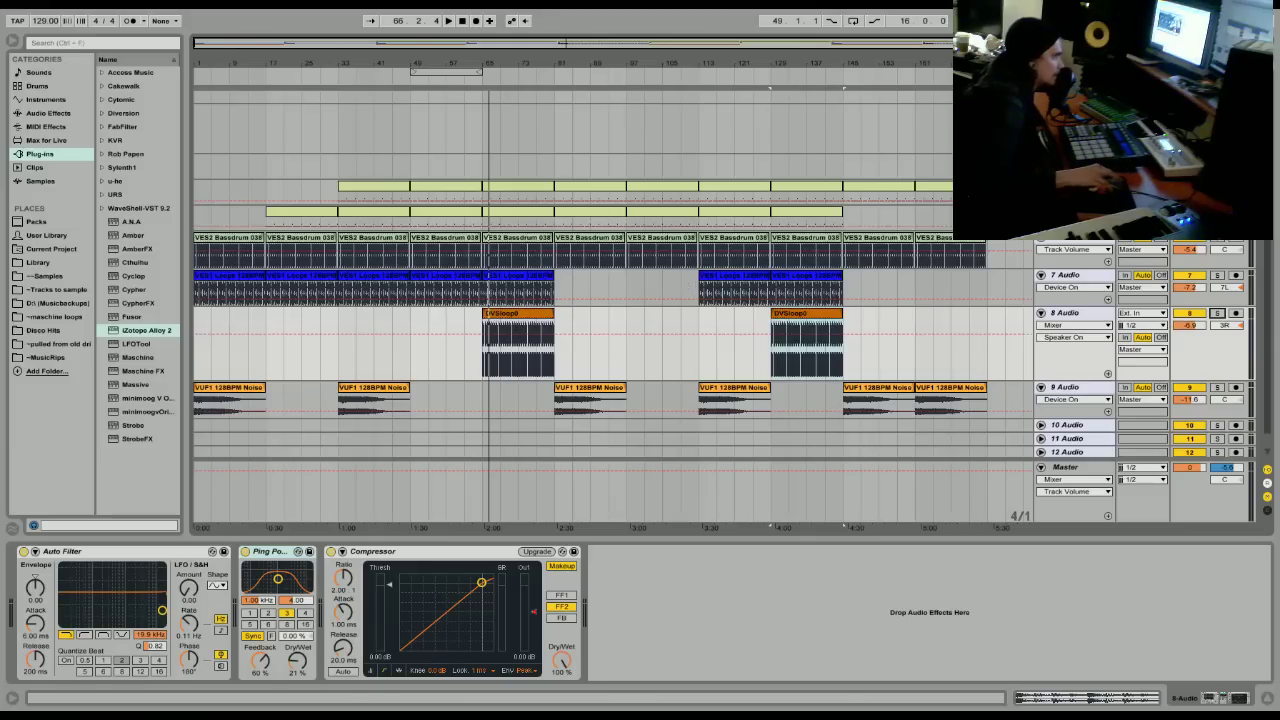
Play a short passage of the arrangement from about bar 71.
left_click(265, 186)
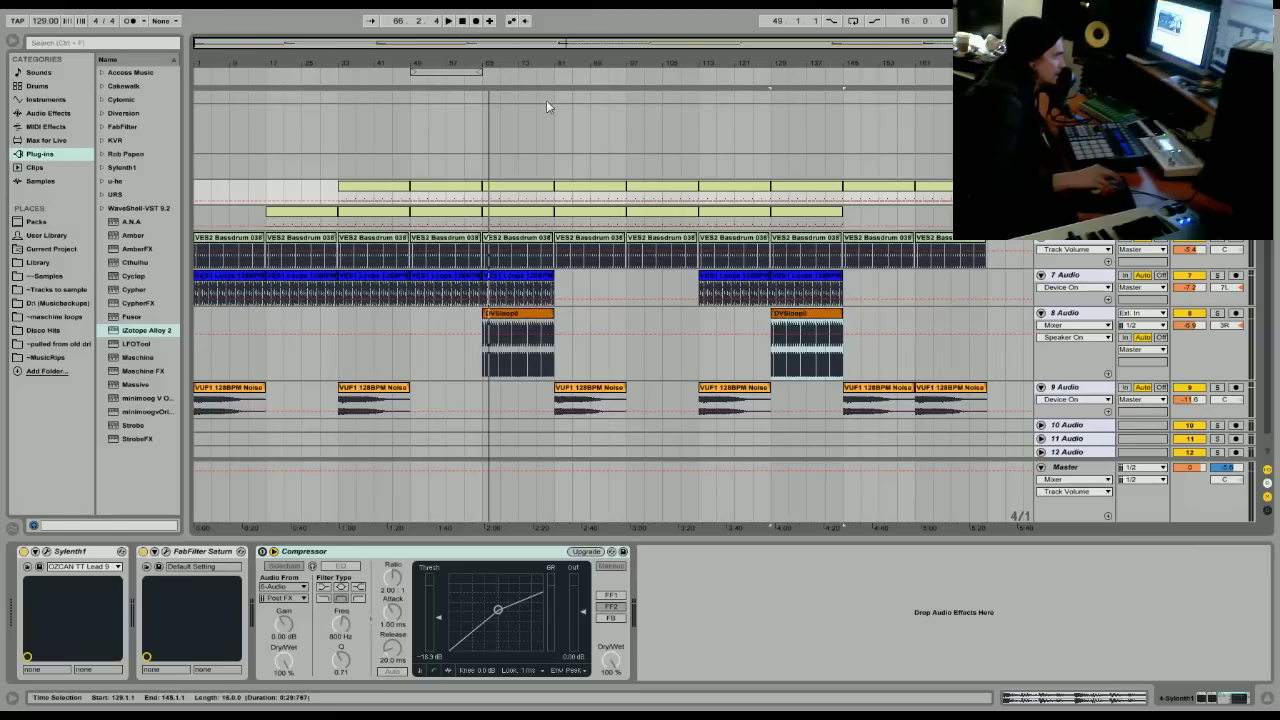
left_click(501, 80)
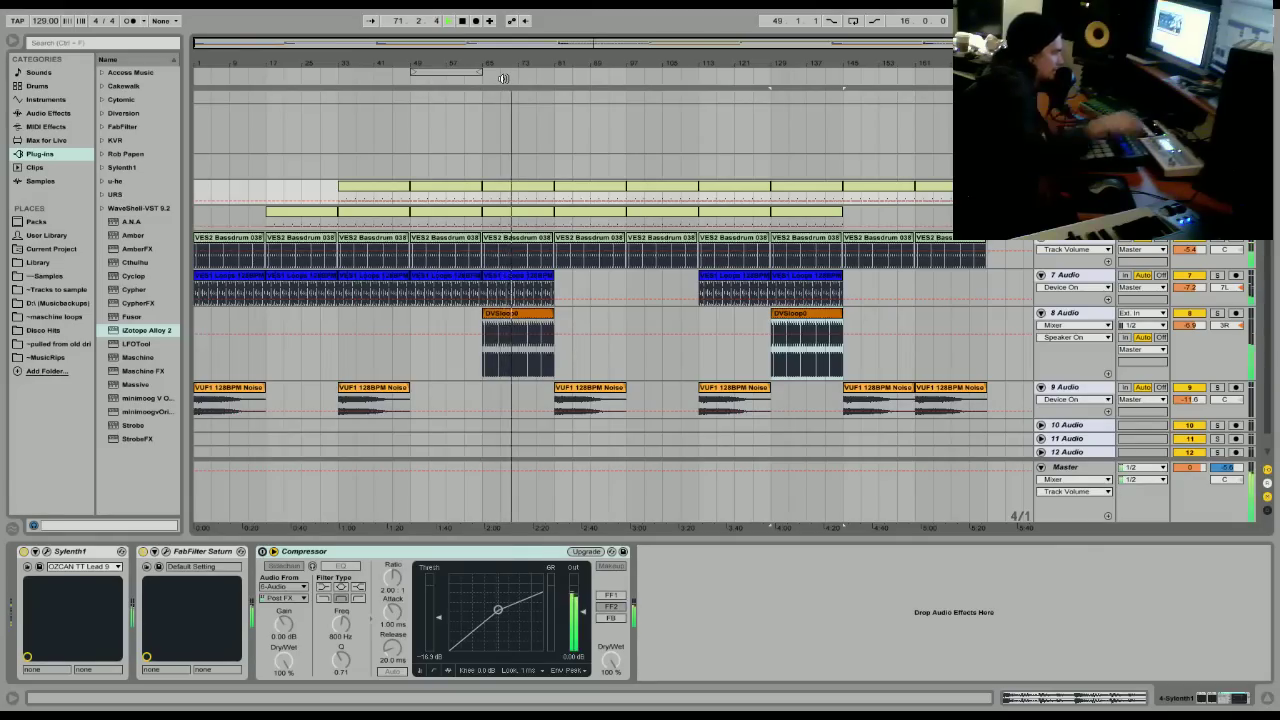
left_click_drag(518, 70, 518, 80)
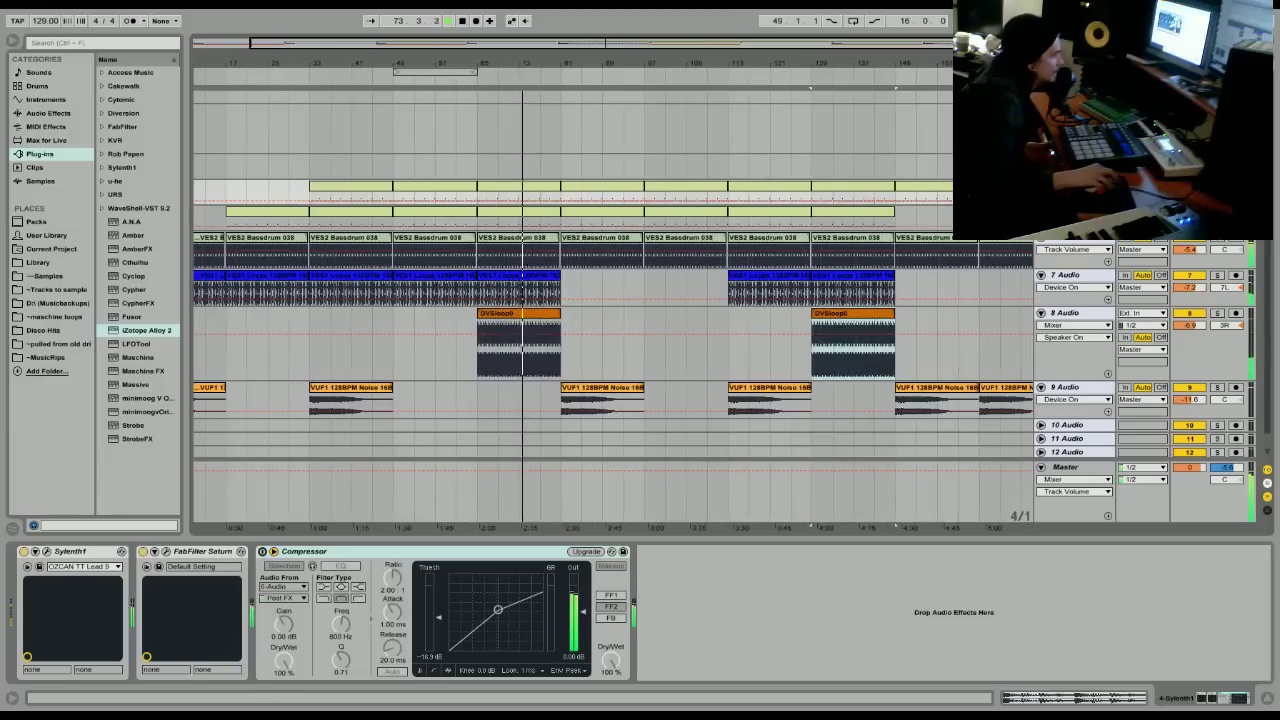
key("space")
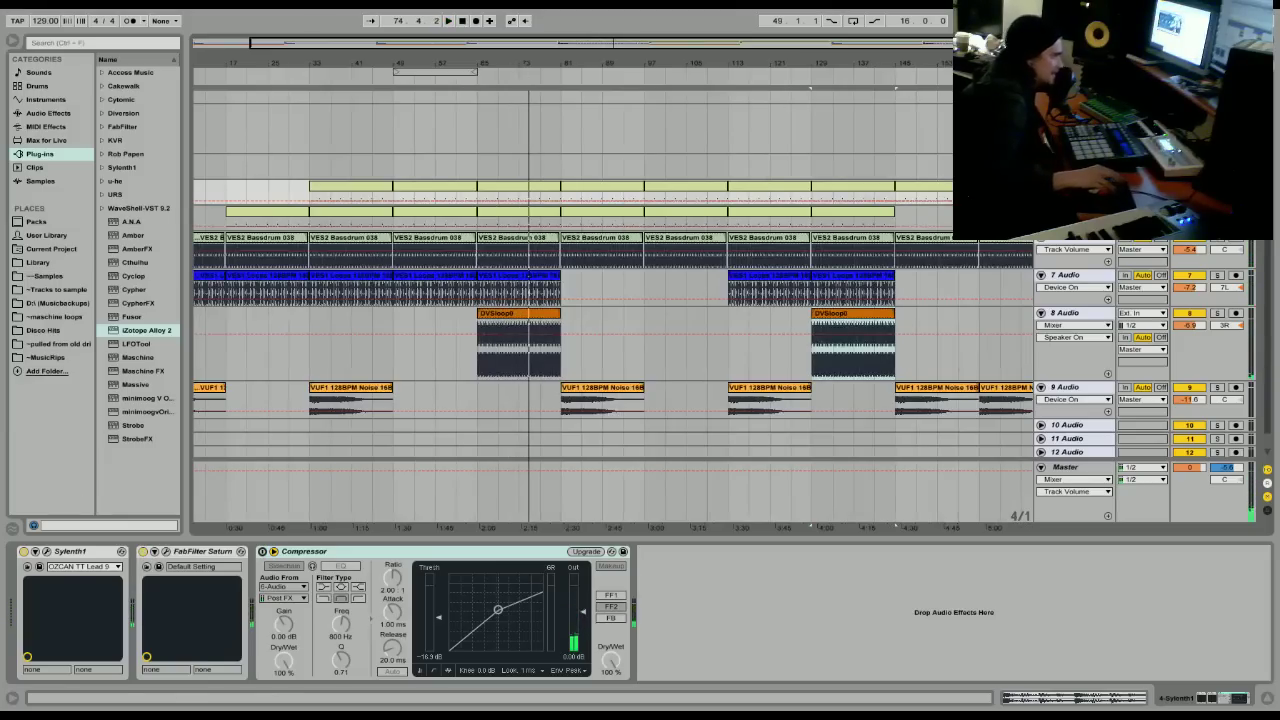
Unfold the Sylenth1 lead track and move the VES2 Bassdrum track above it.
left_click(347, 184)
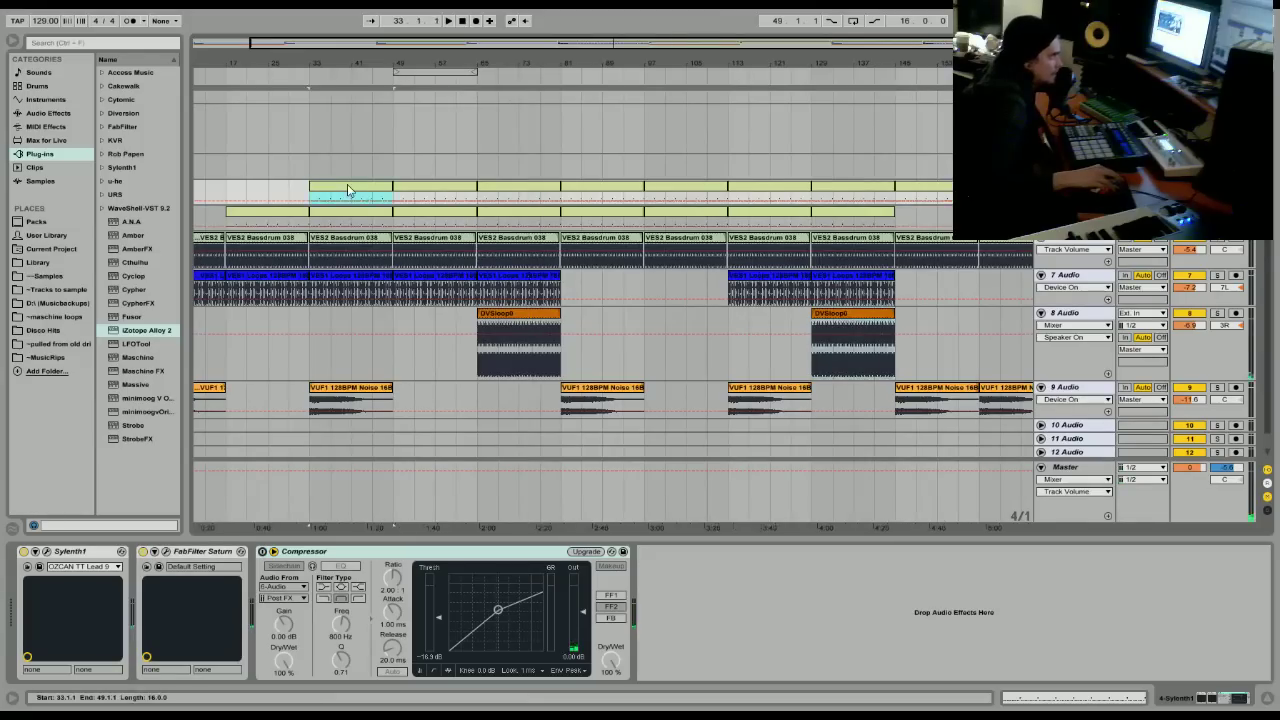
key("u")
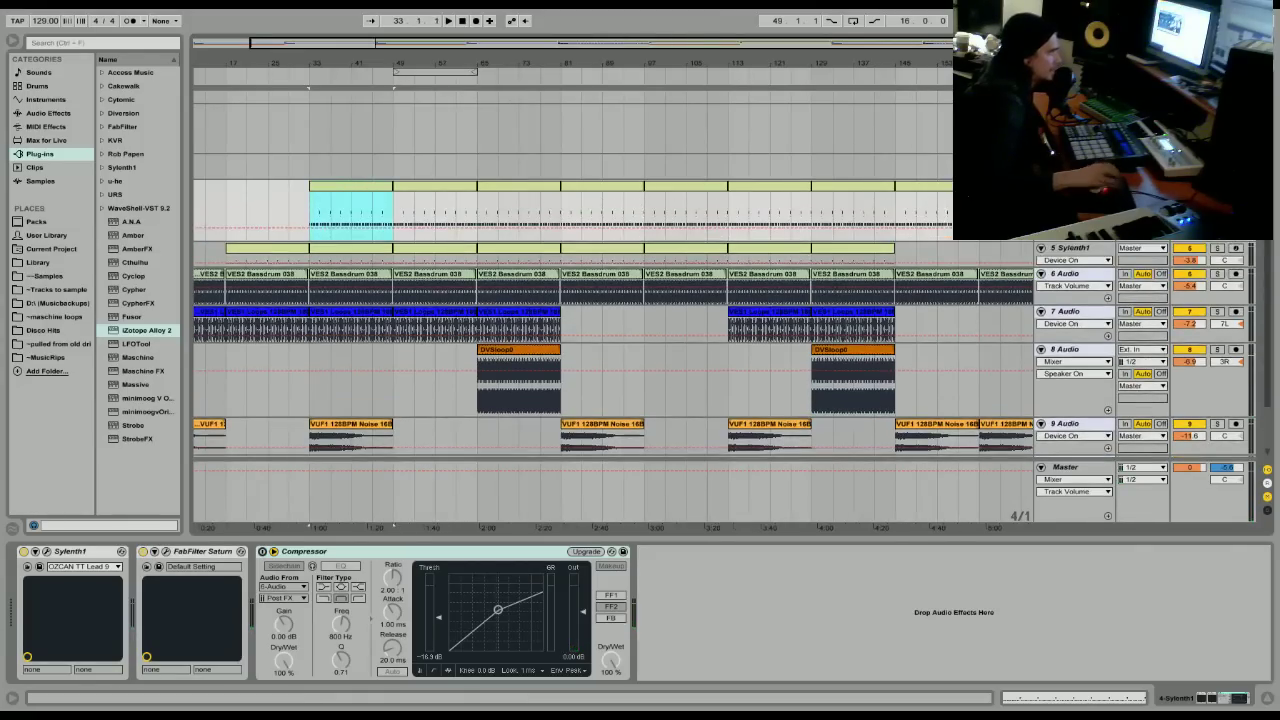
left_click(1070, 274)
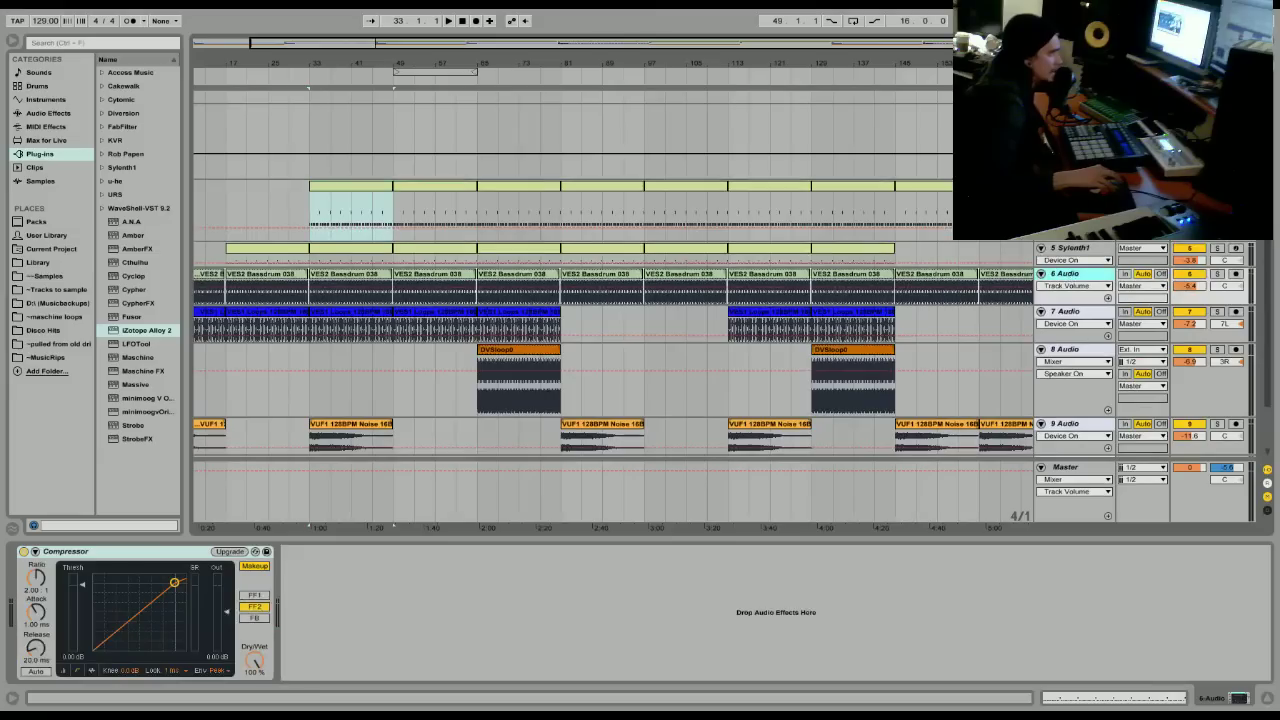
left_click_drag(1070, 274, 1070, 160)
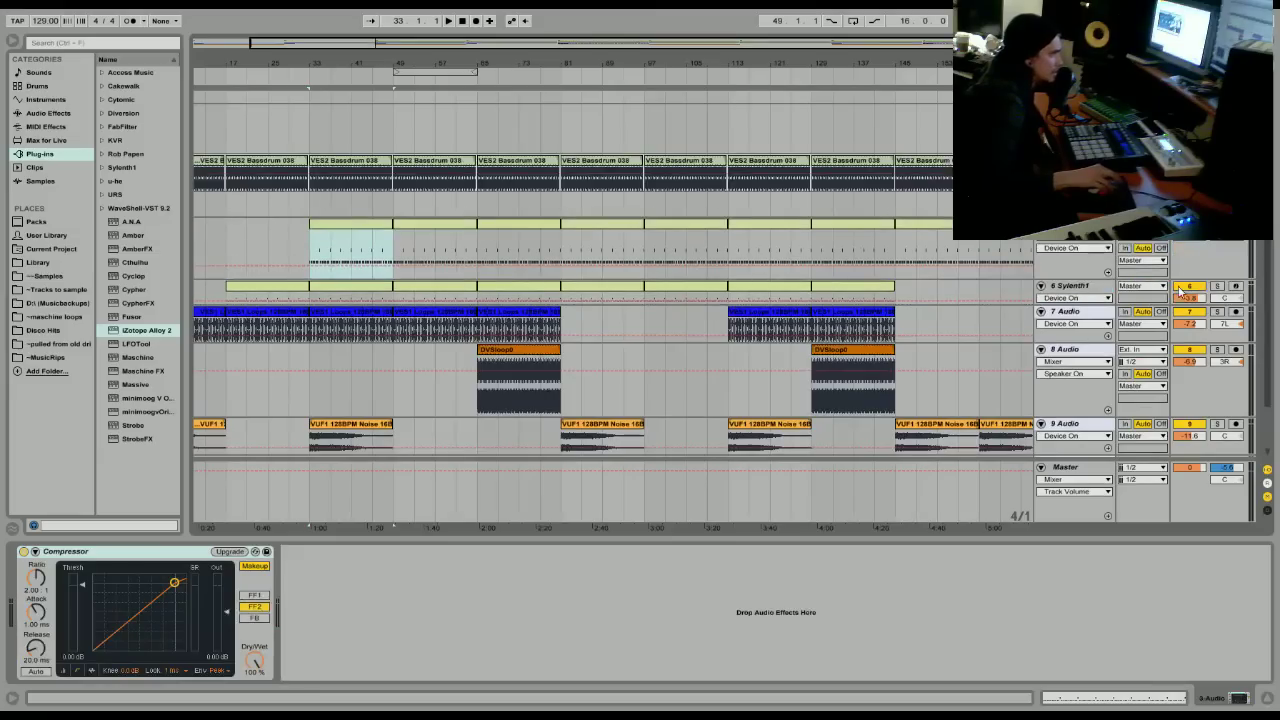
Audition the KEY Pizzicato Sylenth1 track in solo and move it above the bass drum track.
left_click(345, 290)
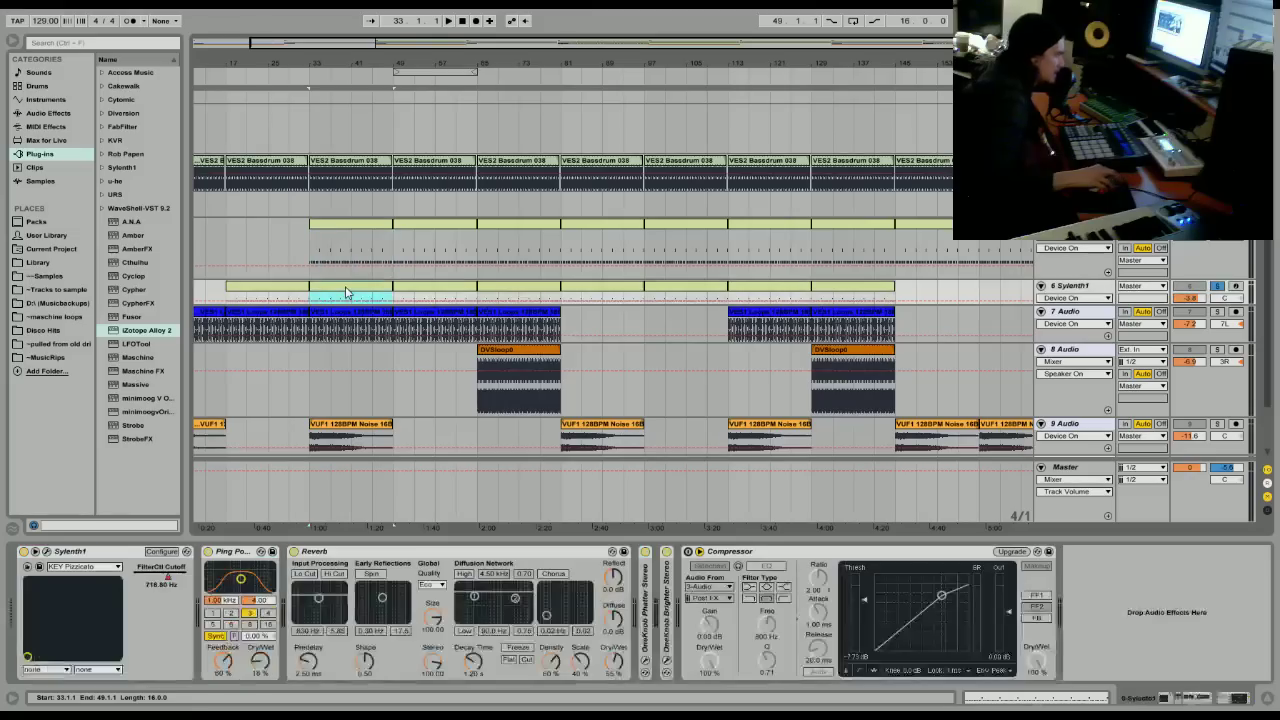
key("space")
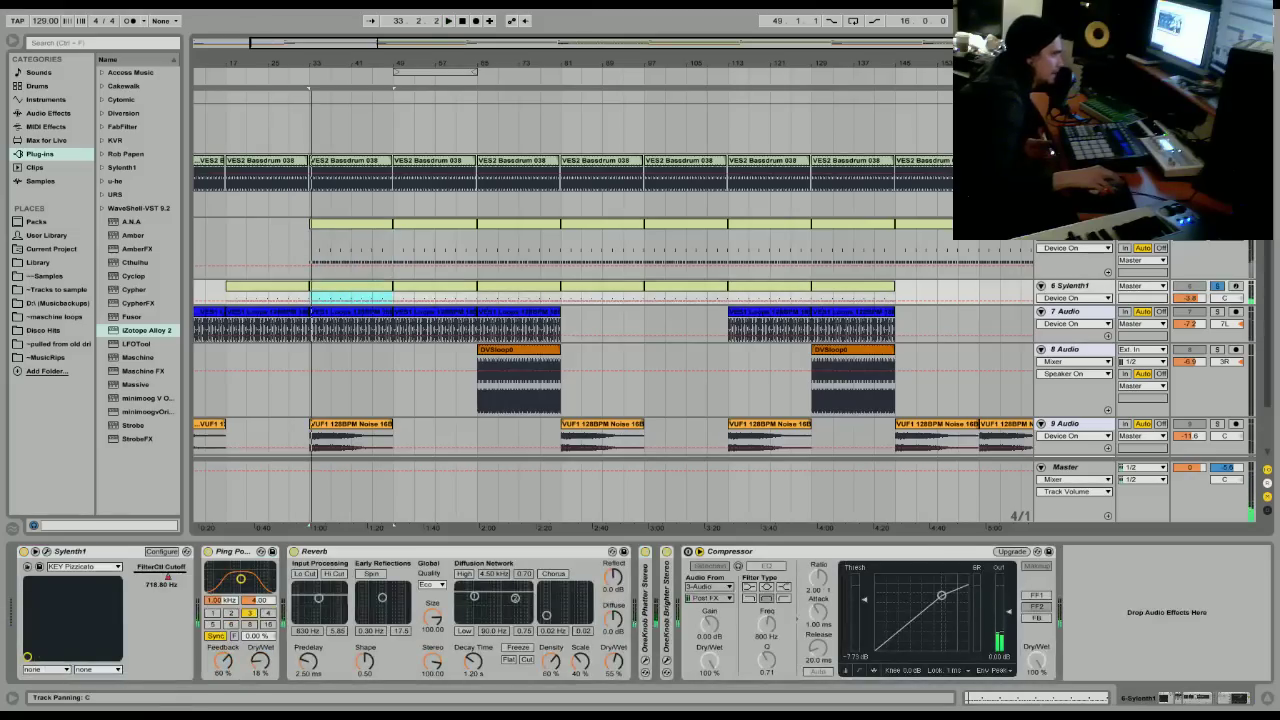
key("space")
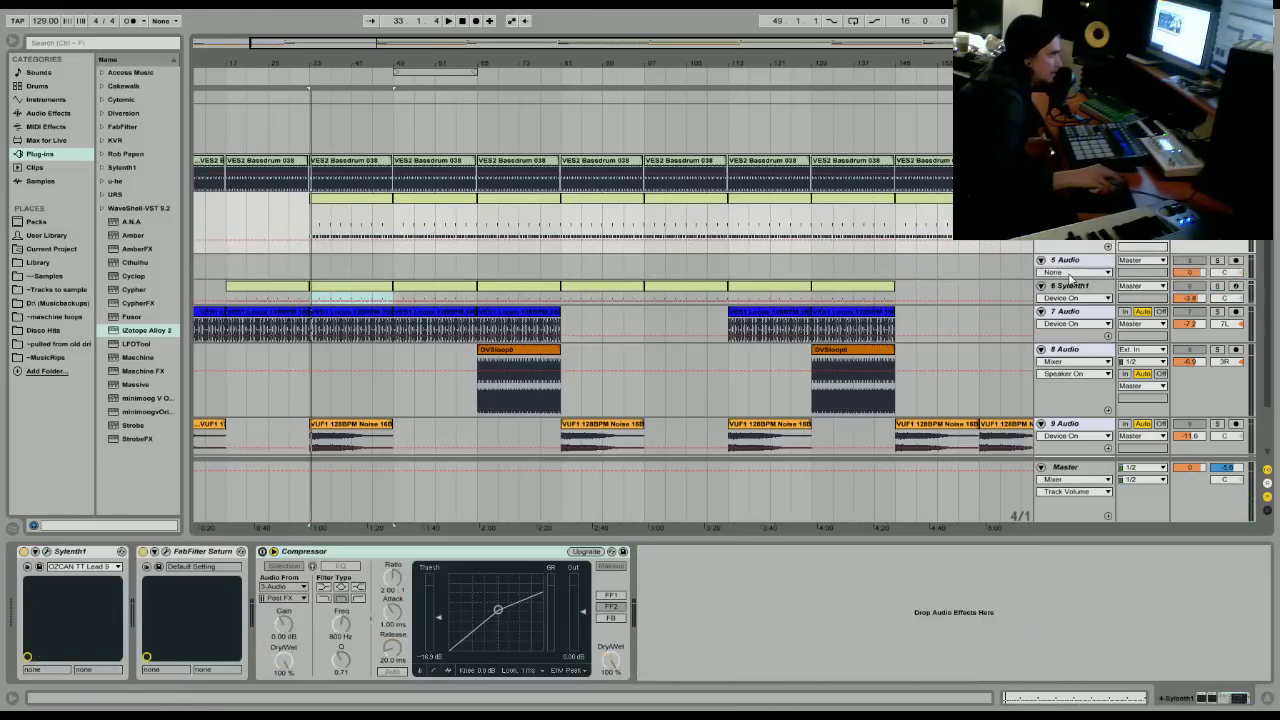
left_click(1069, 287)
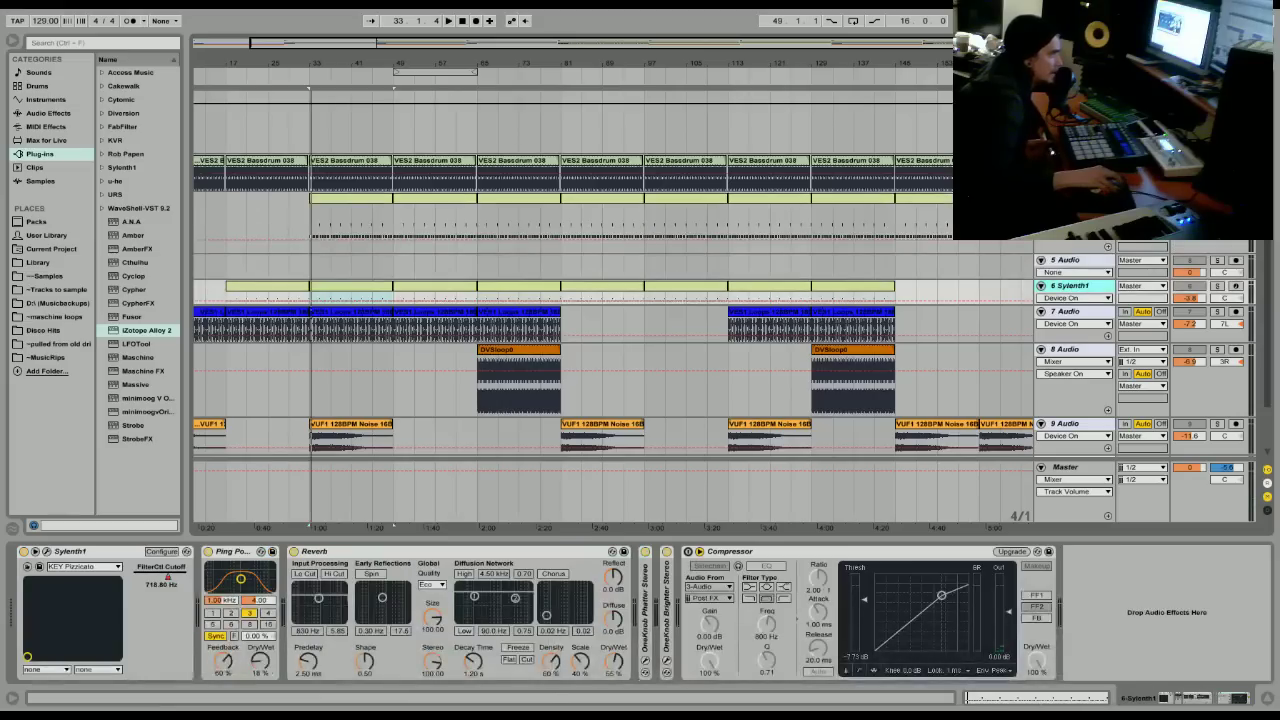
left_click_drag(1069, 287, 1069, 110)
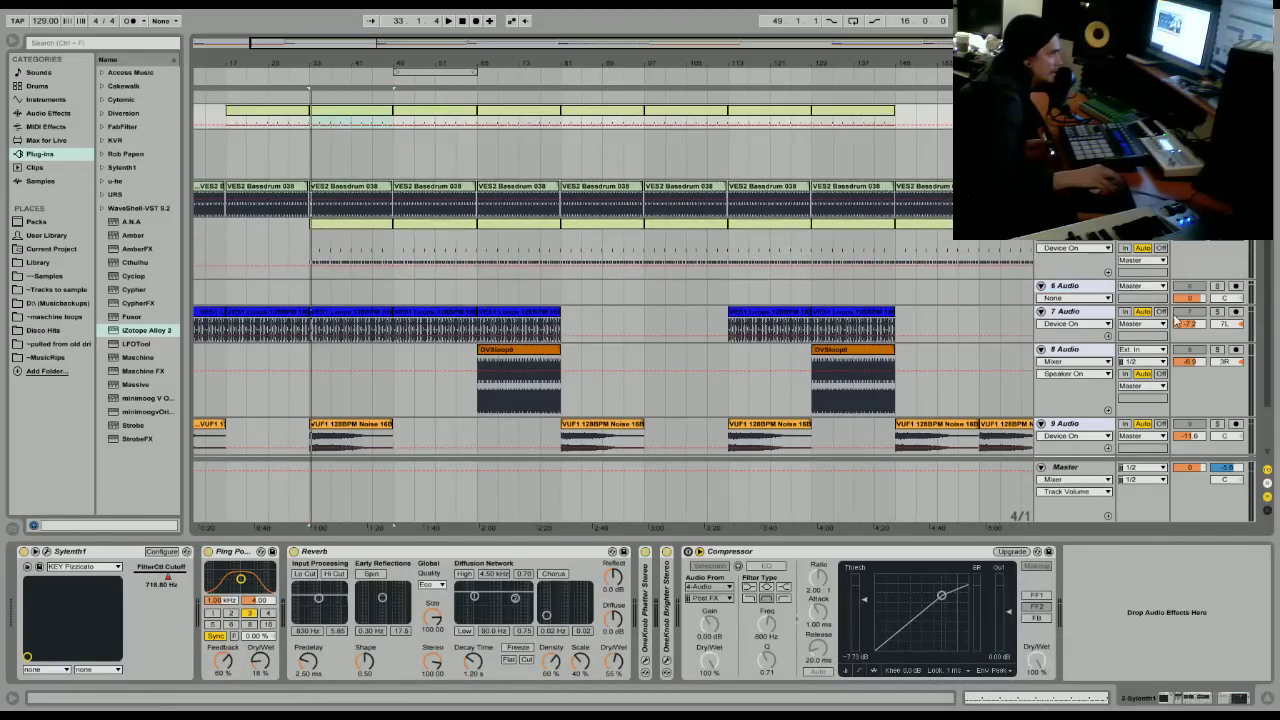
Audition the loop clip at bar 49 on track 7 and the DVSloop clip at bar 65 on track 8 in solo.
left_click(416, 318)
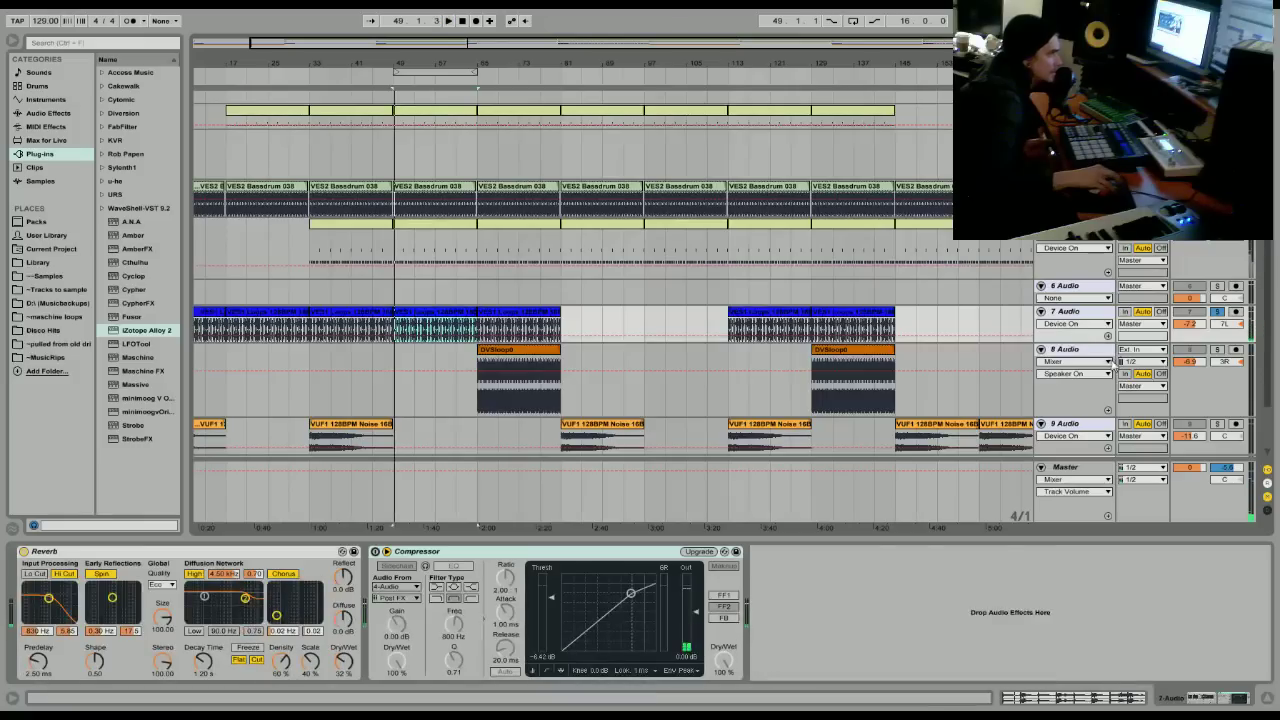
left_click(485, 350)
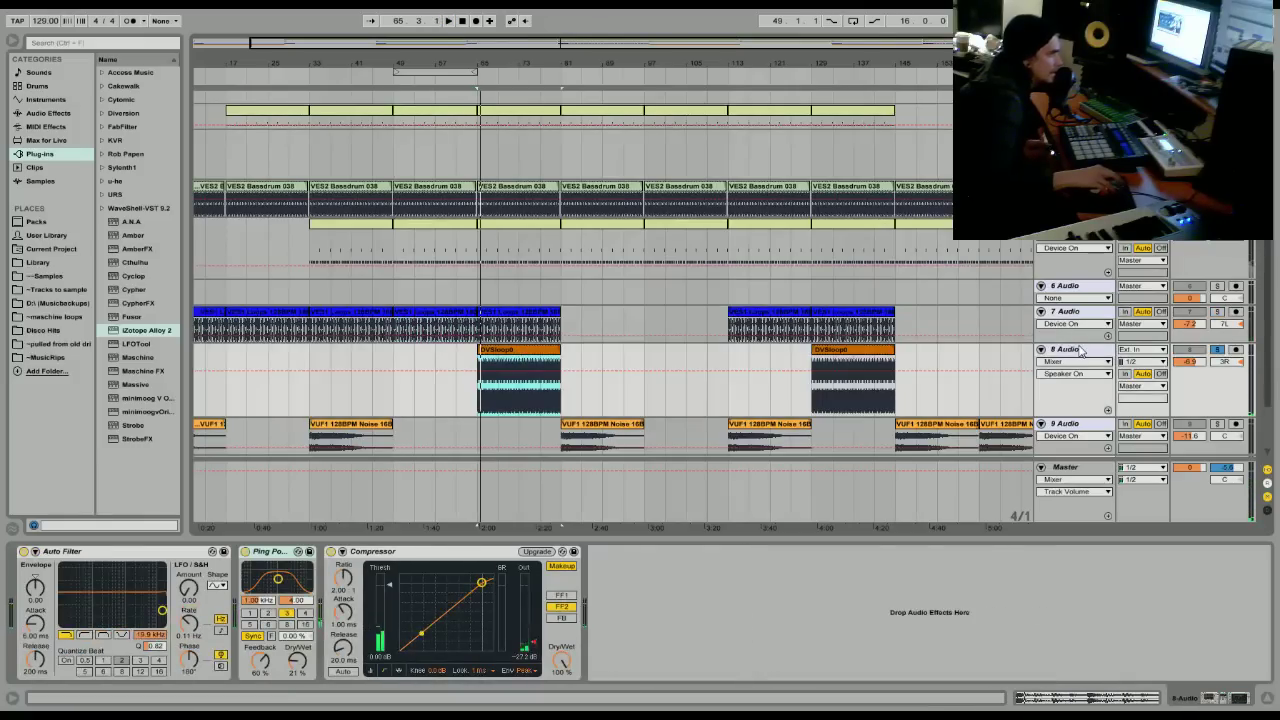
Insert an empty audio track above the noise track and reduce the height of the DVSloop track.
scroll(1076, 412, "down", 1)
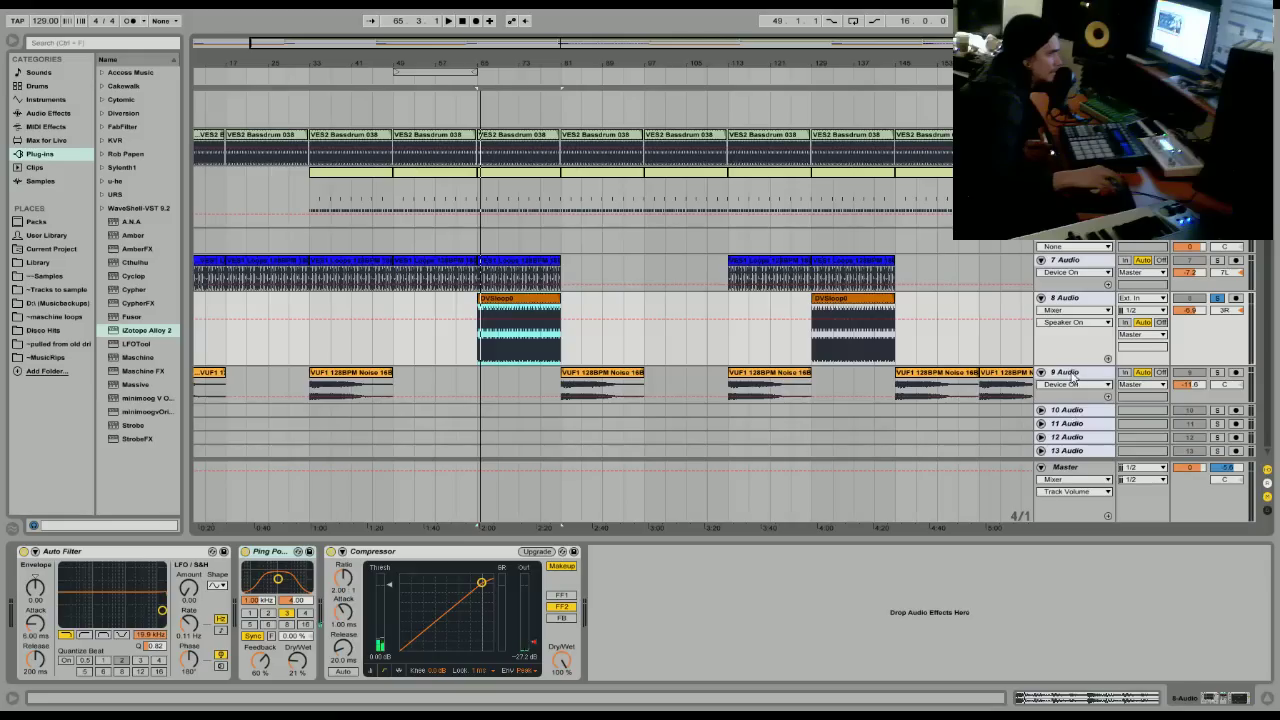
left_click(1074, 385)
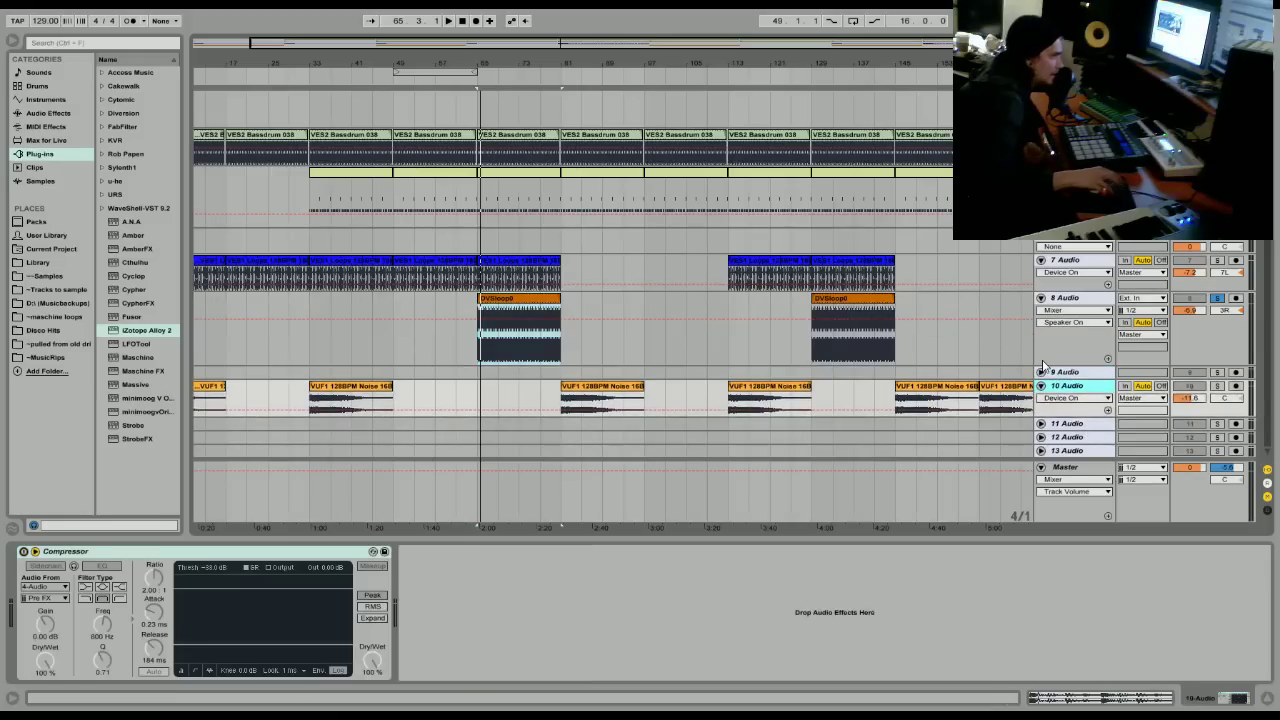
left_click(1236, 336)
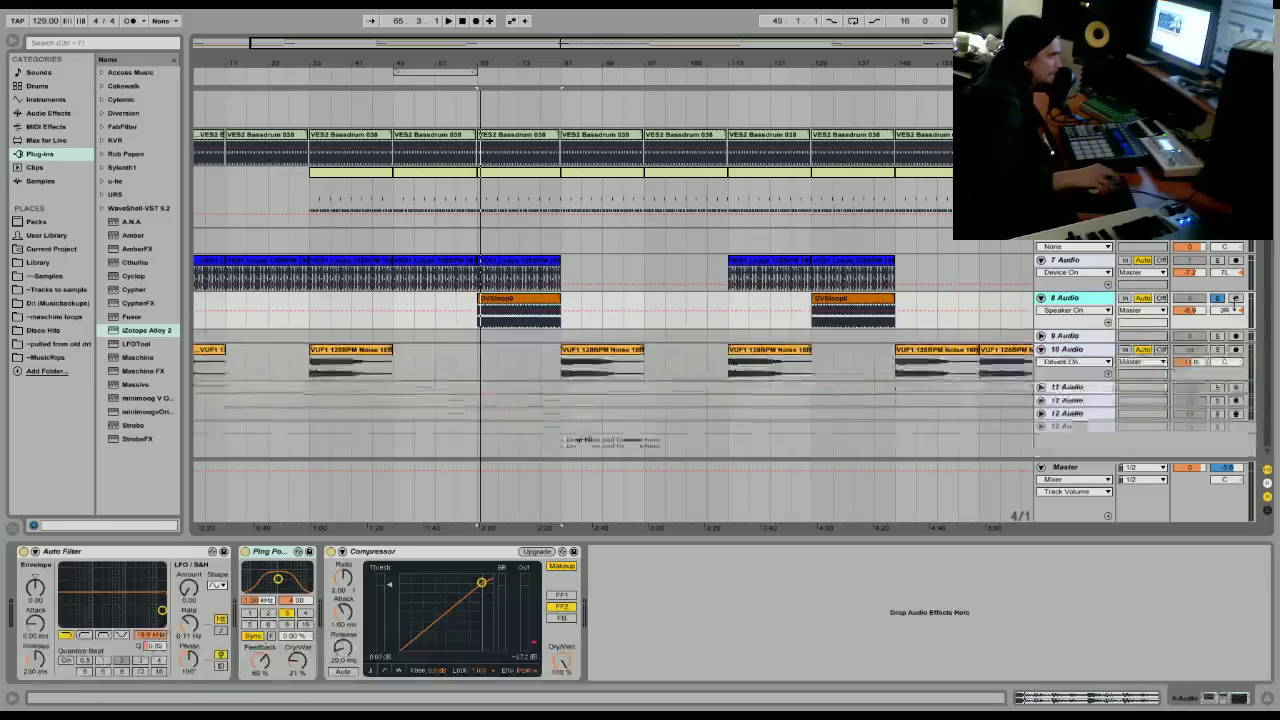
scroll(1183, 256, "up", 1)
scroll(1185, 250, "down", 1)
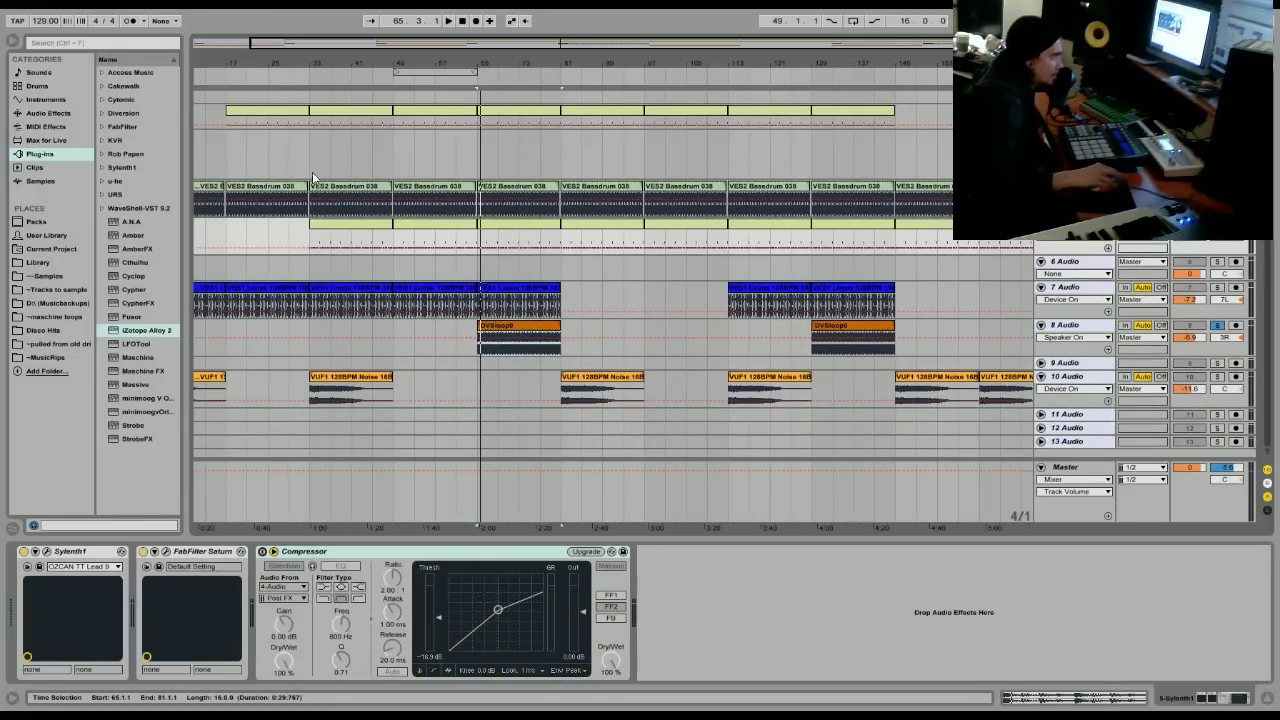
Replace the Compressor on the bass drum track with the iZotope Alloy 2 plug-in.
key("minus")
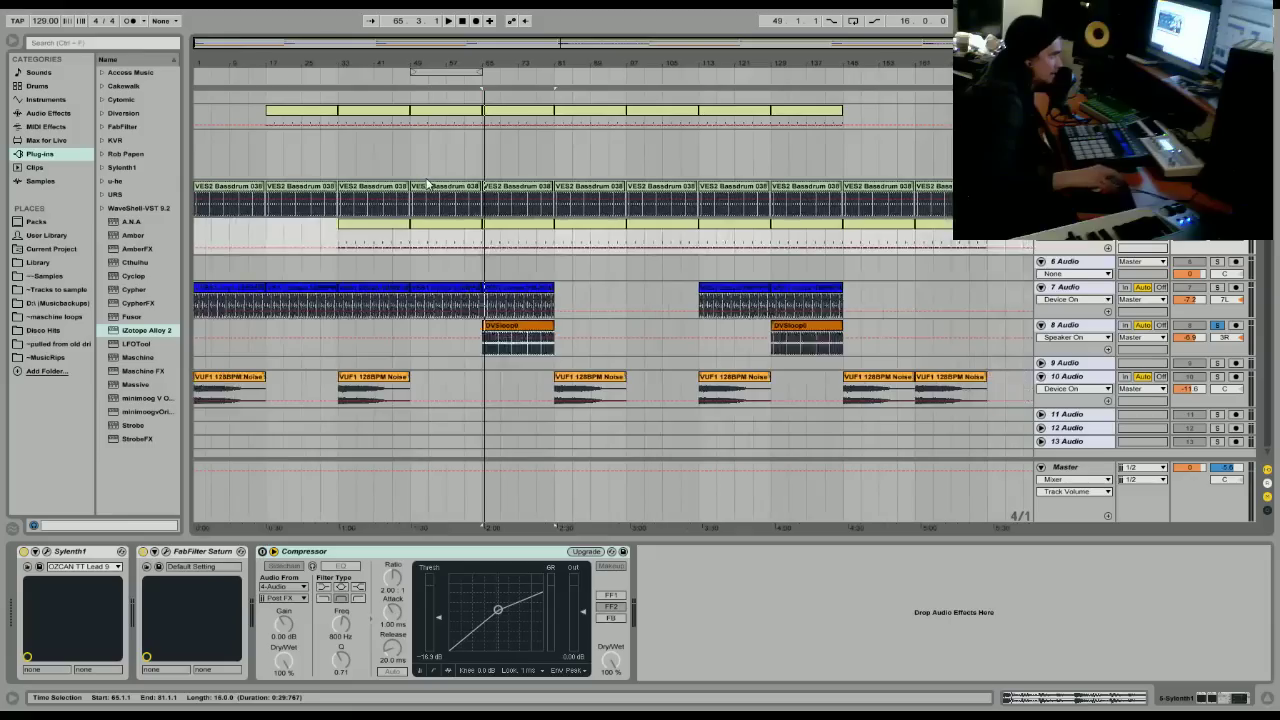
left_click(375, 190)
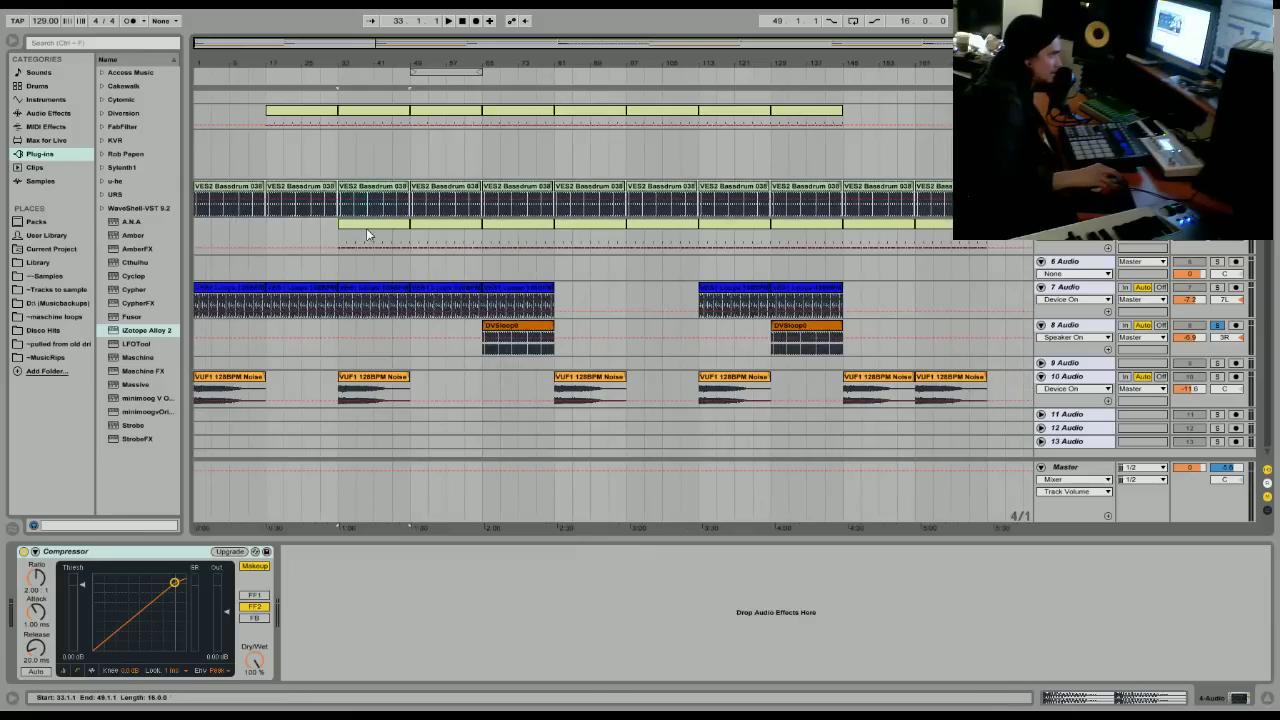
left_click(366, 234)
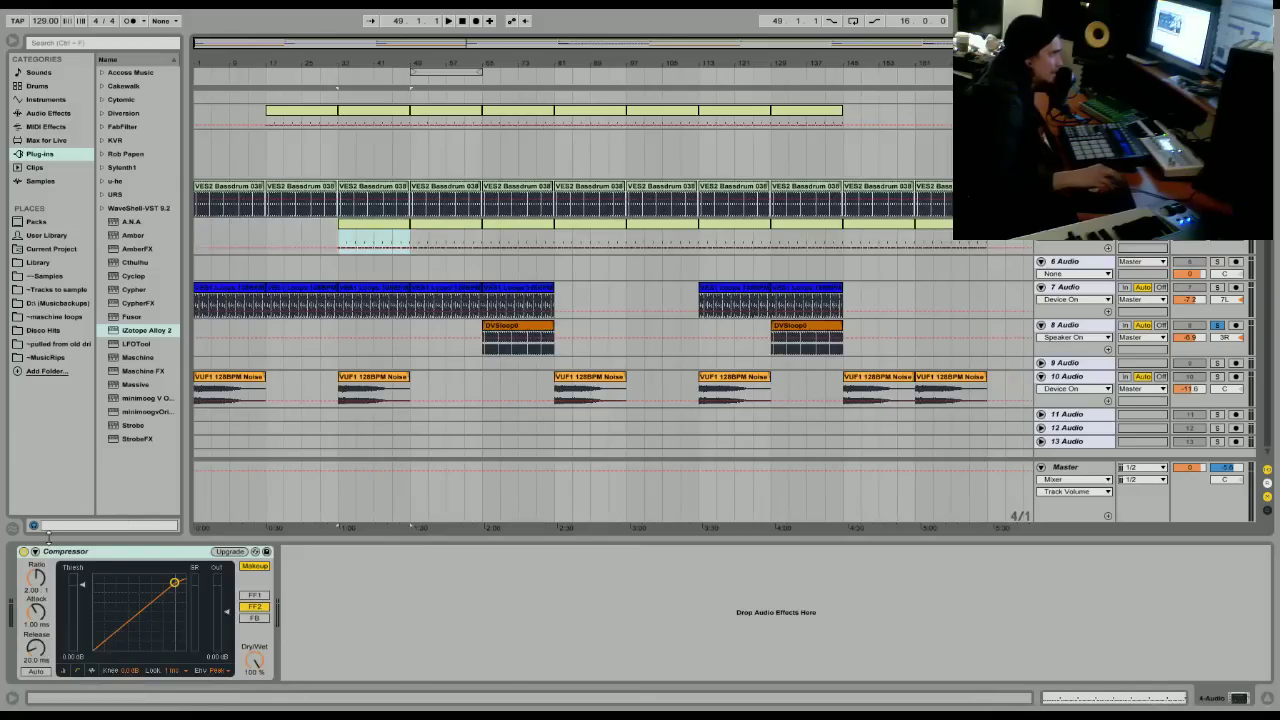
right_click(74, 555)
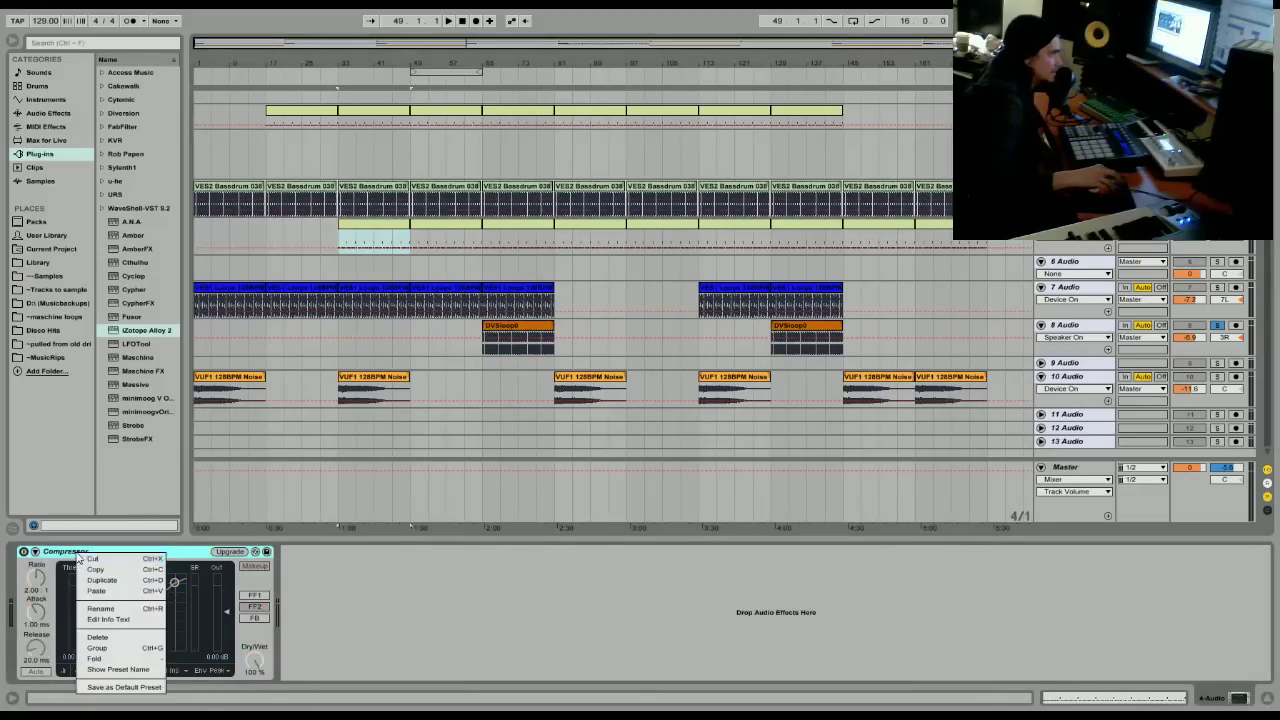
left_click(100, 597)
left_click_drag(140, 330, 132, 574)
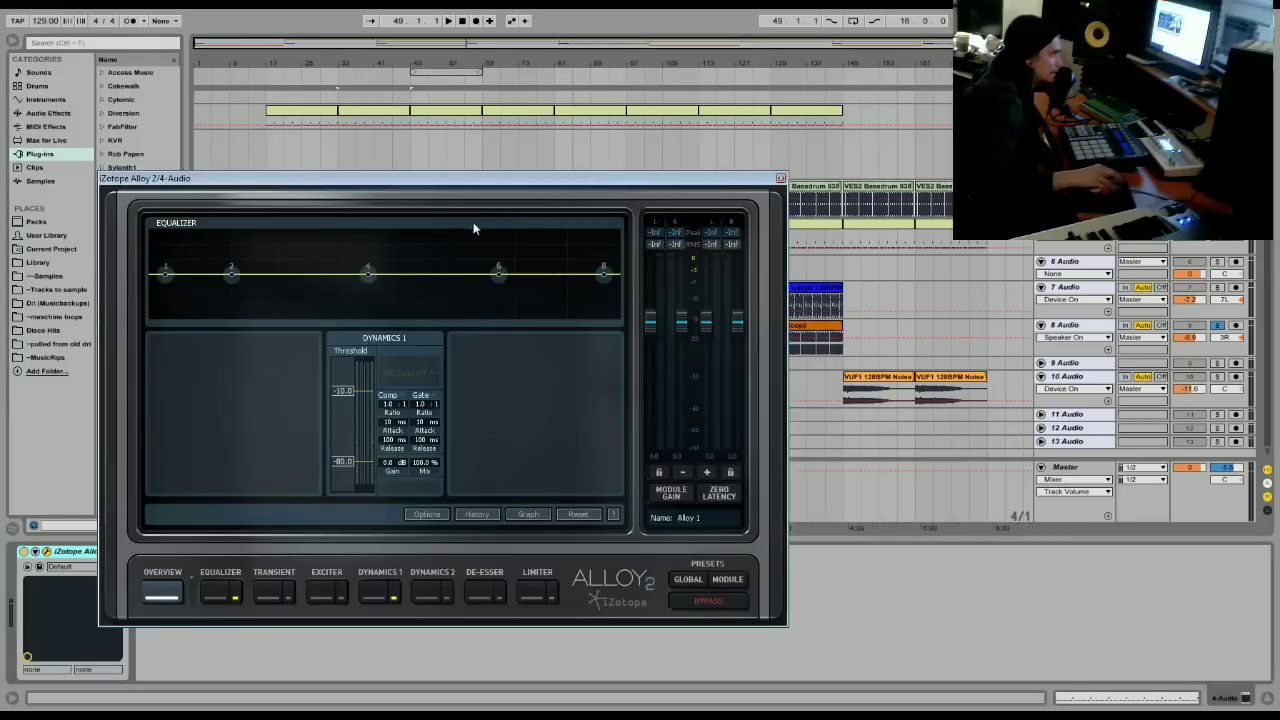
Open Alloy 2's Equalizer module and play the bass drum from bar 33 to view its frequency spectrum.
left_click(213, 595)
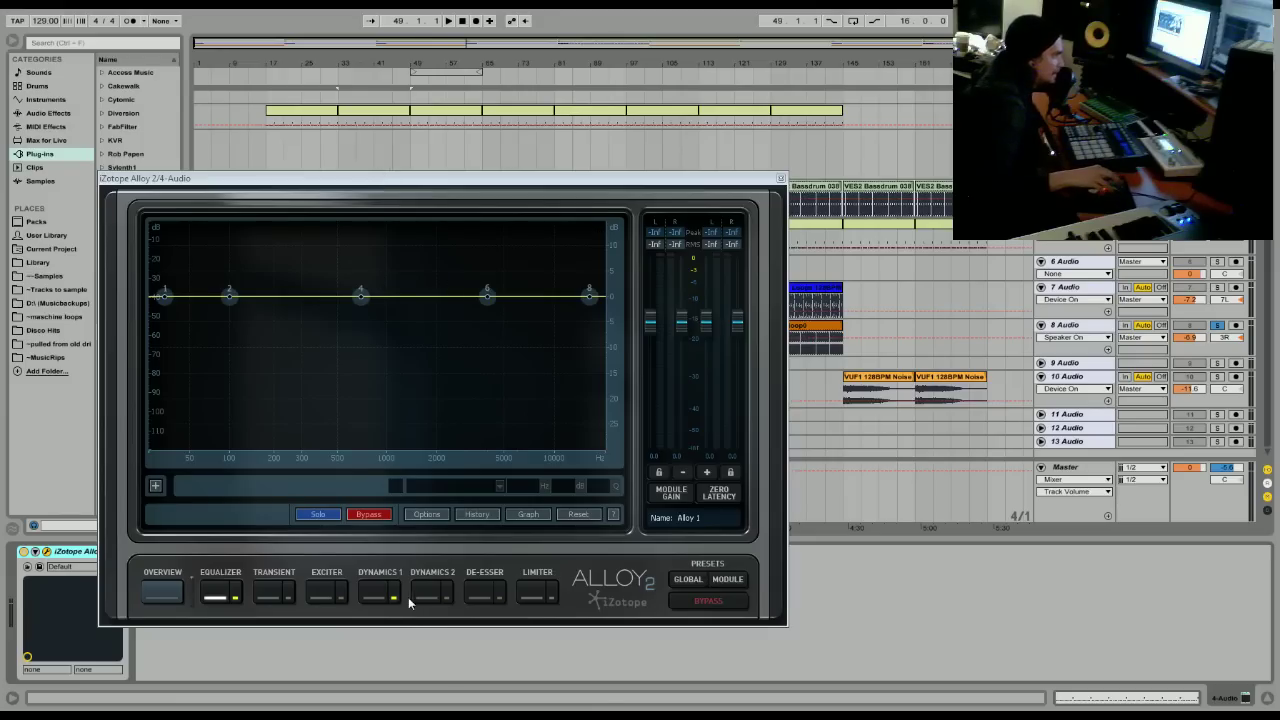
left_click_drag(456, 196, 578, 183)
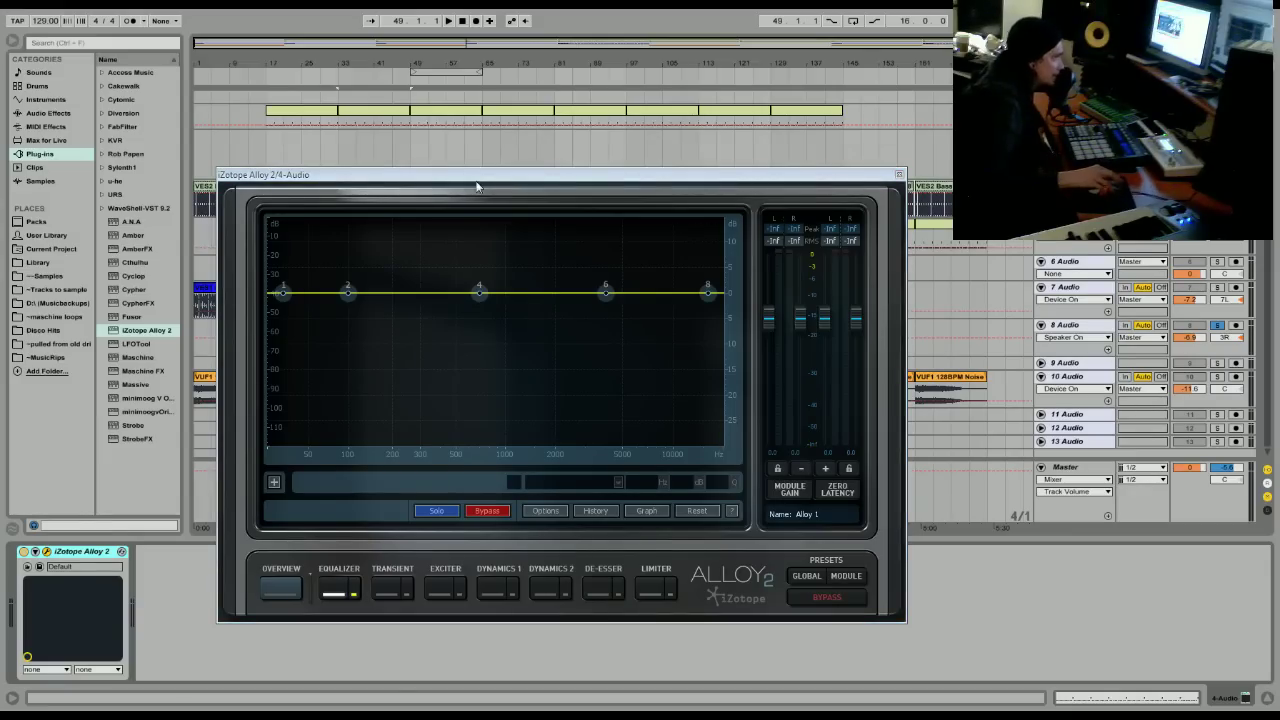
left_click_drag(480, 183, 511, 225)
key("space")
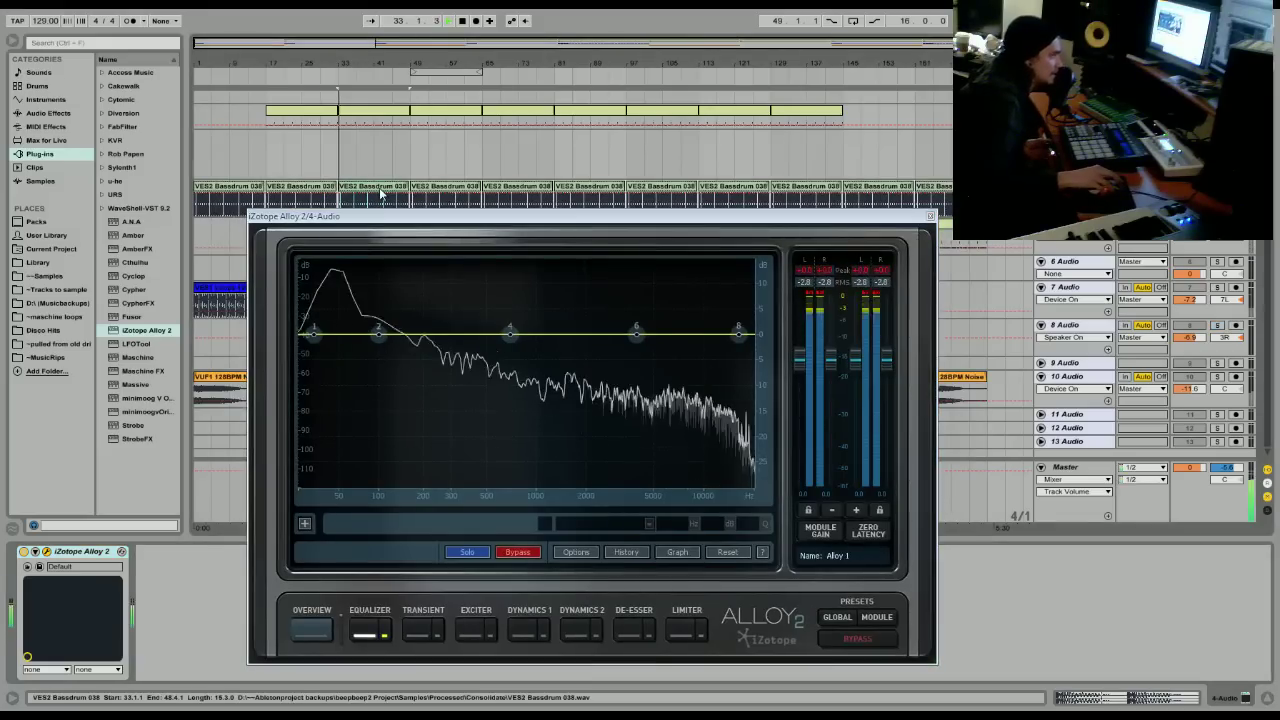
key("space")
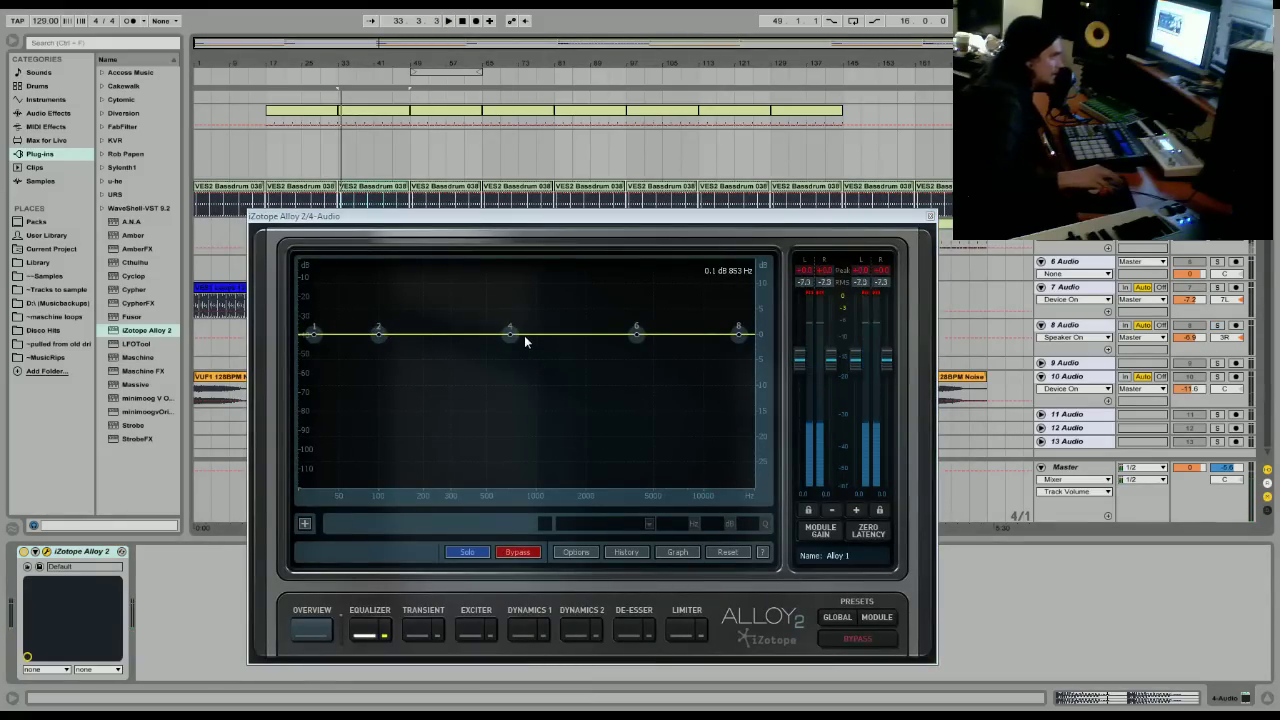
Expand the EQ band list and shape band 4 into a narrow bell cut at 165 Hz, -10.0 dB, Q 5.2.
left_click_drag(509, 334, 413, 385)
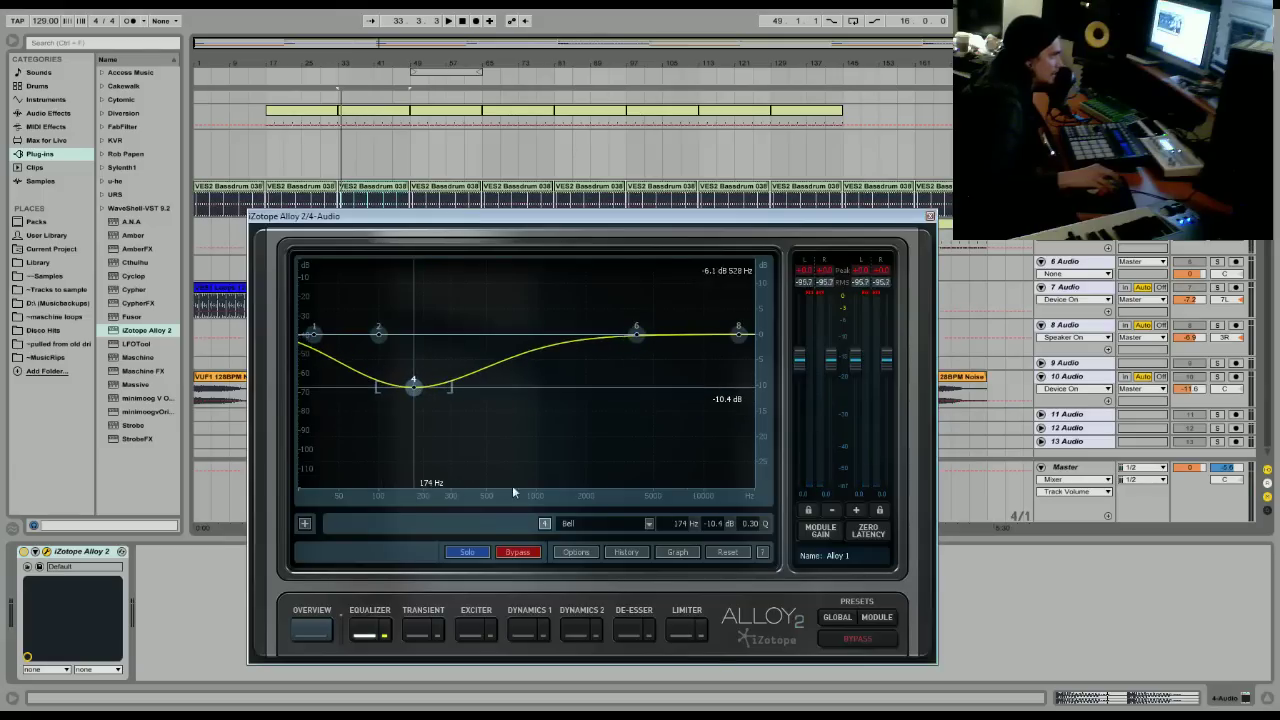
left_click(306, 523)
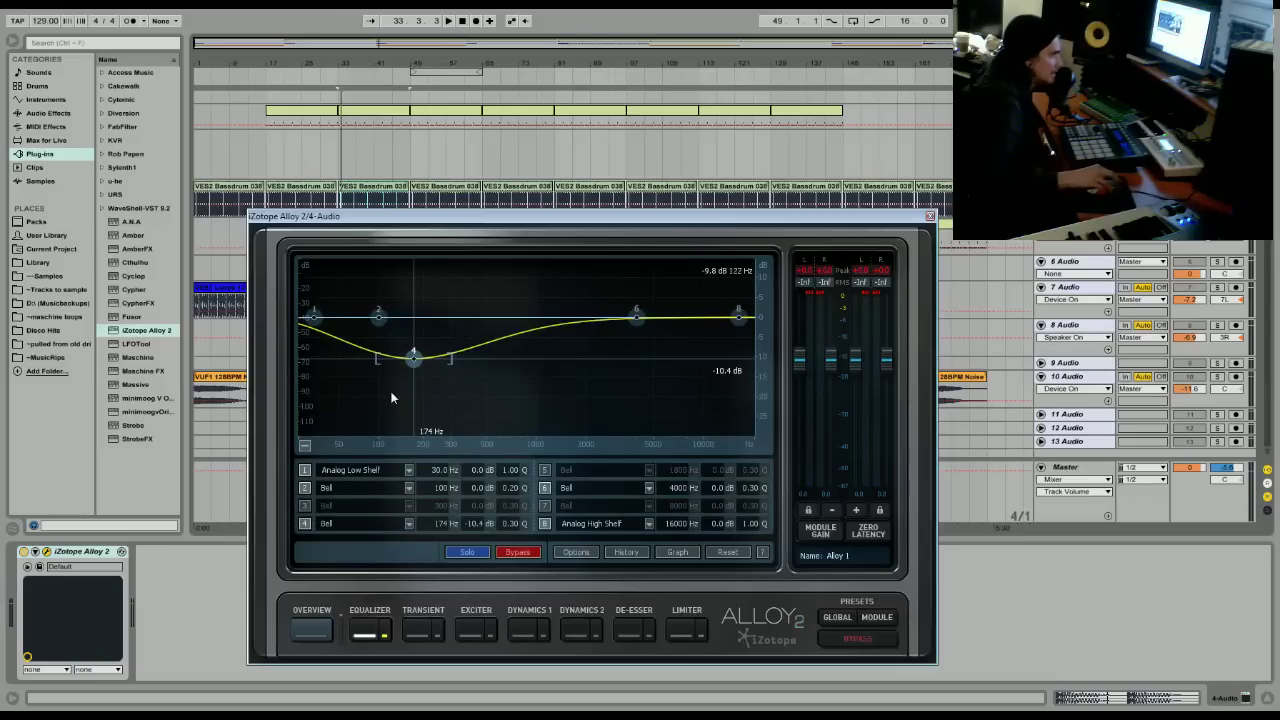
mouse_move(415, 360)
left_mouse_down()
mouse_move(458, 371)
mouse_move(410, 356)
left_mouse_up()
mouse_move(511, 524)
left_mouse_down()
mouse_move(518, 497)
mouse_move(519, 520)
left_mouse_up()
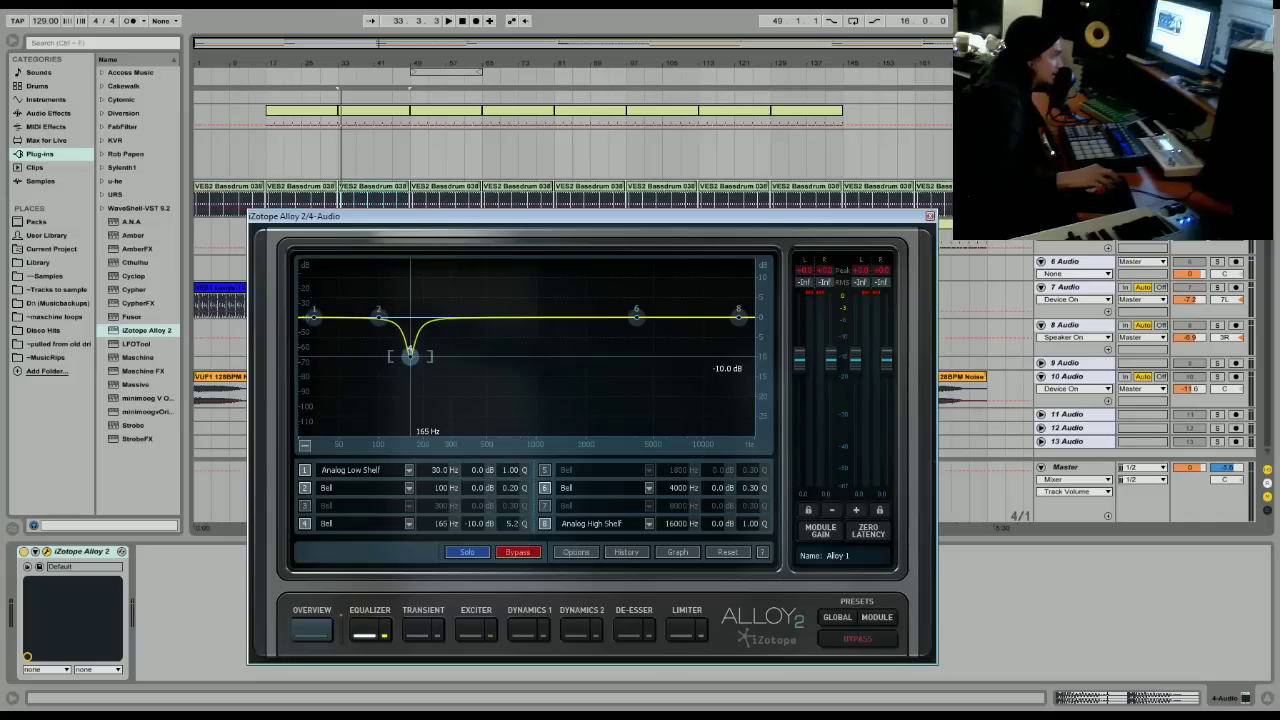
During bass drum playback, set EQ band 4 to 202 Hz, -20.6 dB; band 6 to 378 Hz, -4.2 dB, Q 2.6; band 8 to 12239 Hz, -1.7 dB.
left_click_drag(457, 222, 422, 214)
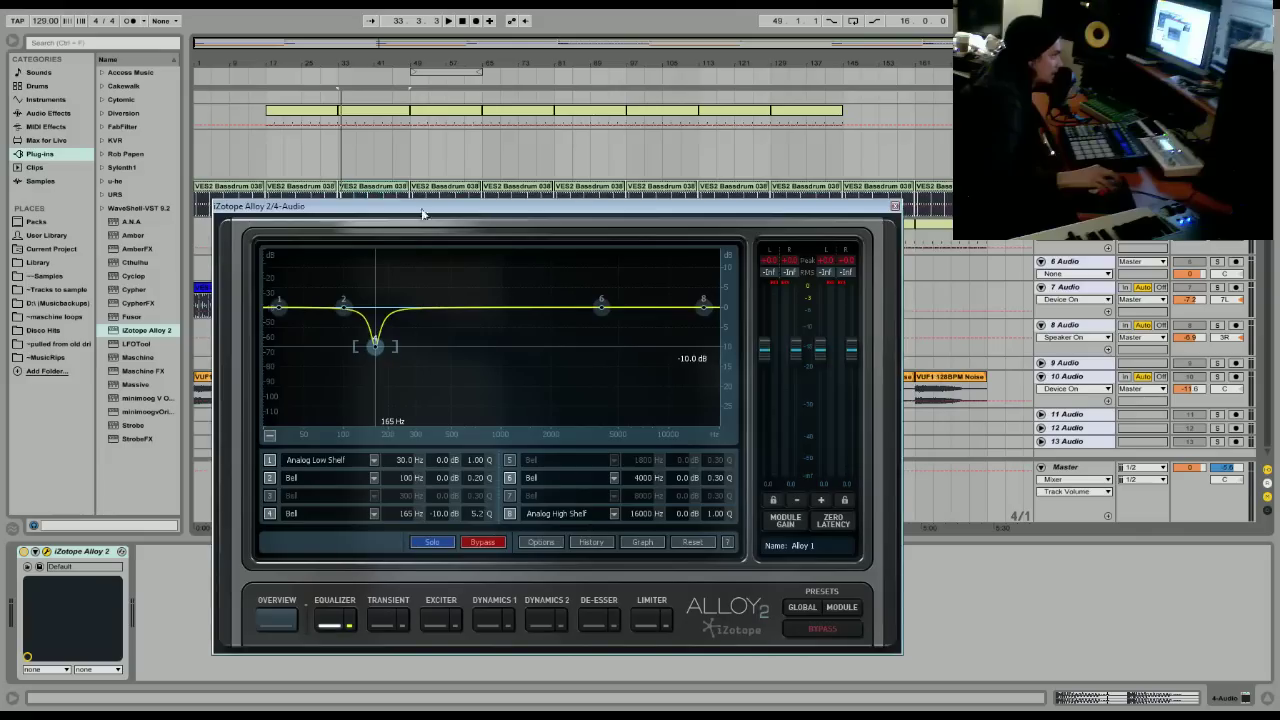
key("space")
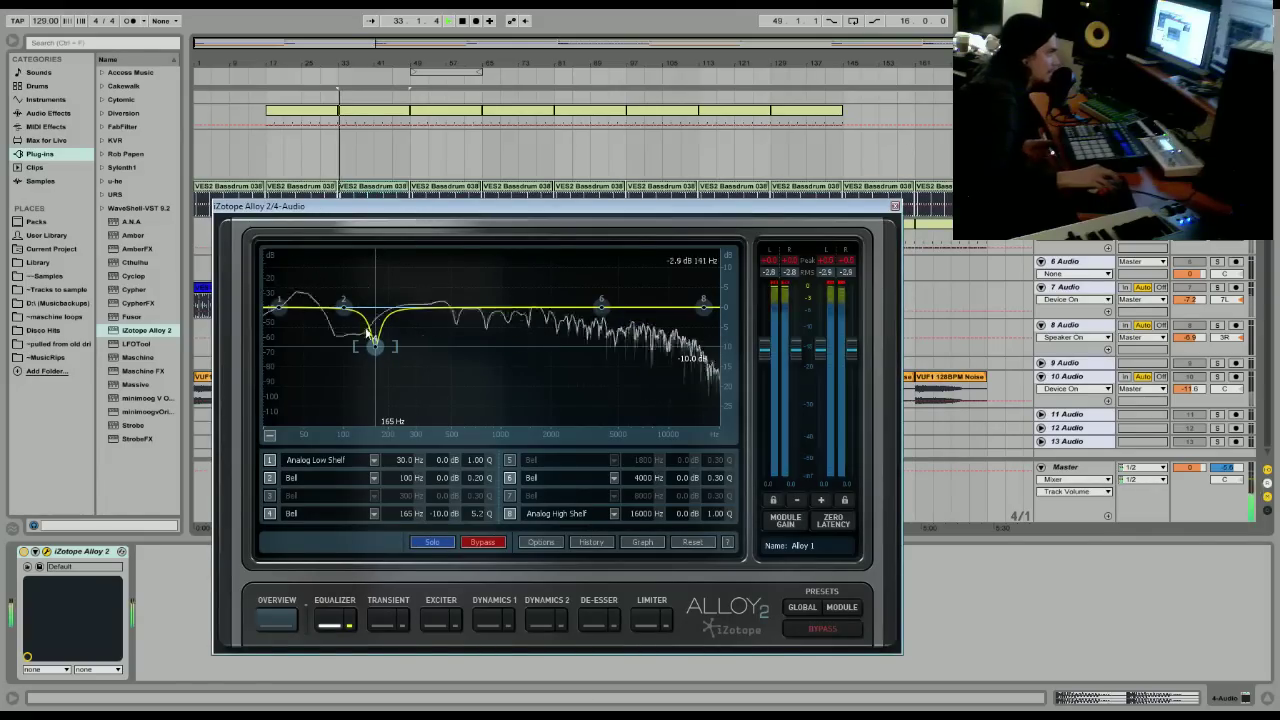
left_click_drag(374, 345, 389, 387)
left_click_drag(600, 305, 437, 333)
left_click_drag(704, 300, 684, 317)
key("space")
key("space")
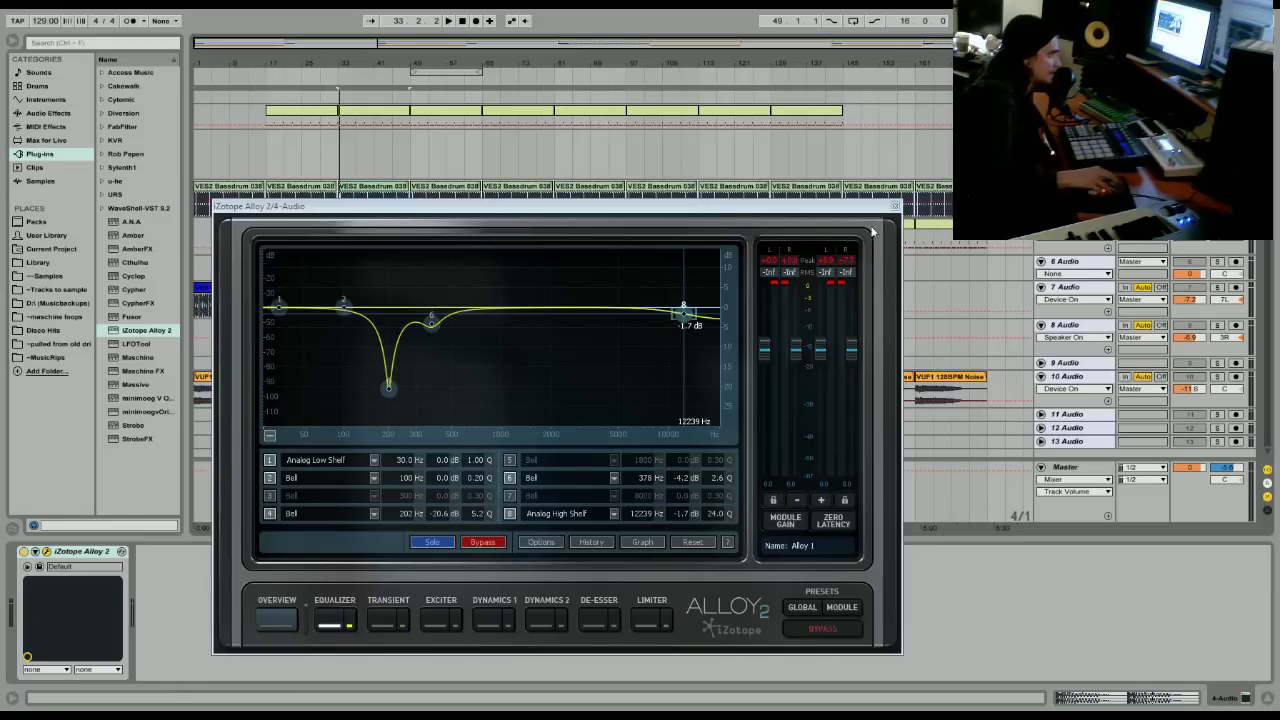
Examine the bass drum waveform around bar 40.3 by selecting the range 40.3.1 to 40.3.2, then reopen Alloy 2 below the clip.
left_click(896, 208)
scroll(387, 148, "up", 15)
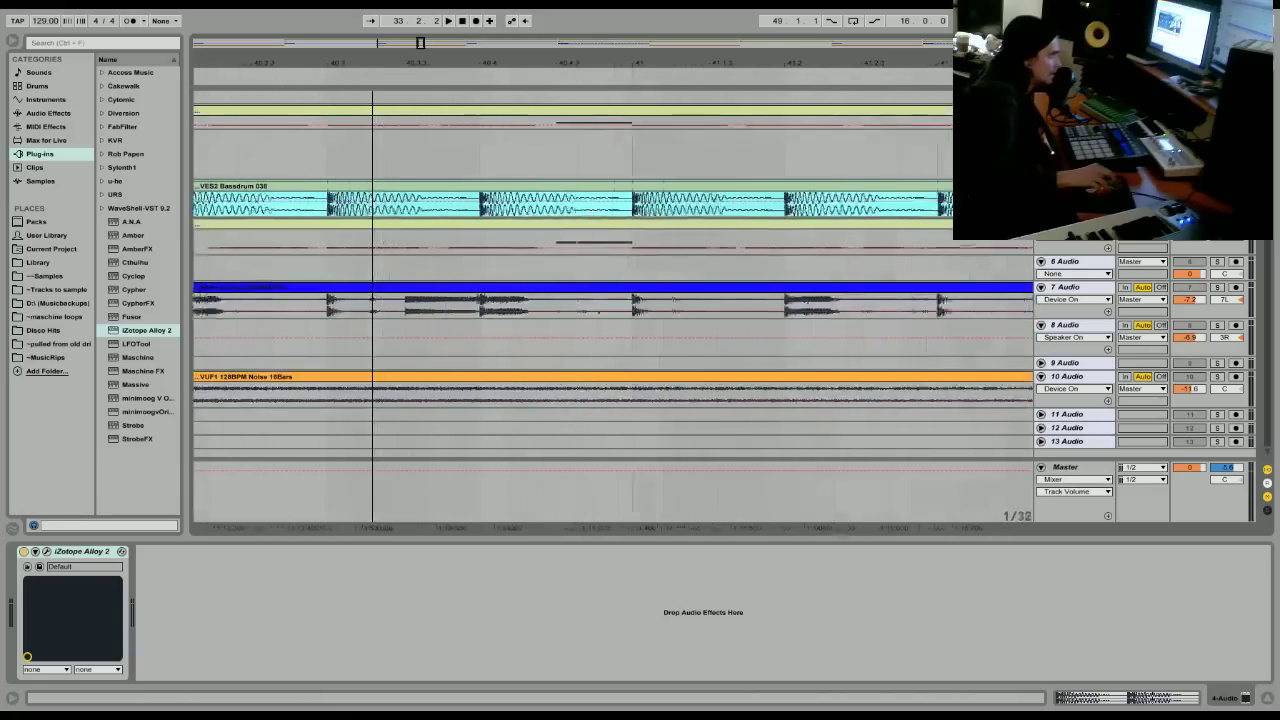
left_click_drag(352, 210, 422, 205)
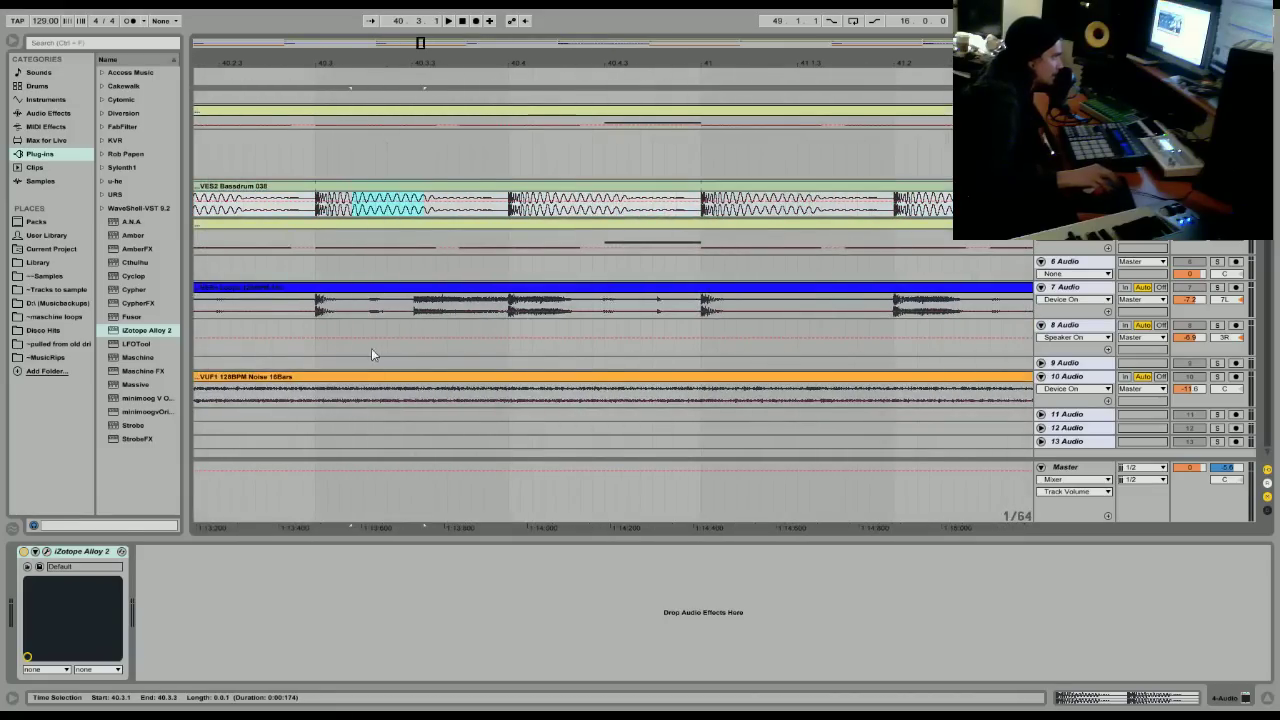
left_click(47, 551)
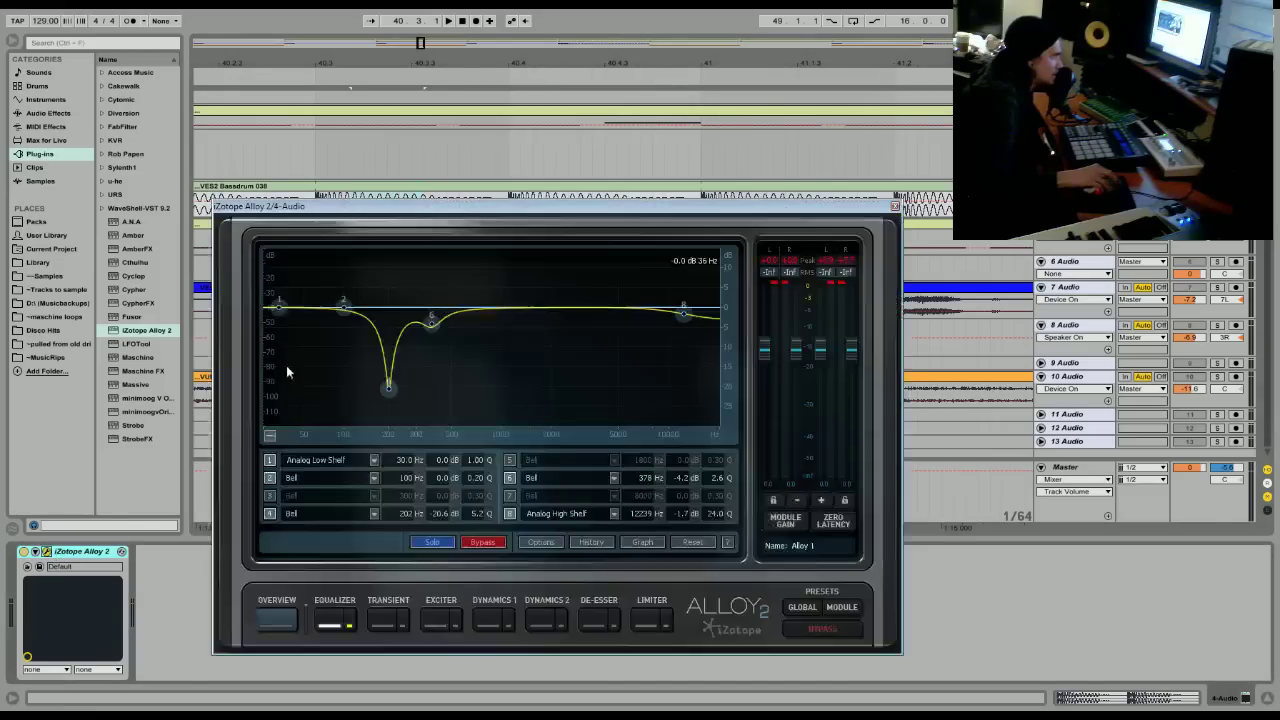
left_click_drag(490, 205, 464, 176)
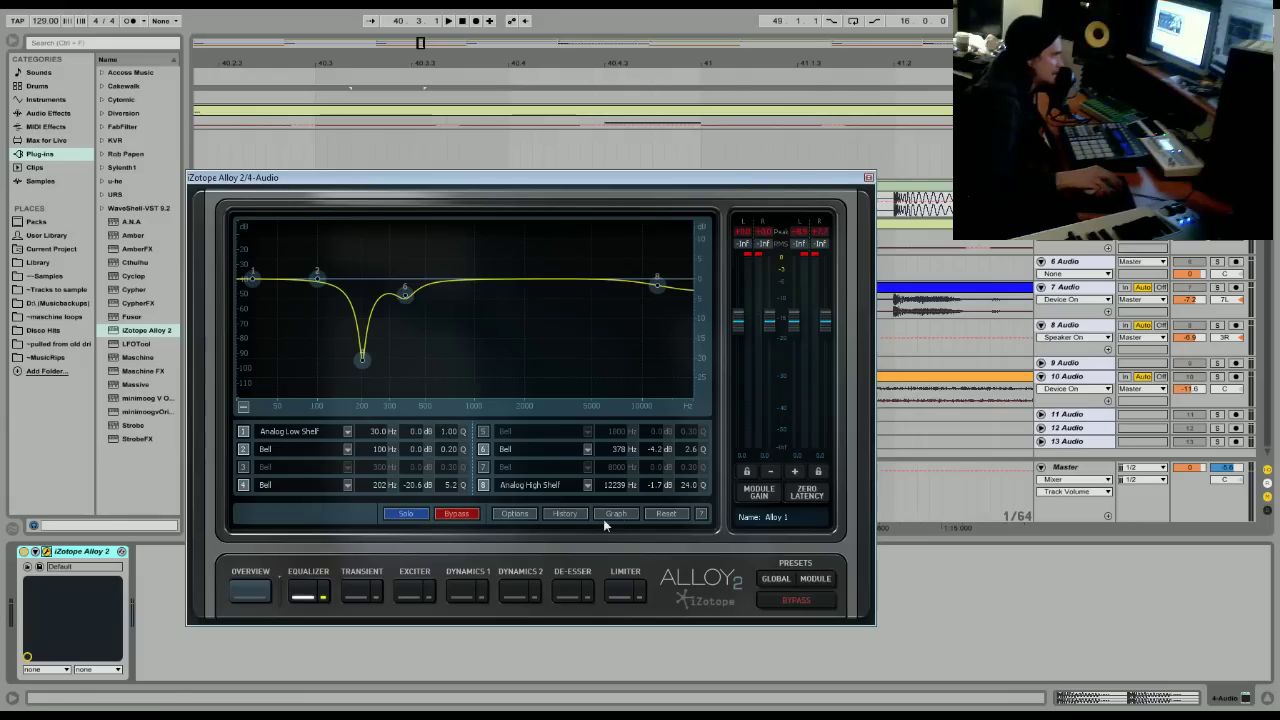
left_click_drag(460, 188, 459, 243)
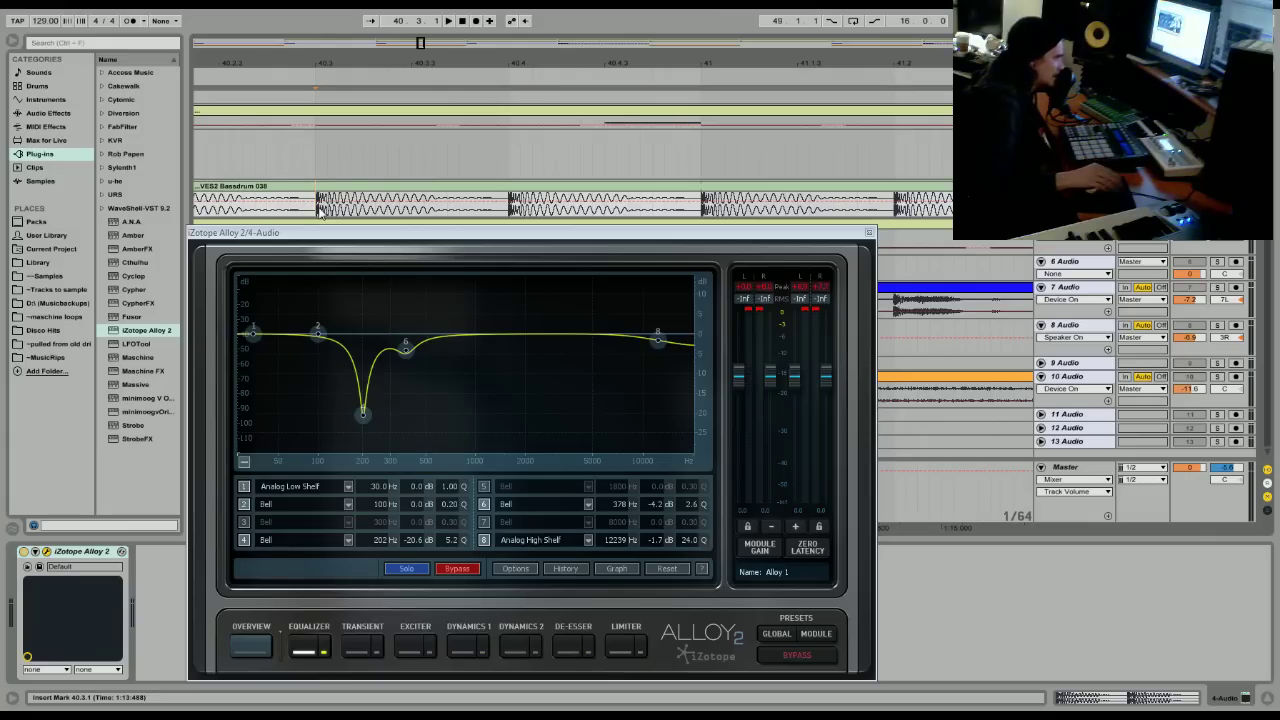
Play the bass drum from bar 33 and toggle Alloy 2's global bypass to compare the processed and unprocessed sound.
left_click(338, 186)
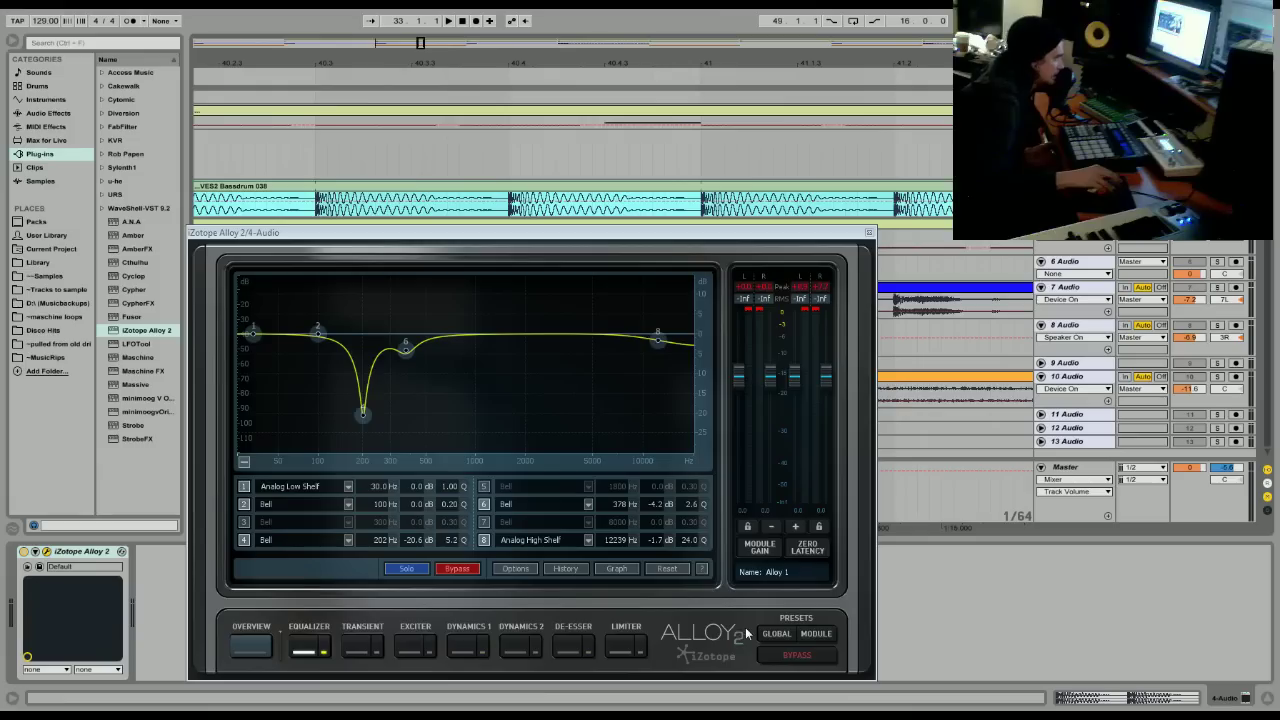
key("space")
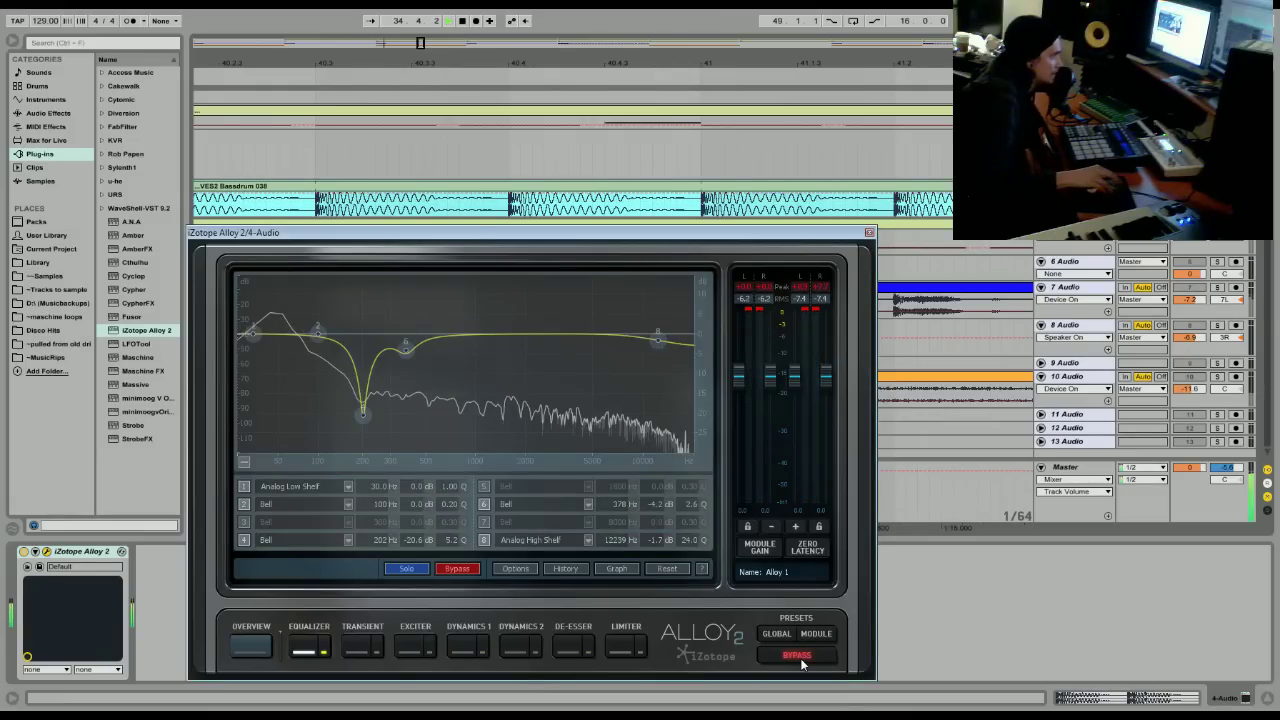
left_click(798, 657)
left_click(798, 657)
key("space")
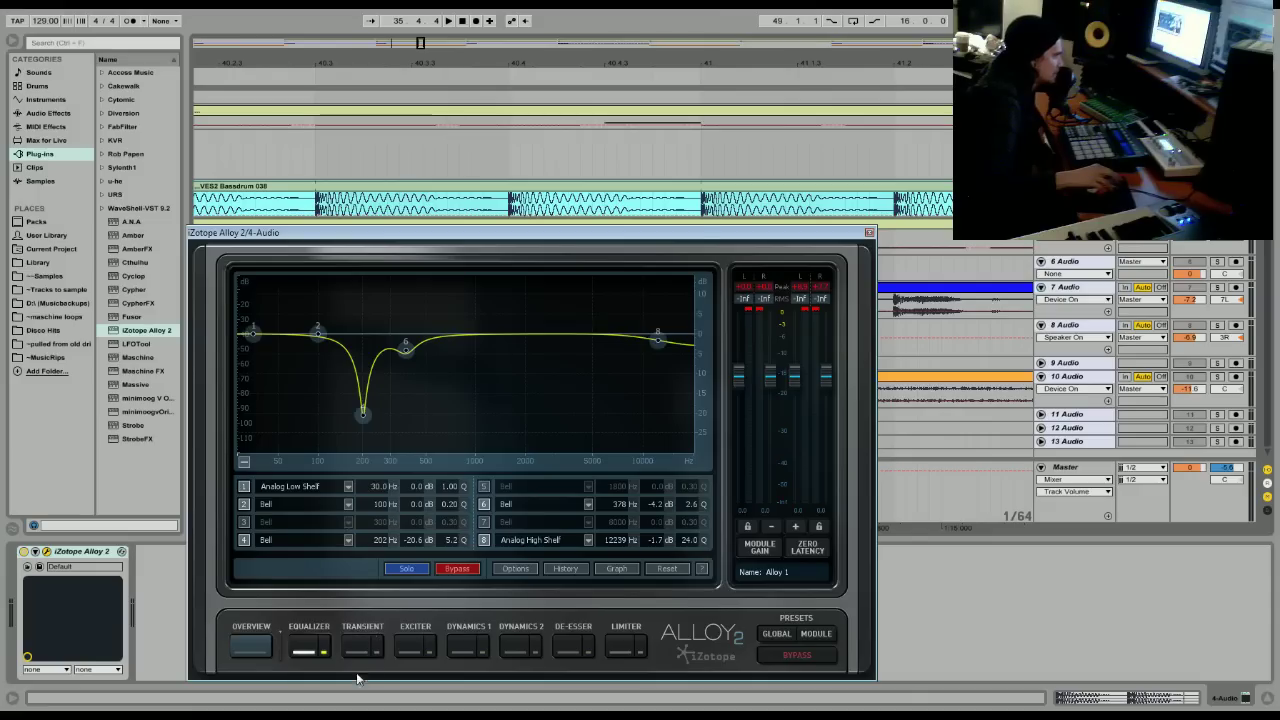
View Alloy 2's Exciter, Dynamics 1 and Overview displays, ending back at the Equalizer.
left_click(415, 649)
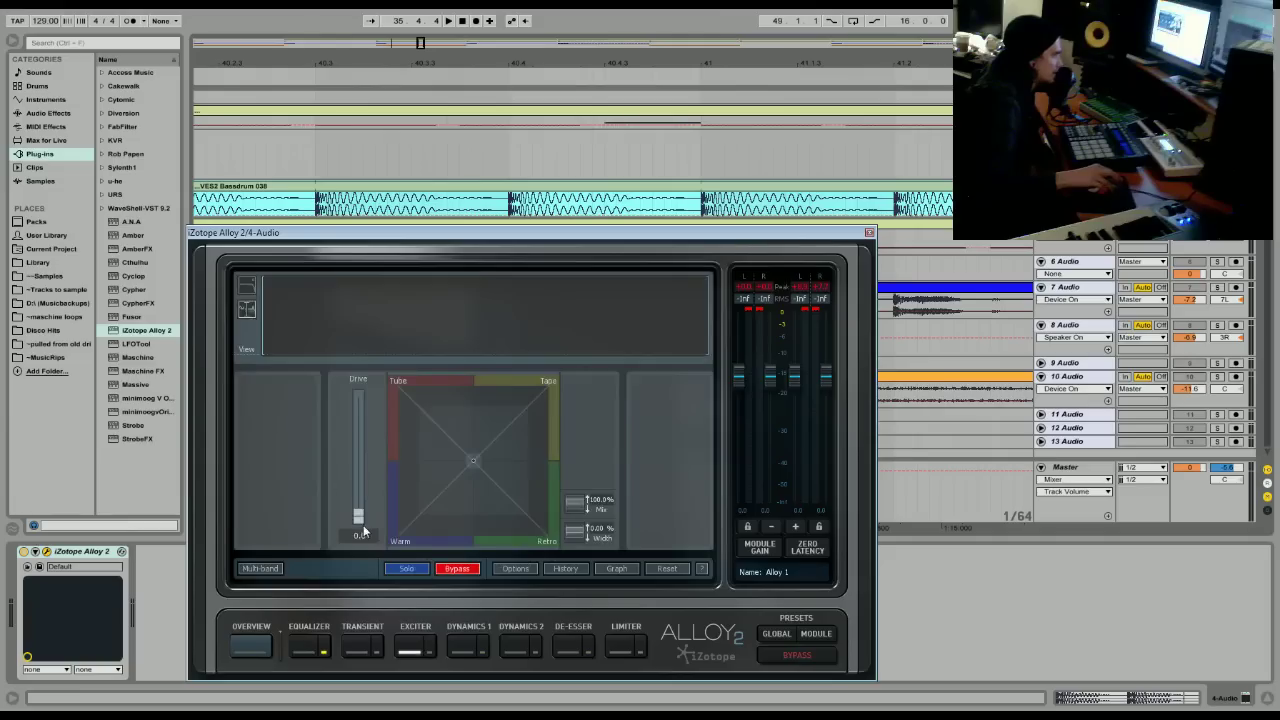
left_click(457, 650)
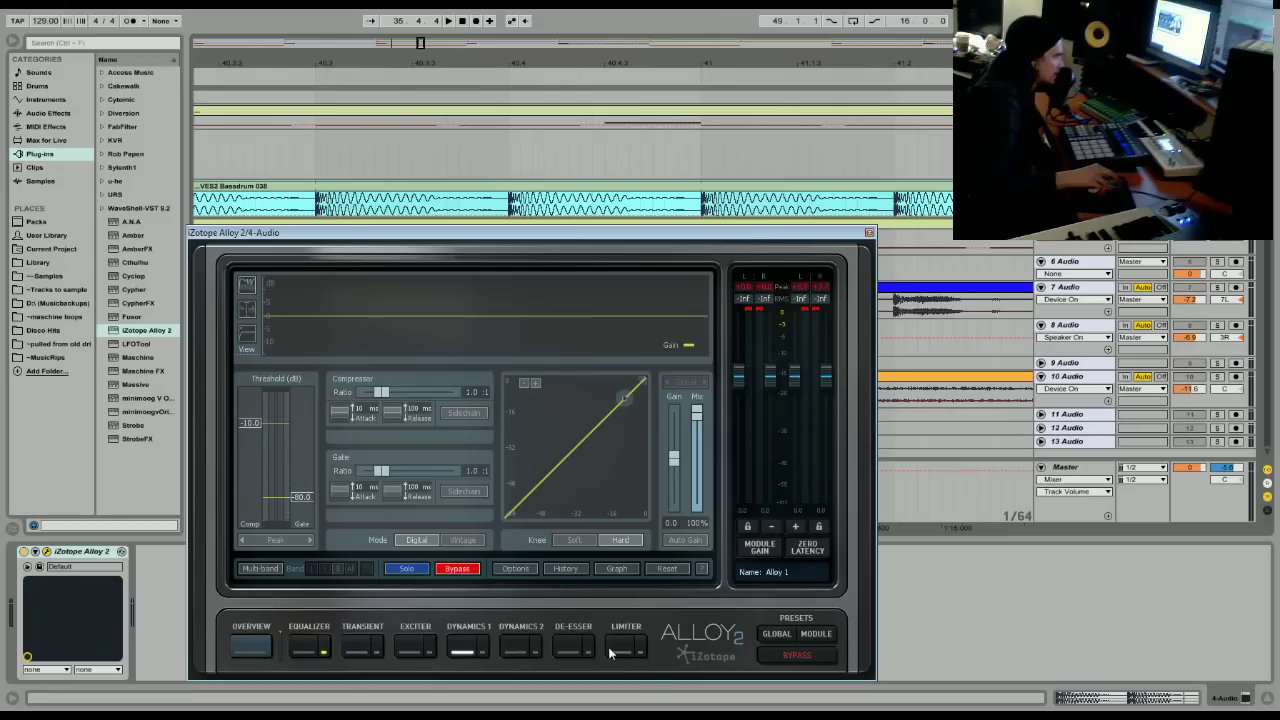
left_click(262, 643)
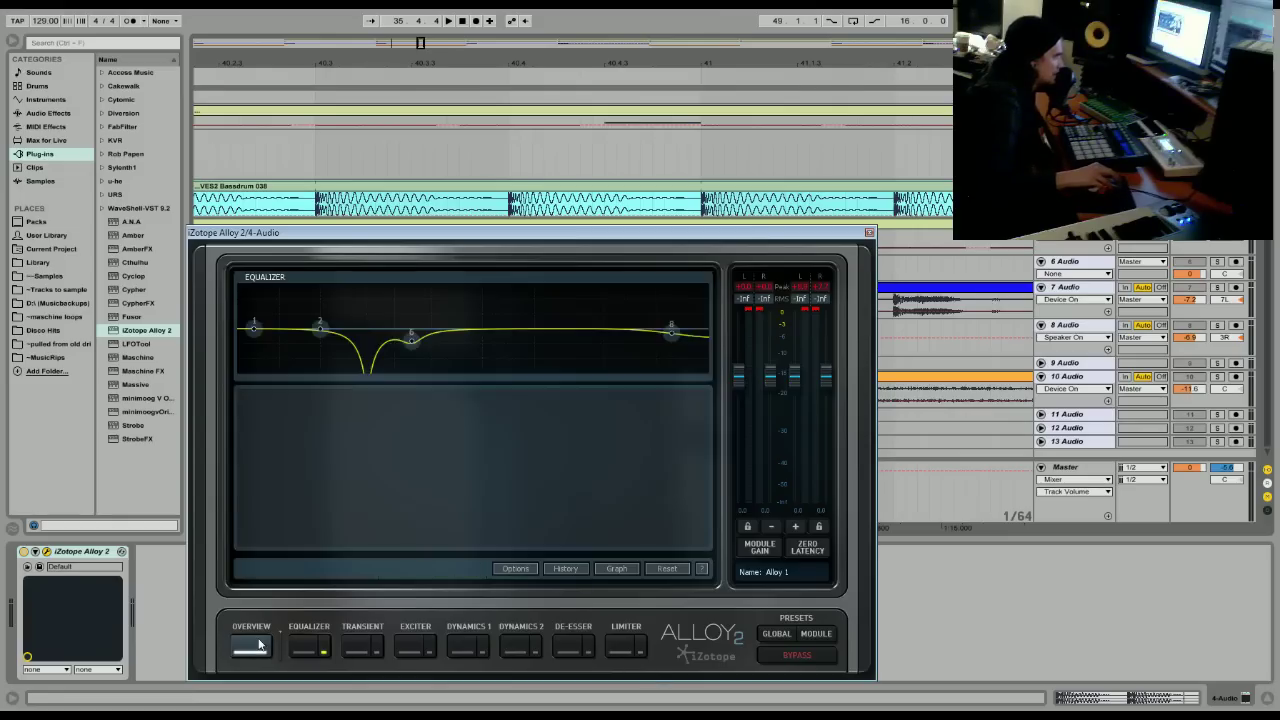
left_click(318, 650)
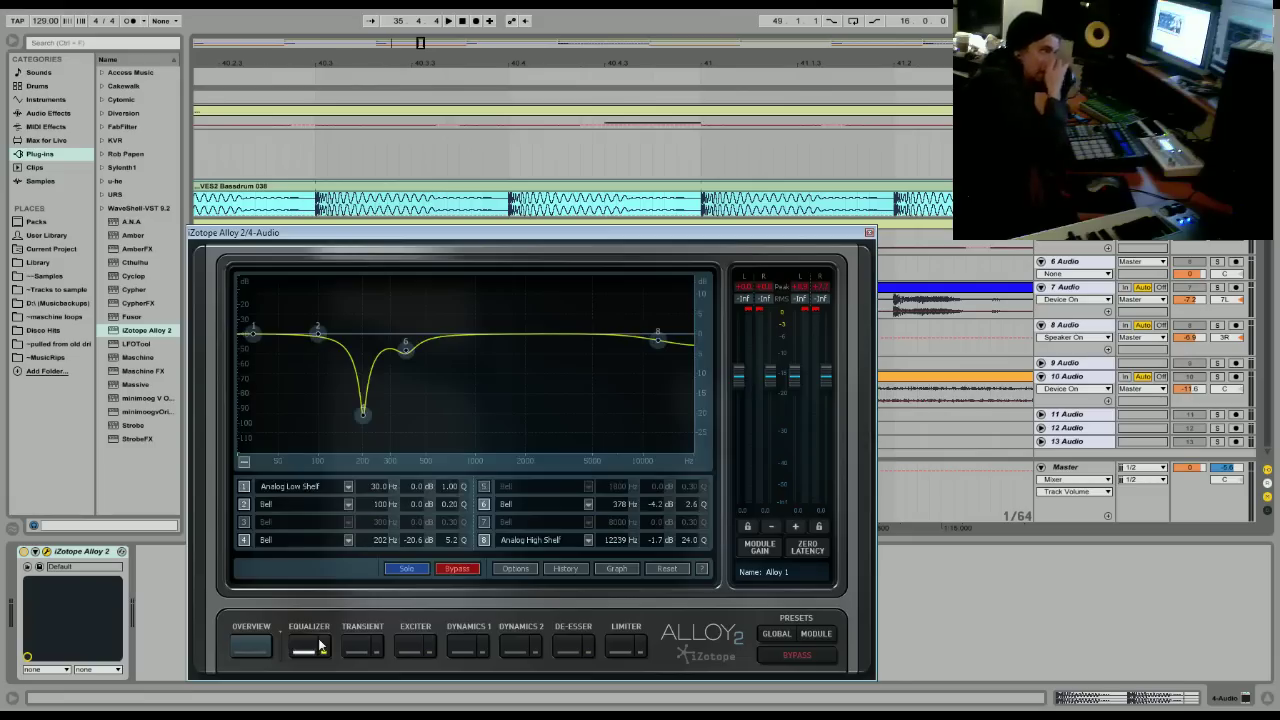
Enable Alloy 2's Transient module and audition the bass drum from bar 40.3 with the Attack at 8.6.
left_click(314, 212)
key("space")
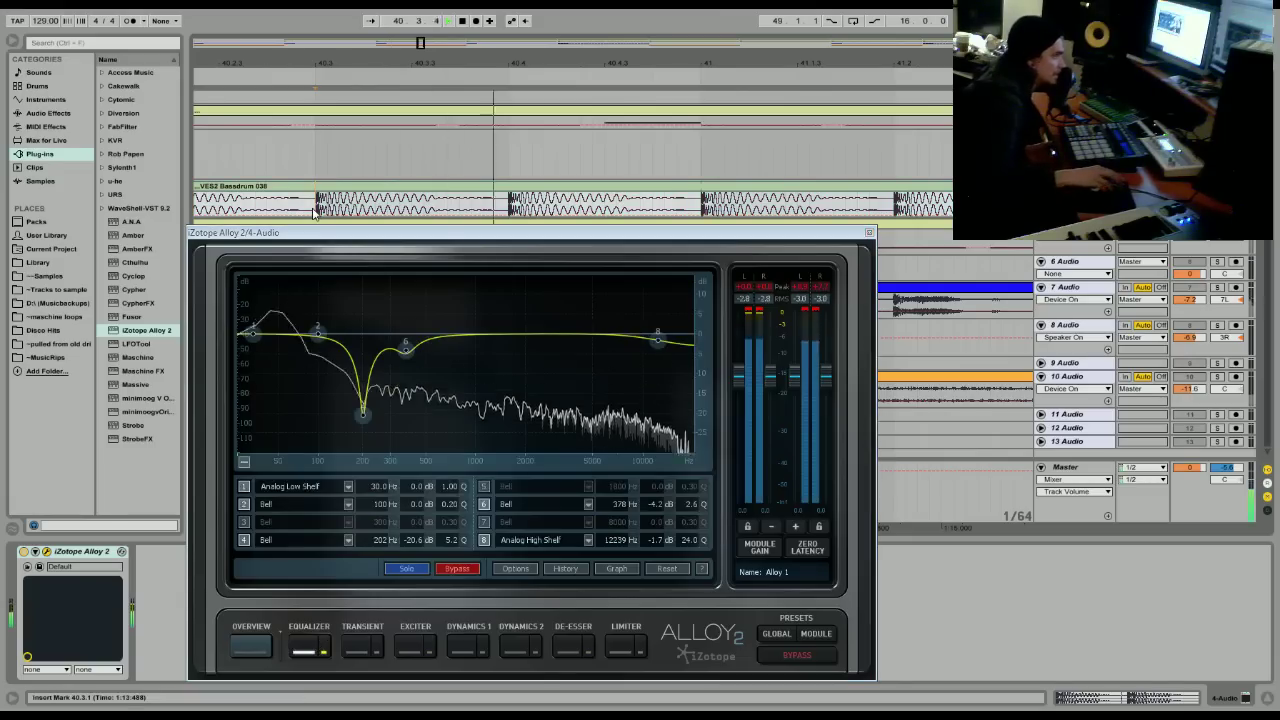
left_click(372, 655)
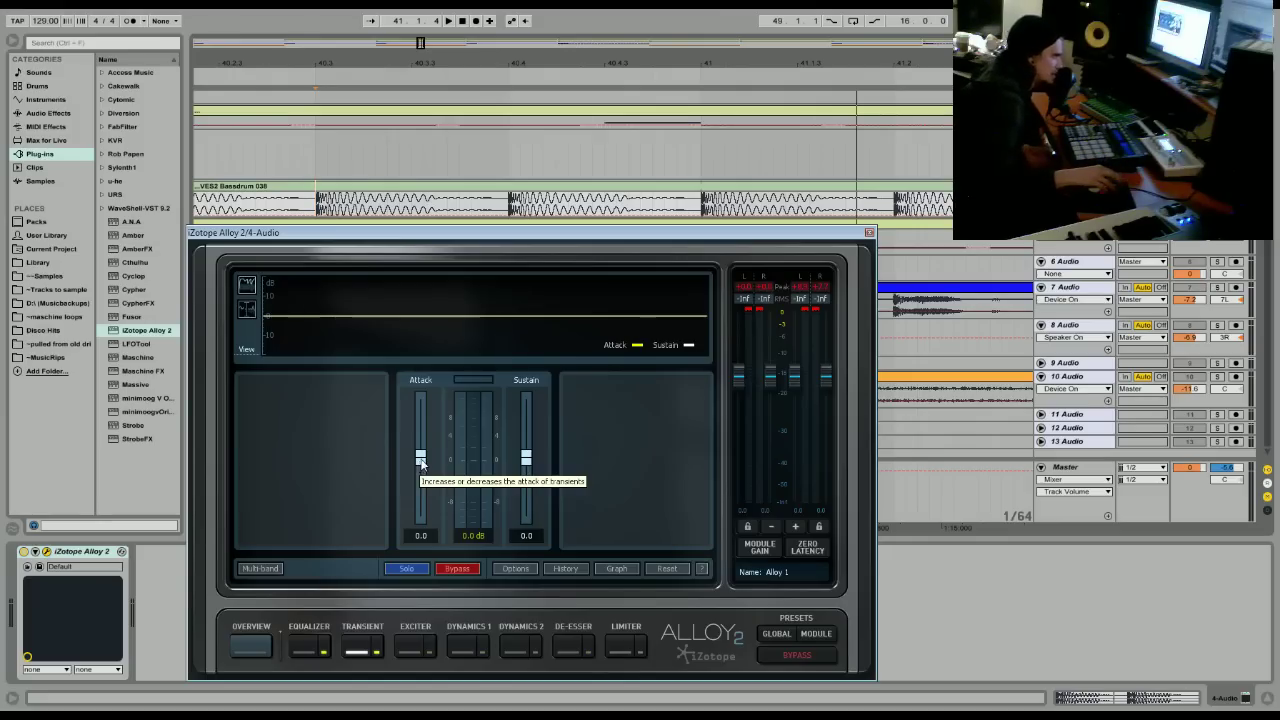
key("space")
left_click_drag(421, 460, 425, 430)
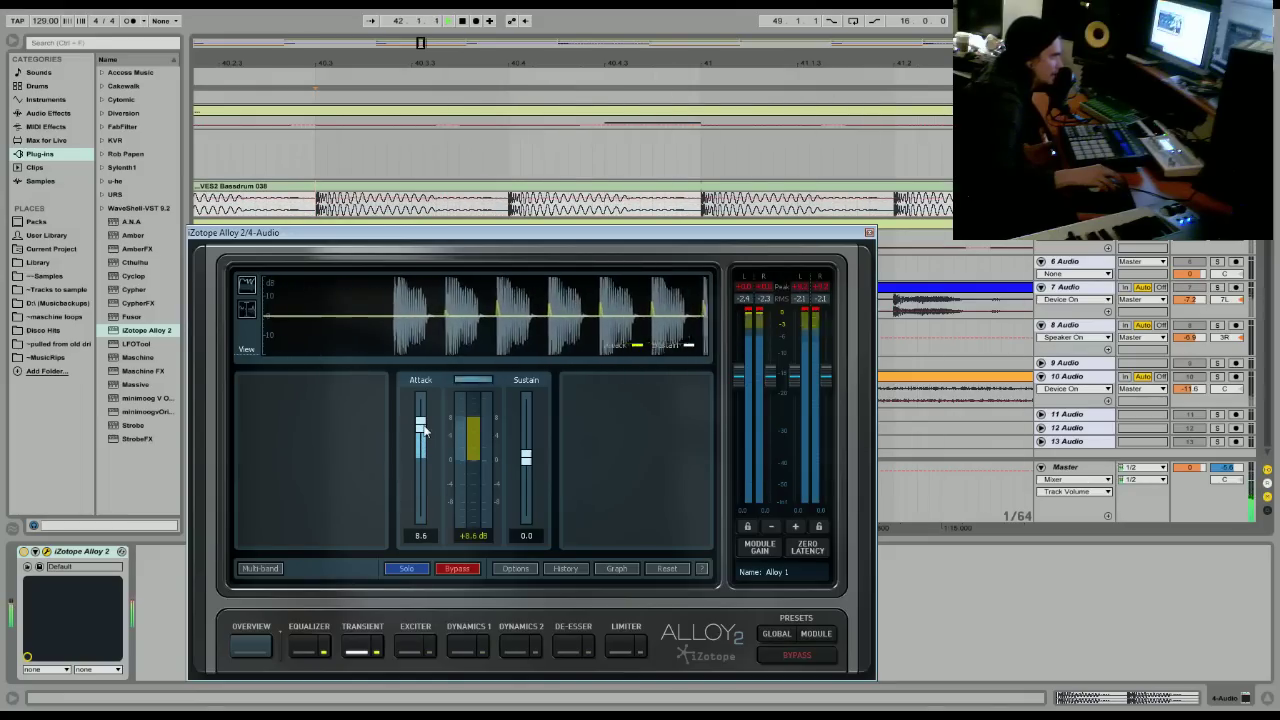
key("space")
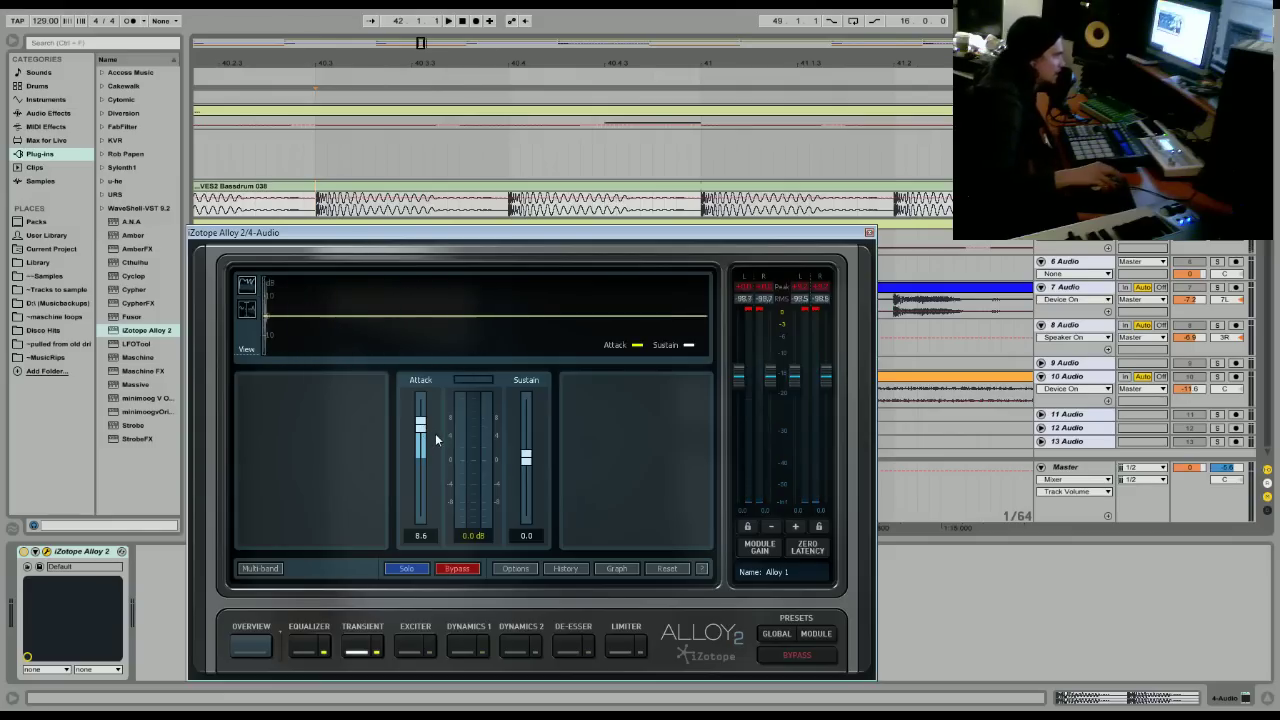
Audition the bass drum with the Transient Attack at 2.7 and with it at -15.0.
left_click_drag(415, 427, 423, 447)
key("space")
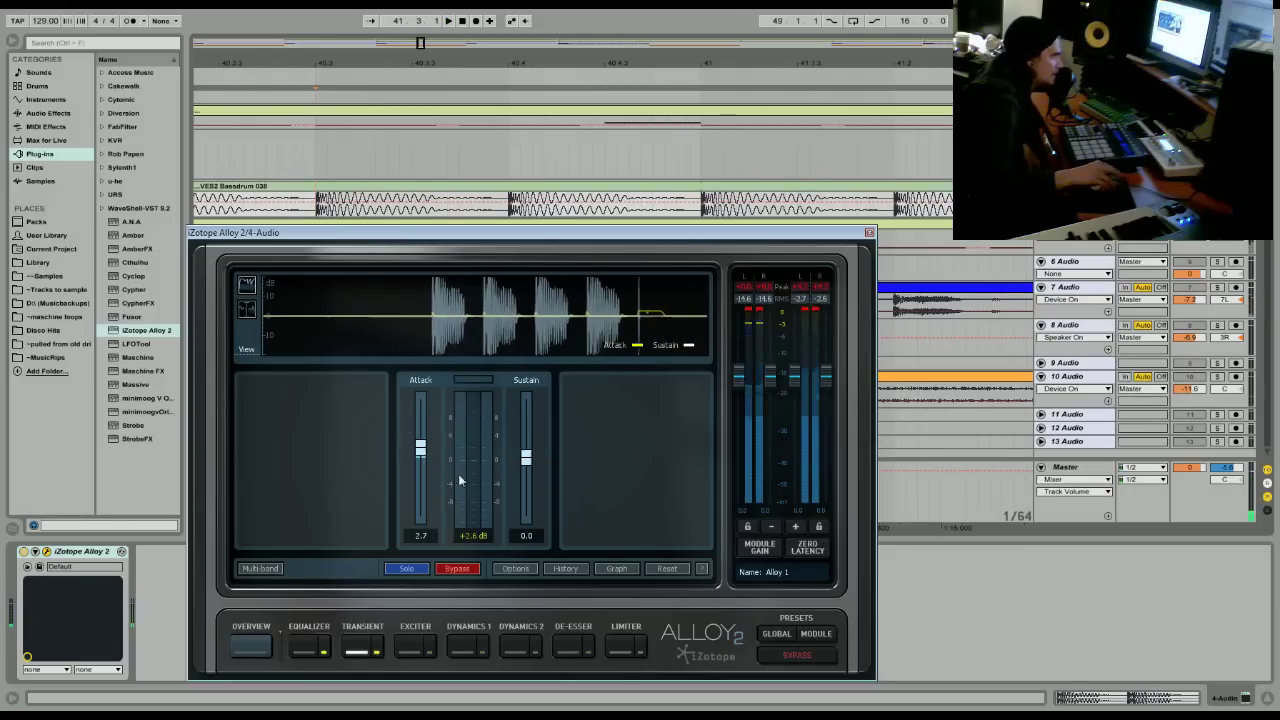
key("space")
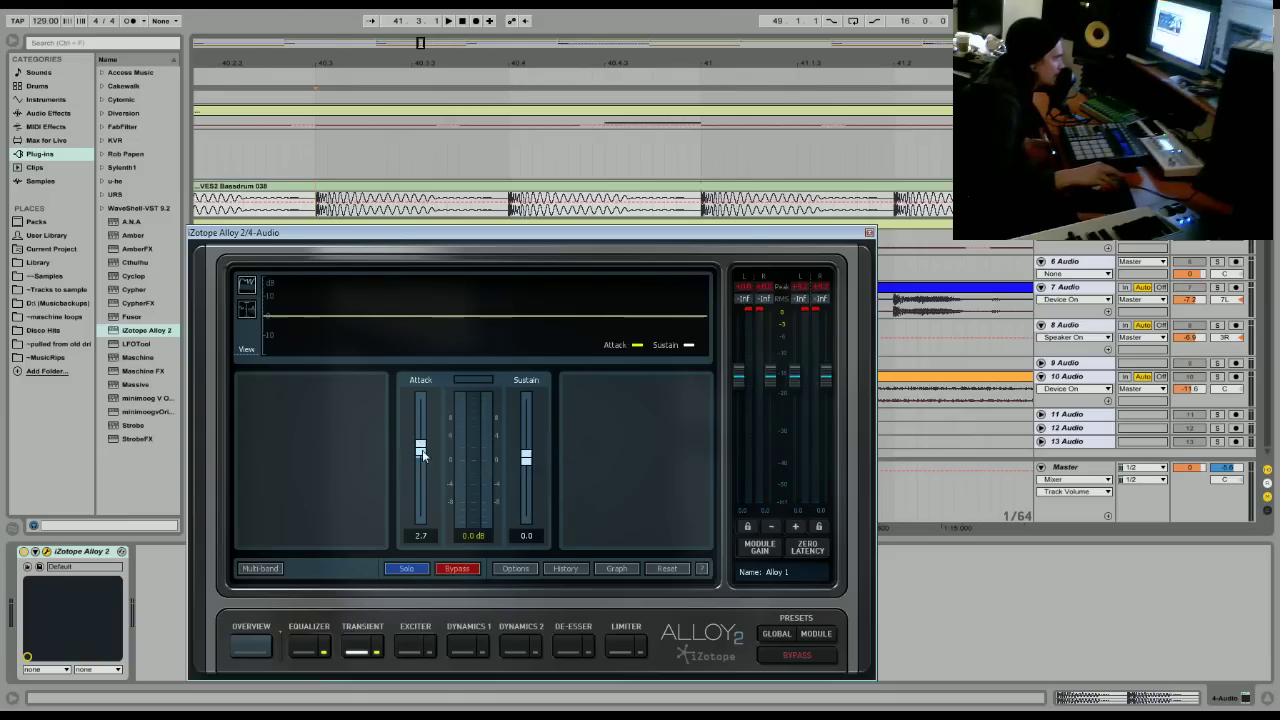
key("space")
left_click_drag(420, 450, 428, 524)
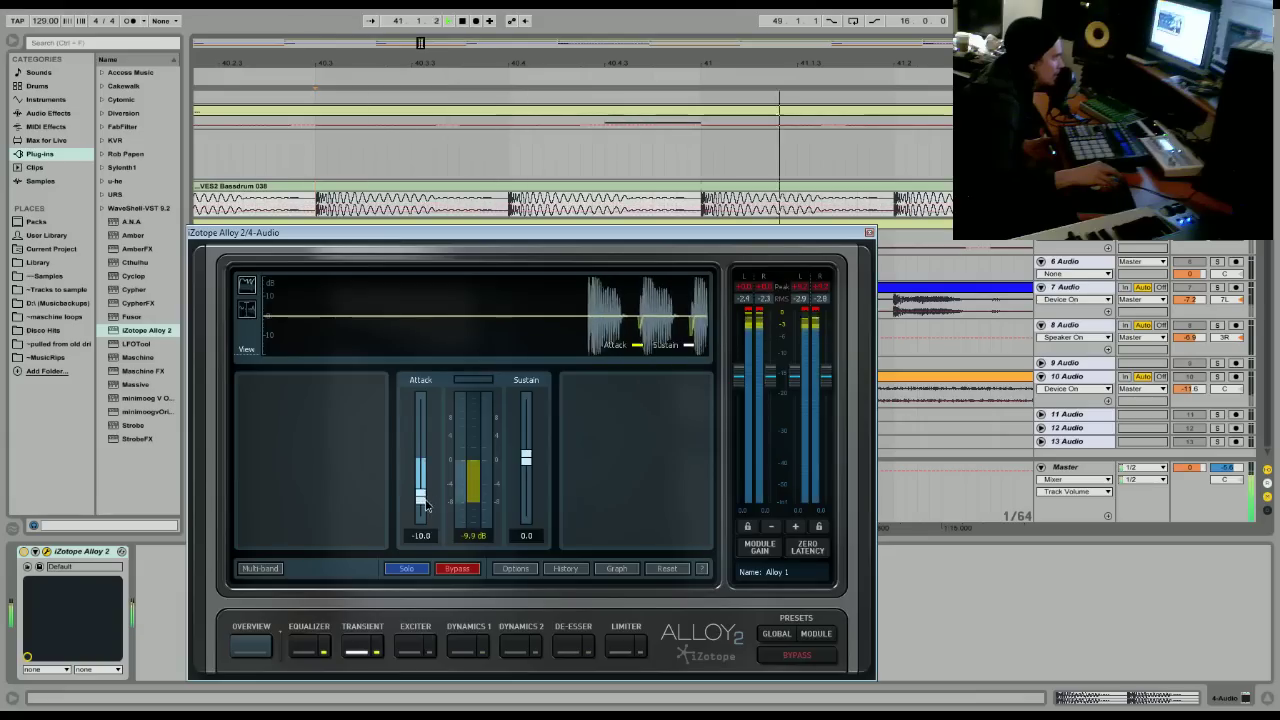
key("space")
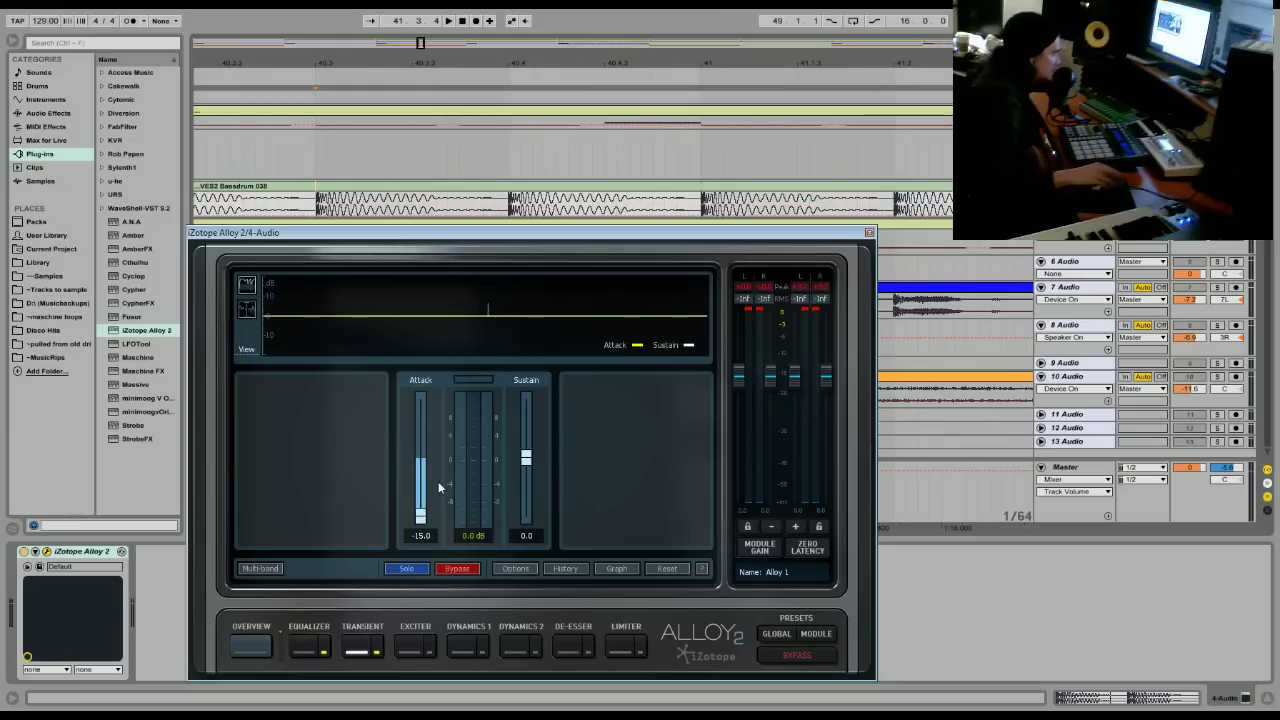
Set the Transient Attack to 2.5 and play the bass drum to check it.
left_click_drag(420, 530, 434, 441)
key("space")
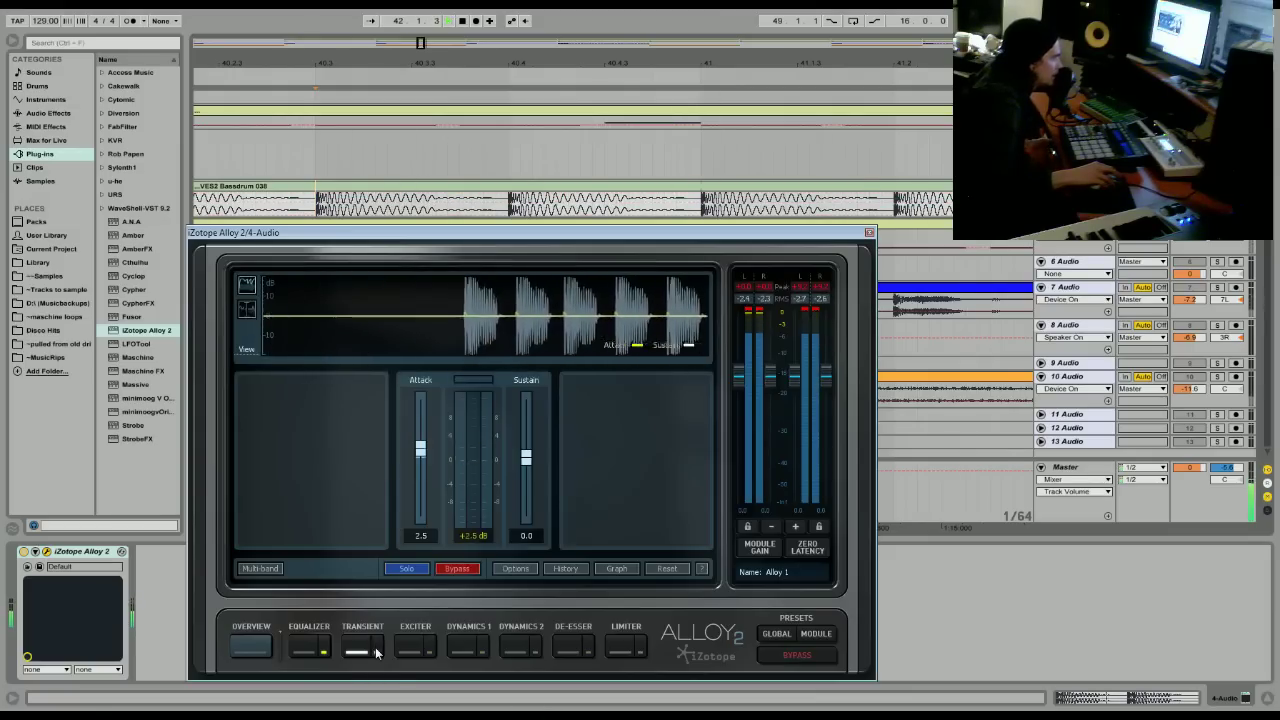
key("space")
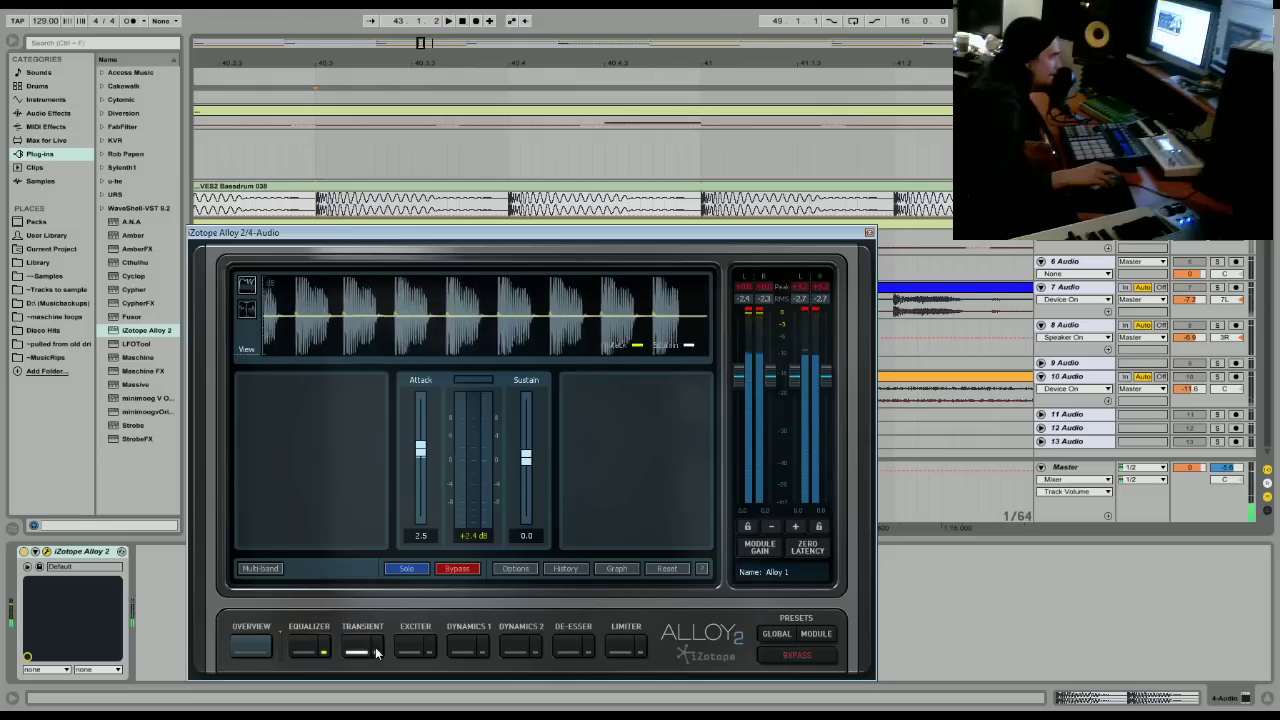
Examine the order of Alloy 2's modules in the Signal Flow Graph and close the graph.
left_click(620, 568)
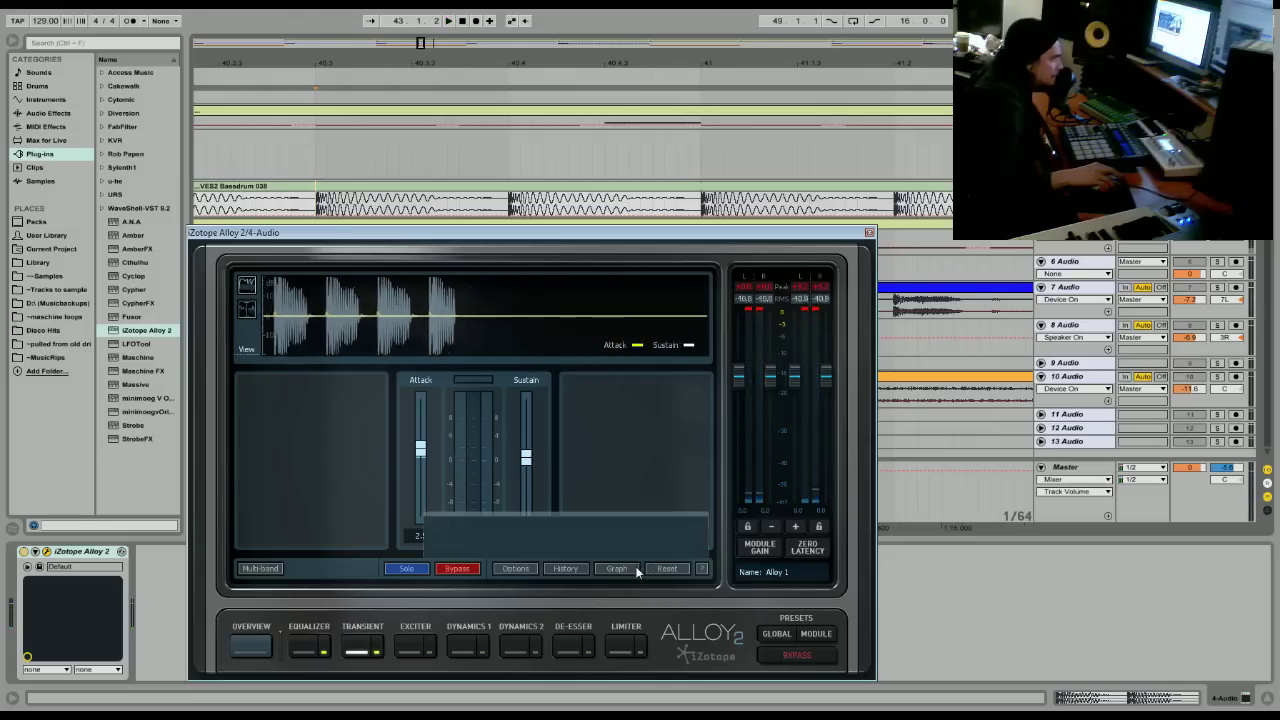
left_click(617, 568)
left_click(617, 568)
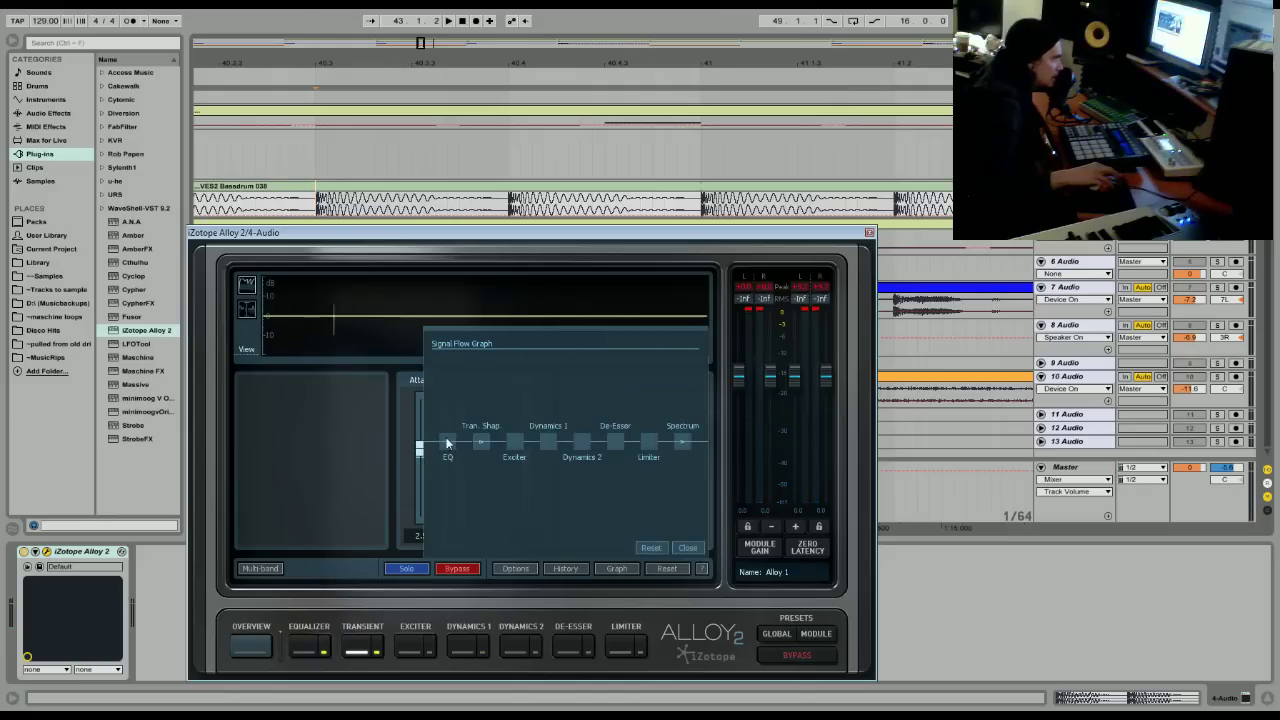
left_click_drag(481, 463, 486, 450)
left_click(699, 550)
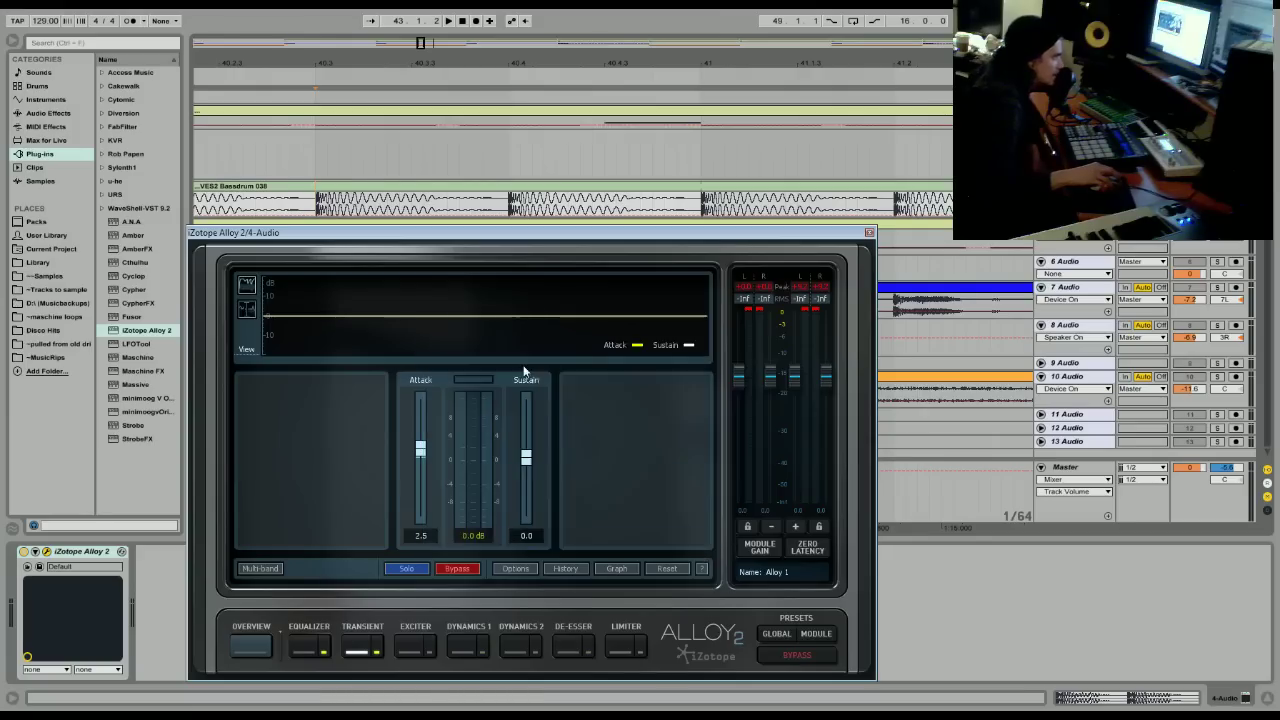
In the bass drum's Equalizer, set high-shelf band 8 to 6960 Hz, -1.5 dB, Q 22.9 during playback.
left_click(309, 646)
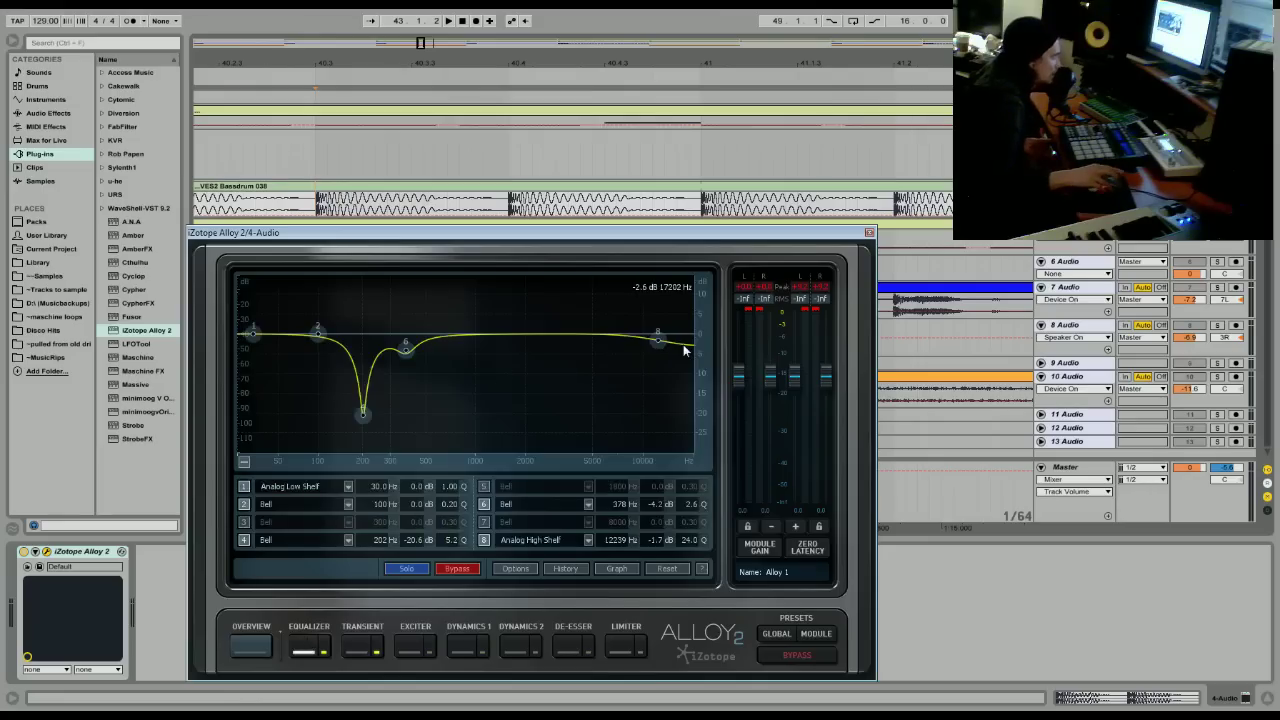
key("space")
left_click_drag(663, 337, 632, 341)
key("space")
Enable EQ band 3 and shape it into a bell cut at 1293 Hz, -3.6 dB, Q 1.9.
key("space")
left_click(245, 522)
left_click_drag(396, 329, 502, 357)
scroll(500, 352, "down", 2)
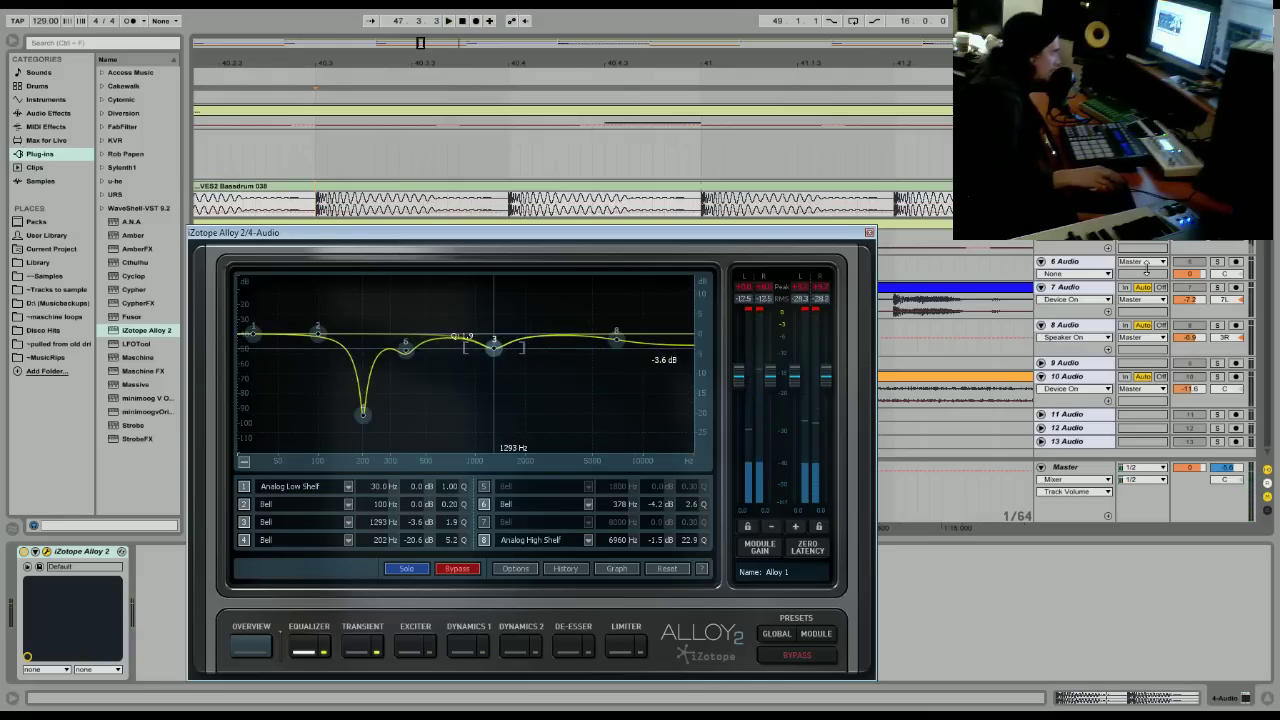
Close the bass drum's Alloy 2 window and add iZotope Alloy 2 to the 5-Sylenth1 track.
left_click(1213, 246)
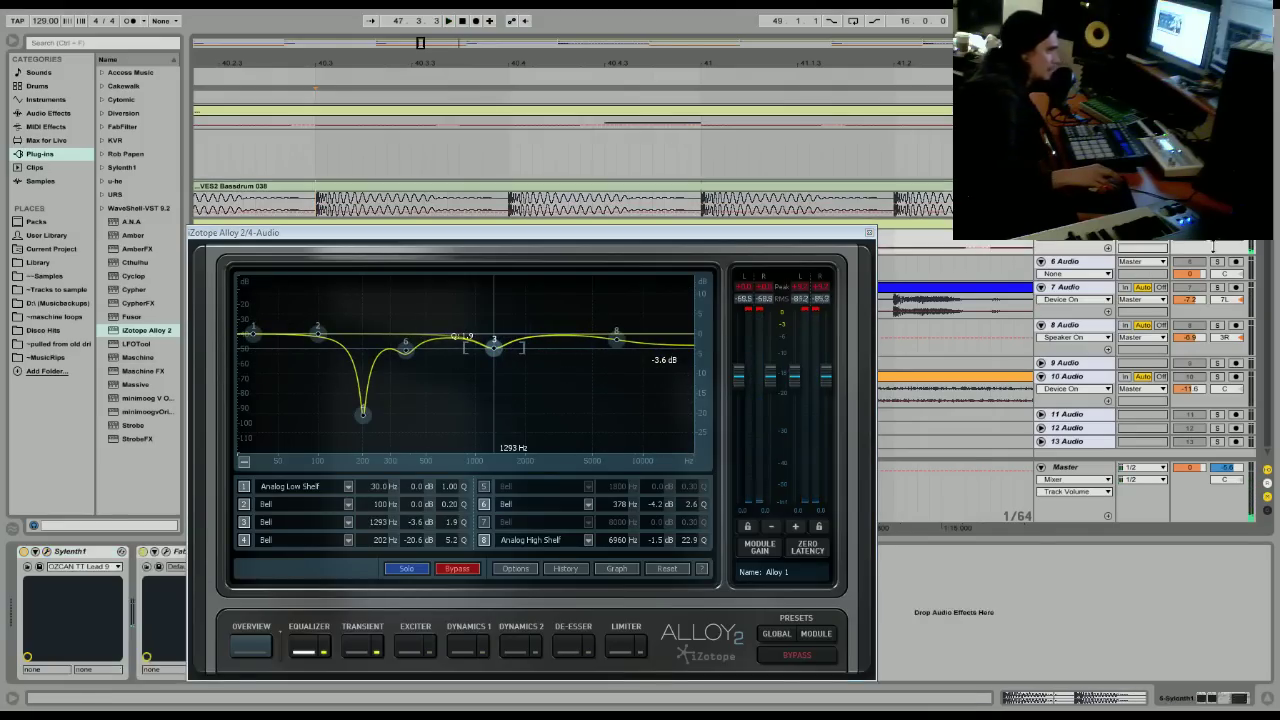
left_click(868, 233)
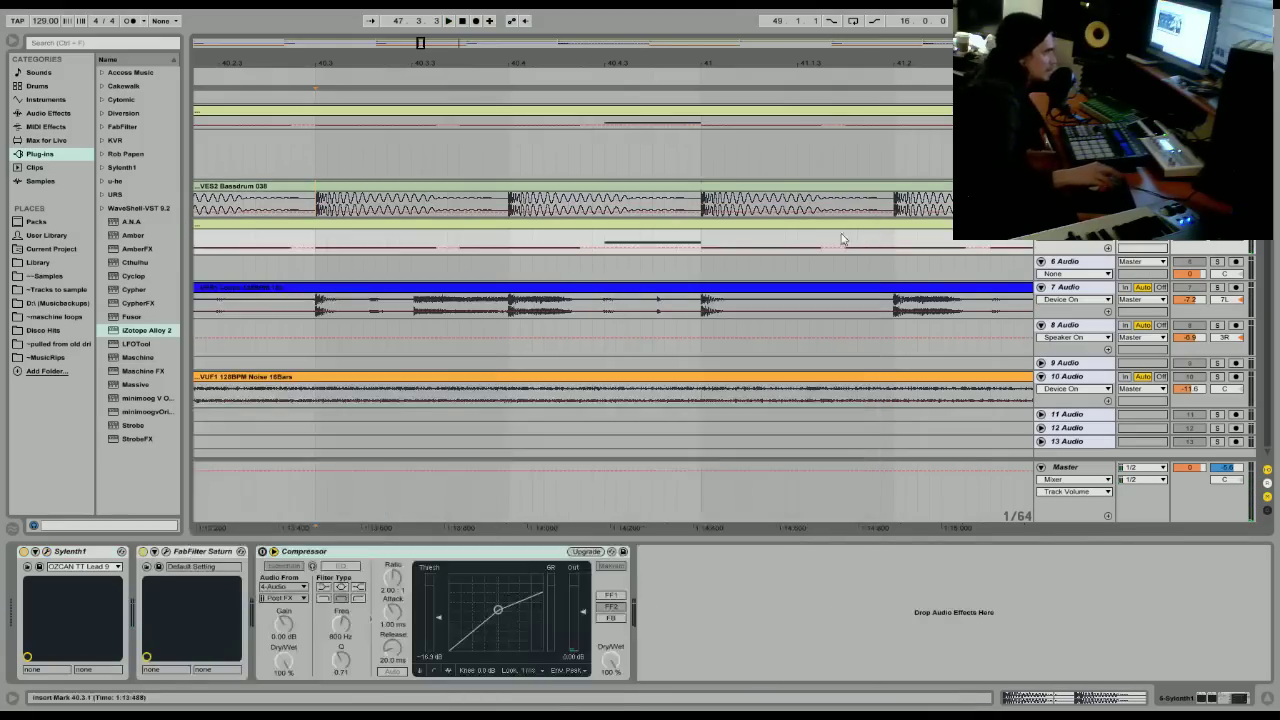
double_click(145, 331)
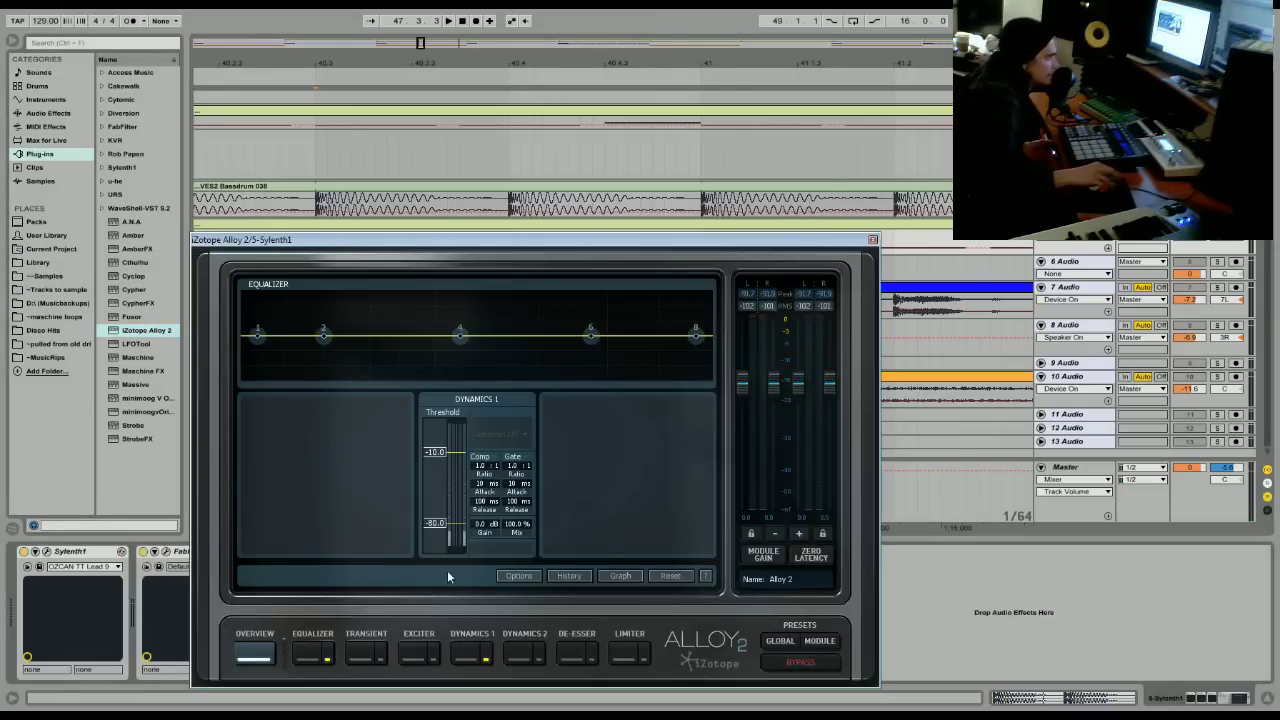
Play from bar 40.3 and open the new Alloy 2's Equalizer to view the Sylenth1 track's frequency spectrum.
key("space")
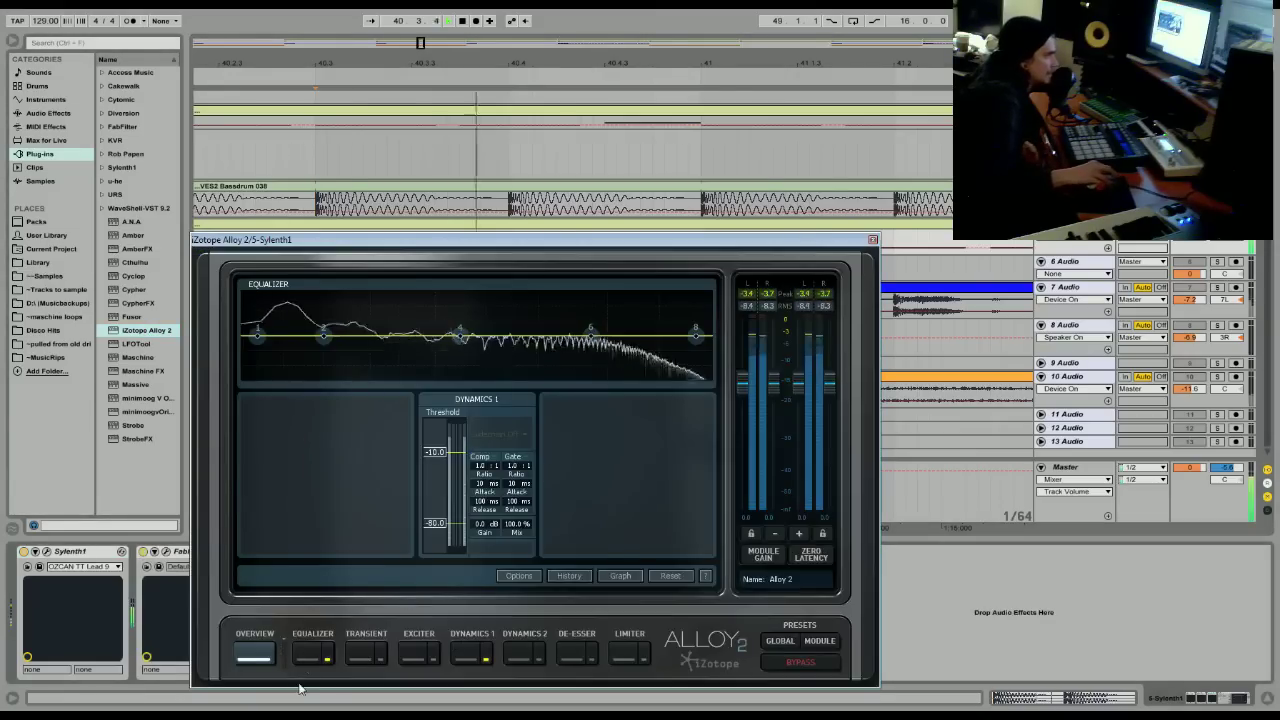
left_click(310, 655)
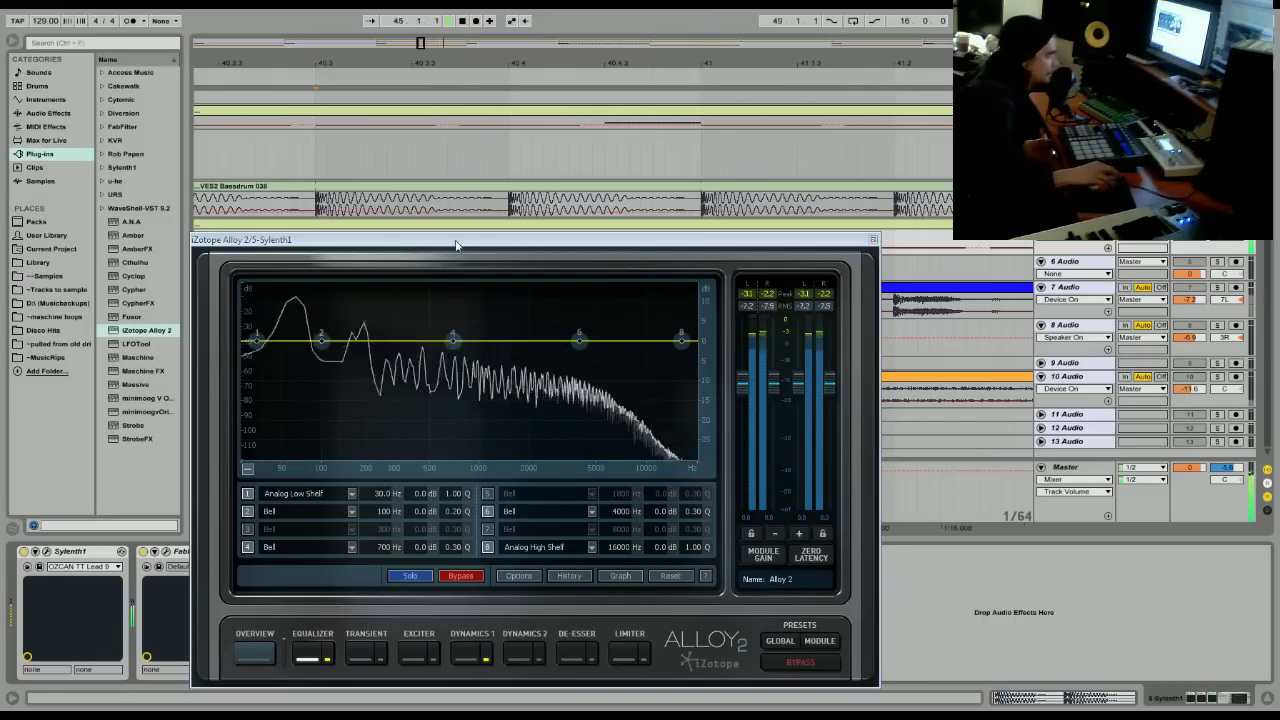
left_click_drag(455, 239, 461, 225)
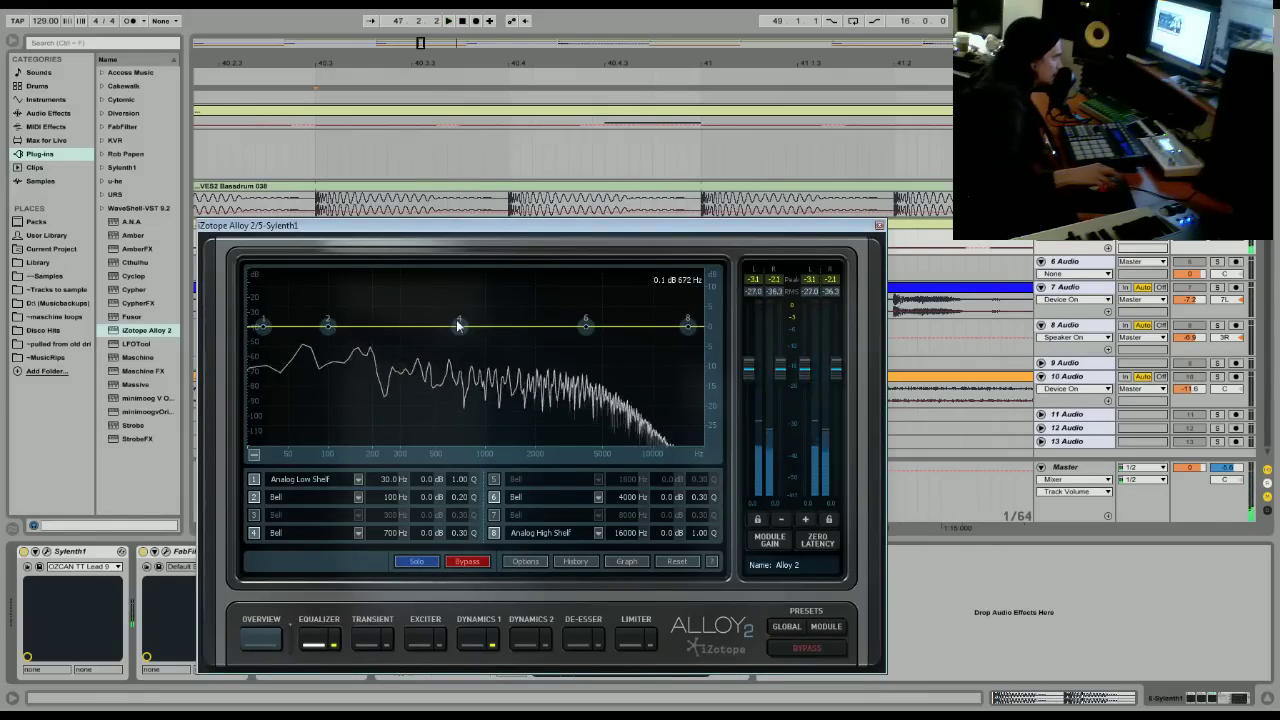
Shape the Sylenth1 track's EQ band 4 into a narrow bell cut at 183 Hz, -14.8 dB, Q 3.5, and audition it.
left_click_drag(460, 326, 405, 372)
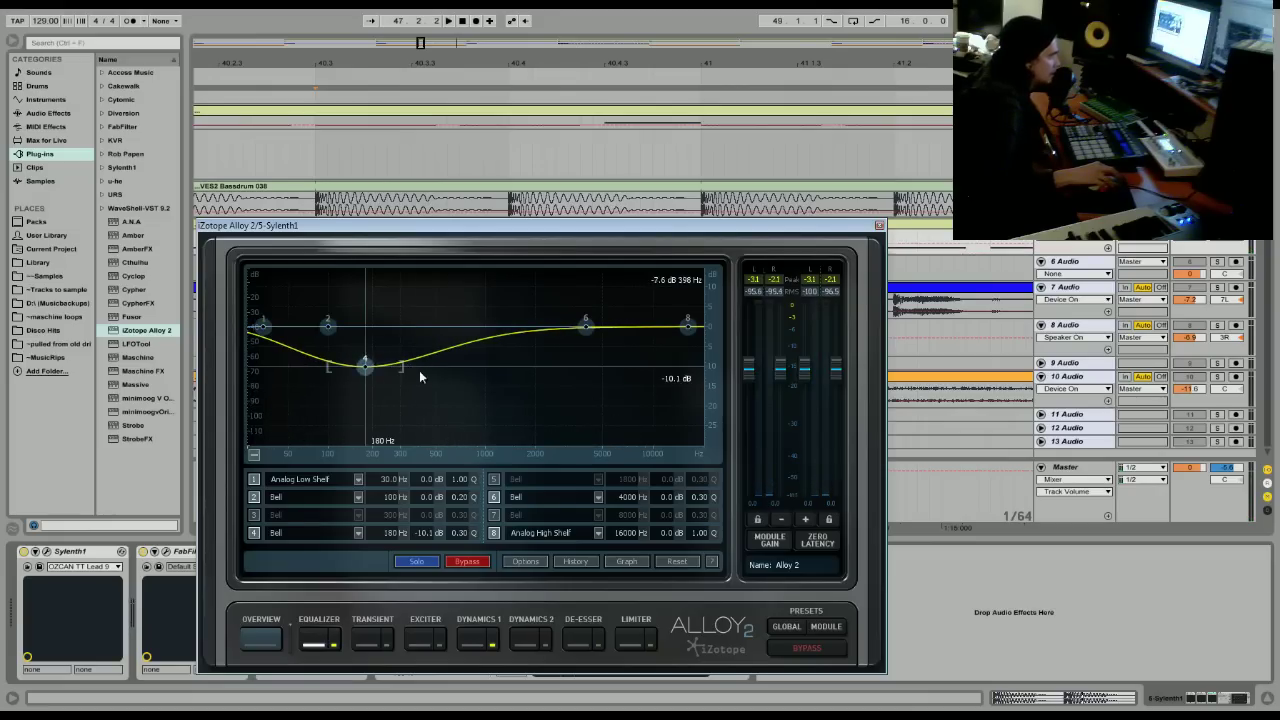
left_click_drag(404, 372, 368, 392)
key("space")
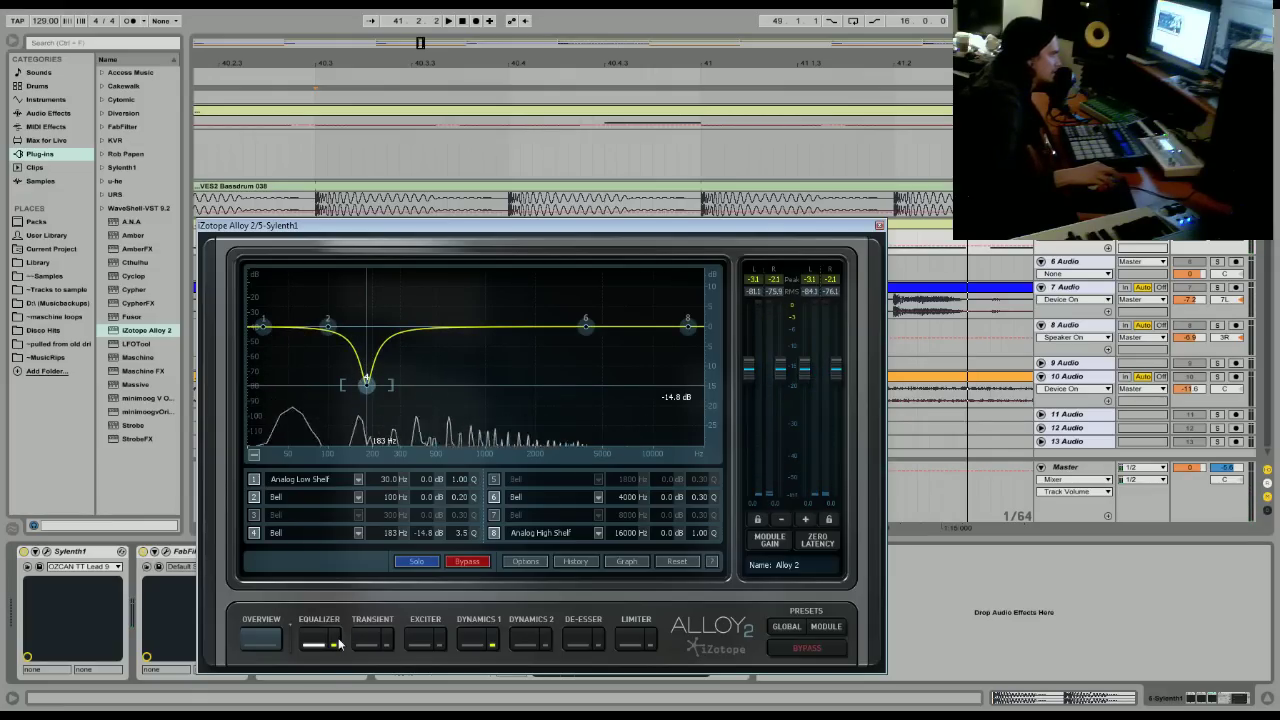
Audition the Sylenth1 EQ, move the Alloy 2 window up, and adjust EQ band 4 to 196 Hz at -13.9 dB.
key("space")
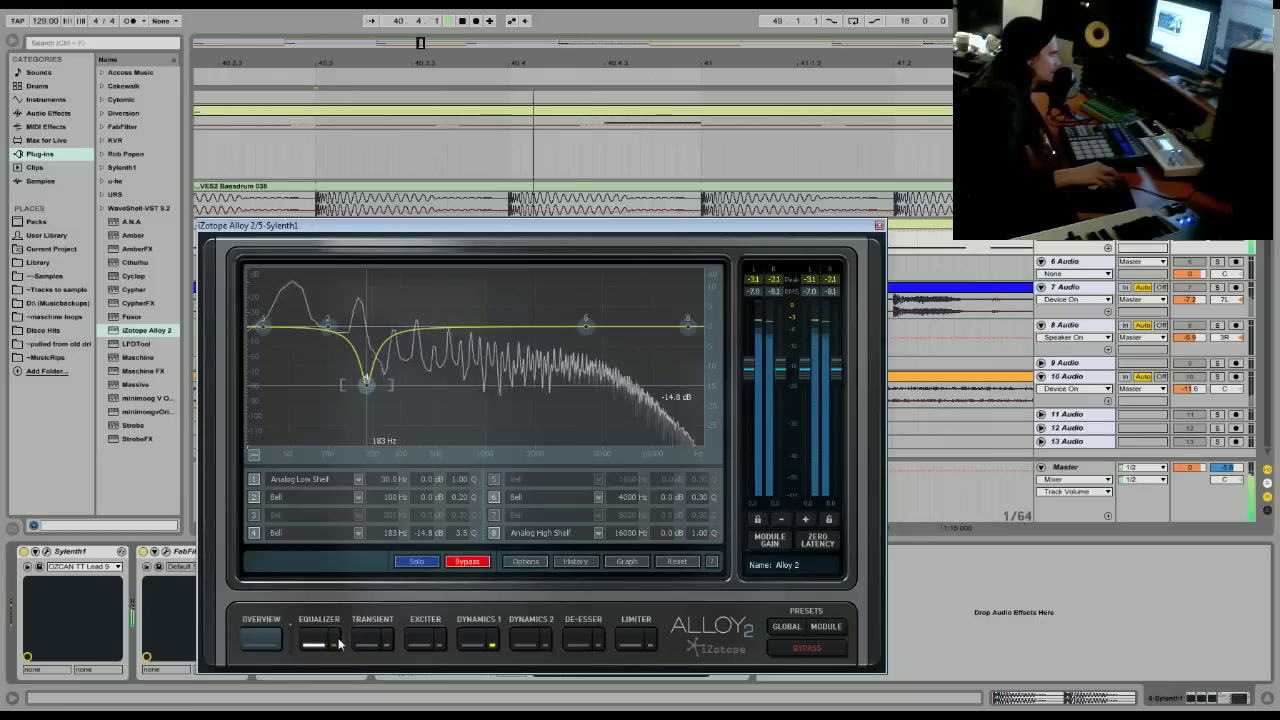
key("space")
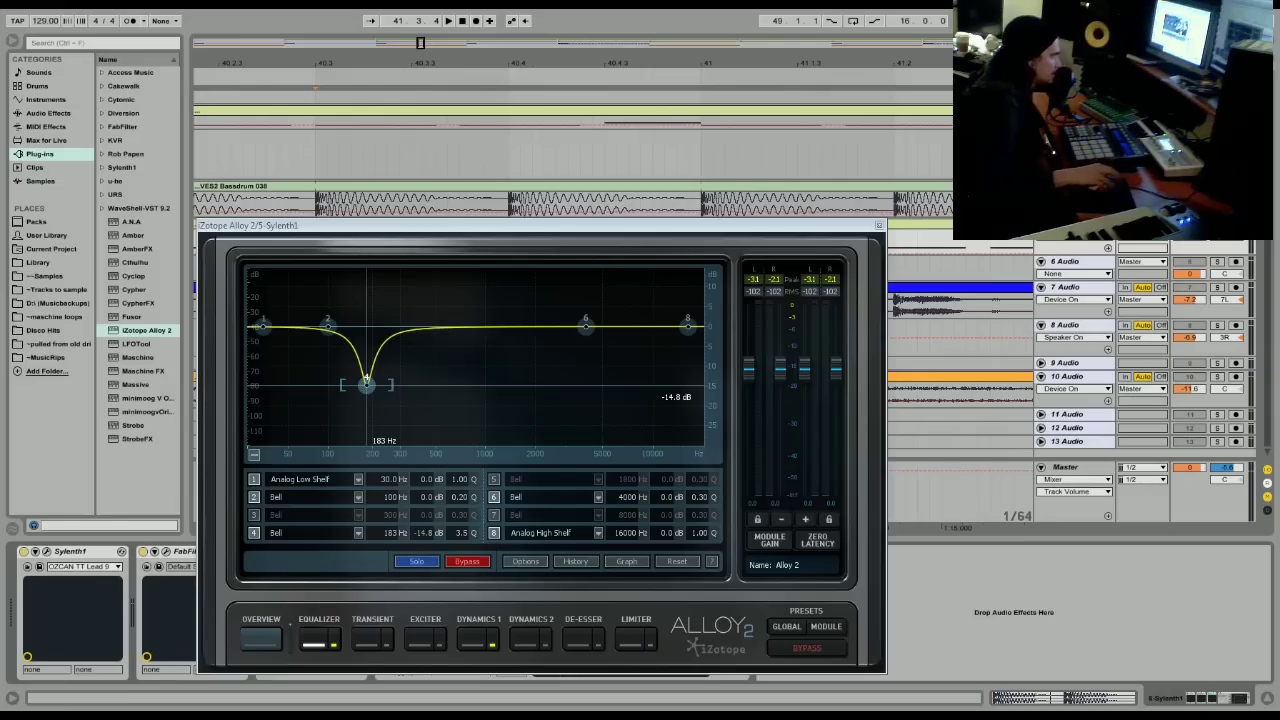
left_click_drag(445, 232, 439, 230)
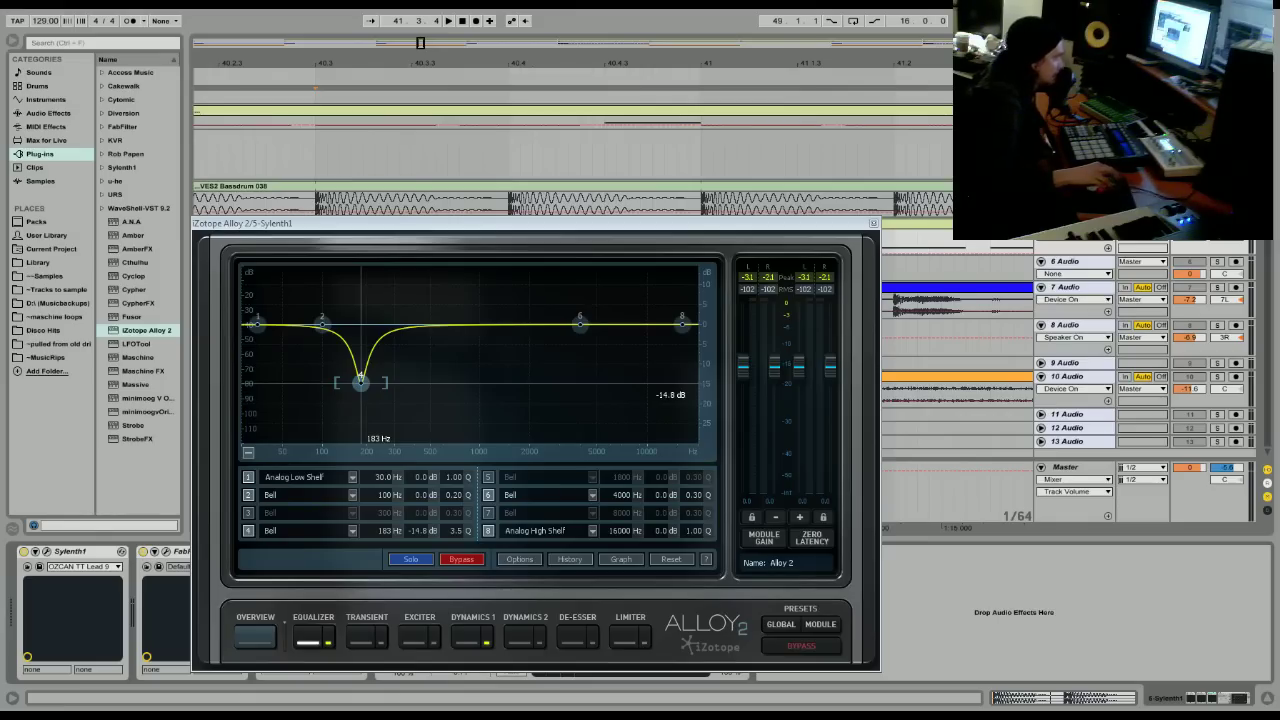
left_click_drag(381, 227, 388, 214)
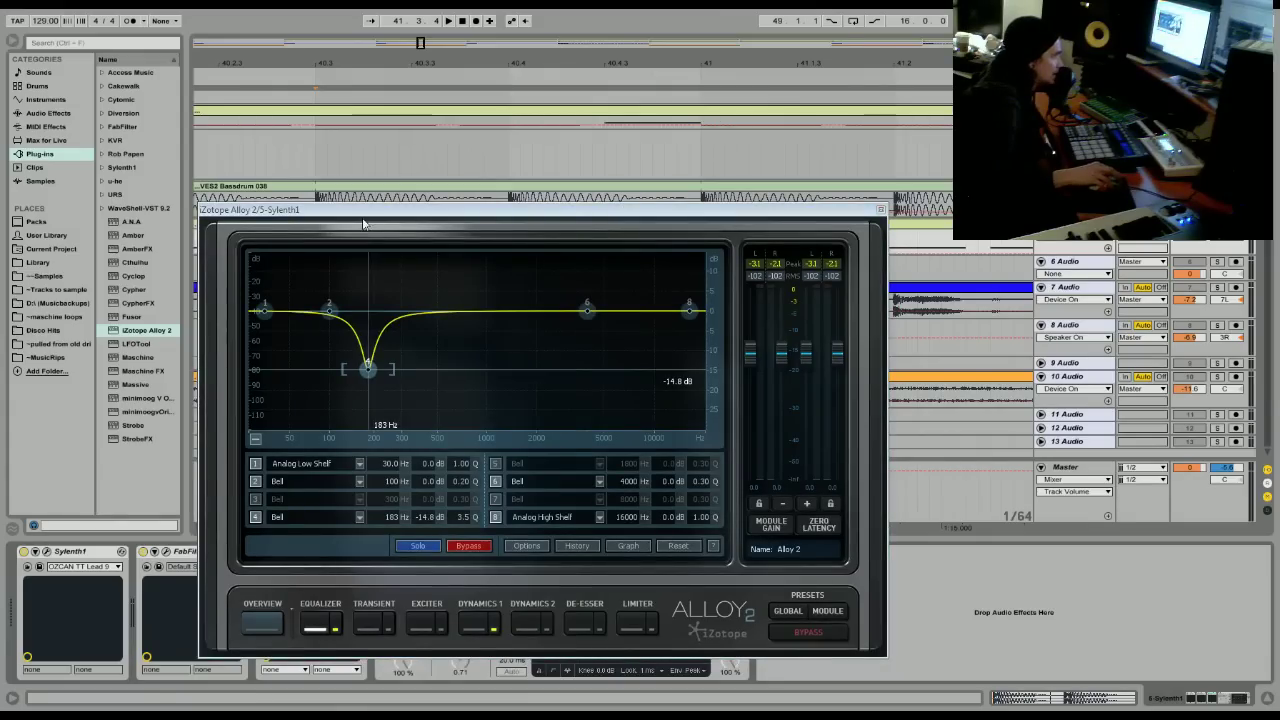
left_click_drag(363, 224, 364, 220)
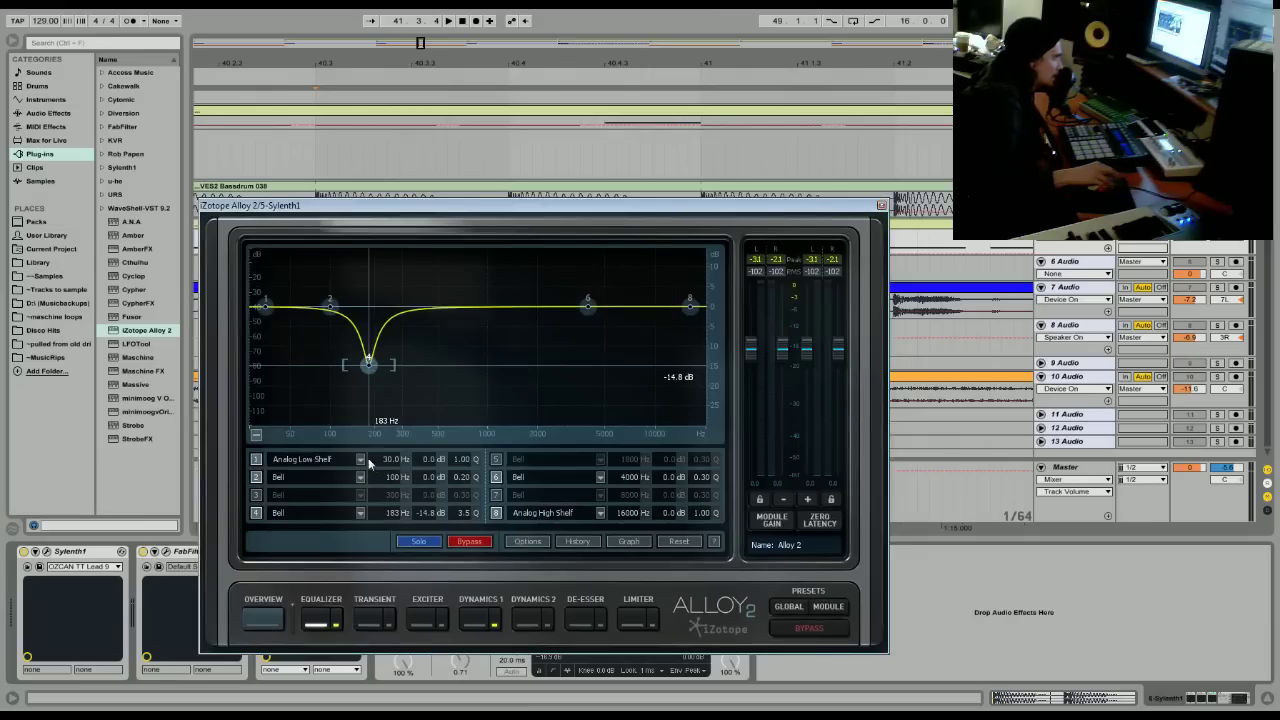
left_click_drag(368, 368, 372, 364)
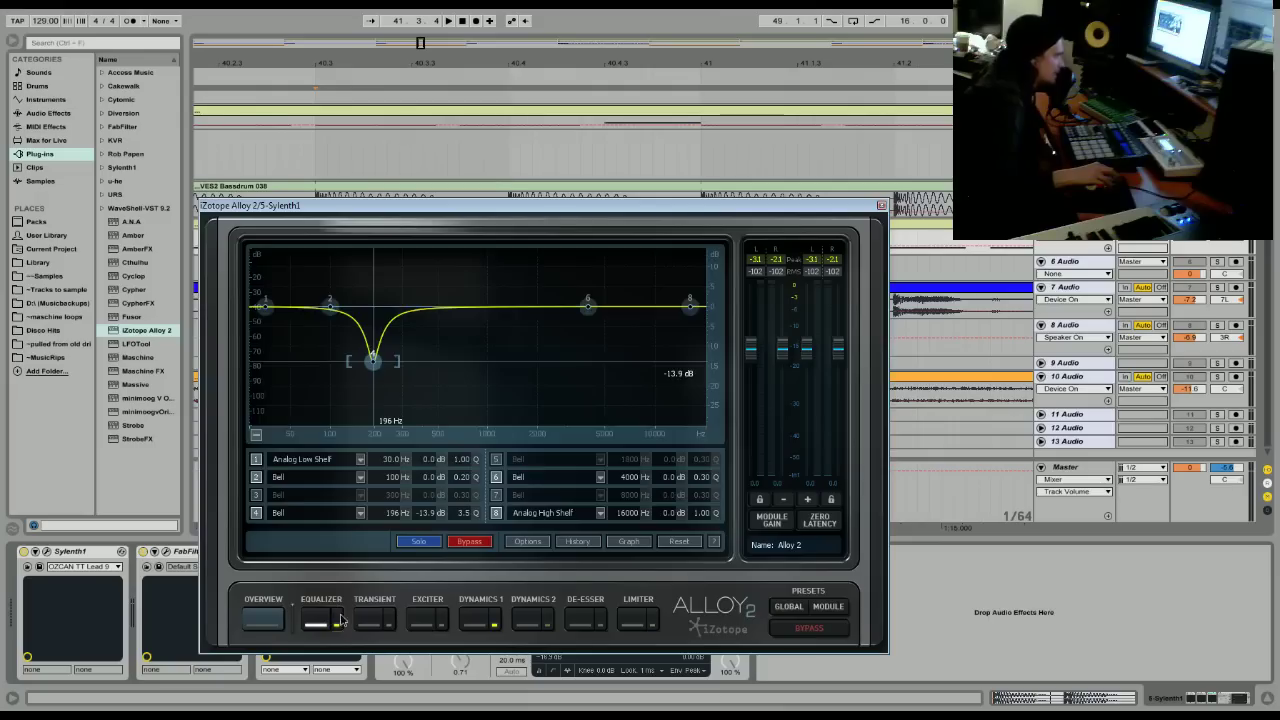
key("space")
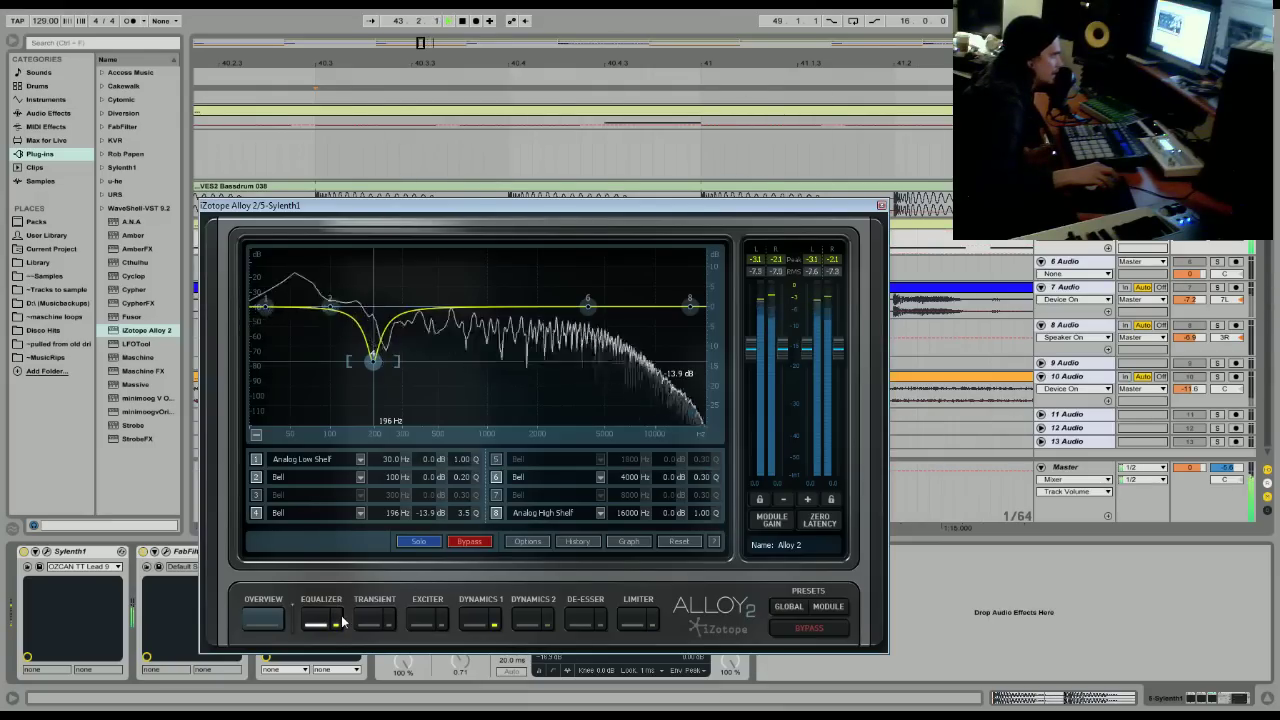
Change EQ band 6 to a Vintage Bell and shape it into a boost at 5046 Hz, 2.8 dB, Q 1.9 during playback.
left_click_drag(587, 303, 538, 296)
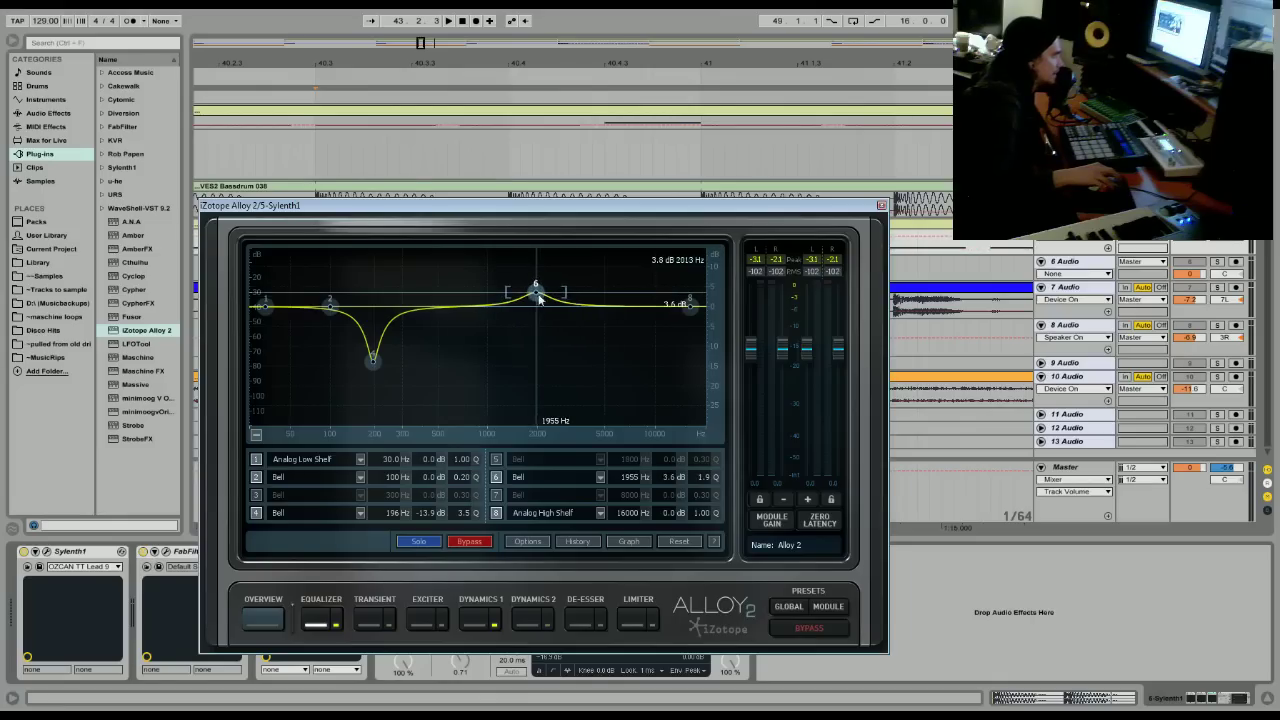
left_click(601, 480)
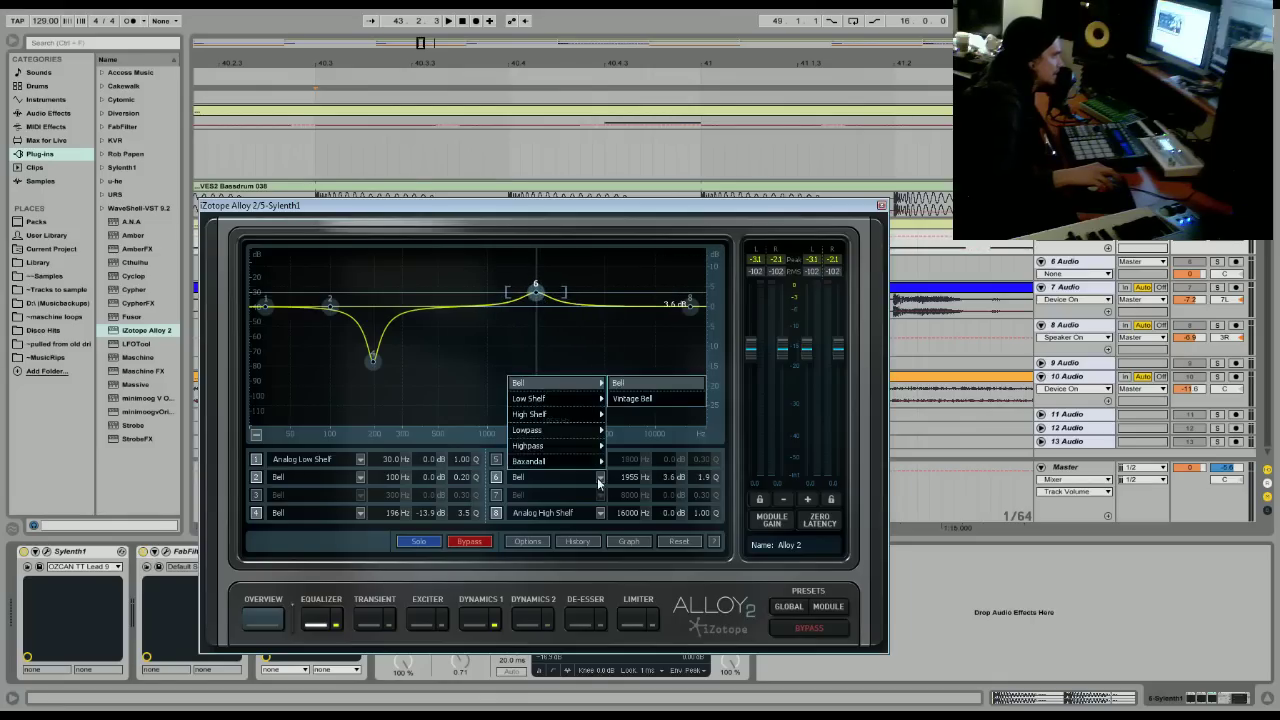
left_click(631, 397)
key("space")
left_click_drag(540, 297, 603, 340)
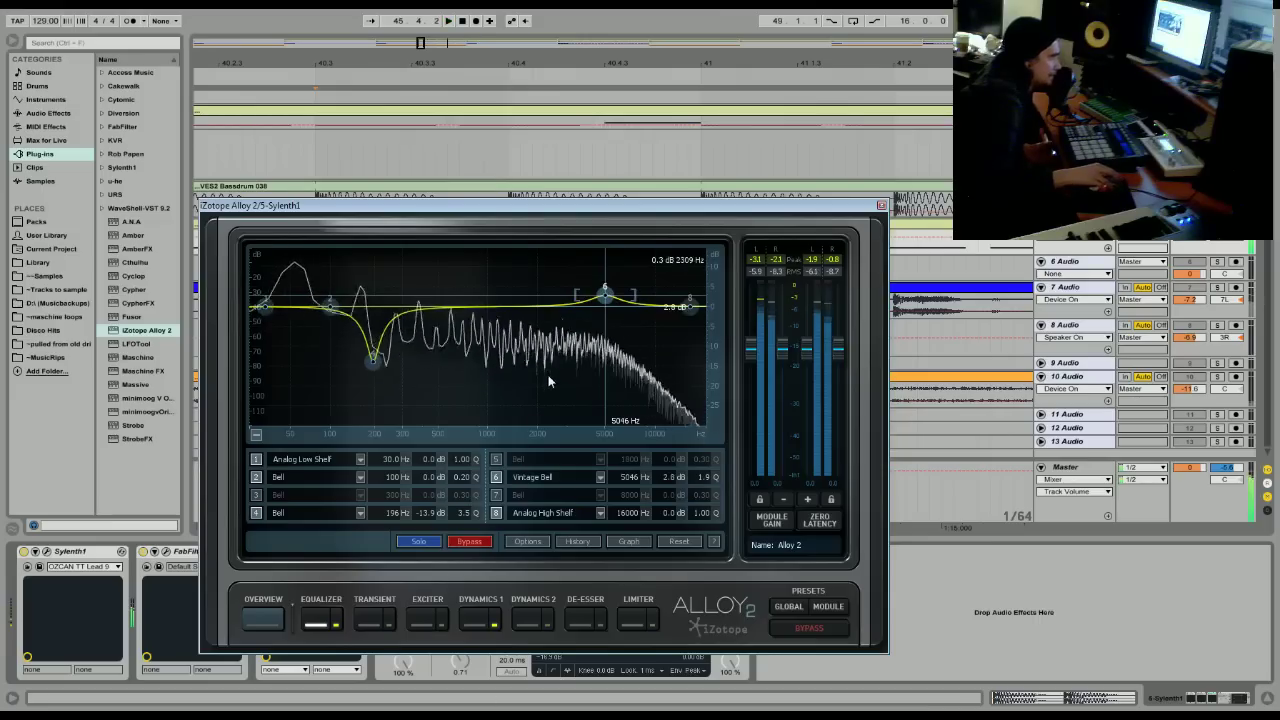
Try raising the Attack in the Sylenth1 track's Transient module during playback and reset it to 0.0.
left_click(385, 623)
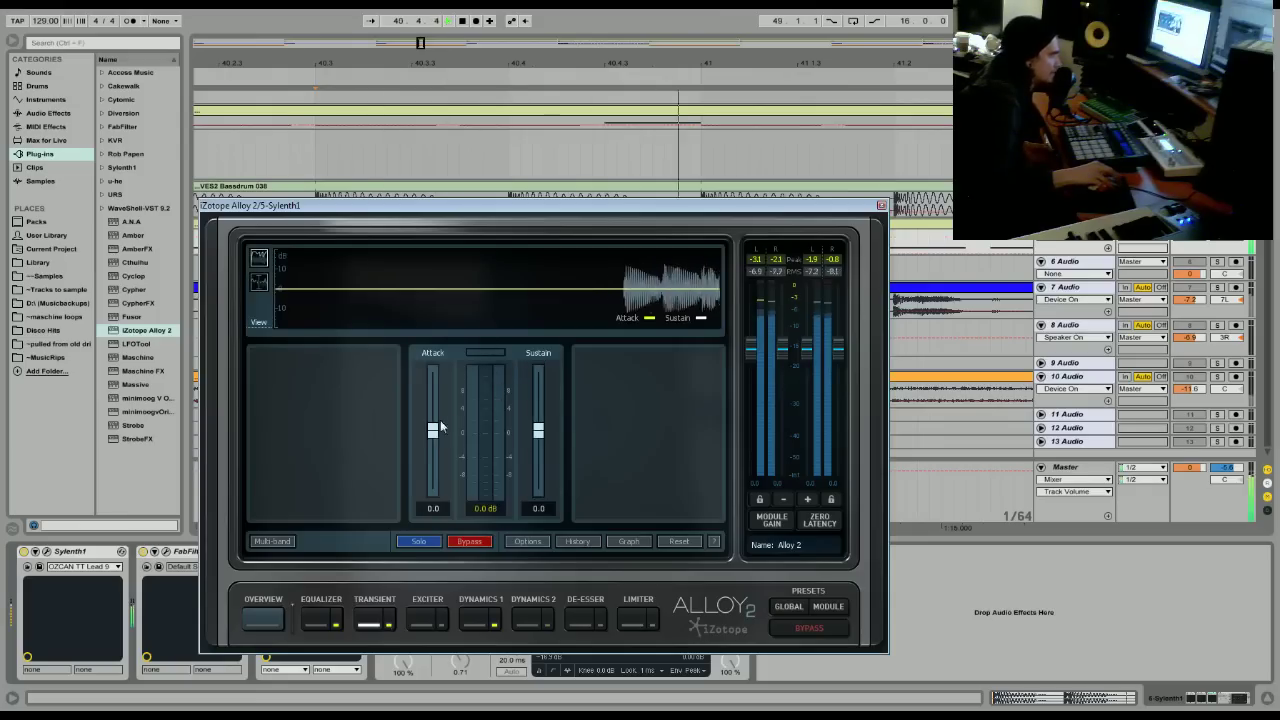
left_click_drag(432, 430, 440, 388)
double_click(440, 388)
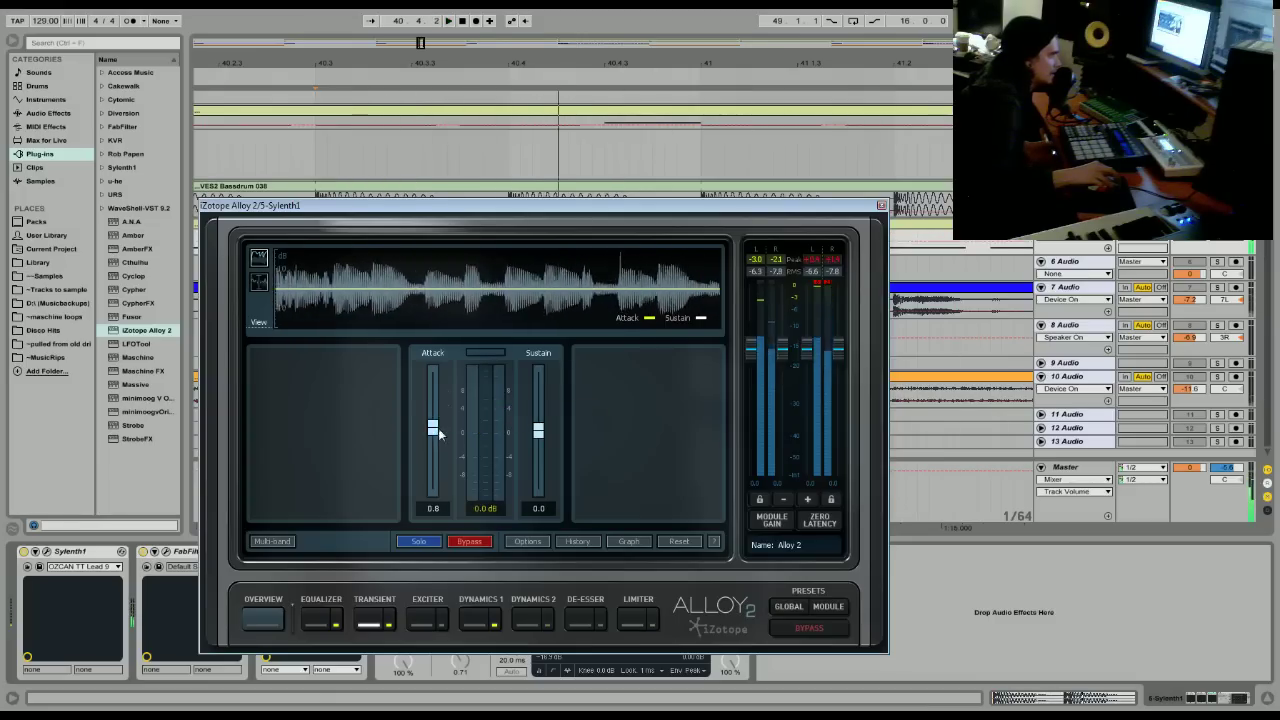
key("space")
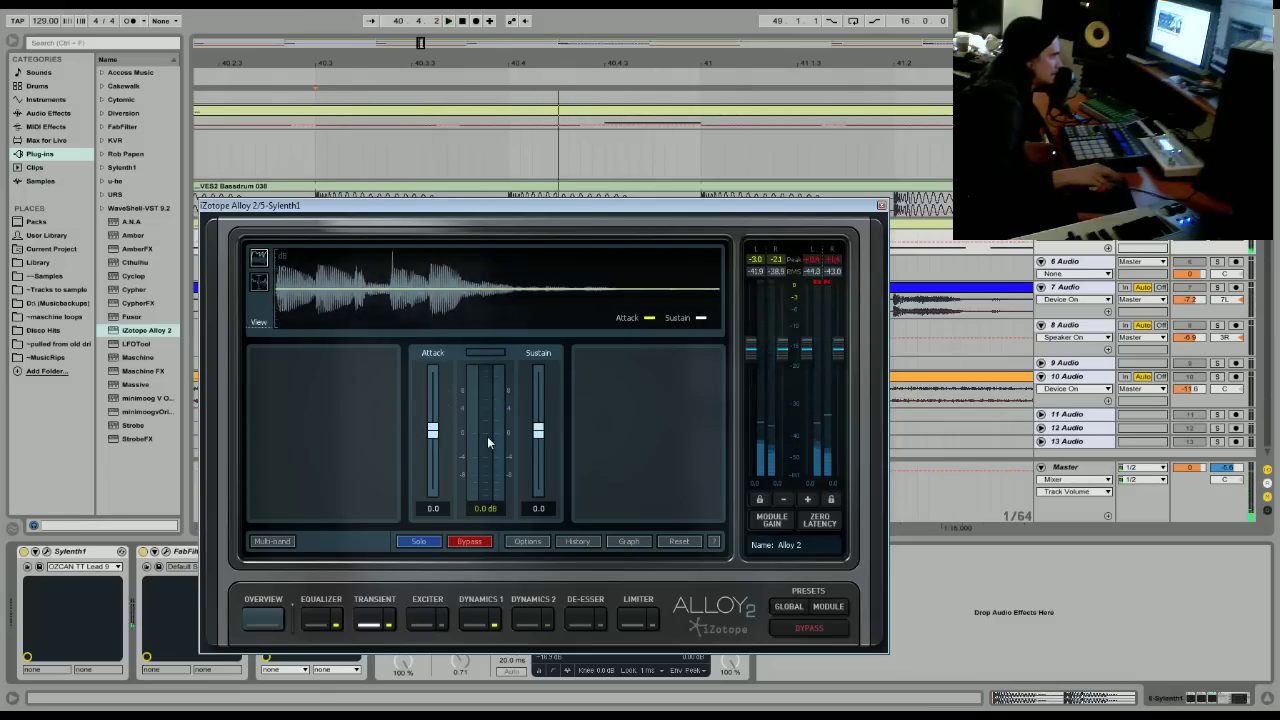
left_click(419, 622)
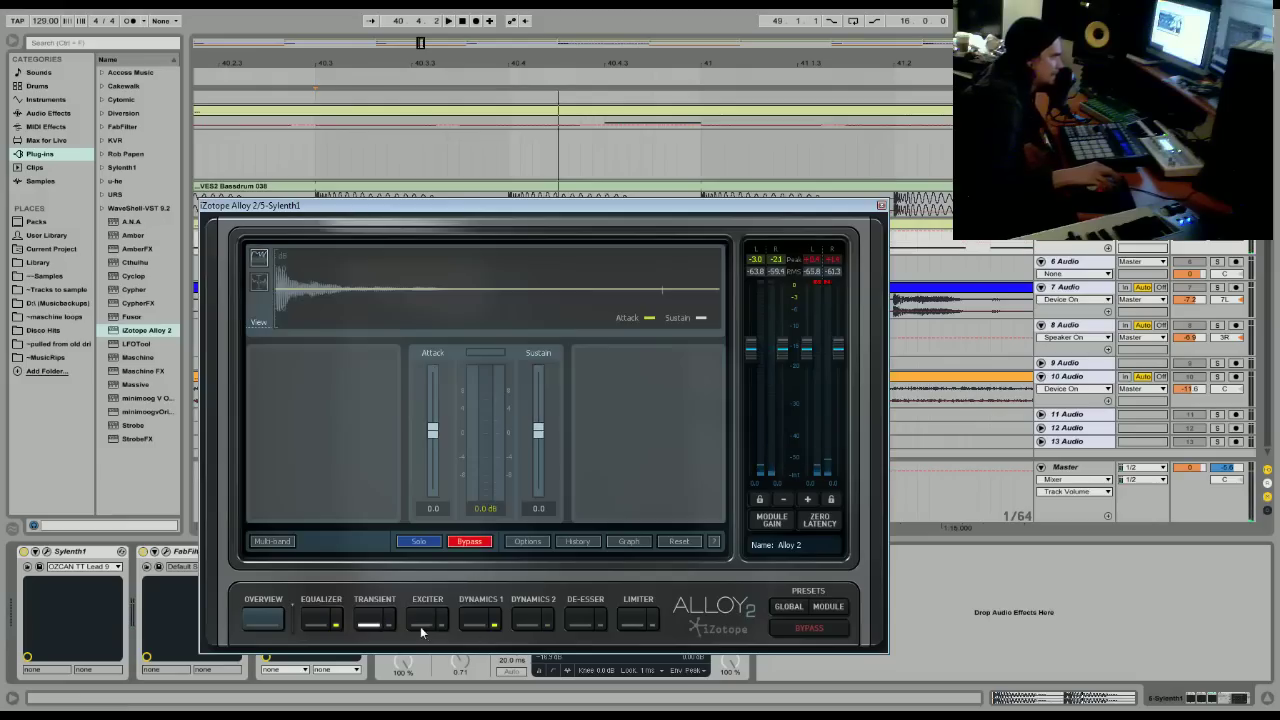
Set the Dynamics 1 compressor's ratio to 1.9:1 and its threshold to -7.8 dB during playback, using the gain reduction trace.
left_click(476, 622)
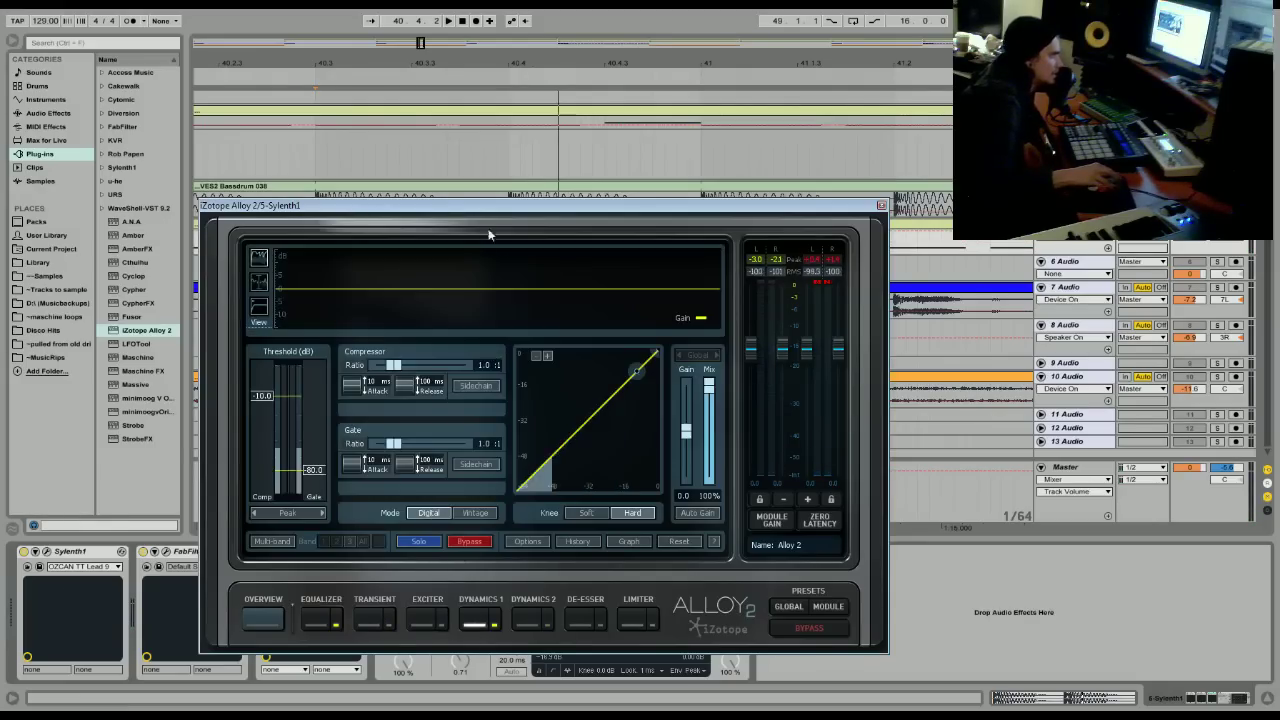
left_click_drag(504, 210, 462, 217)
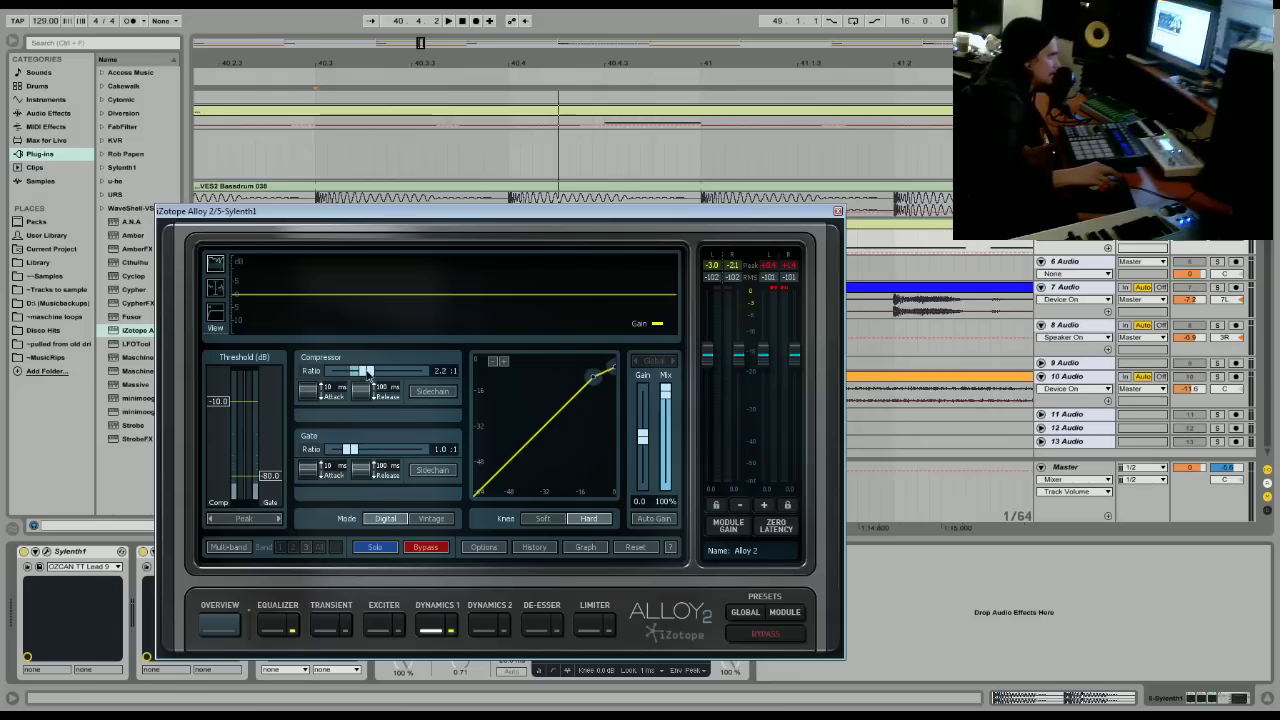
key("space")
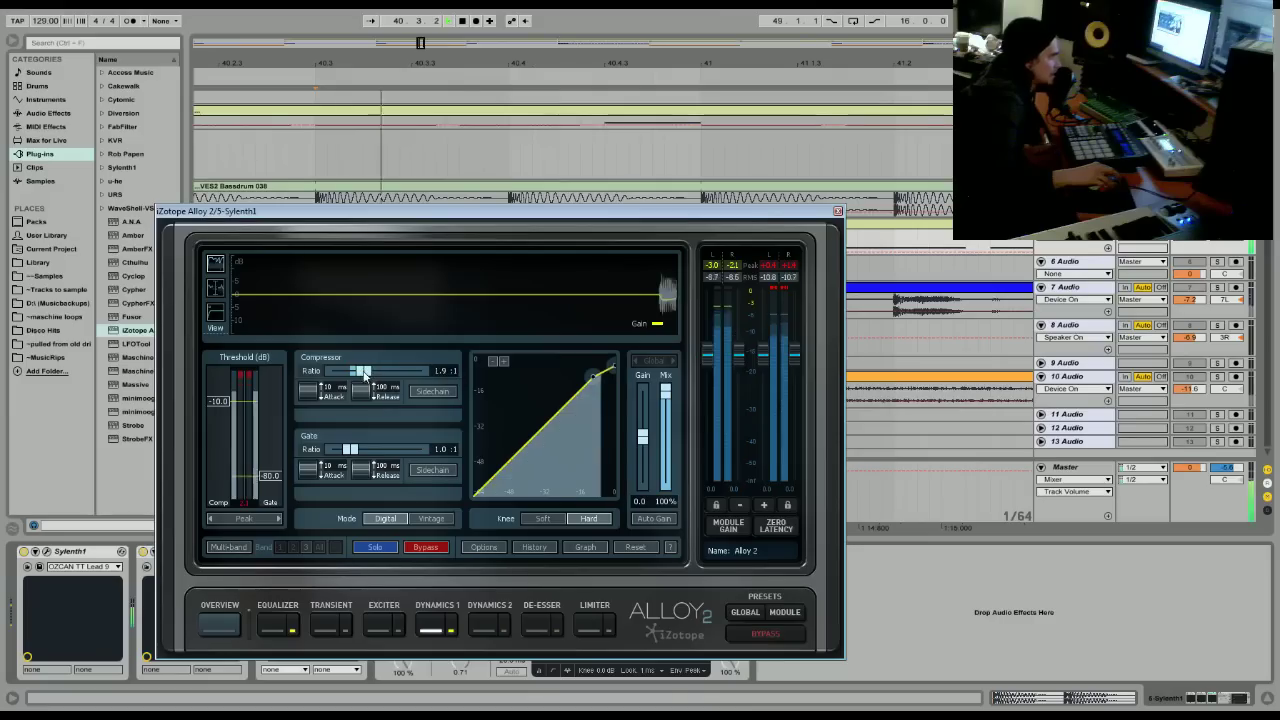
left_click_drag(213, 404, 224, 398)
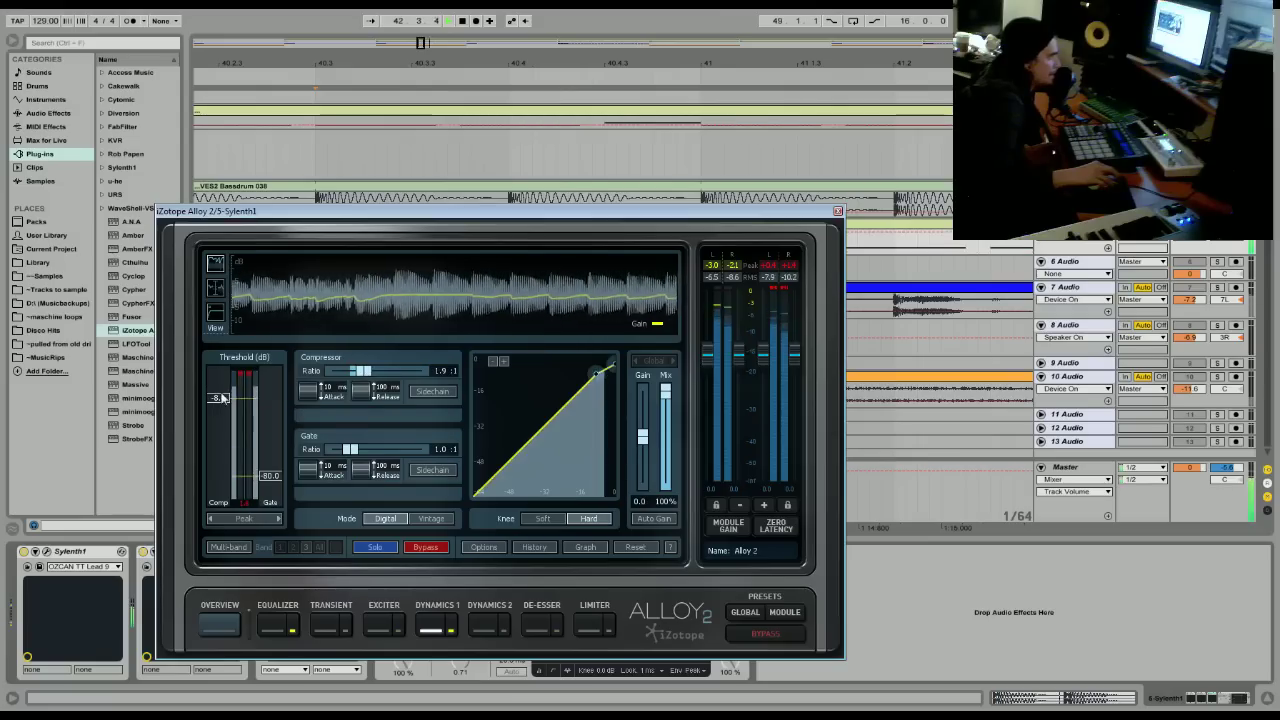
left_click(215, 312)
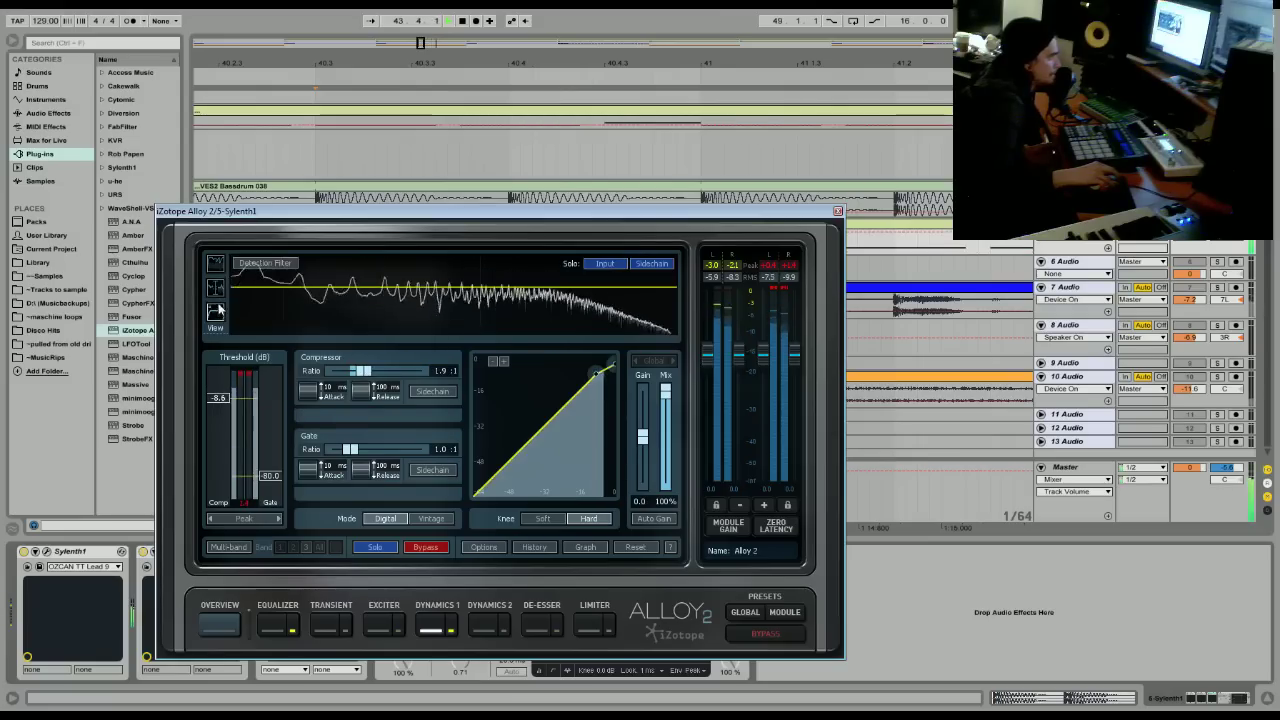
left_click(217, 266)
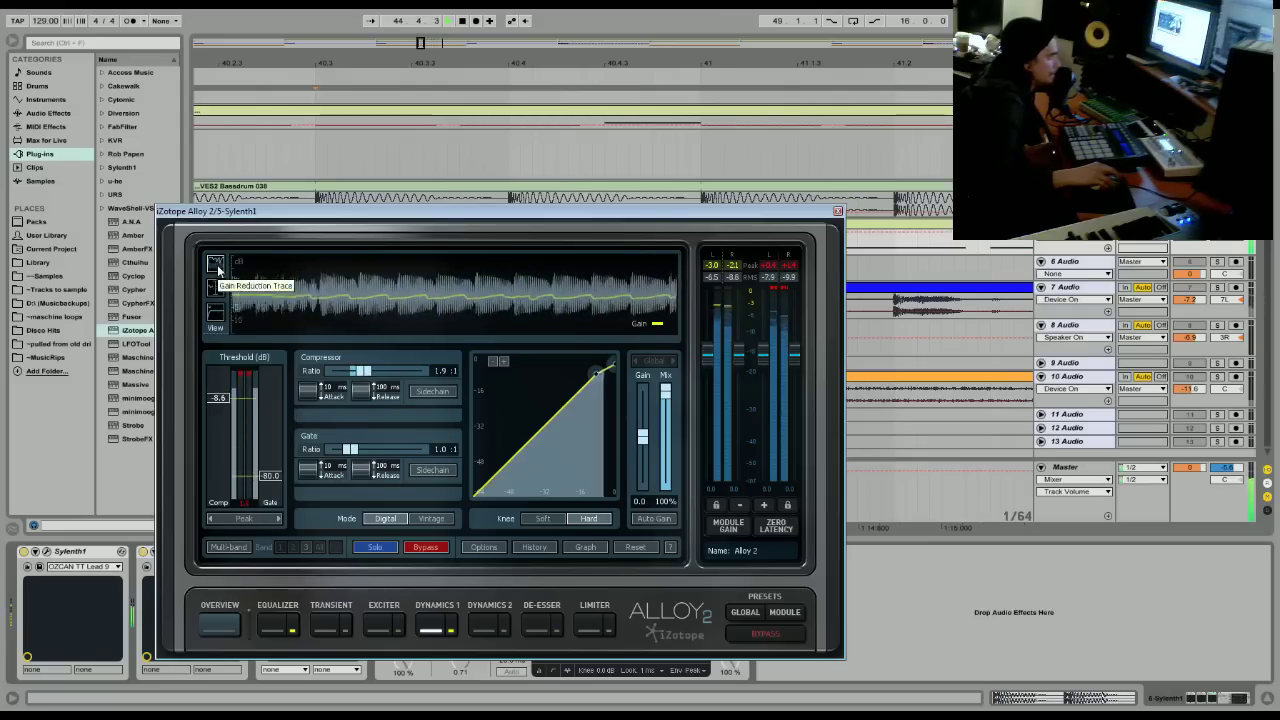
left_click_drag(218, 399, 217, 408)
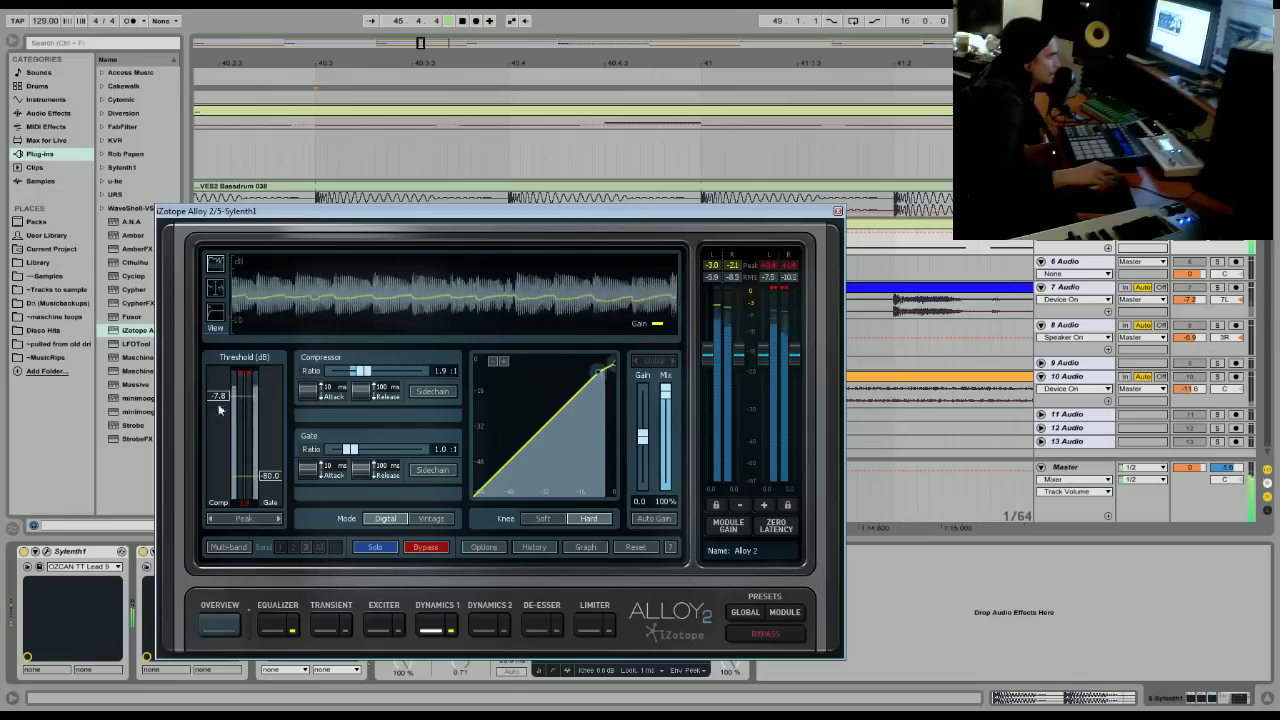
Compare the Transient module's spectrum and waveform views and return to Dynamics 1.
left_click(331, 625)
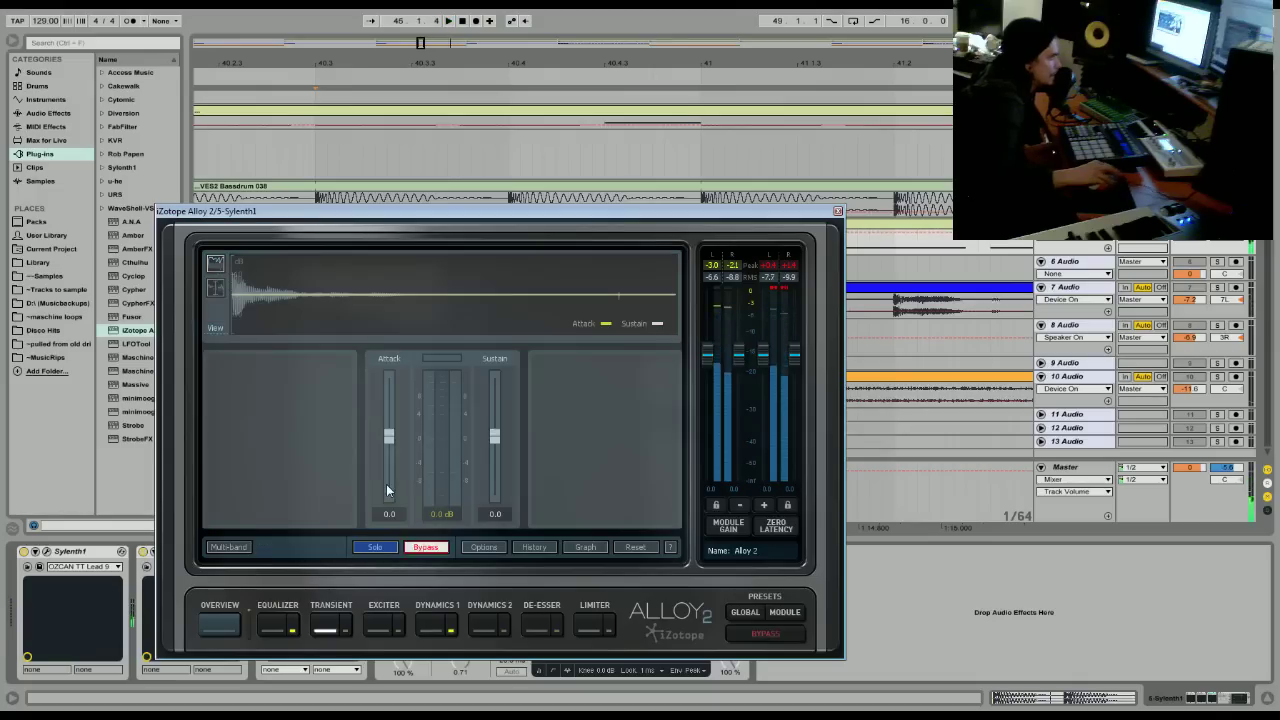
left_click(219, 291)
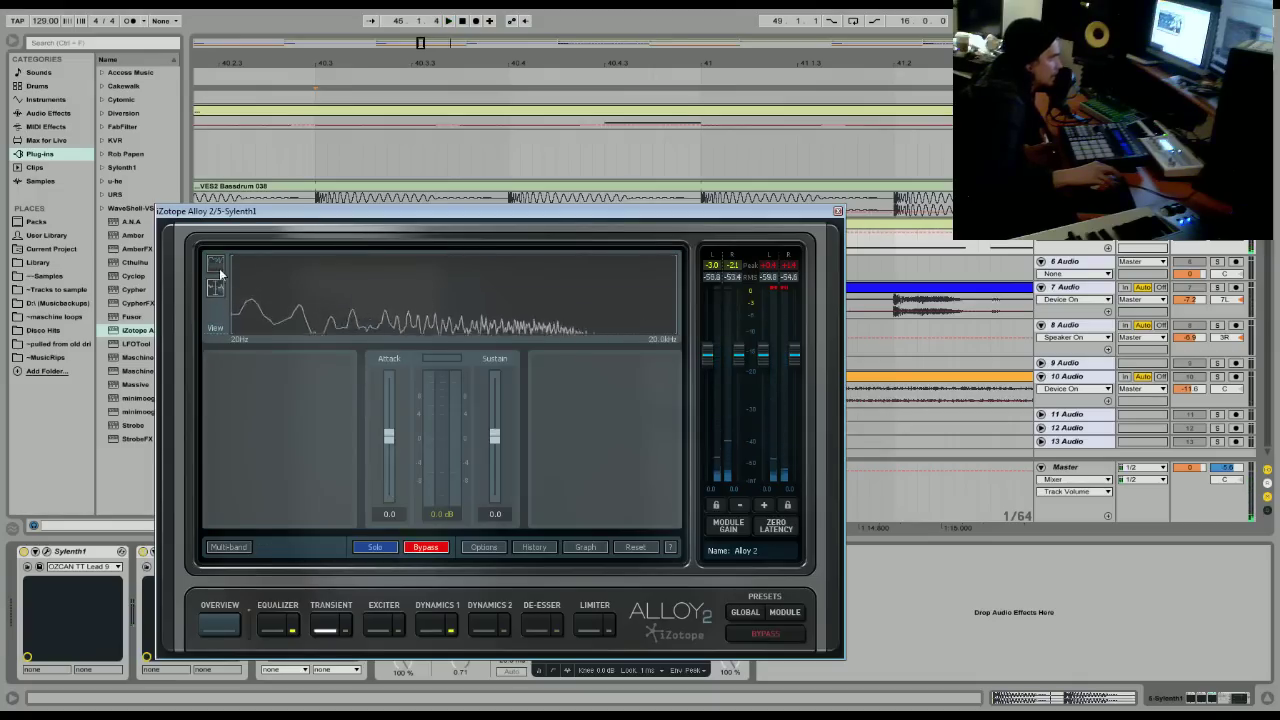
left_click(218, 267)
left_click(430, 625)
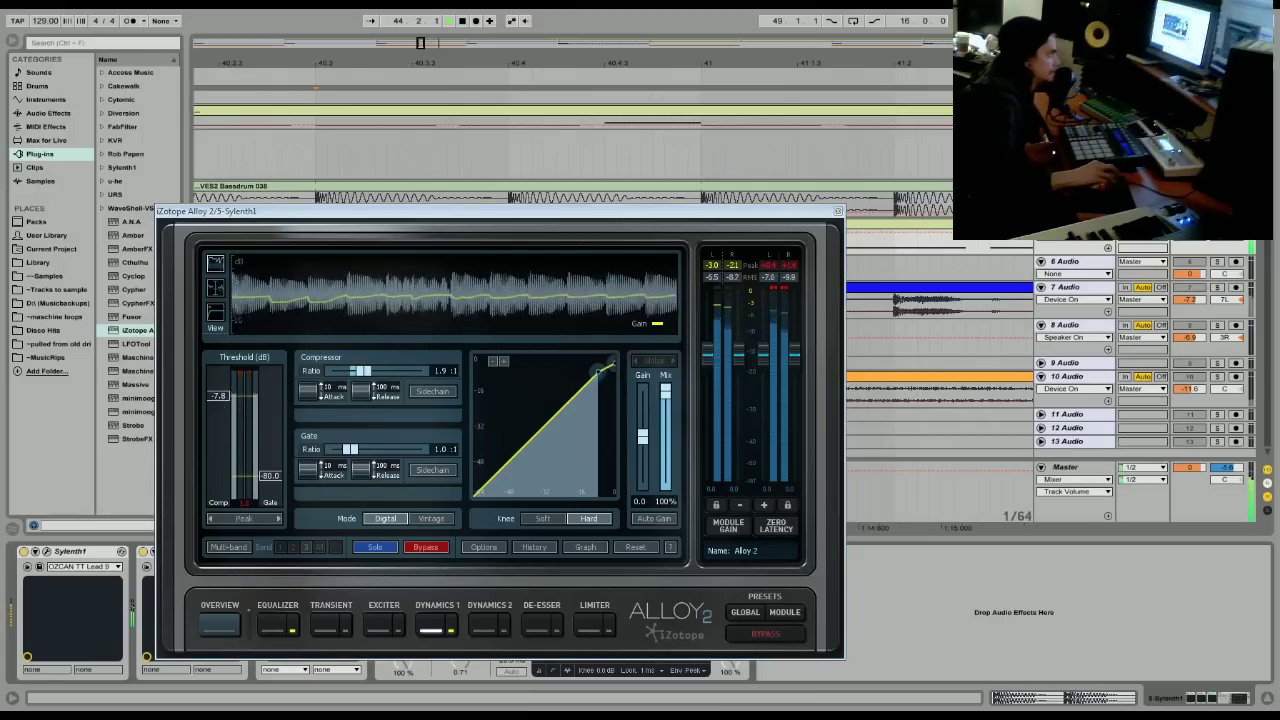
Lengthen the Dynamics 1 compressor's attack and release, and set its ratio to 2.0:1 and threshold to -8.3 dB.
left_click_drag(473, 219, 421, 182)
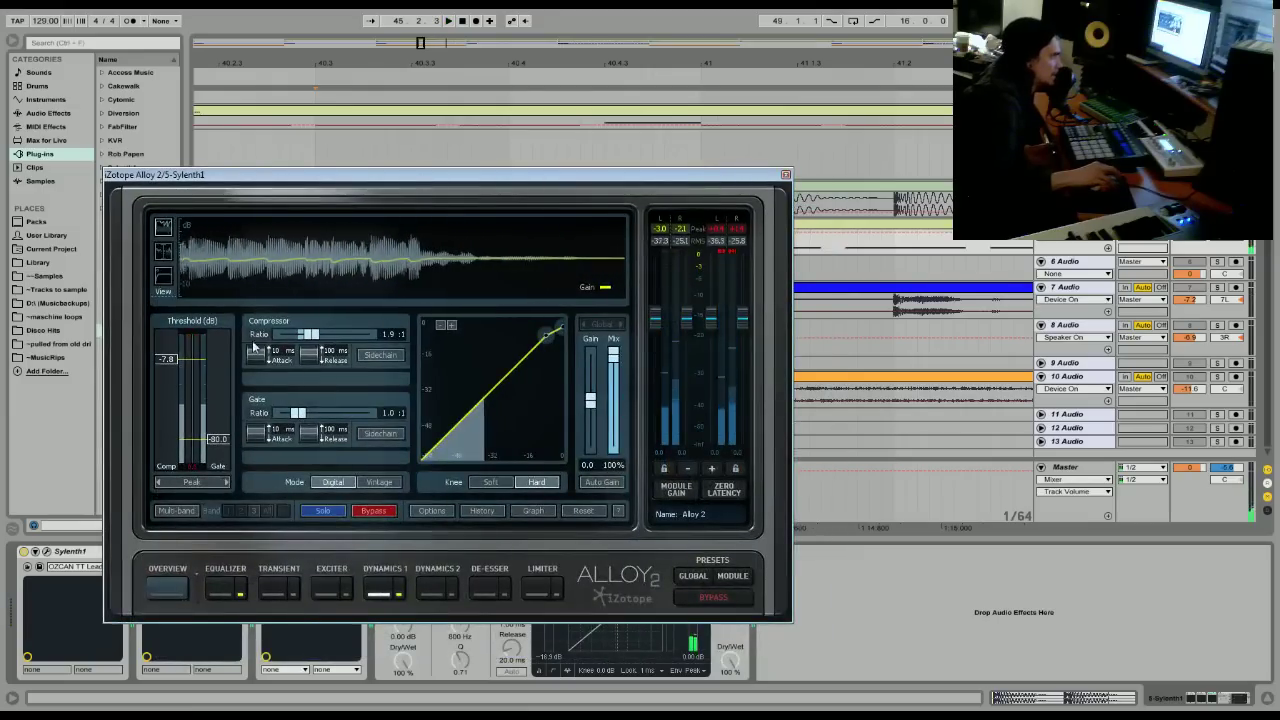
left_click_drag(276, 351, 268, 273)
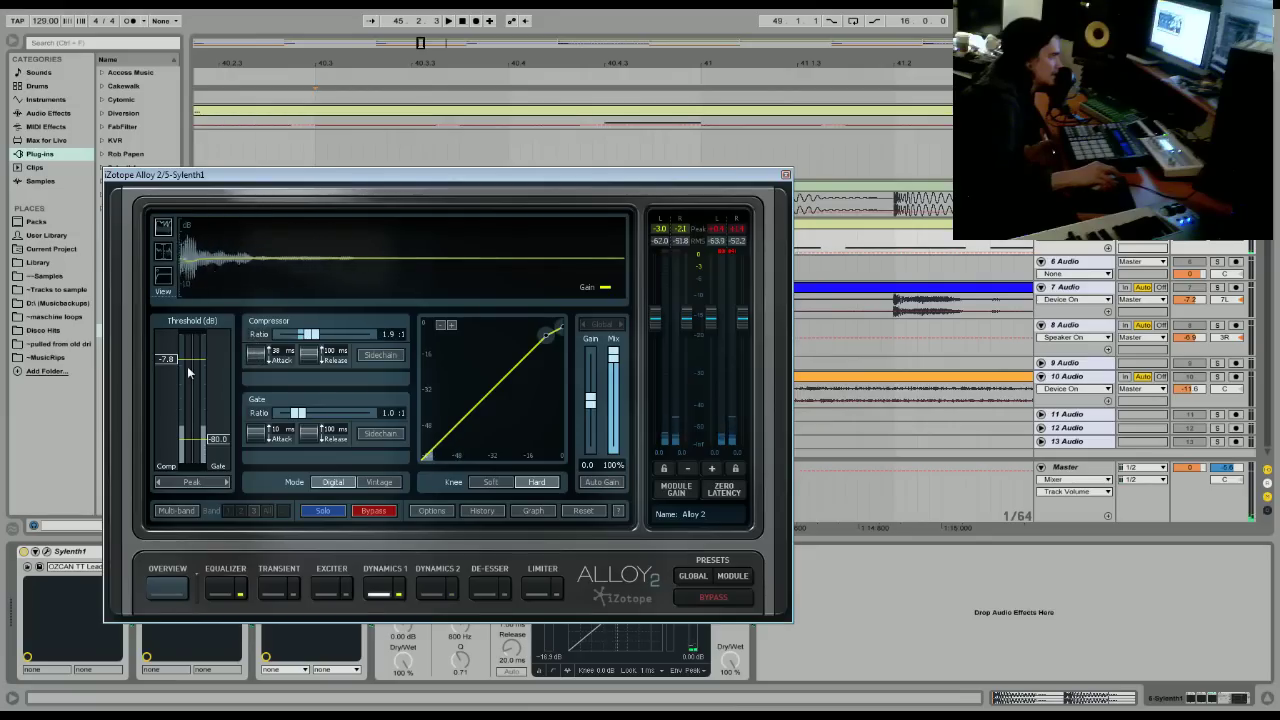
key("space")
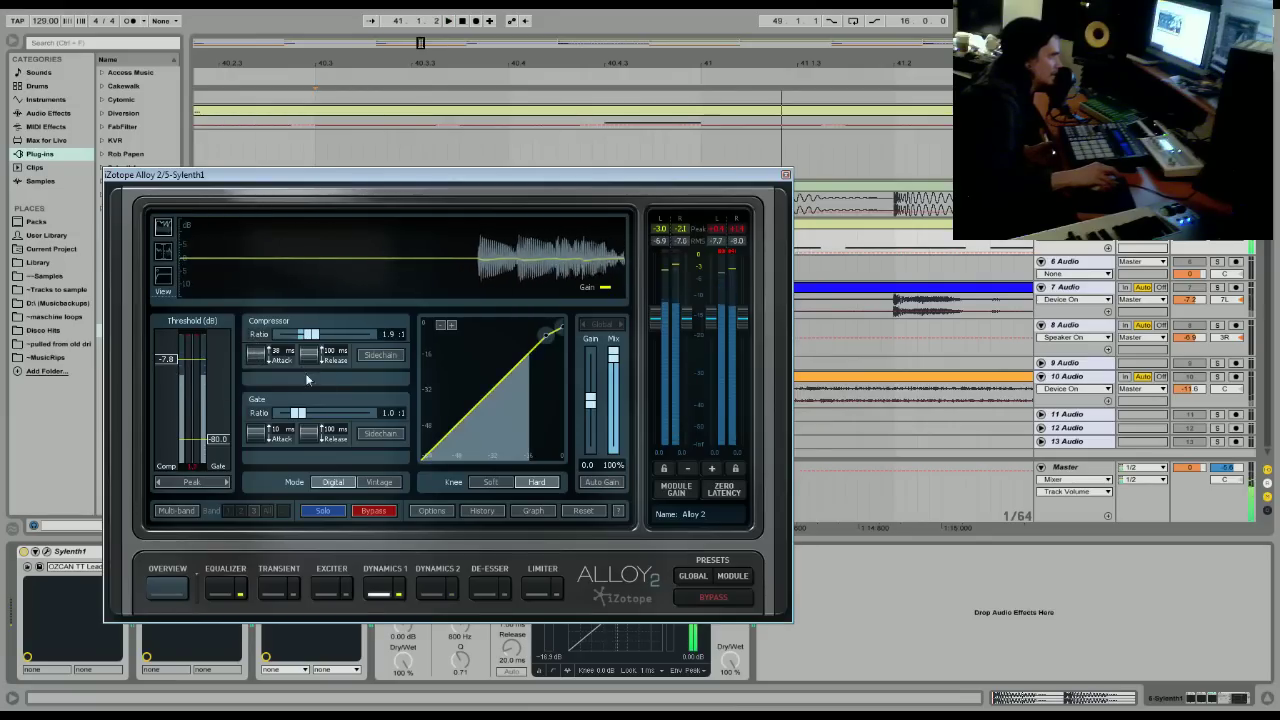
left_click_drag(333, 351, 332, 310)
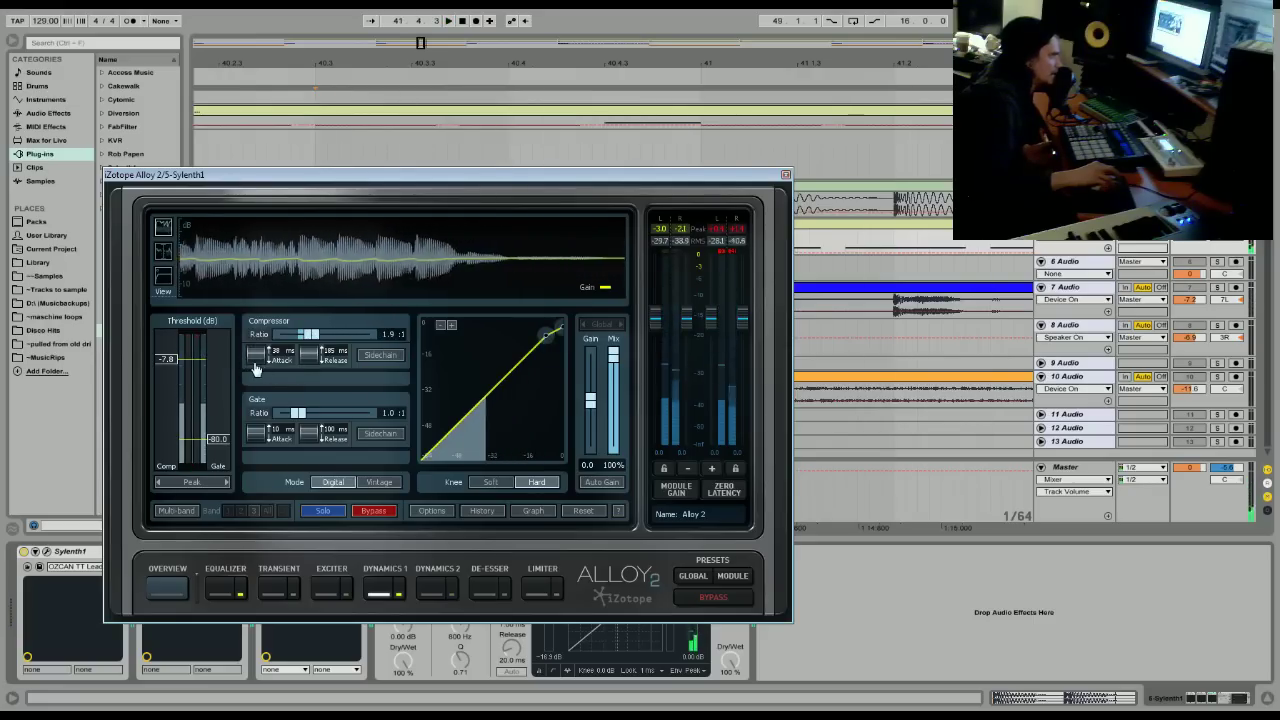
mouse_move(314, 341)
left_mouse_down()
mouse_move(326, 345)
mouse_move(313, 344)
left_mouse_up()
left_click_drag(170, 358, 171, 366)
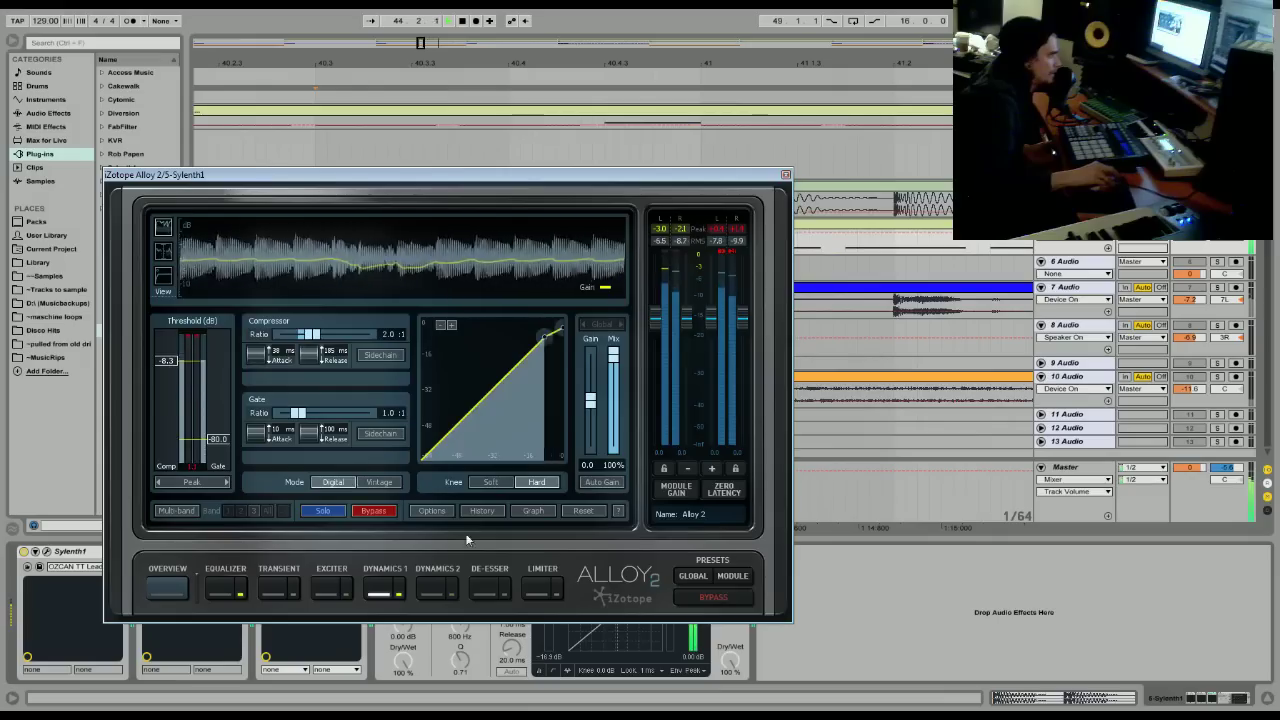
Open the Sylenth1 track's Limiter and lower its threshold to -5.5 dB during playback.
left_click(542, 592)
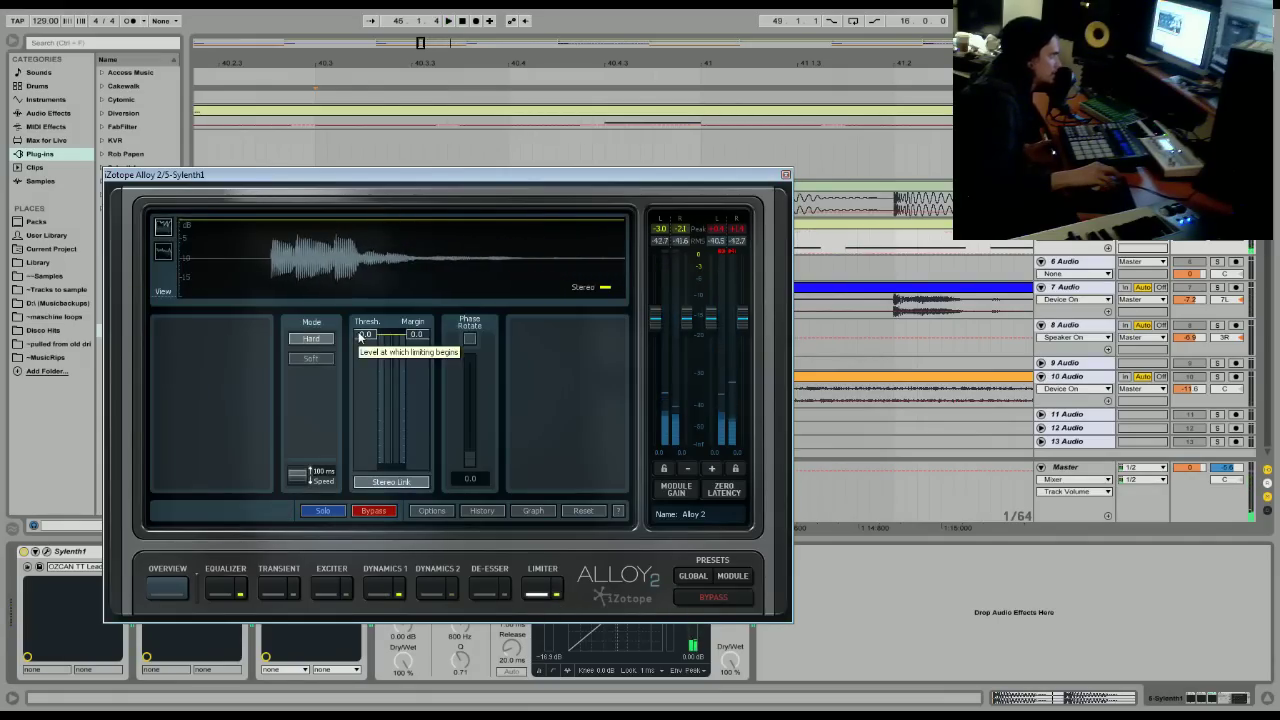
left_click_drag(361, 338, 362, 374)
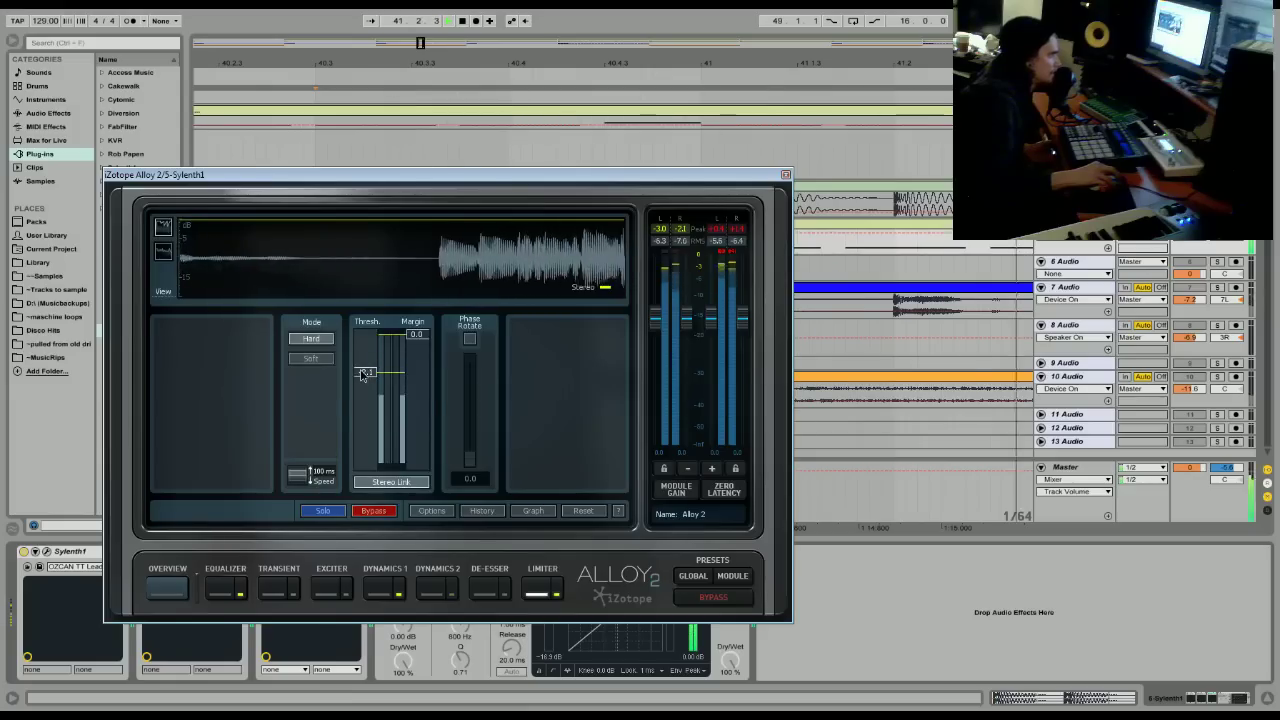
left_click_drag(362, 382, 365, 363)
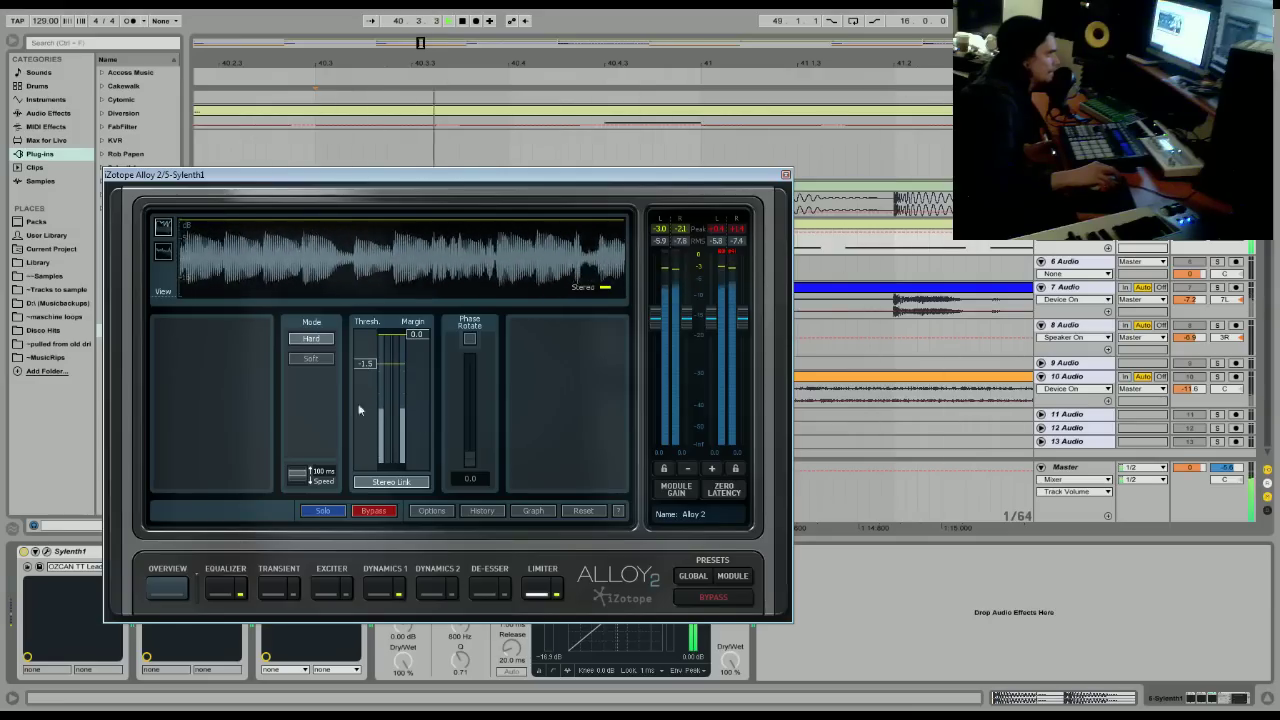
left_click_drag(363, 363, 366, 408)
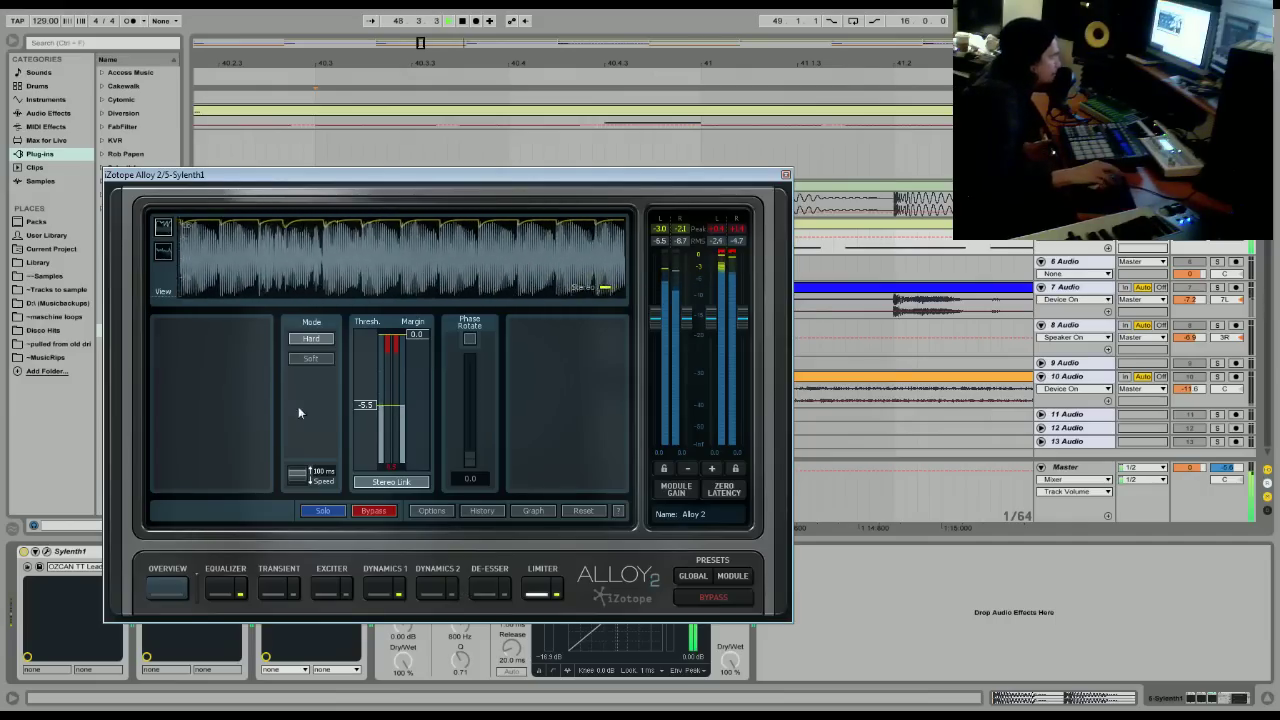
Stop playback and open Alloy 2's Signal Flow Graph to examine the module order.
left_click_drag(480, 177, 466, 184)
key("space")
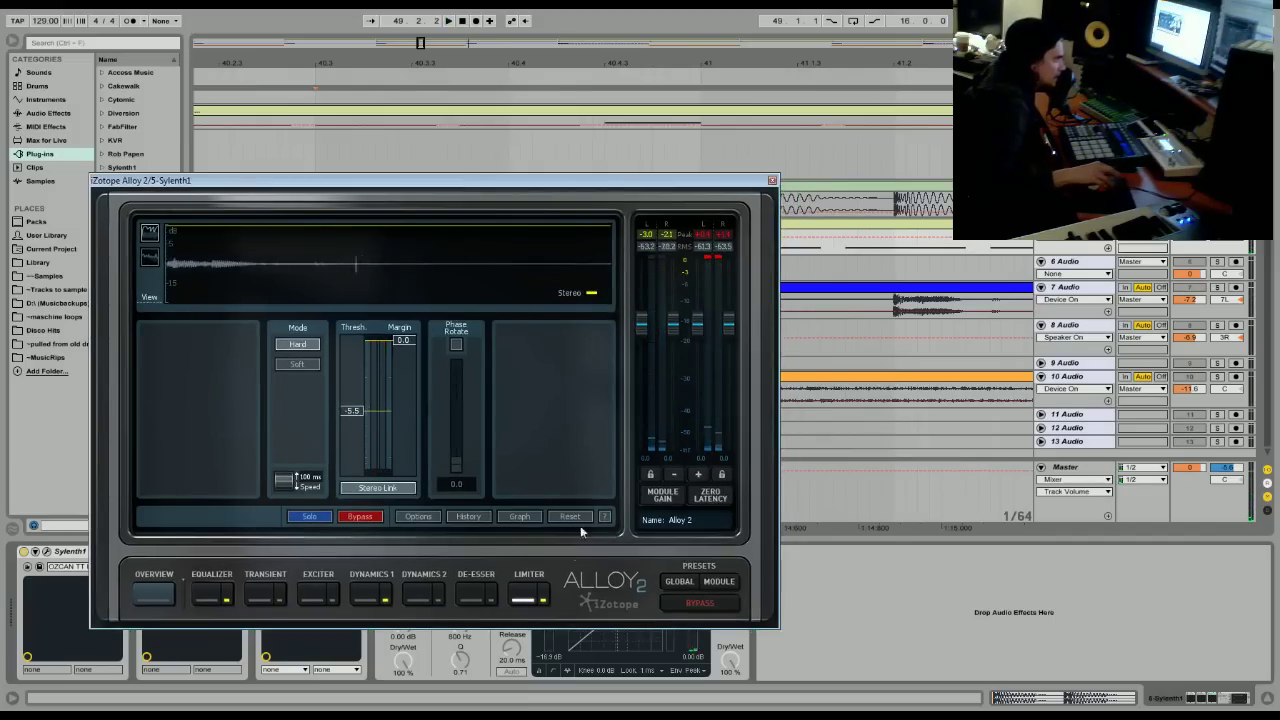
left_click(520, 517)
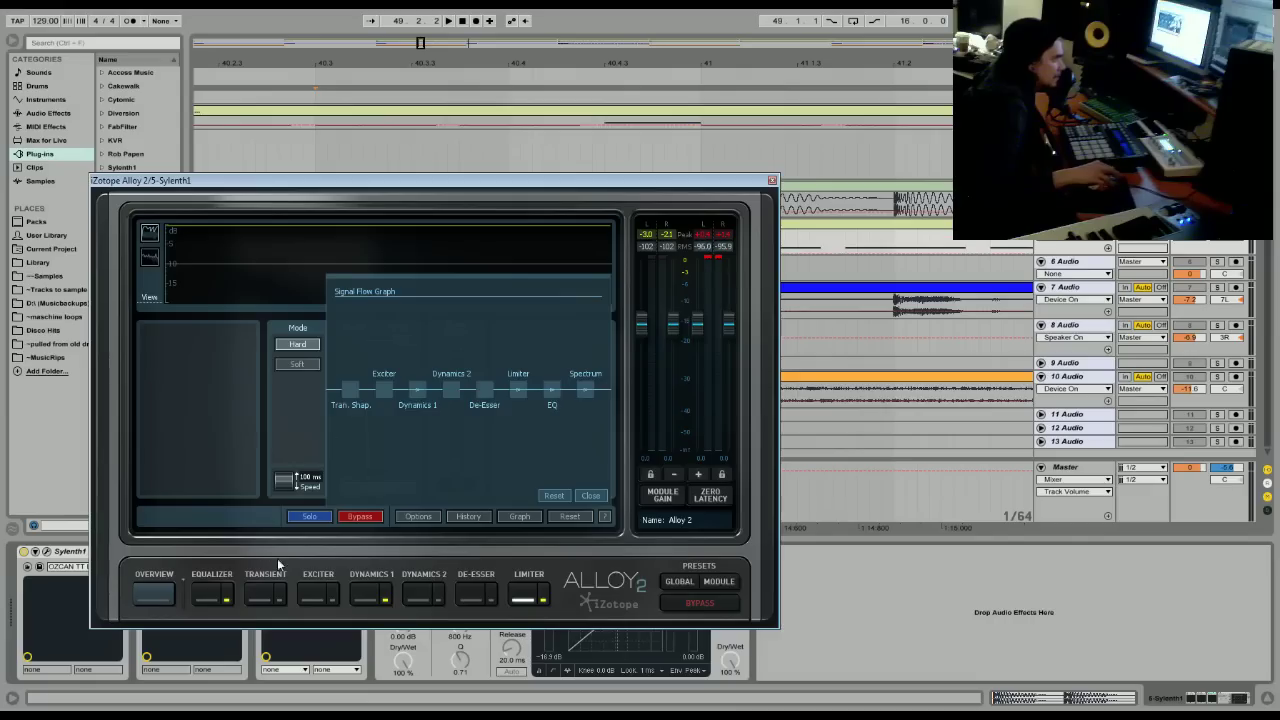
Return to Alloy 2's Equalizer, close the flow graph, set band 4 to 200 Hz at -21.7 dB and band 6 to 8792 Hz at 4.5 dB.
left_click(208, 597)
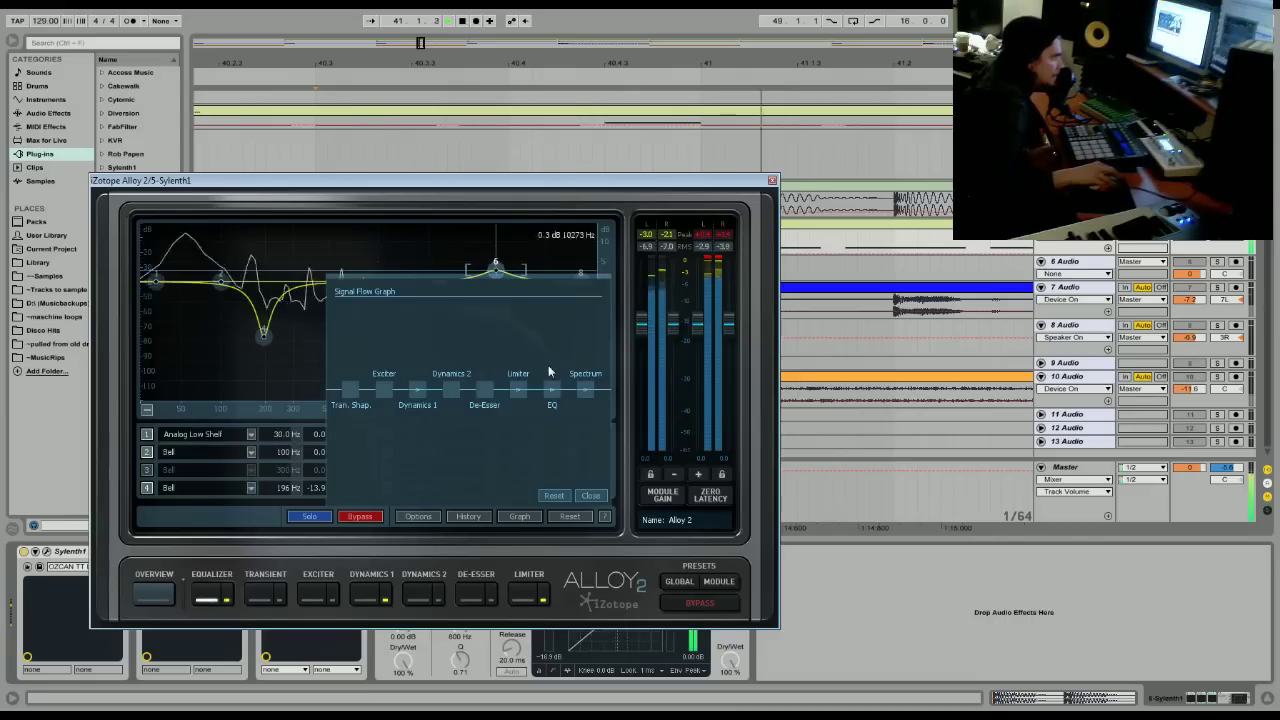
left_click(589, 495)
left_click(264, 335)
left_click_drag(264, 335, 265, 365)
left_click(496, 272)
left_click_drag(496, 274, 537, 268)
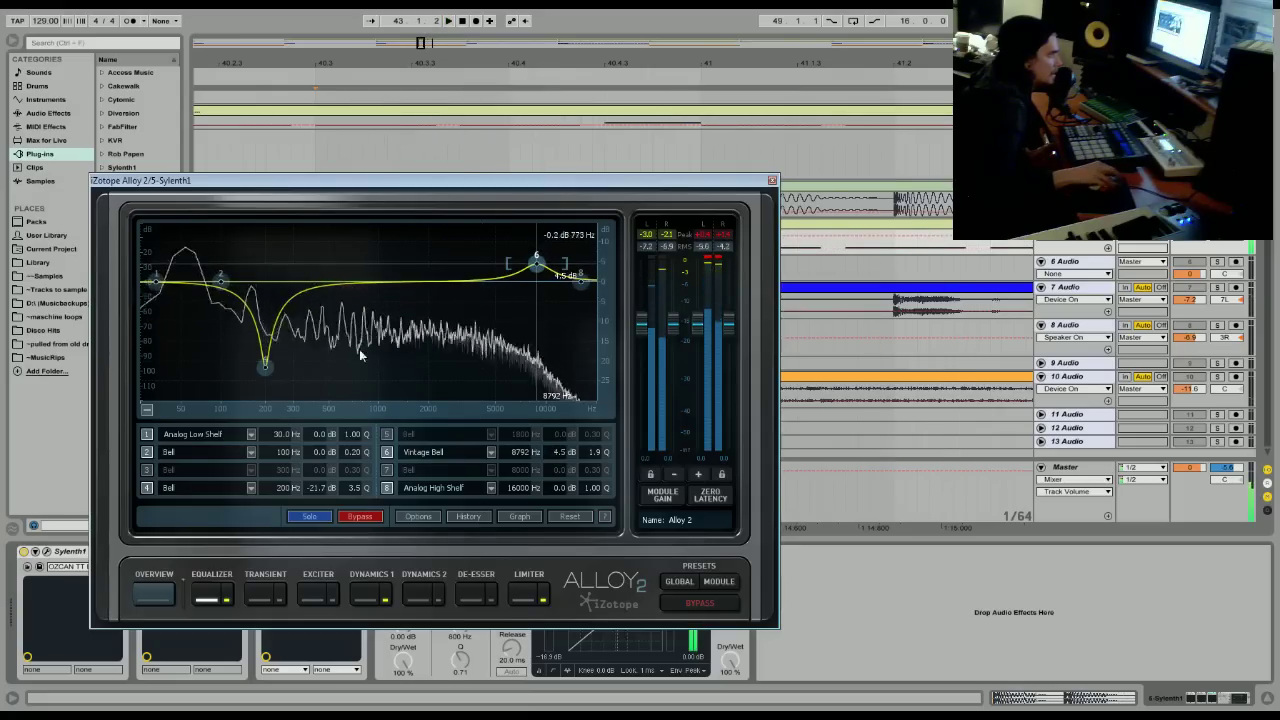
Add band 3 as a bell cut at 699 Hz, -5.4 dB, with a Q of 2.6.
left_click(290, 282)
left_click_drag(290, 282, 390, 296)
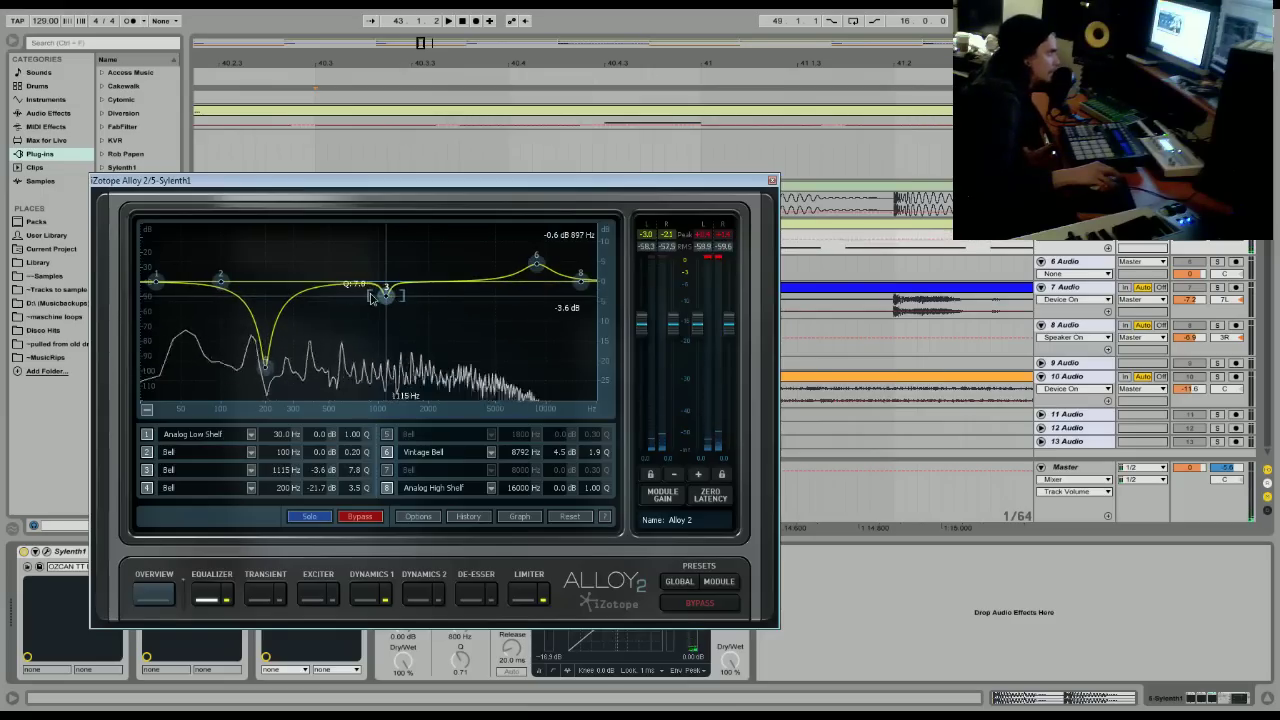
left_click_drag(392, 305, 358, 311)
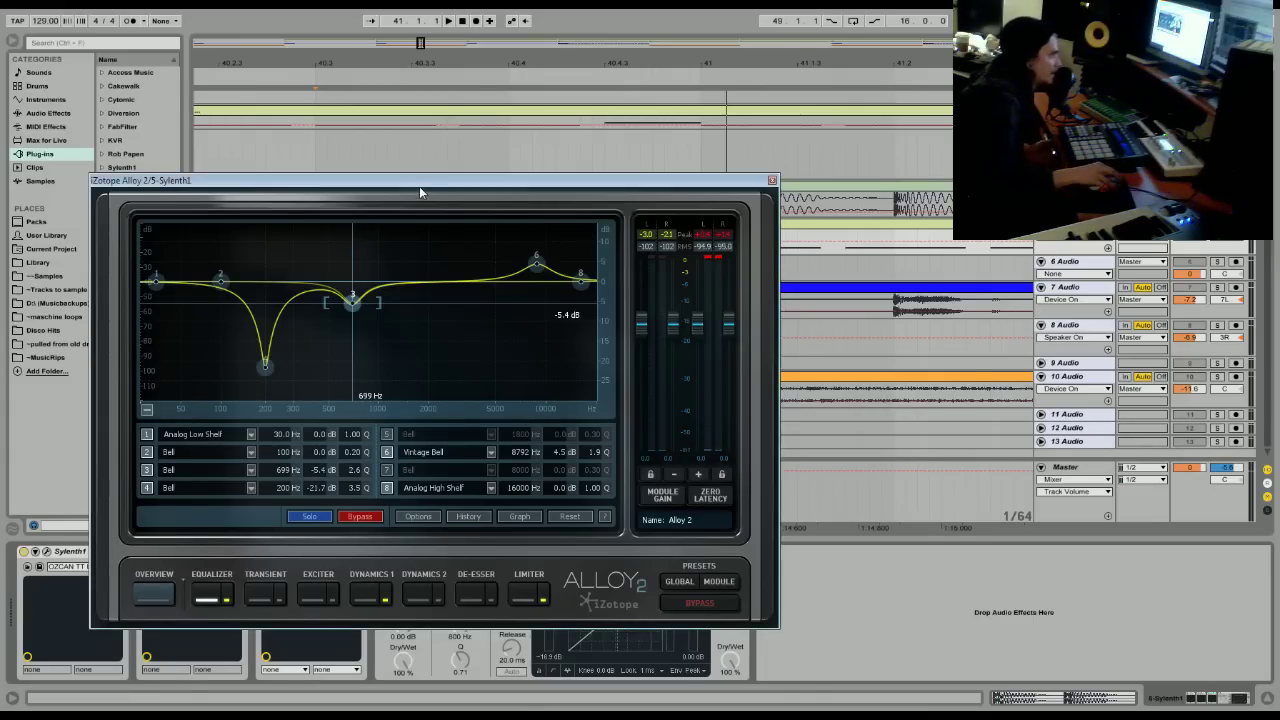
Compare the playback with Alloy 2 bypassed and active, check the Limiter and close the plug-in window.
key("space")
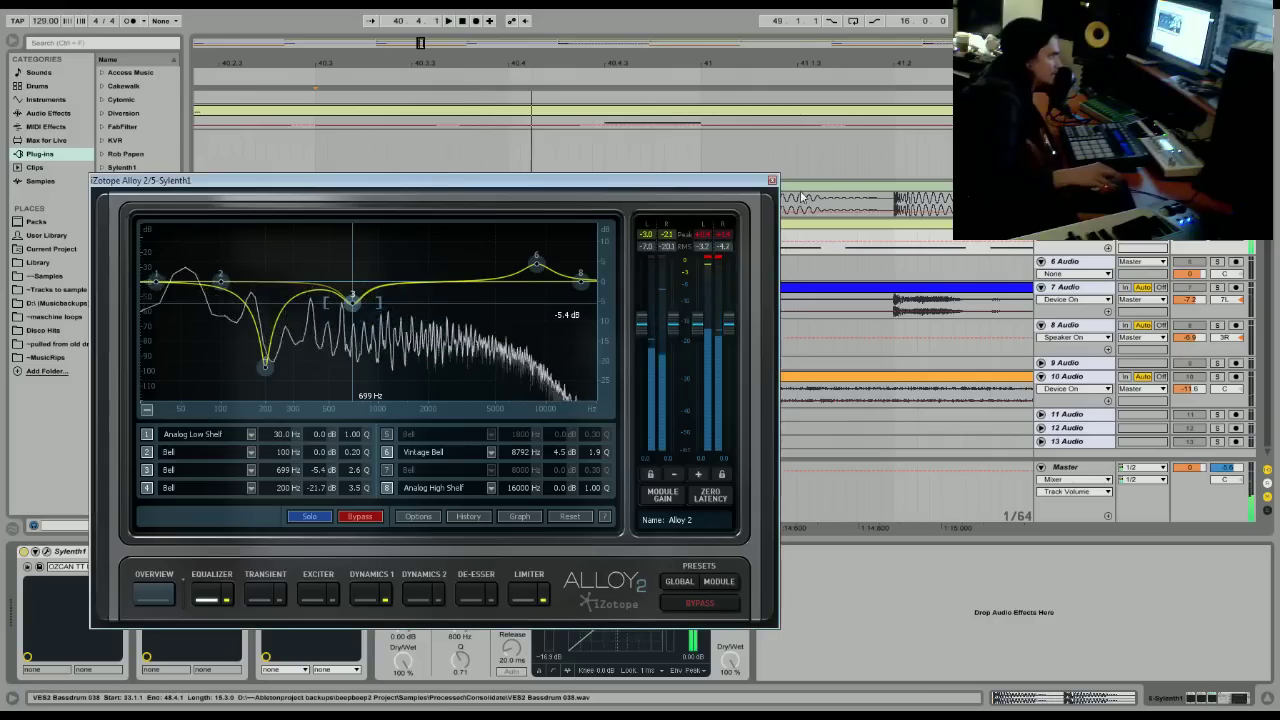
left_click(684, 607)
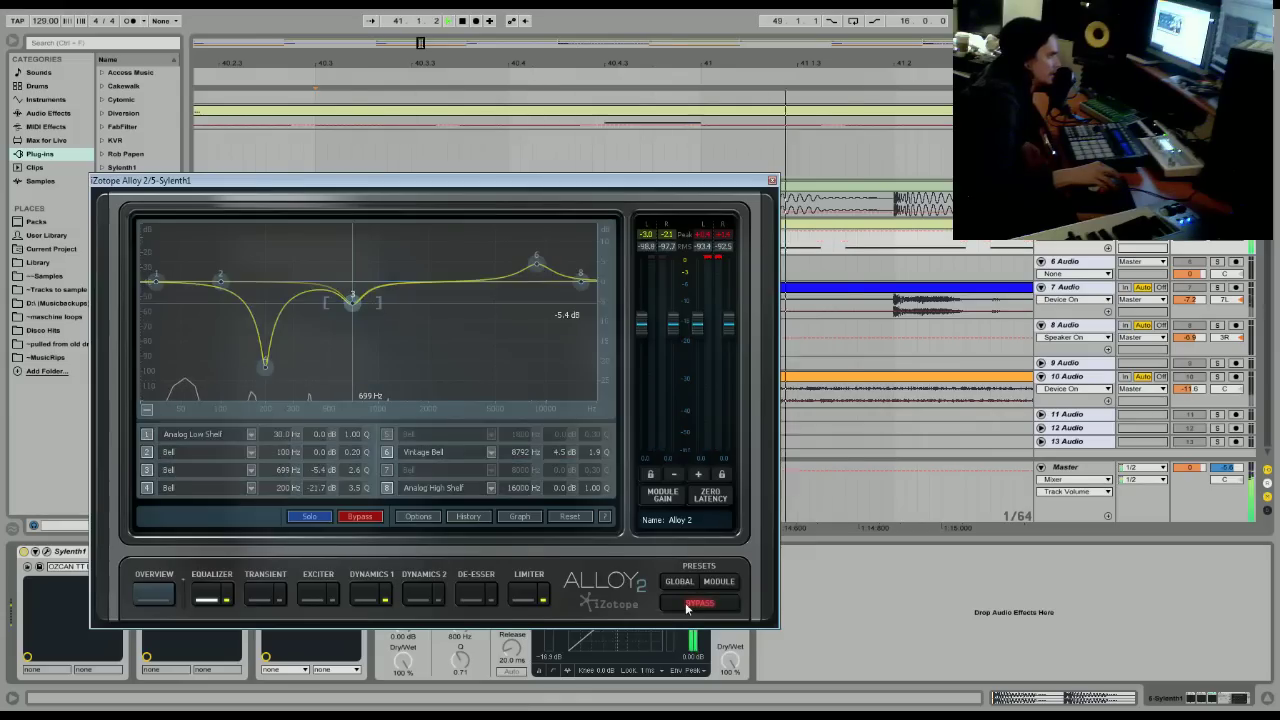
left_click(686, 604)
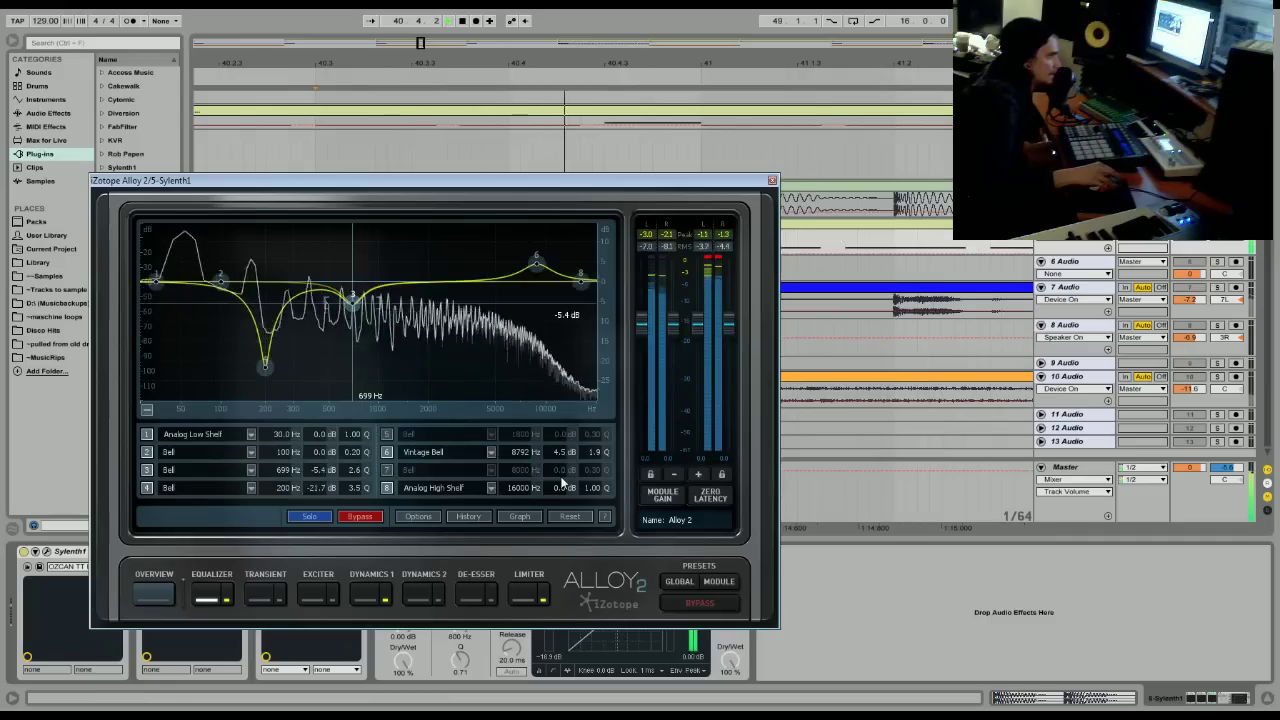
left_click(528, 598)
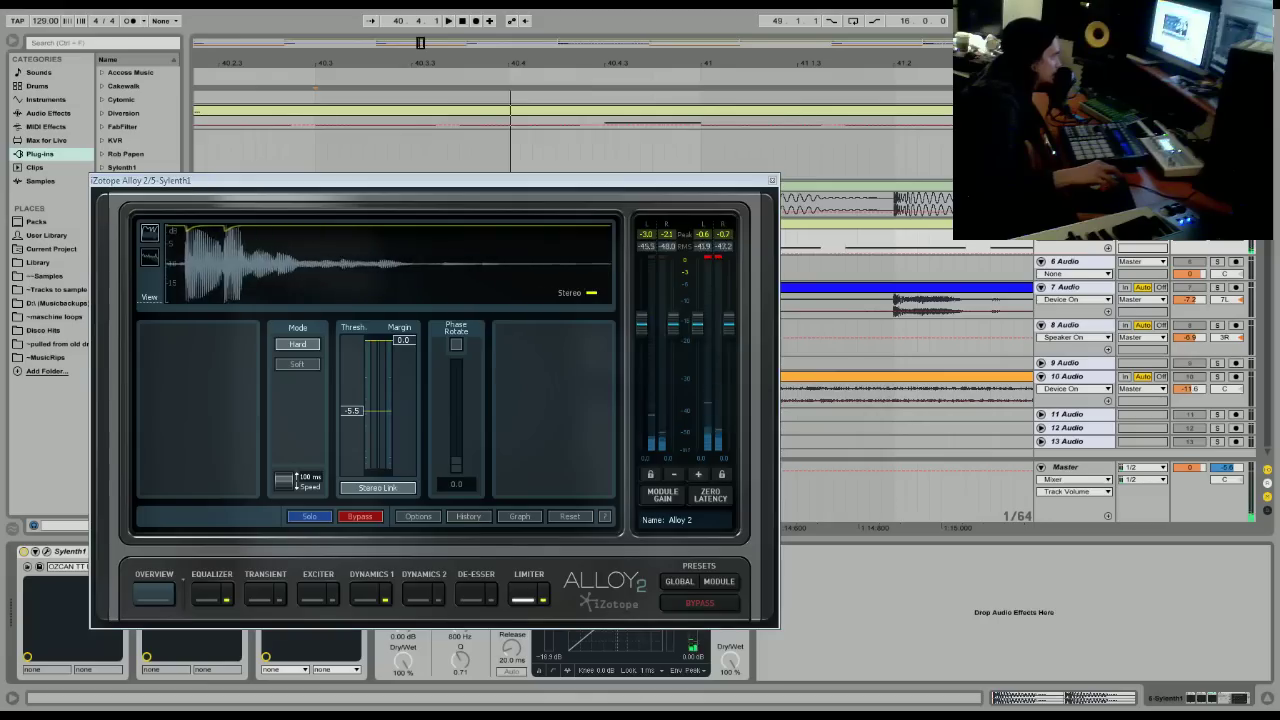
left_click(772, 181)
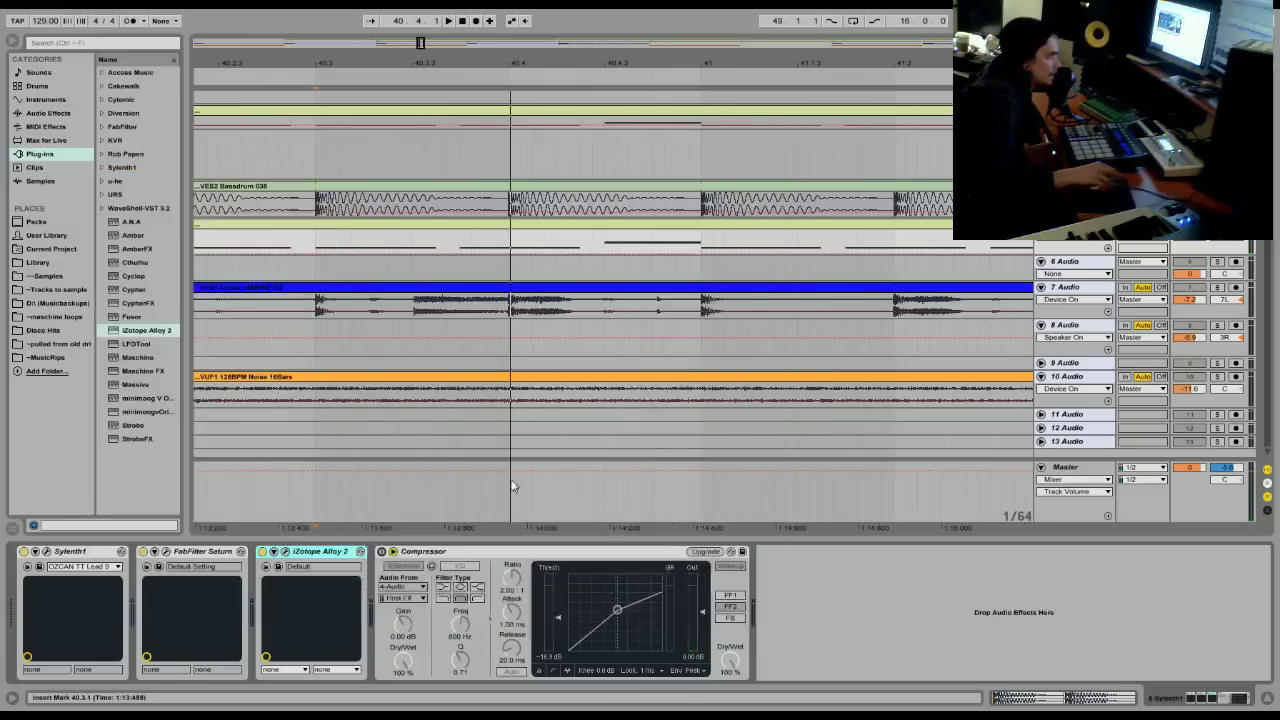
Turn on the Sylenth1 track's Compressor and play the song from the bass drum clip at bar 33.
left_click(381, 551)
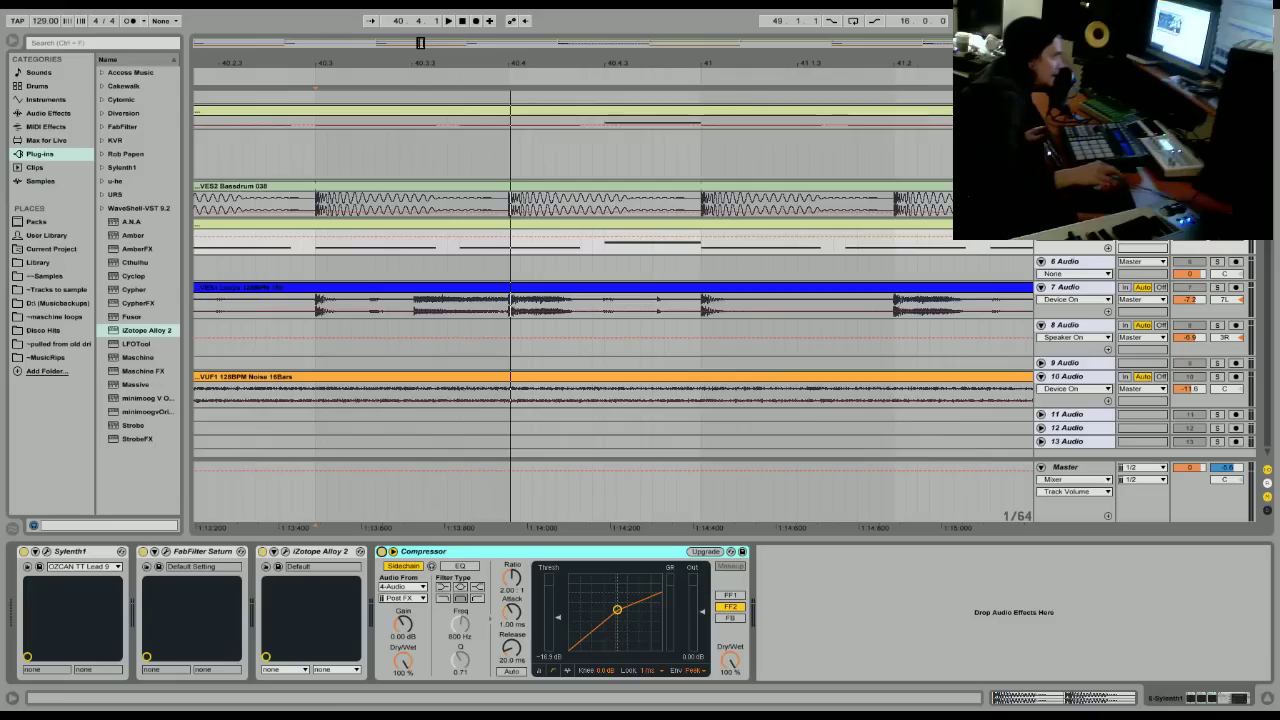
left_click(769, 188)
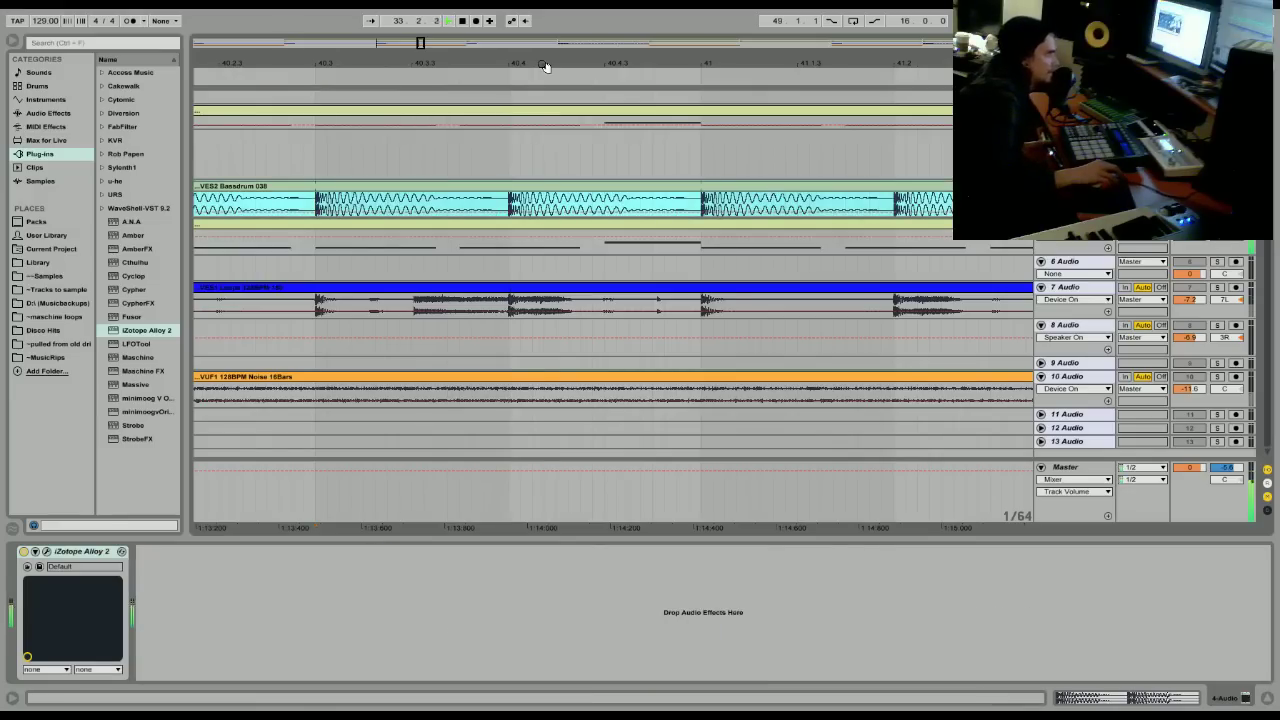
left_click_drag(544, 66, 544, 40)
left_click(700, 245)
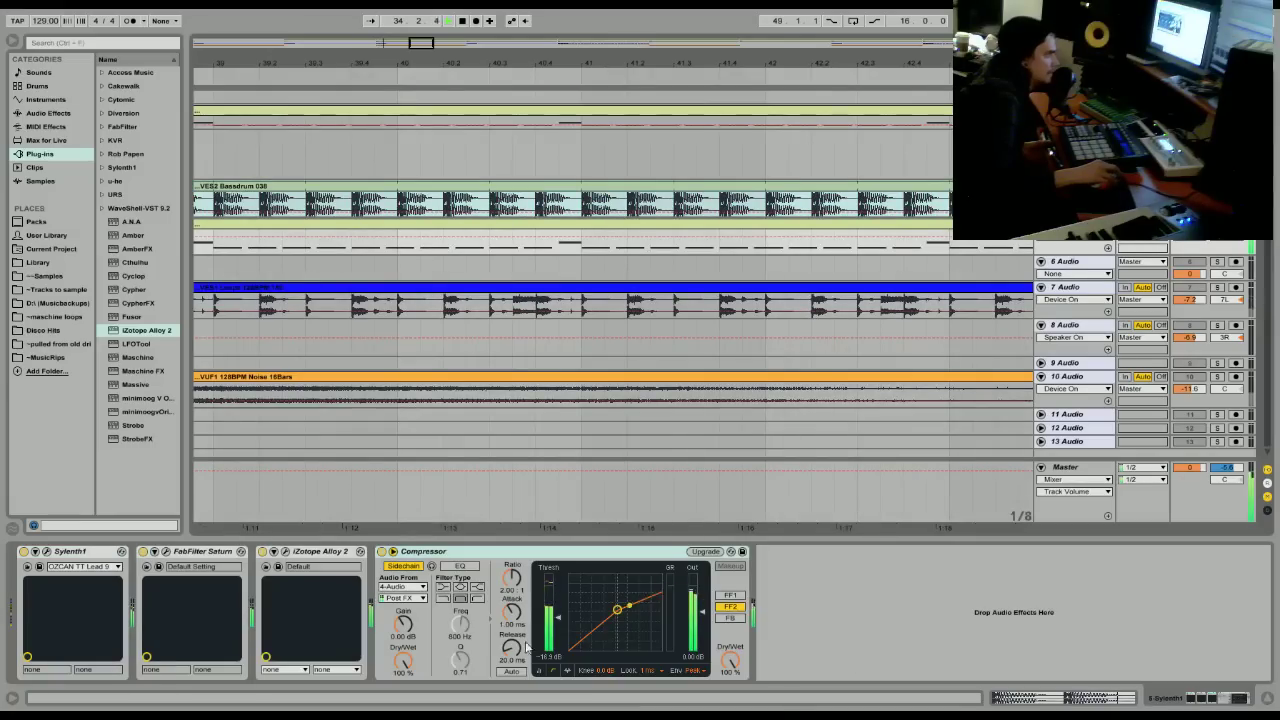
Show the Compressor's activity view, enable its sidechain EQ and choose 4-Audio as the sidechain source.
left_click(567, 671)
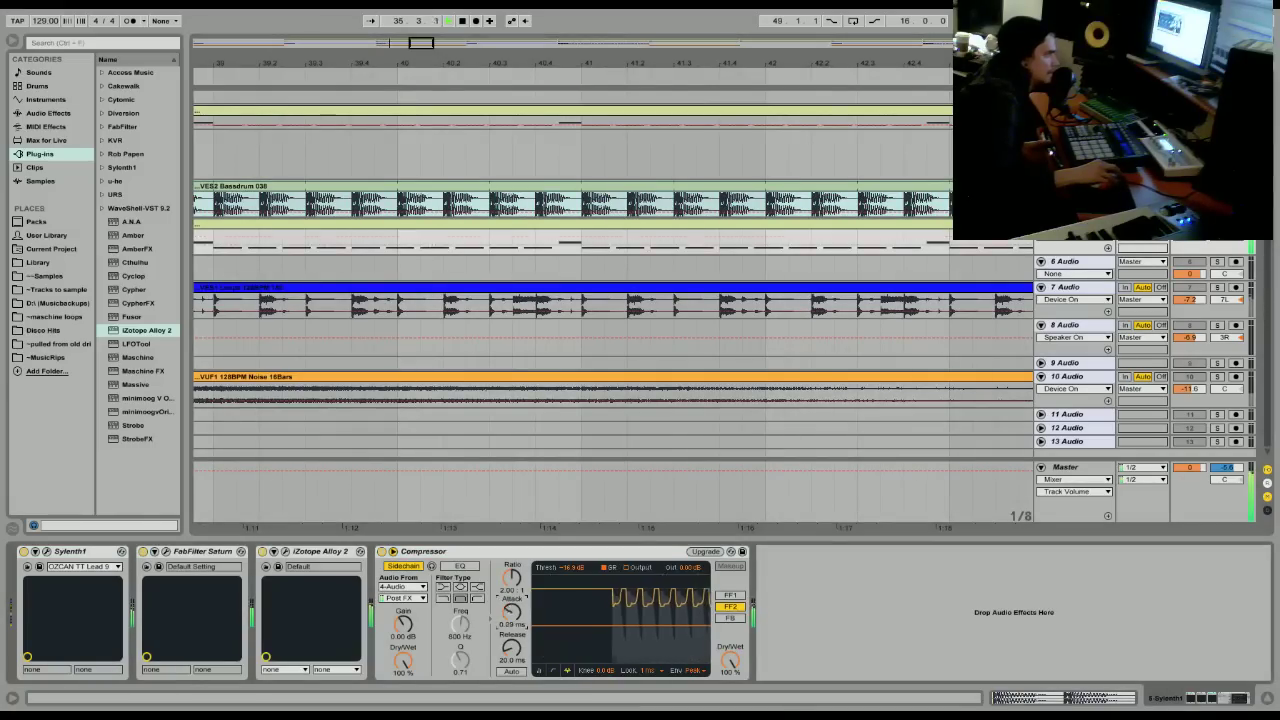
left_click(459, 566)
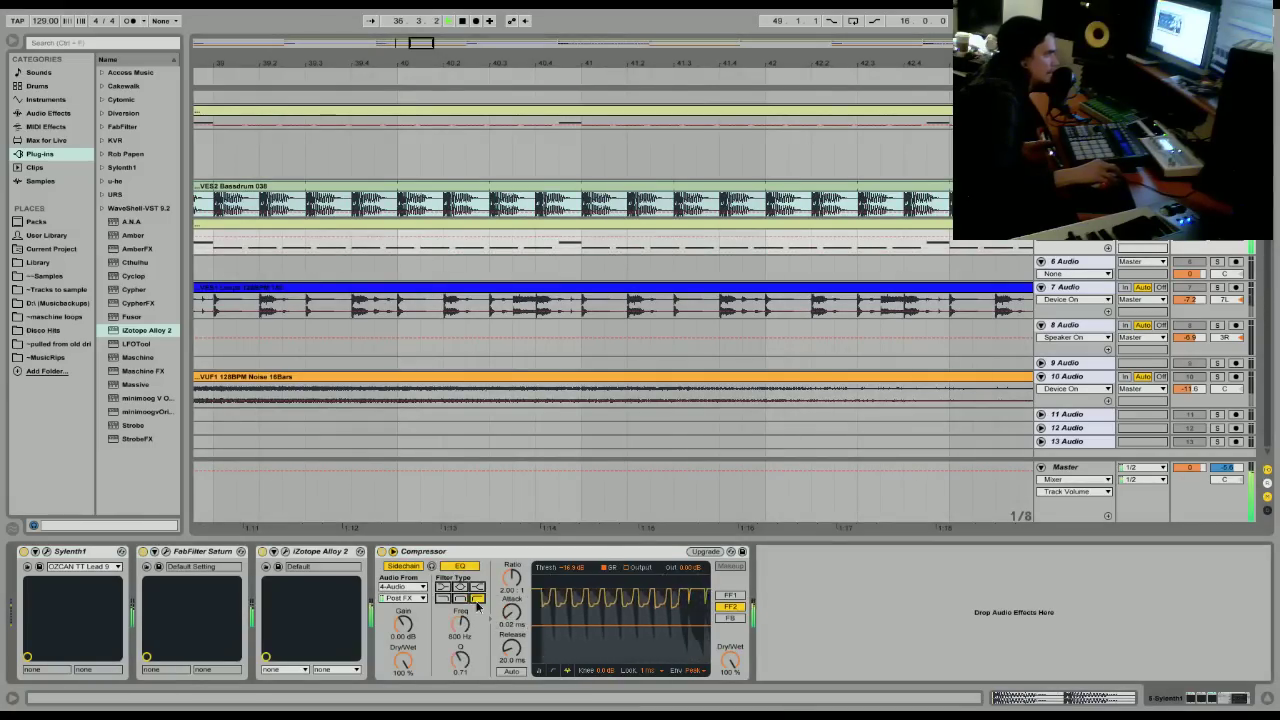
left_click(402, 587)
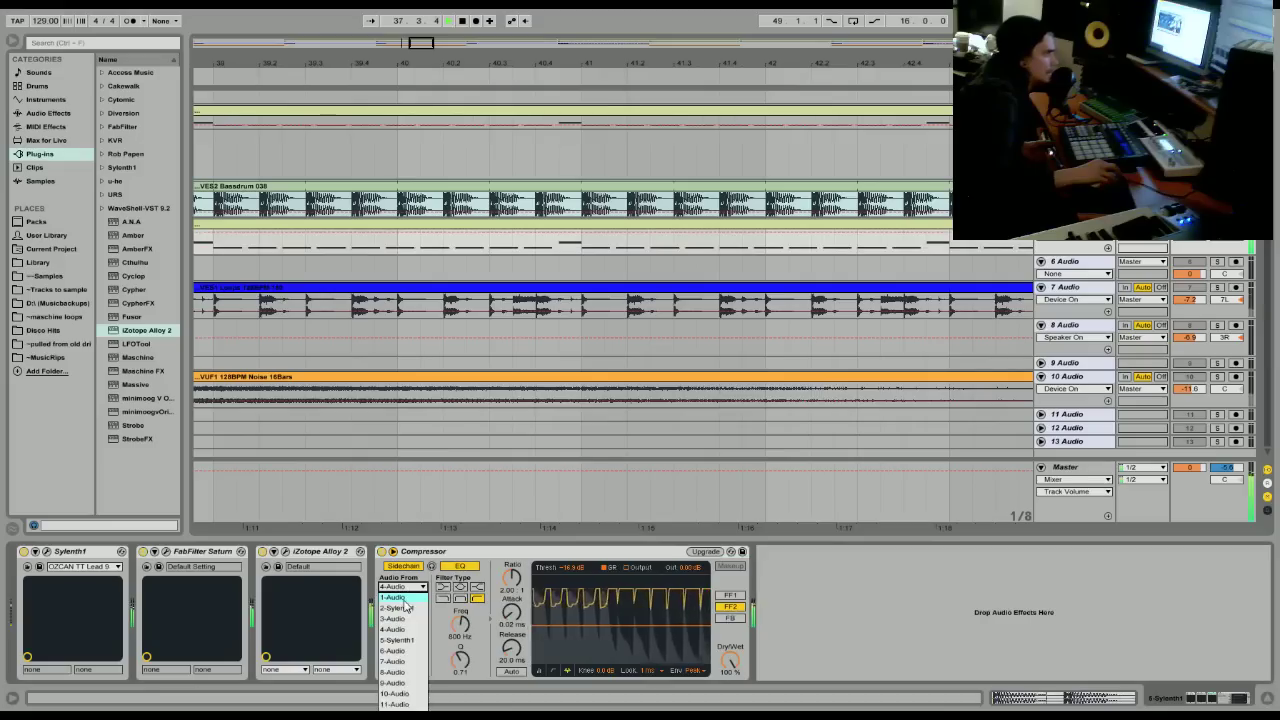
left_click(399, 628)
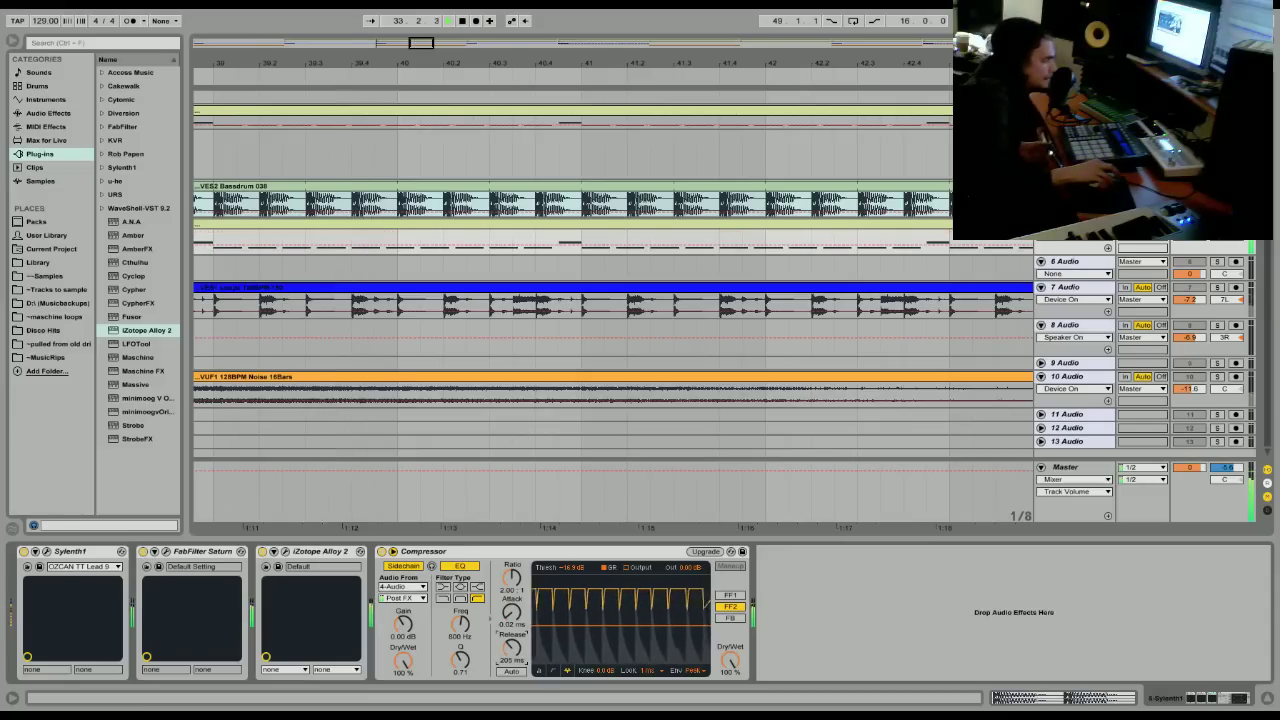
Adjust the sidechain Compressor during playback to a release of 53.6 ms and a threshold of about -28 dB.
mouse_move(512, 648)
left_mouse_down()
mouse_move(512, 625)
mouse_move(510, 650)
left_mouse_up()
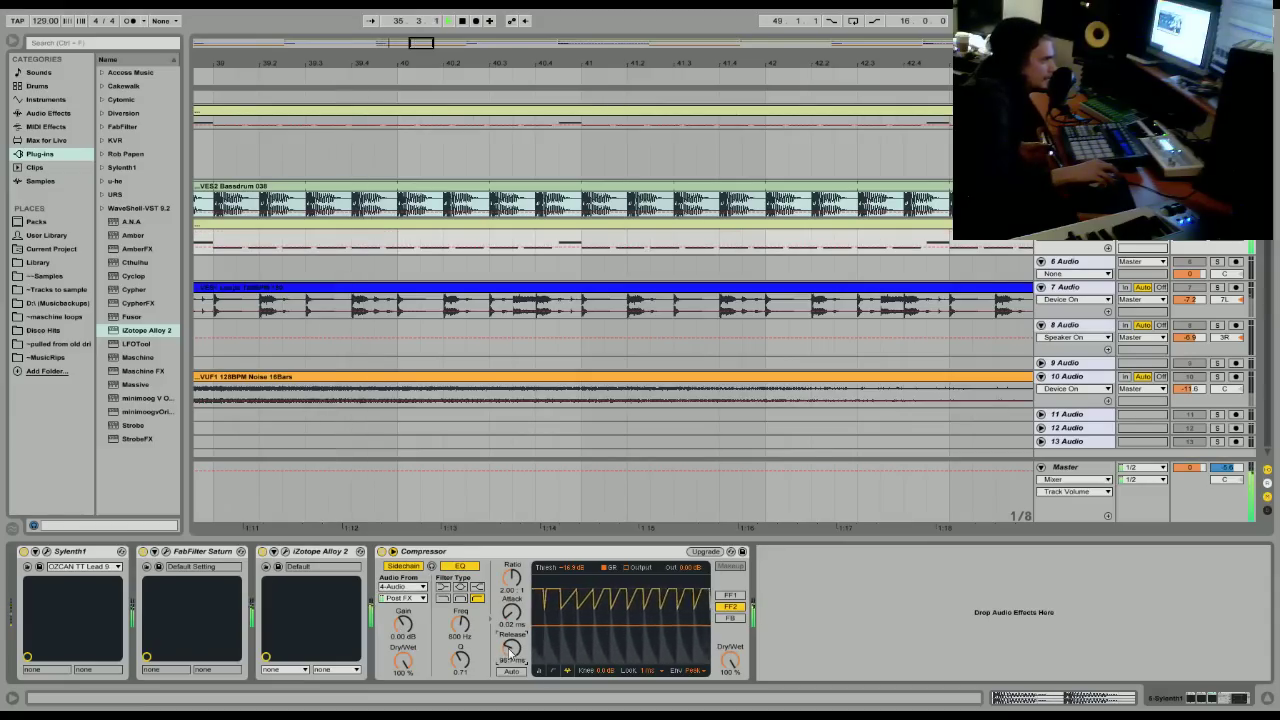
left_click_drag(622, 625, 622, 647)
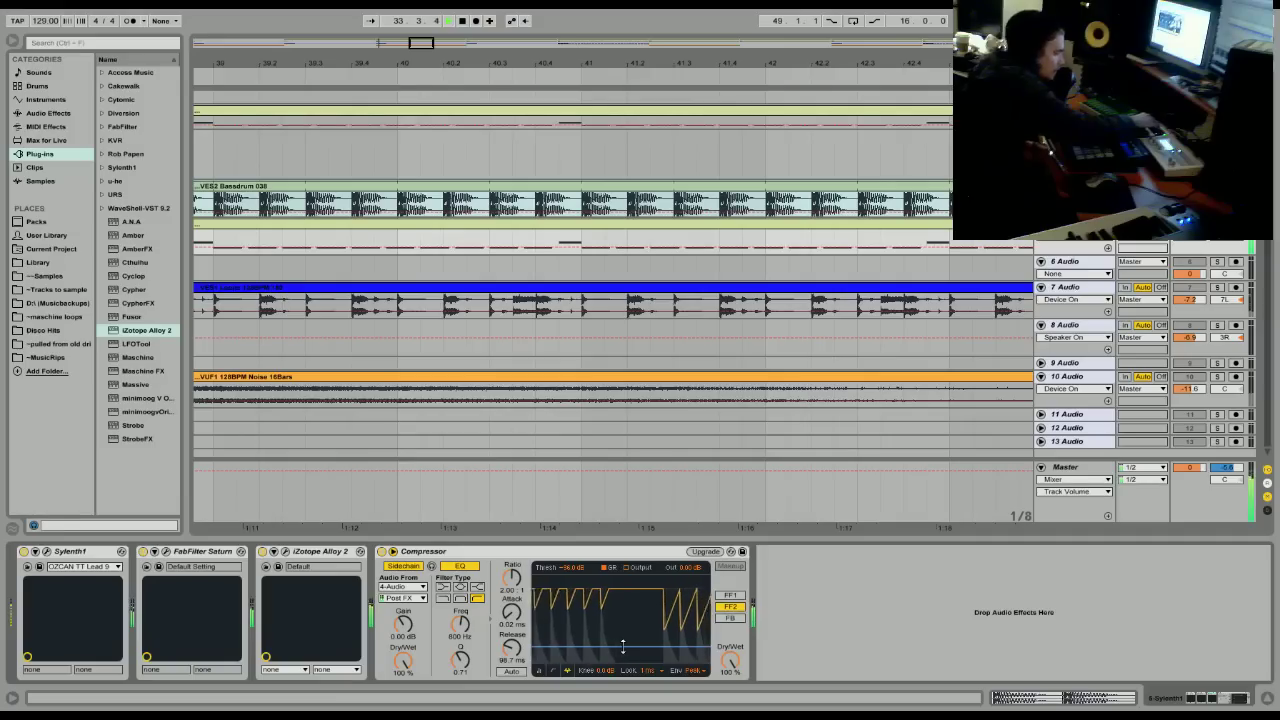
left_click_drag(622, 647, 622, 641)
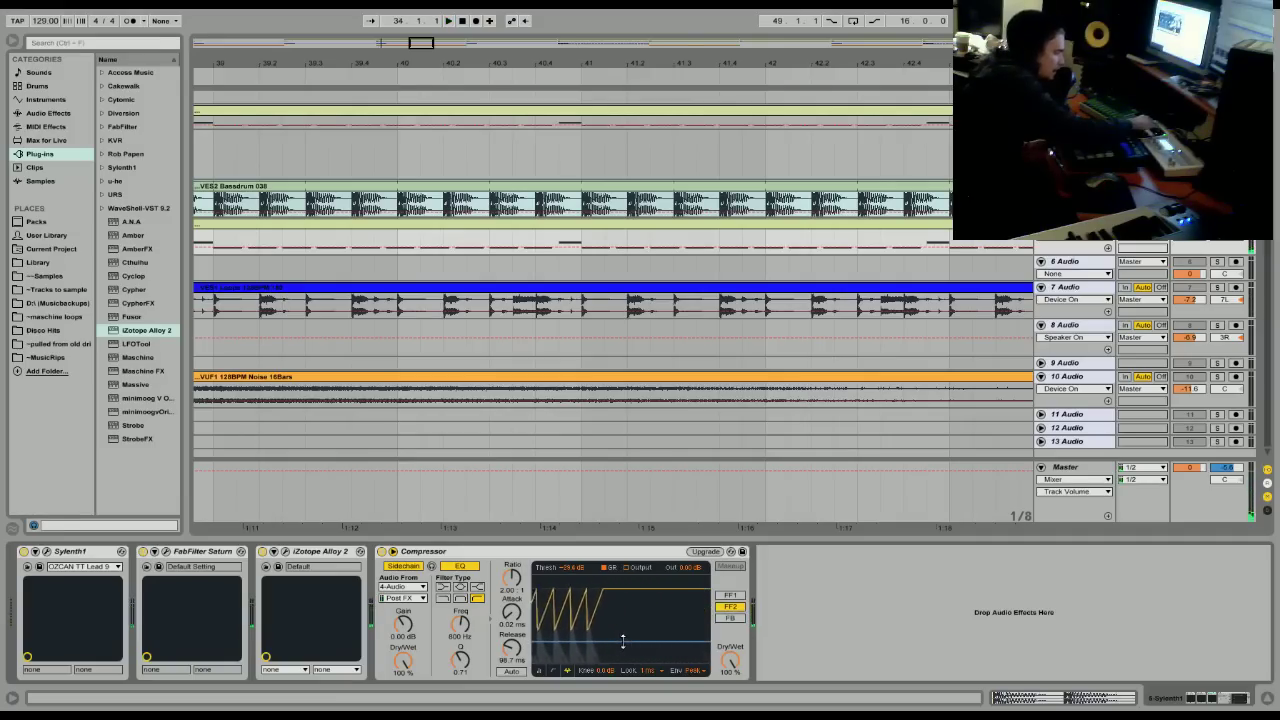
key("space")
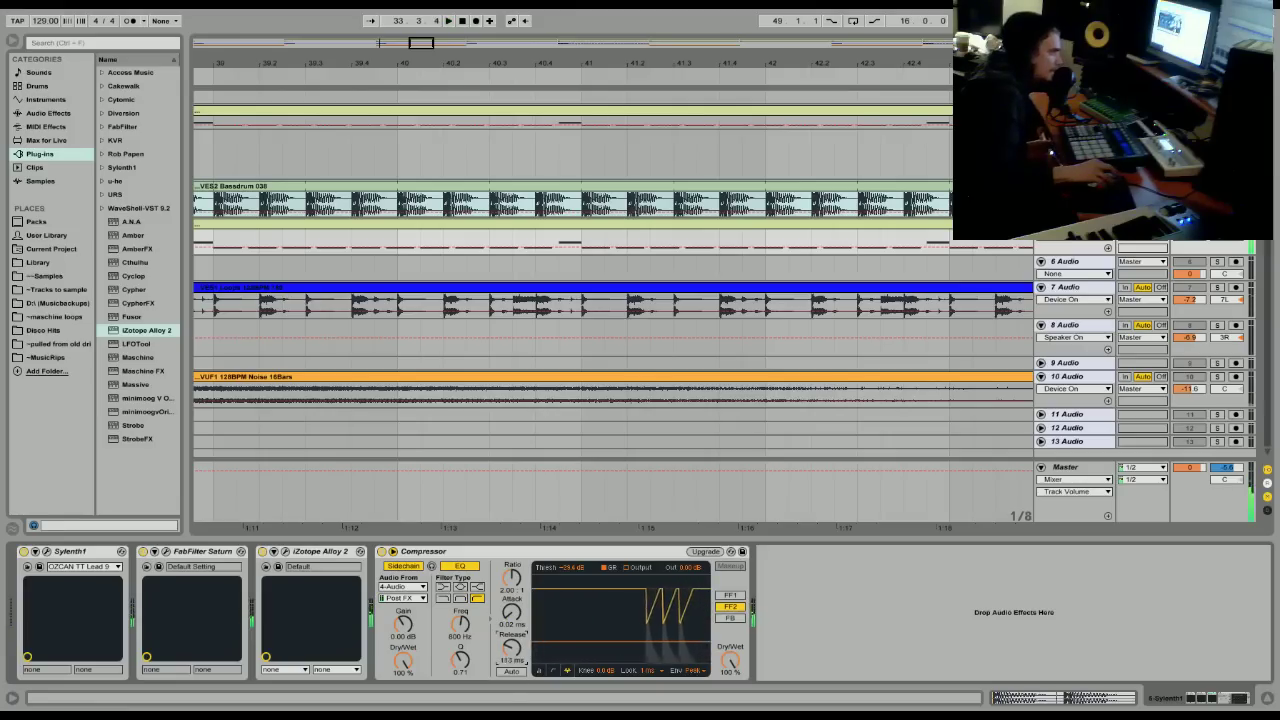
left_click_drag(511, 648, 511, 662)
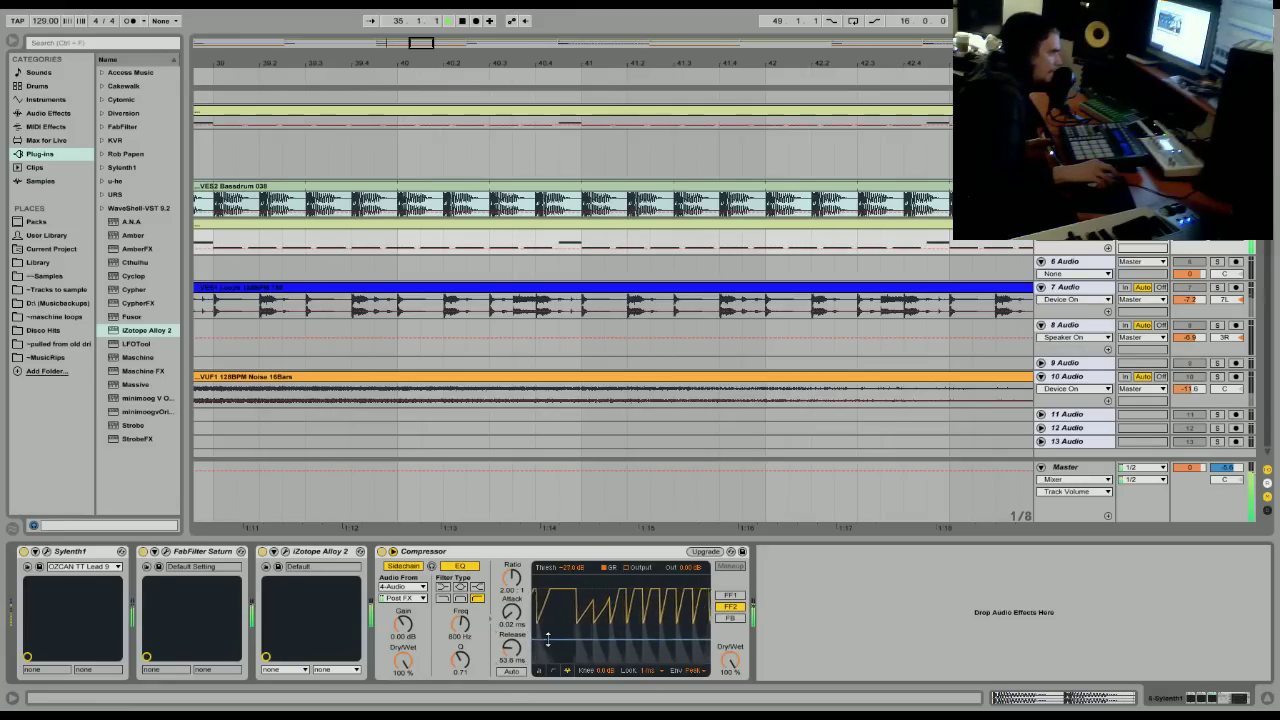
left_click_drag(547, 641, 547, 638)
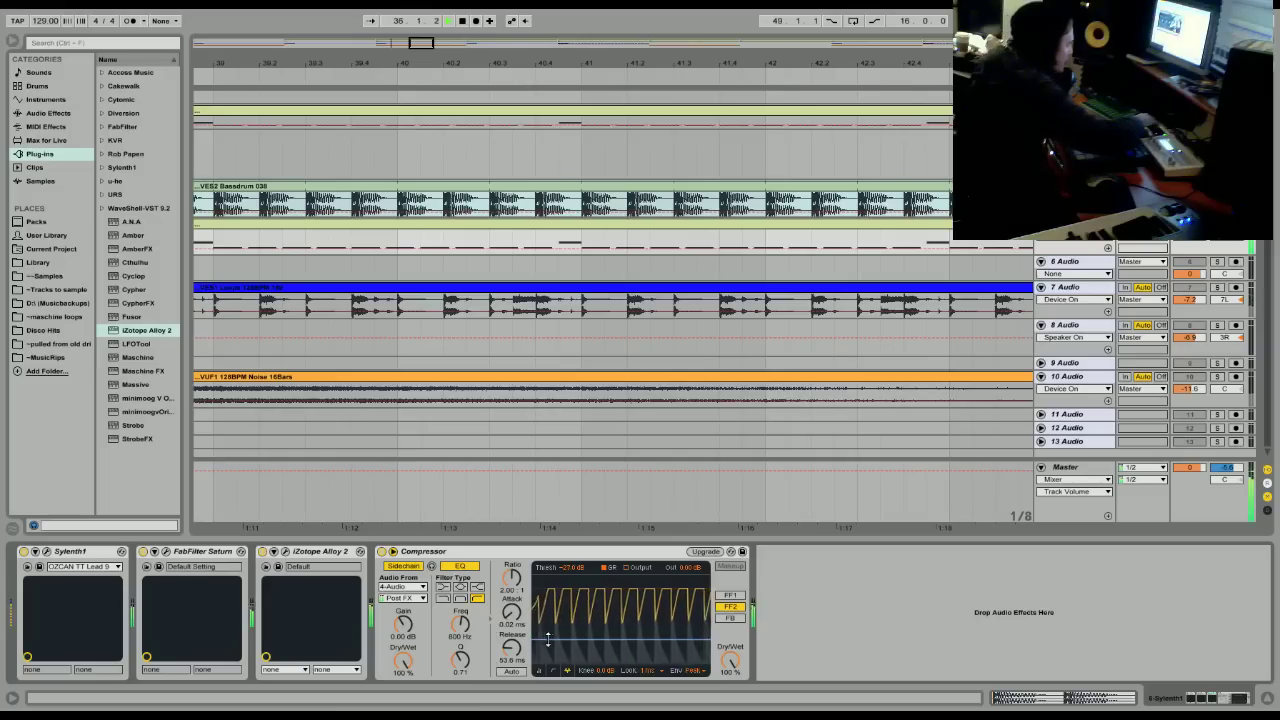
key("space")
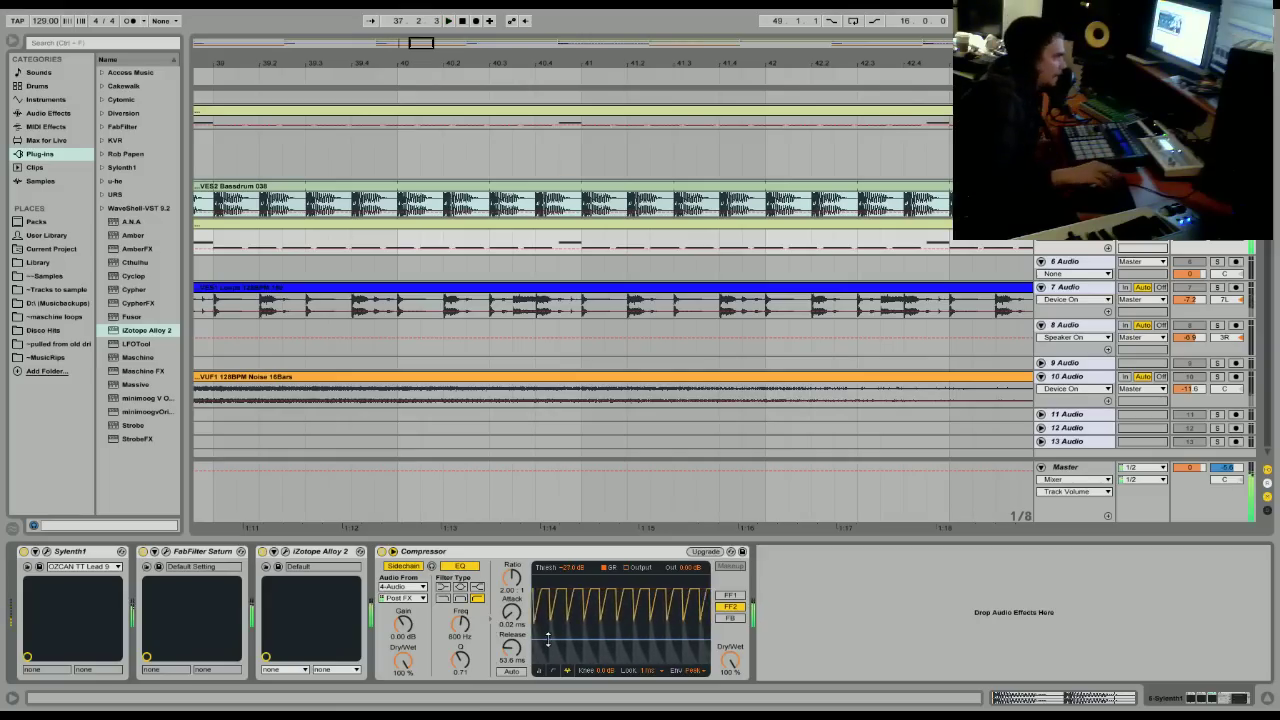
Turn off The Glue and LinEQ Lowband on the Master track and check the L2 Stereo limiter.
left_click(1198, 511)
left_click(880, 552)
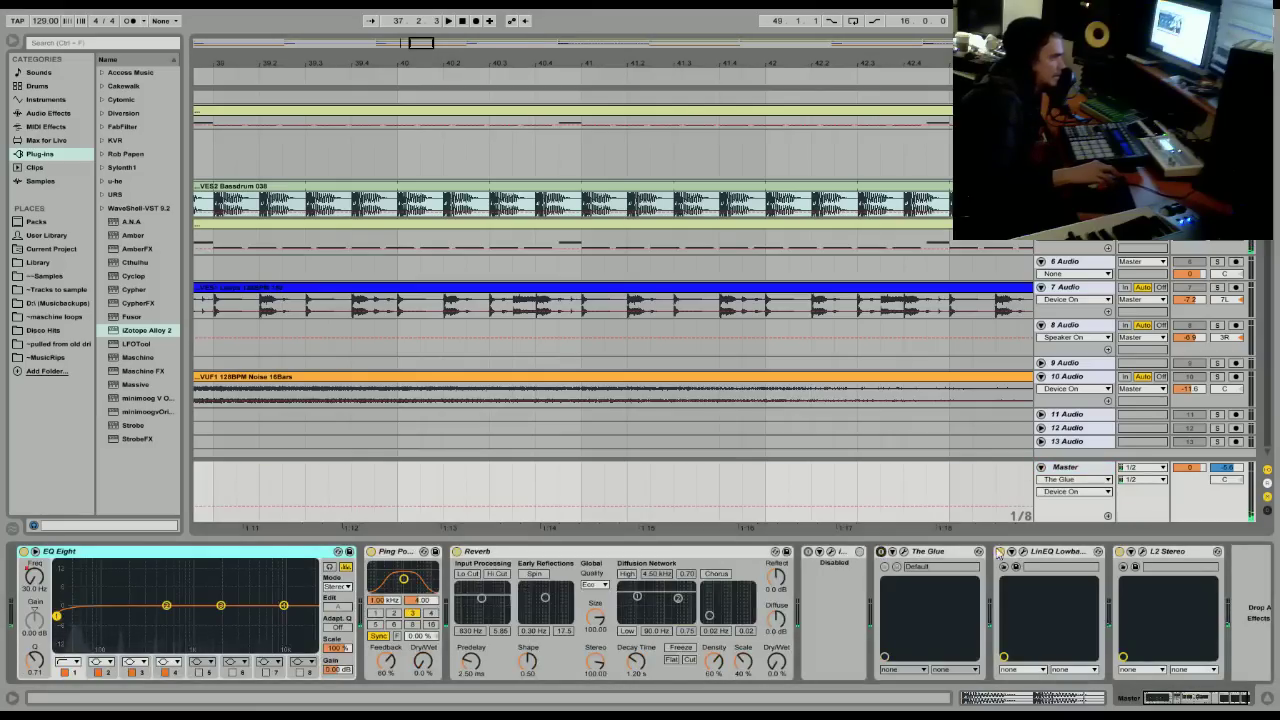
left_click(1121, 552)
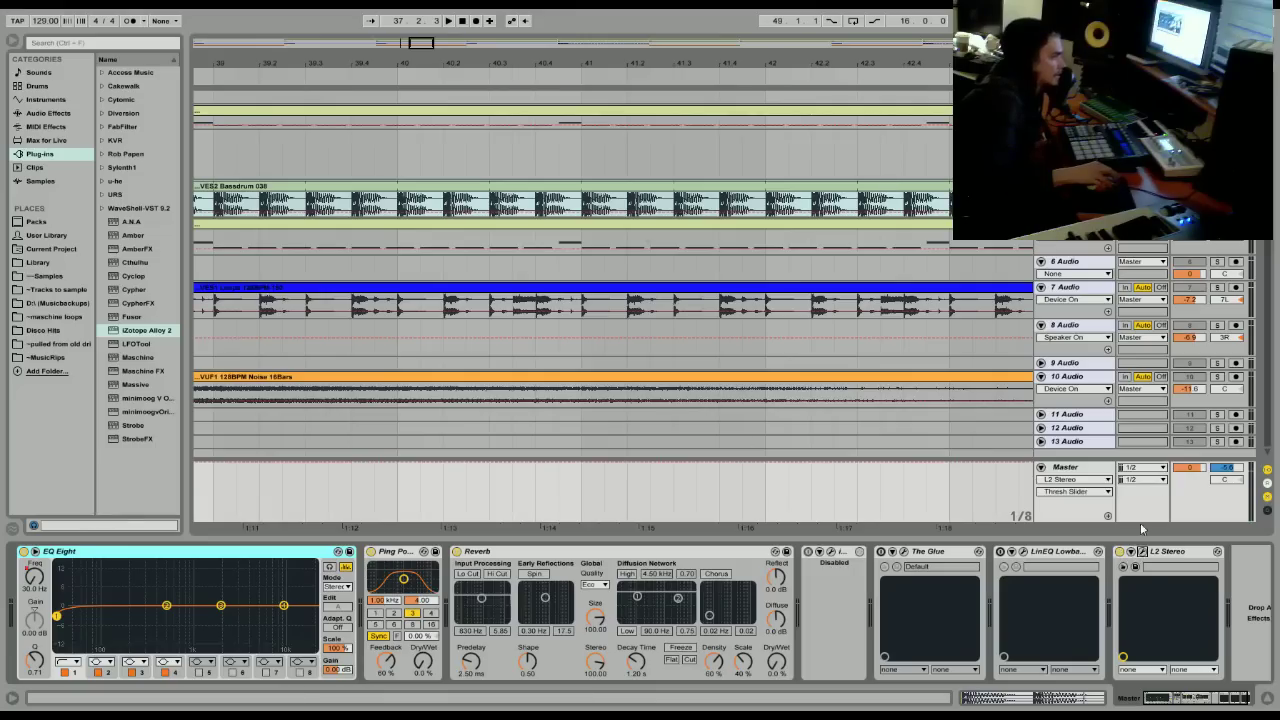
Listen to the mix from the bass drum clip at bar 33 with the whole section in view.
left_click(641, 190)
key("space")
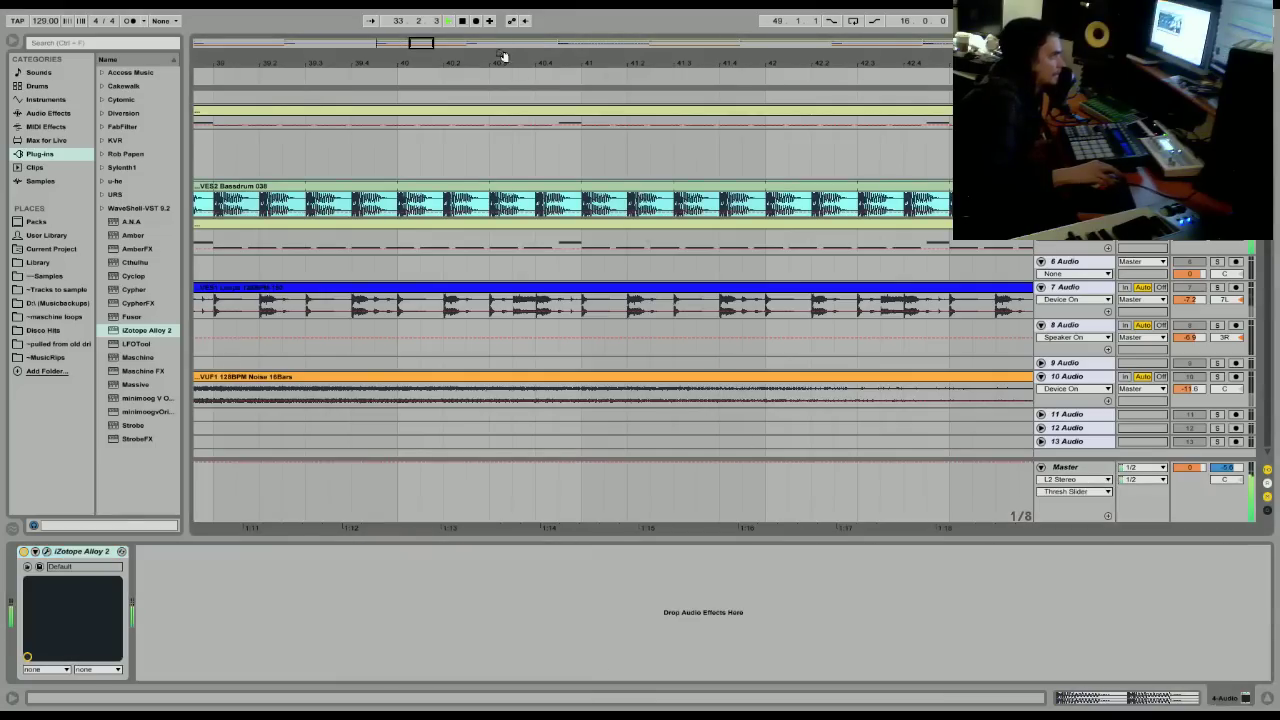
left_click_drag(502, 55, 523, 63)
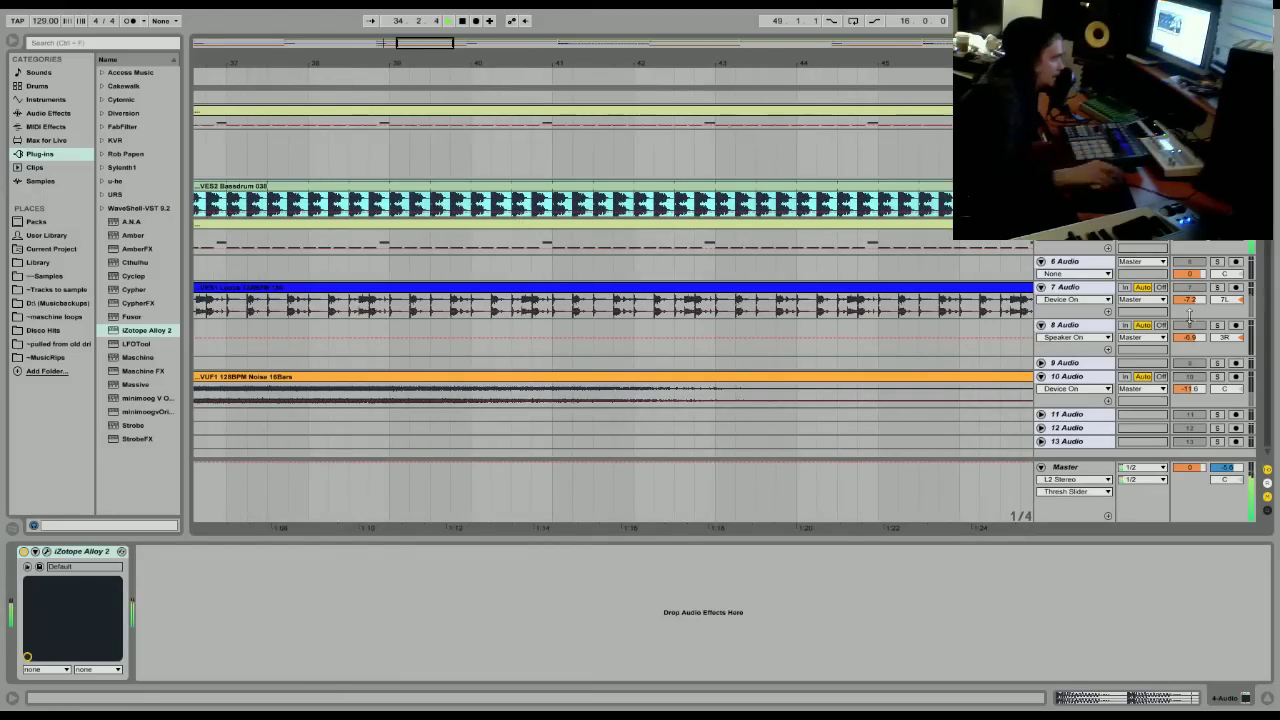
left_click_drag(752, 72, 741, 61)
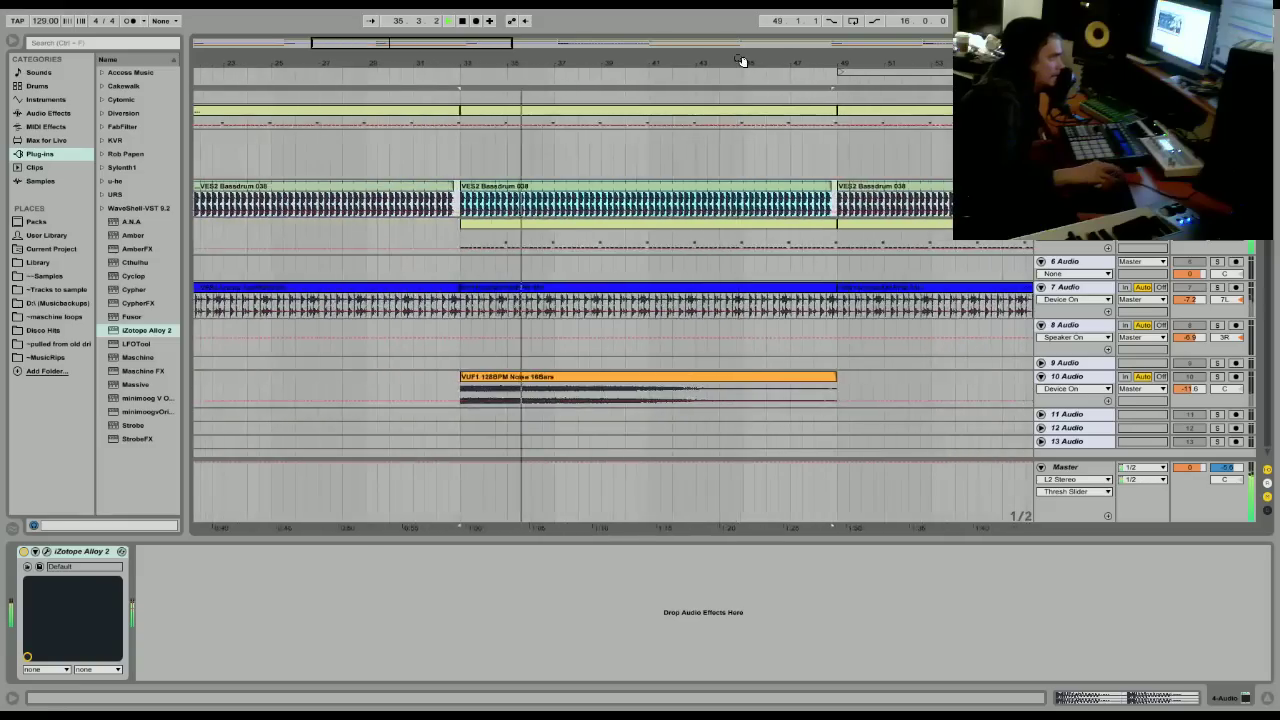
Solo the 7 Audio track, play its drum loop clip from bar 33 and enlarge the track lane.
left_click(1218, 289)
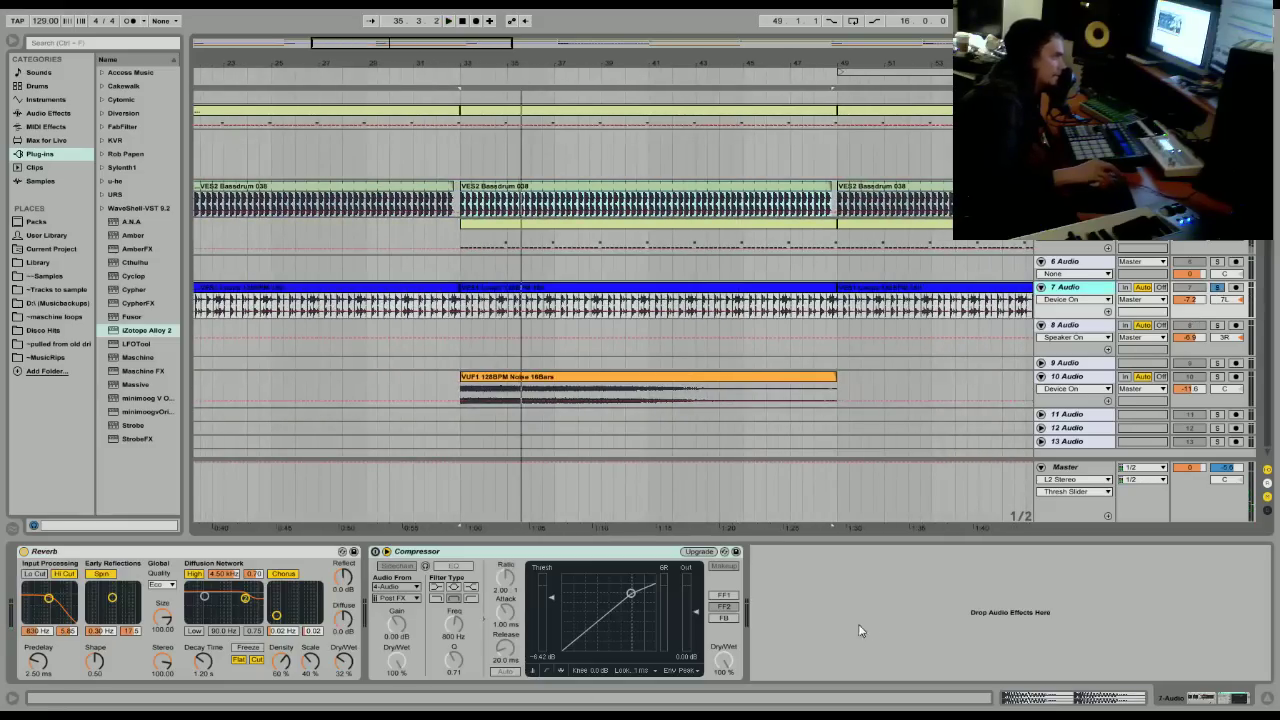
left_click(480, 287)
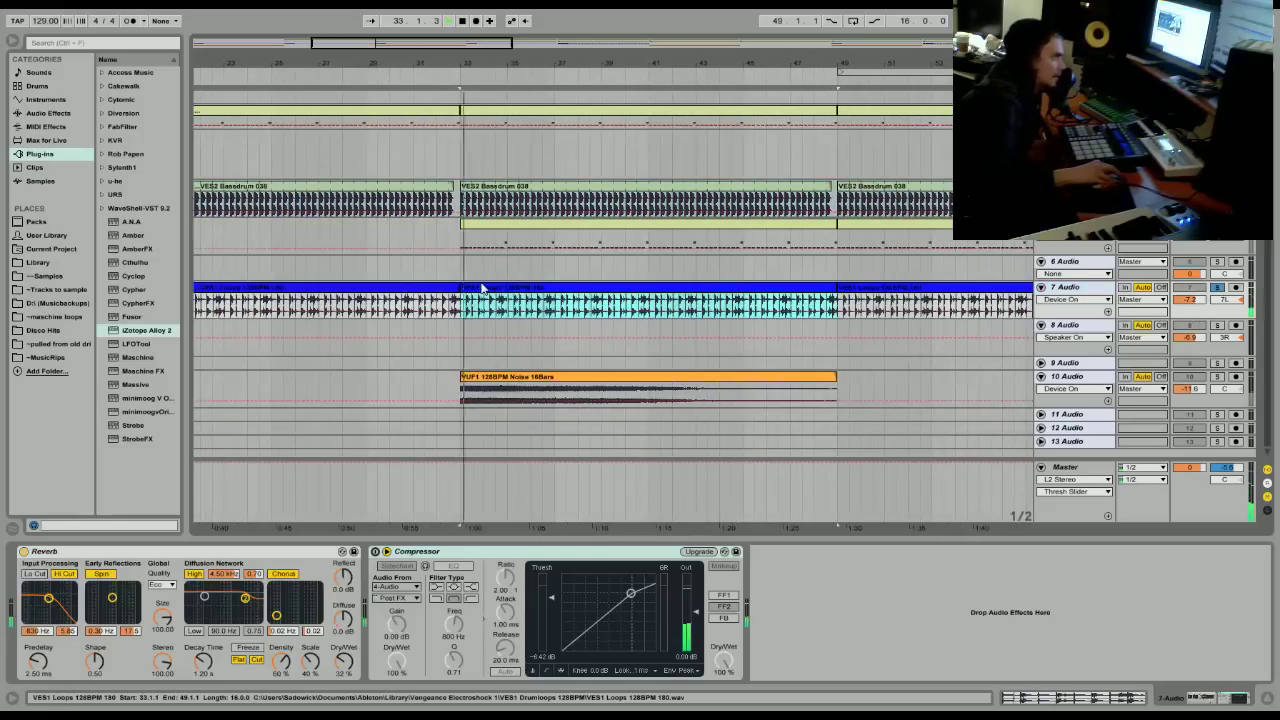
key("alt+plus")
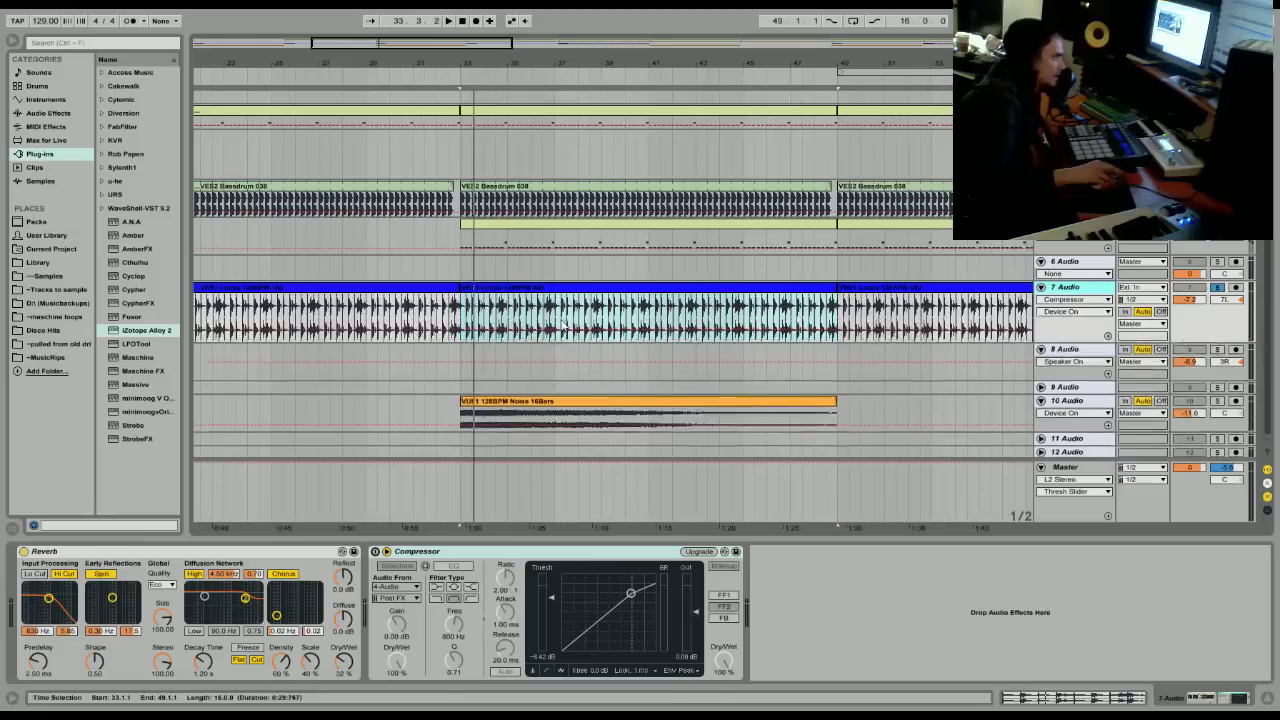
Add iZotope Alloy 2 in front of the Reverb on the 7 Audio track and open its Transient module.
left_click_drag(113, 338, 157, 576)
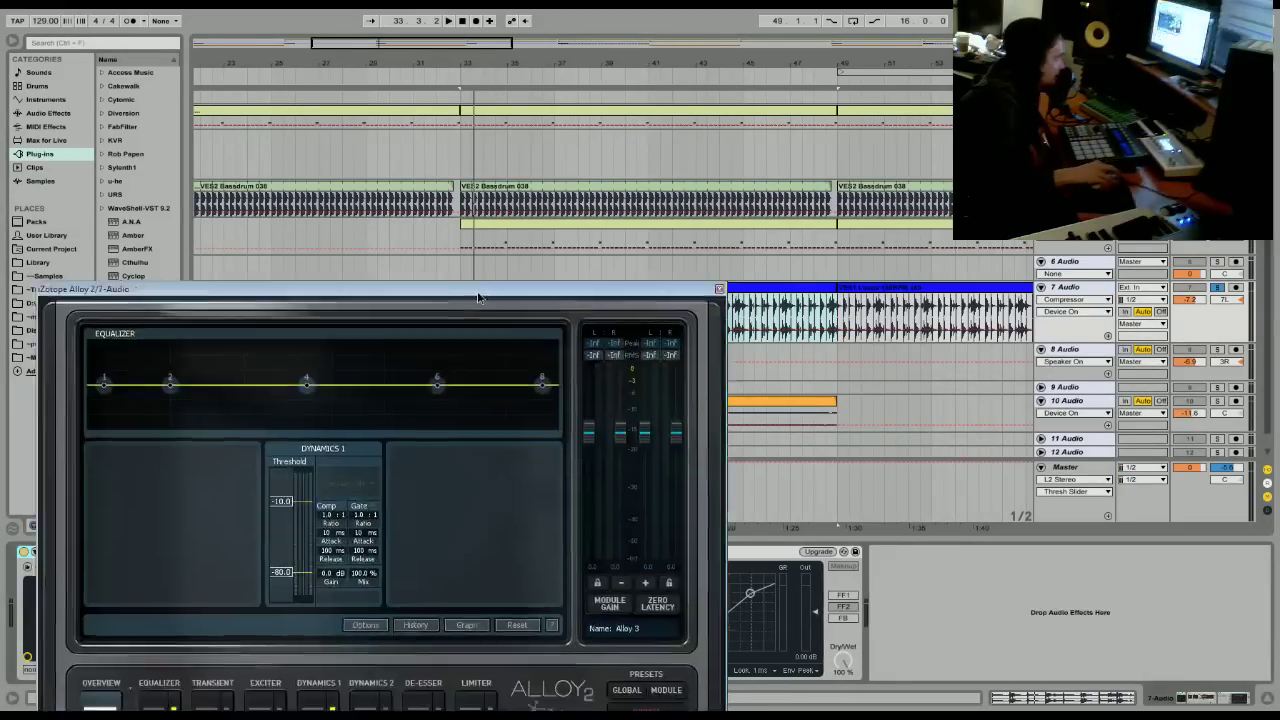
left_click_drag(486, 302, 486, 178)
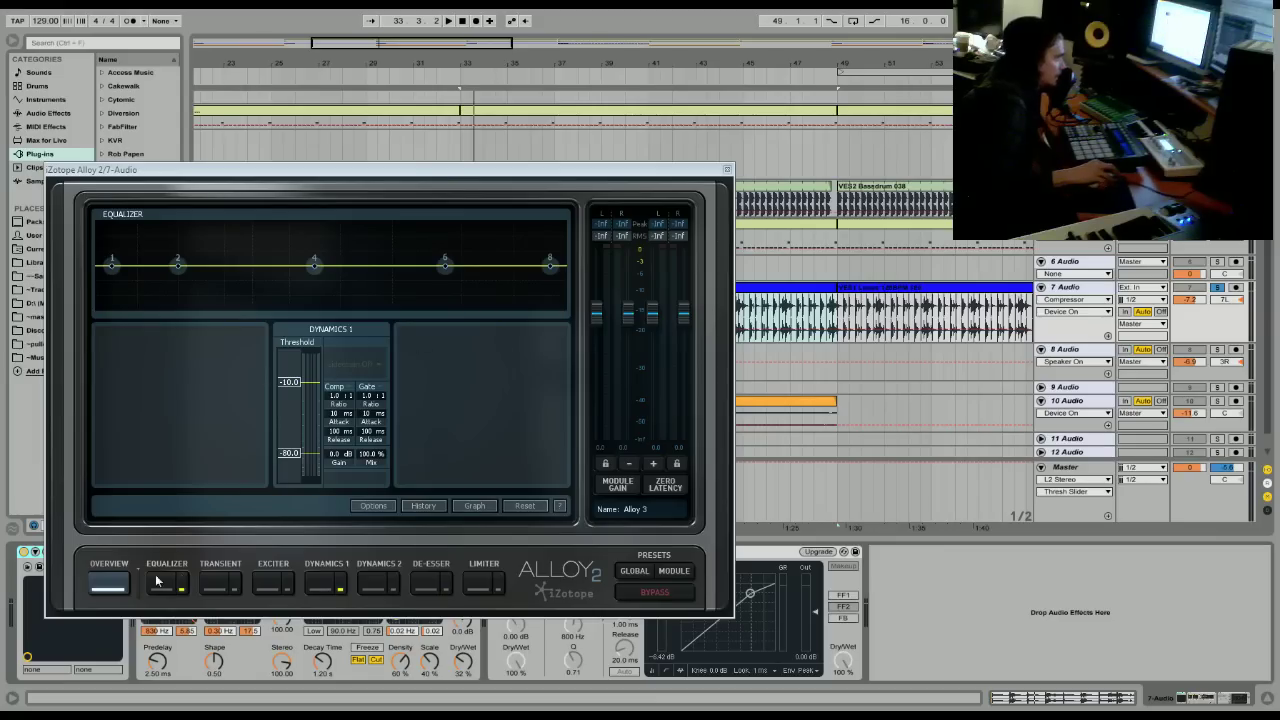
left_click(206, 586)
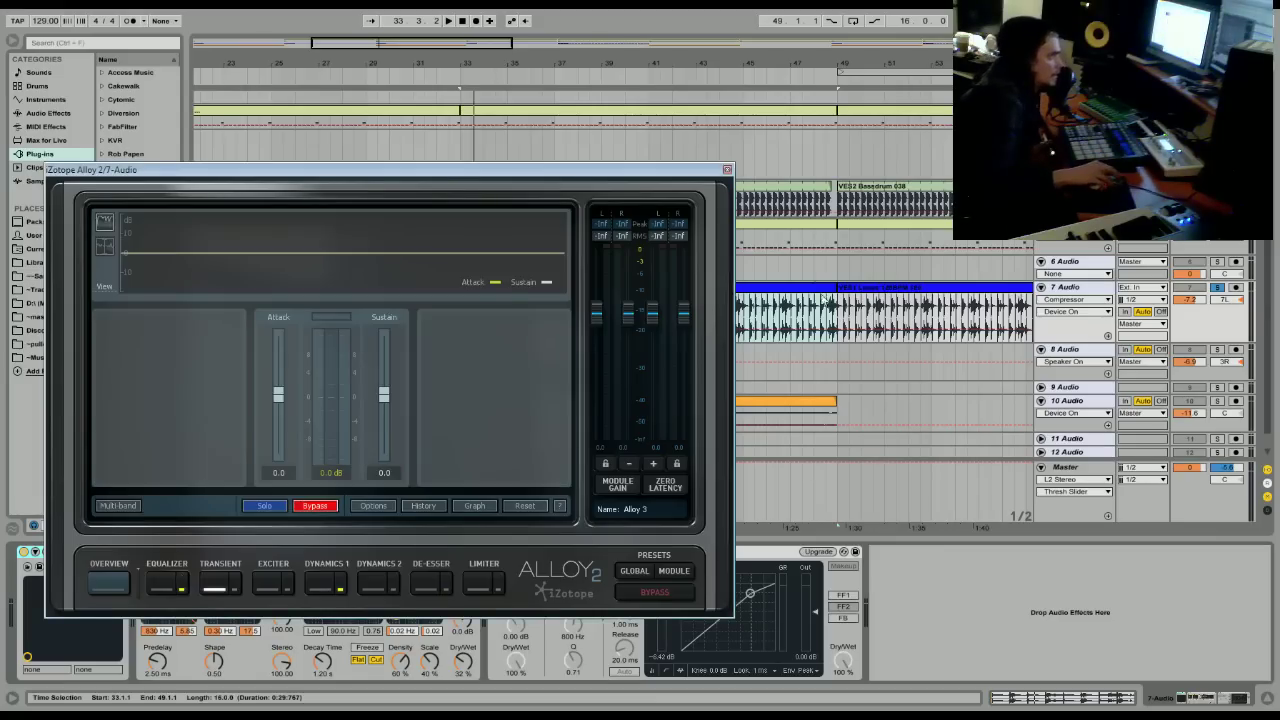
Loop the arrangement over the selected drum loop clip from bar 33 to bar 49.
right_click(818, 300)
left_click(858, 449)
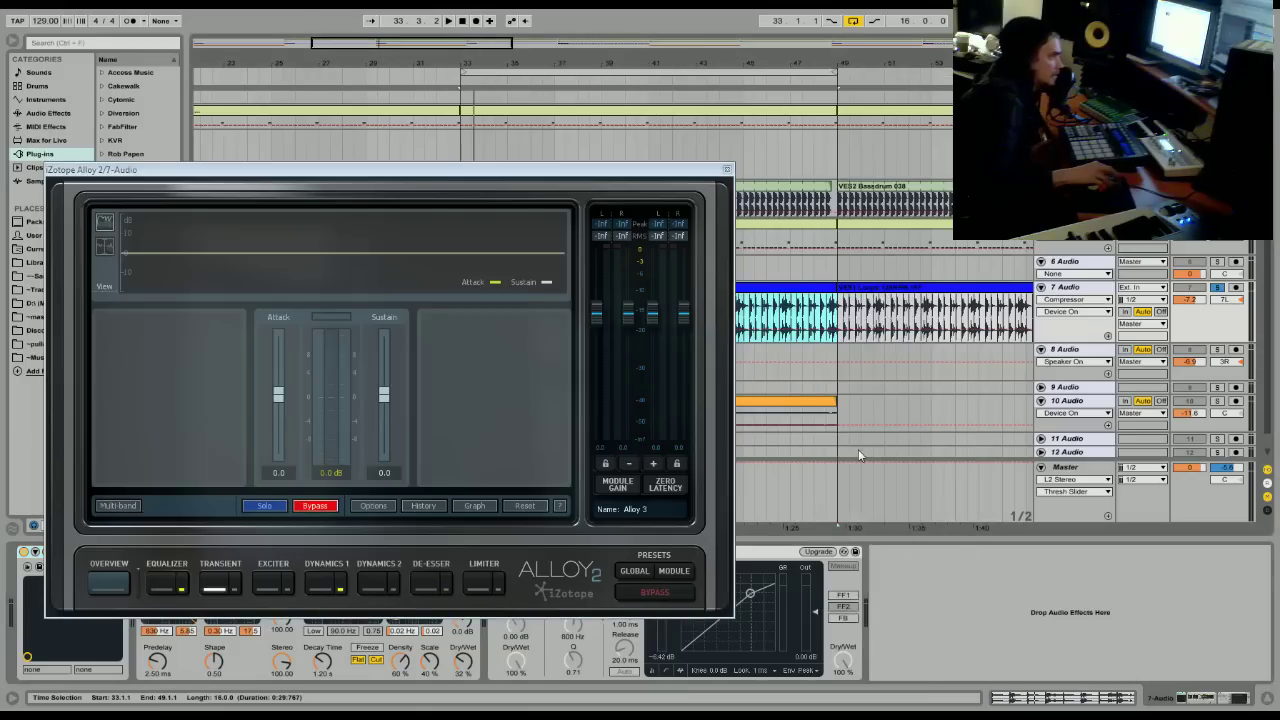
Play the drum loop, open the Equalizer module and check the module order in Alloy's signal flow graph.
key("space")
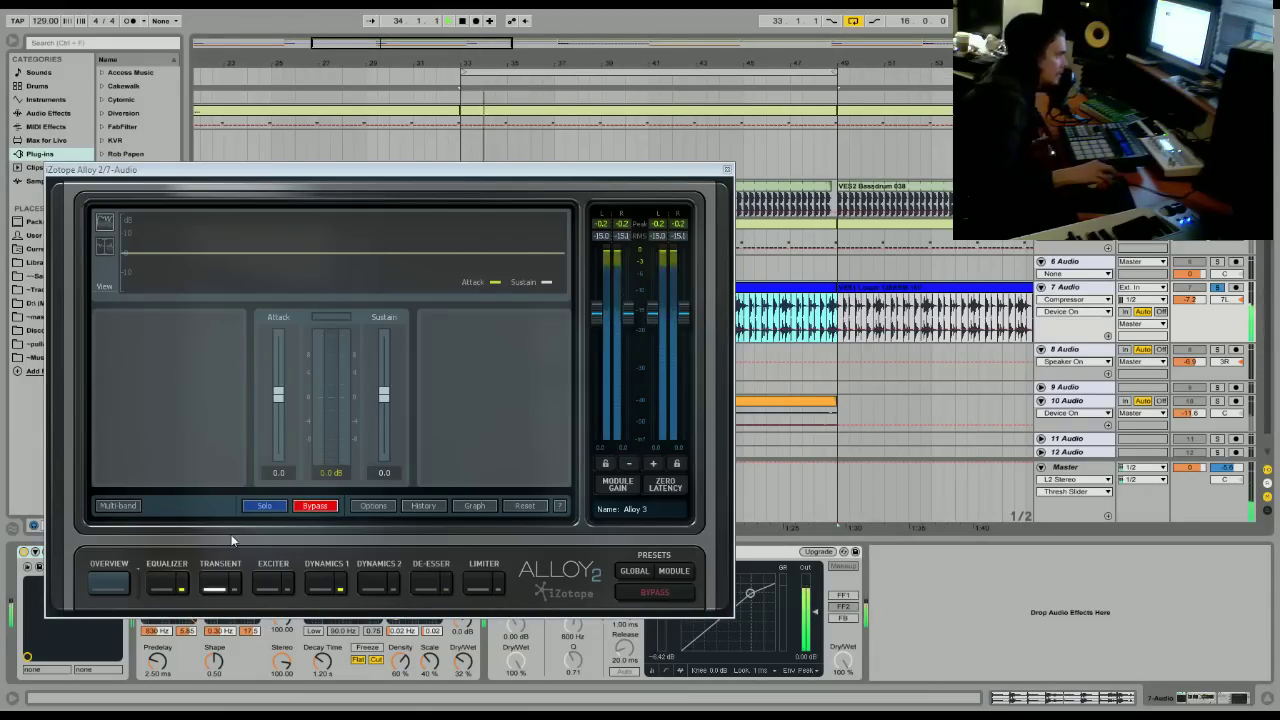
left_click(163, 588)
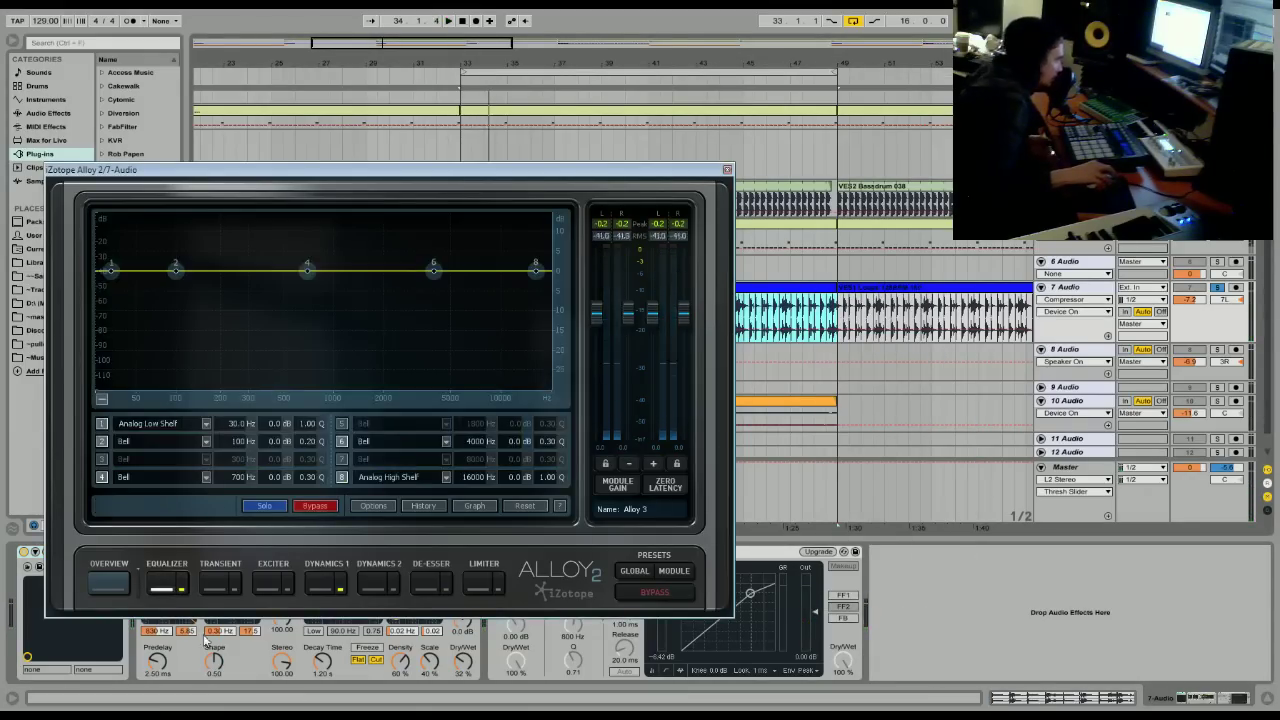
left_click(493, 508)
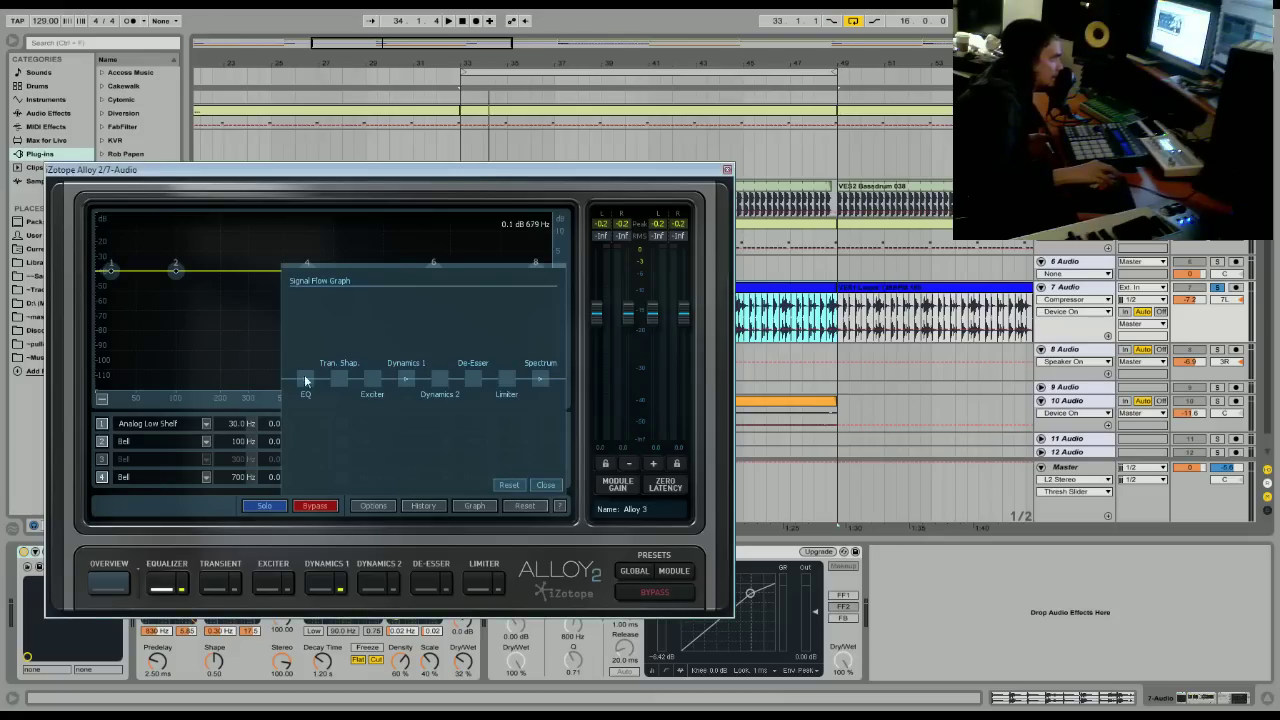
left_click(553, 489)
Activate the Transient module with Attack at 5.8 and Sustain at -5.6, and lower the Reverb's Dry/Wet to 24%.
left_click(243, 580)
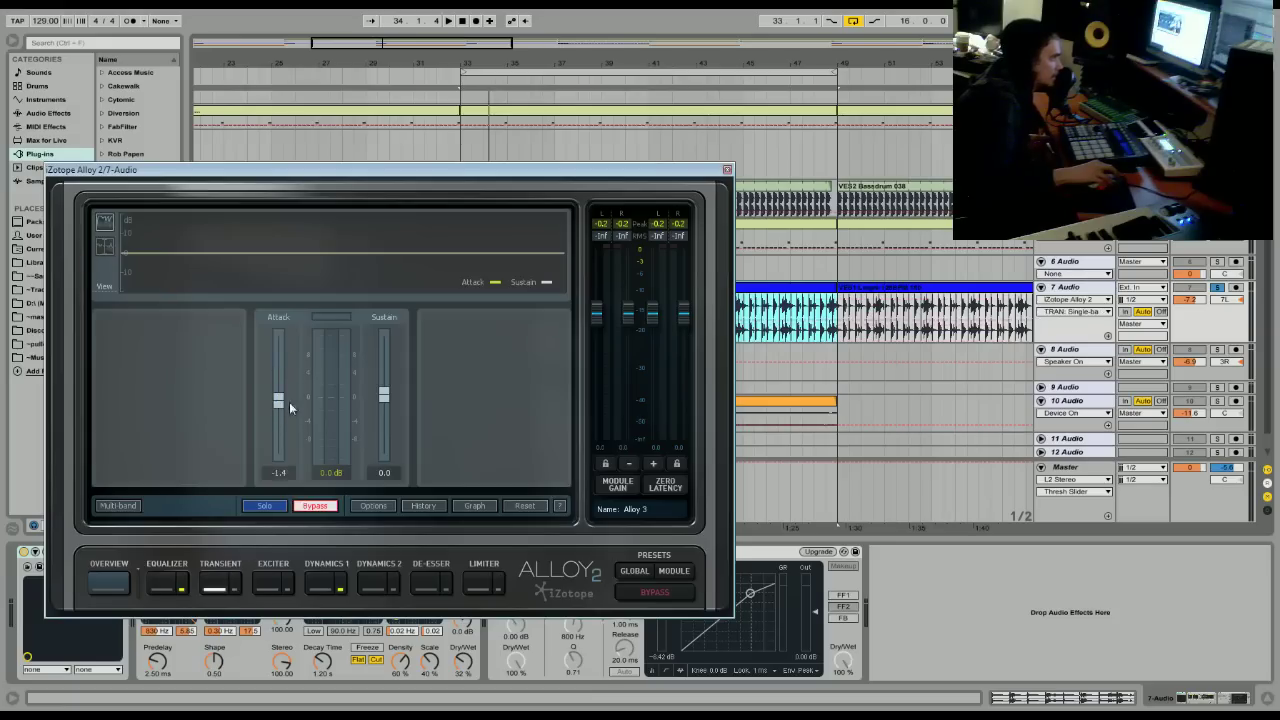
key("space")
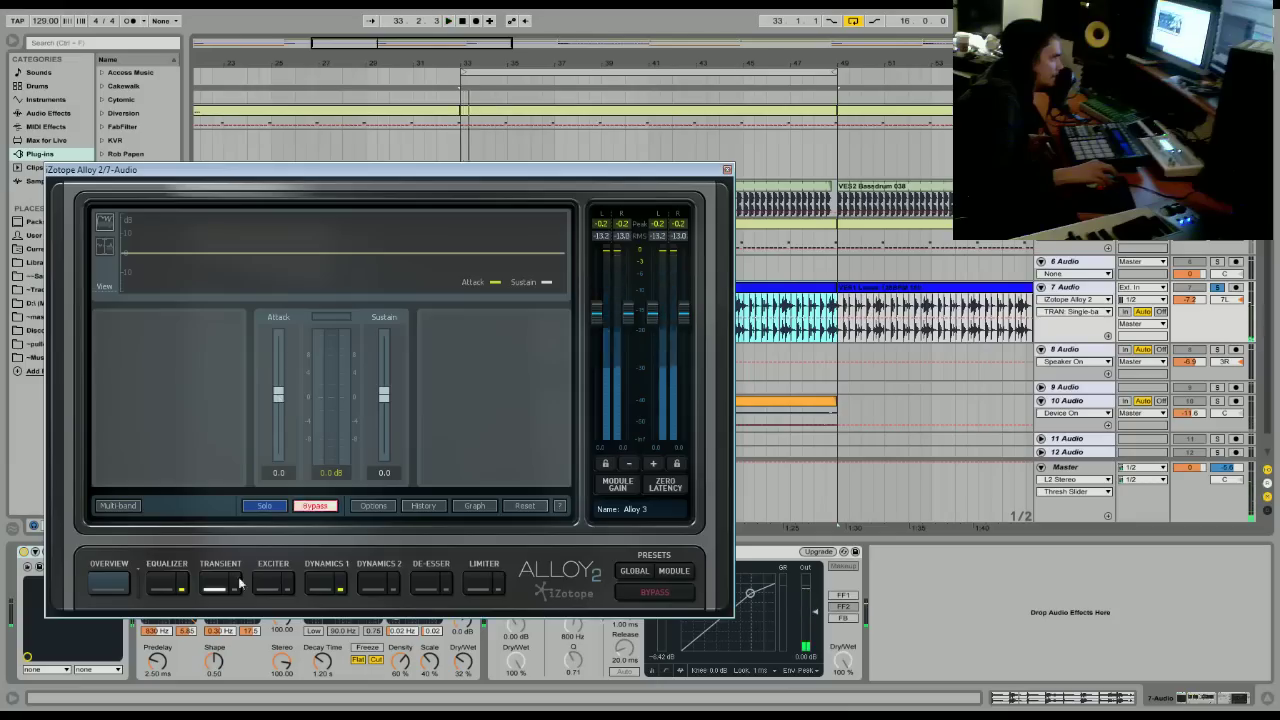
left_click(315, 505)
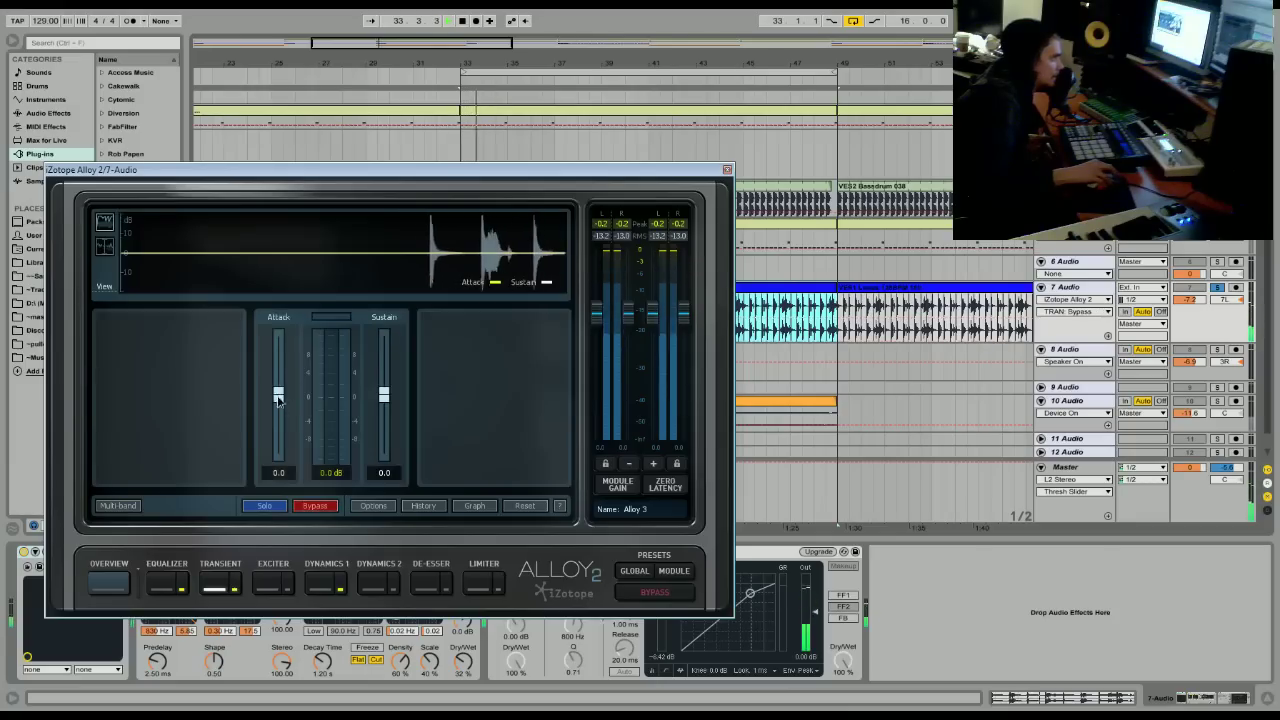
mouse_move(281, 381)
left_mouse_down()
mouse_move(281, 366)
mouse_move(281, 380)
left_mouse_up()
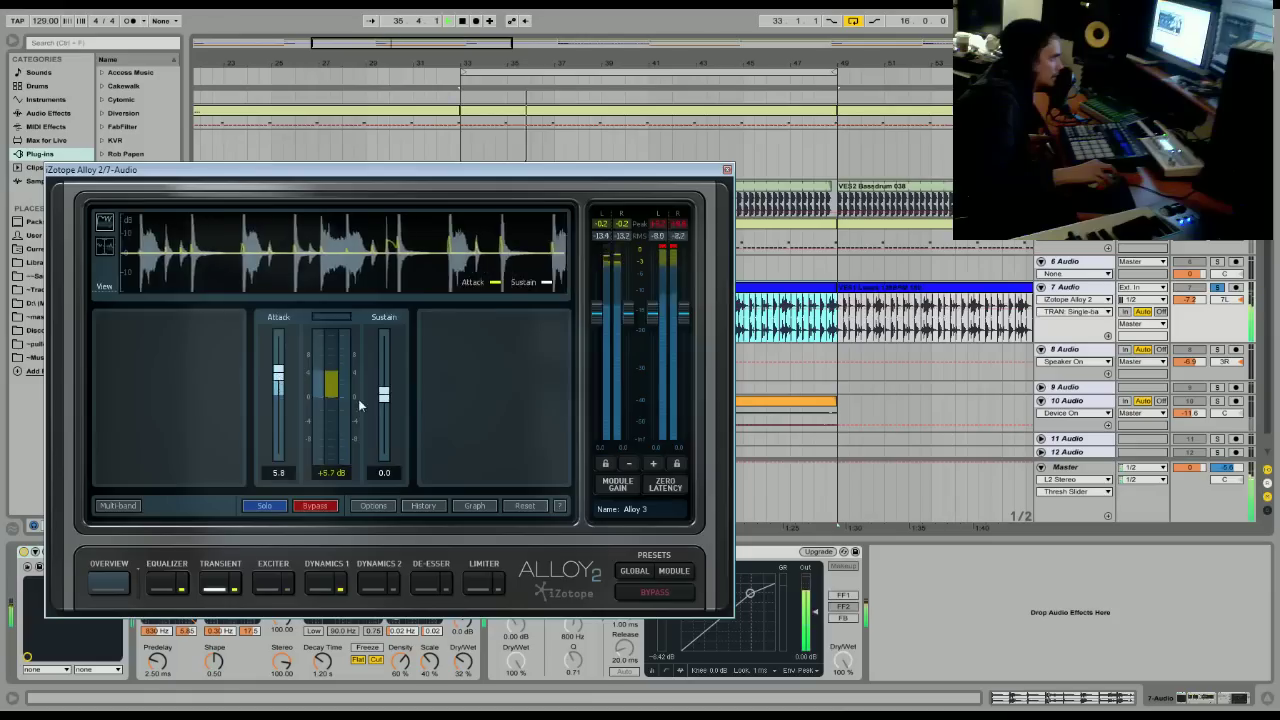
left_click_drag(383, 398, 382, 422)
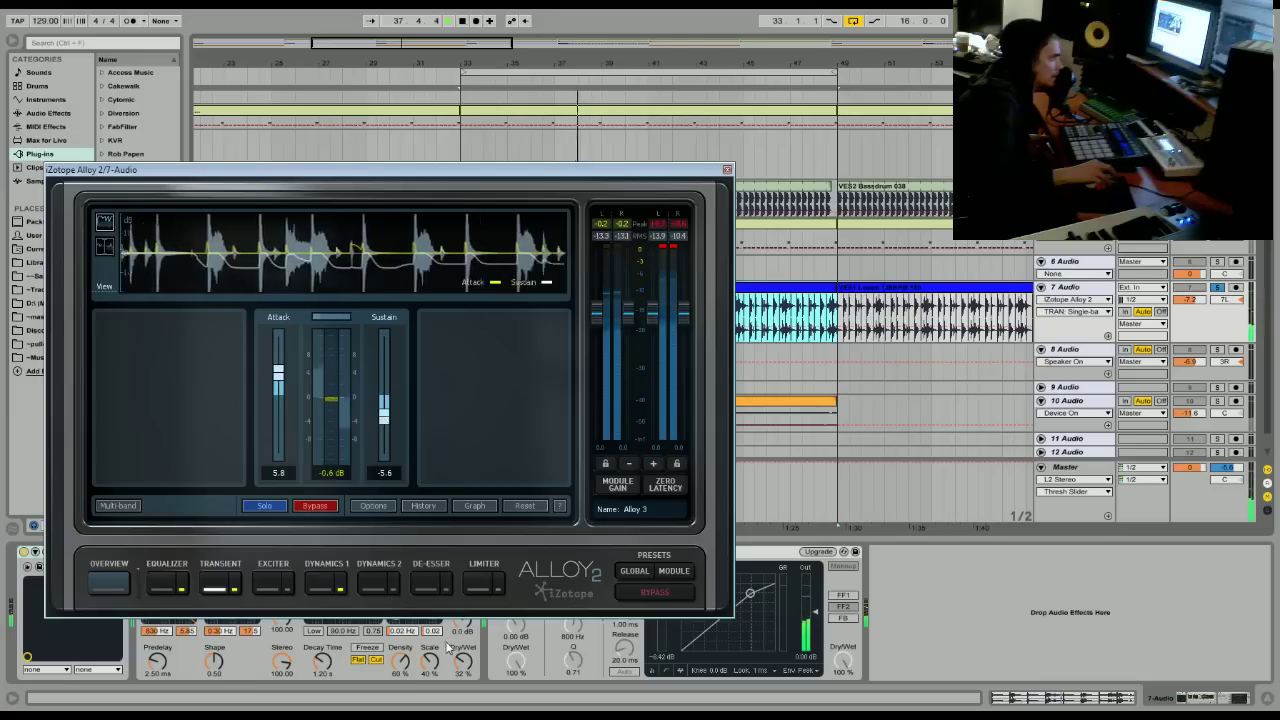
left_click_drag(466, 677, 466, 690)
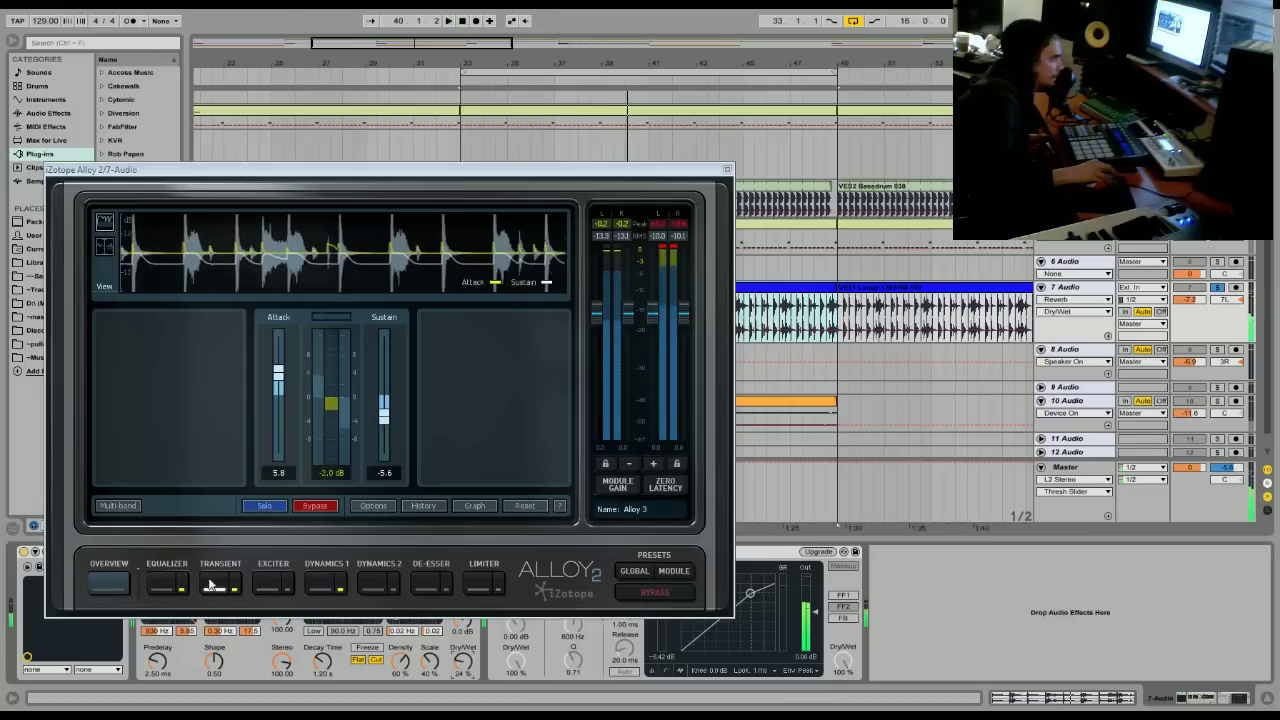
Change the filter type of Equalizer band 1 to a brickwall highpass.
left_click(167, 588)
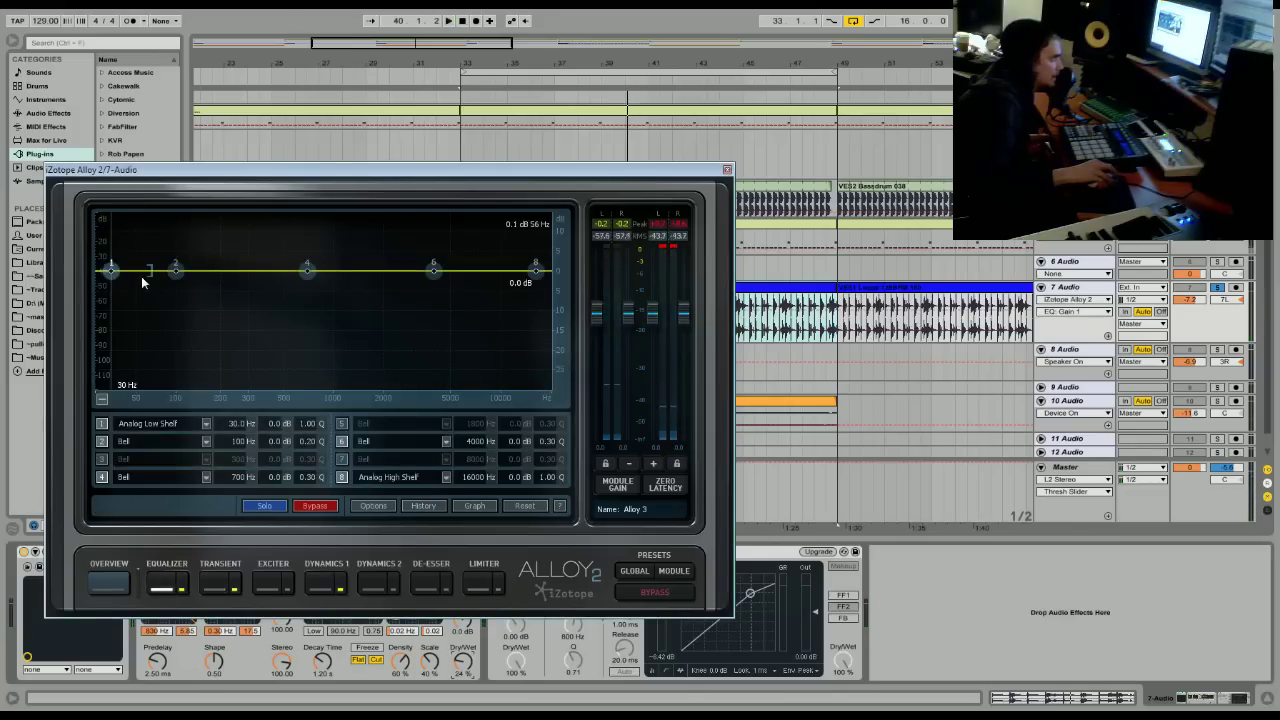
left_click(141, 425)
mouse_move(150, 385)
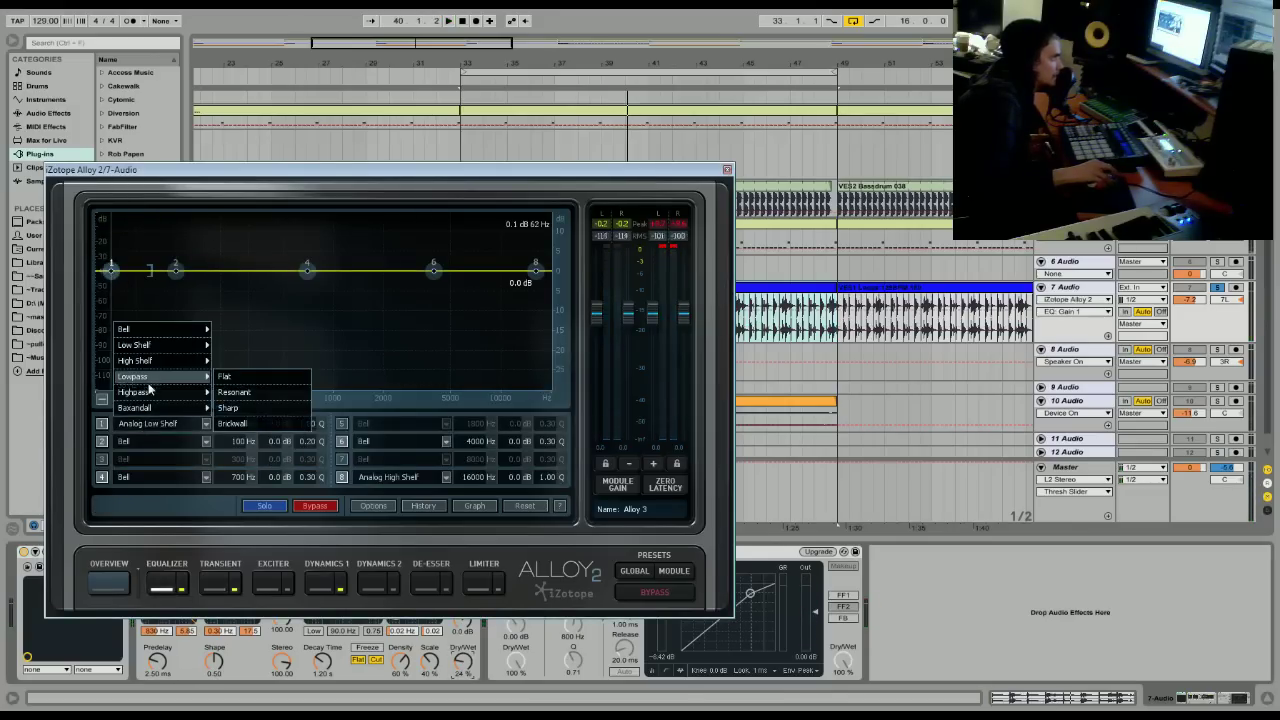
left_click(240, 439)
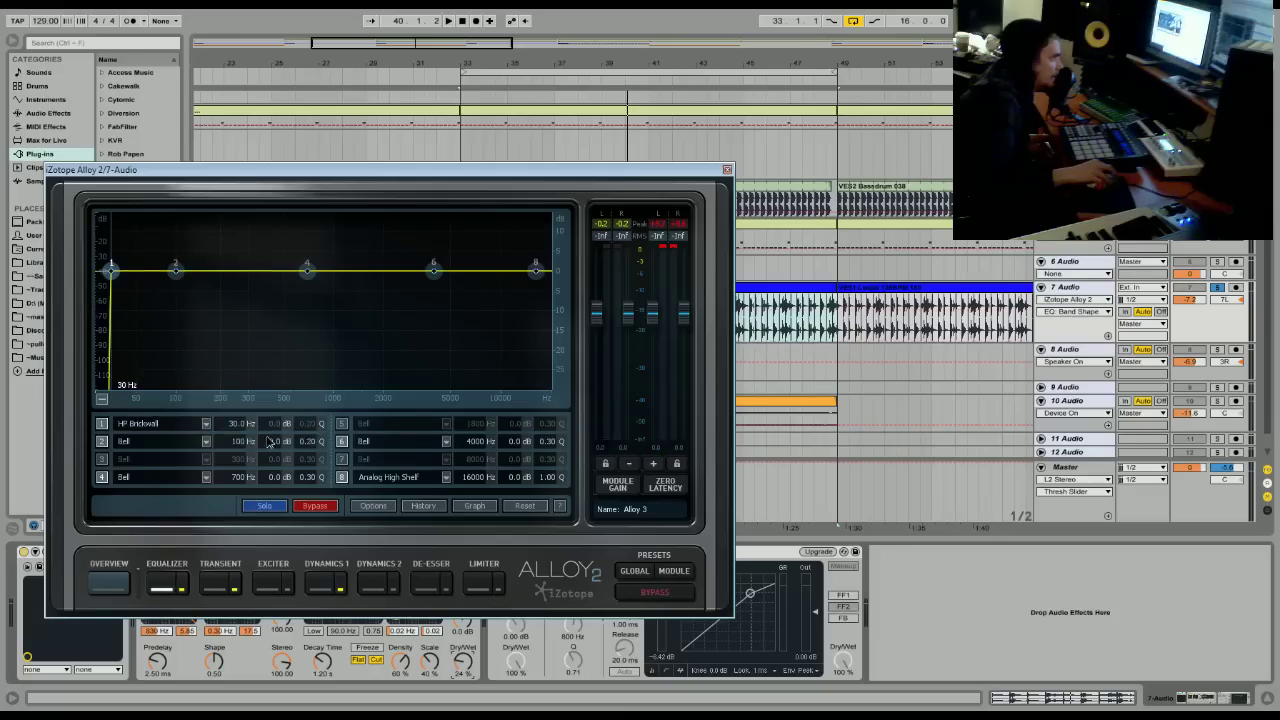
Audition different cutoffs for the brickwall highpass and set its frequency to about 99 Hz.
key("space")
left_click_drag(112, 272, 165, 280)
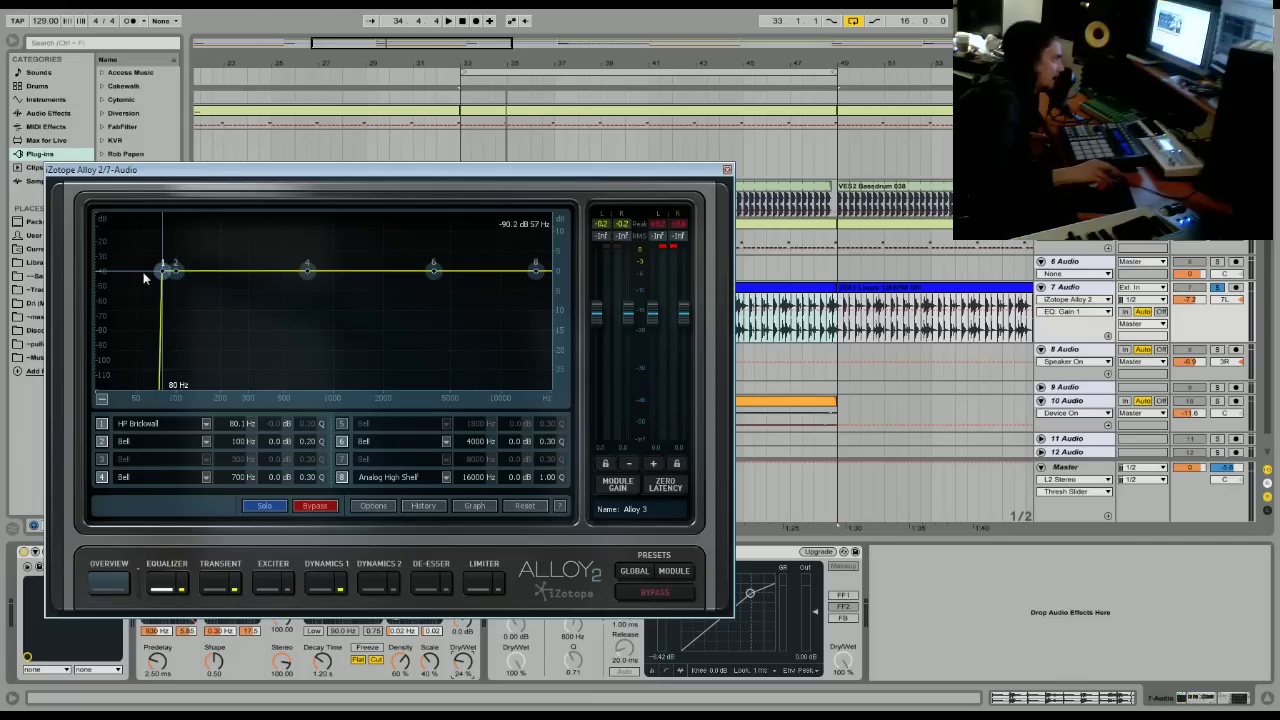
left_click_drag(143, 277, 131, 279)
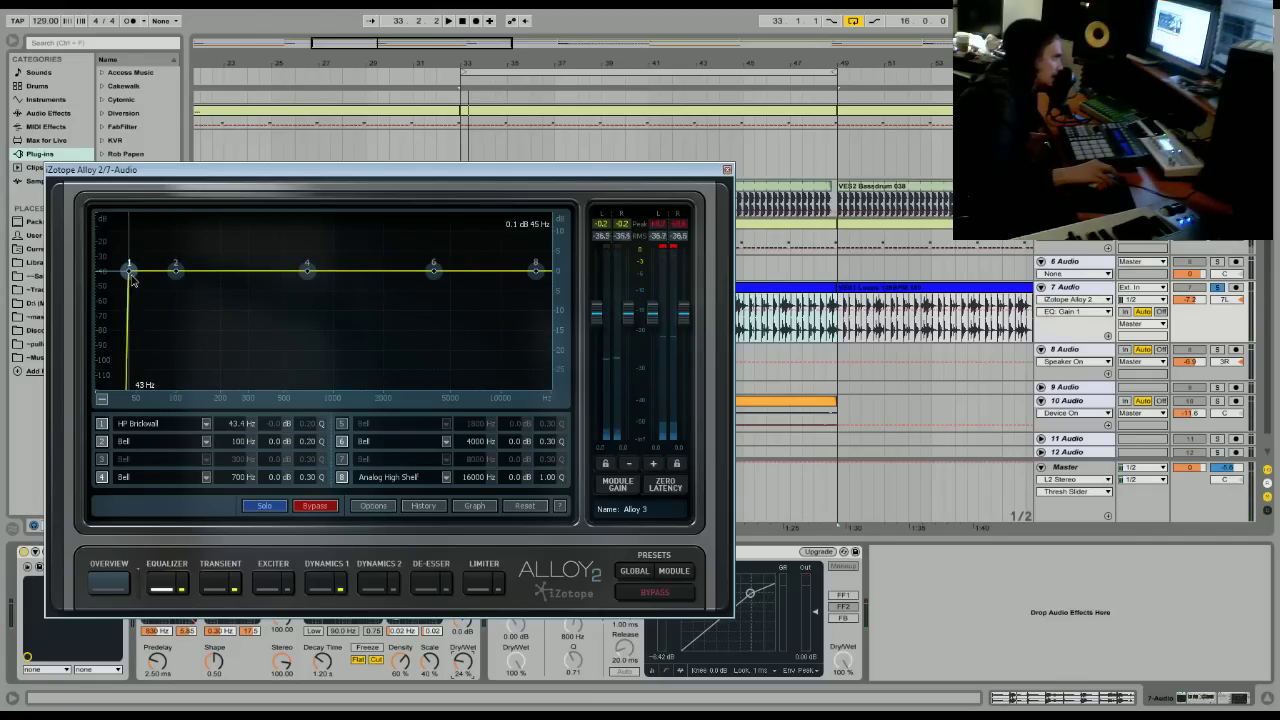
left_click_drag(125, 283, 173, 300)
key("space")
key("space")
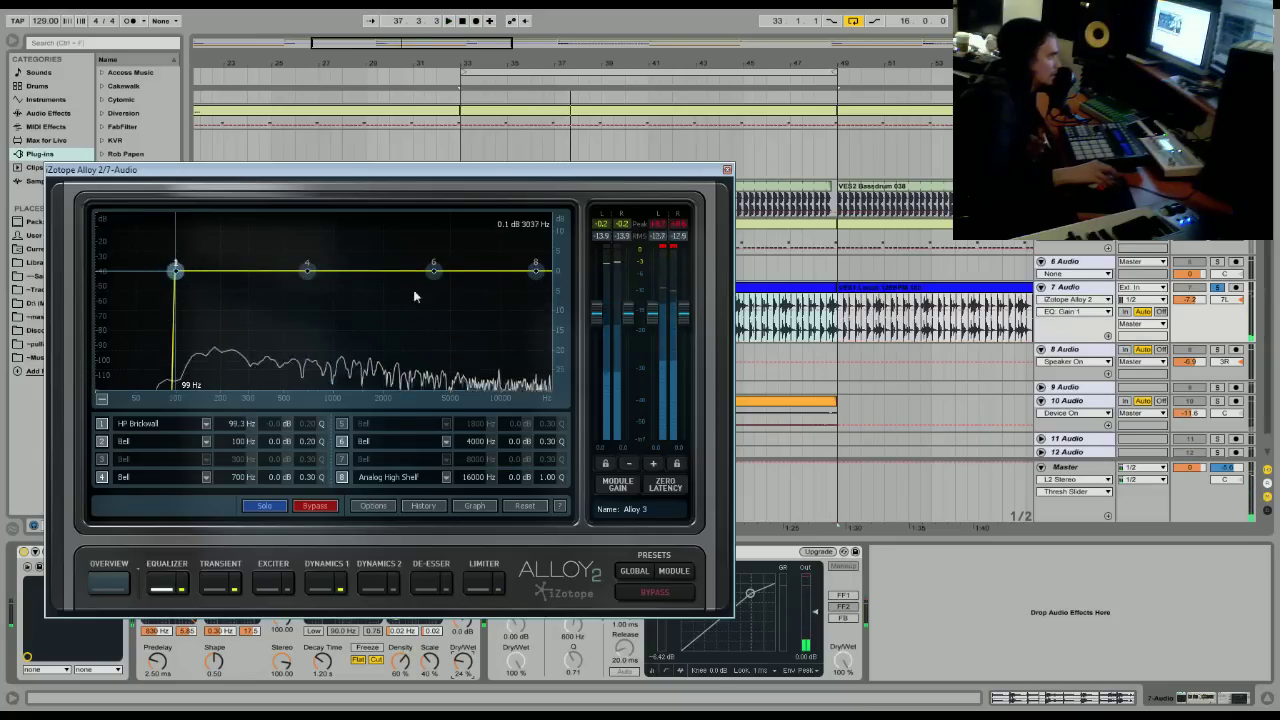
Move Equalizer band 4 to about 117 Hz with a cut of about -22.2 dB and a Q of 0.94 and audition it.
left_click_drag(307, 271, 187, 364)
key("space")
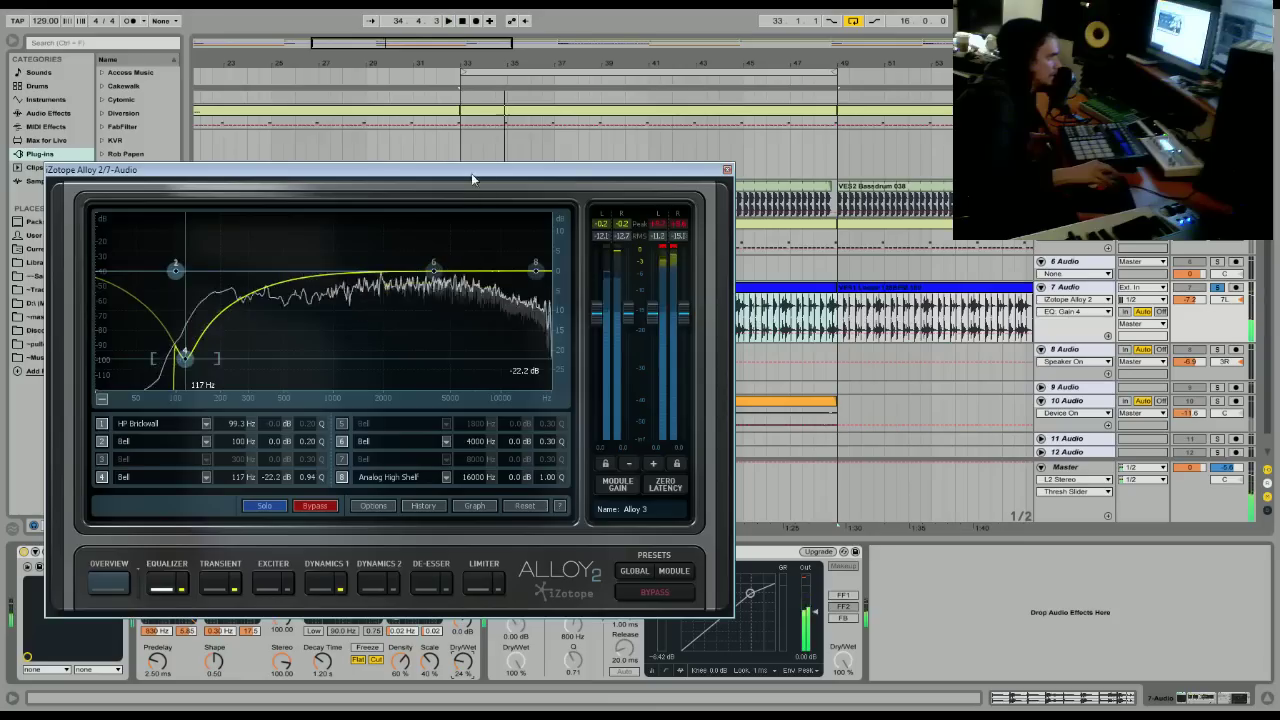
Enable multiband mode in Dynamics 1 and set band 1's compressor to a 5.1:1 ratio with a -130 dB threshold.
left_click(218, 587)
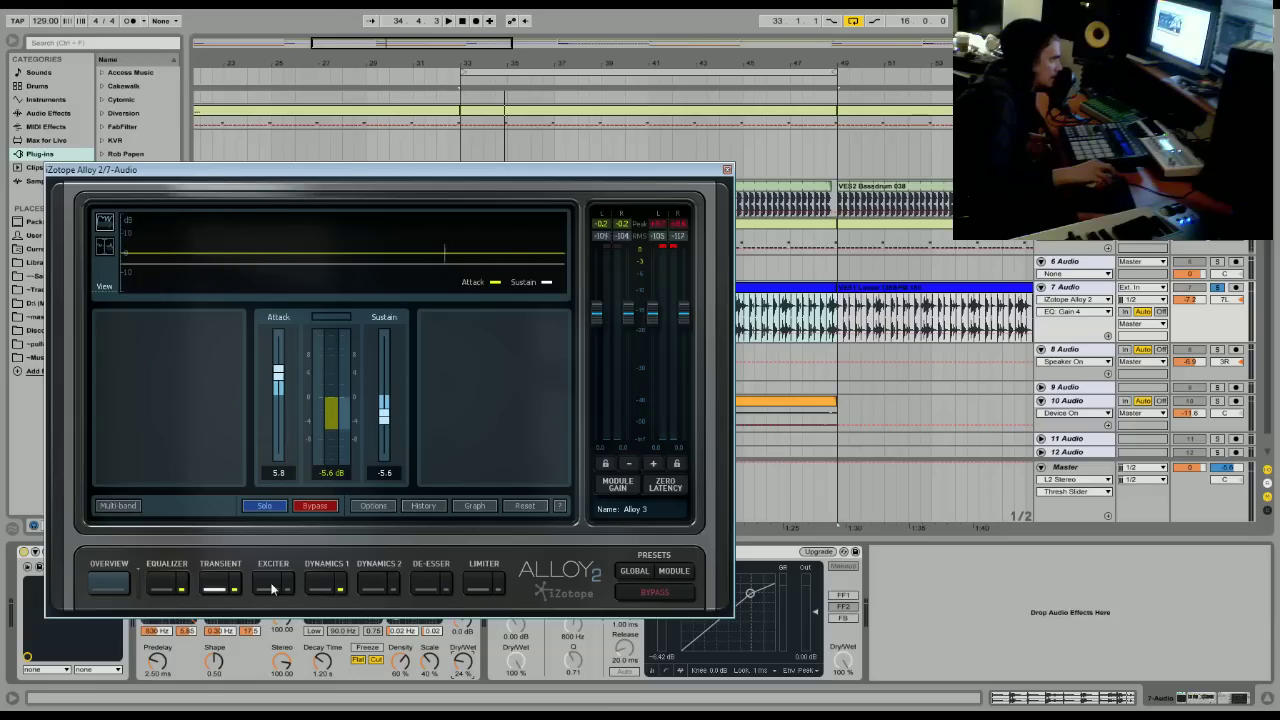
left_click(322, 587)
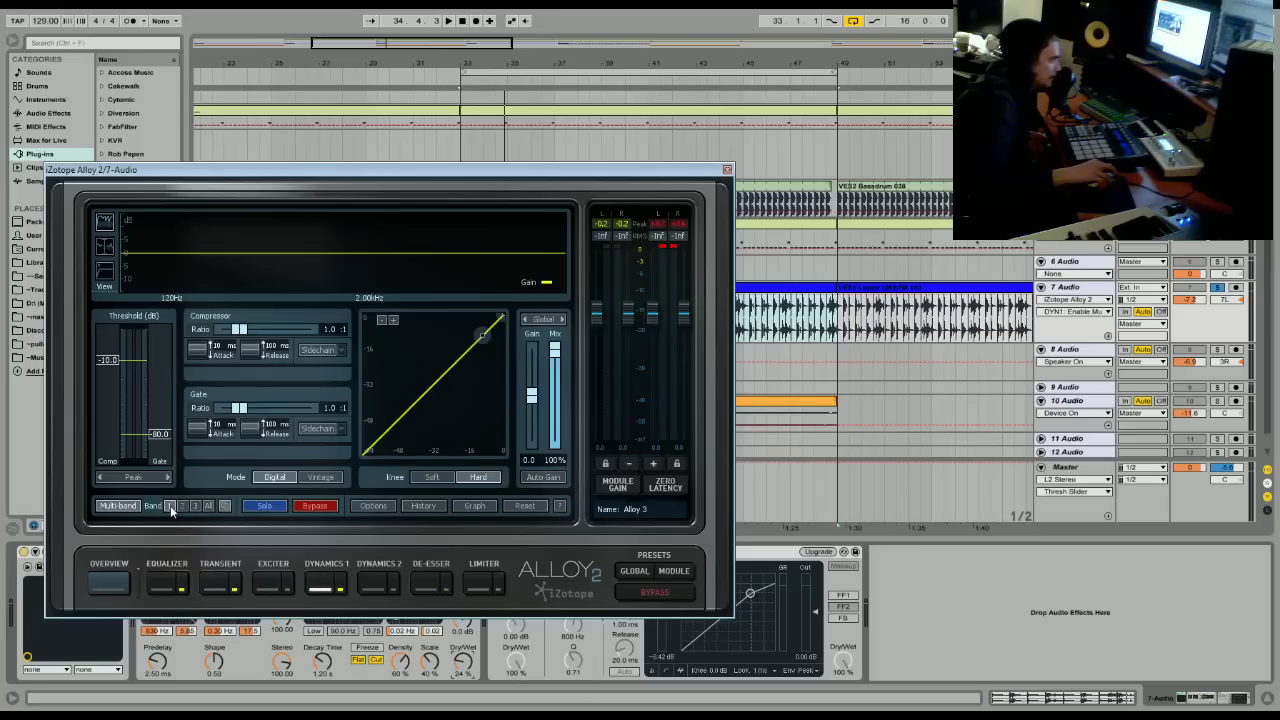
key("space")
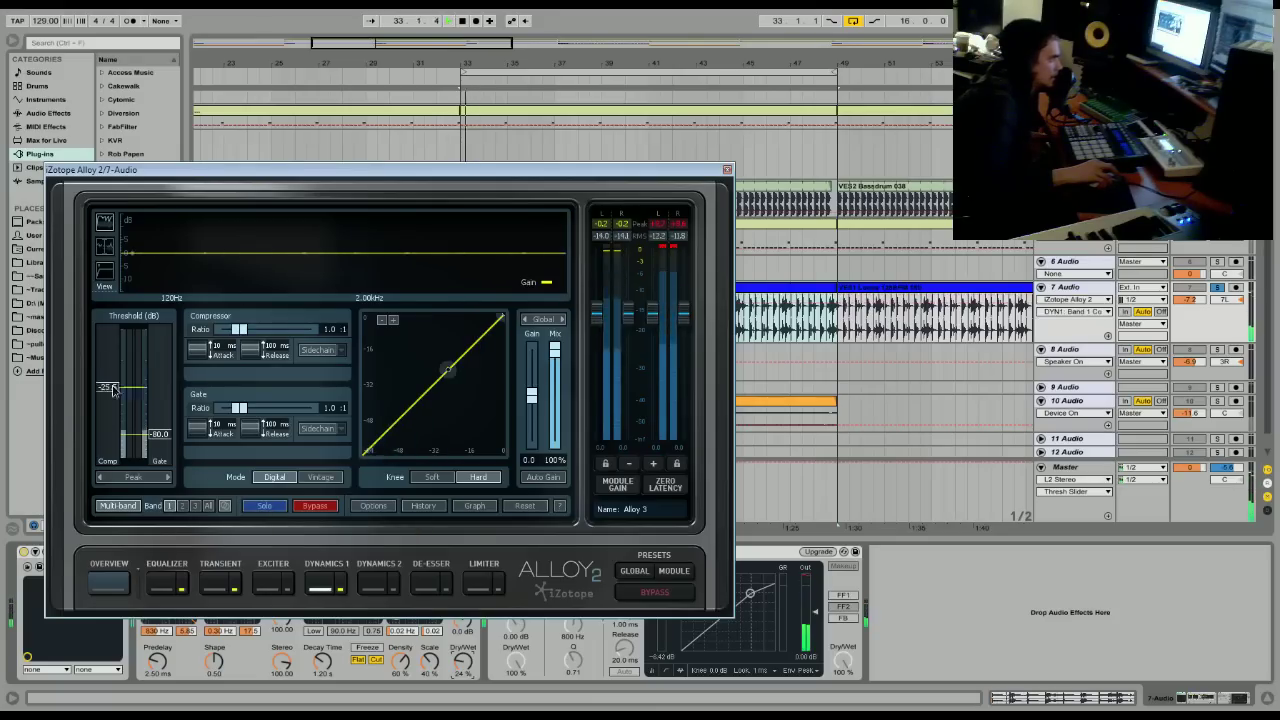
left_click_drag(113, 437, 113, 410)
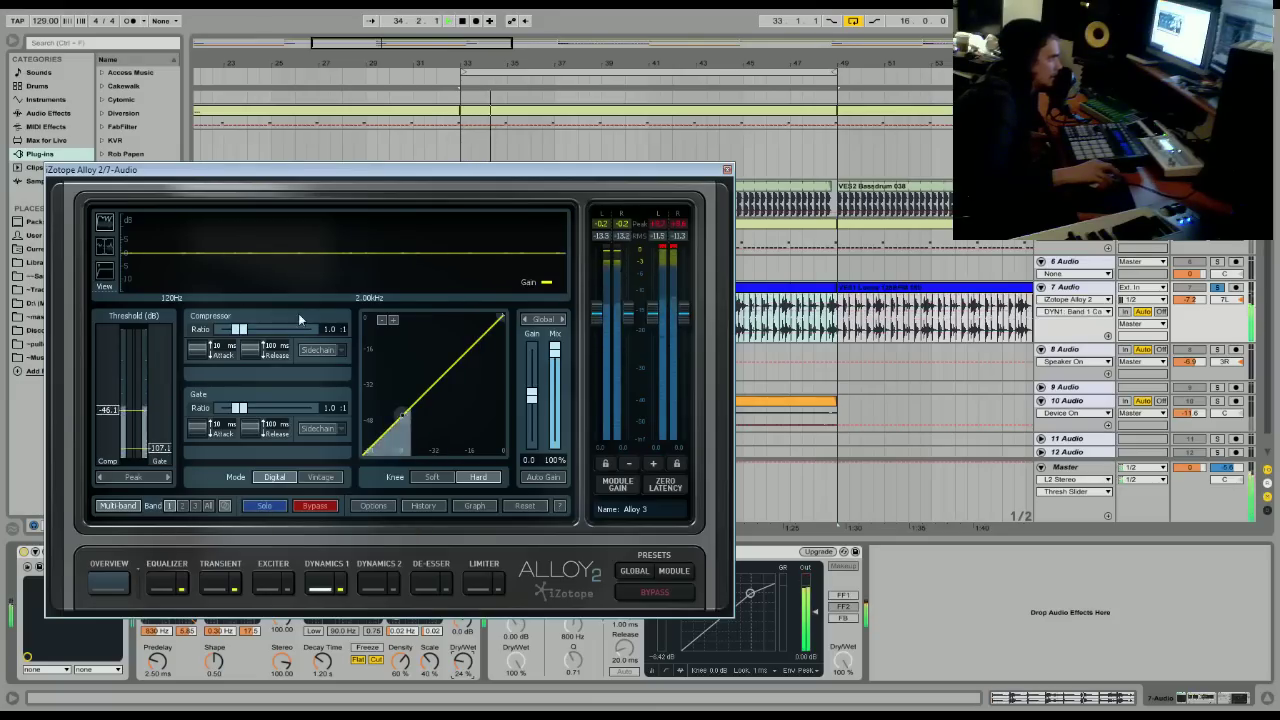
left_click_drag(240, 329, 273, 329)
key("space")
left_click_drag(113, 410, 117, 473)
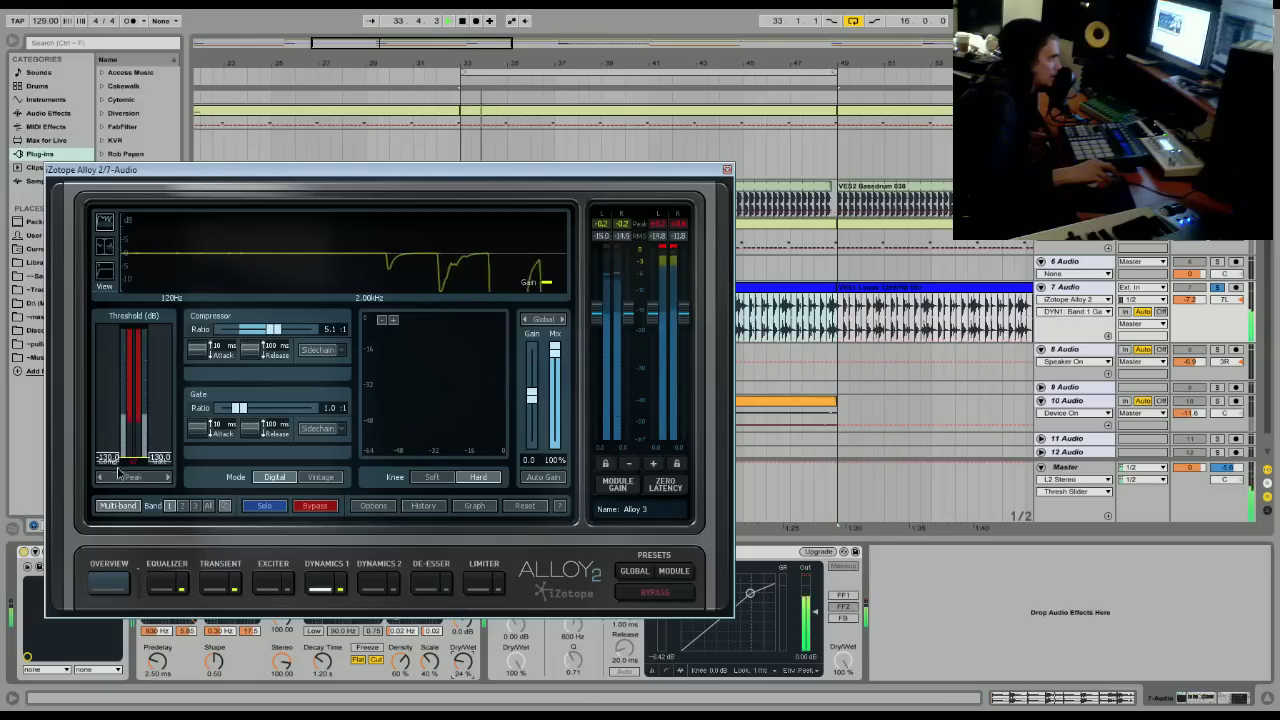
Show all Dynamics 1 bands and set band 2's compressor to a ratio of about 2.2:1 and a -6.0 dB threshold.
left_click(212, 507)
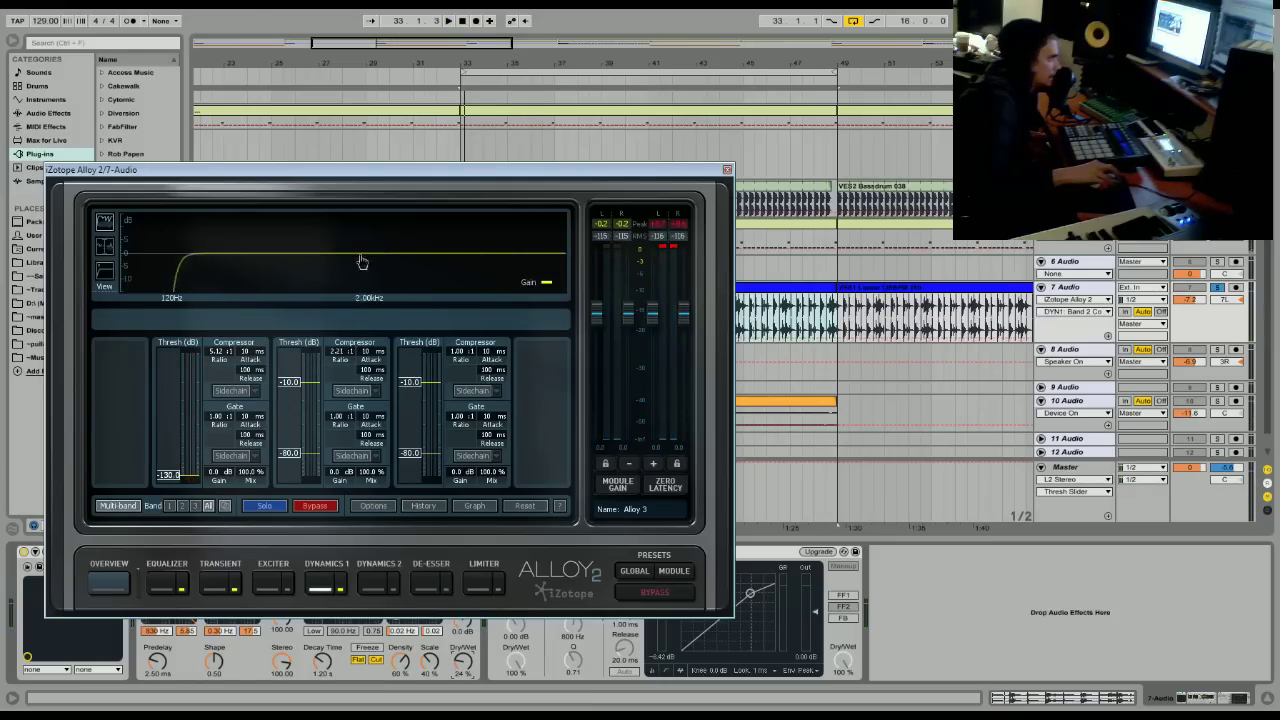
key("space")
left_click_drag(291, 451, 288, 380)
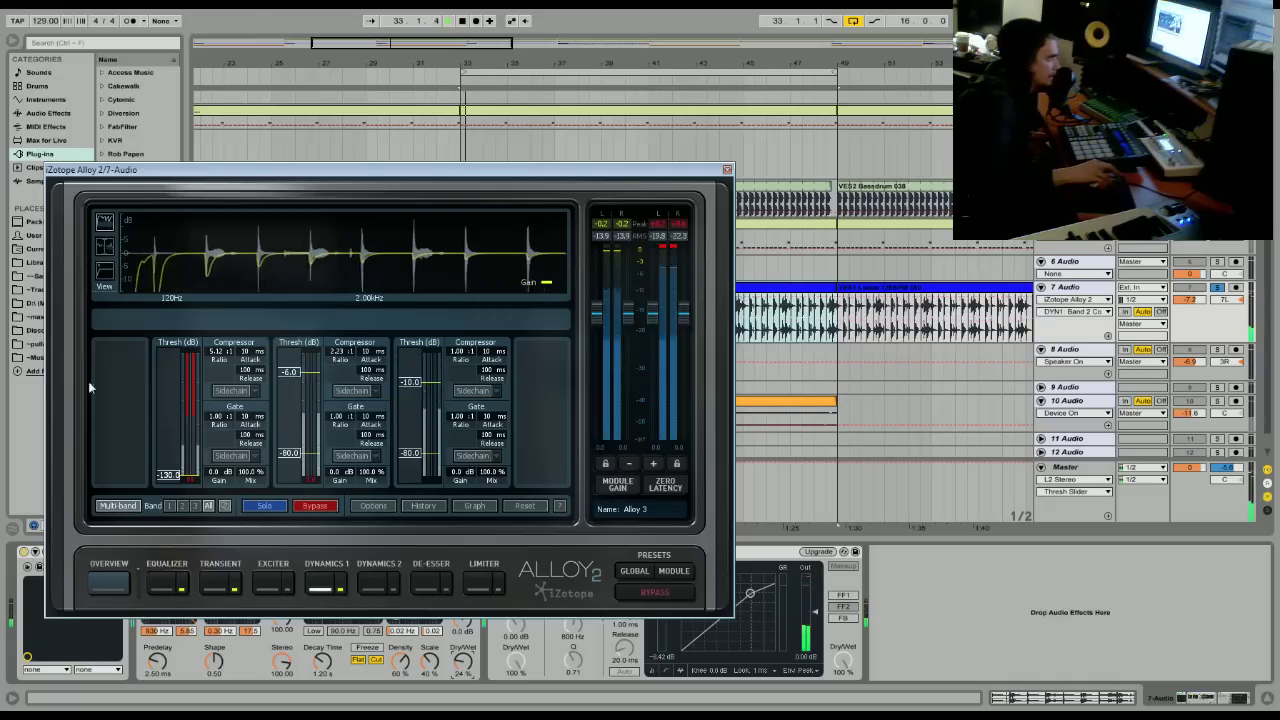
key("space")
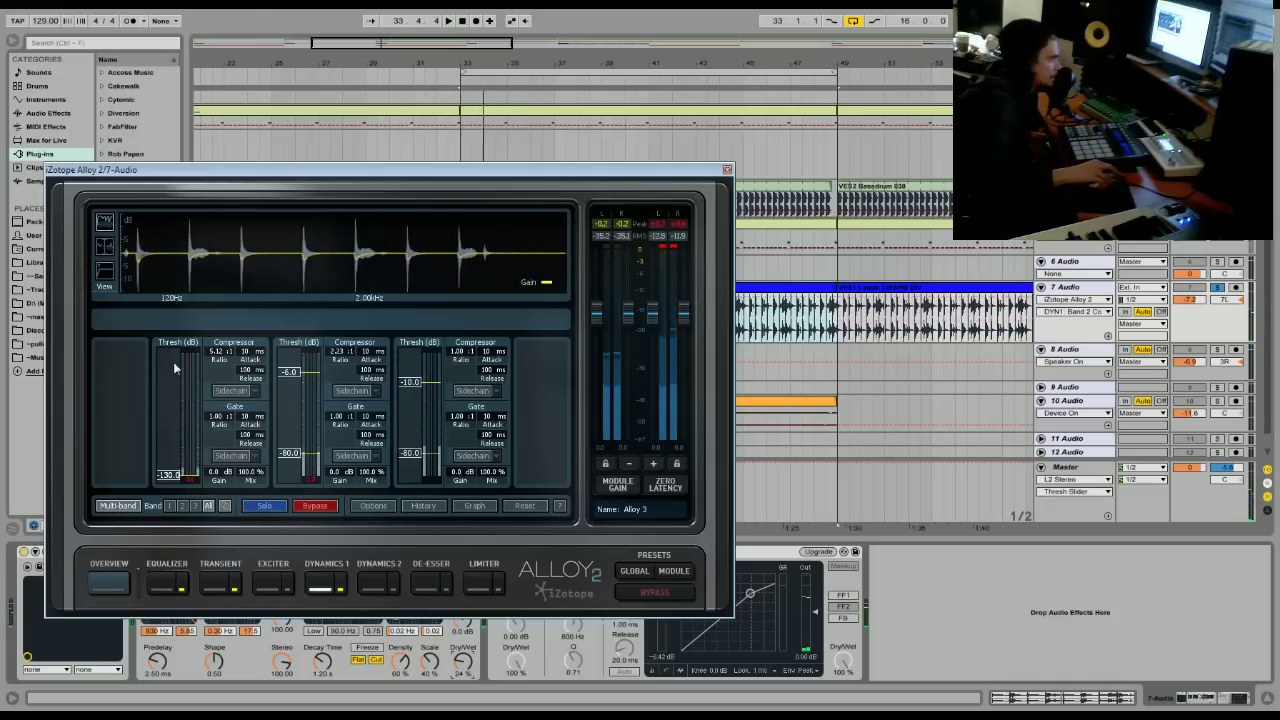
Switch Dynamics 1 to Vintage mode and set band 1's compressor attack to 2.7 ms.
left_click(193, 462)
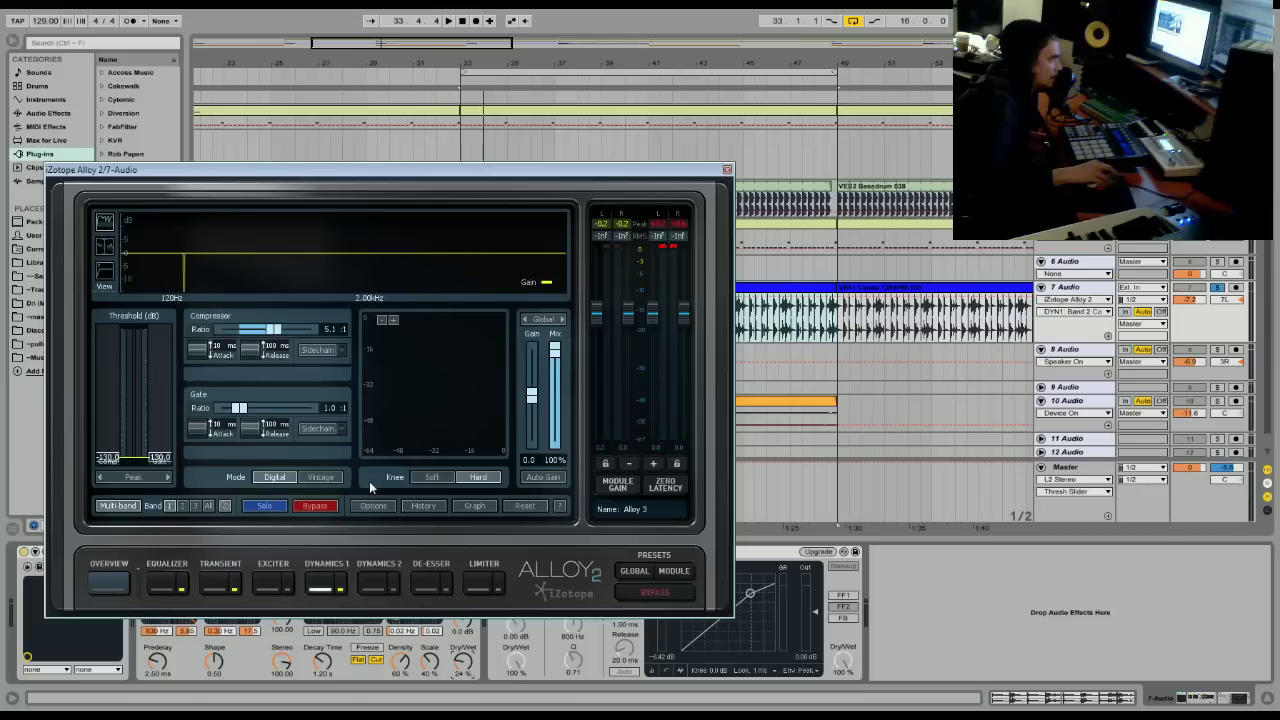
key("space")
left_click(322, 477)
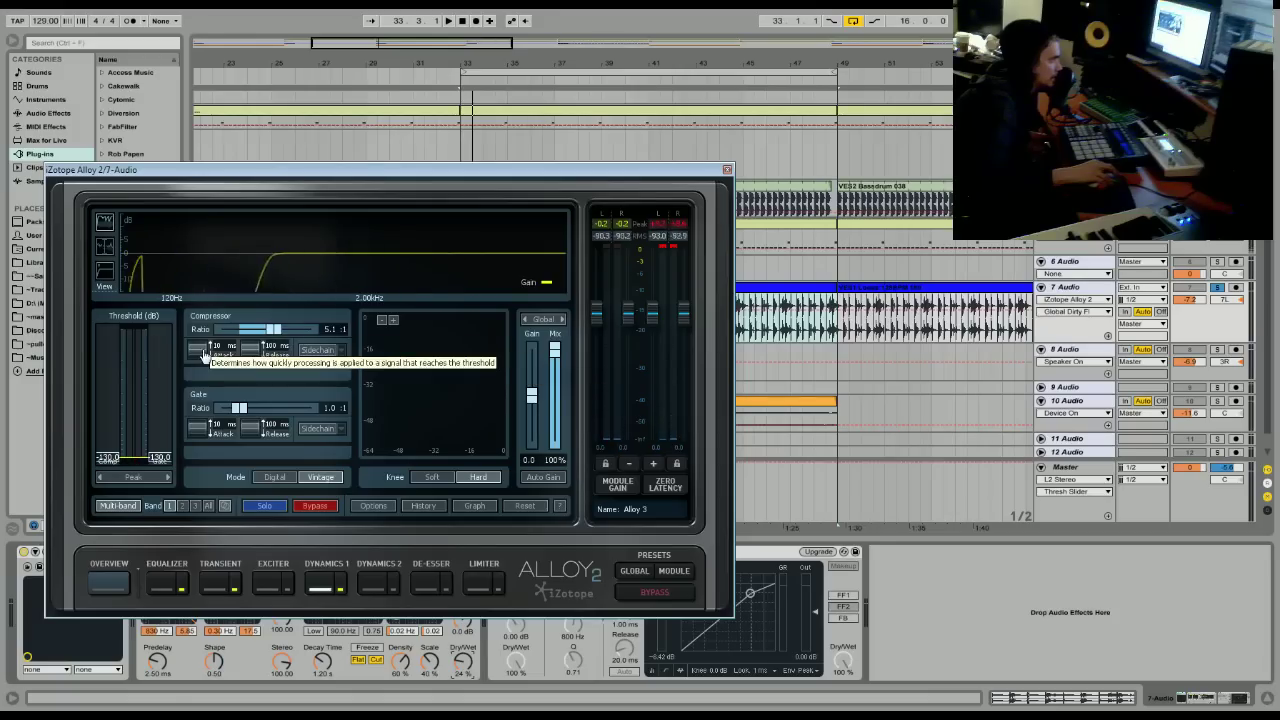
left_click_drag(201, 356, 203, 350)
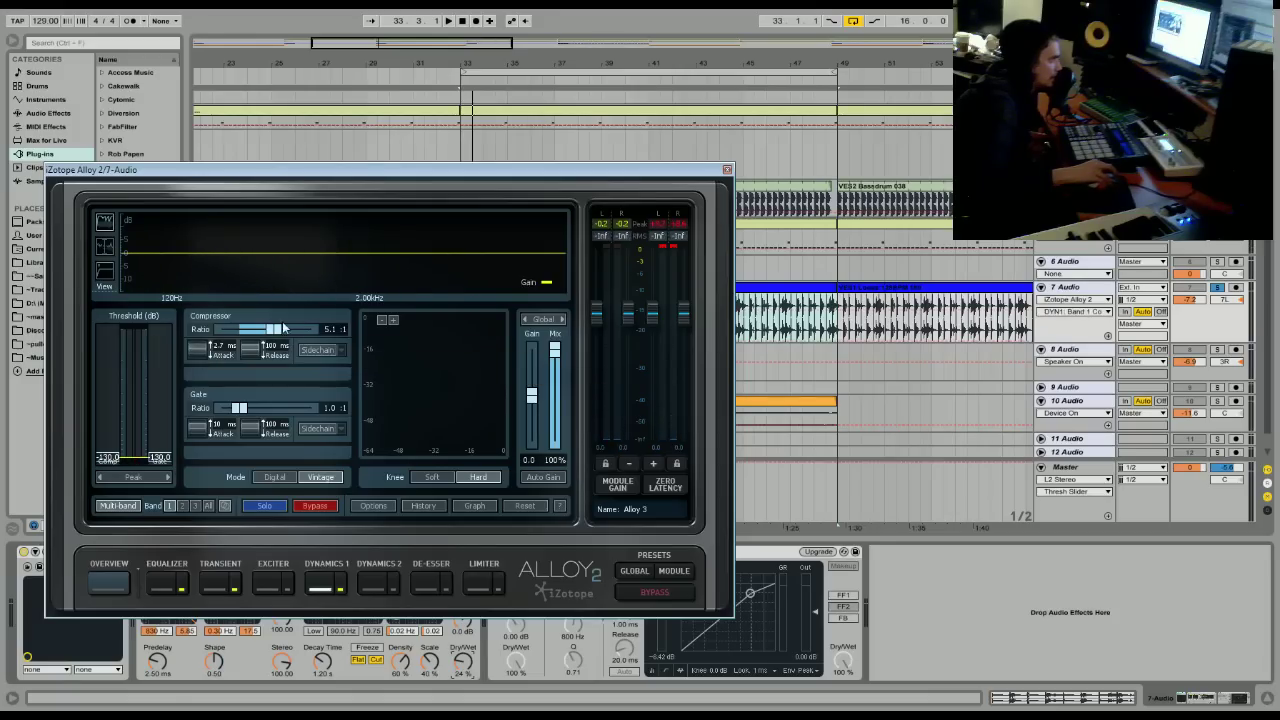
Play the loop and ease Equalizer band 4 to a cut of about -1.5 dB at about 92.5 Hz.
key("space")
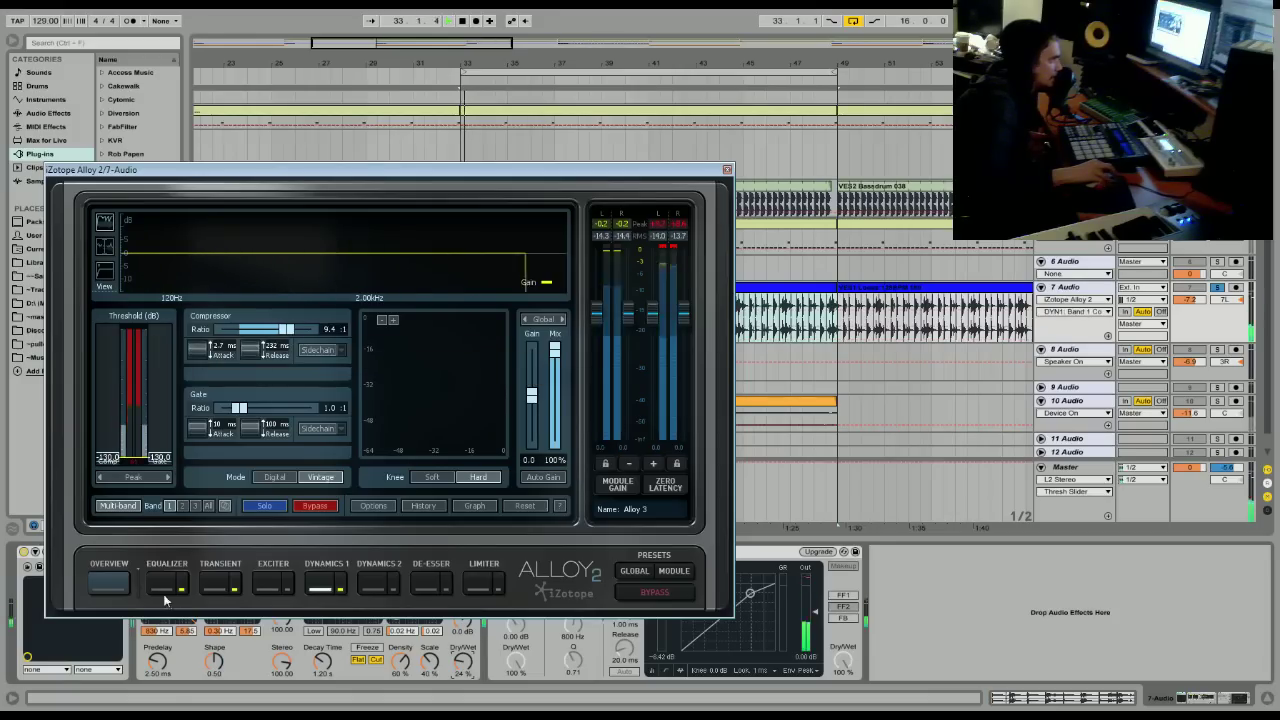
left_click(162, 590)
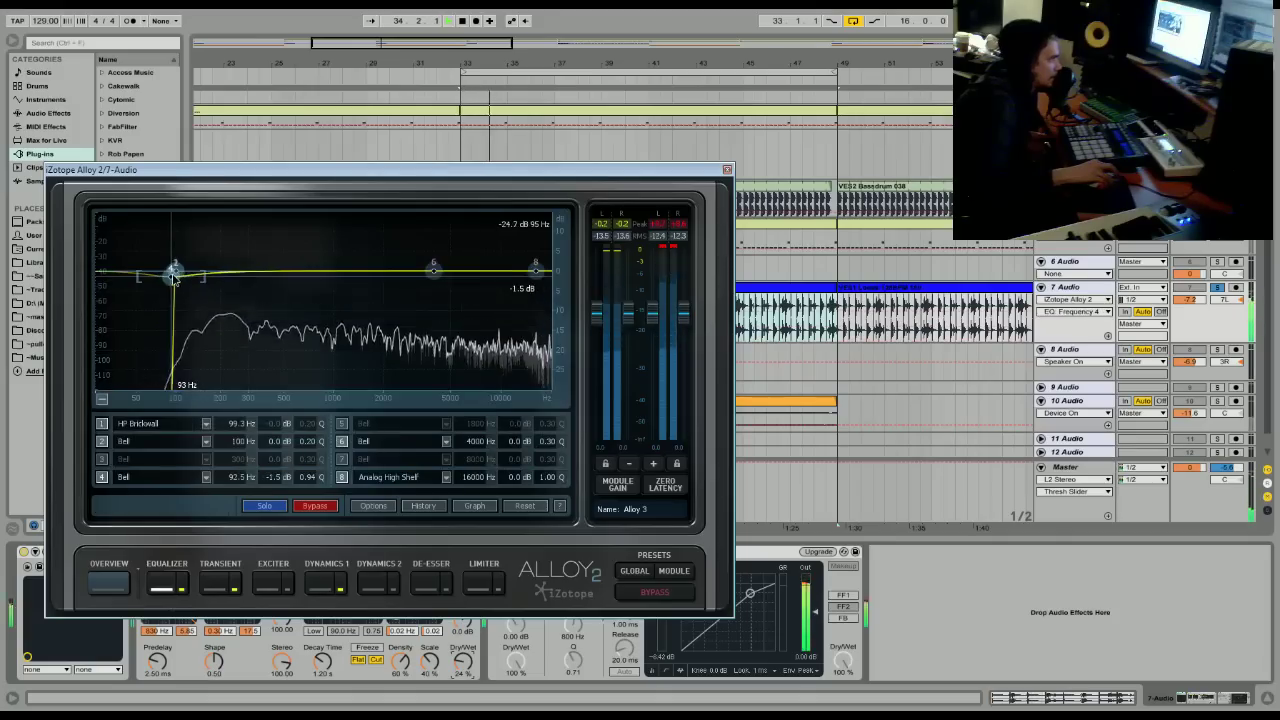
Set Dynamics 1 band 1's compressor to a 30:1 ratio, a threshold of about -49.3 dB and a soft knee.
left_click(326, 584)
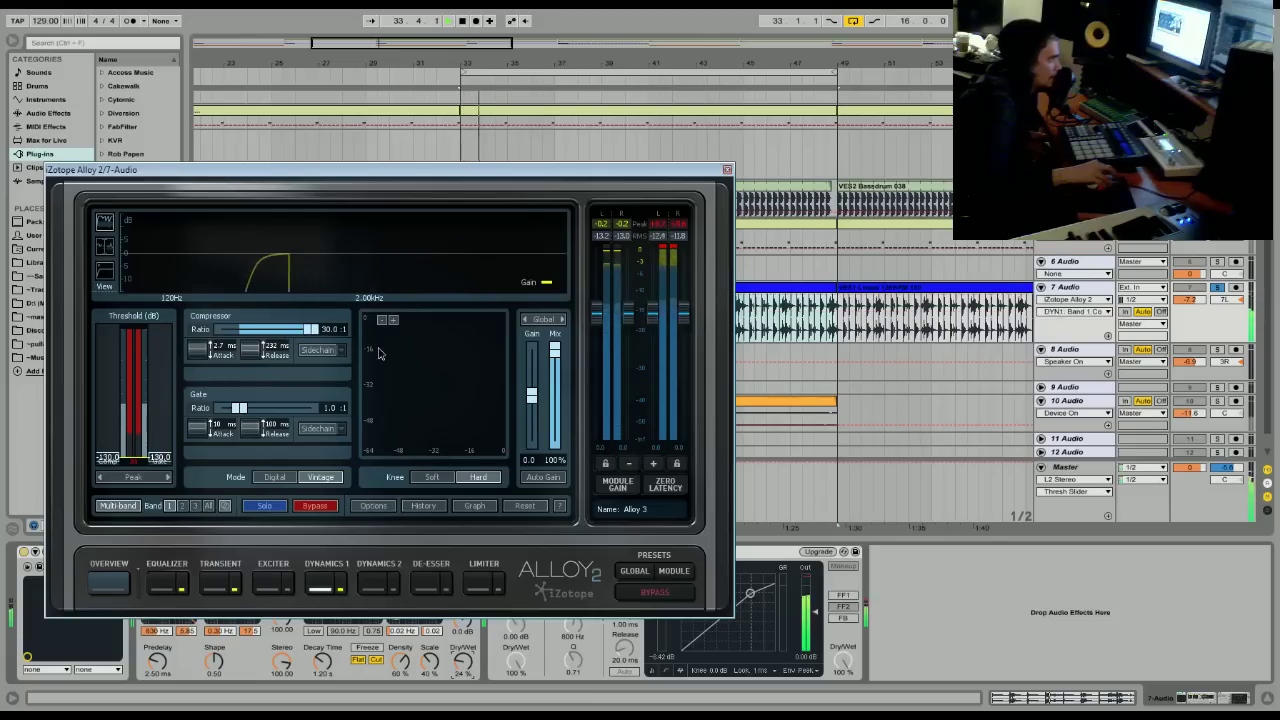
left_click(127, 507)
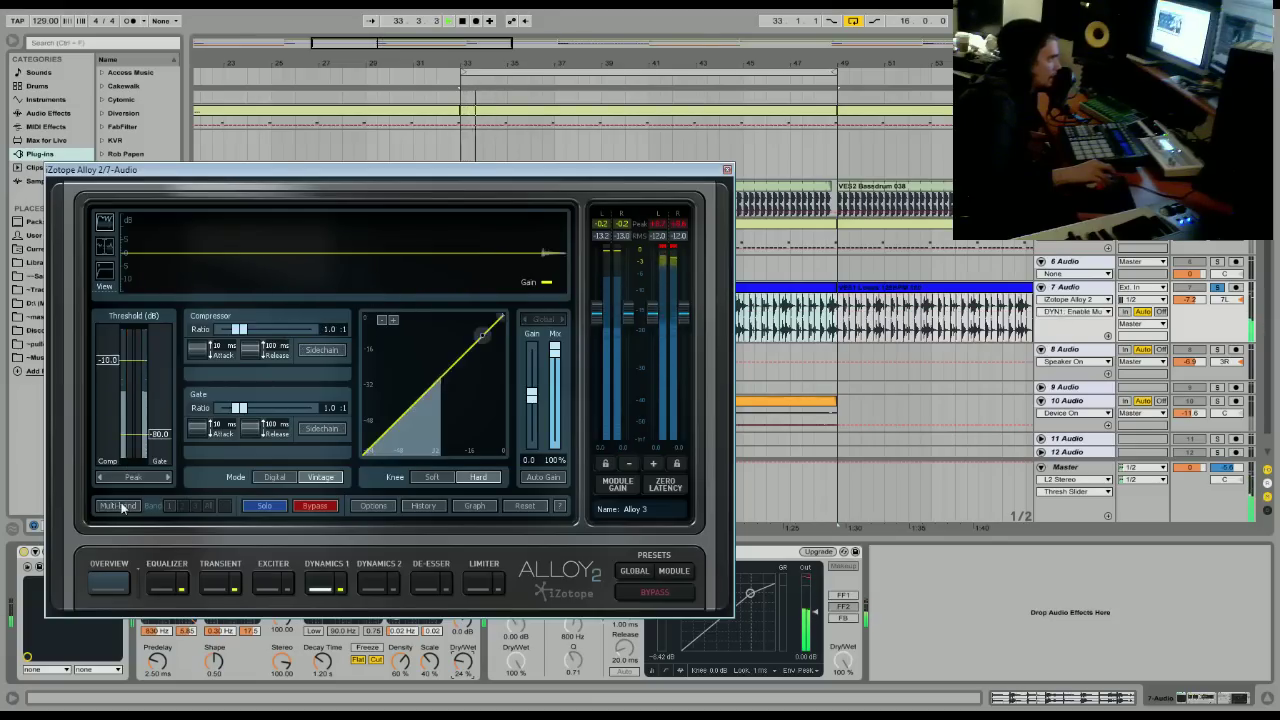
left_click_drag(117, 462, 126, 418)
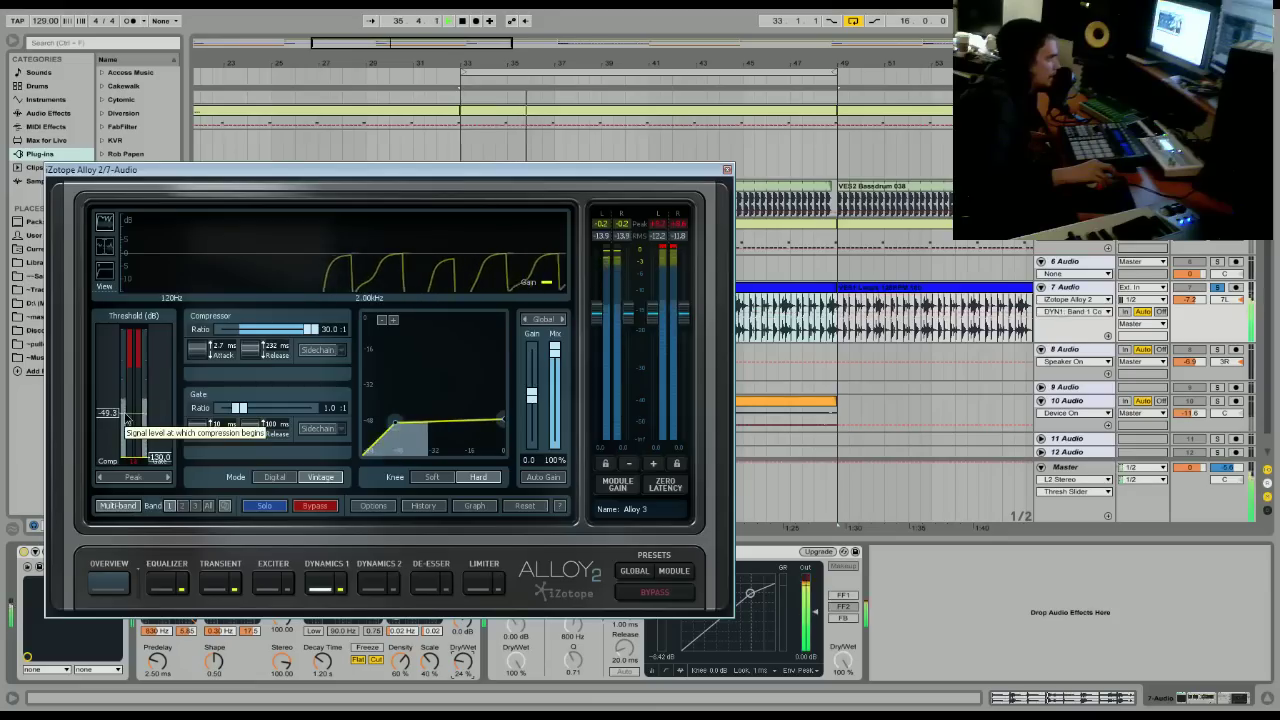
left_click(432, 477)
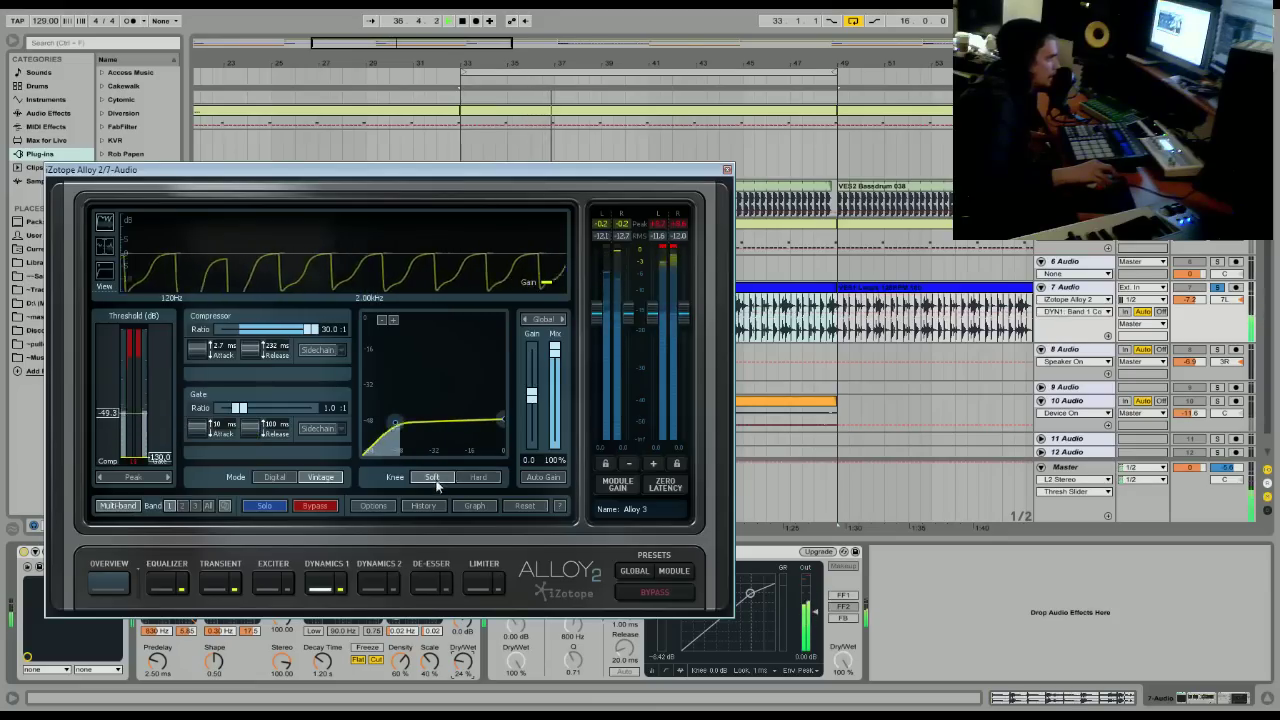
Lower the compressor threshold of Dynamics 1 band 2 to about -15.3 dB.
left_click(182, 506)
left_click_drag(108, 349, 108, 362)
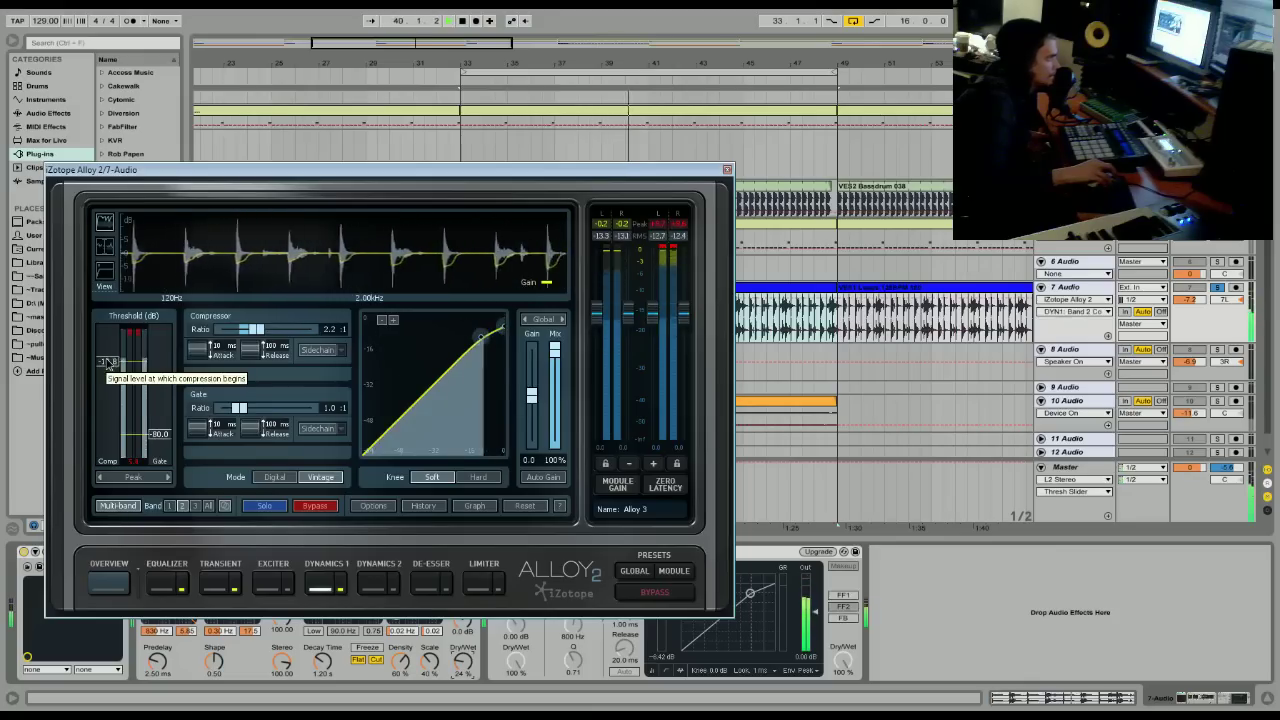
left_click_drag(108, 364, 108, 372)
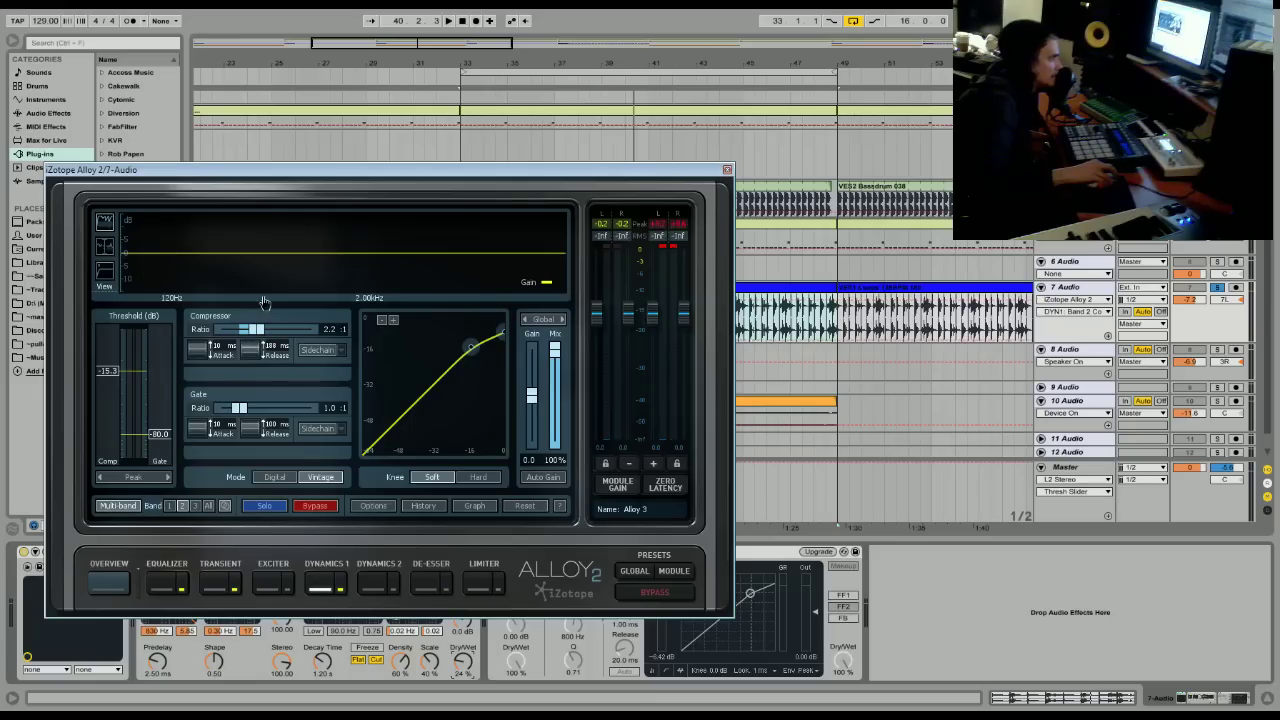
Play the loop, set Dynamics 1 band 2's compressor threshold to about -11.7 dB, and move the plug-in window clear of the lower devices.
key("space")
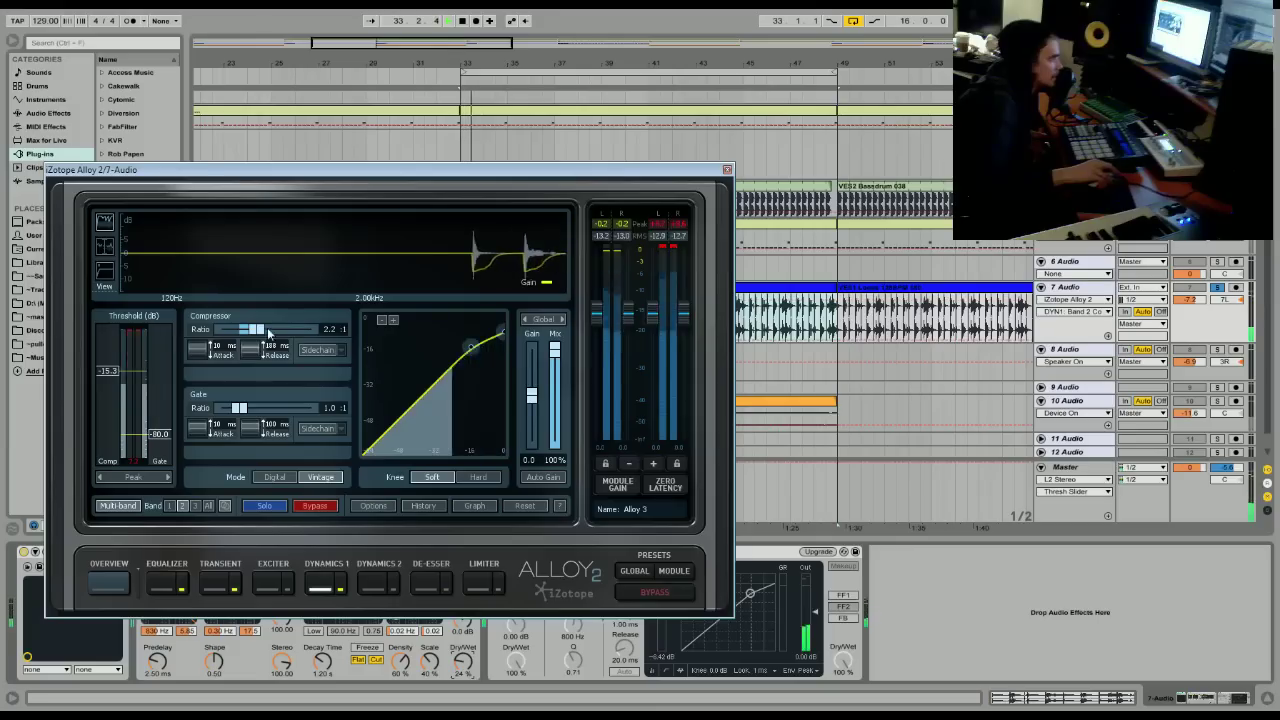
left_click_drag(113, 370, 113, 356)
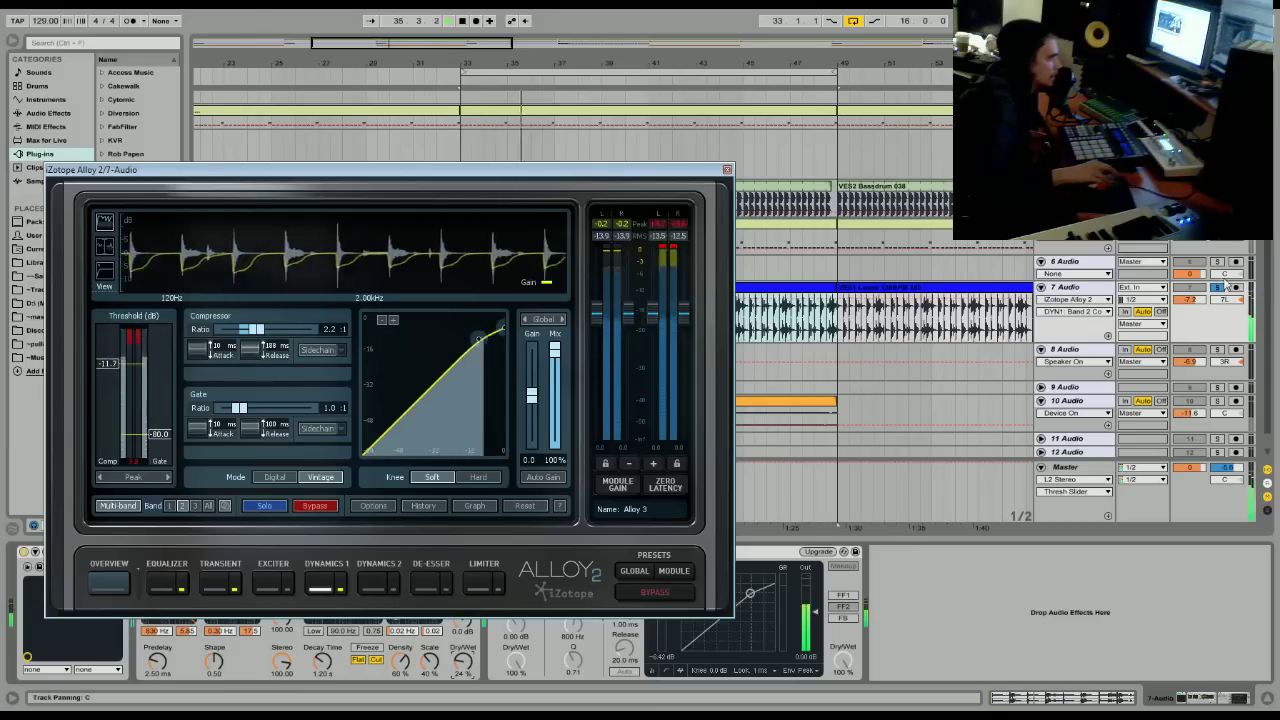
key("space")
left_click_drag(577, 169, 626, 62)
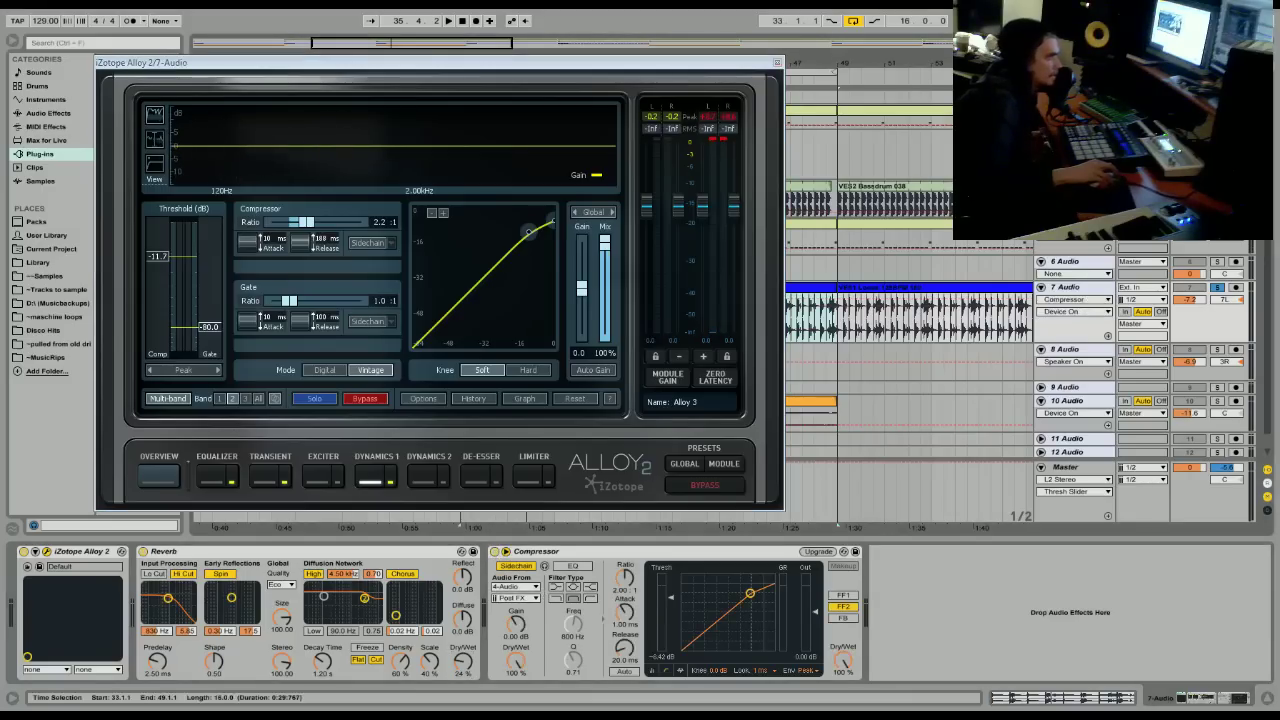
Play the loop with the bass drum, set the delay dry/wet of track 5's Sylenth1 to about 12.38%, and close its window.
left_click(798, 185)
key("space")
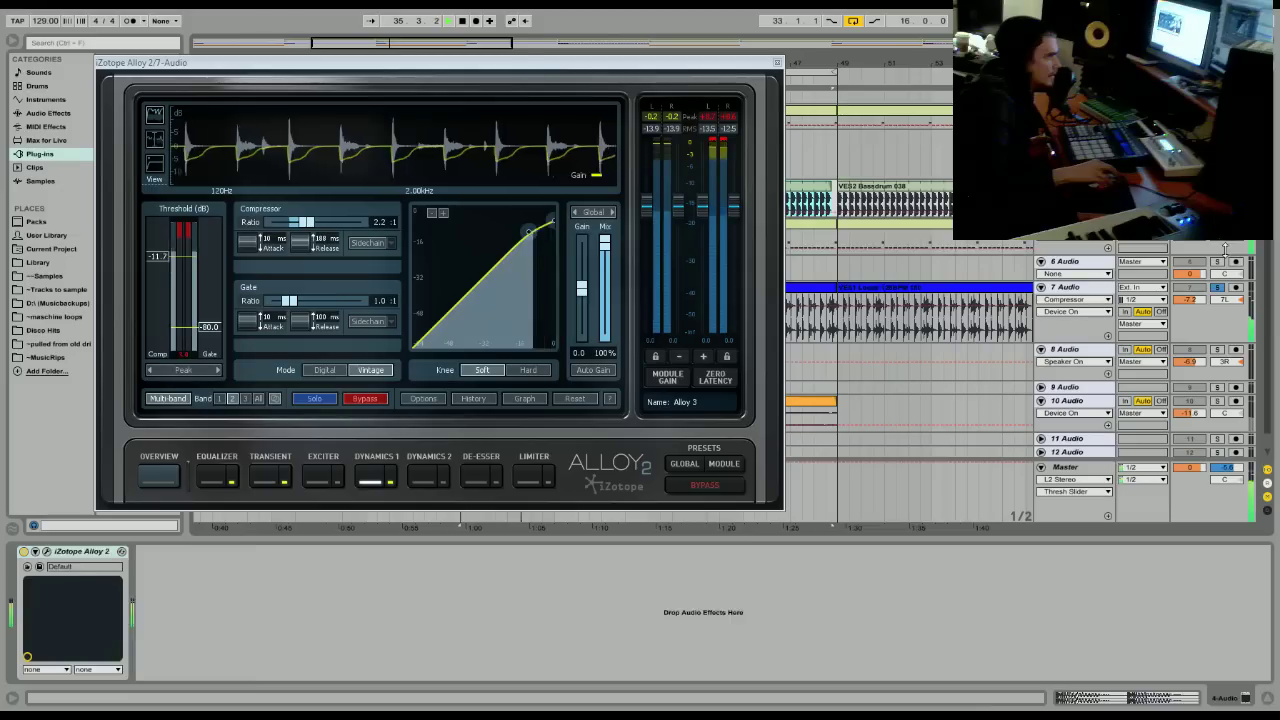
left_click(121, 551)
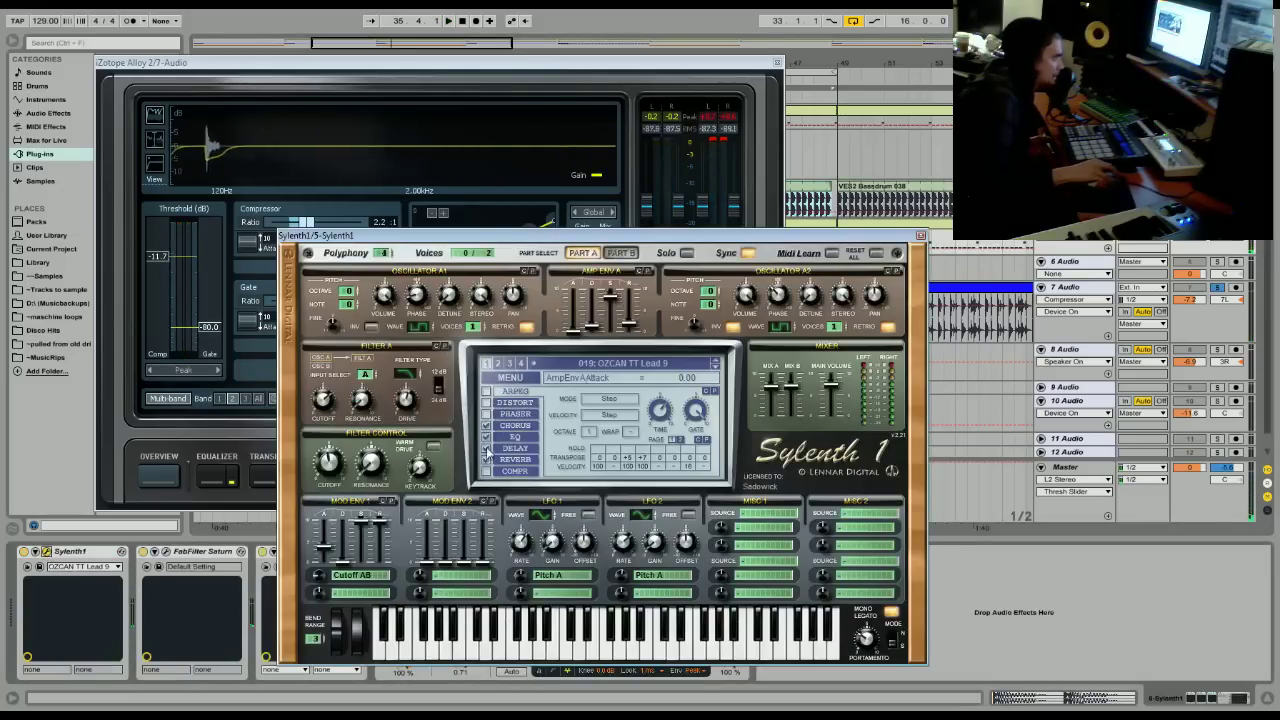
left_click(515, 449)
left_click_drag(703, 455, 689, 495)
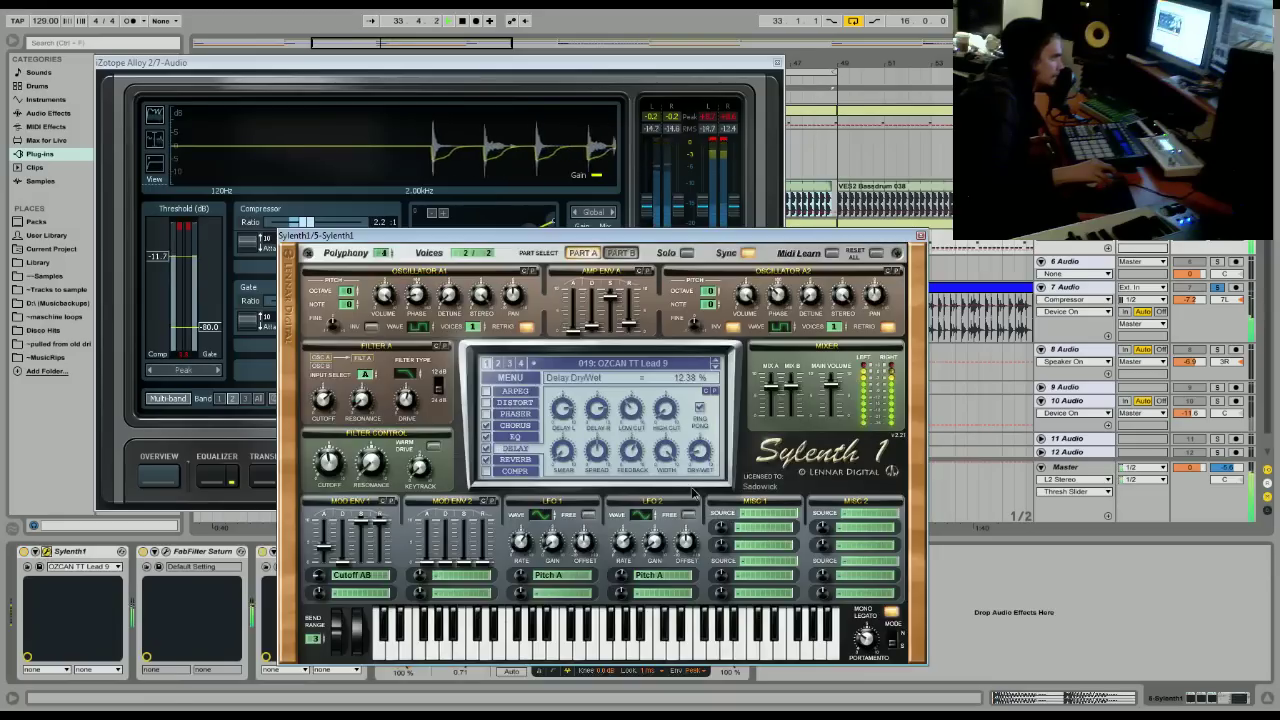
left_click(921, 237)
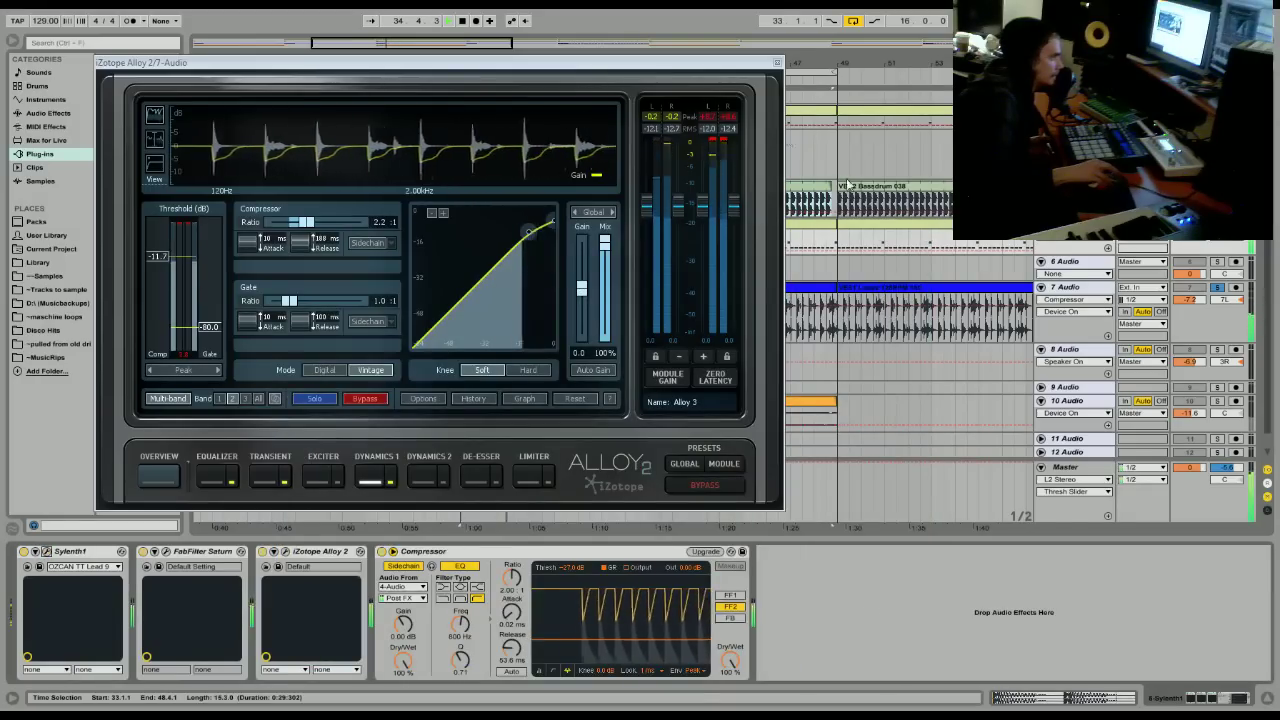
Move the EQ after Dynamics 1 in Alloy 2's signal flow graph and bring up the Dynamics 2 module.
left_click(216, 477)
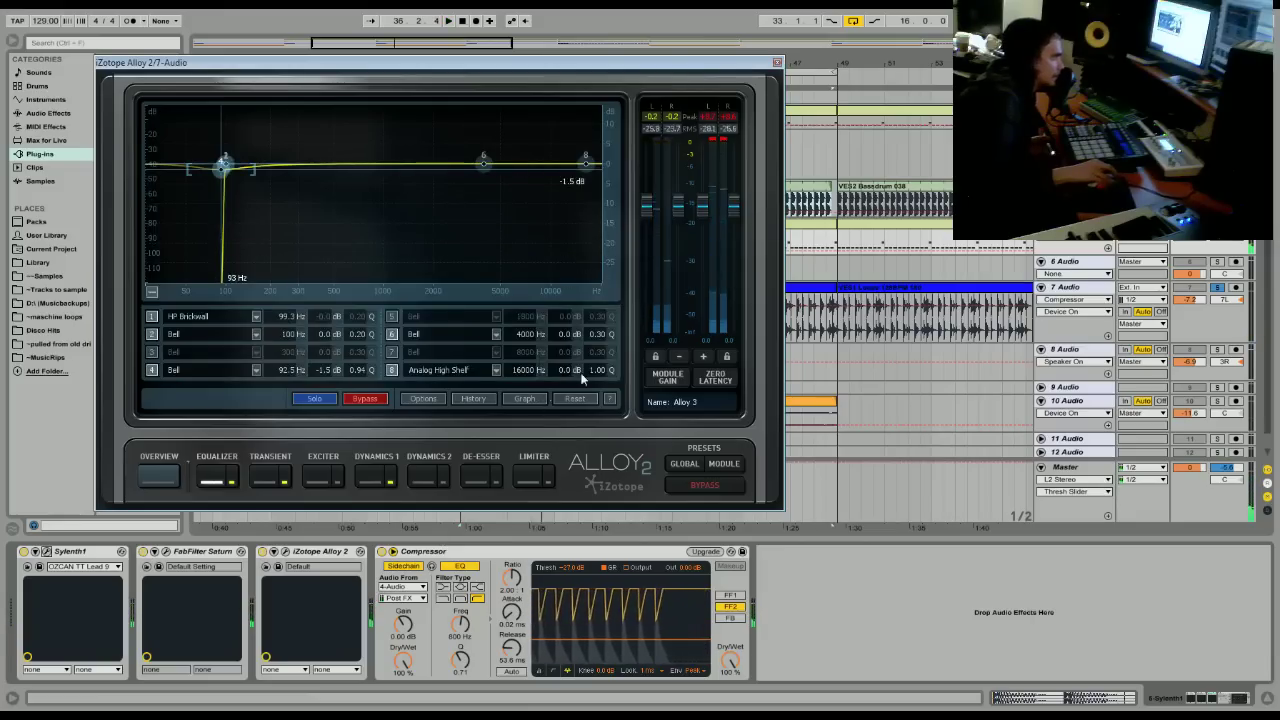
left_click(527, 398)
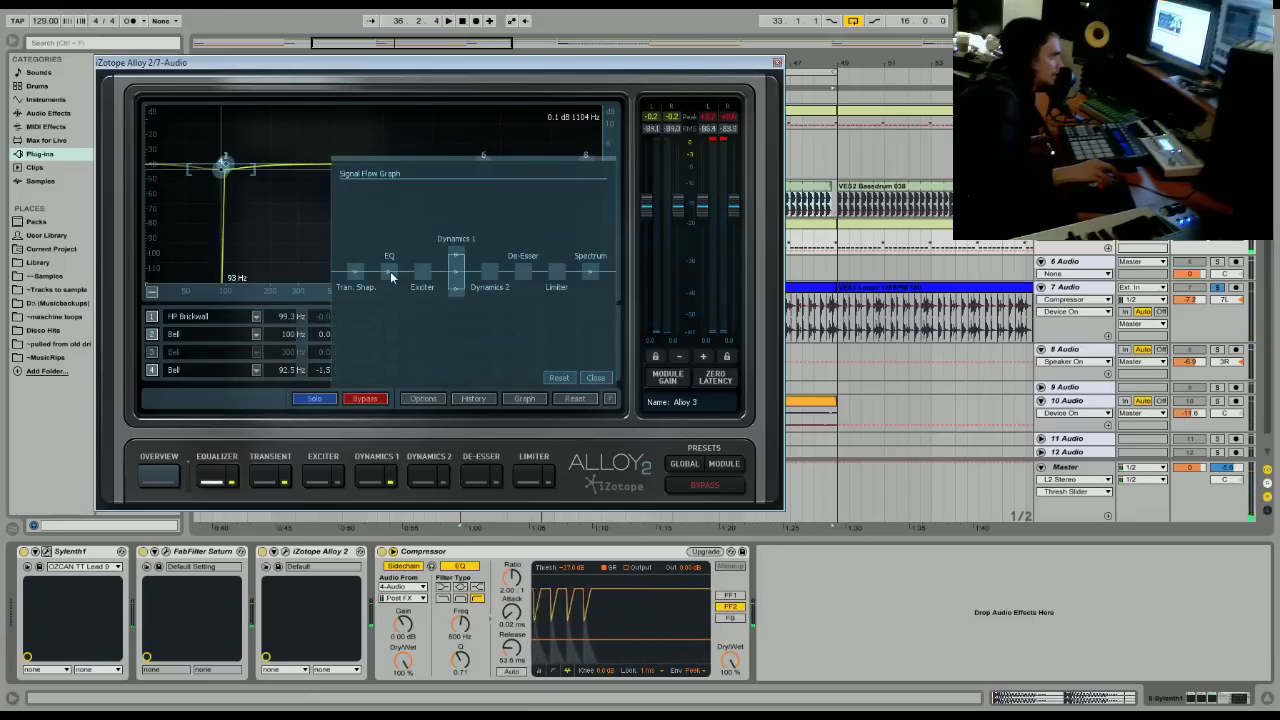
left_click_drag(389, 271, 493, 284)
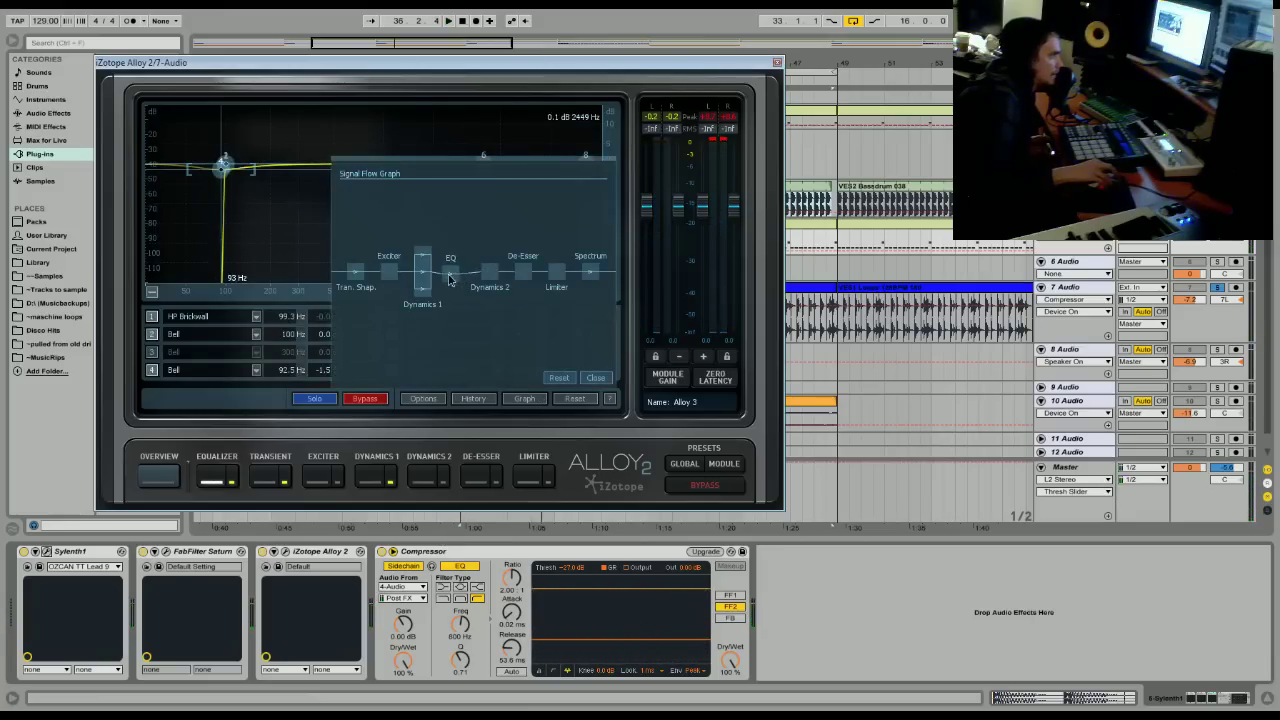
left_click(424, 474)
left_click(604, 378)
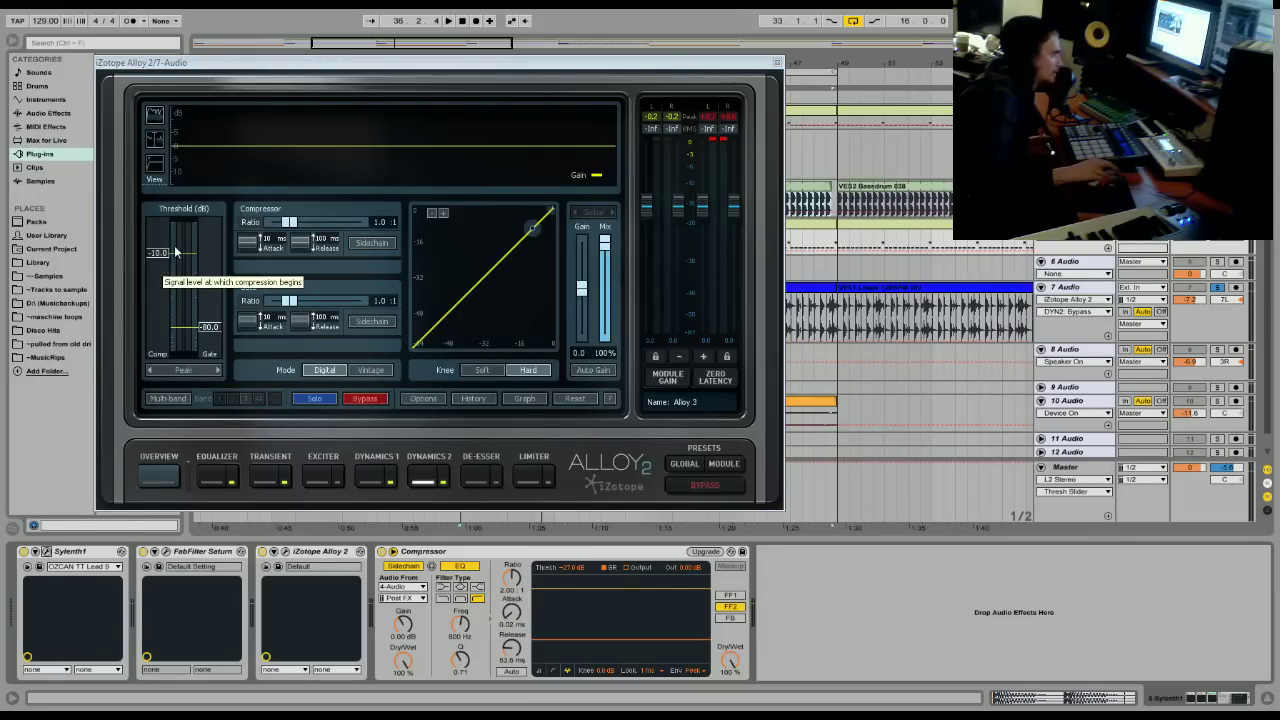
Set Dynamics 2's compressor to a 2.0:1 ratio and a threshold of about -8.1 dB, audition it, and close the plug-in.
left_click(317, 62)
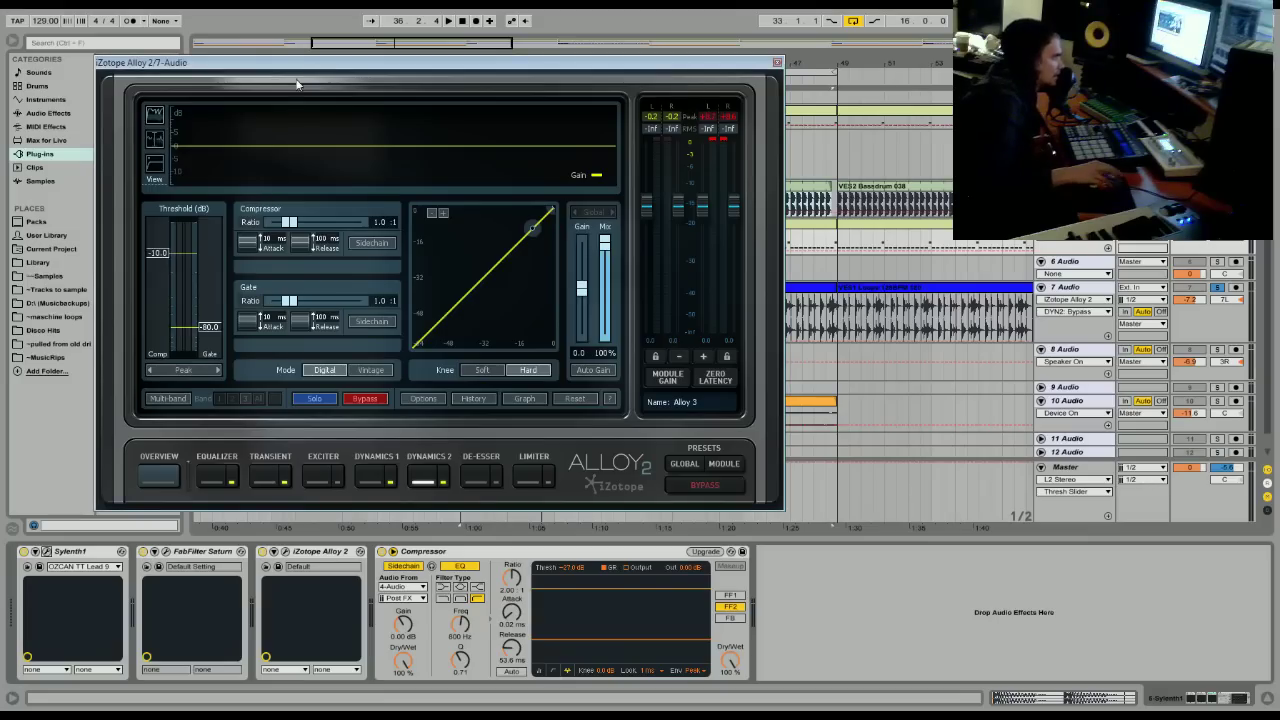
key("space")
left_click_drag(289, 222, 311, 236)
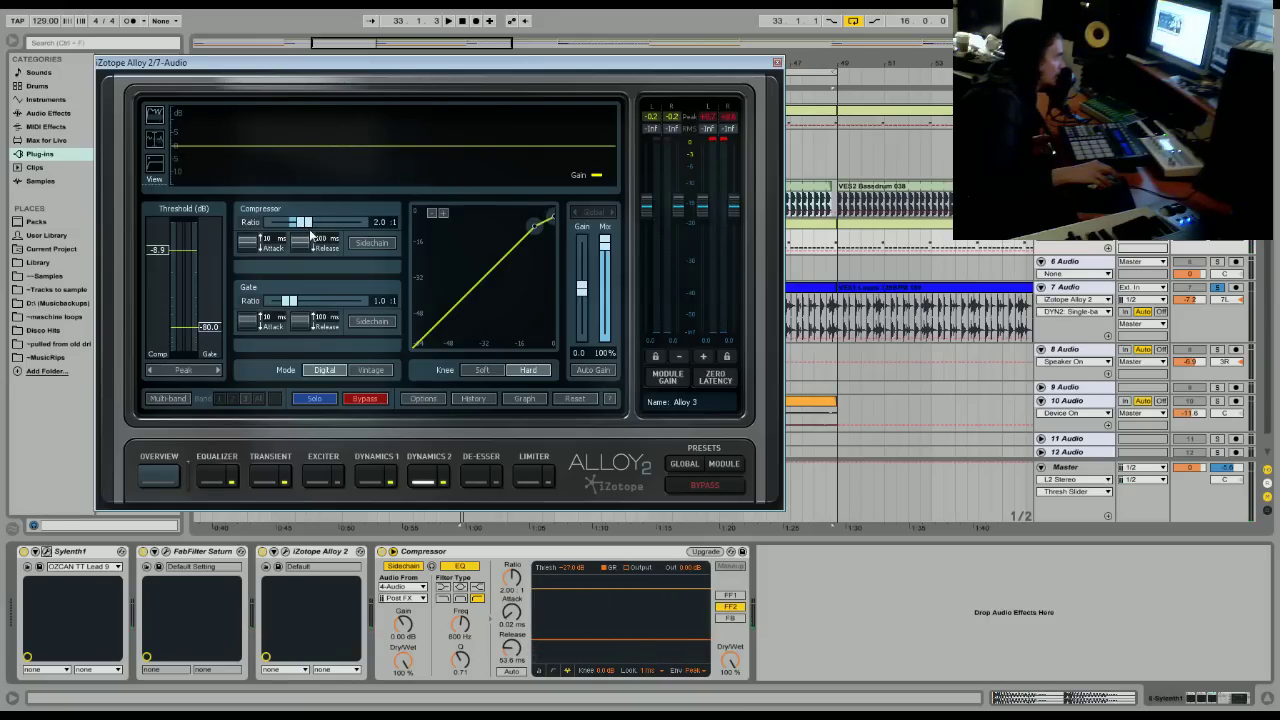
mouse_move(160, 249)
left_mouse_down()
mouse_move(161, 282)
mouse_move(166, 258)
left_mouse_up()
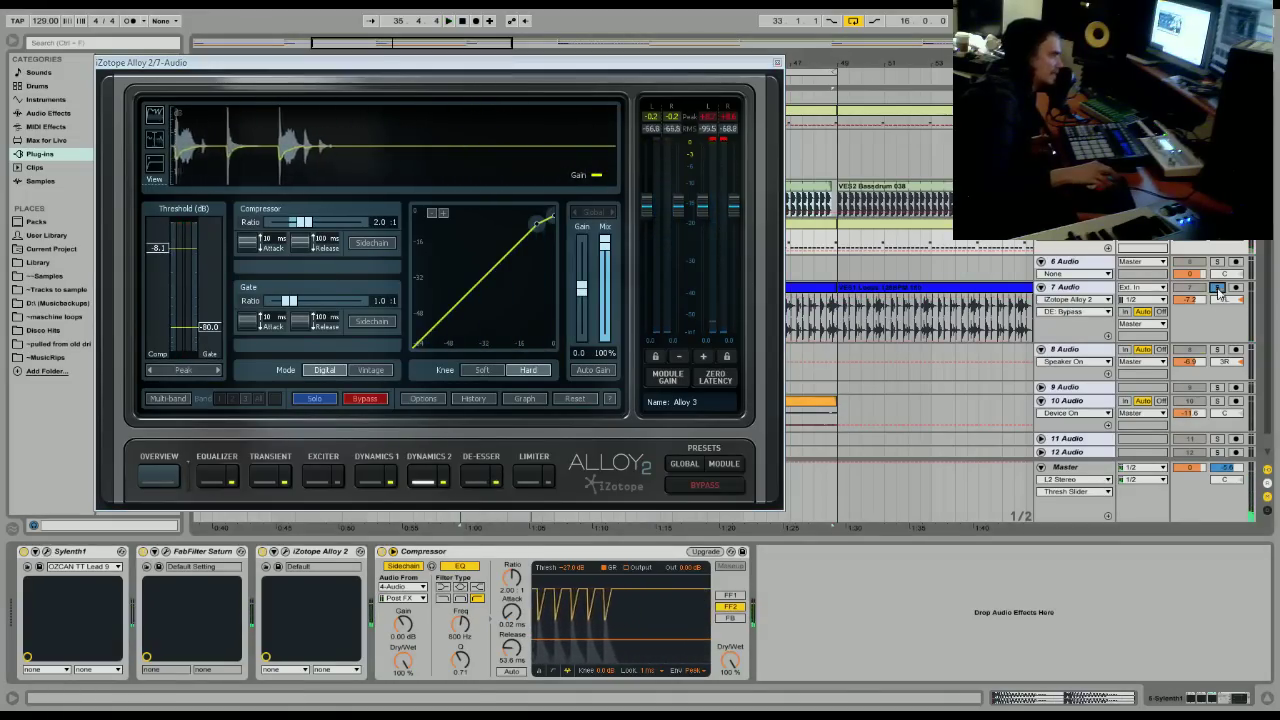
key("space")
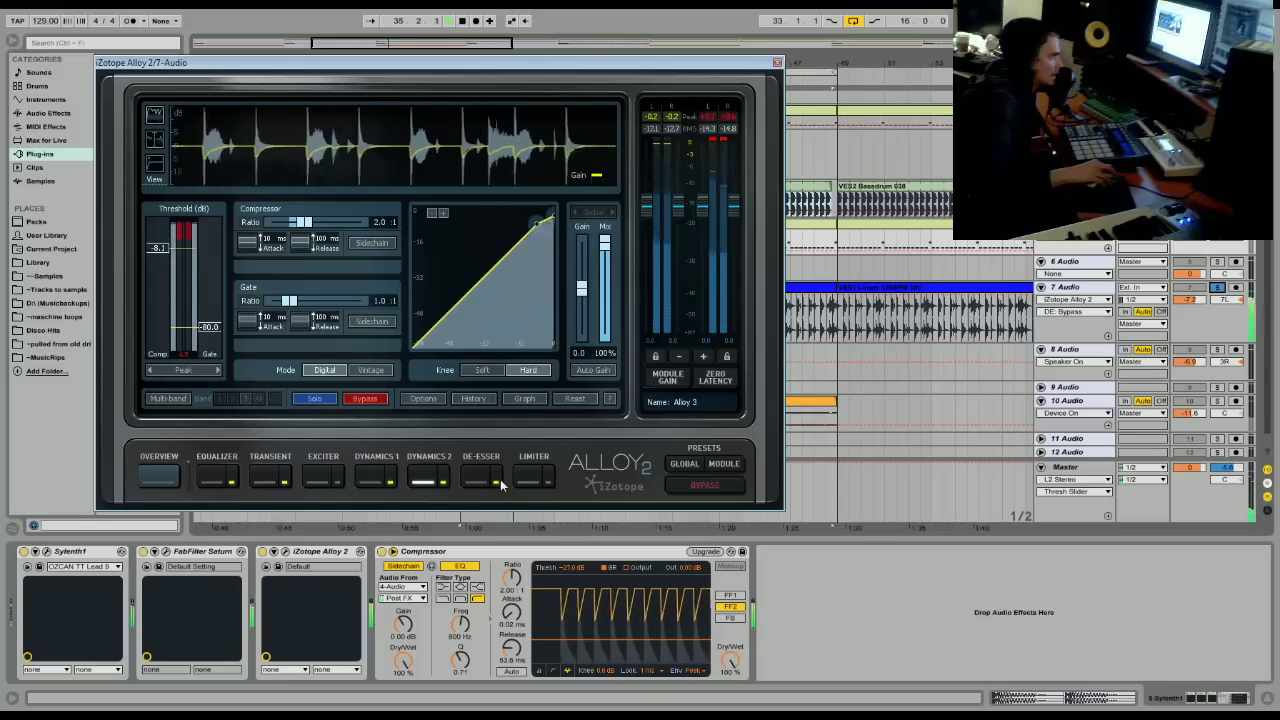
key("space")
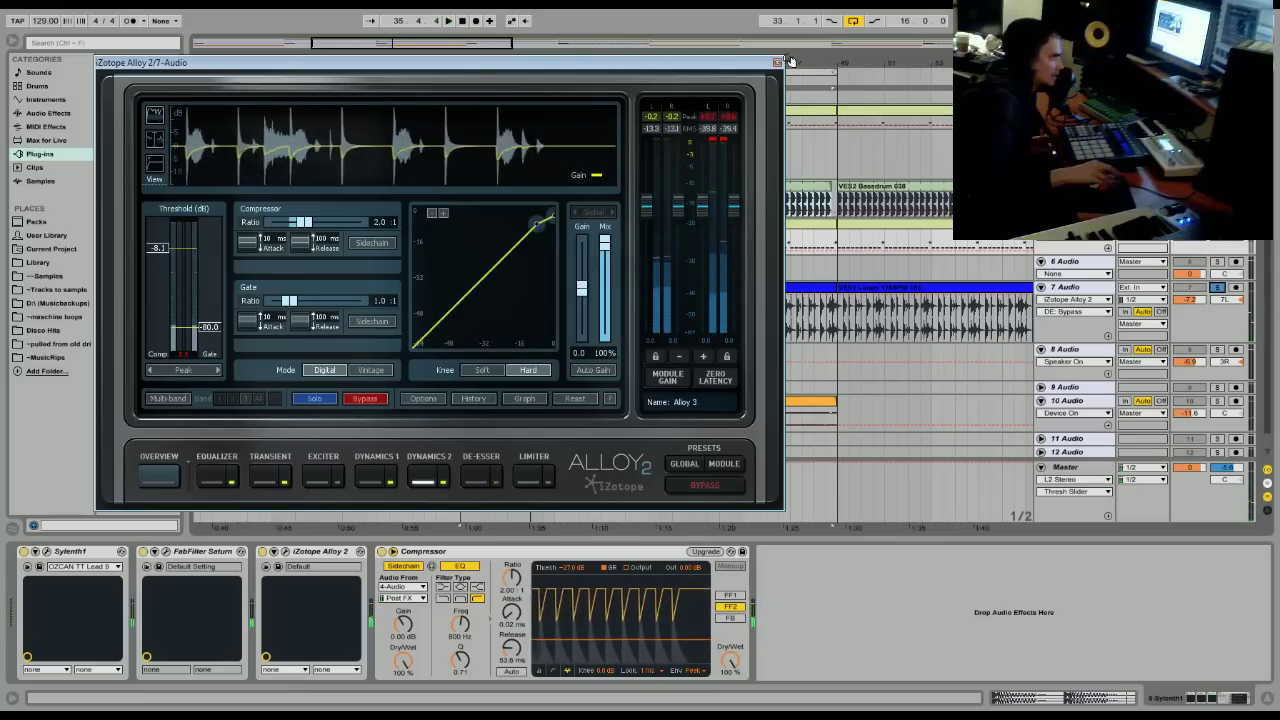
left_click(777, 63)
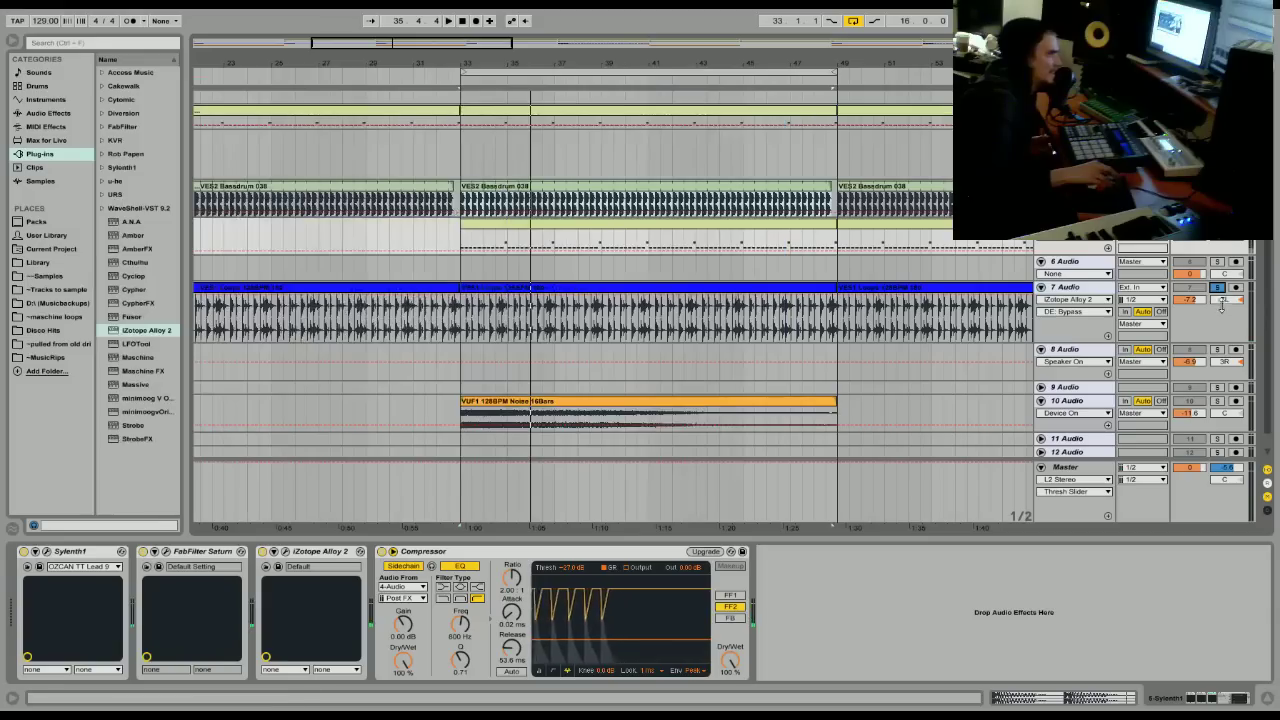
key("super")
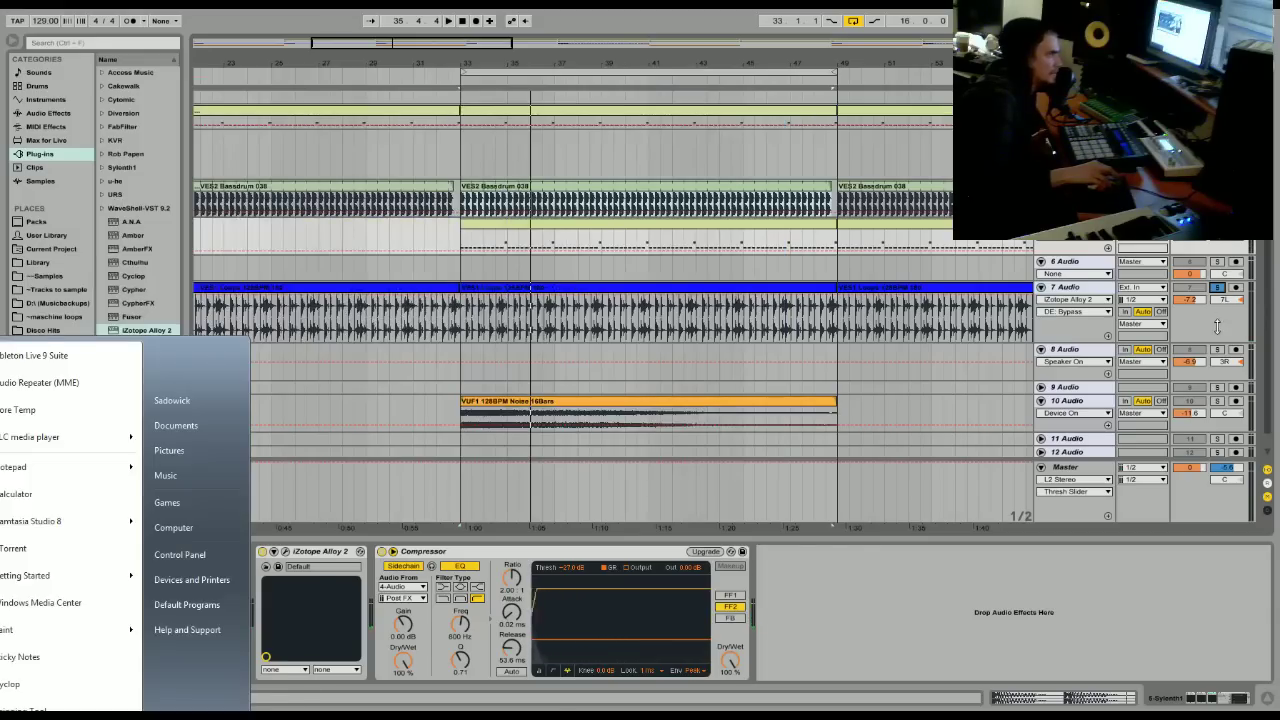
key("Escape")
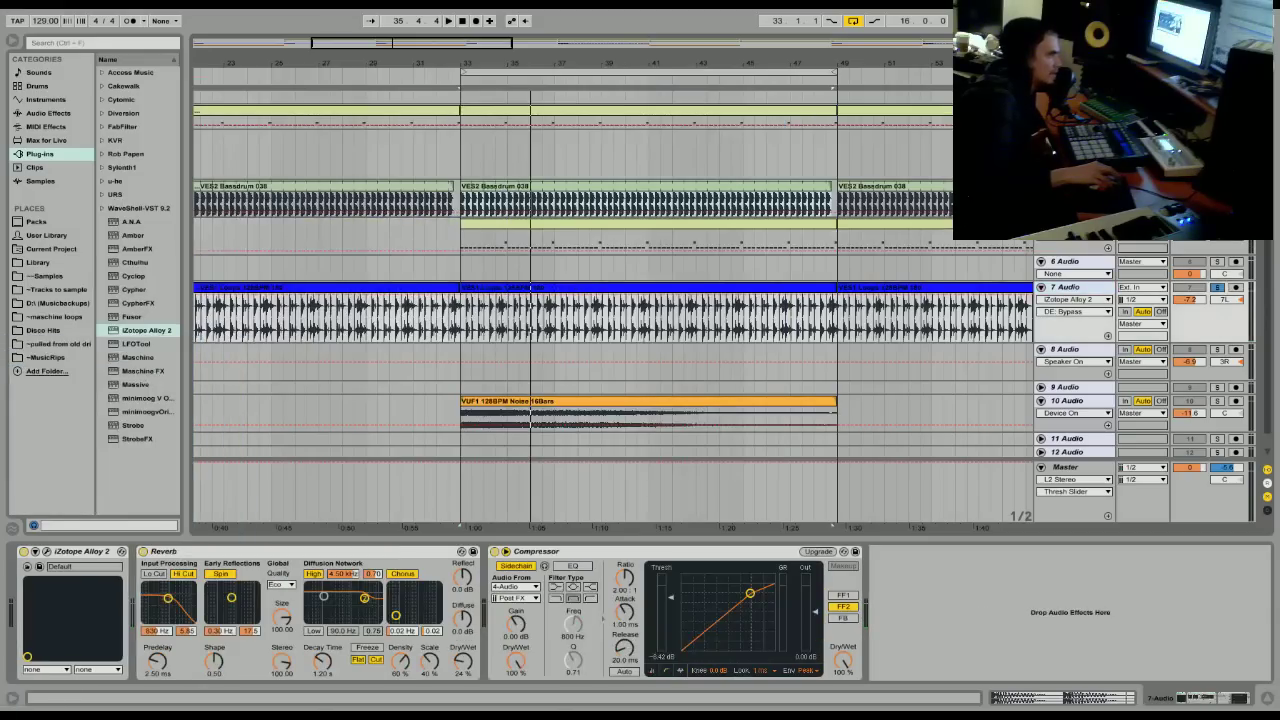
Audition the 2 Sylenth1 track and add iZotope Alloy 2 to its device chain just before the Compressor.
left_click(706, 195)
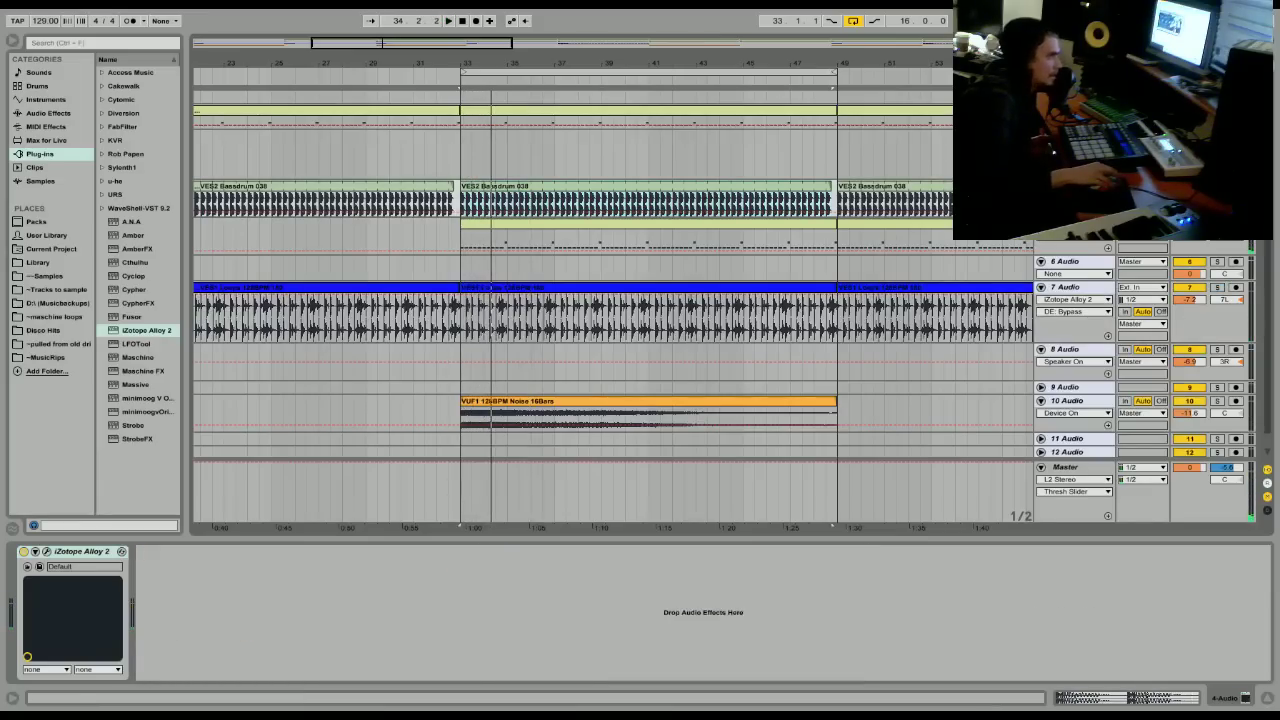
left_click(646, 125)
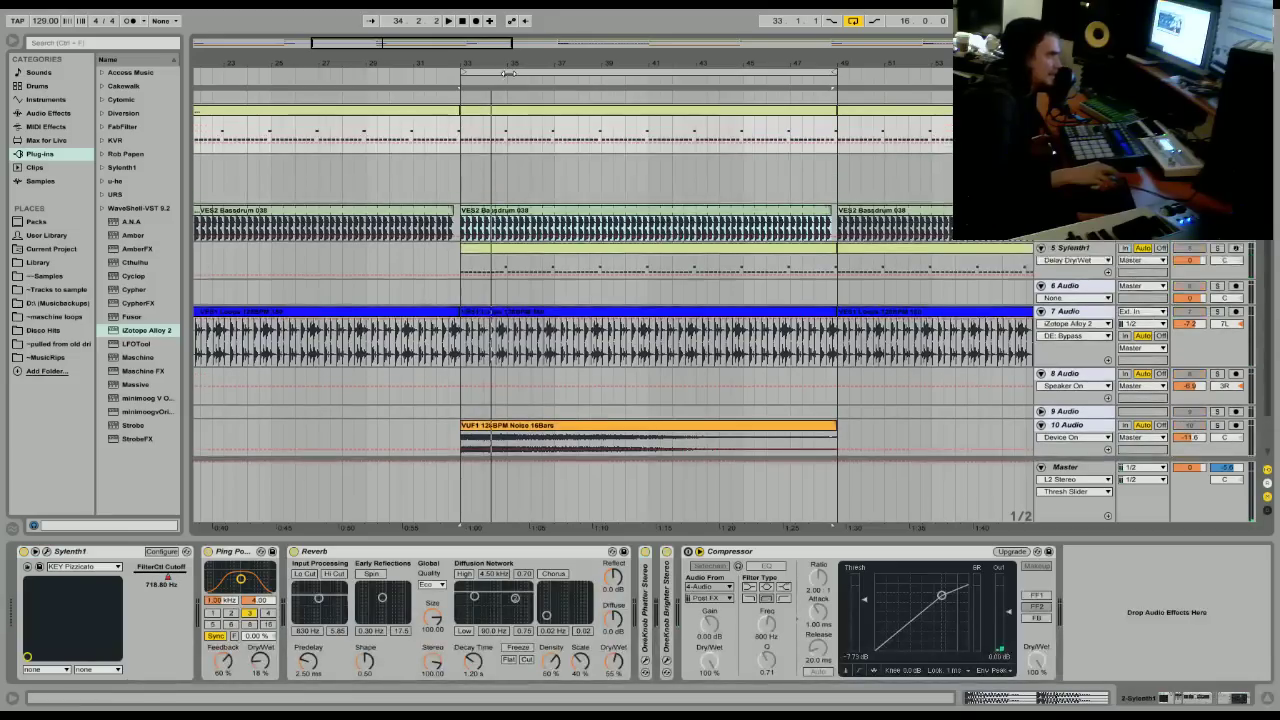
left_click(503, 116)
key("space")
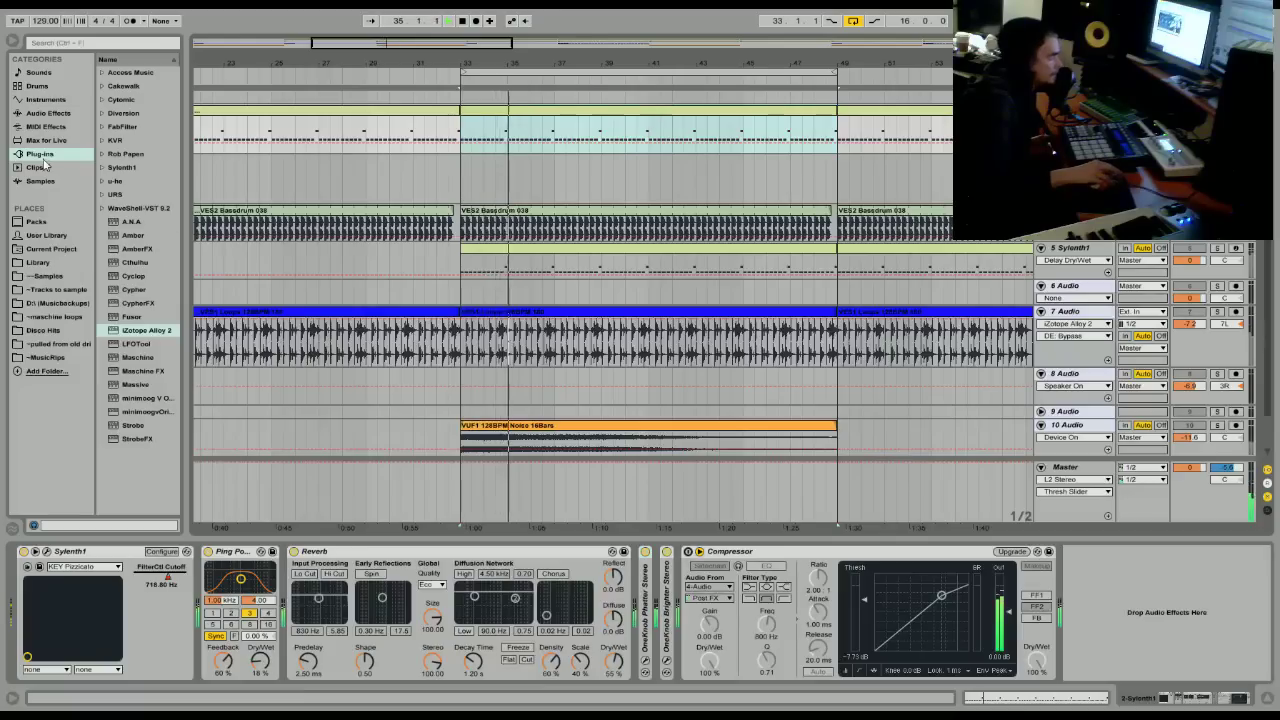
left_click_drag(104, 336, 728, 628)
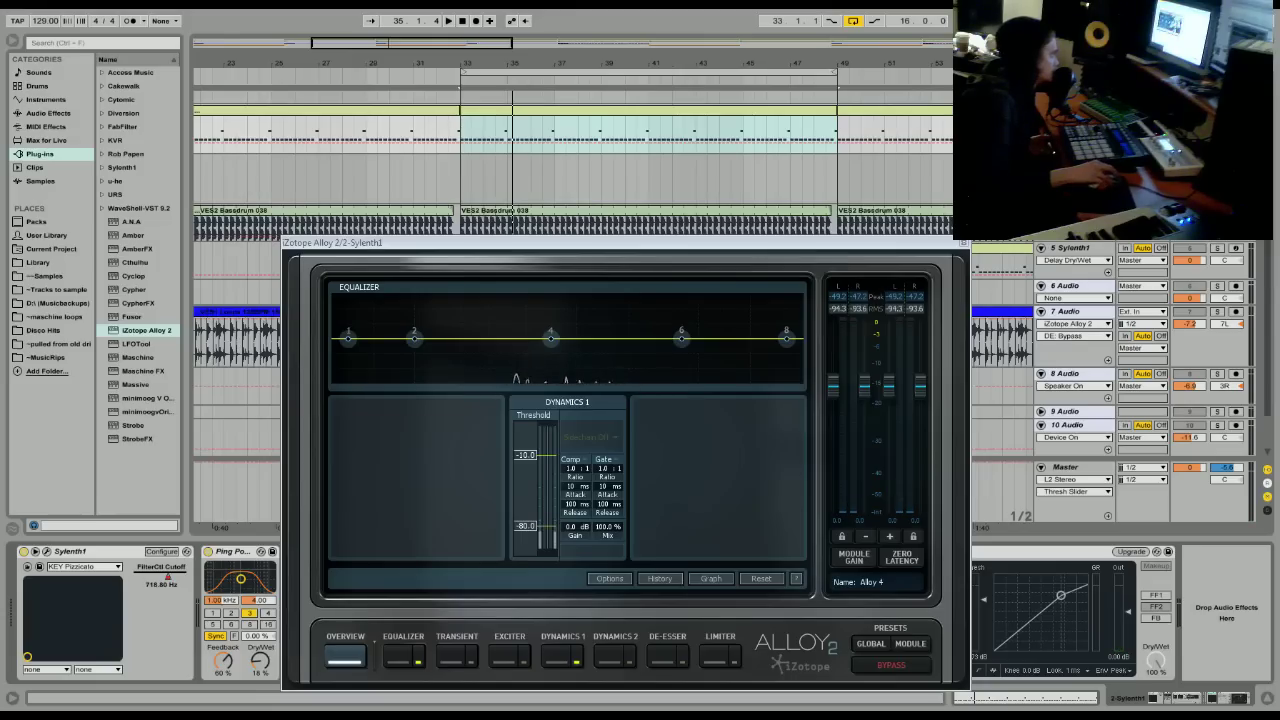
left_click_drag(600, 243, 443, 249)
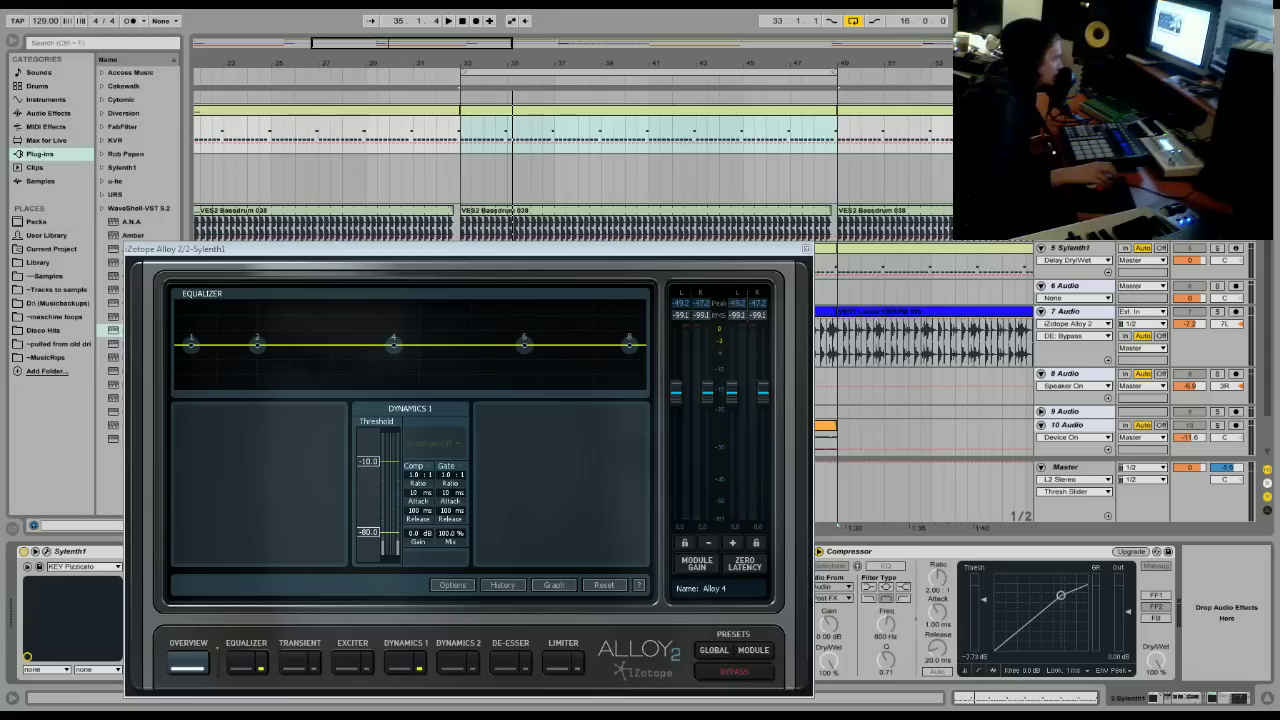
left_click_drag(533, 248, 519, 248)
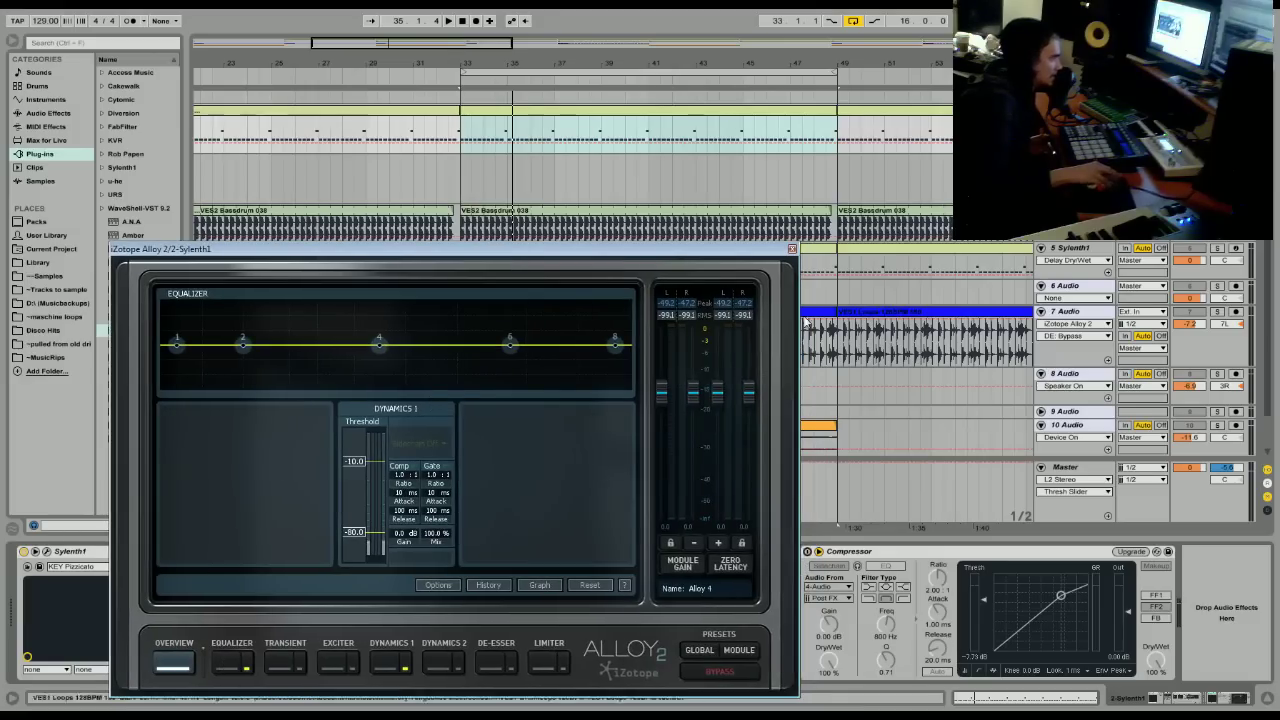
Play the Sylenth1 loop and pull Equalizer band 1's analog low shelf to about -19.0 dB at about 85 Hz.
left_click(604, 110)
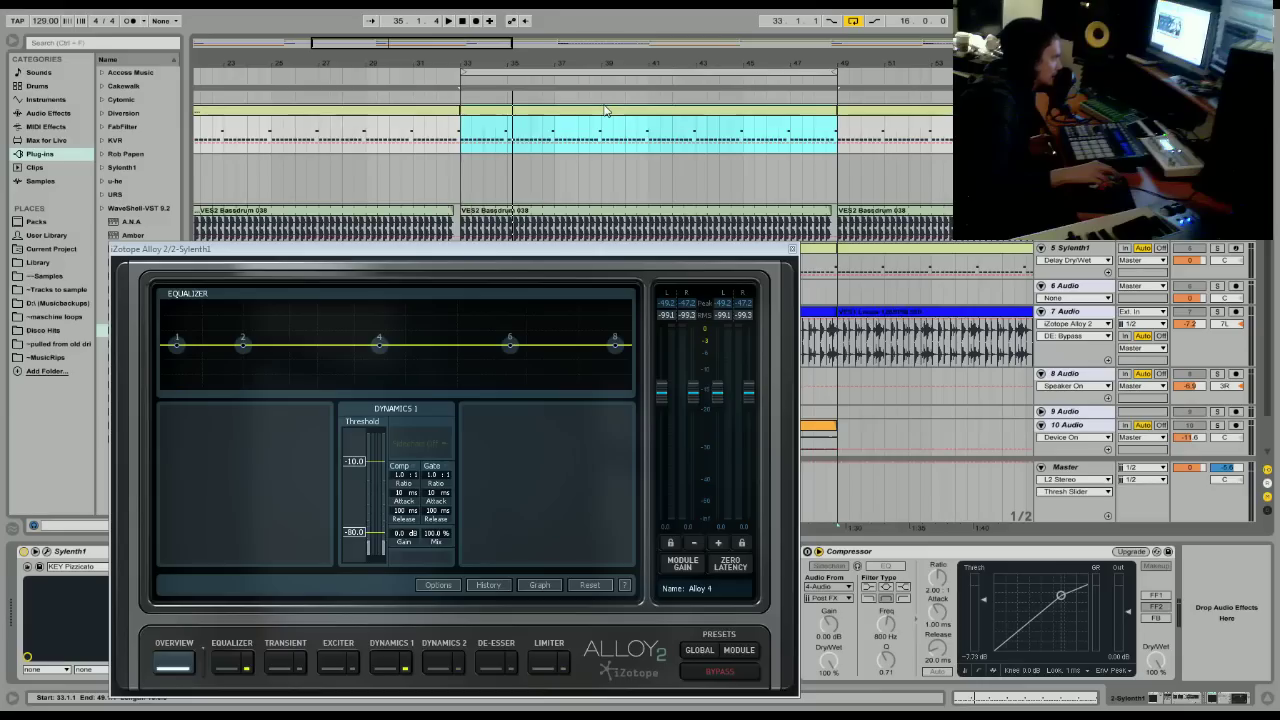
key("space")
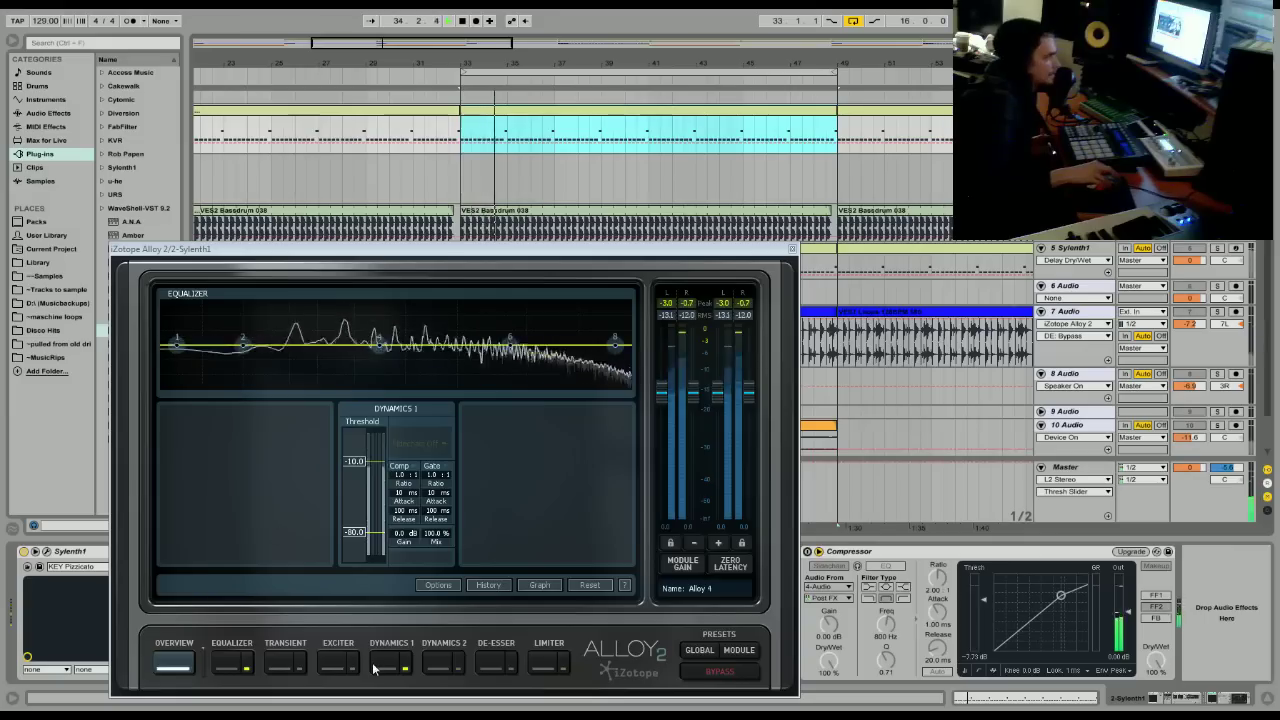
left_click(231, 658)
left_click_drag(181, 345, 232, 426)
key("space")
Change Equalizer band 2 to Vintage Bell, sweep a boost through the spectrum, and settle on a cut of about -4.5 dB at 327 Hz.
left_click(271, 508)
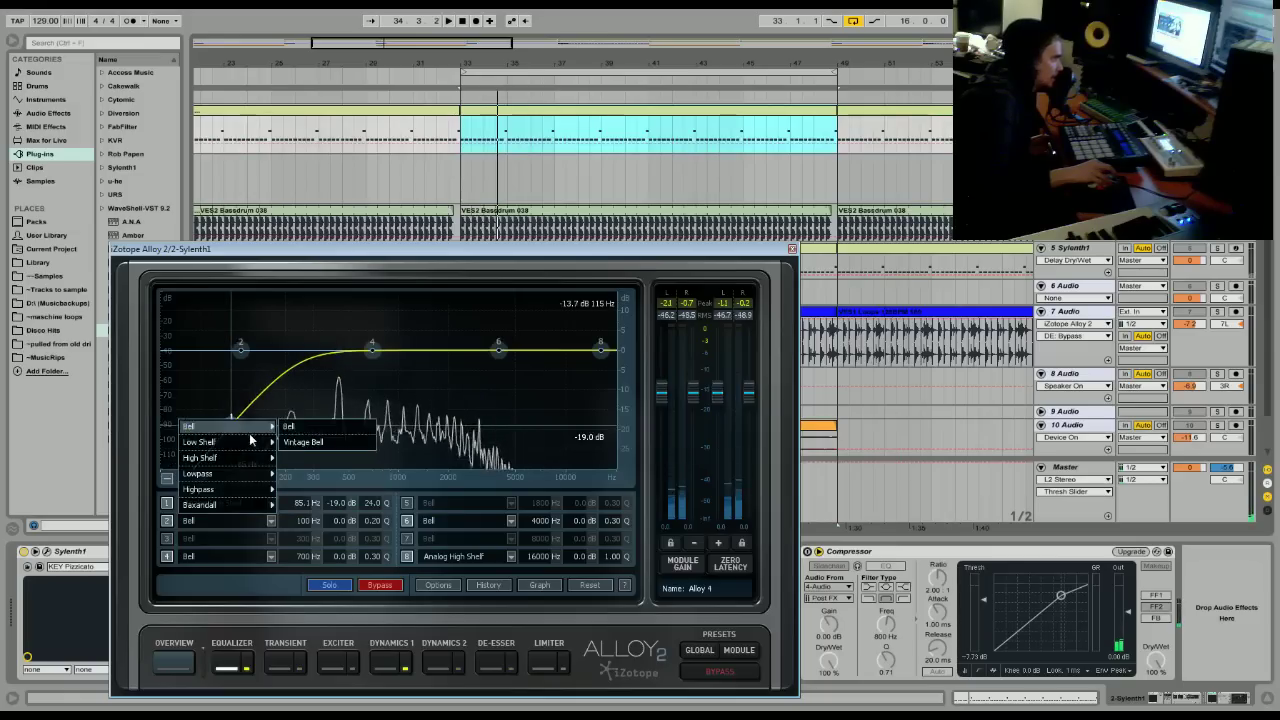
mouse_move(260, 430)
left_click(303, 442)
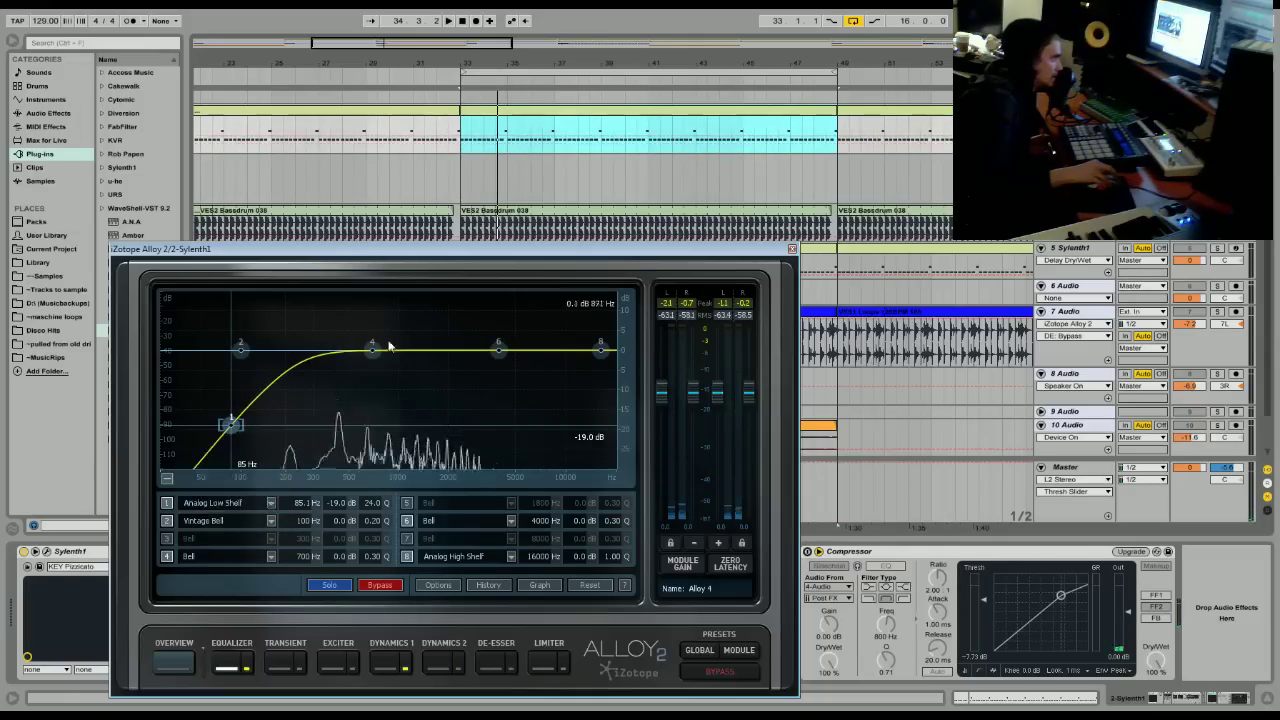
left_click_drag(240, 350, 438, 303)
key("space")
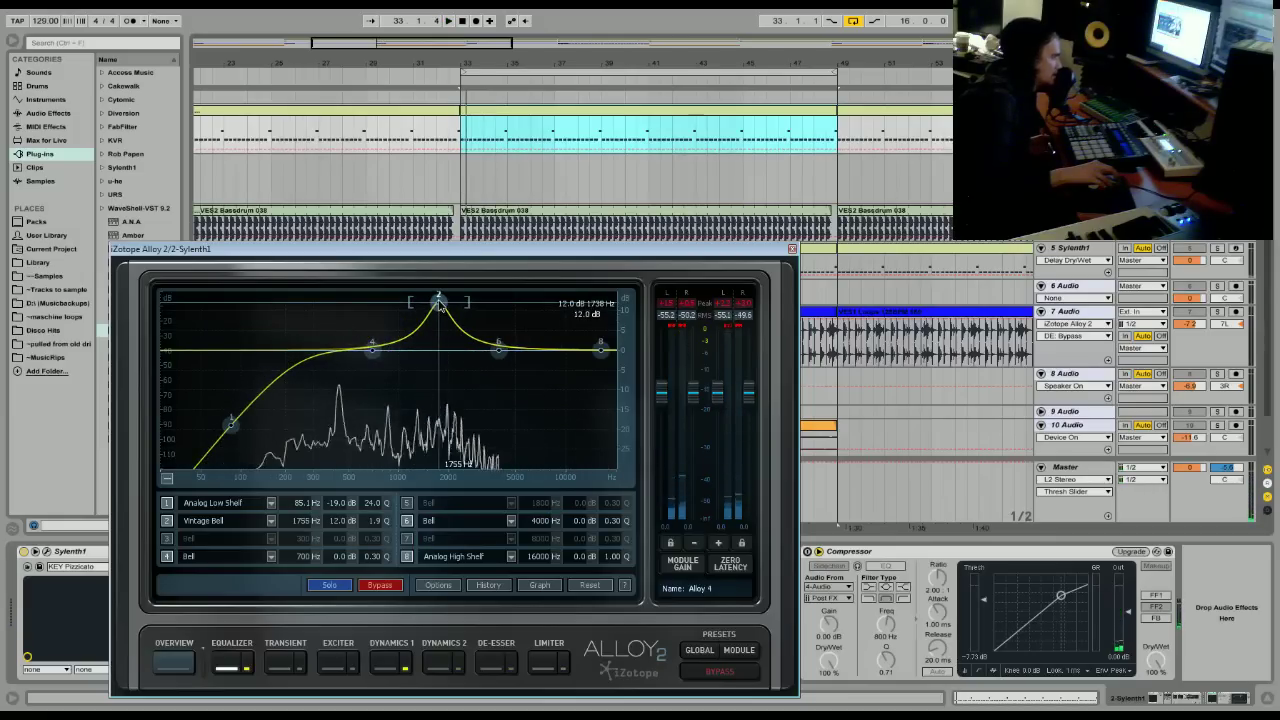
left_click_drag(438, 303, 539, 298)
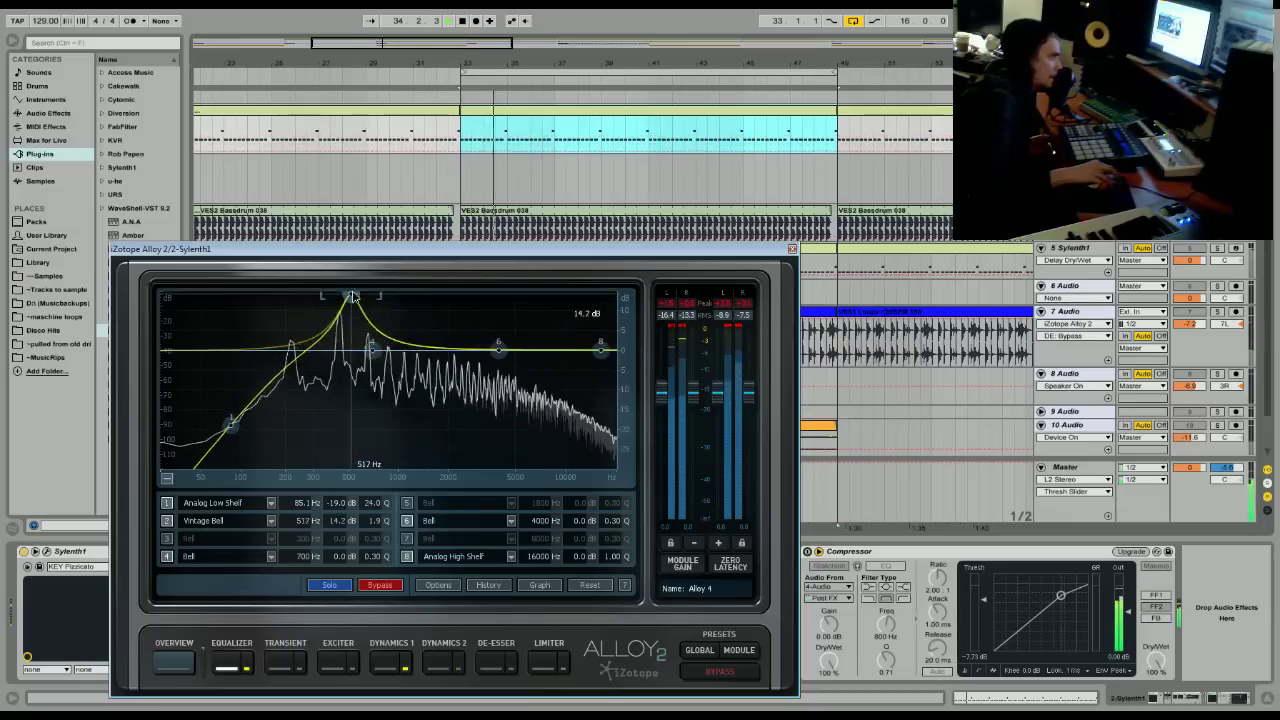
left_click_drag(450, 296, 318, 362)
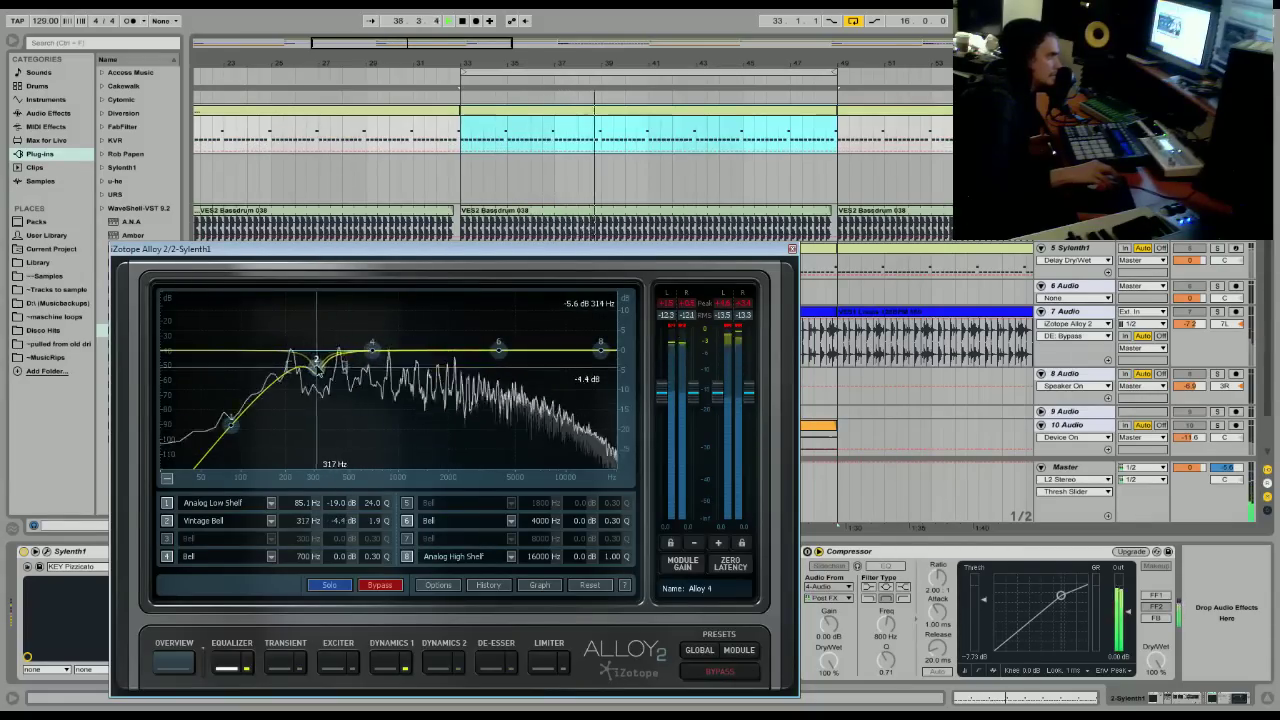
Change Equalizer band 6 to Vintage Bell and boost it by about 8.6 dB at 4151 Hz with a Q of 1.9.
mouse_move(499, 343)
left_mouse_down()
mouse_move(487, 327)
mouse_move(481, 343)
left_mouse_up()
scroll(478, 336, "up", 5)
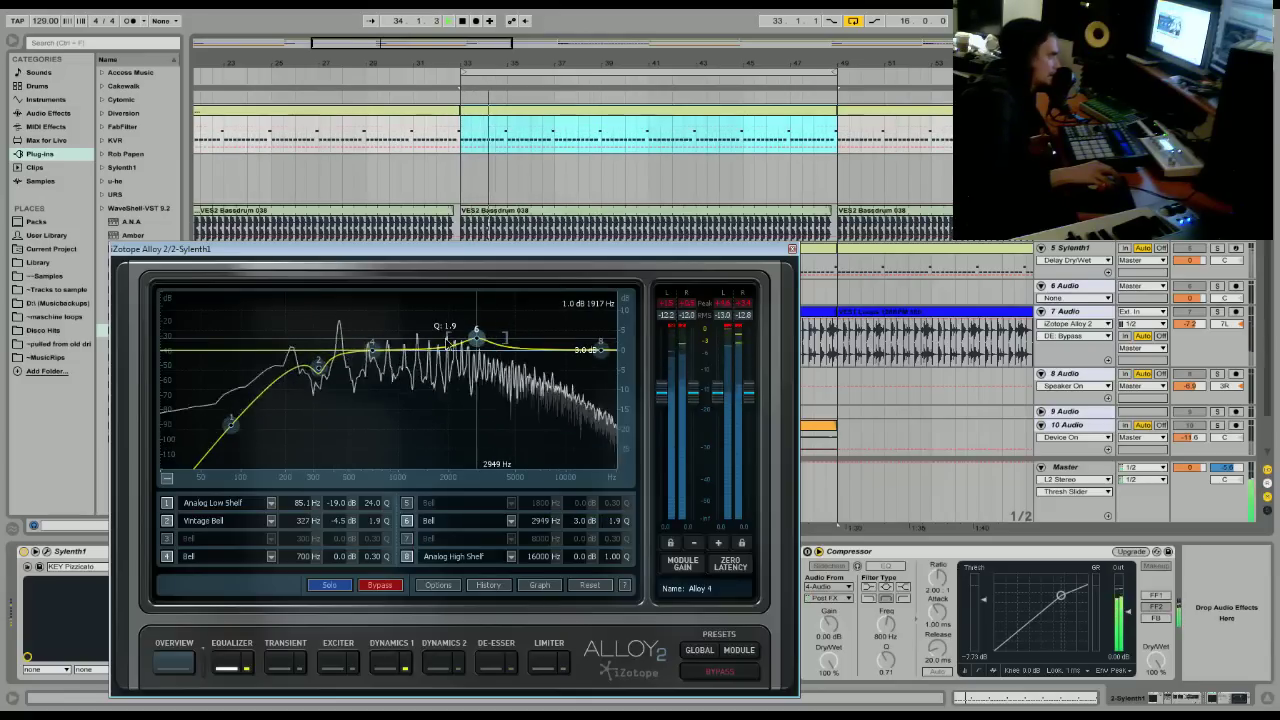
left_click_drag(597, 351, 597, 349)
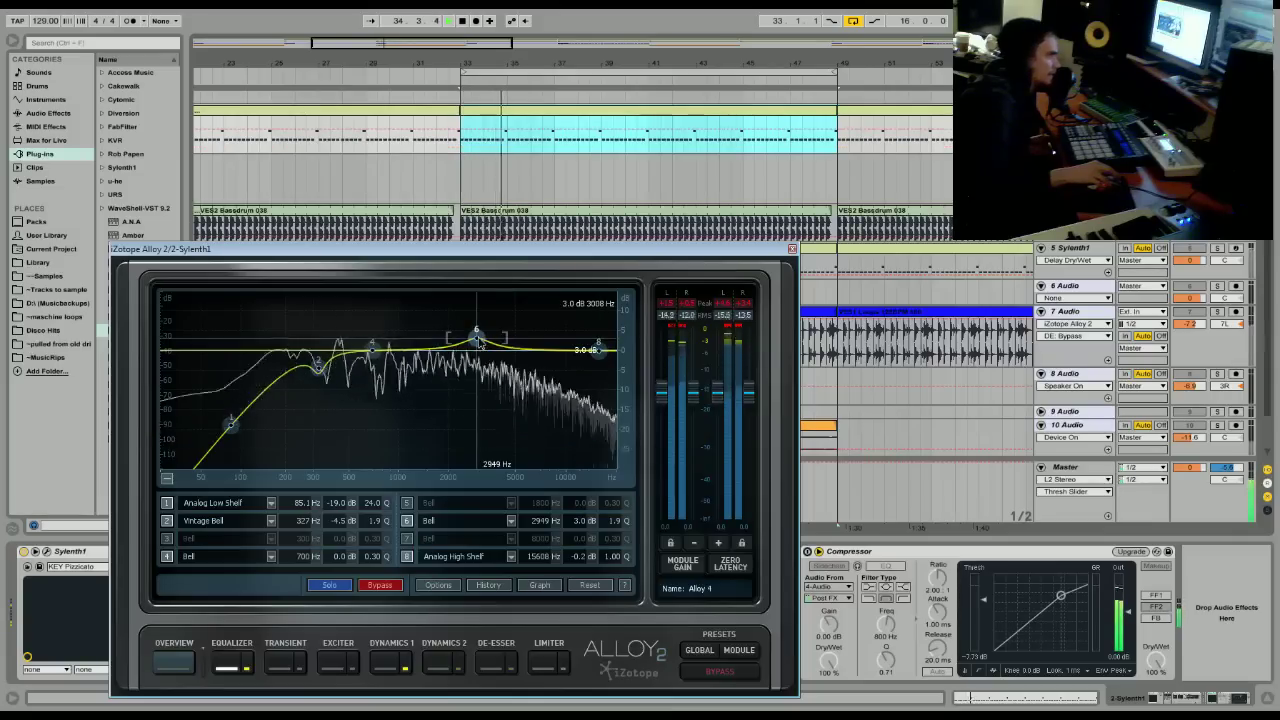
left_click(510, 521)
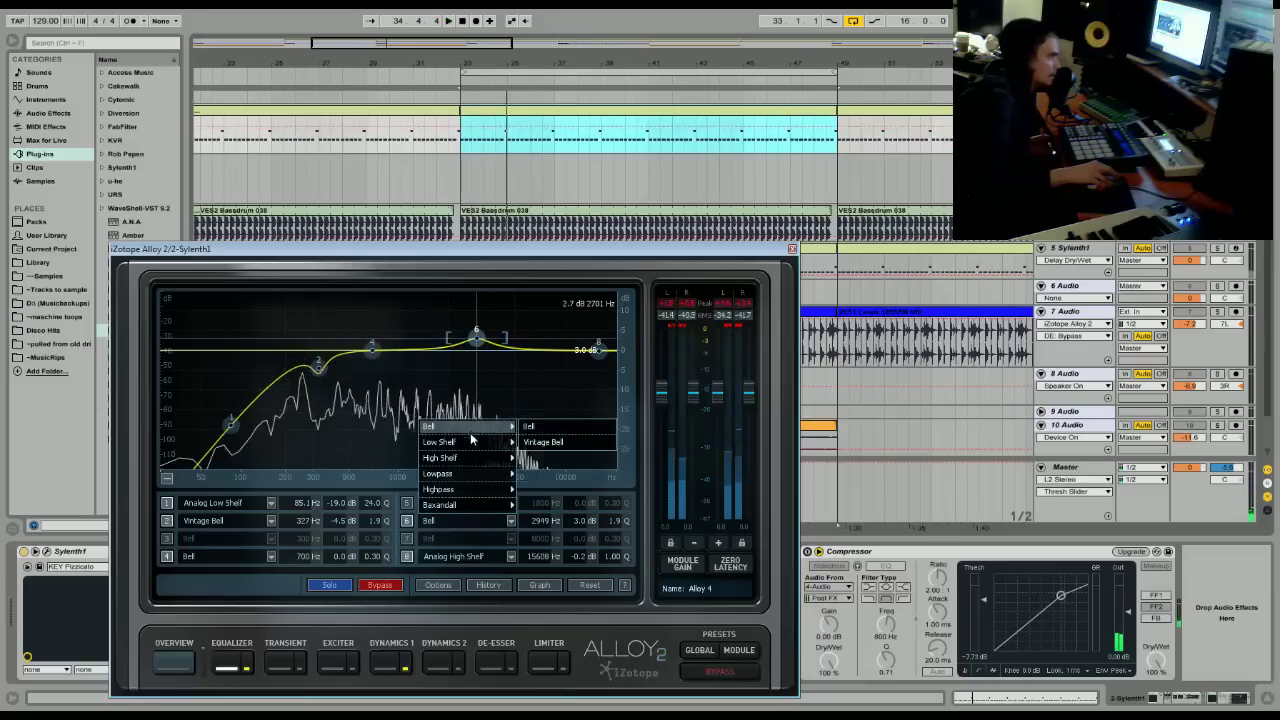
left_click(553, 441)
left_click_drag(476, 337, 505, 318)
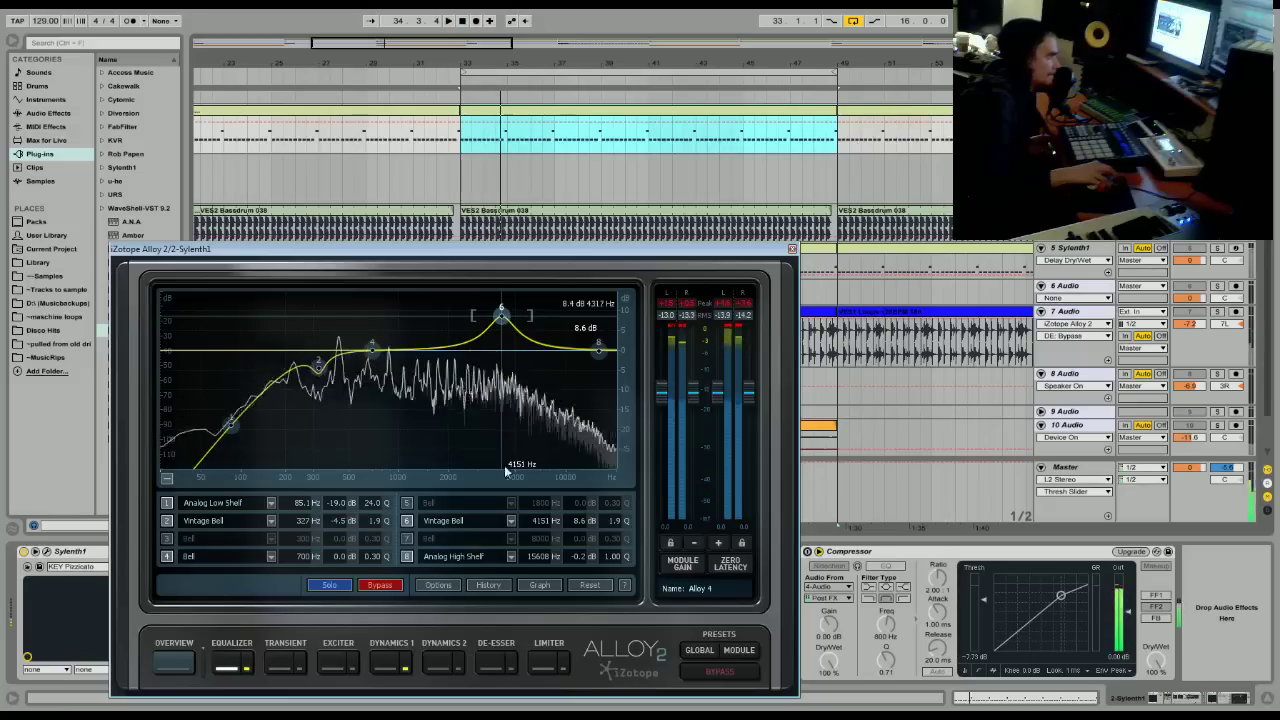
Compare filter types on Equalizer band 6 by switching it to Bell and back to Vintage Bell.
left_click(510, 521)
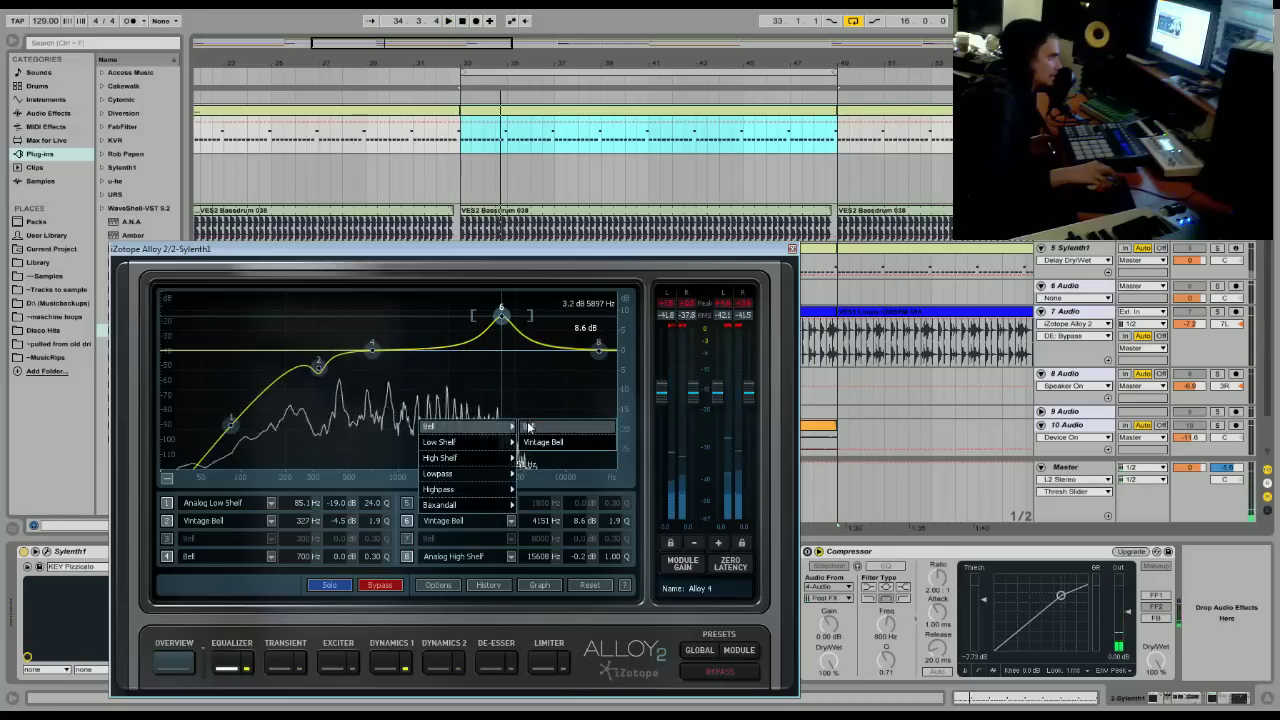
left_click(527, 424)
left_click(510, 521)
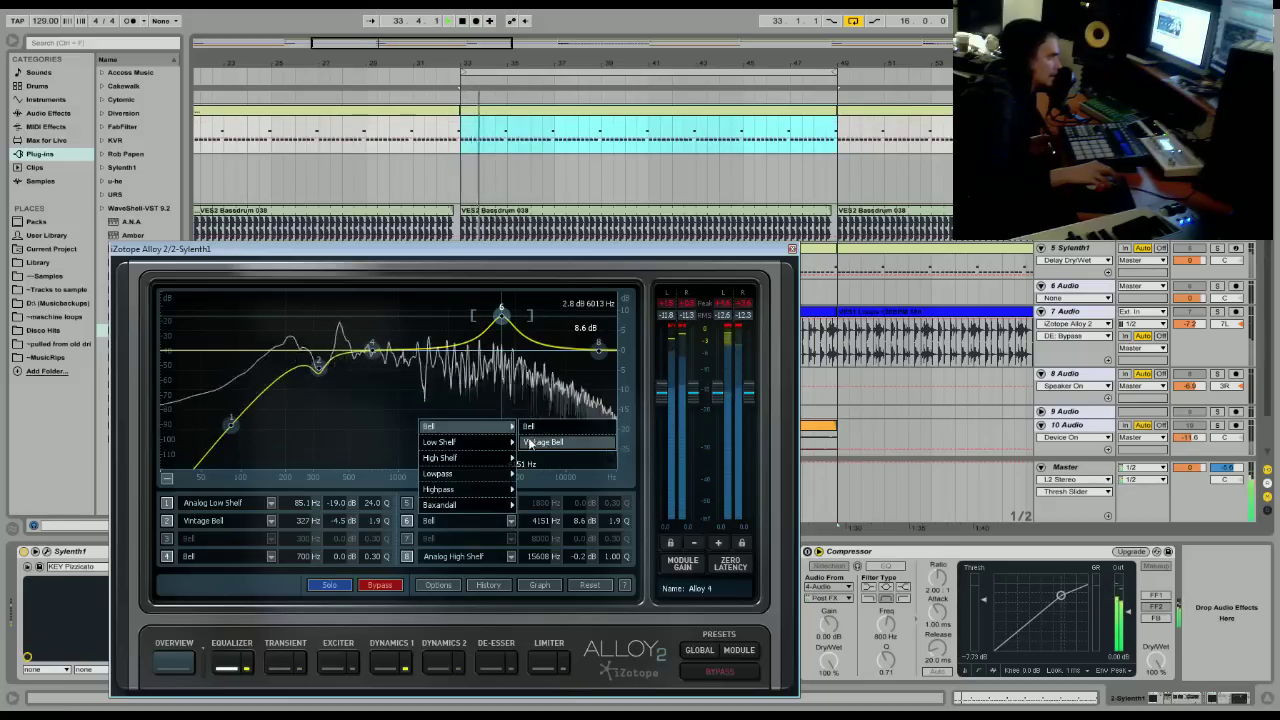
left_click(557, 445)
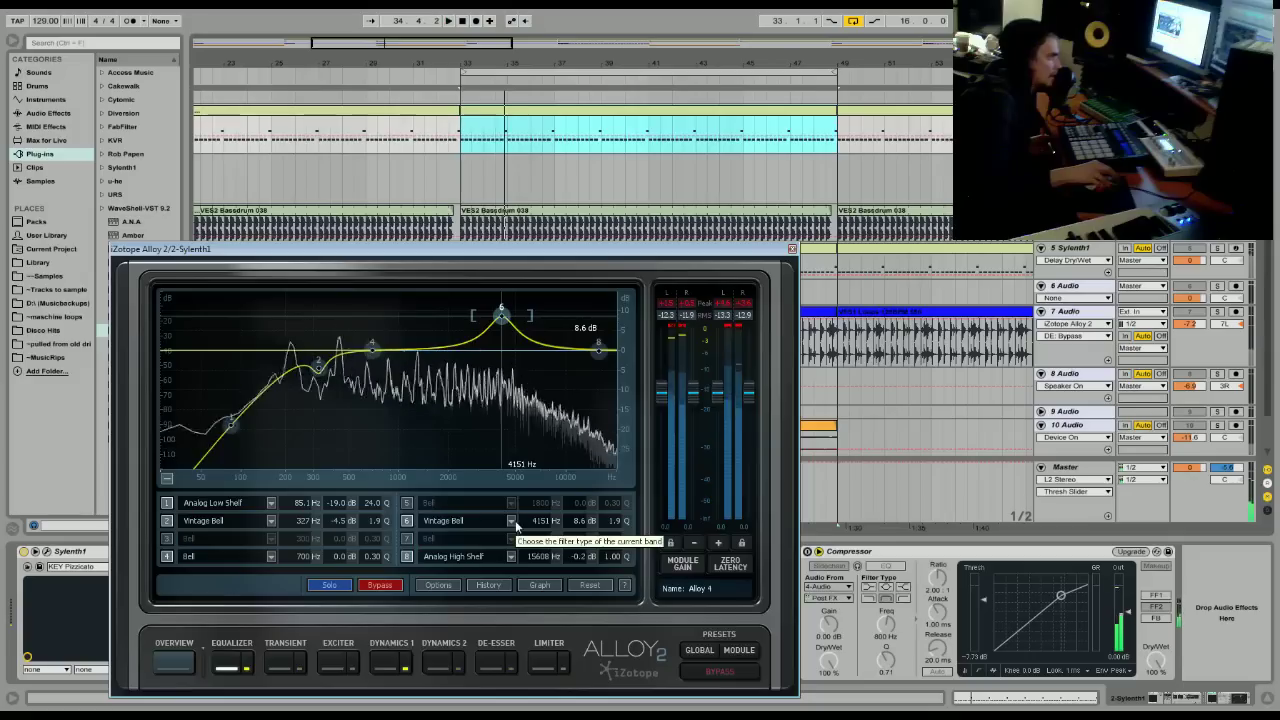
Try a high-shelf cut on Equalizer band 8, change it to a brickwall lowpass, and settle the cutoff at about 13621 Hz while playing.
left_click(598, 347)
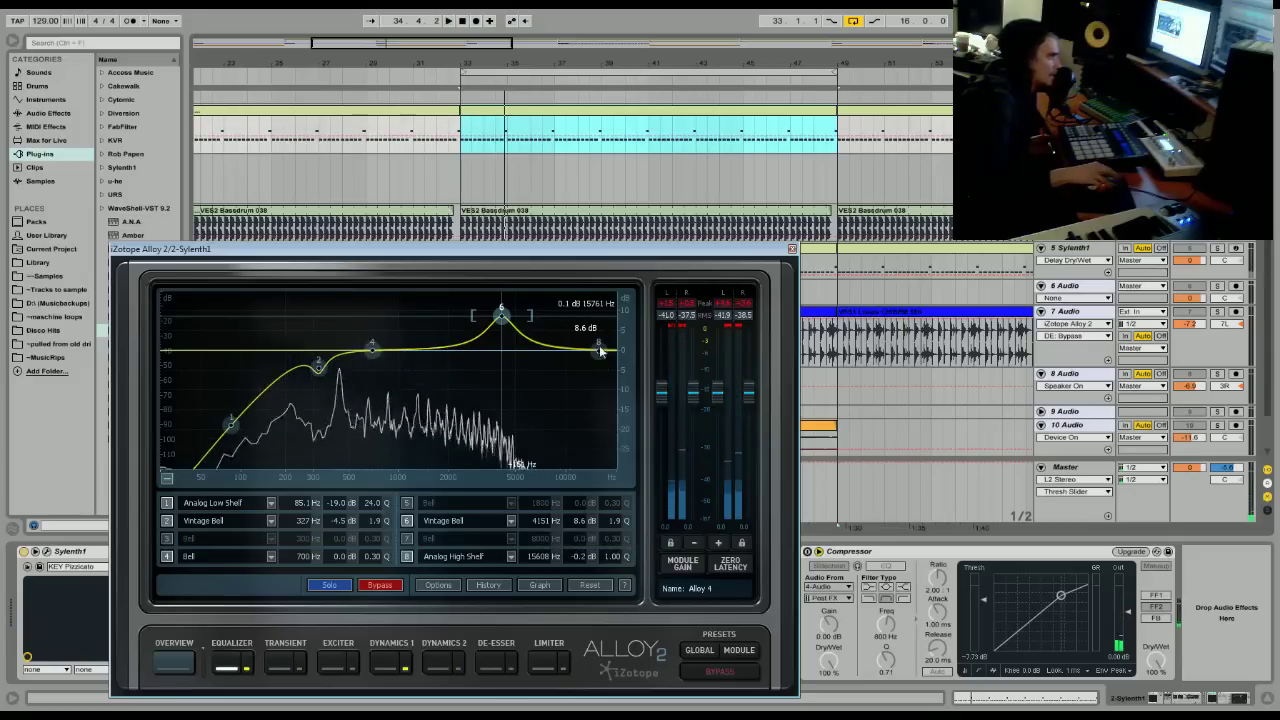
left_click_drag(598, 347, 563, 387)
left_click(477, 558)
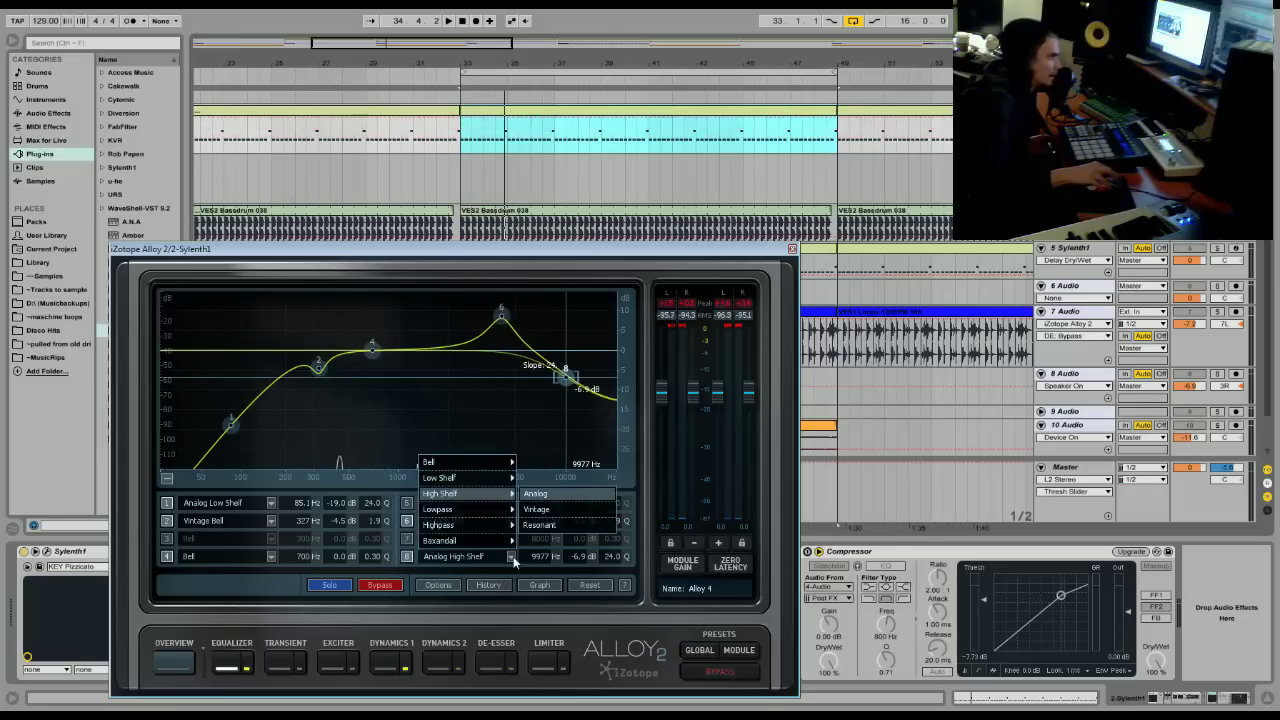
mouse_move(454, 509)
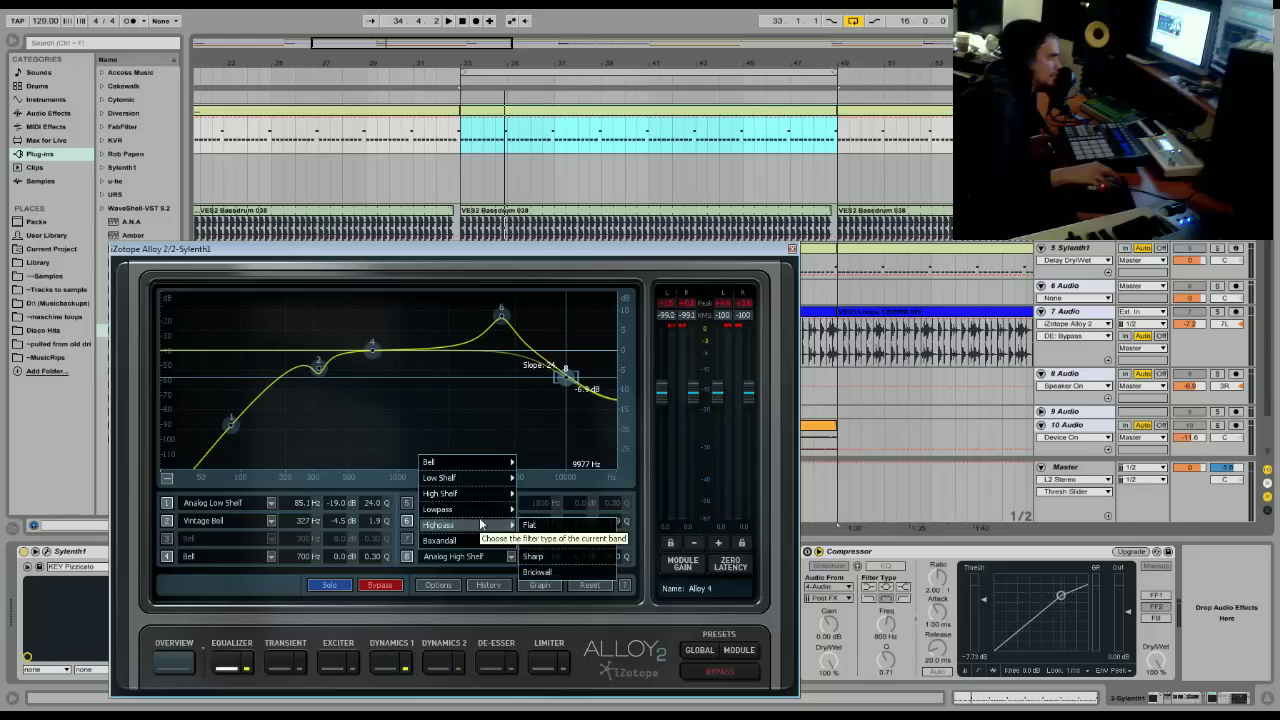
left_click(537, 556)
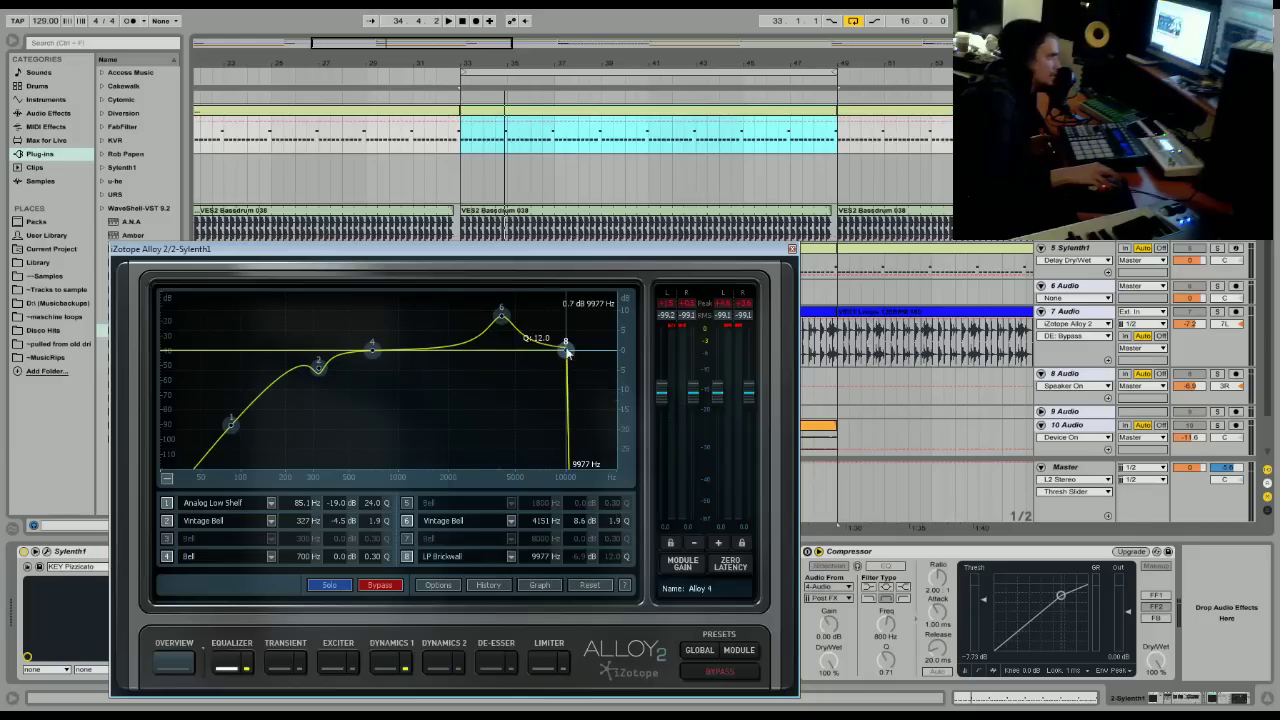
key("space")
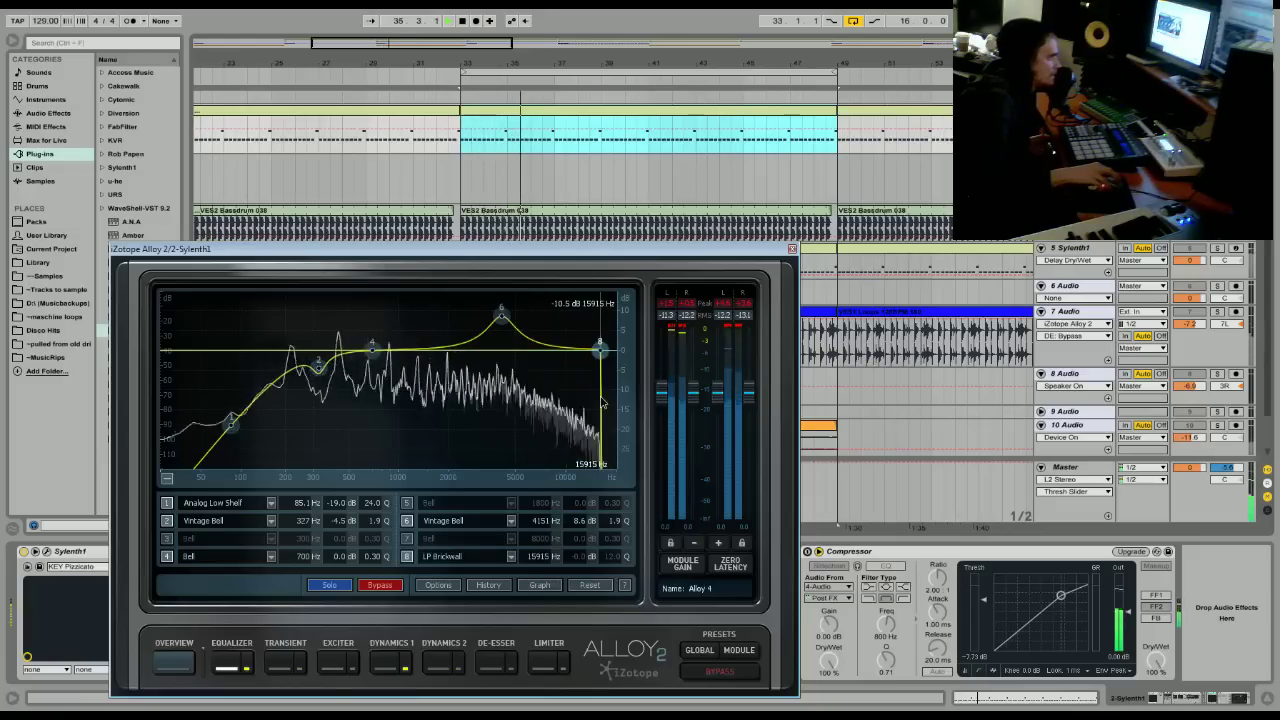
left_click_drag(577, 410, 593, 415)
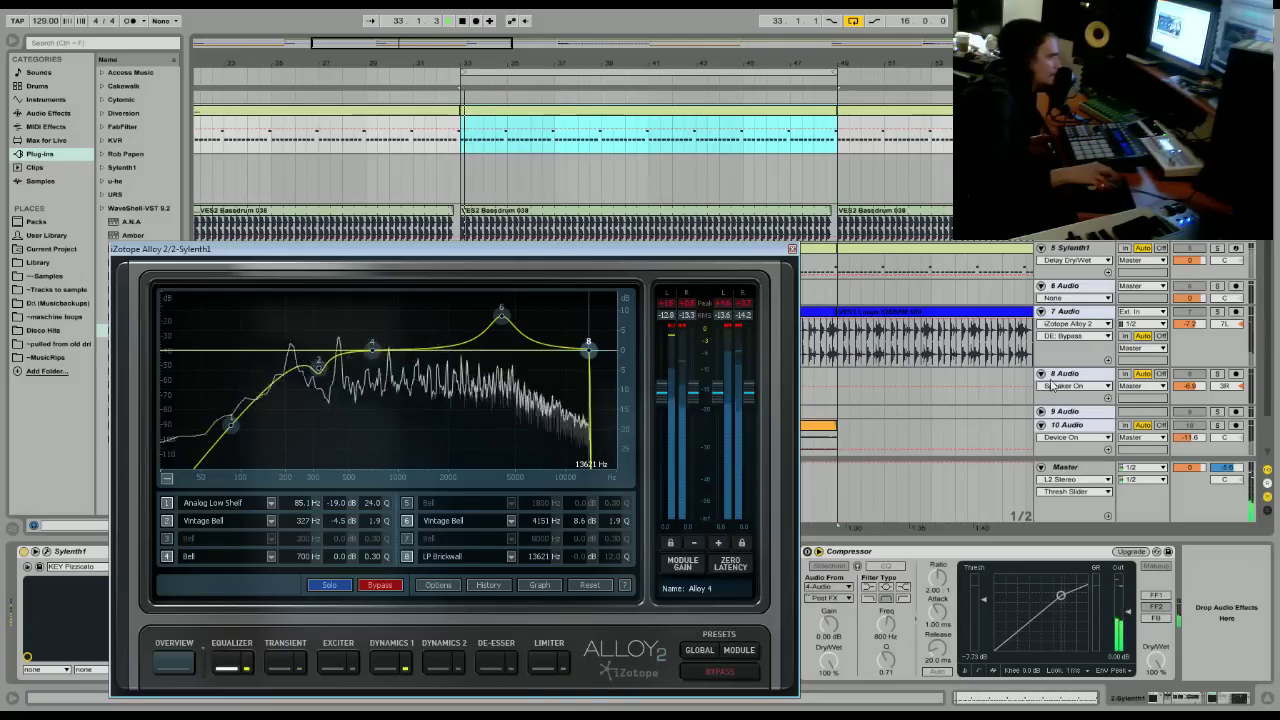
Re-enable the Compressor on the 2 Sylenth1 track, close the Alloy 2 window, and play the arrangement.
left_click(818, 551)
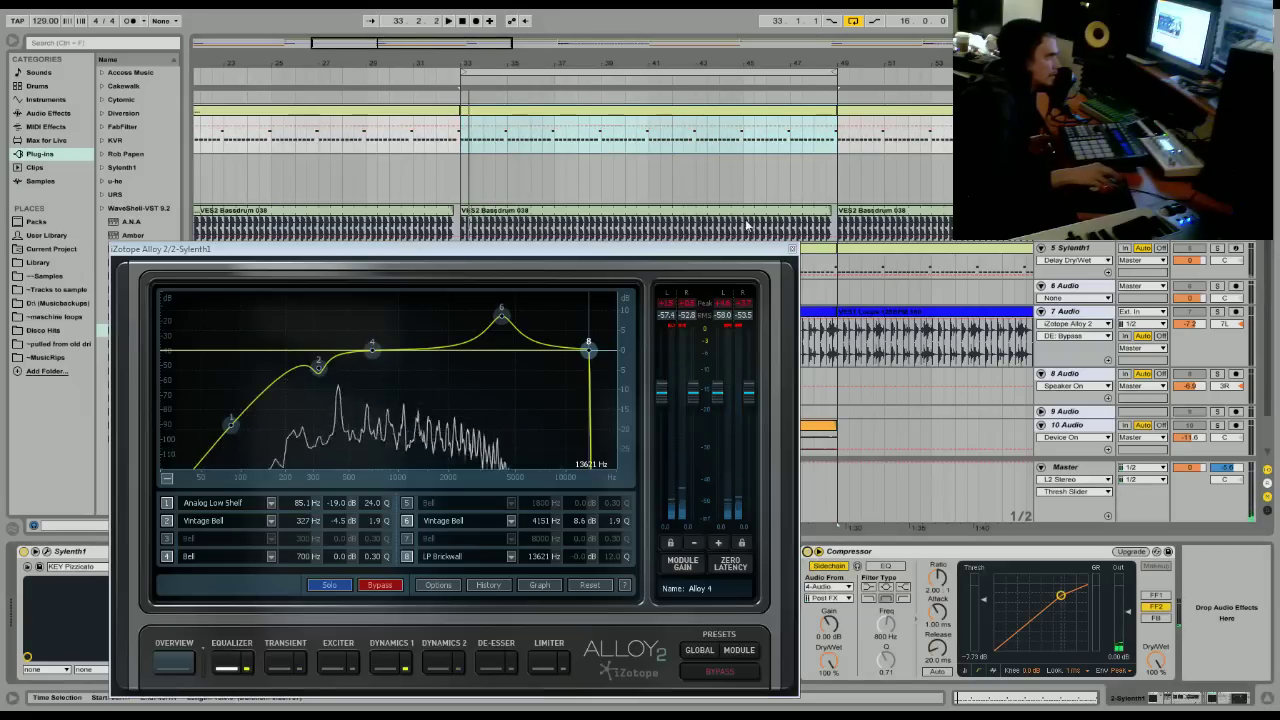
left_click(792, 248)
left_click_drag(380, 78, 375, 62)
key("space")
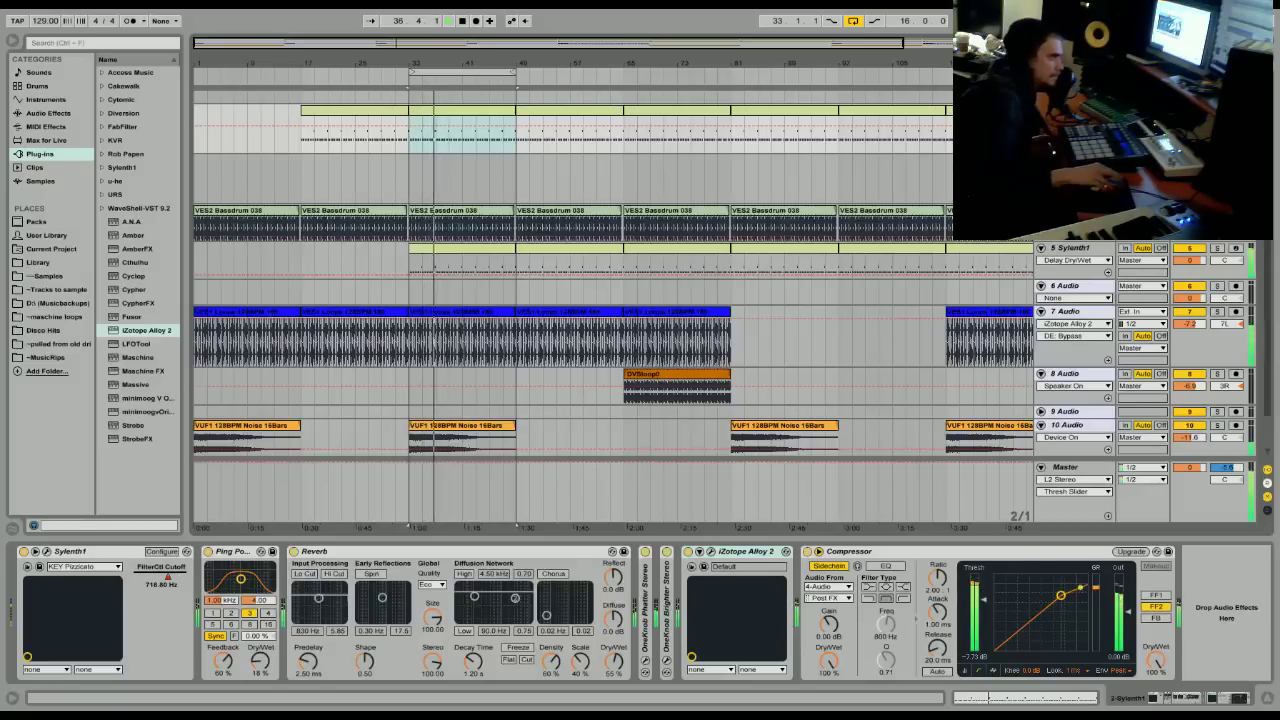
Add iZotope Alloy 2 to the 10 Audio noise track before its Compressor and open the Equalizer module.
scroll(1176, 428, "down", 2)
left_click(462, 396)
left_click_drag(138, 330, 70, 600)
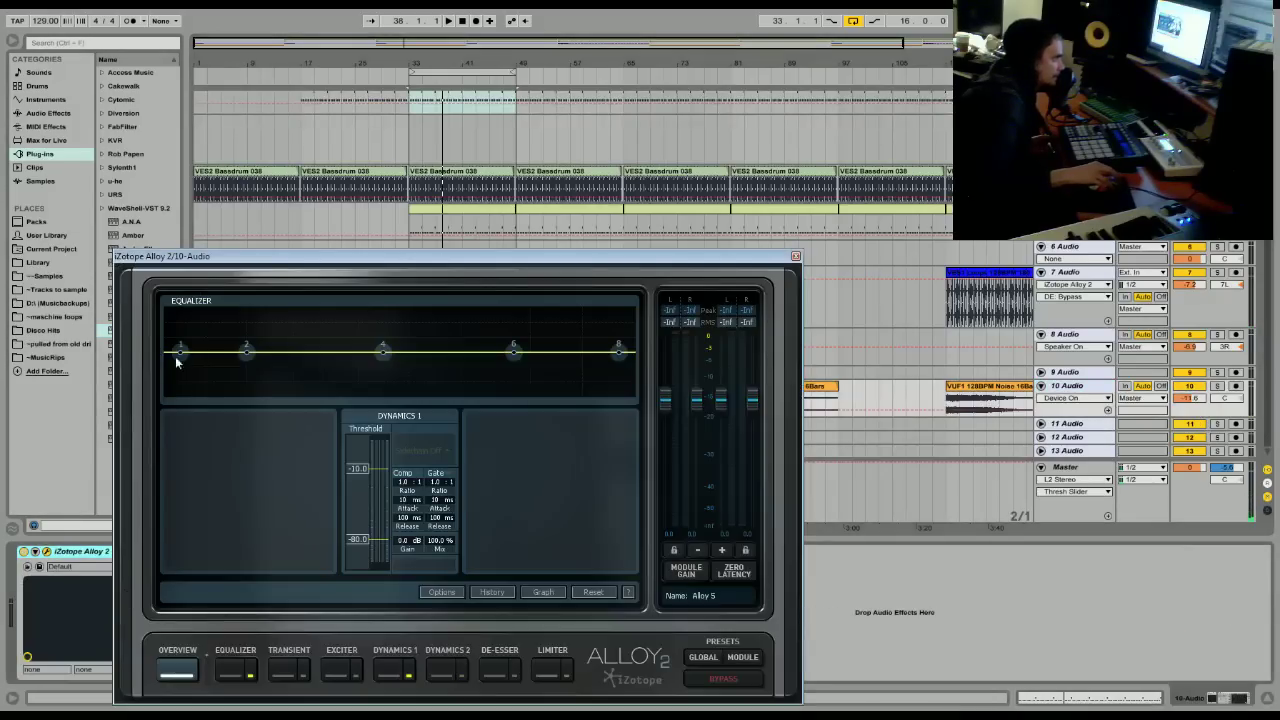
left_click(248, 674)
Pull Equalizer band 1's analog low shelf to about -15.0 dB at 125 Hz with a Q of 5.7, and compare it against bypass.
mouse_move(182, 354)
left_mouse_down()
mouse_move(200, 433)
mouse_move(295, 440)
left_mouse_up()
scroll(202, 427, "up", 5)
key("space")
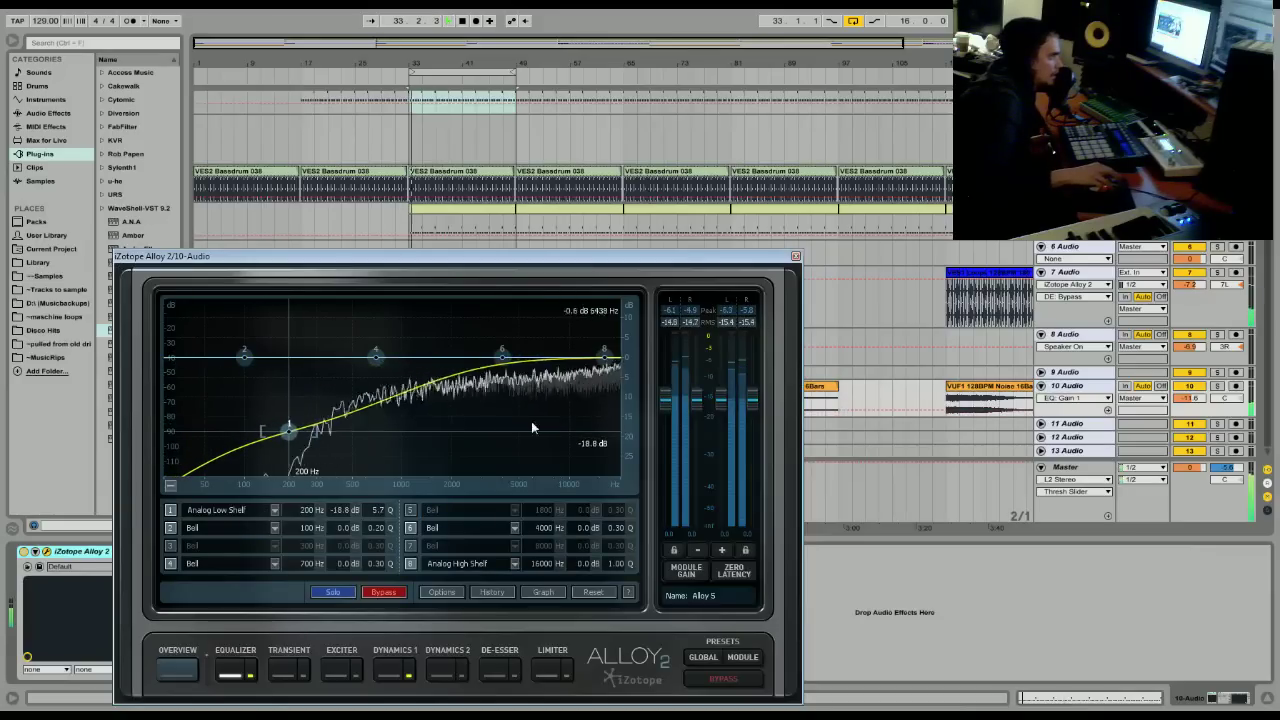
left_click_drag(289, 431, 260, 421)
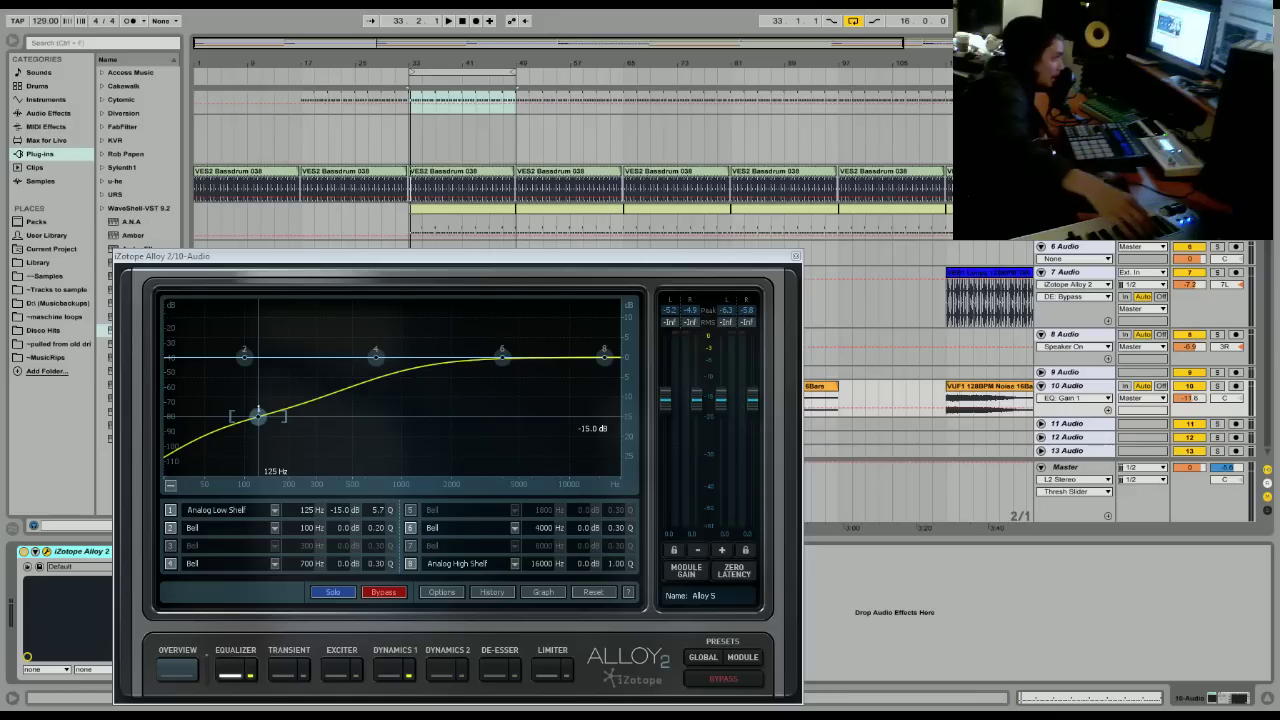
left_click(723, 680)
key("space")
left_click(723, 680)
Steepen the noise track's low-shelf cut to a Q of 21.8 and move it to about -21.3 dB at 561 Hz while playing.
left_click_drag(258, 415, 285, 429)
key("space")
scroll(296, 438, "up", 5)
key("space")
left_click_drag(296, 438, 364, 451)
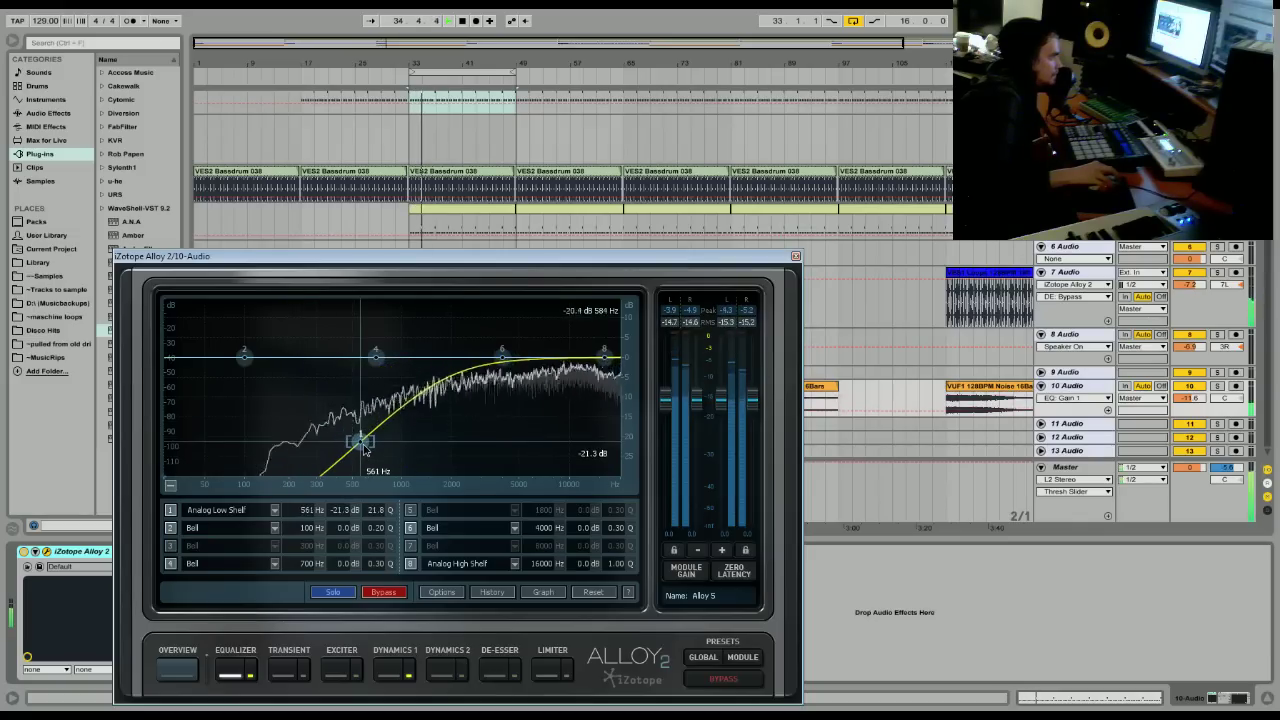
Close Alloy 2, enable 10 Audio's Compressor with a threshold of about -22.8 dB, and raise the track volume to about -9.4 dB.
left_click(796, 258)
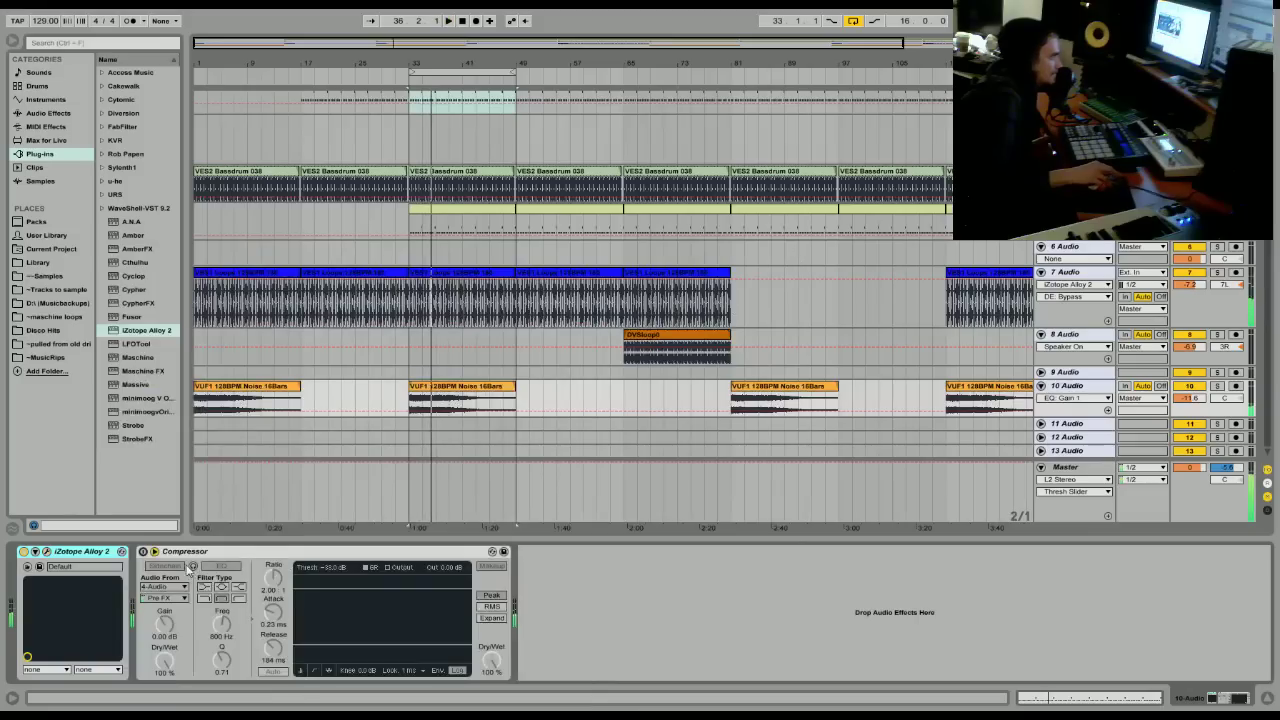
left_click(143, 551)
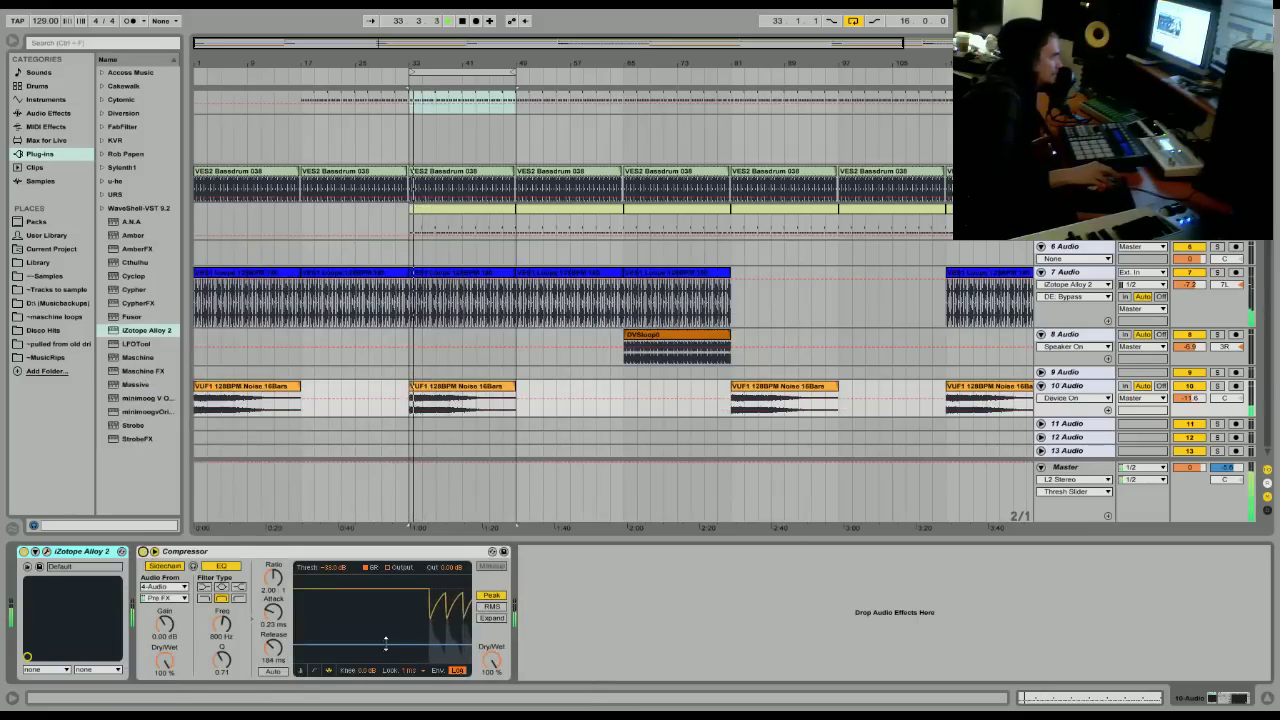
left_click(1188, 398)
left_click_drag(1188, 398, 1184, 387)
key("space")
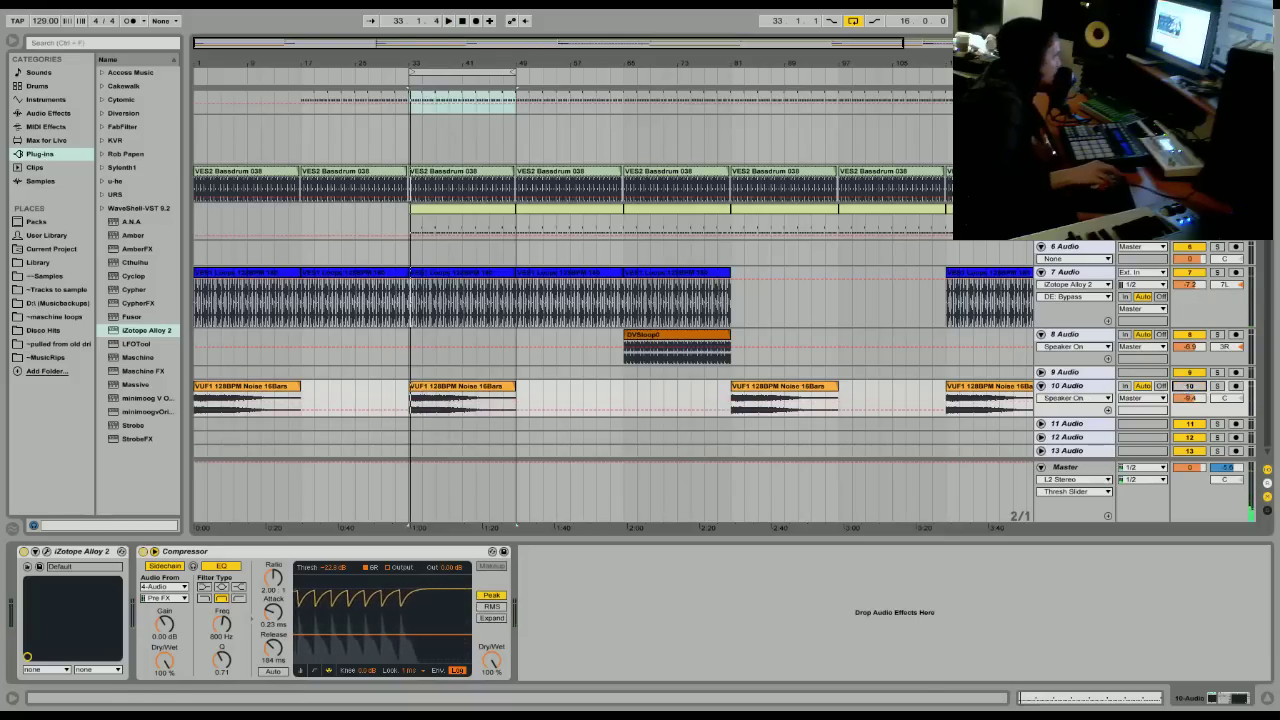
Play the loop with the 2 Sylenth1 and 7 Audio tracks muted, and briefly solo 7 Audio in the mixer.
scroll(197, 214, "up", 1)
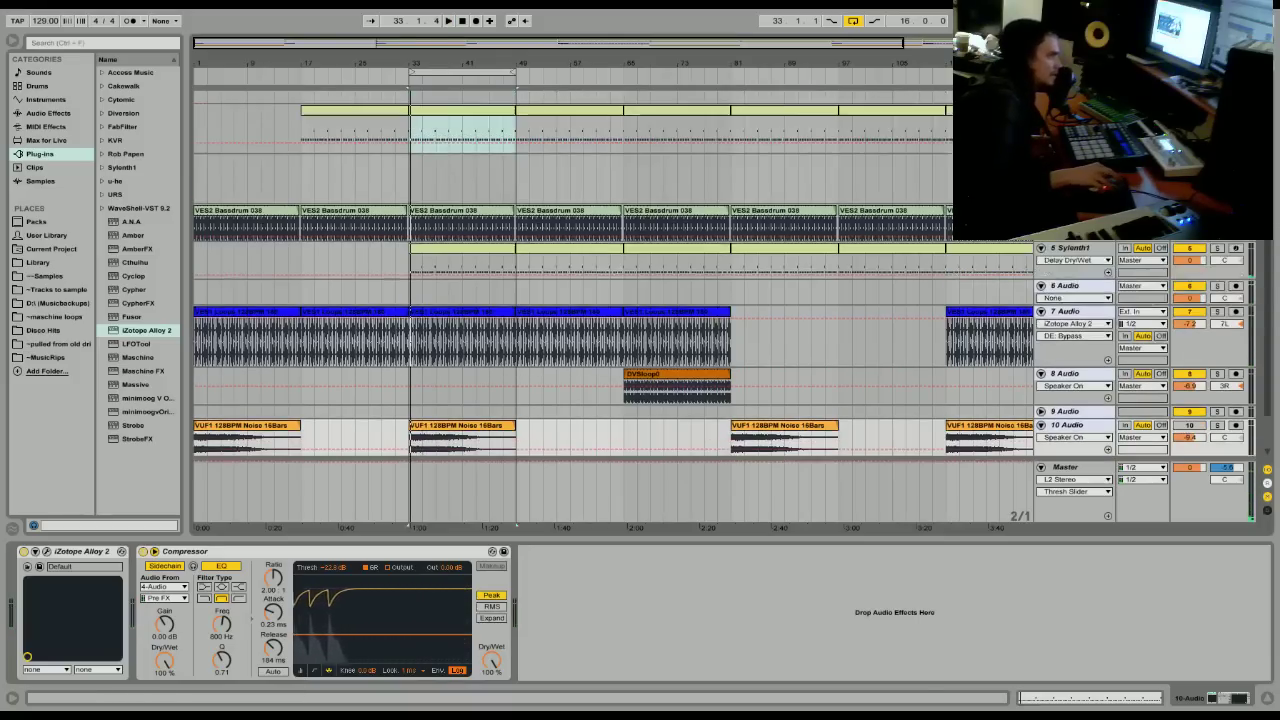
key("space")
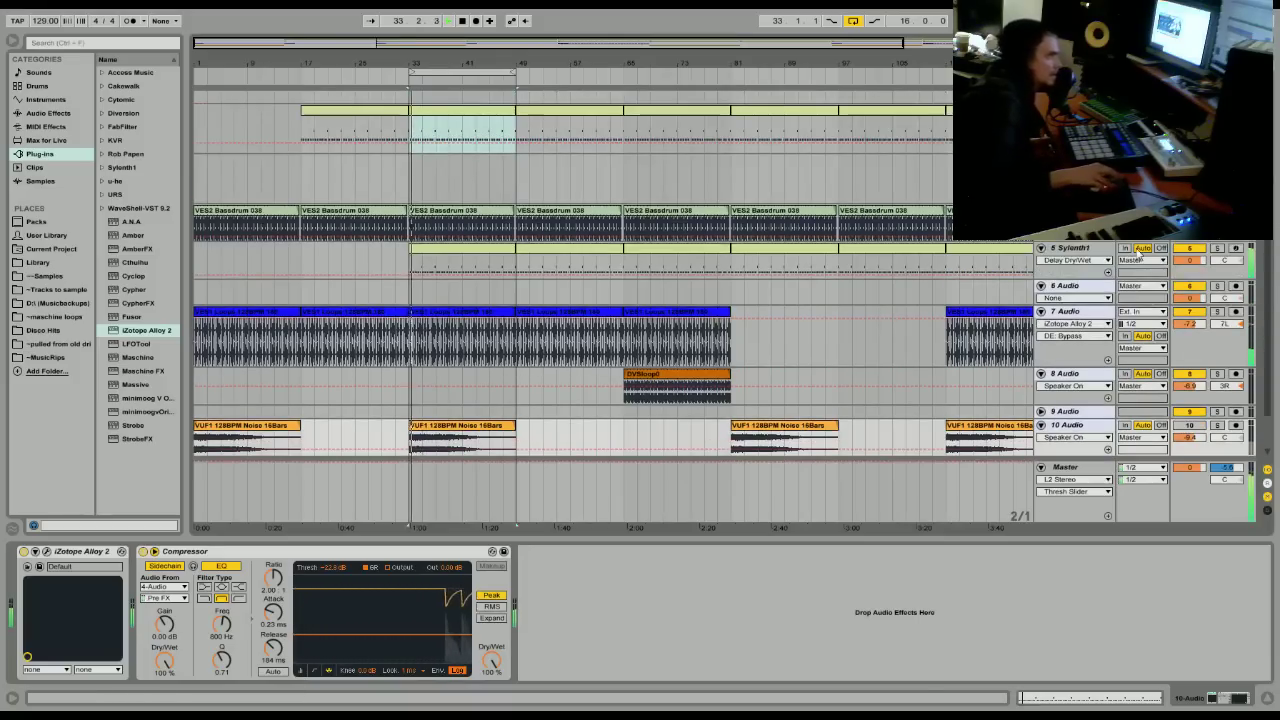
left_click(1189, 260)
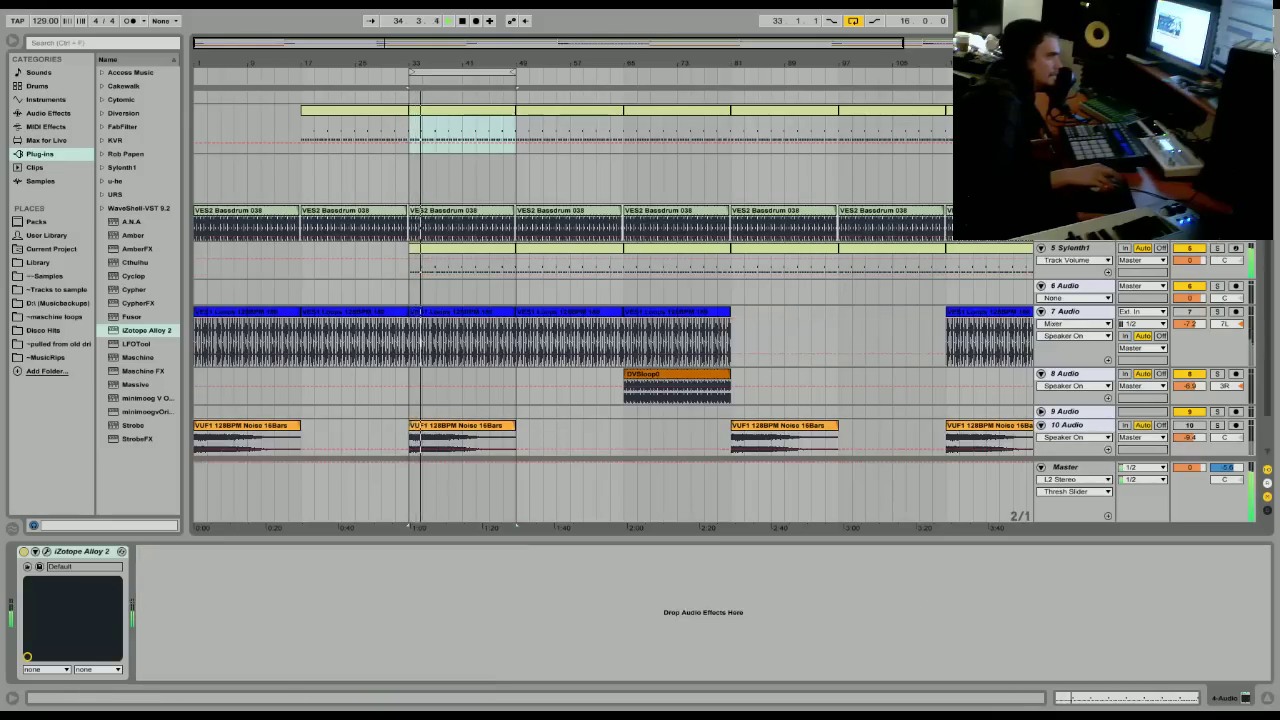
key("Tab")
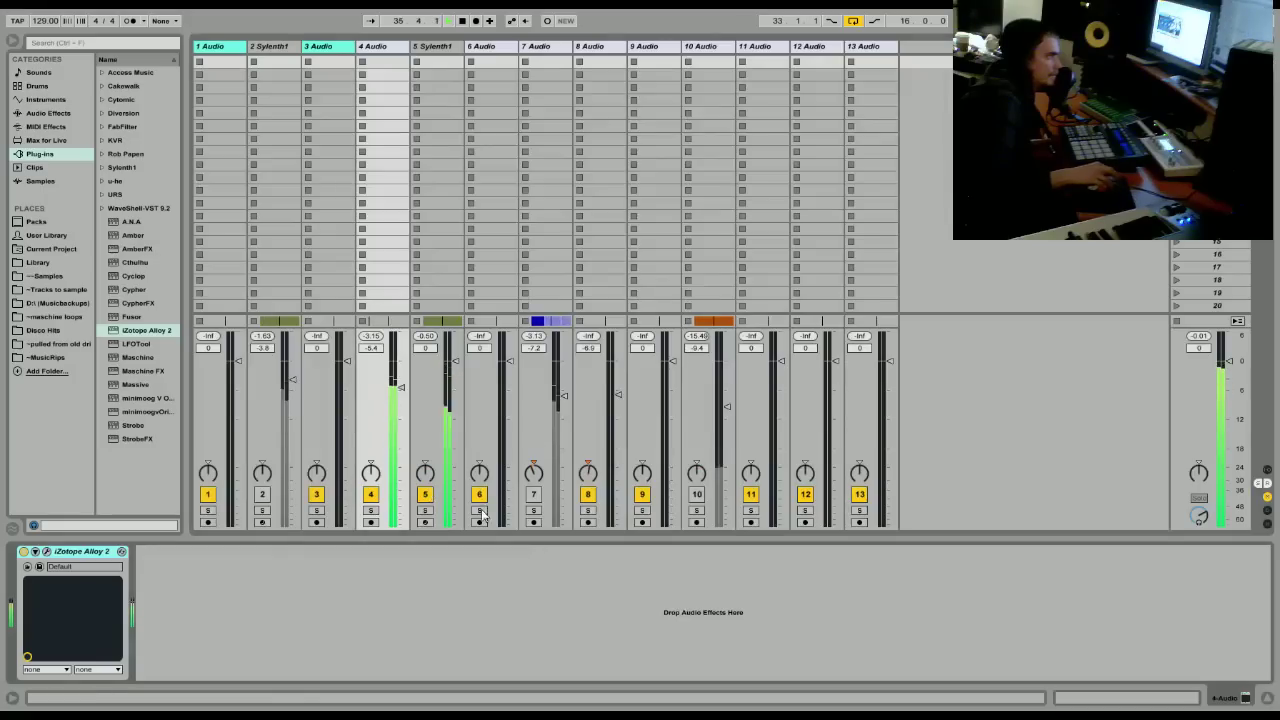
left_click(533, 510)
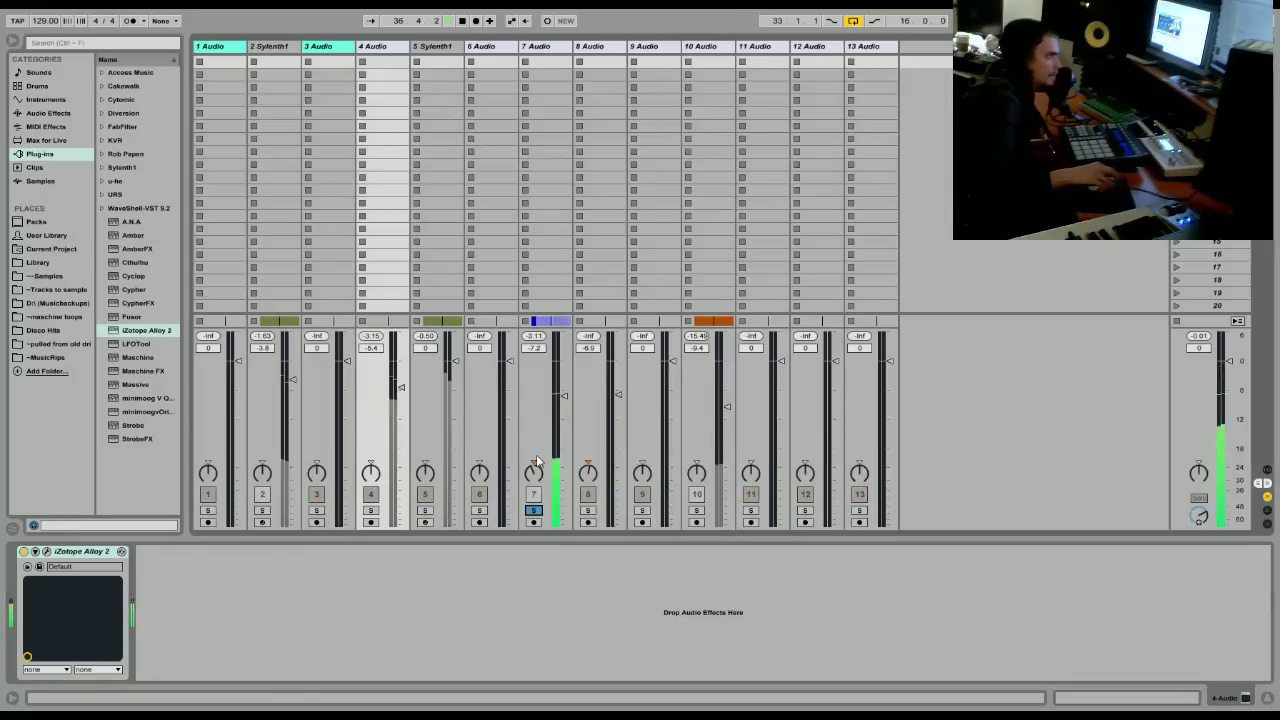
left_click(533, 510)
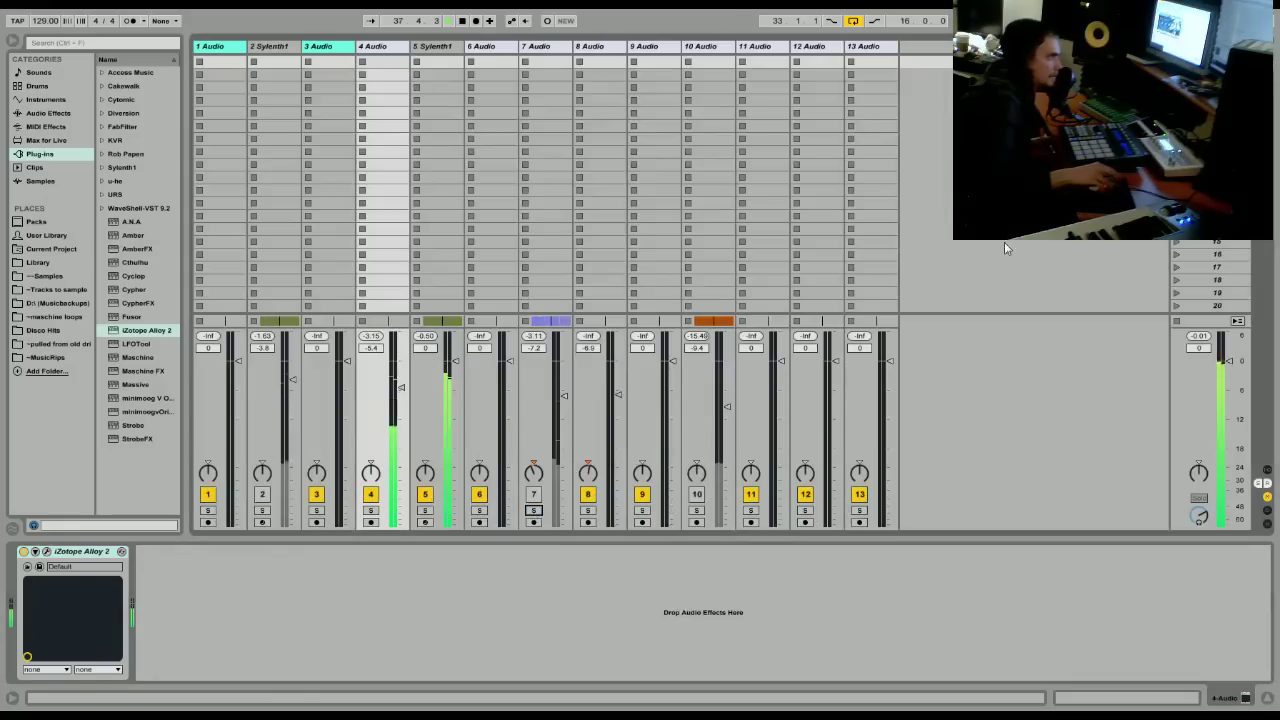
key("Tab")
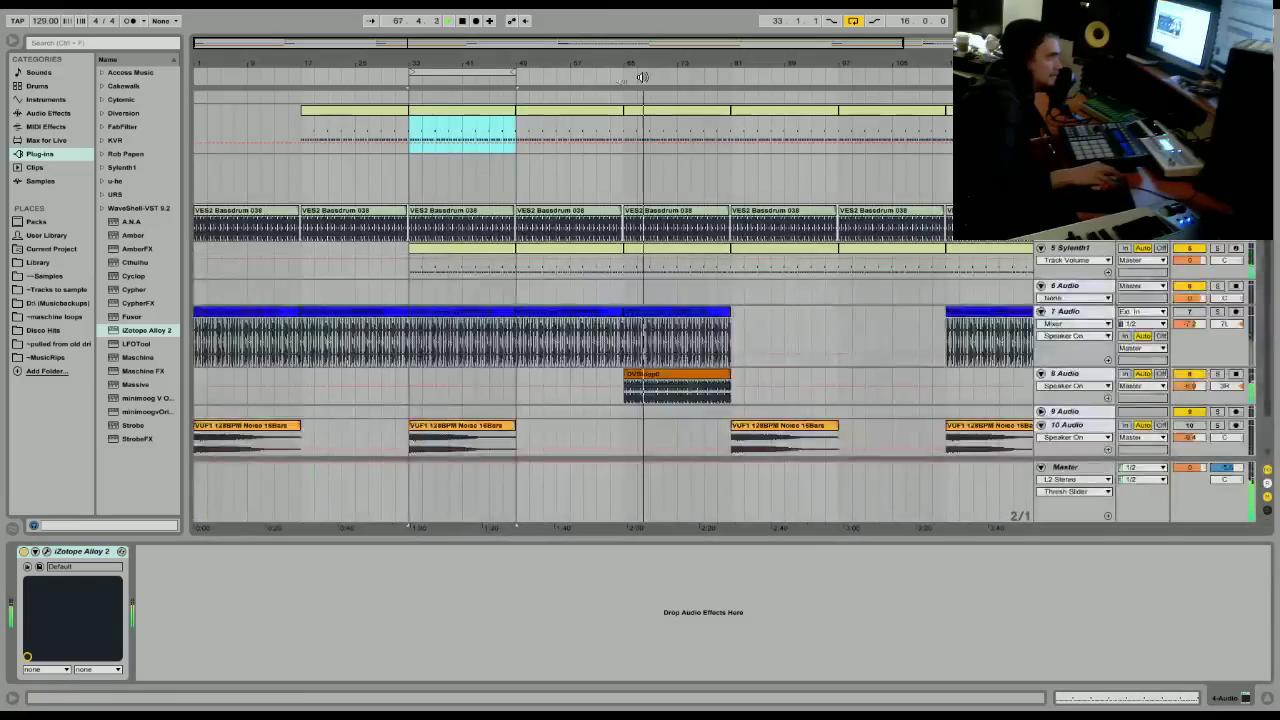
Move the loop to the 16 bars starting at bar 65 and add iZotope Alloy 2 before the Compressor on the 8 Audio track.
left_click_drag(472, 67, 695, 101)
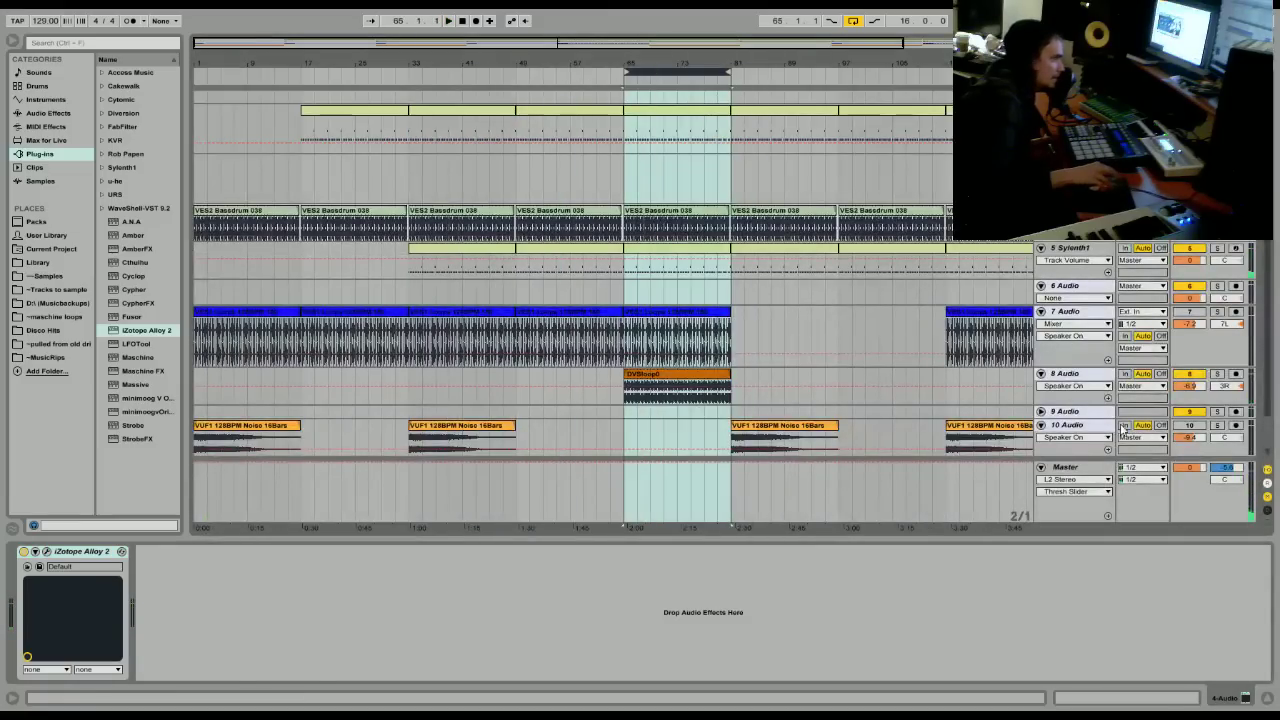
left_click(1064, 374)
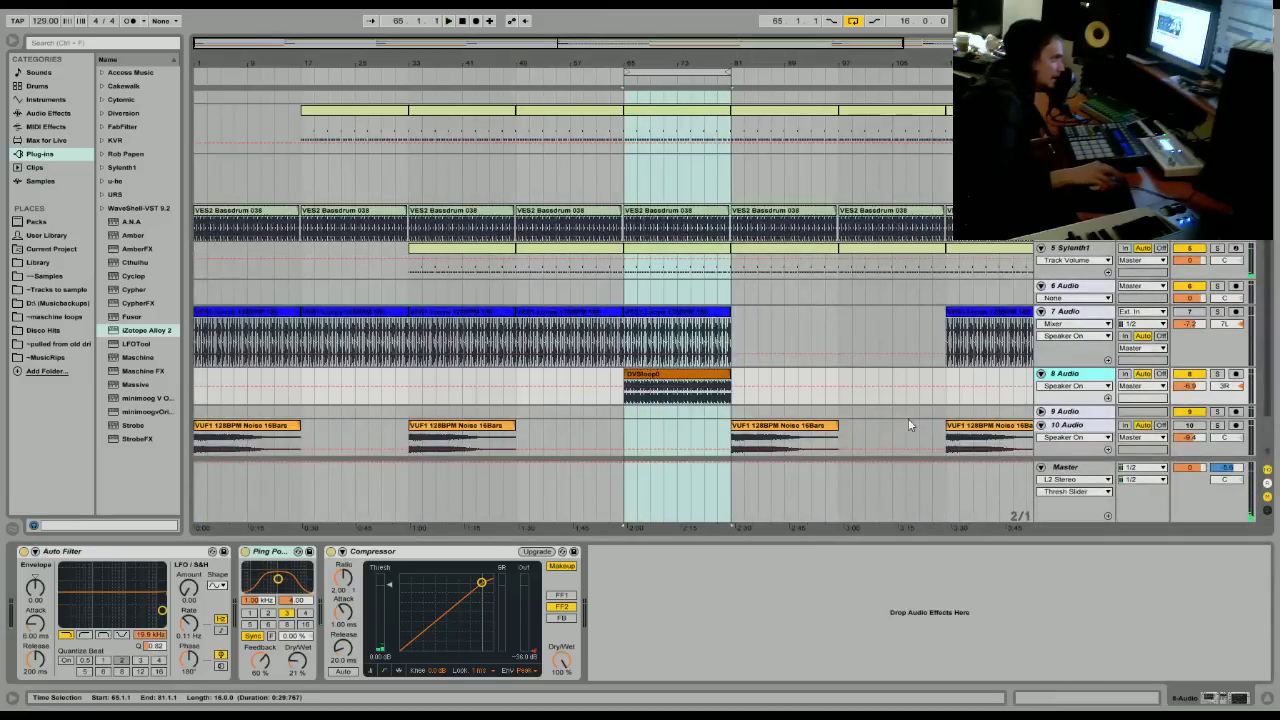
double_click(110, 551)
double_click(98, 553)
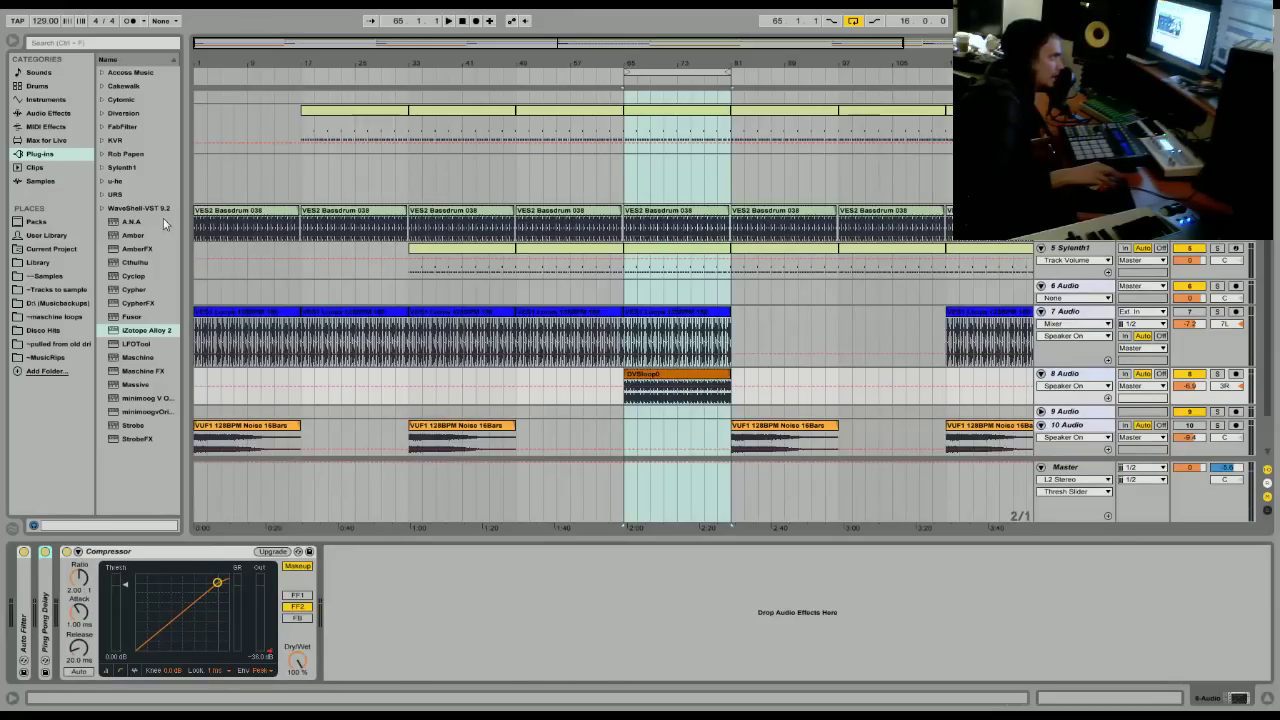
mouse_move(144, 337)
left_mouse_down()
mouse_move(409, 640)
mouse_move(172, 643)
mouse_move(239, 600)
left_mouse_up()
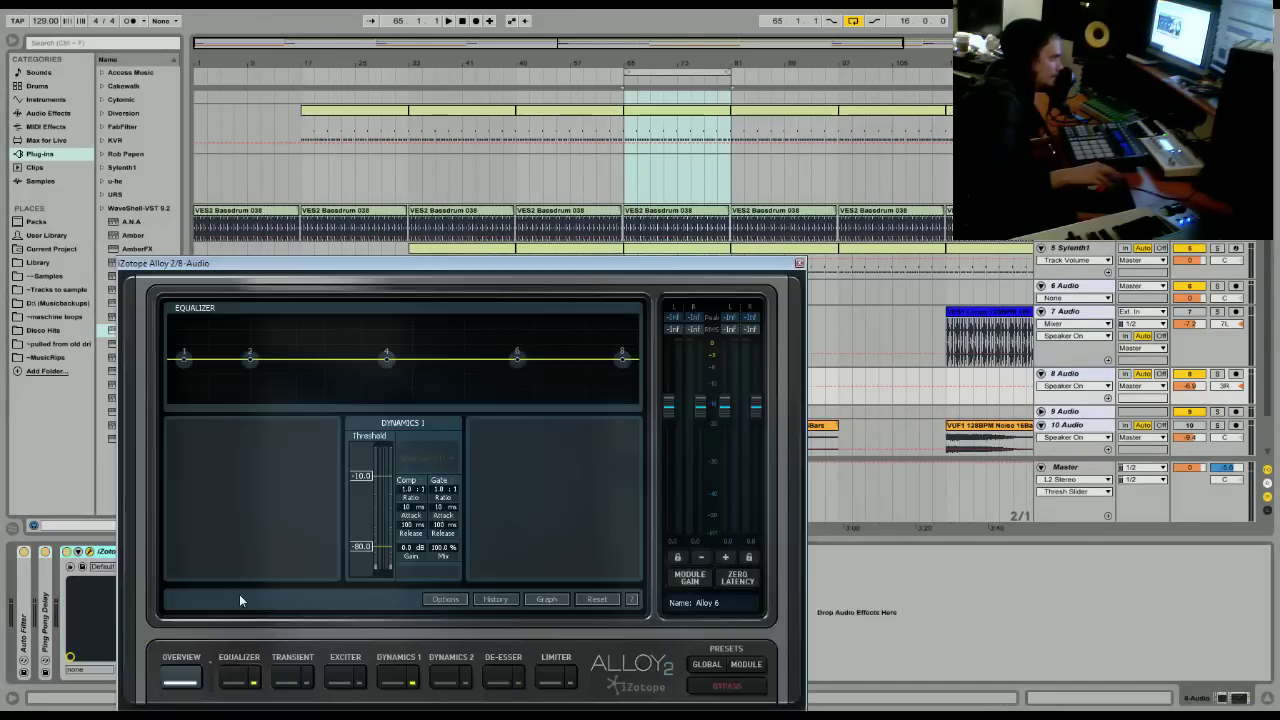
Open the Equalizer module for 8 Audio, move the plug-in window clear of the track controls, and solo the track.
left_click_drag(456, 263, 439, 200)
left_click(220, 614)
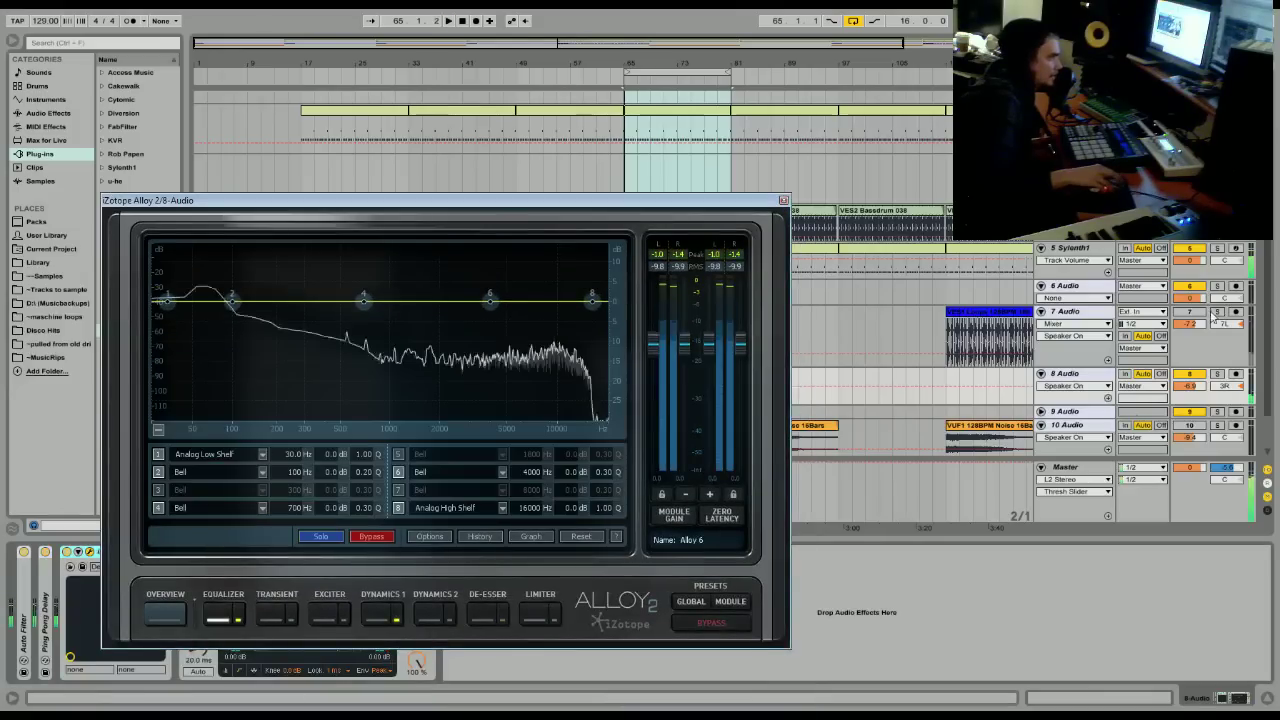
left_click_drag(706, 203, 651, 160)
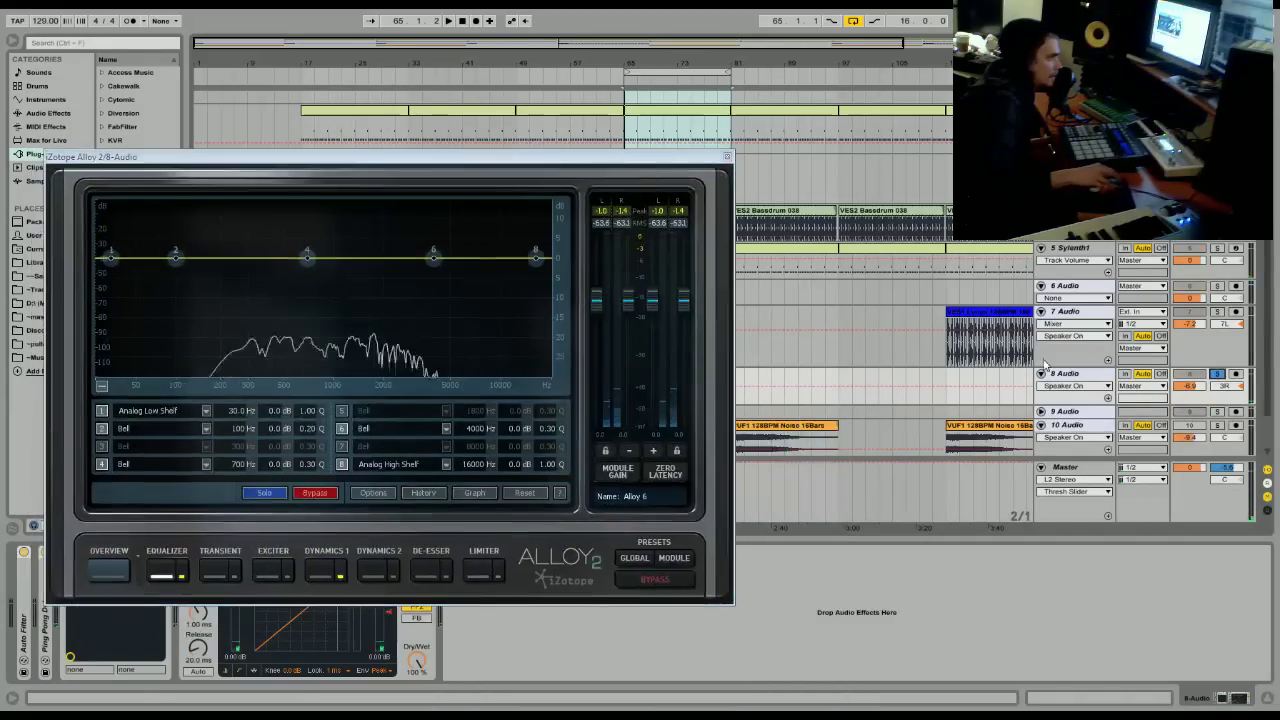
Play the loop and cut 8 Audio's lows with Analog Low Shelf band 1 at about 414 Hz, -30 dB and Q 24.0.
key("space")
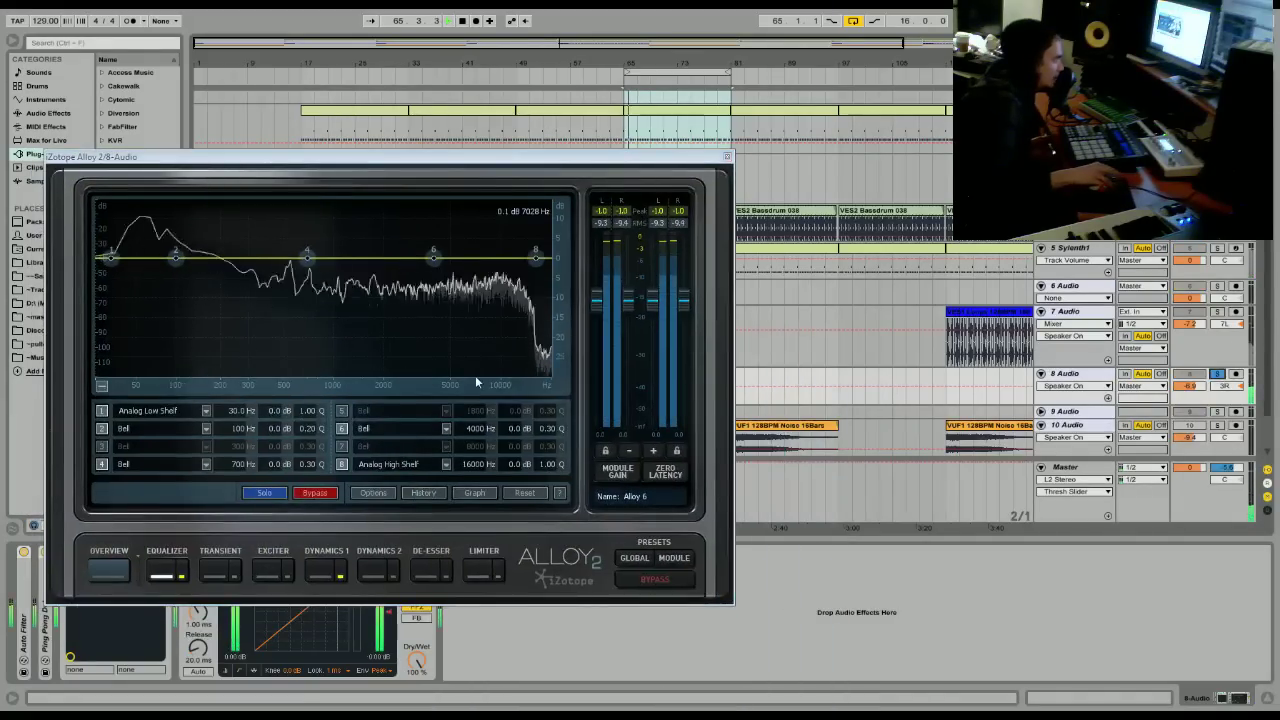
left_click(110, 260)
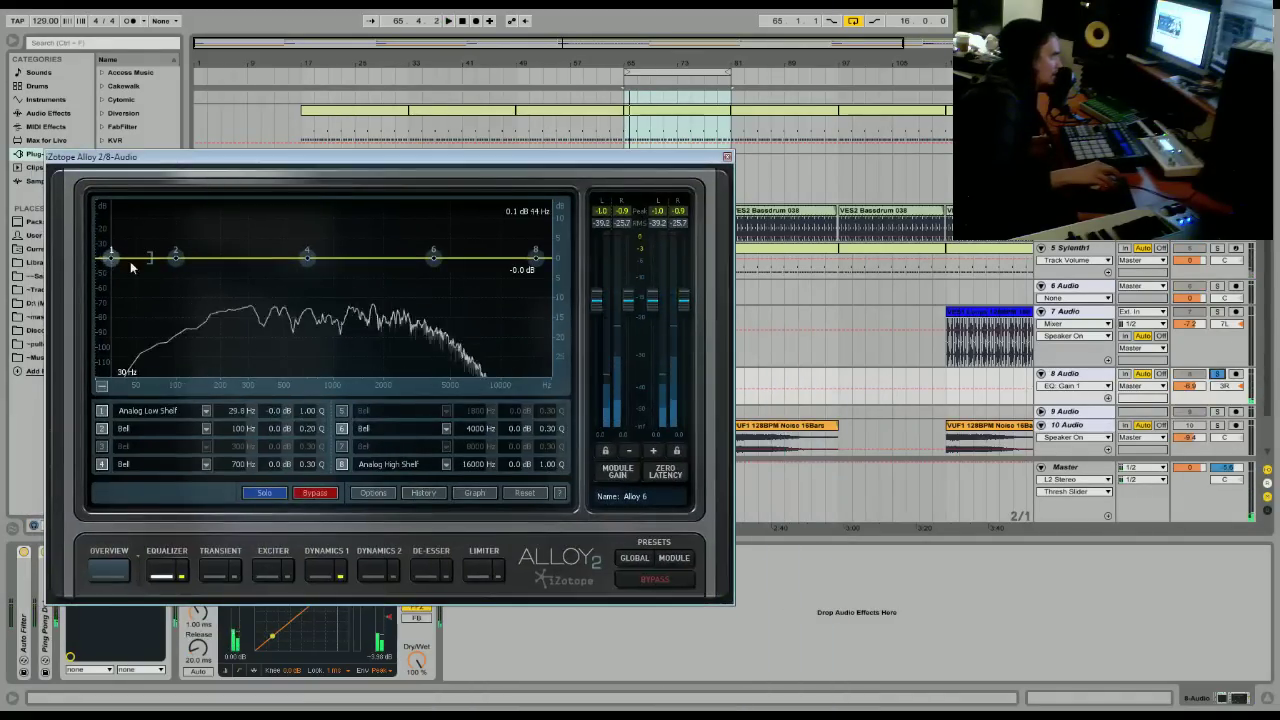
left_click_drag(110, 259, 270, 408)
key("space")
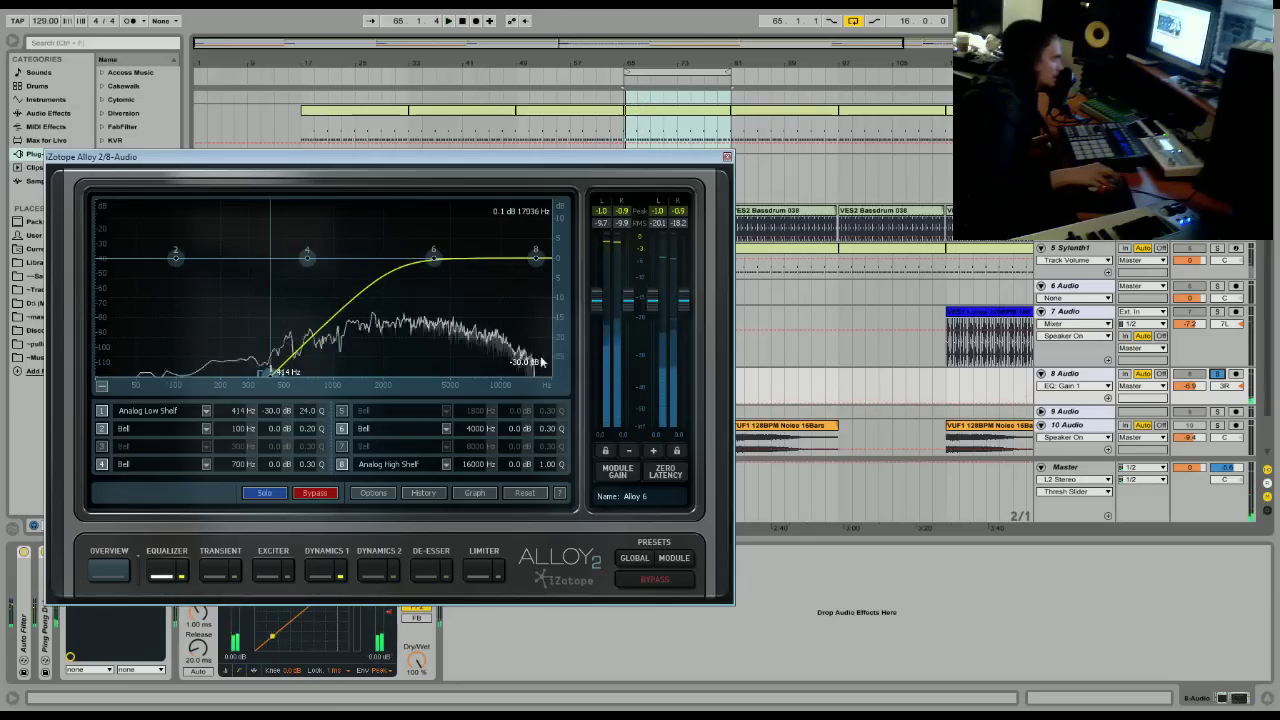
Make band 8 a Brickwall lowpass at about 14581 Hz and boost bell band 6 about 4.1 dB at about 8965 Hz with Q 1.9.
left_click(412, 464)
mouse_move(405, 432)
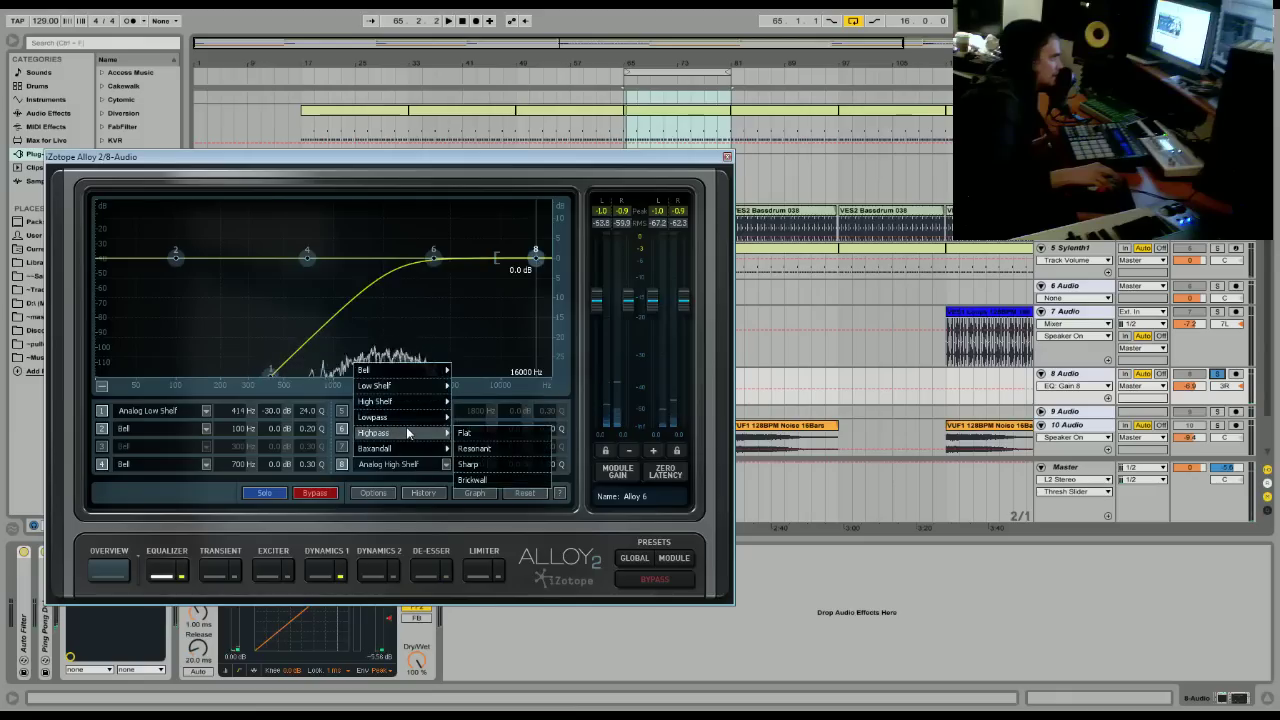
left_click(472, 464)
left_click_drag(536, 258, 528, 256)
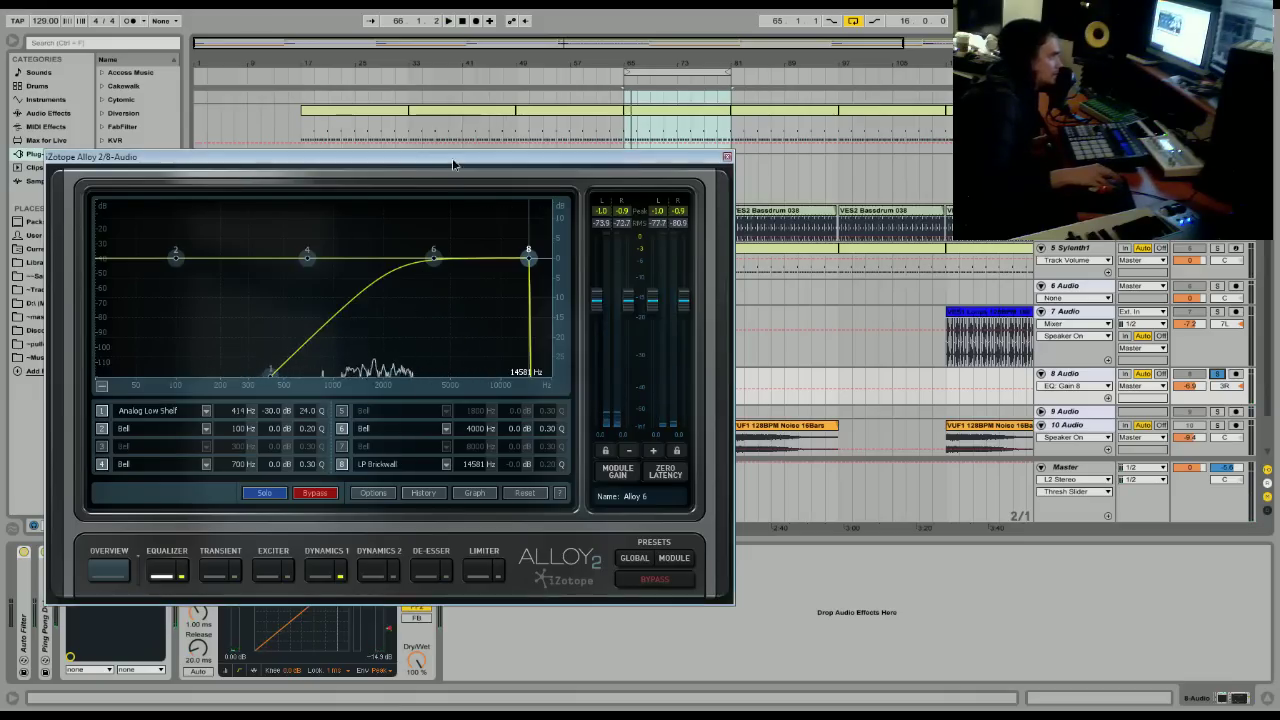
left_click_drag(433, 258, 494, 246)
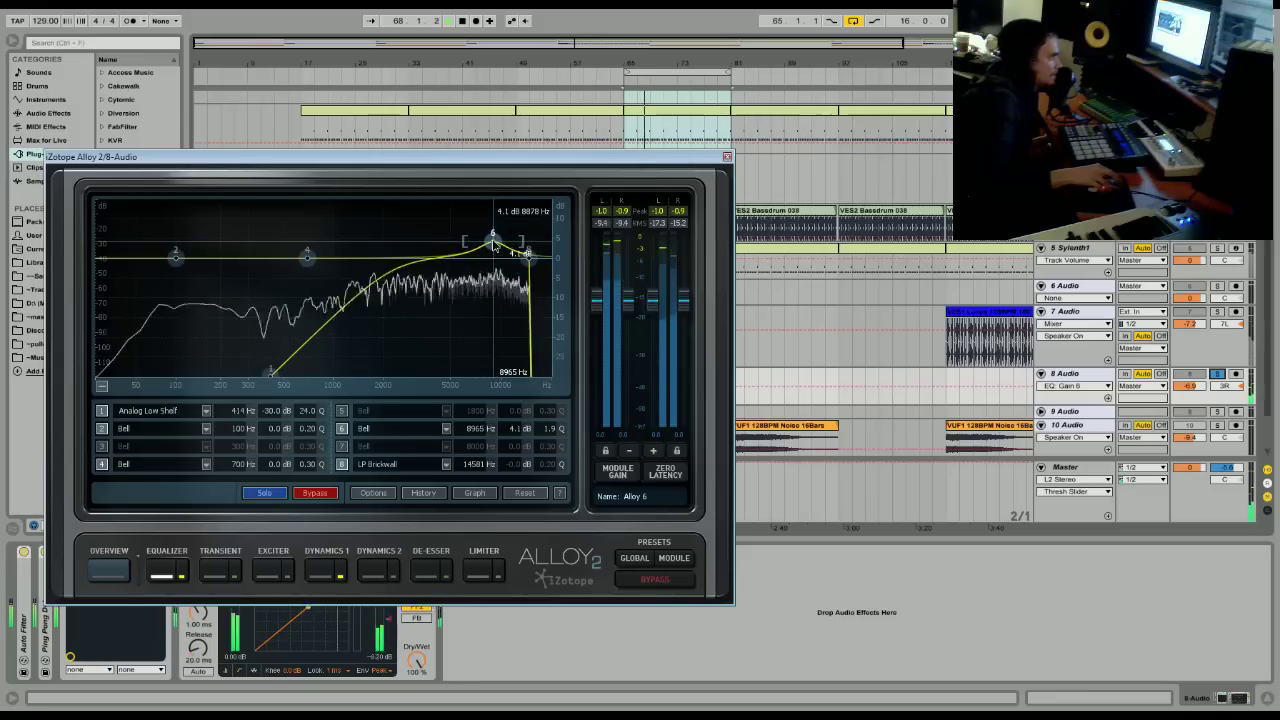
Enable the Transient module and set Attack to about 7.5 and Sustain to about -4.9 while the loop plays.
left_click(235, 573)
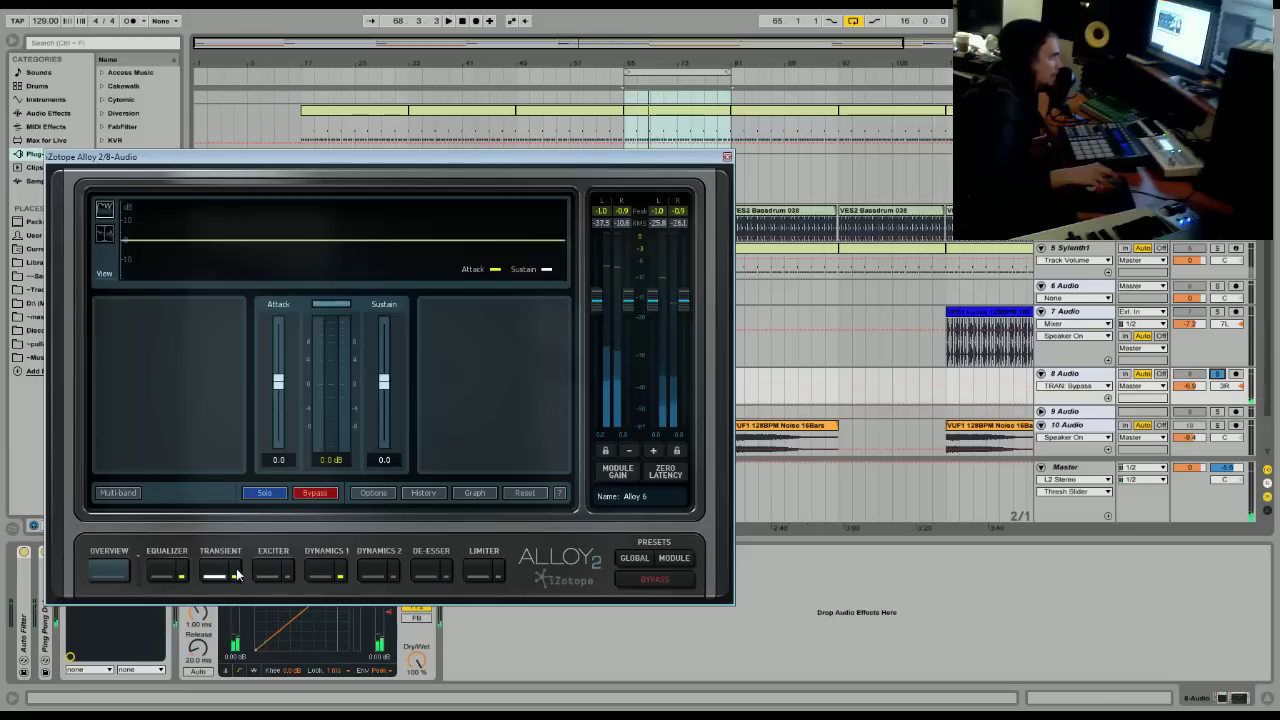
left_click(474, 492)
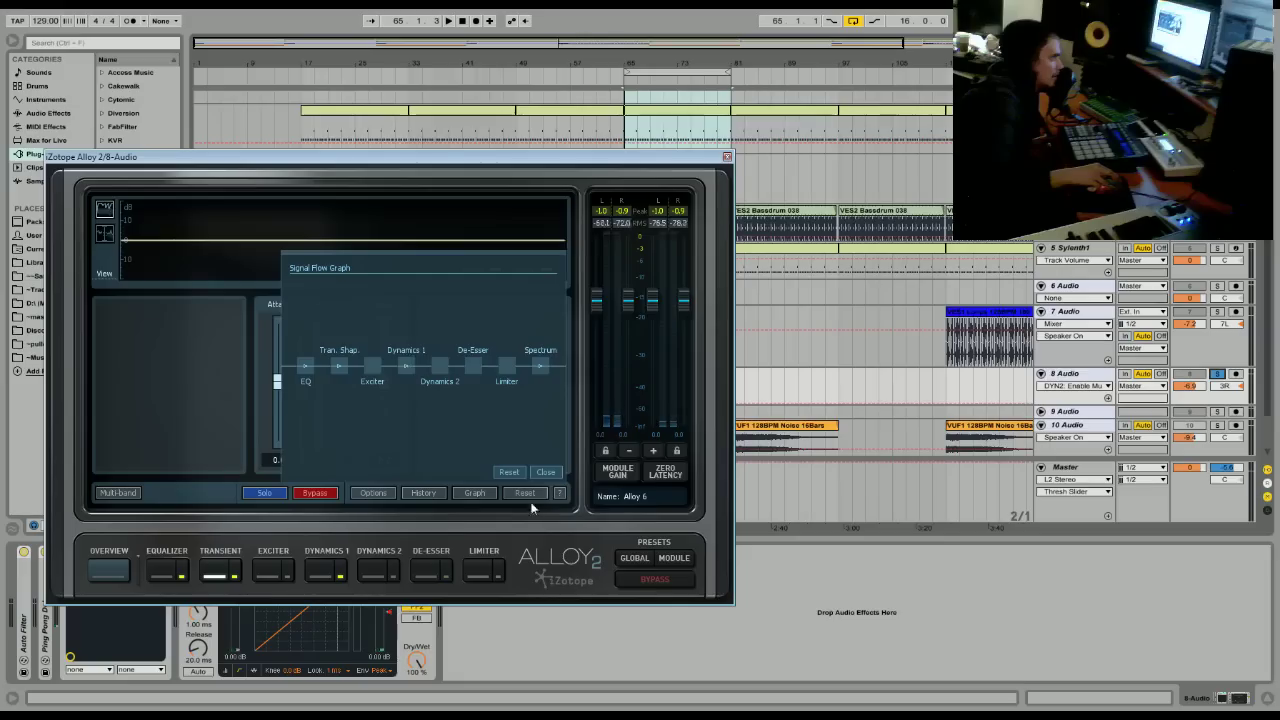
left_click(547, 472)
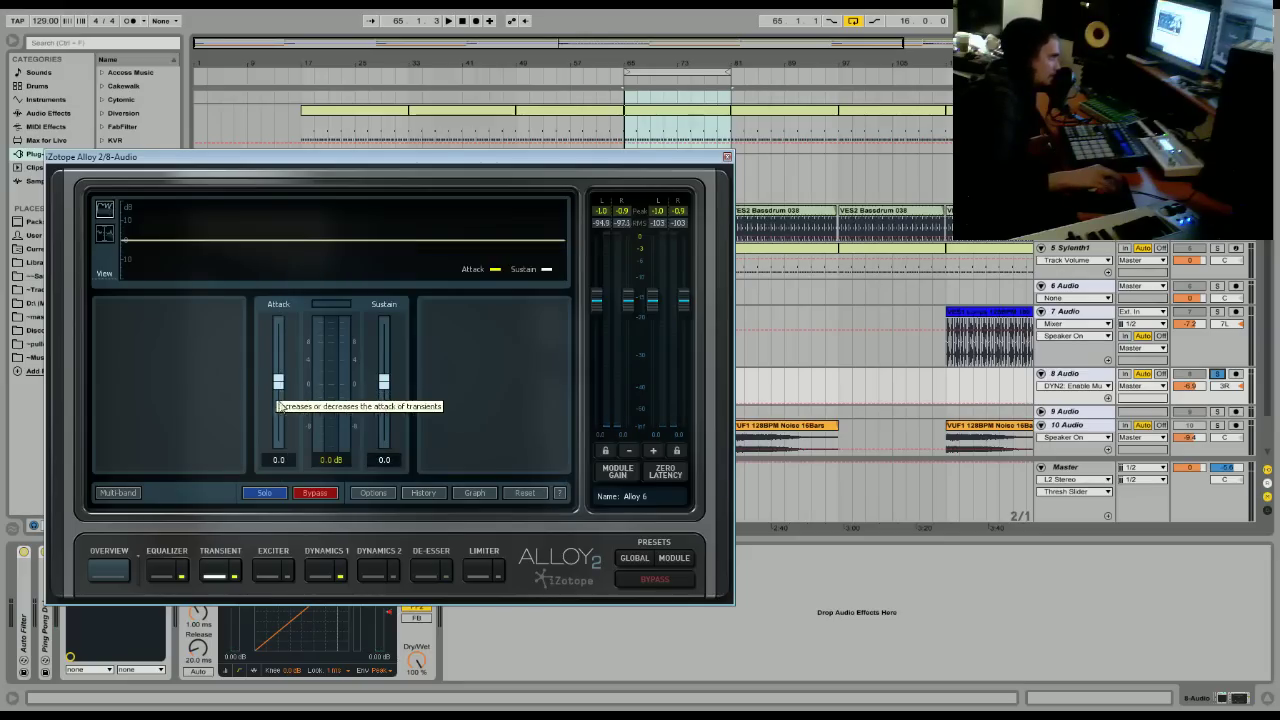
key("space")
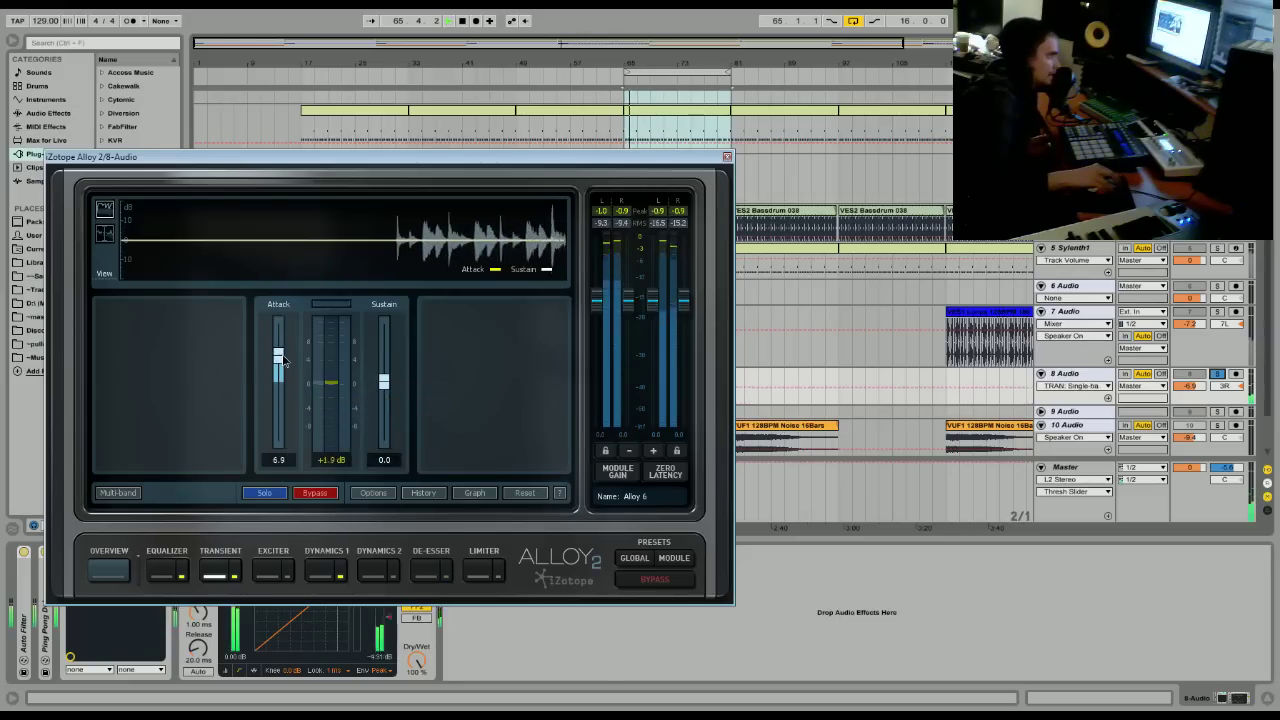
left_click_drag(282, 362, 290, 358)
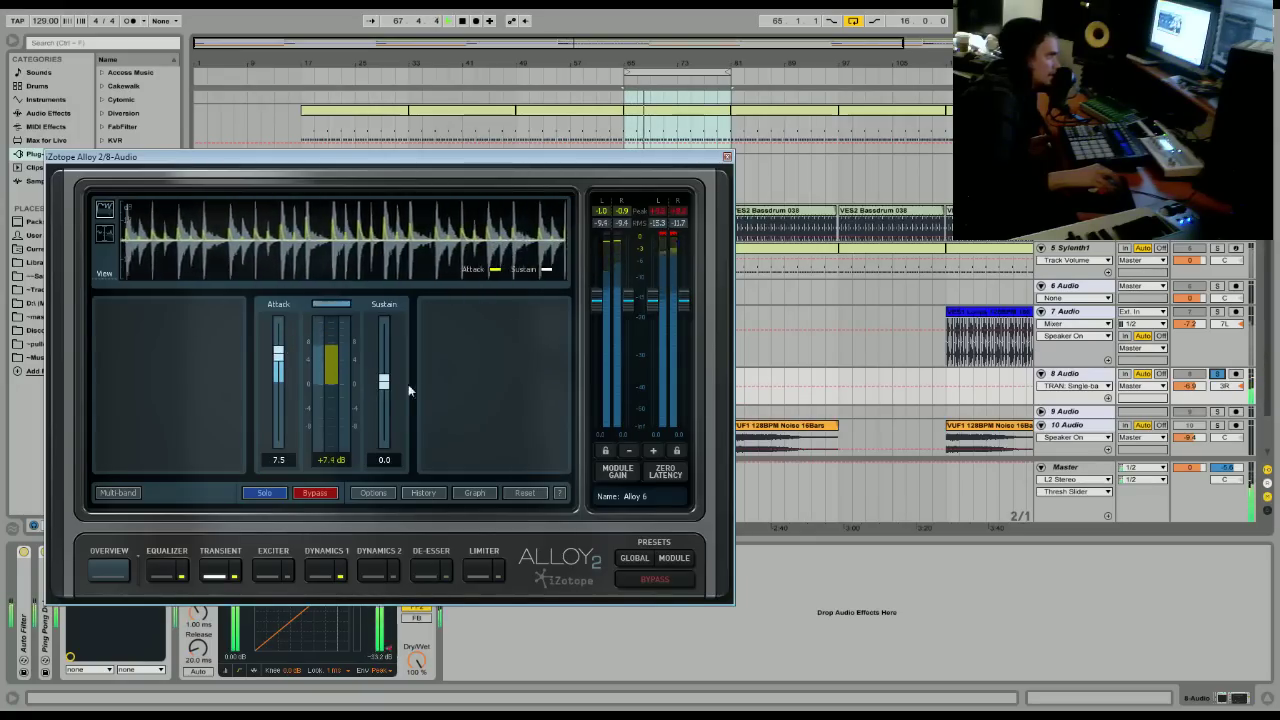
left_click_drag(384, 381, 390, 410)
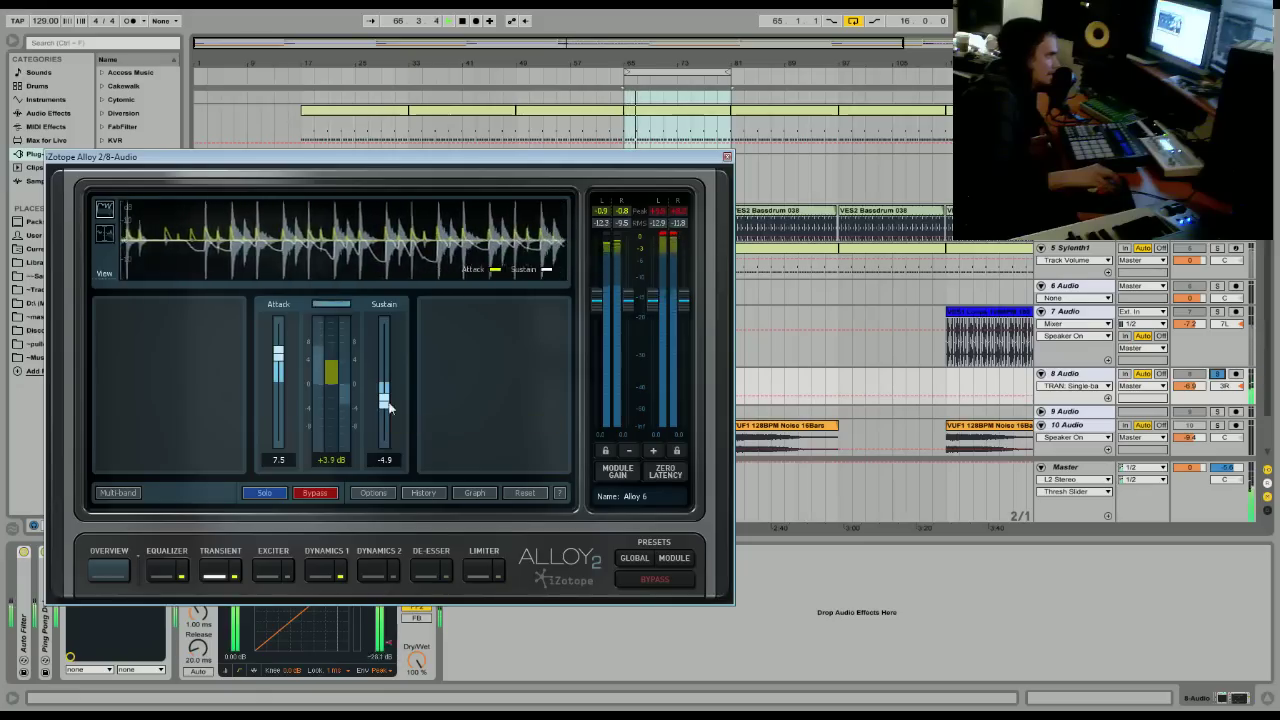
Set the Dynamics 1 compressor to ratio 8.0:1, attack 97 ms and threshold about -7.2 dB, compare it with bypass, and stop playback.
left_click(322, 572)
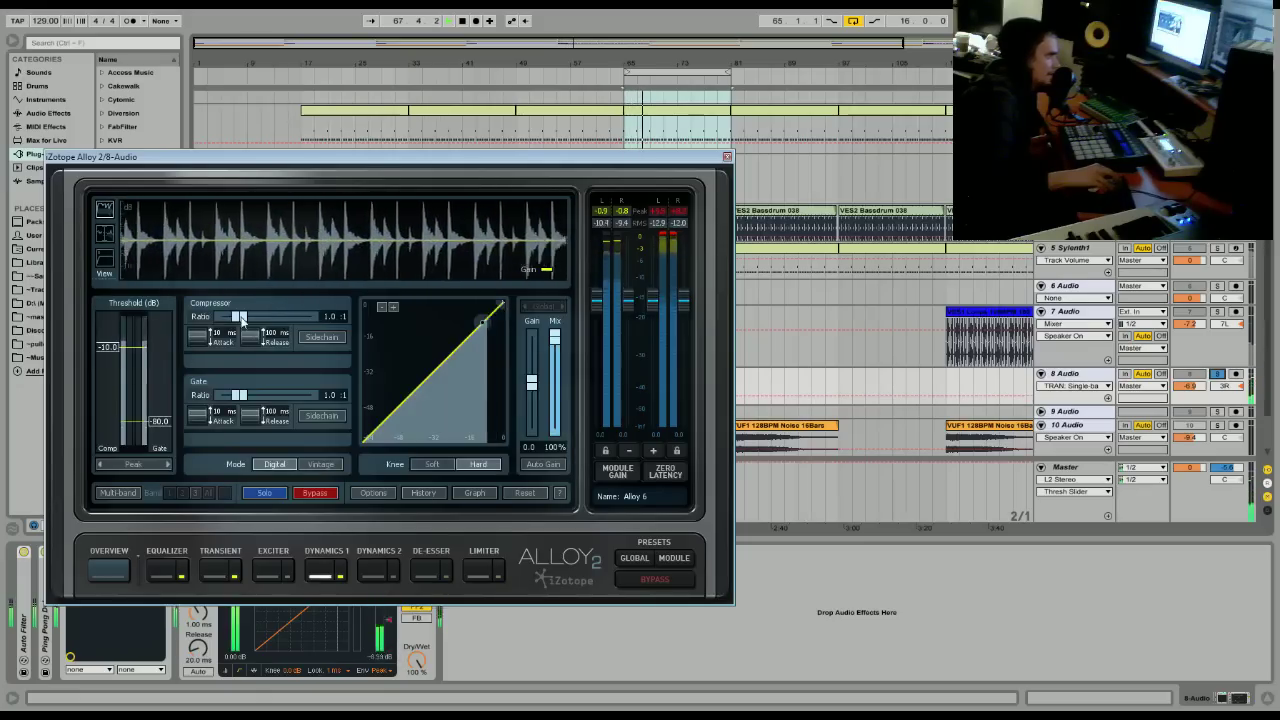
left_click_drag(116, 352, 116, 340)
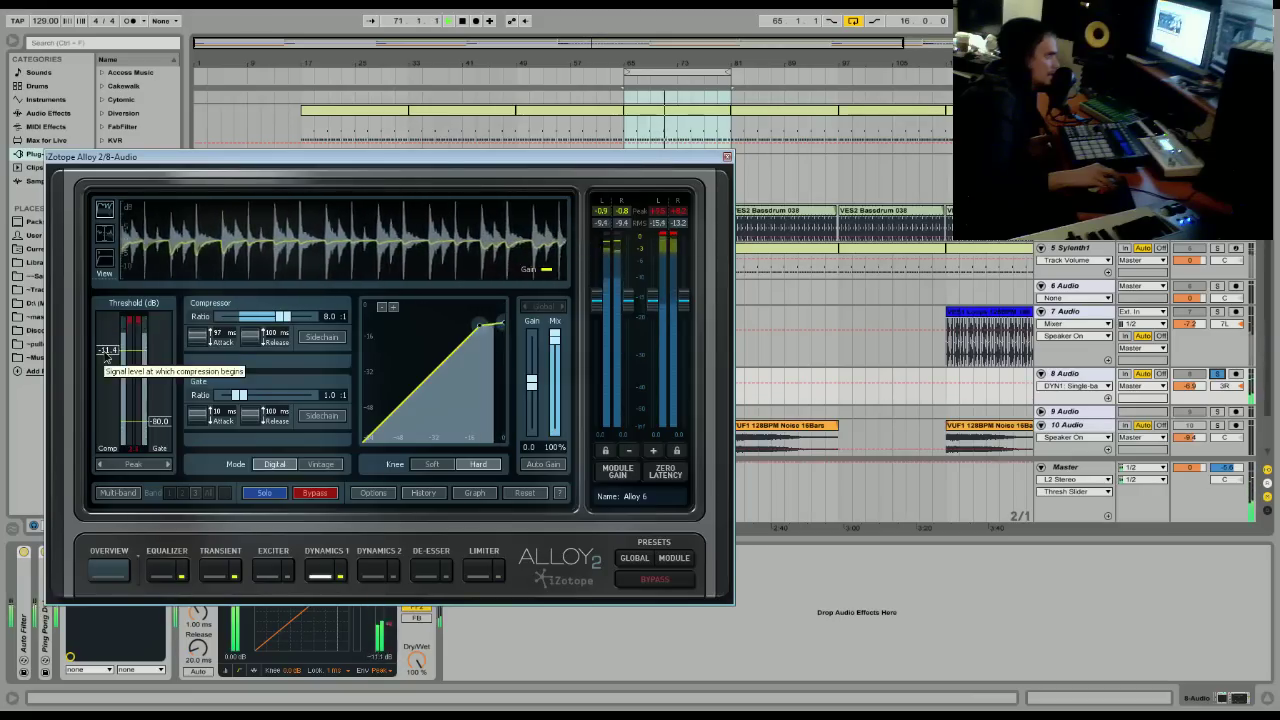
left_click(338, 573)
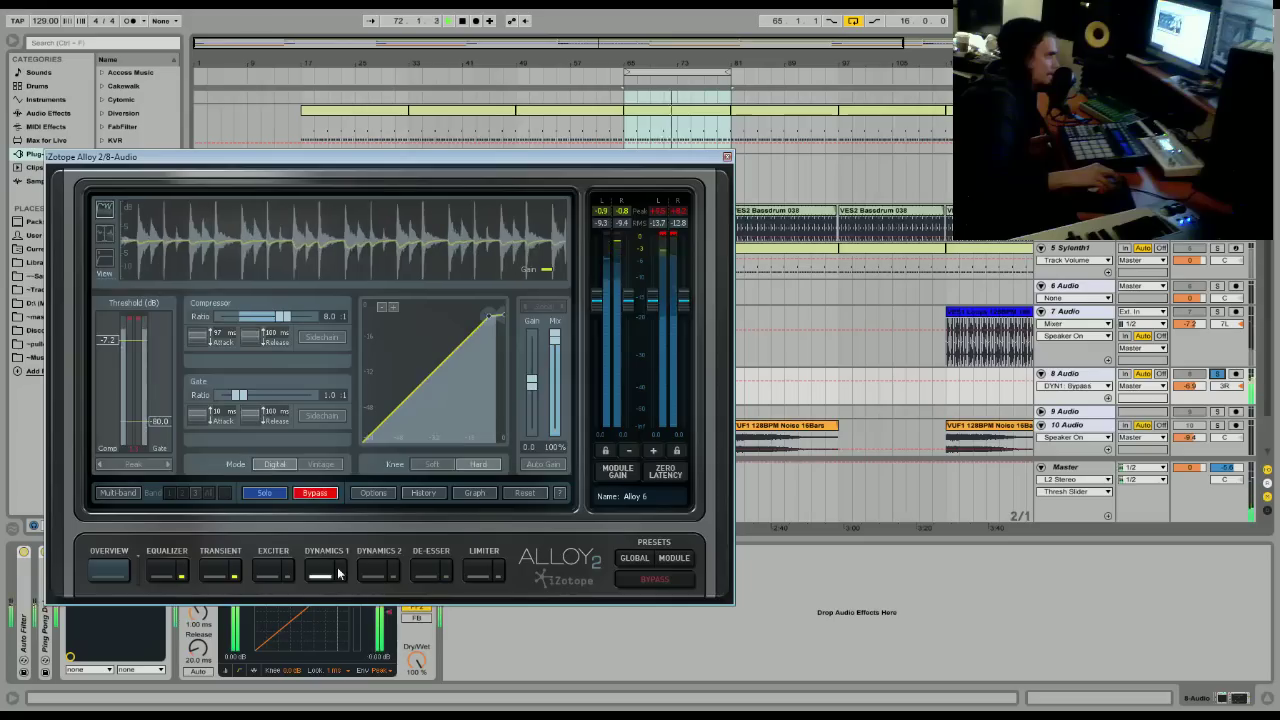
left_click(338, 573)
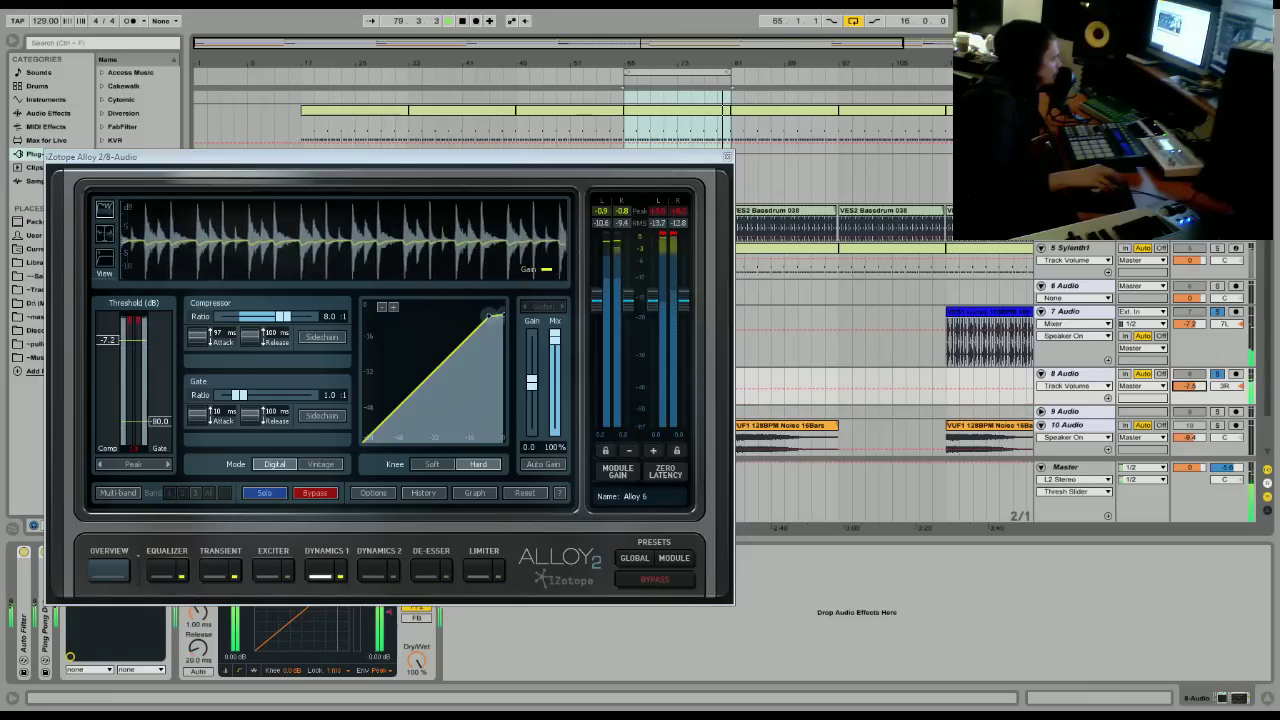
key("space")
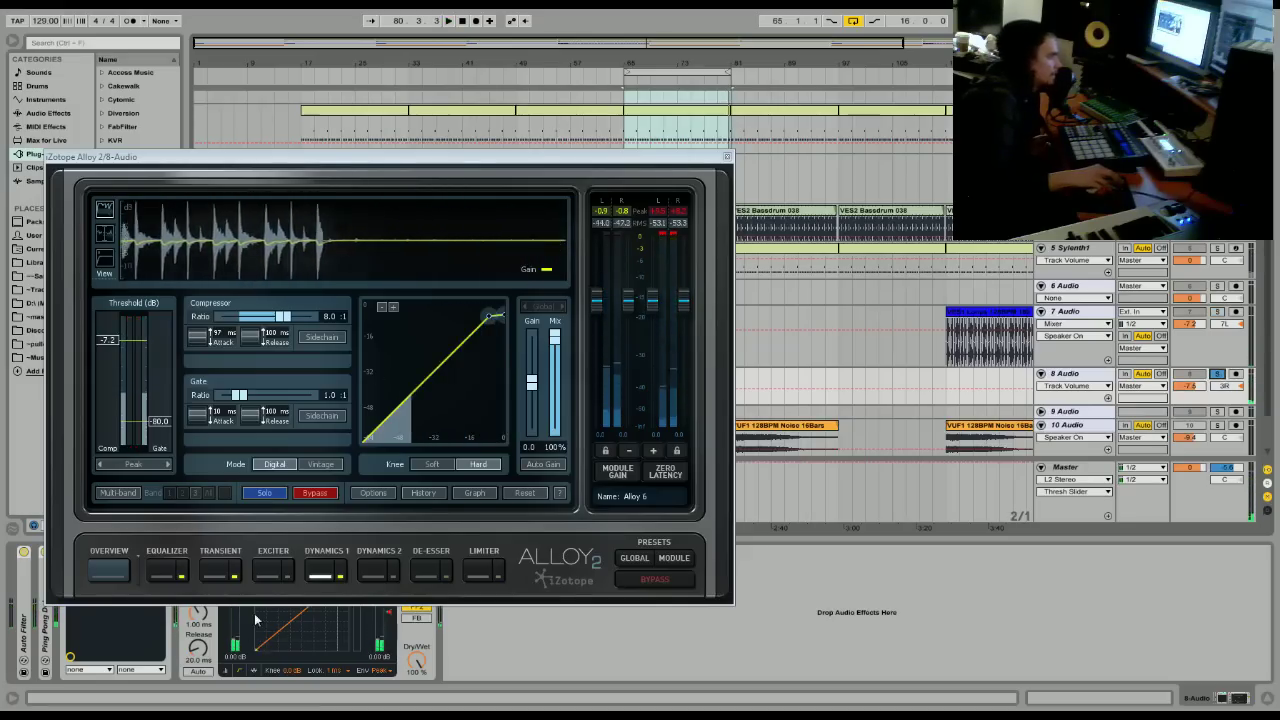
Return to the Equalizer module and bypass it while playing a short passage of the loop.
left_click(166, 571)
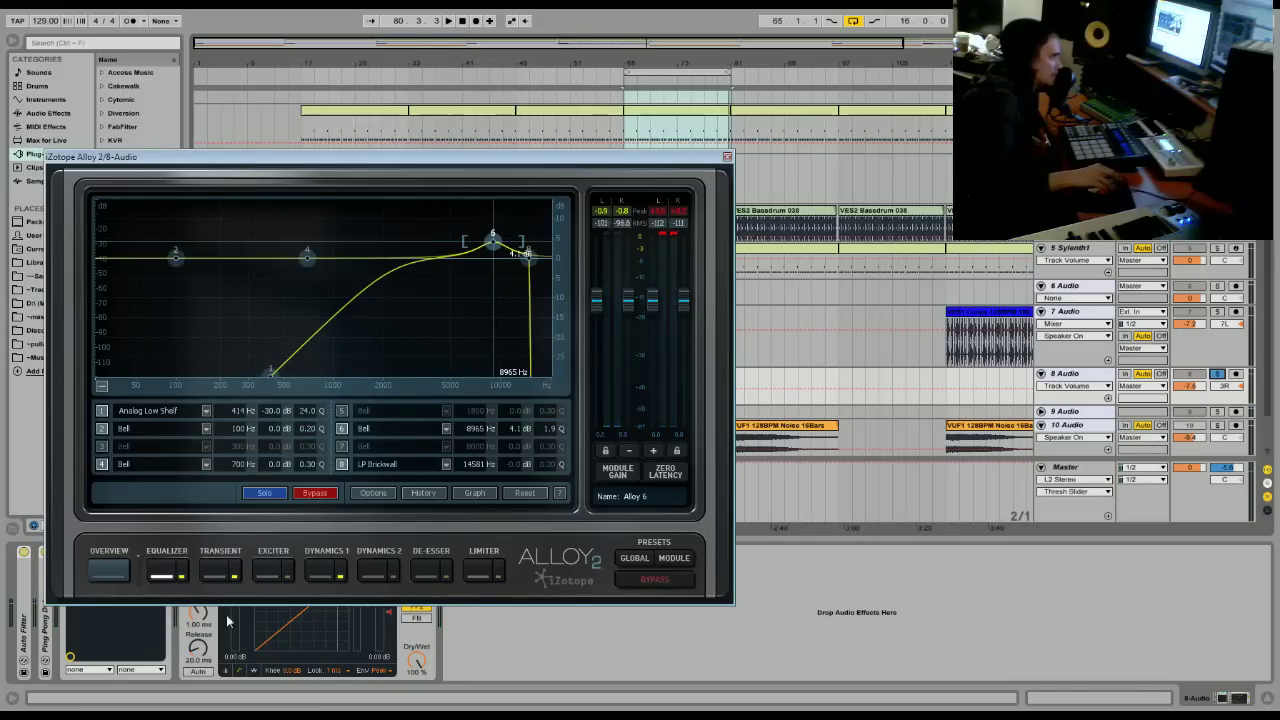
key("space")
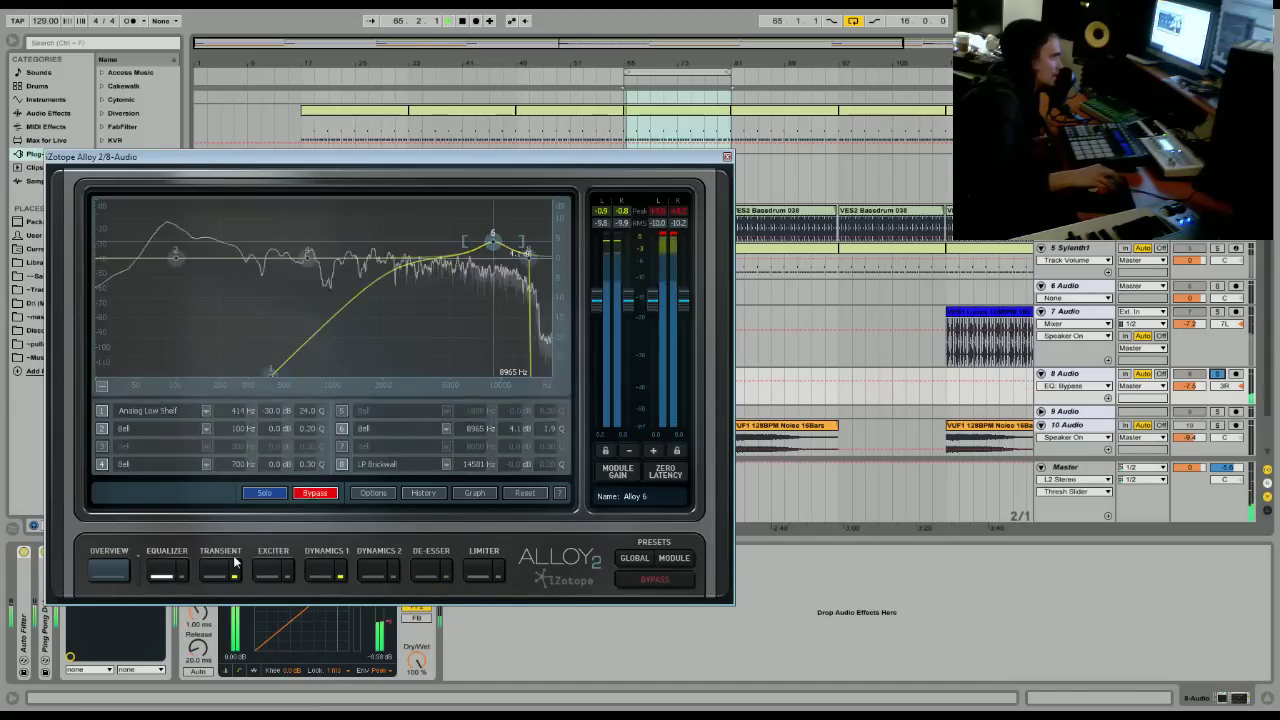
key("space")
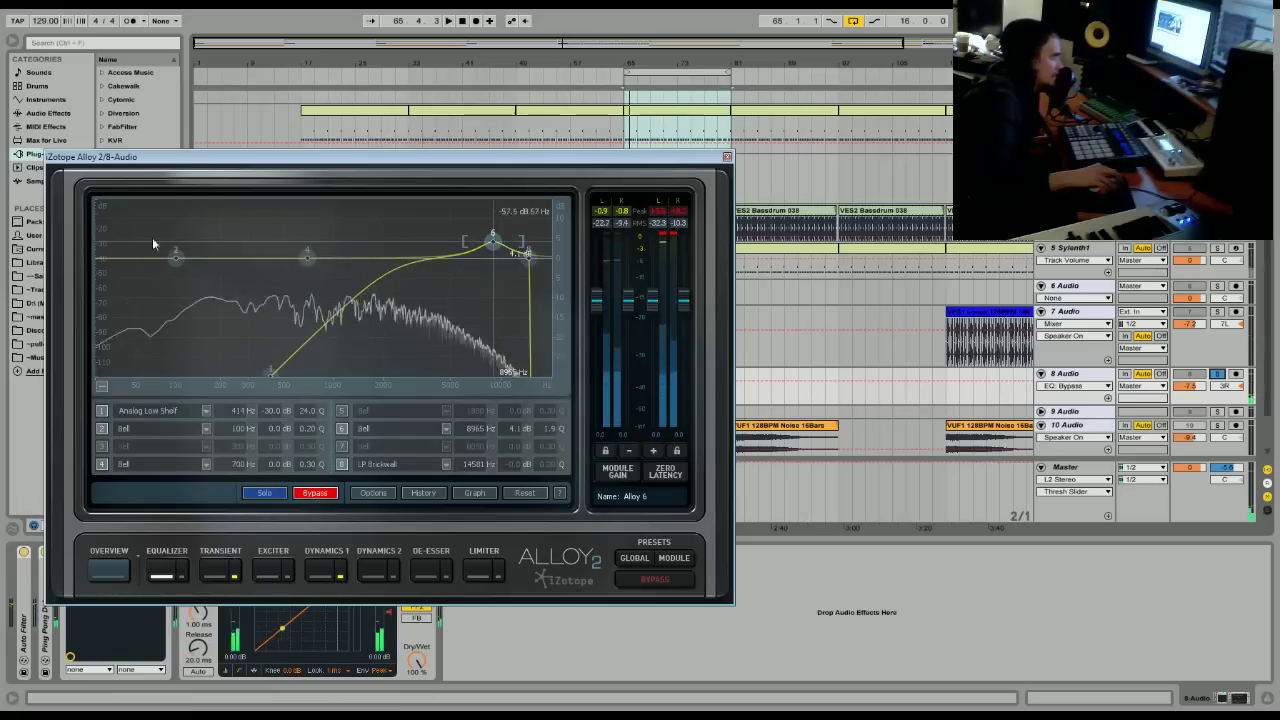
Set the spectrum analyzer's average time to 1 sec and play the loop to check the curve.
right_click(250, 311)
left_click(272, 330)
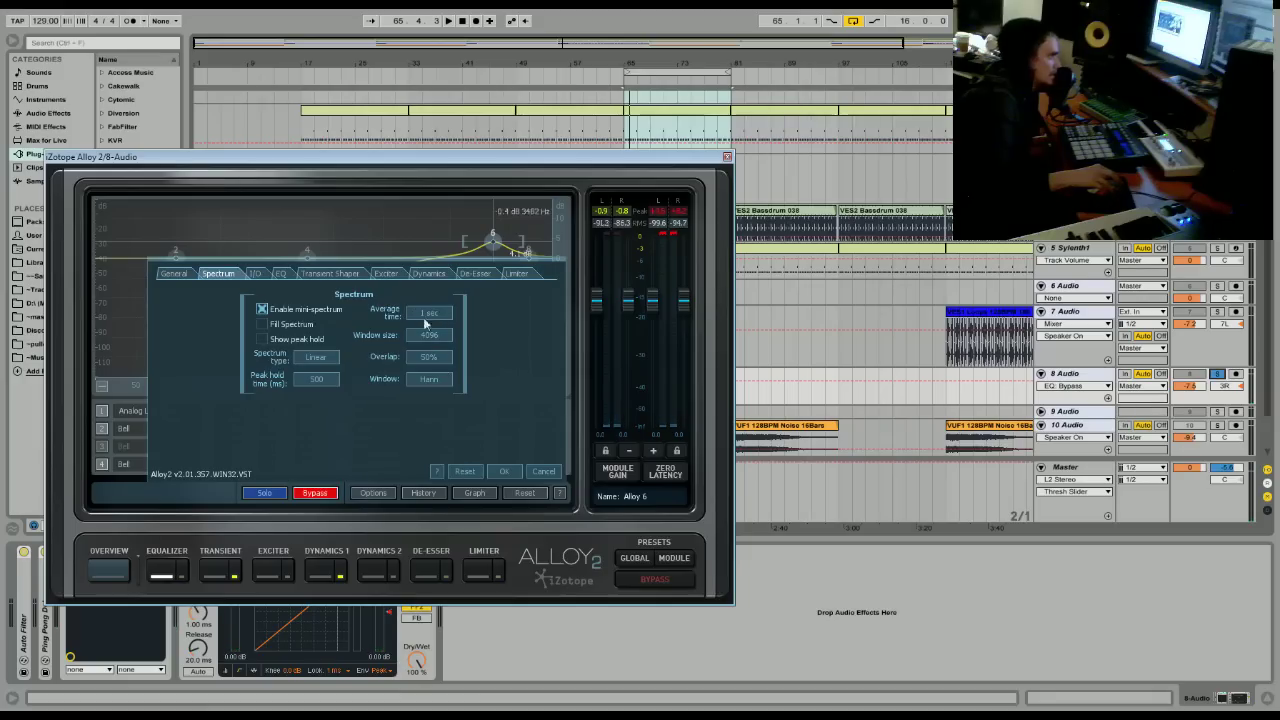
left_click(504, 471)
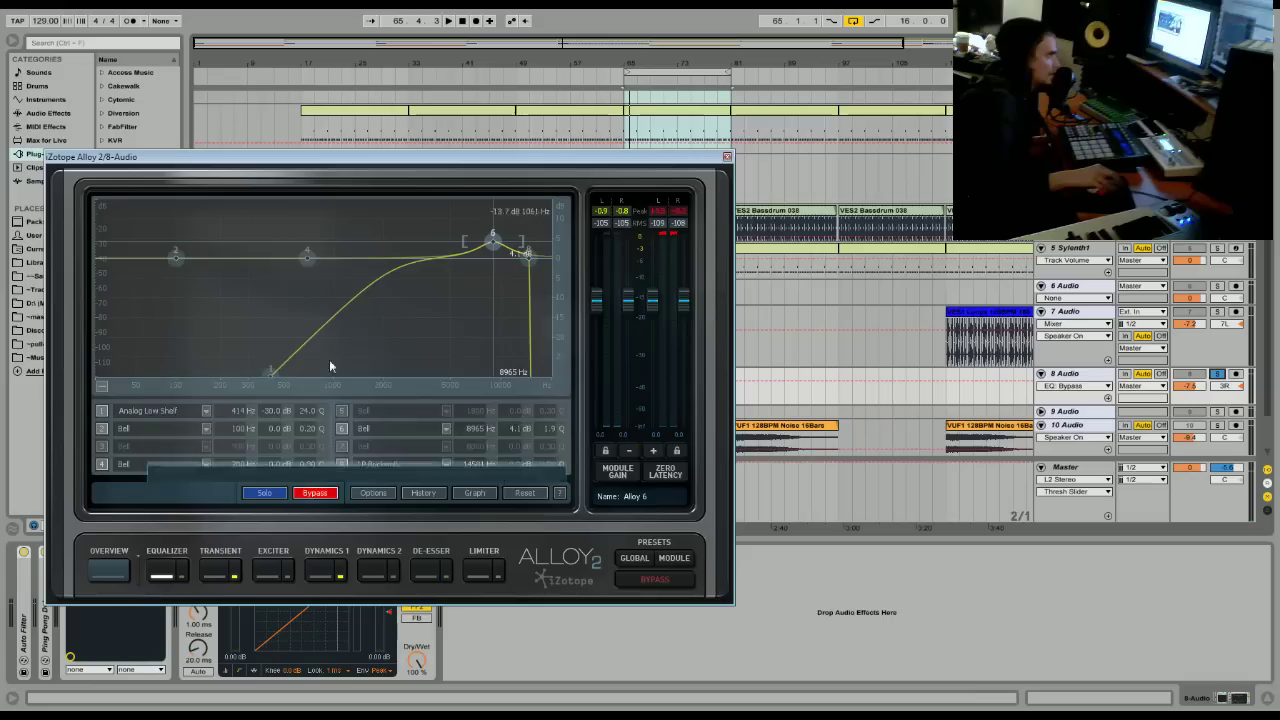
key("space")
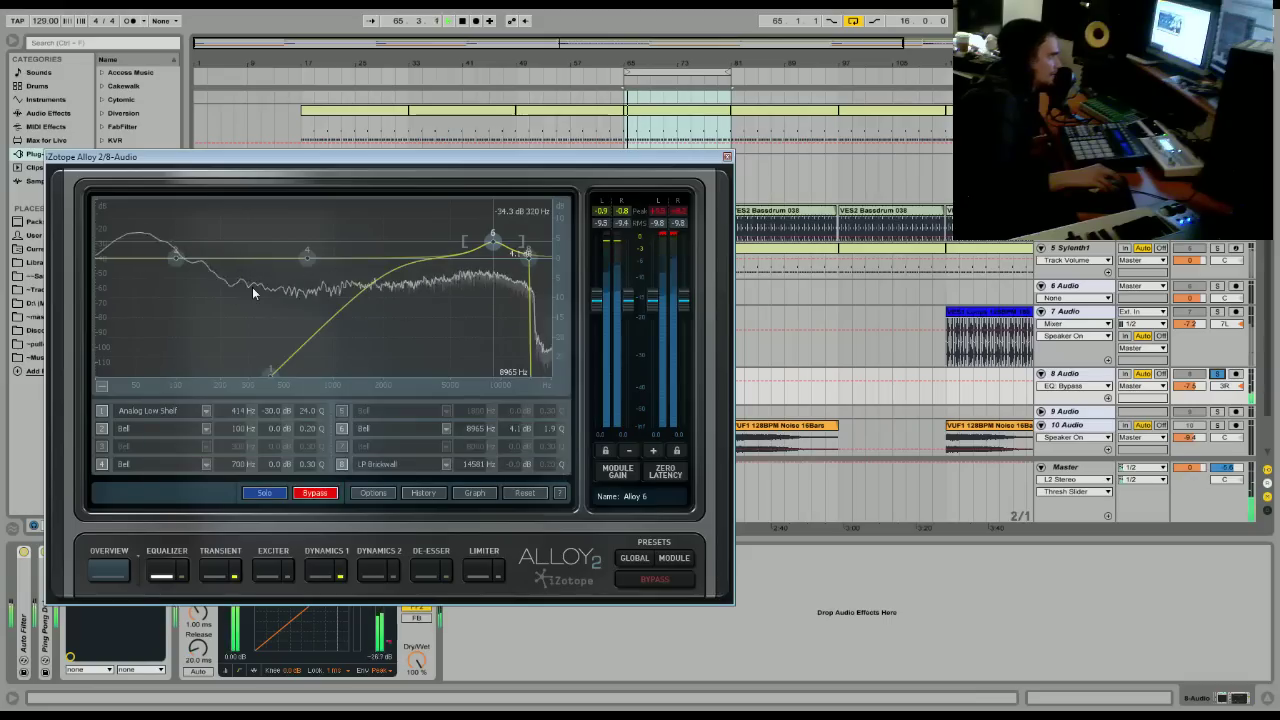
Look through the EQ options without changing them, and set the spectrum analyzer's average time to 3 secs.
right_click(232, 324)
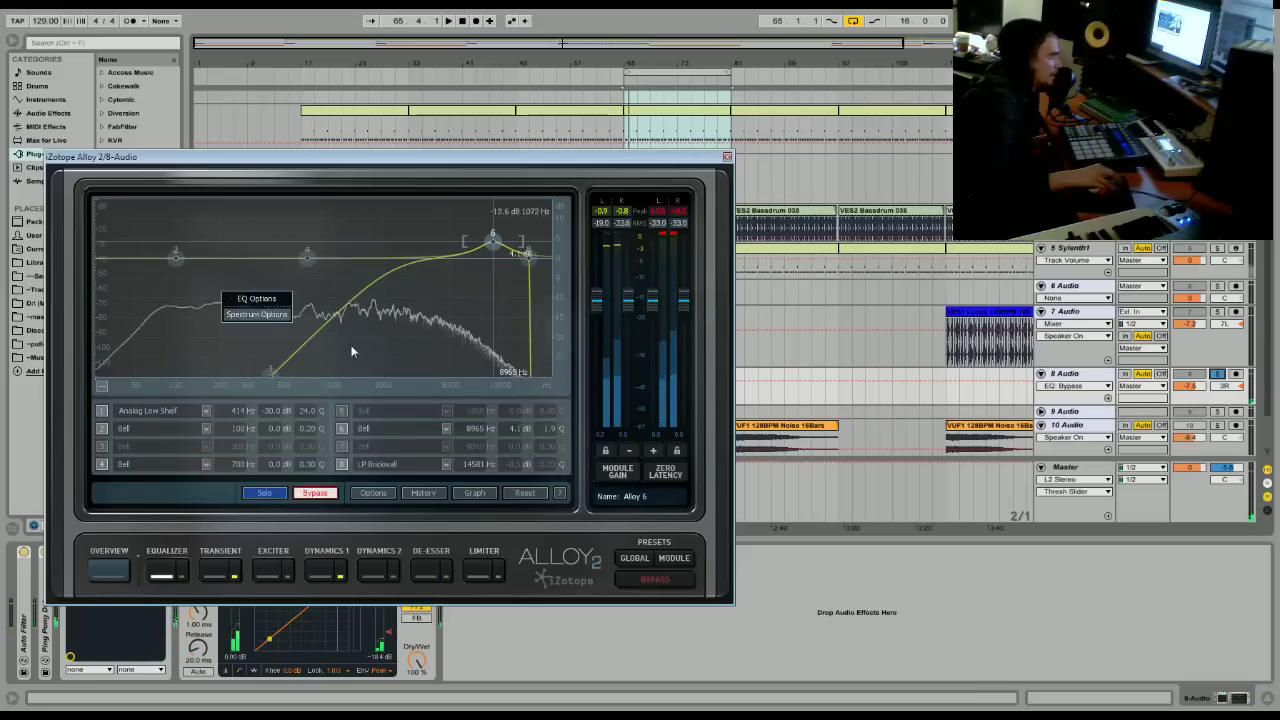
left_click(260, 299)
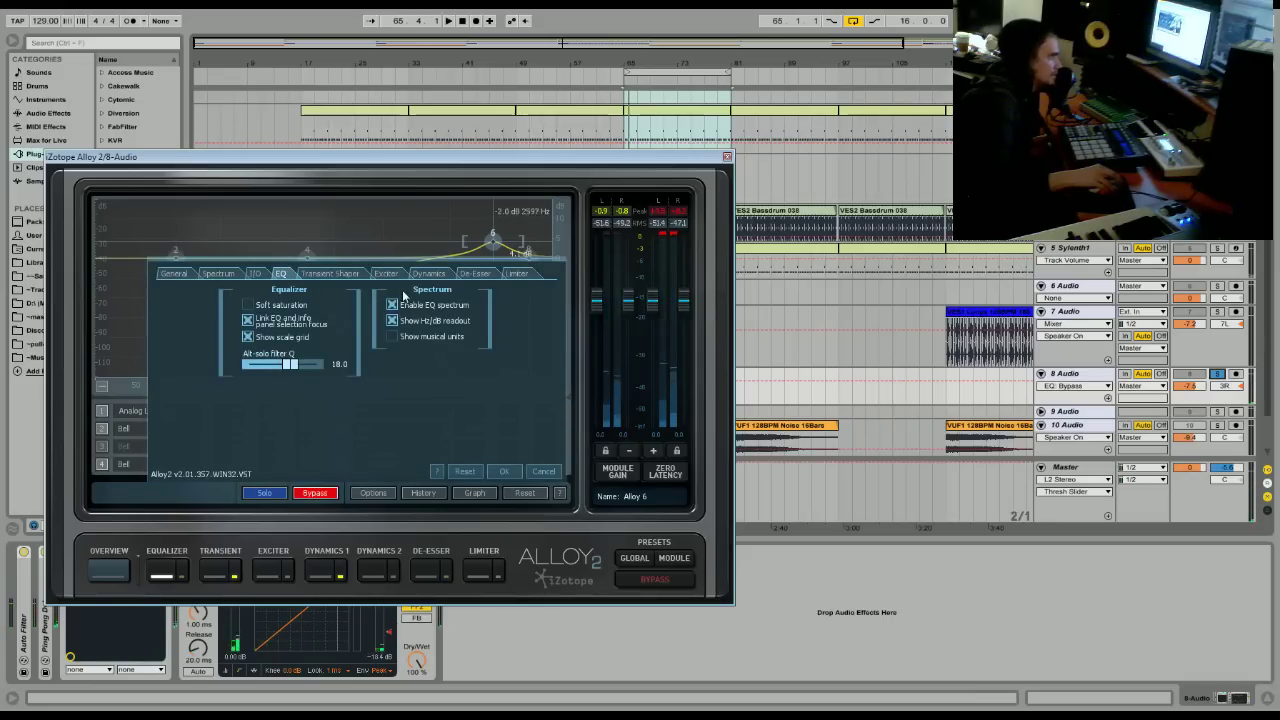
left_click(543, 471)
right_click(238, 300)
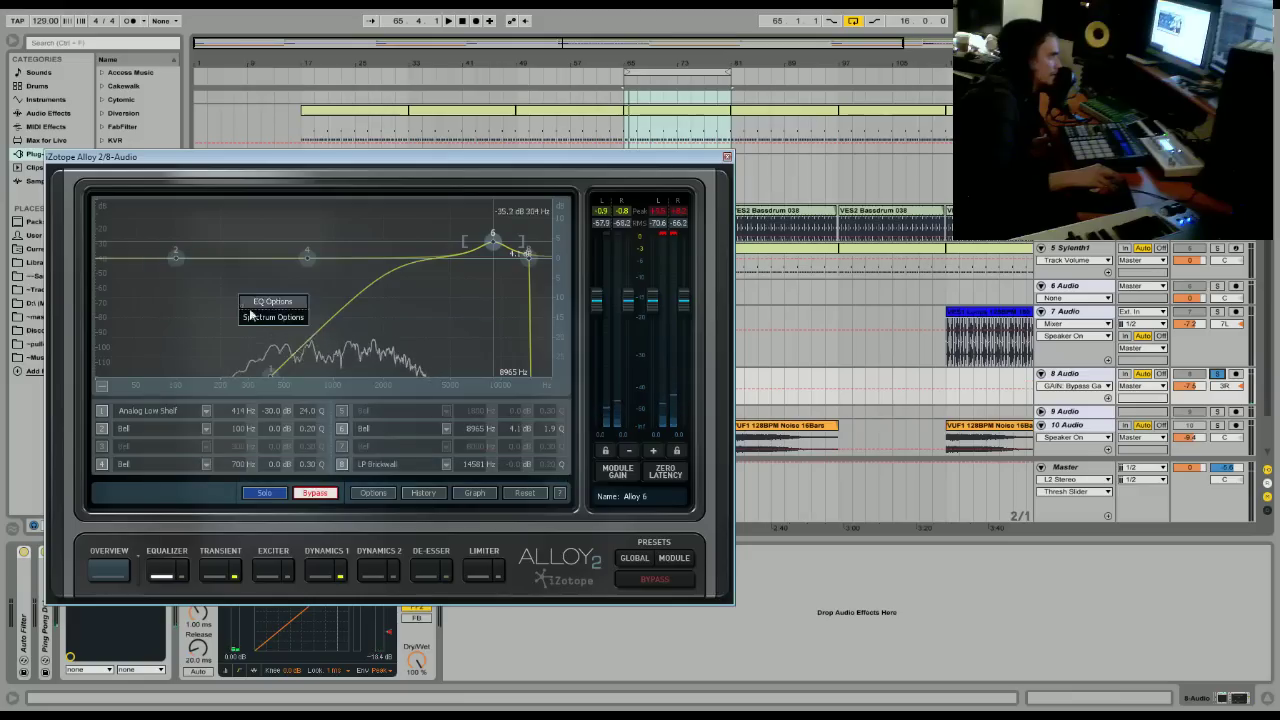
left_click(262, 318)
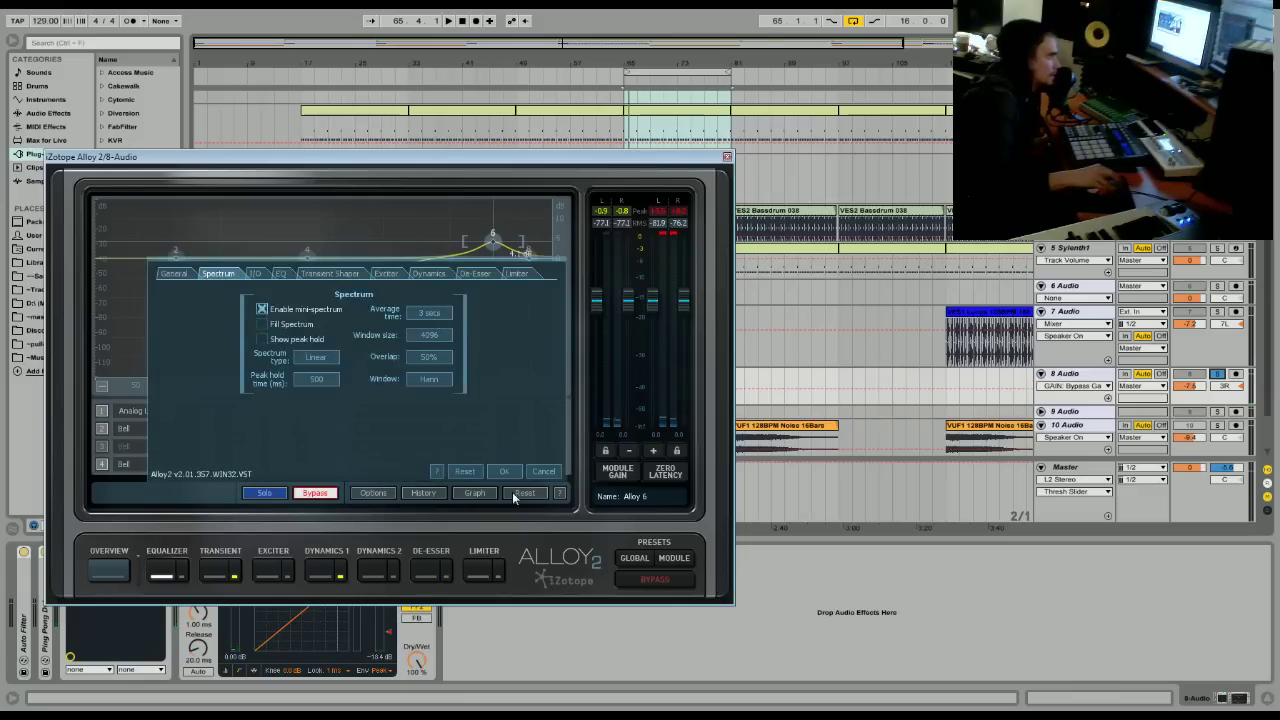
left_click(503, 472)
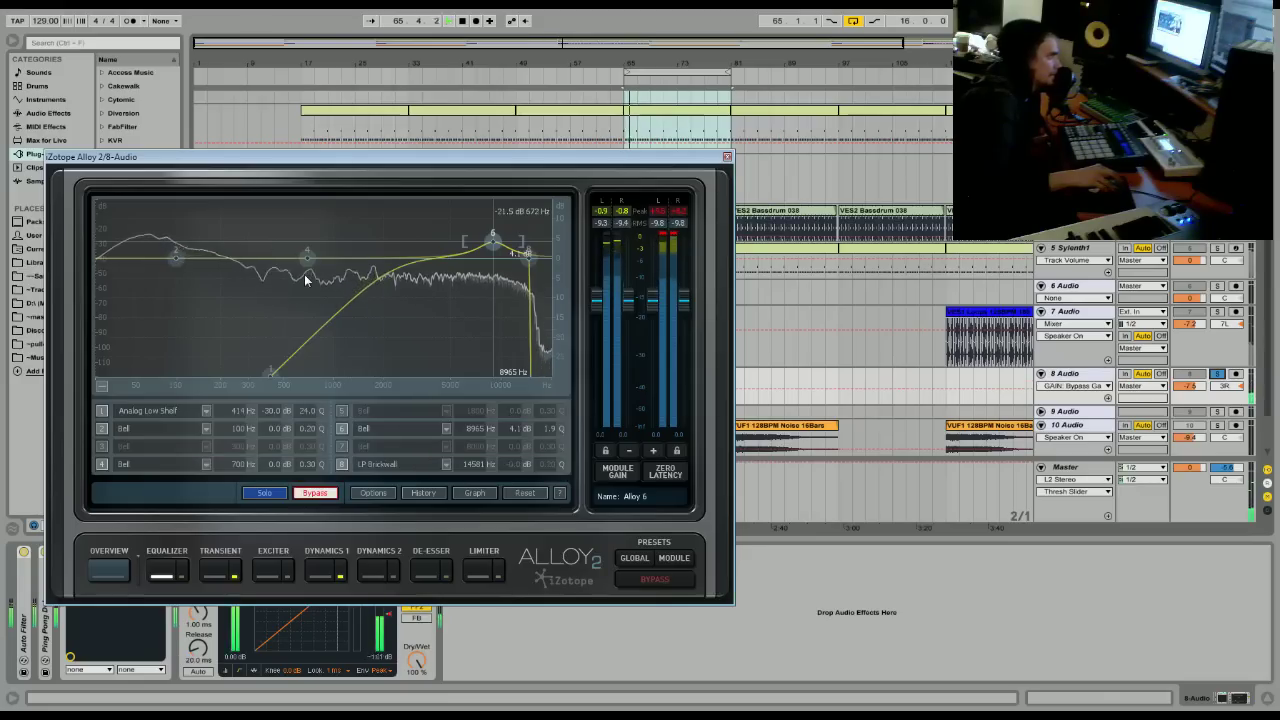
Shift low-shelf band 1 to about 780 Hz and the brickwall lowpass to about 15013 Hz, and re-enable the Equalizer during playback.
left_click_drag(270, 370, 316, 370)
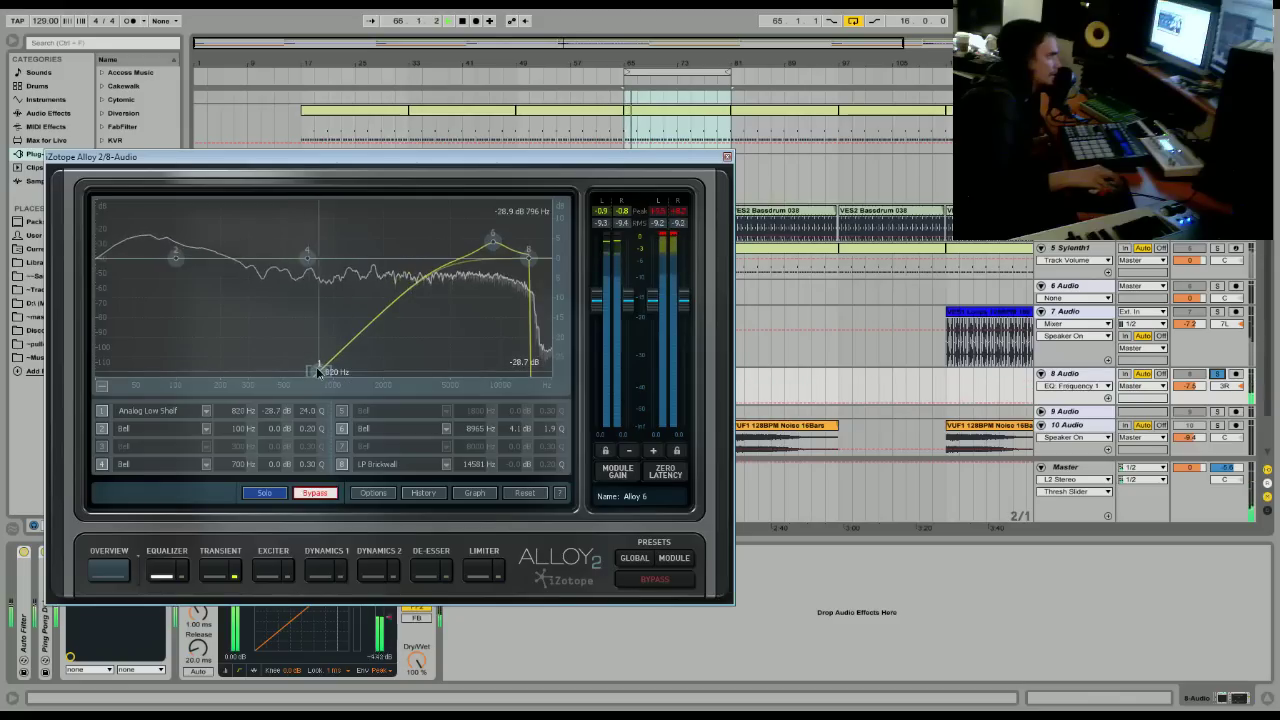
left_click_drag(528, 252, 535, 261)
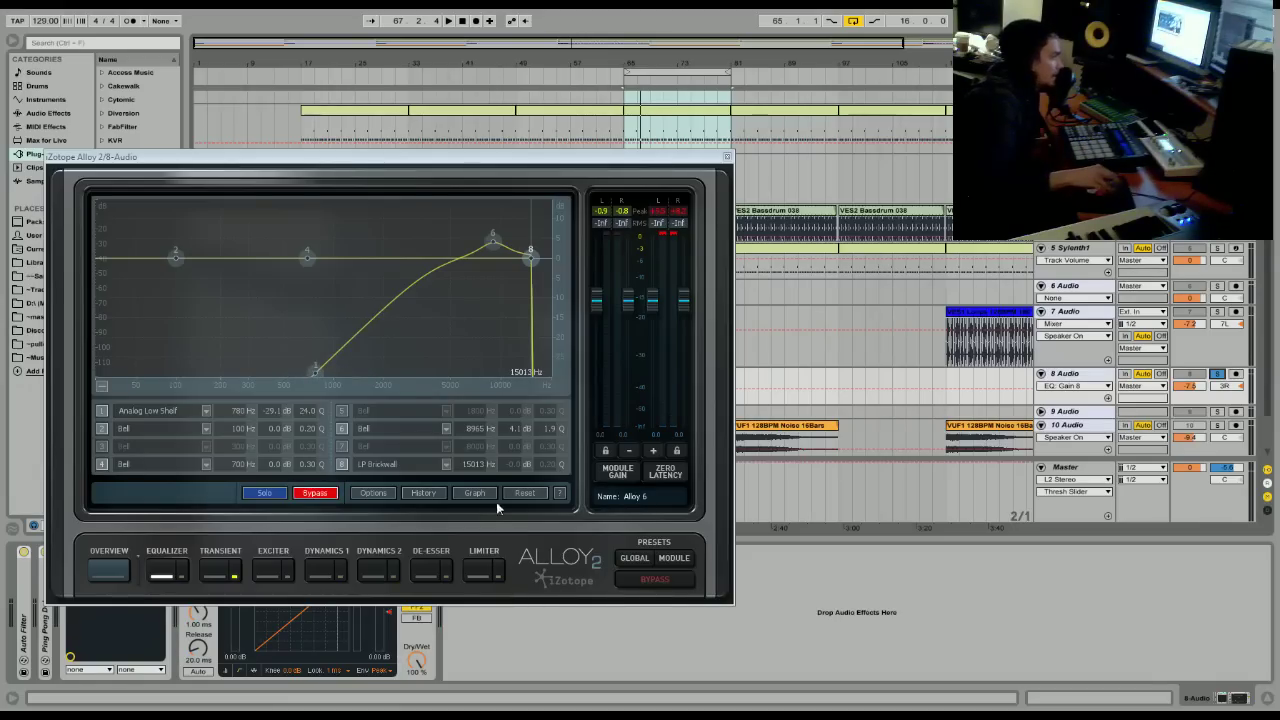
left_click(157, 576)
key("space")
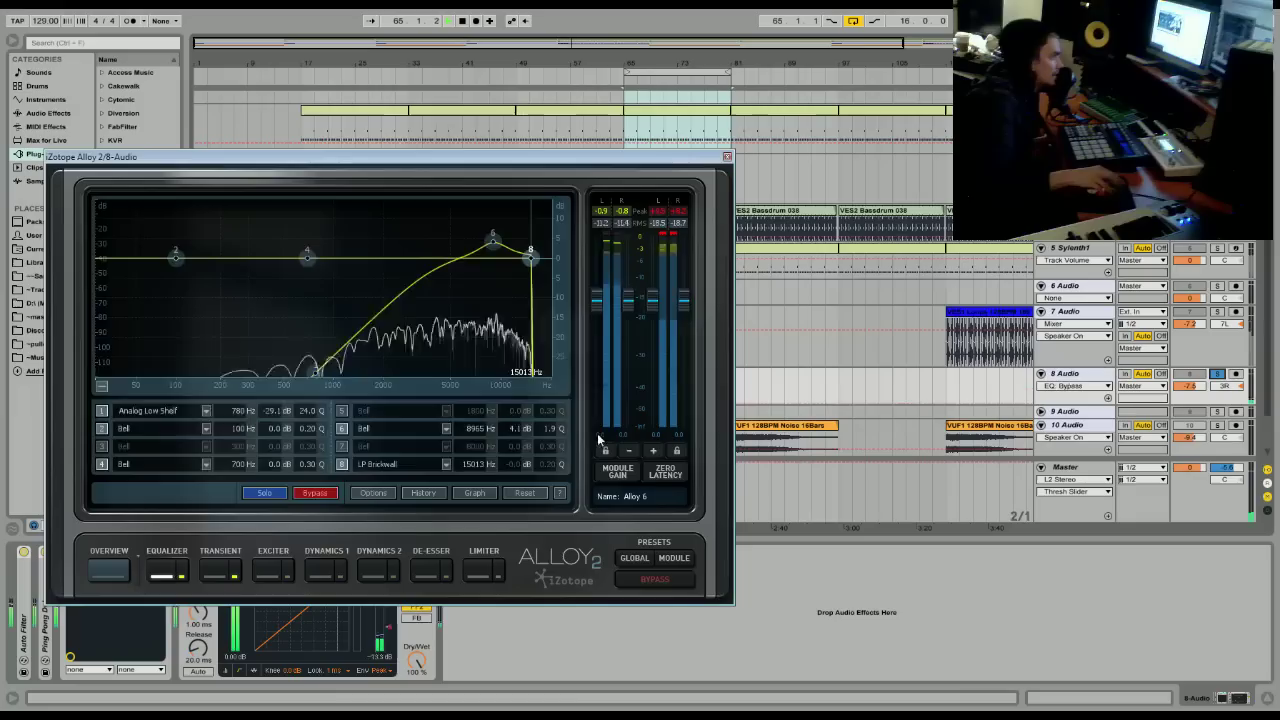
Lower low-shelf band 1 to about 225 Hz at -27.8 dB and switch off the Transient module while auditioning the loop.
left_click_drag(322, 373, 242, 362)
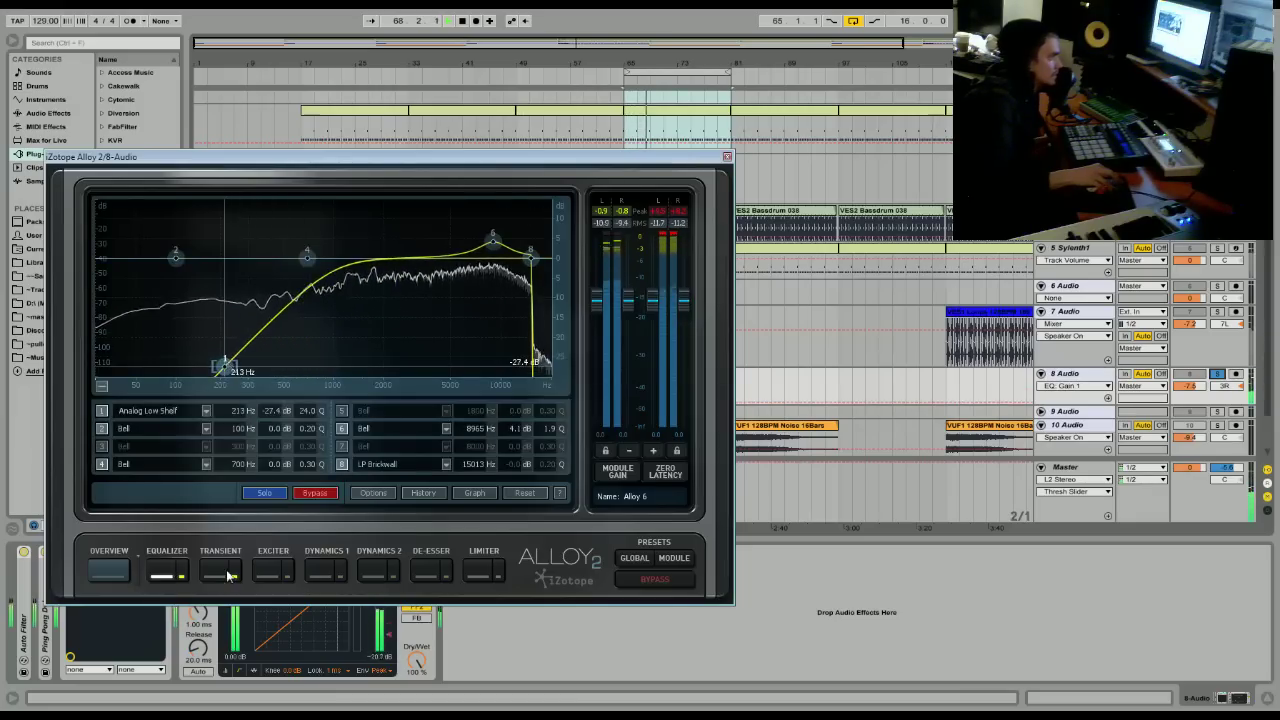
left_click(214, 576)
left_click(186, 578)
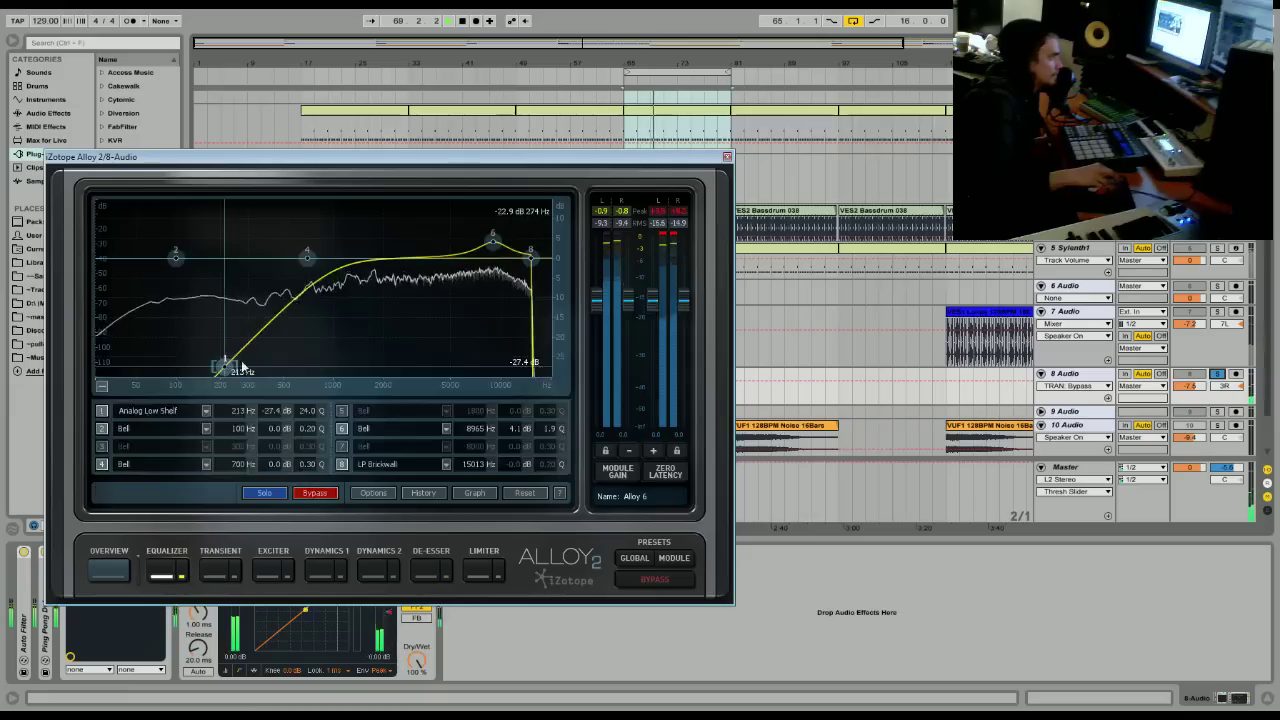
left_click_drag(238, 364, 232, 372)
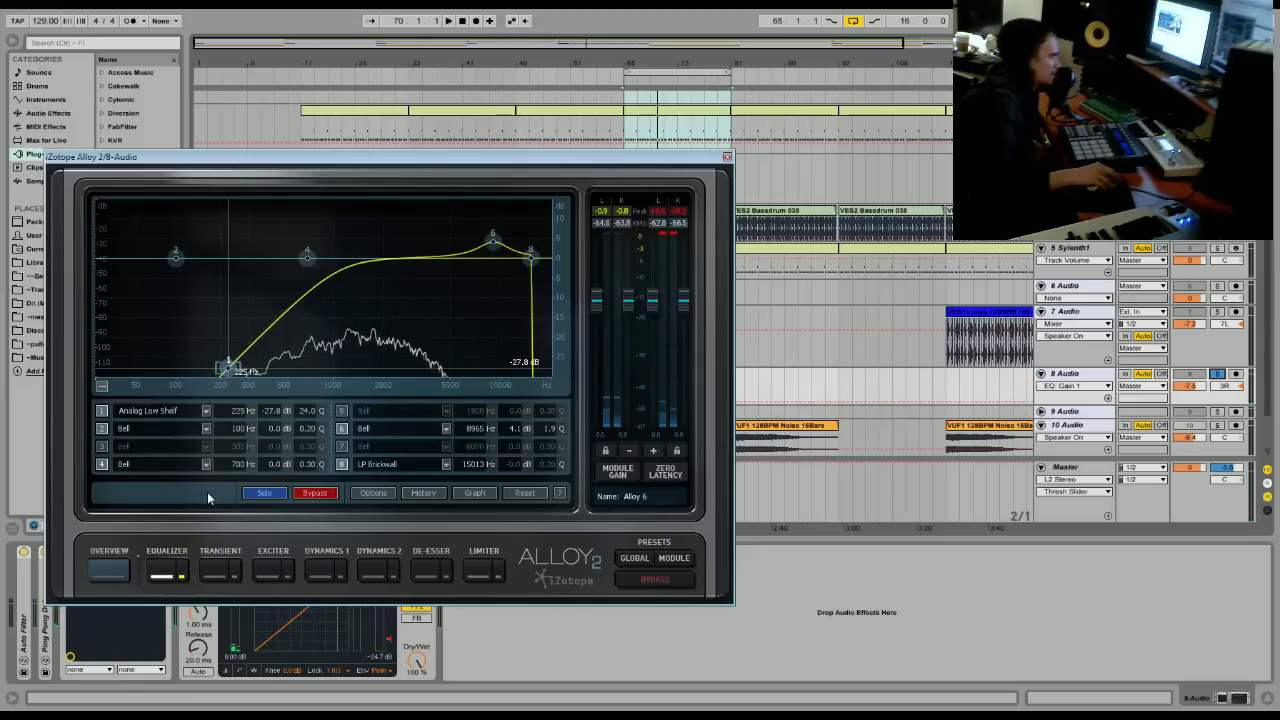
key("space")
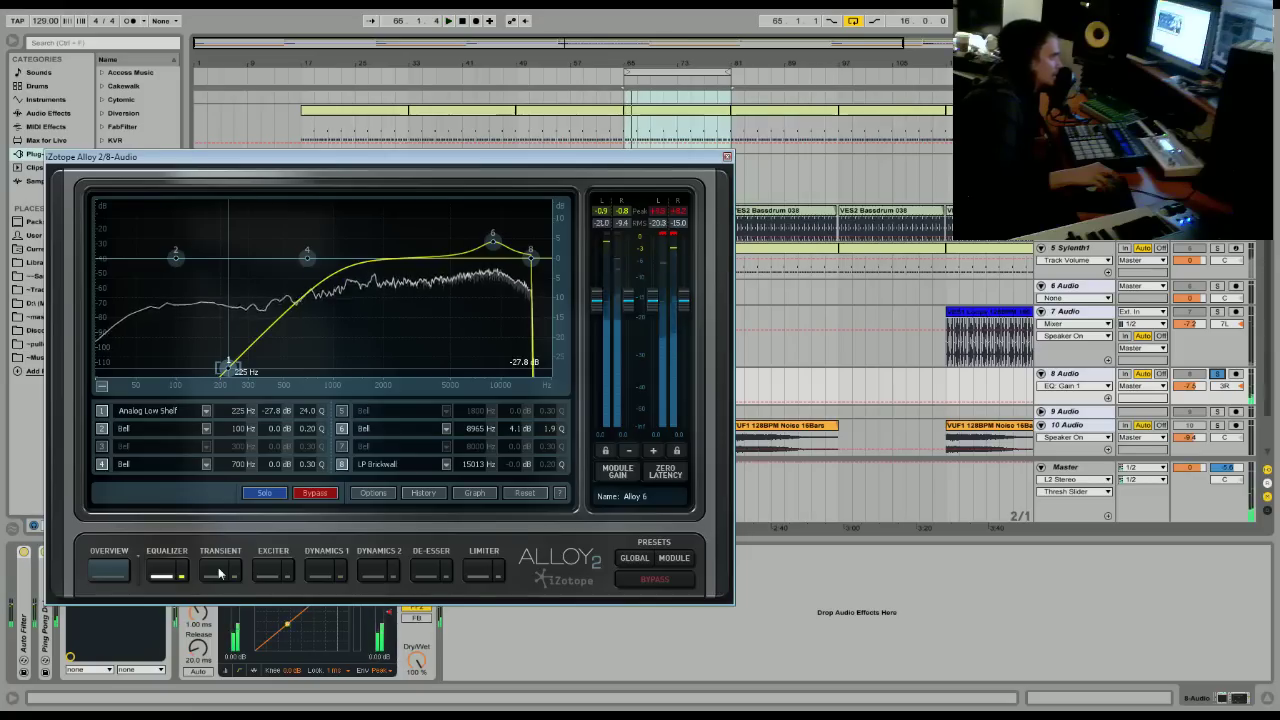
Re-enable the Transient module with Sustain at 0.0, and toggle it on and off during playback to compare the sound.
left_click(219, 572)
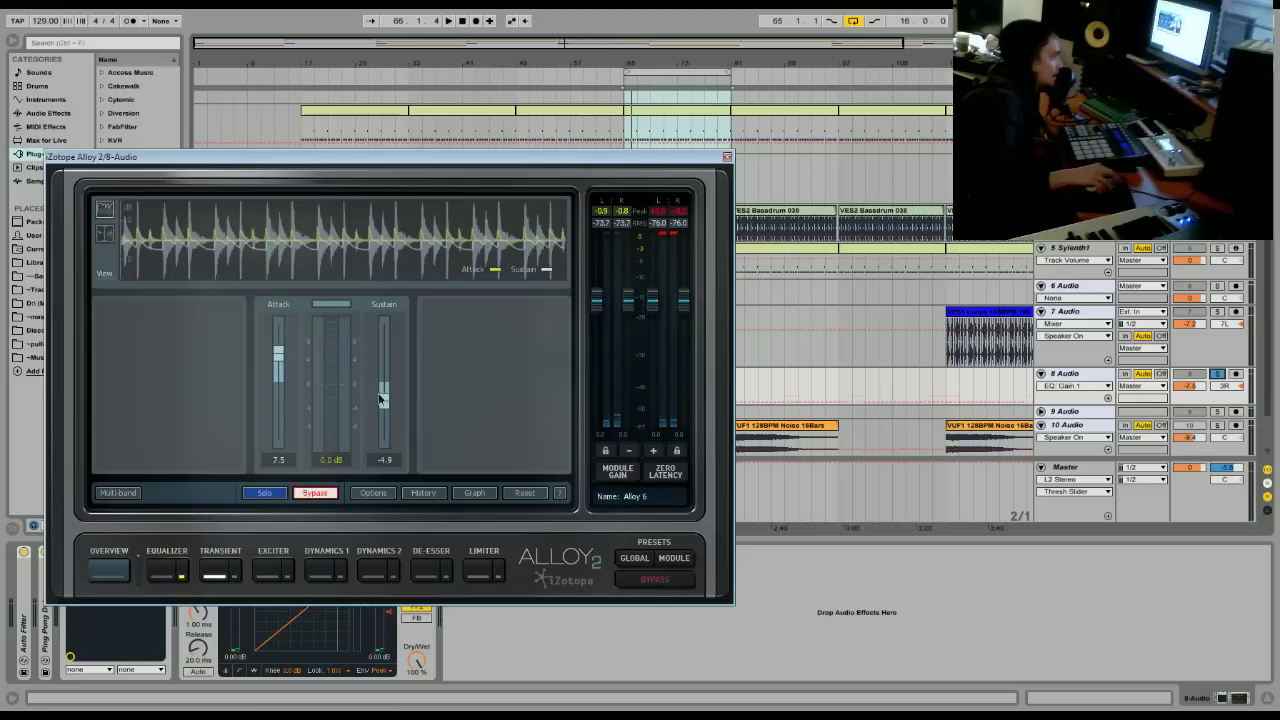
left_click(234, 577)
key("space")
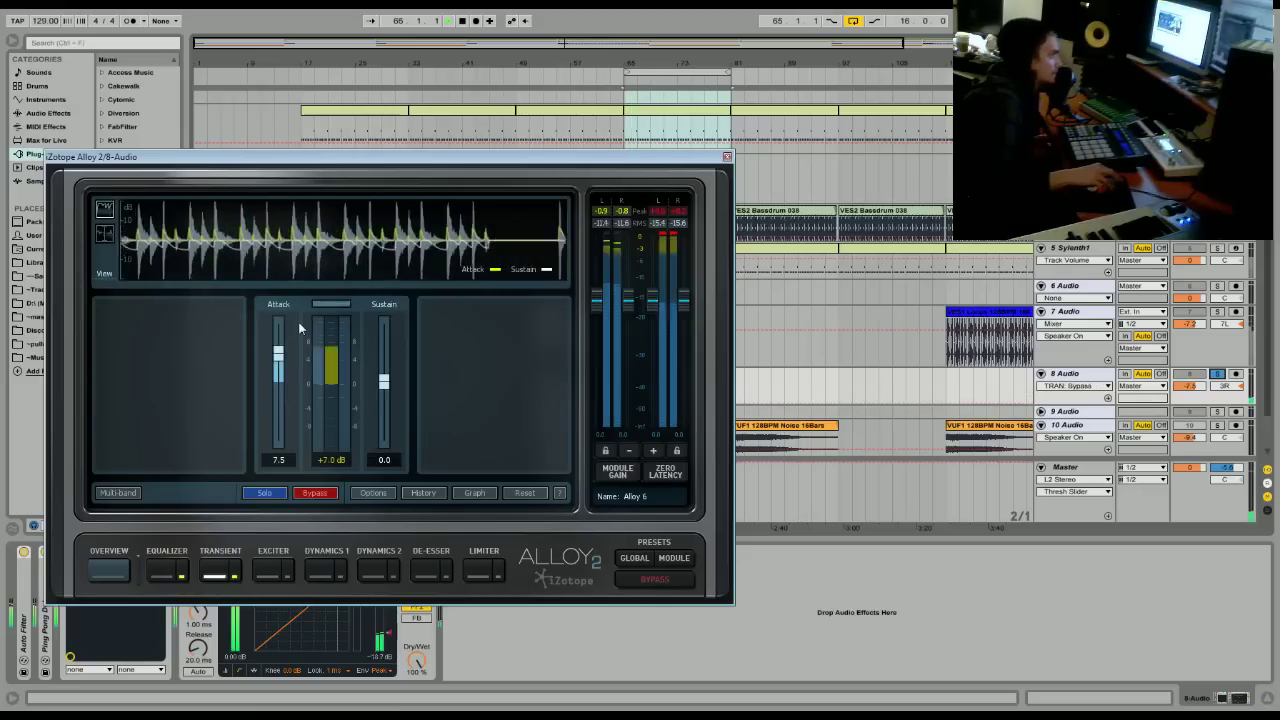
left_click(238, 577)
left_click(240, 578)
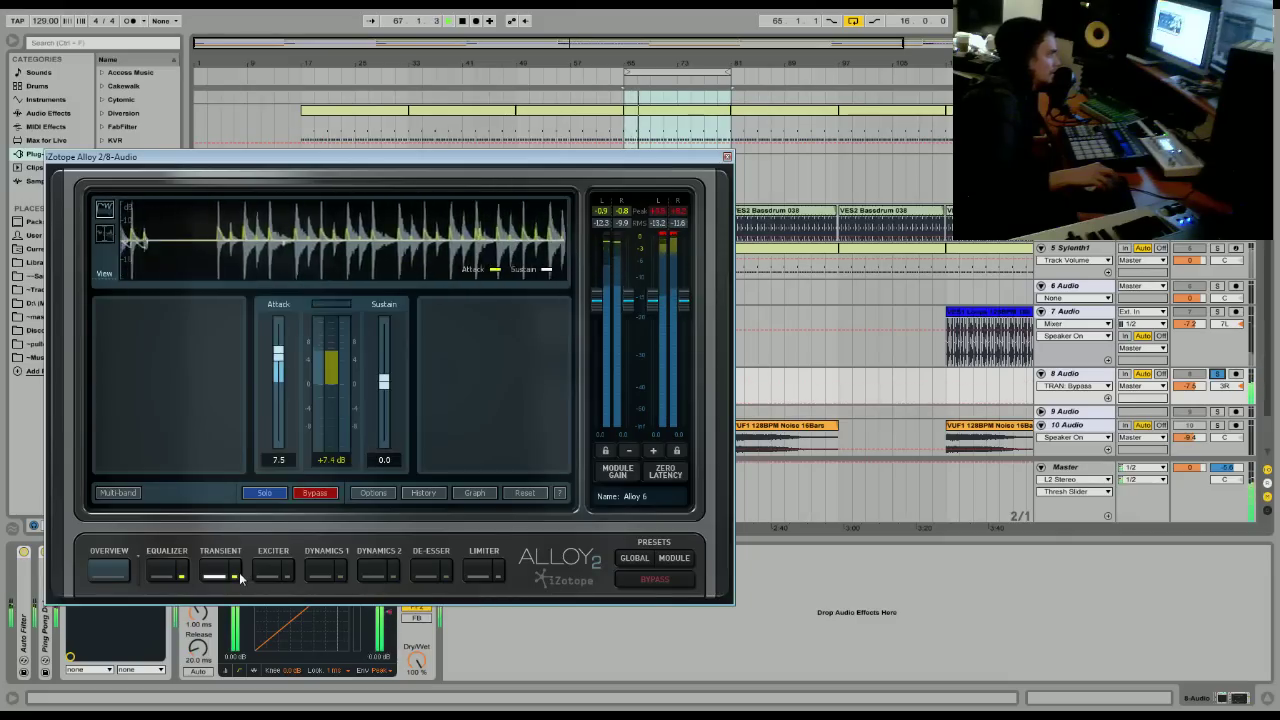
left_click(240, 578)
left_click(240, 578)
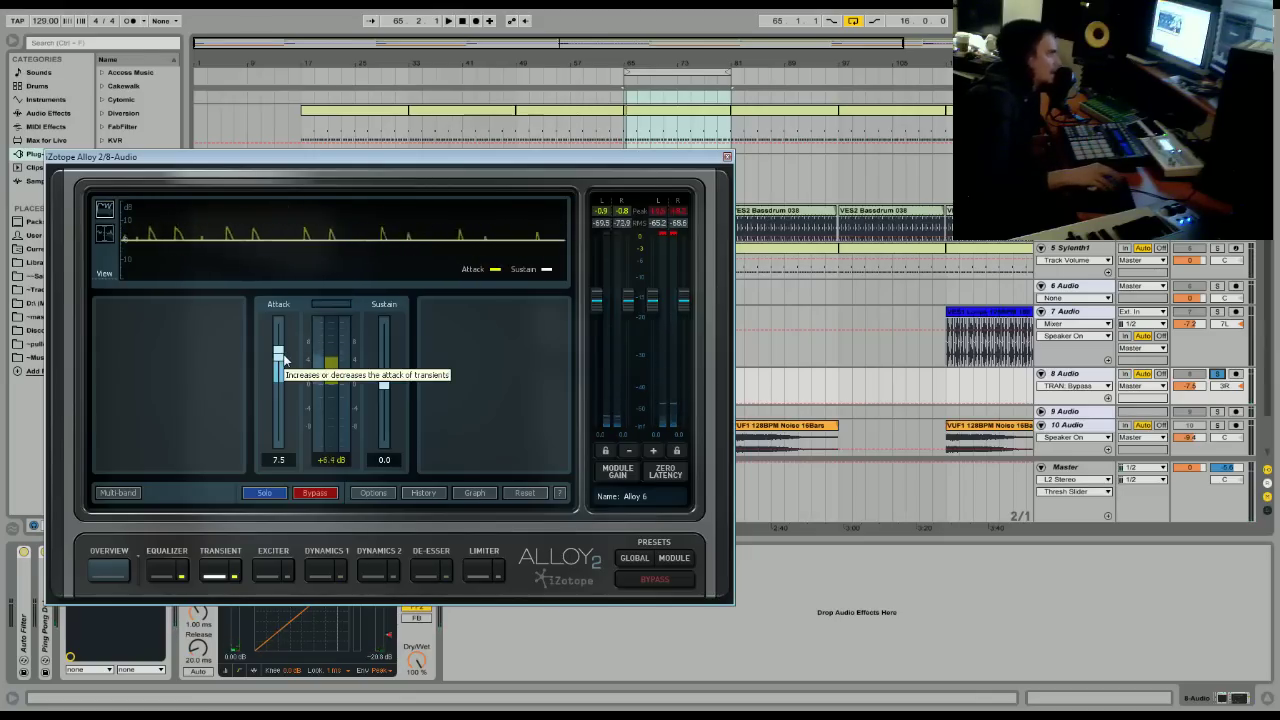
Try different transient amounts while the loop plays, settling on Attack 6.3 and Sustain -4.3.
left_click_drag(280, 360, 286, 366)
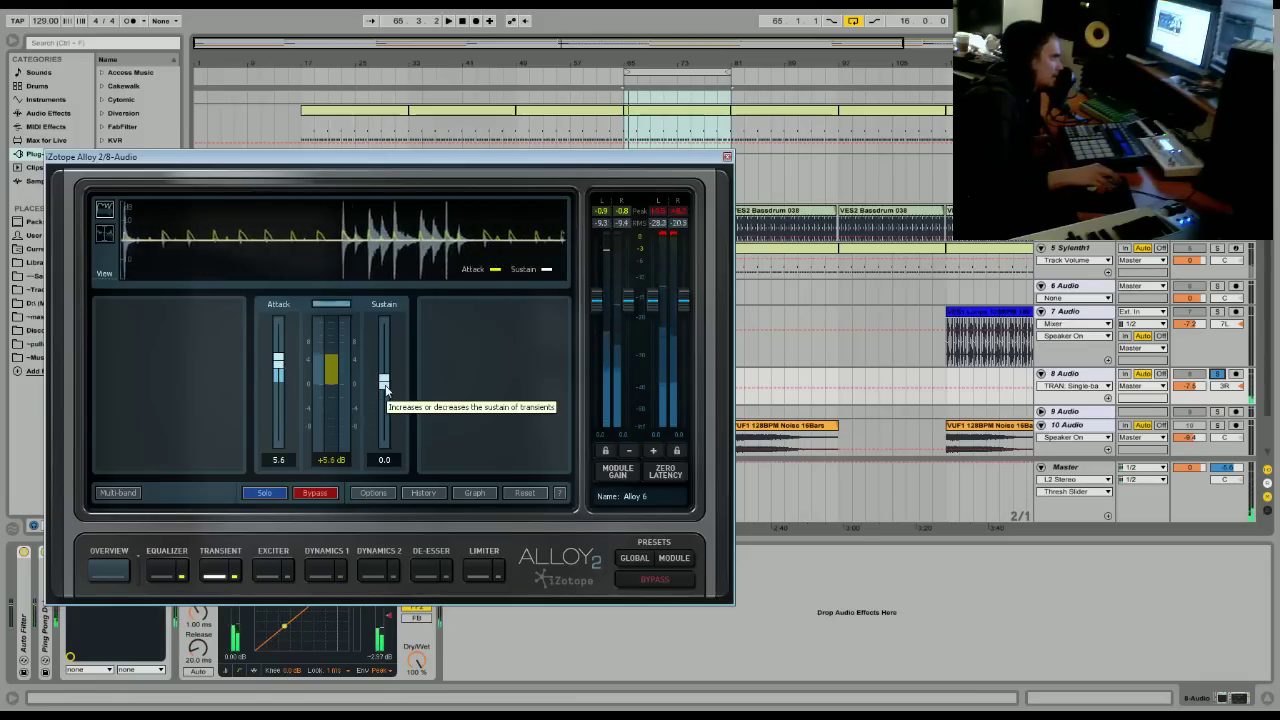
left_click_drag(385, 390, 389, 436)
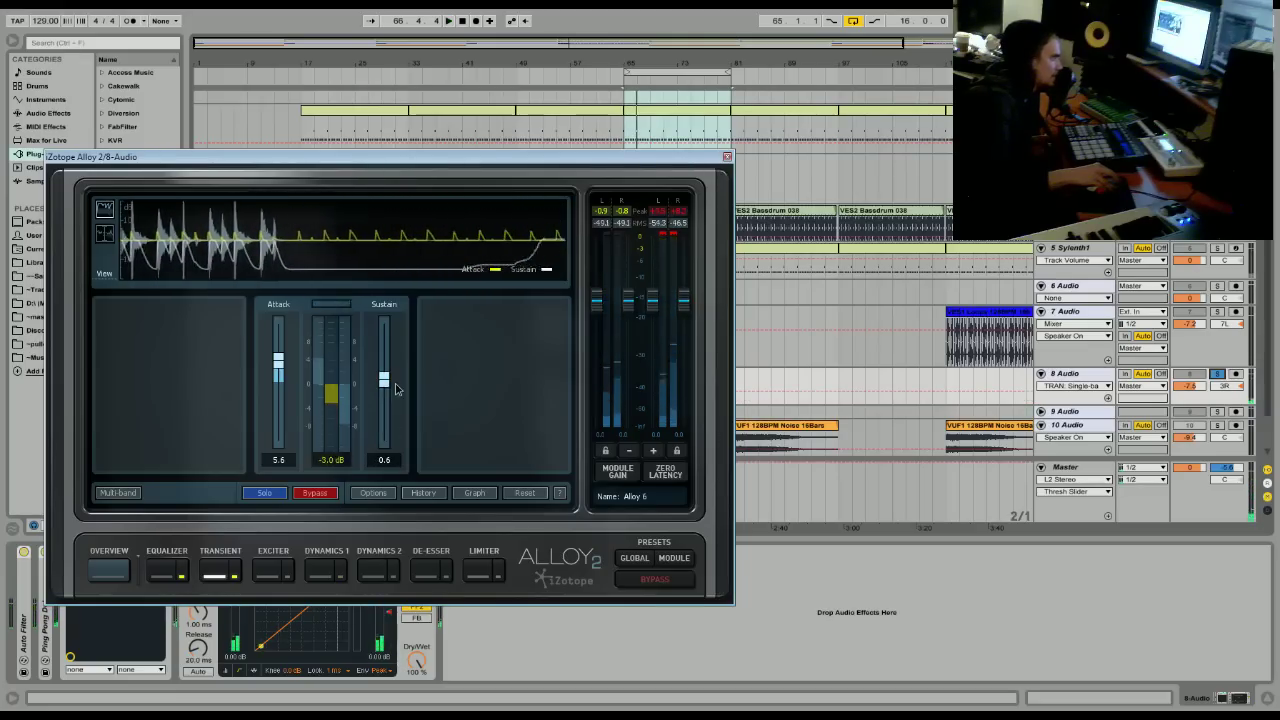
left_click_drag(384, 384, 386, 414)
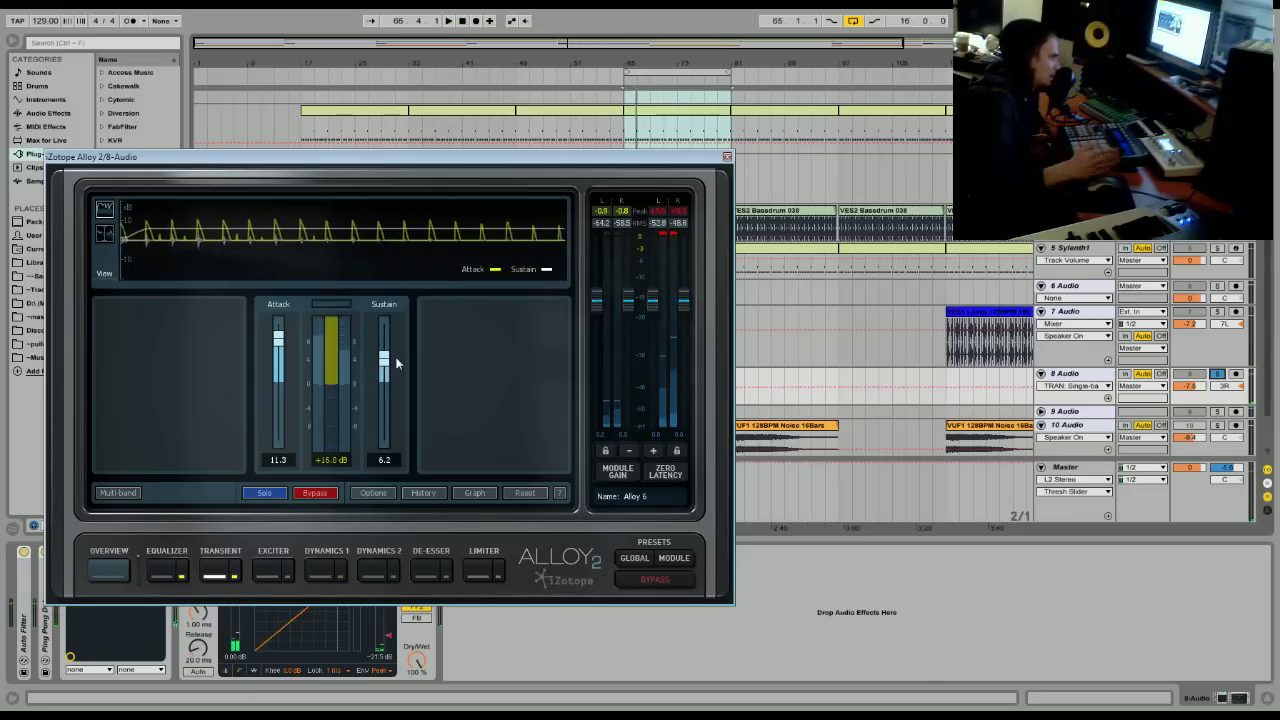
key("space")
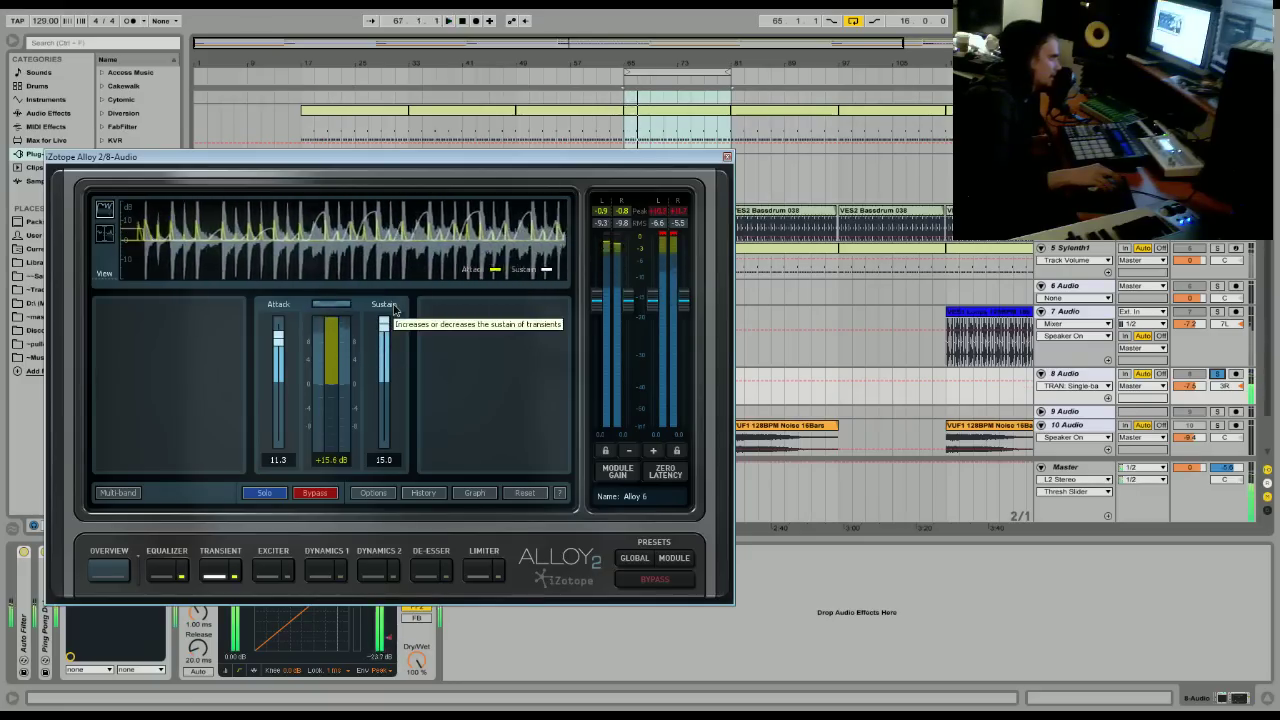
left_click_drag(384, 322, 384, 401)
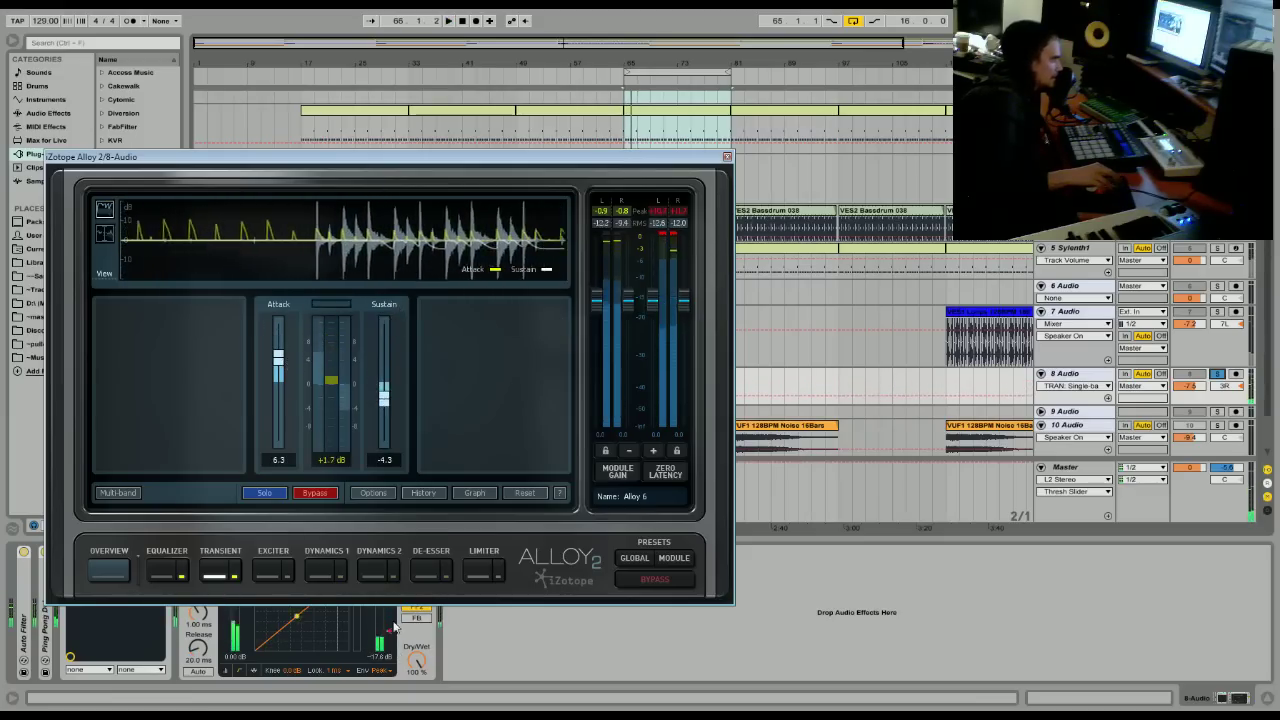
Enable Dynamics 1 and set its compressor to threshold -4.9 dB, attack 106 ms and release 134 ms with Auto Gain on.
left_click(322, 571)
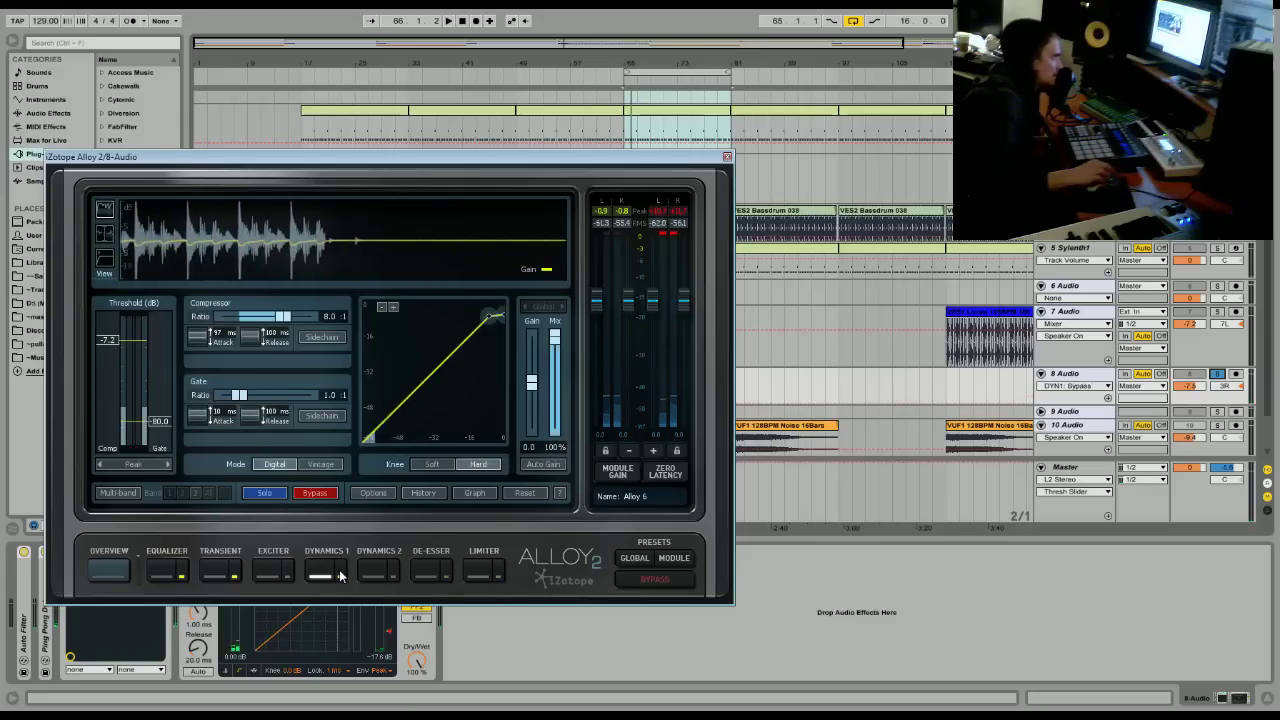
key("space")
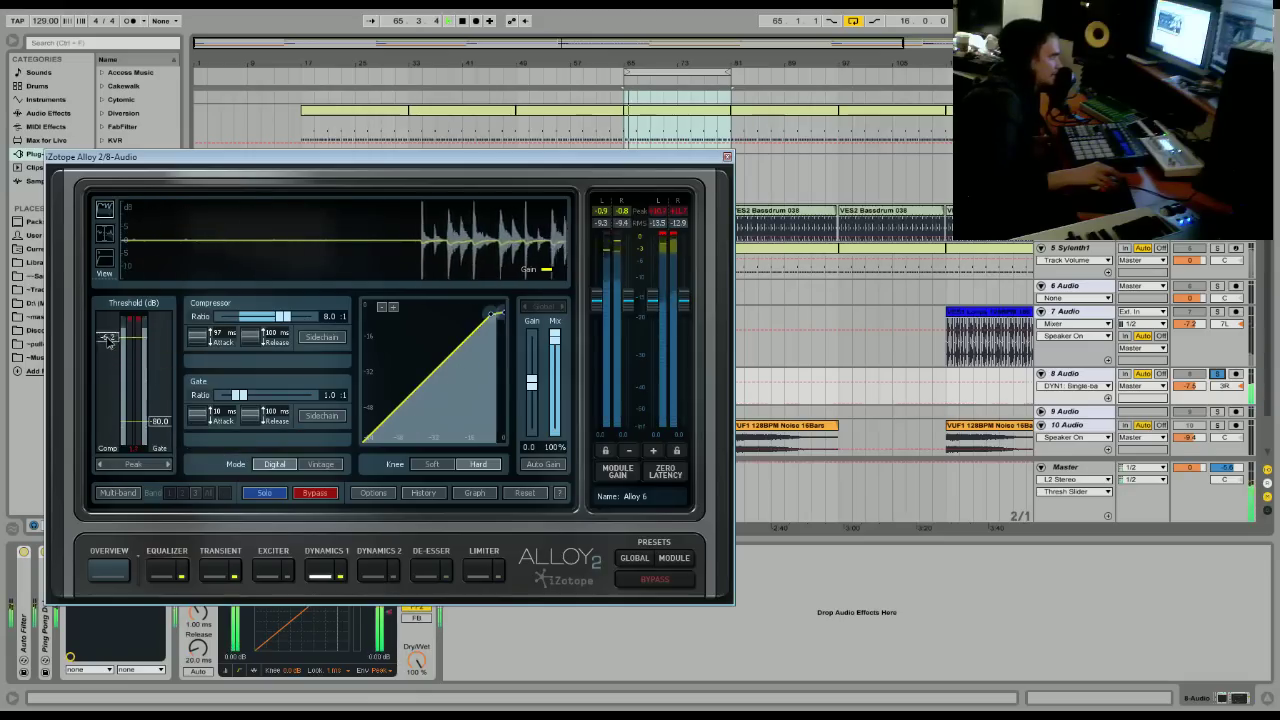
left_click_drag(204, 348, 189, 323)
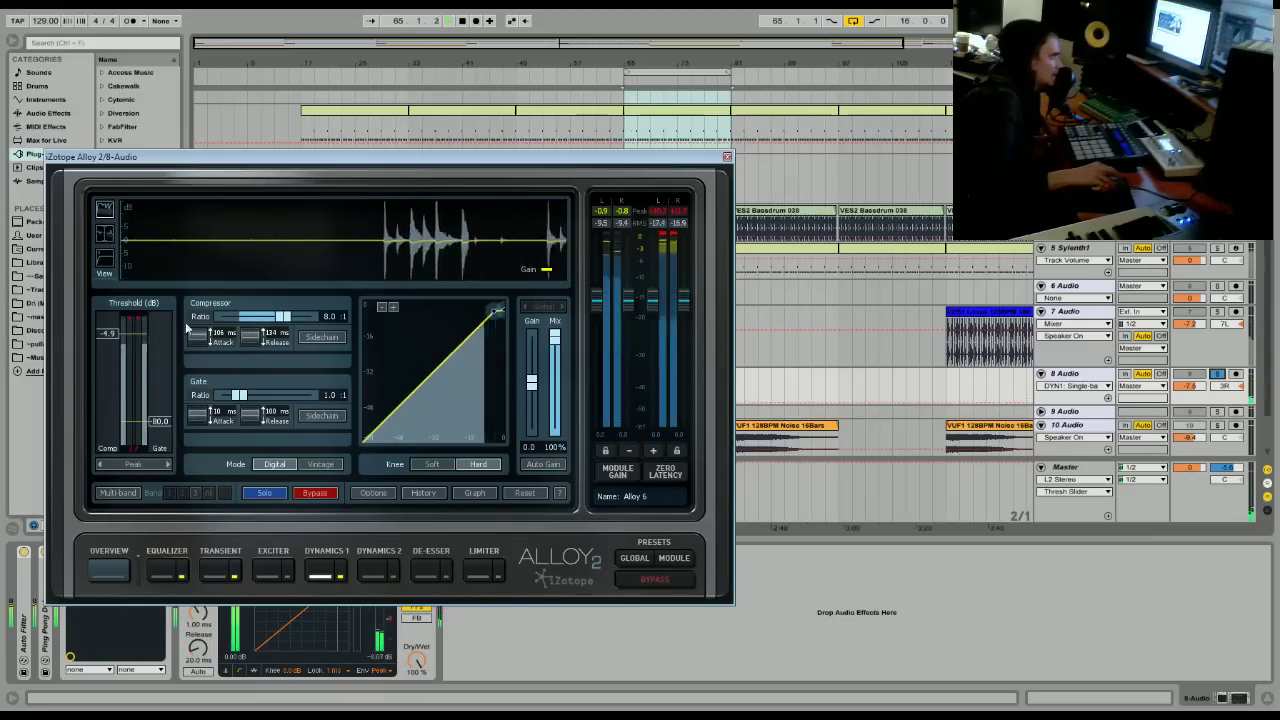
left_click(545, 465)
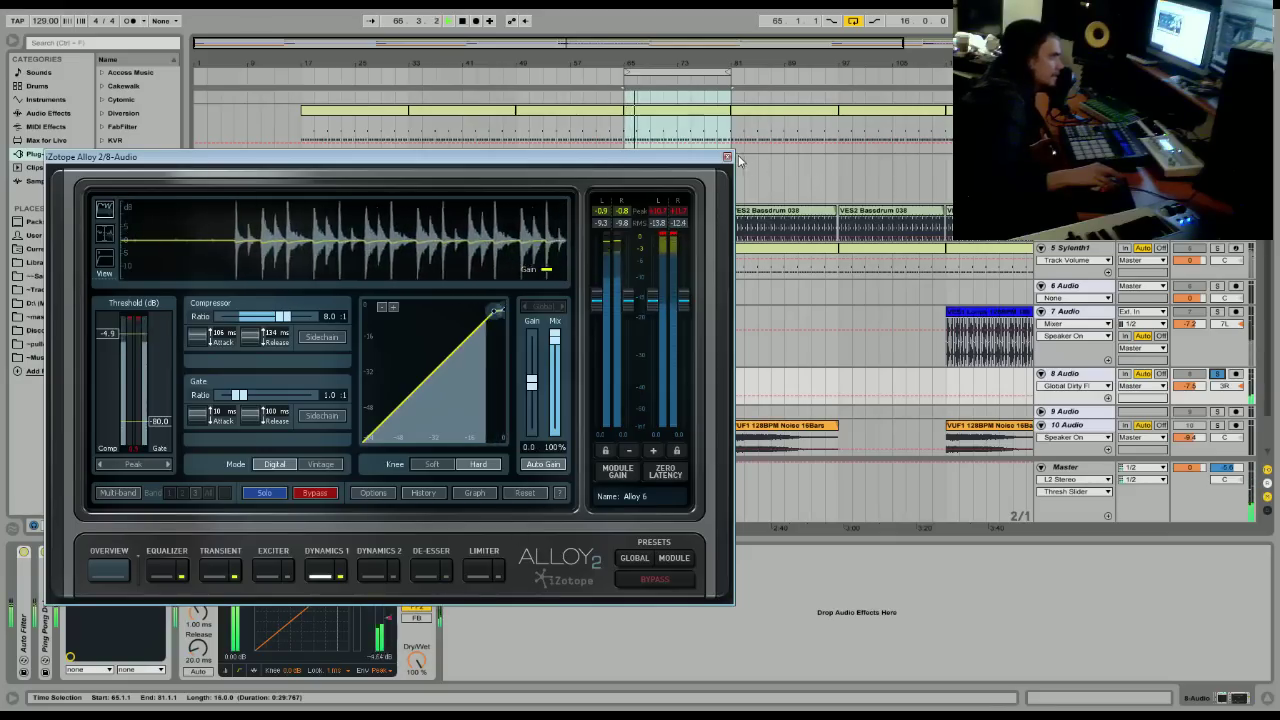
Compare the 8 Audio loop with and without the whole Alloy 2 processing using the global bypass.
left_click(655, 580)
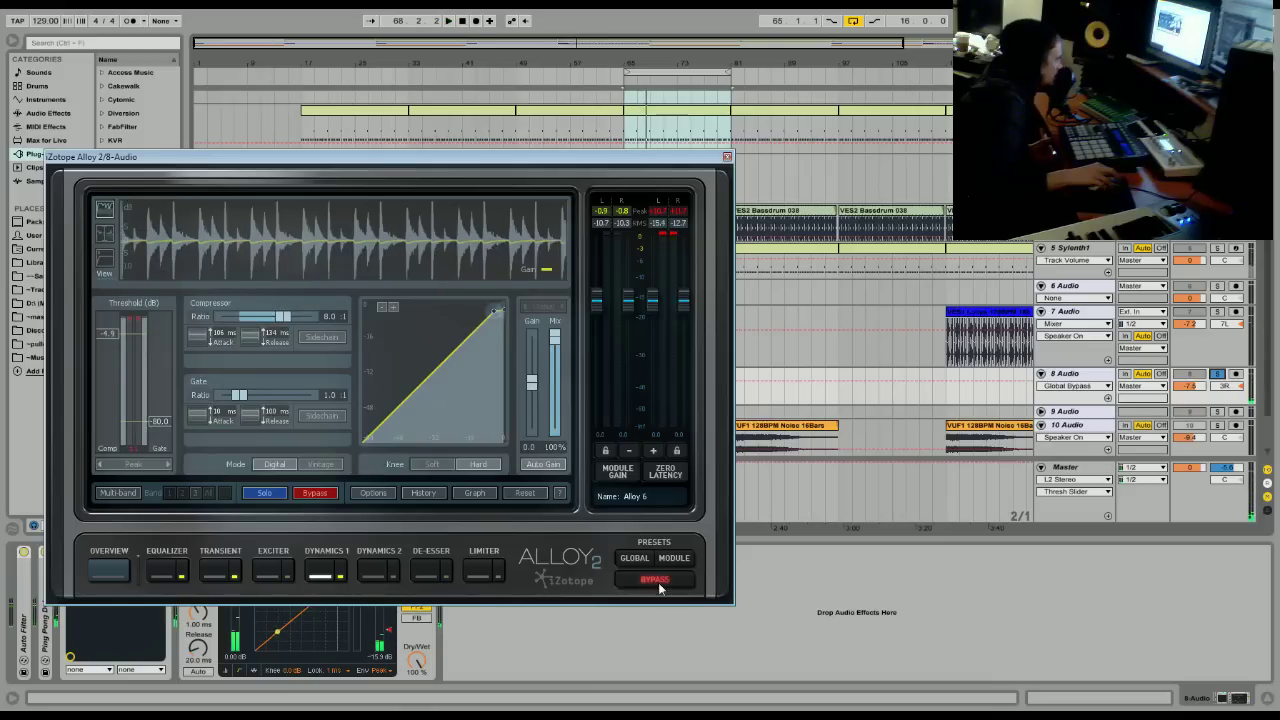
left_click(657, 582)
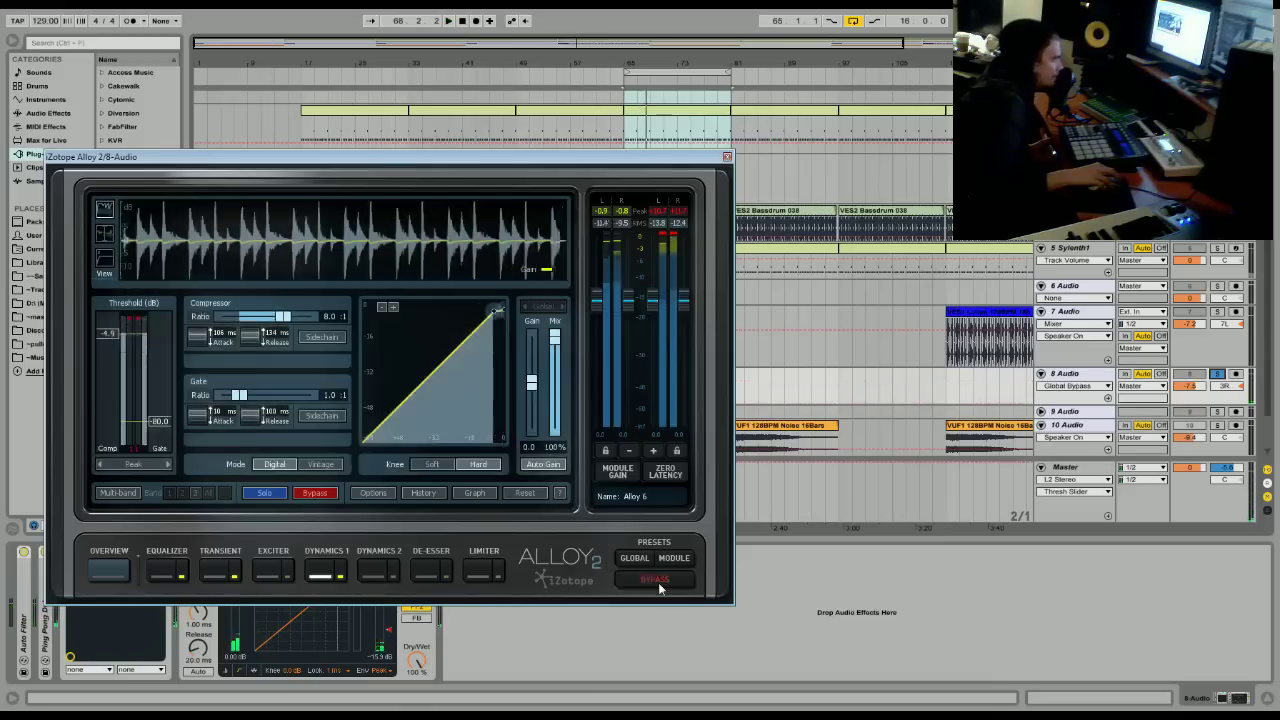
left_click(659, 587)
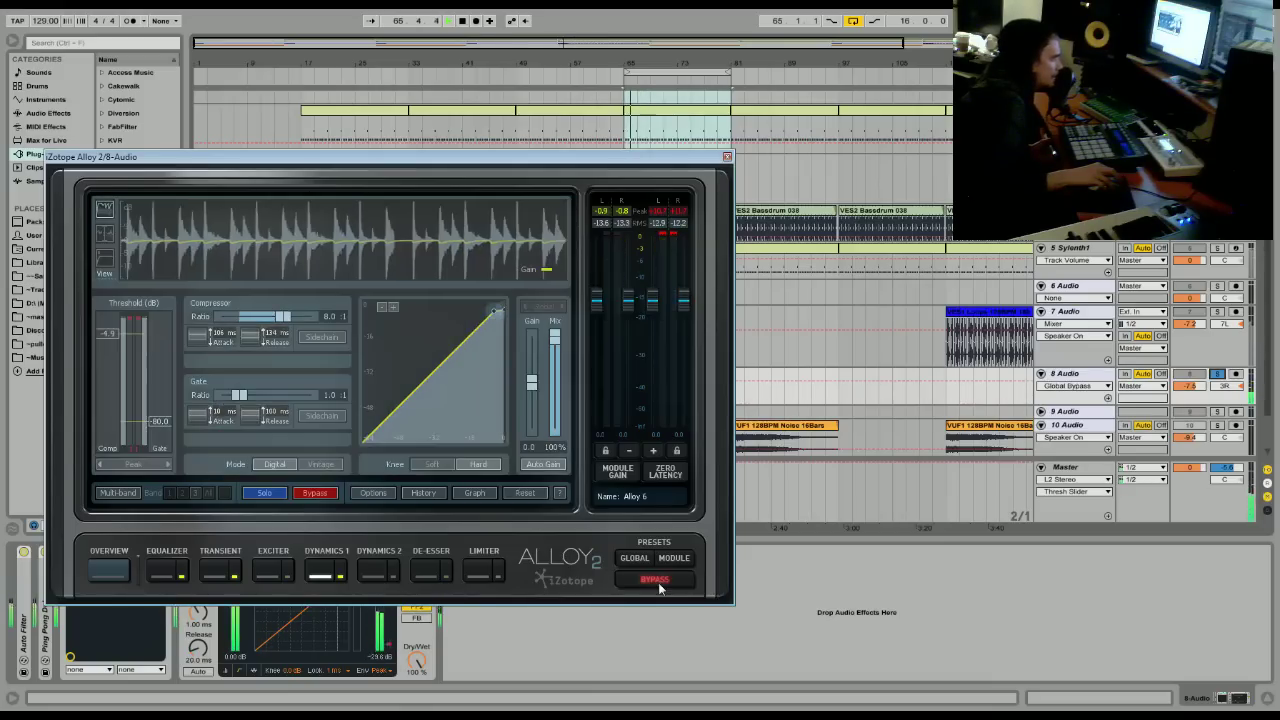
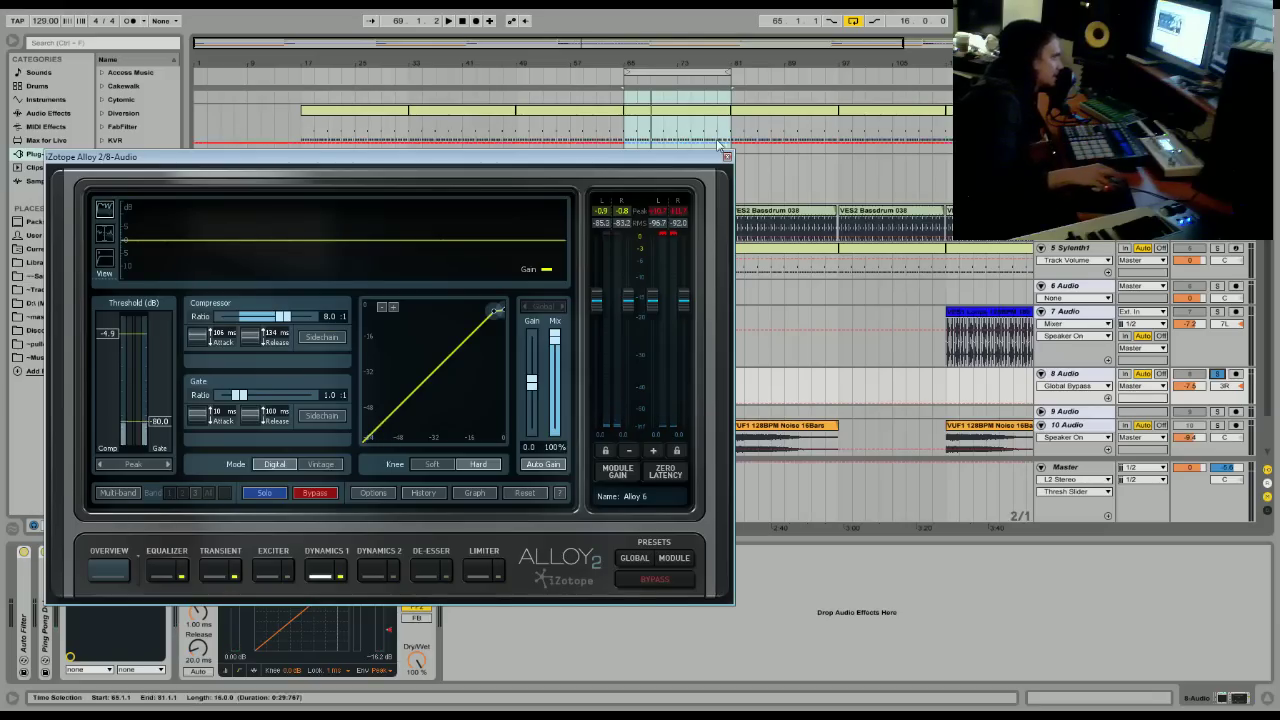
Unsolo 8 Audio, adjust its track volume, and set 10 Audio's volume to -10.3 while playing the arrangement from about bar 33.
key("ctrl+alt+p")
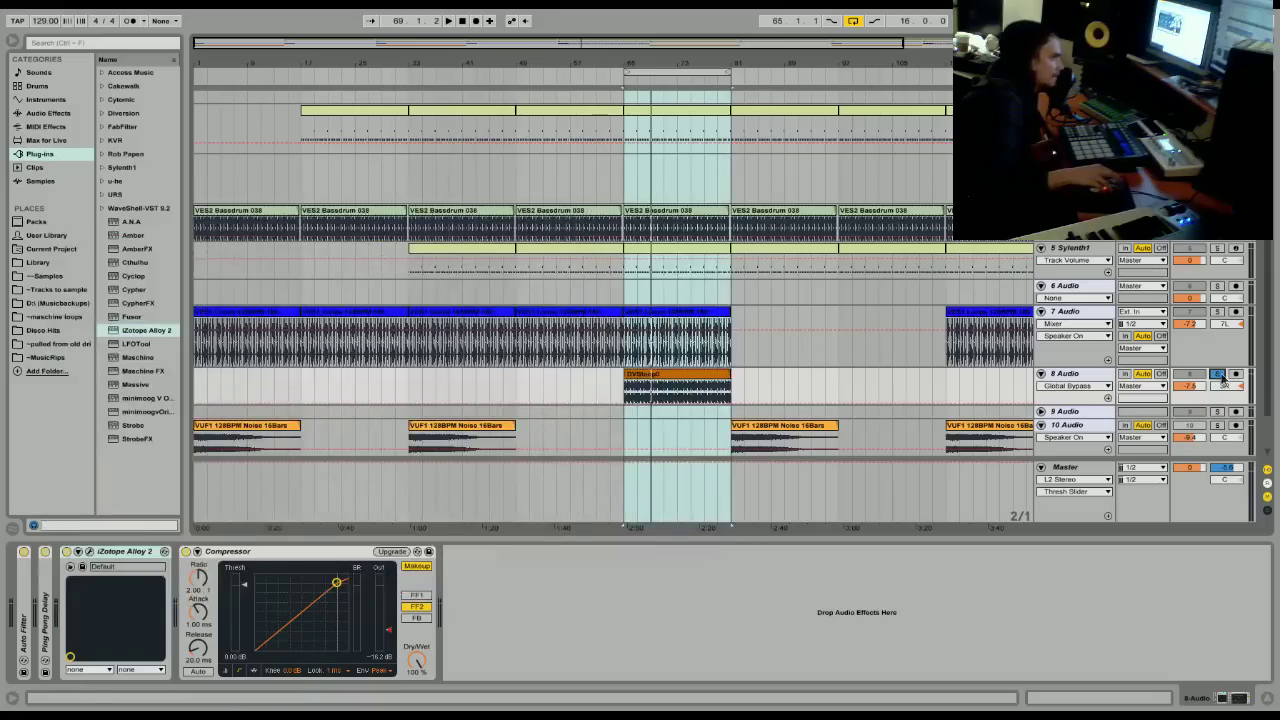
key("space")
left_click_drag(1189, 385, 1189, 388)
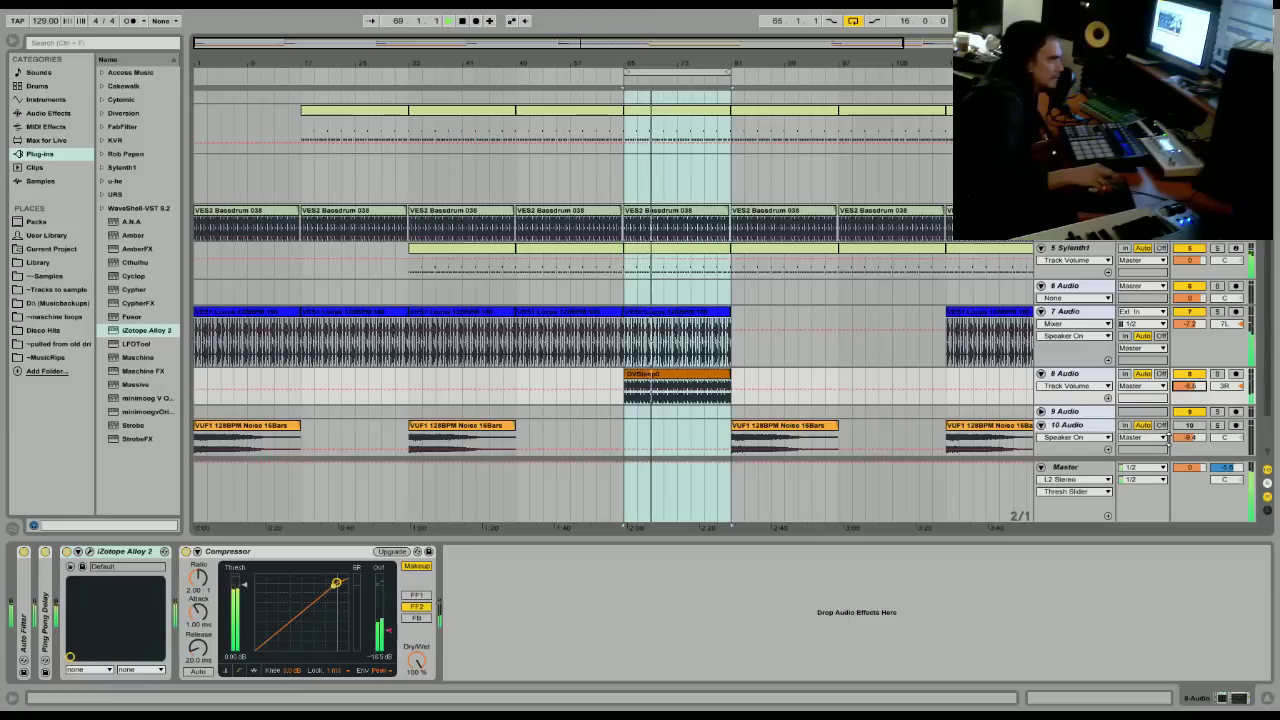
left_click(412, 79)
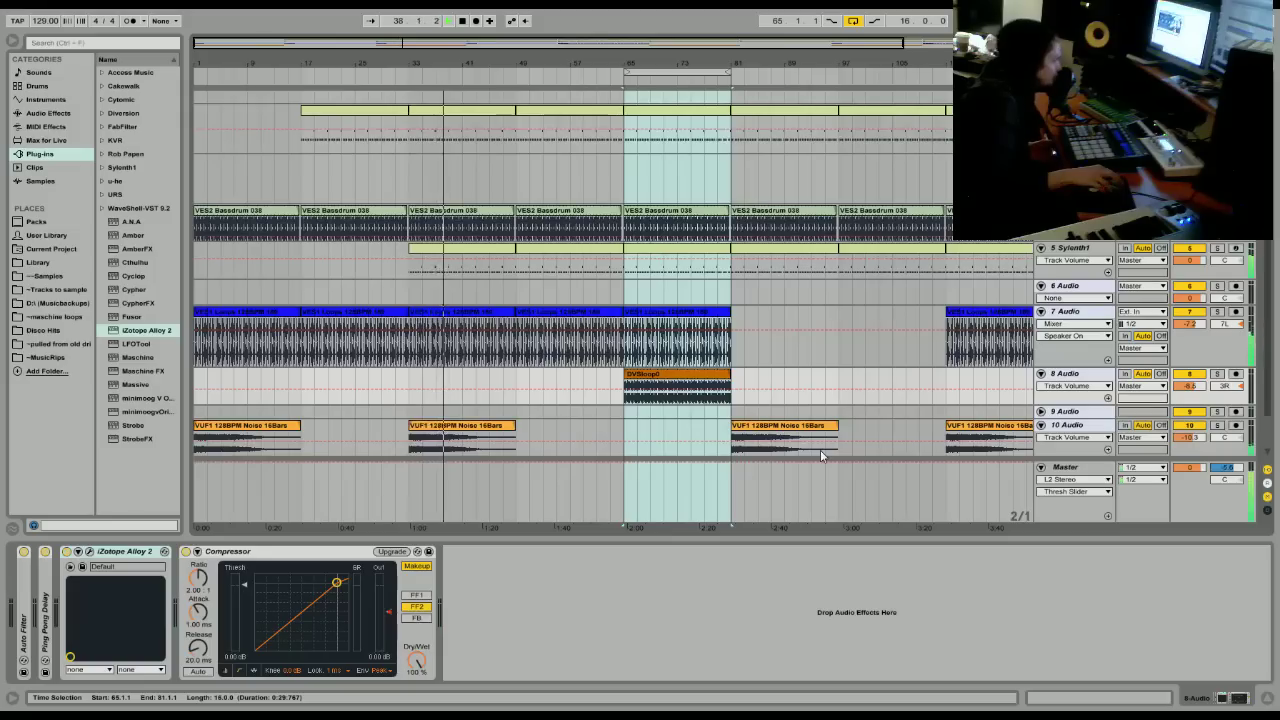
Solo the 8 Audio track and switch on the De-esser module in its Alloy 2 during playback.
left_click(1218, 358)
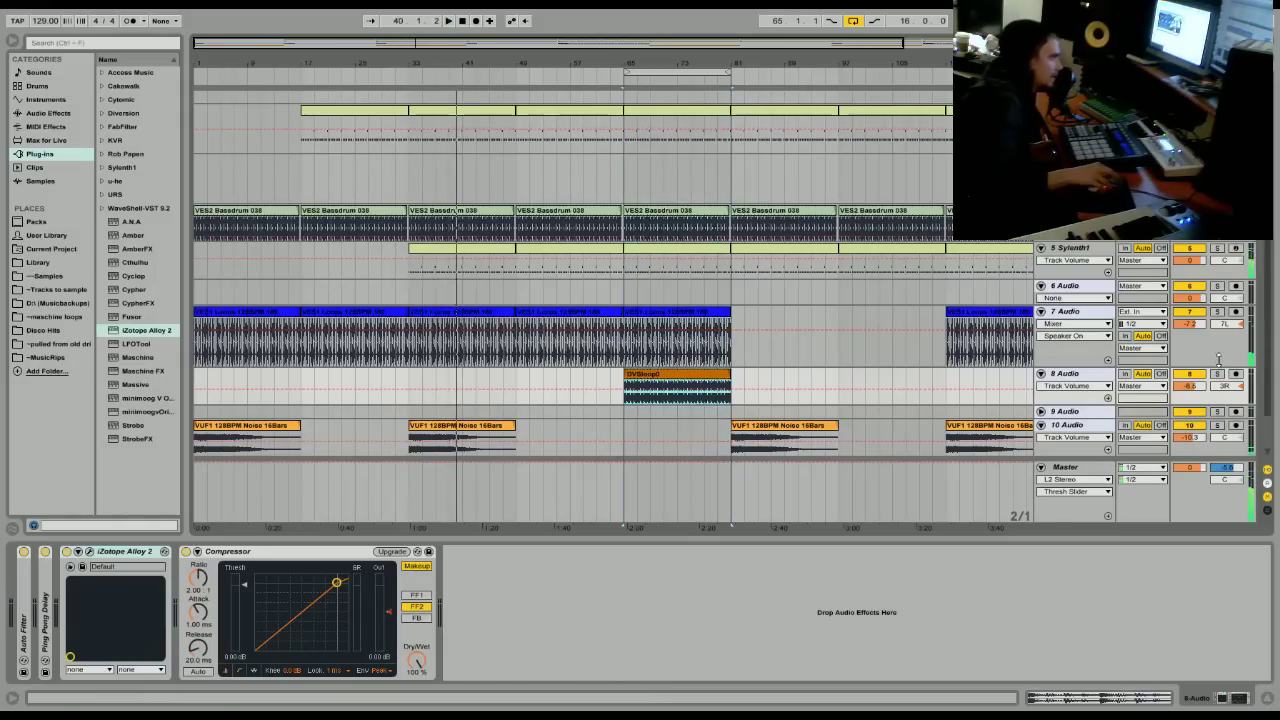
left_click(1217, 373)
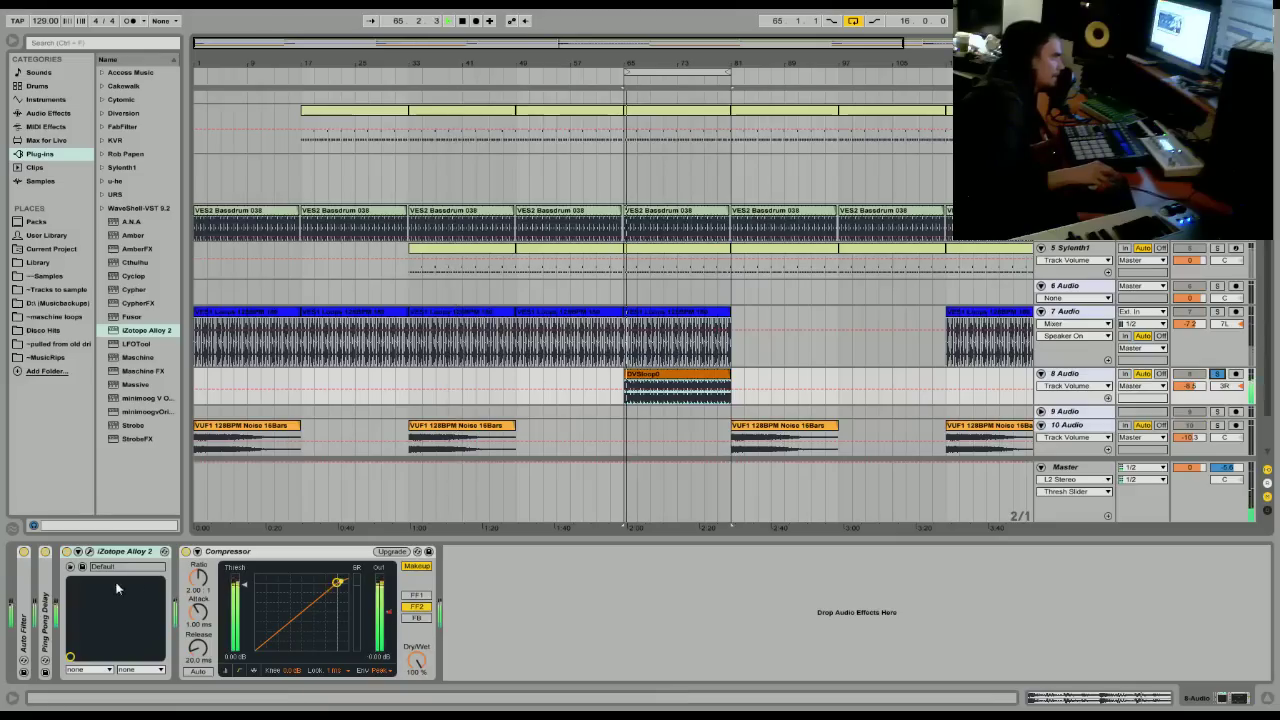
left_click(89, 552)
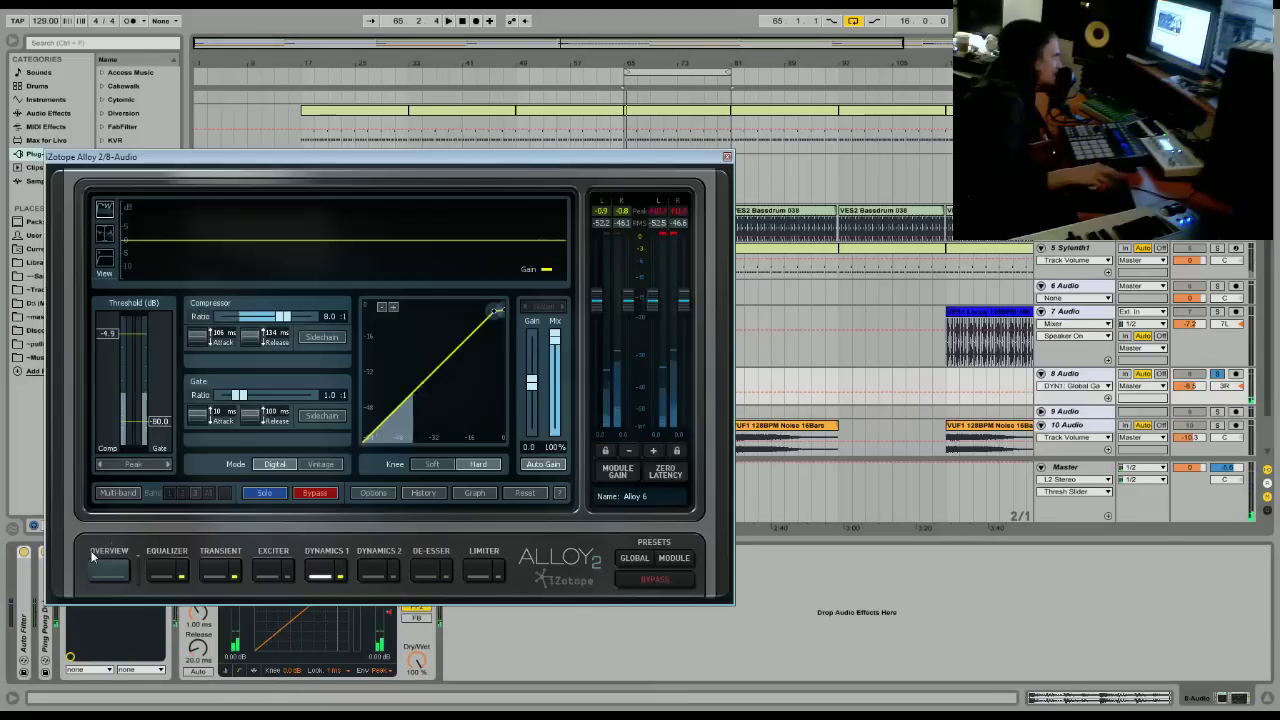
left_click(434, 571)
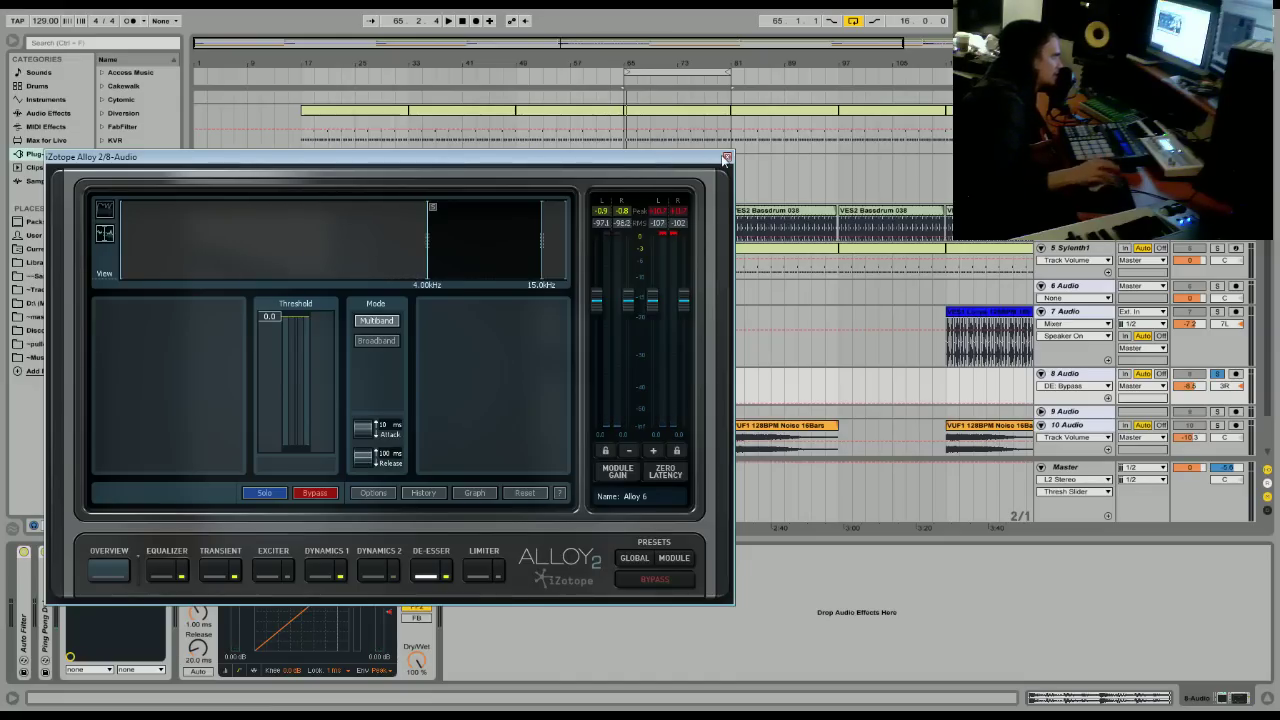
key("space")
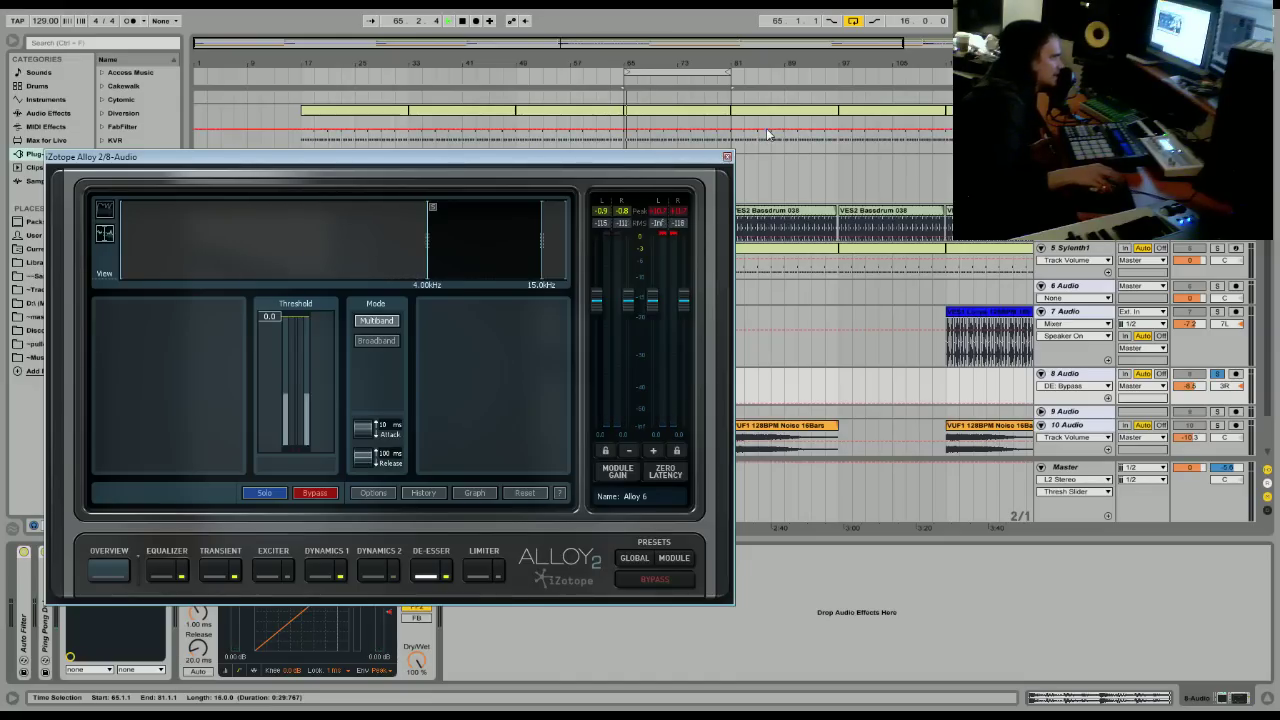
Try a De-esser threshold of about -5.0 dB while auditioning its processed band, then reset the threshold to 0.0 and switch the module off.
left_click(272, 320)
mouse_move(301, 322)
left_mouse_down()
mouse_move(277, 402)
mouse_move(283, 322)
mouse_move(289, 344)
left_mouse_up()
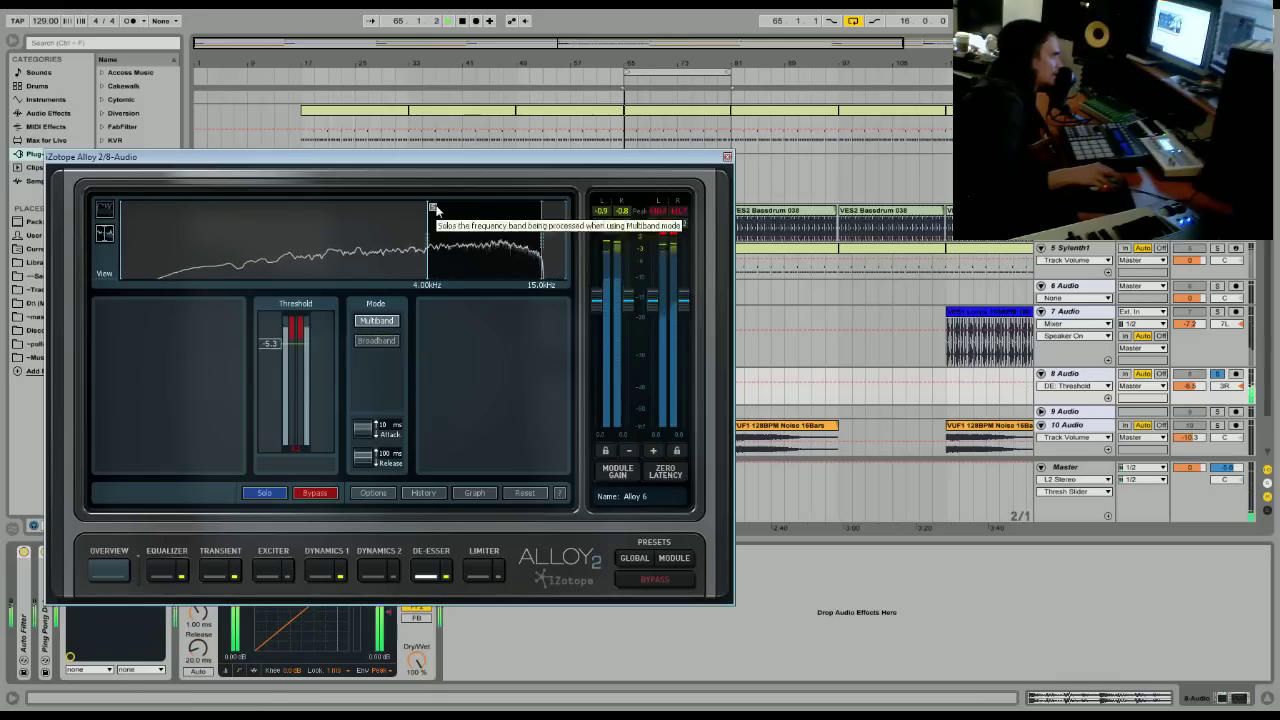
mouse_move(286, 331)
left_mouse_down()
mouse_move(268, 373)
mouse_move(270, 348)
left_mouse_up()
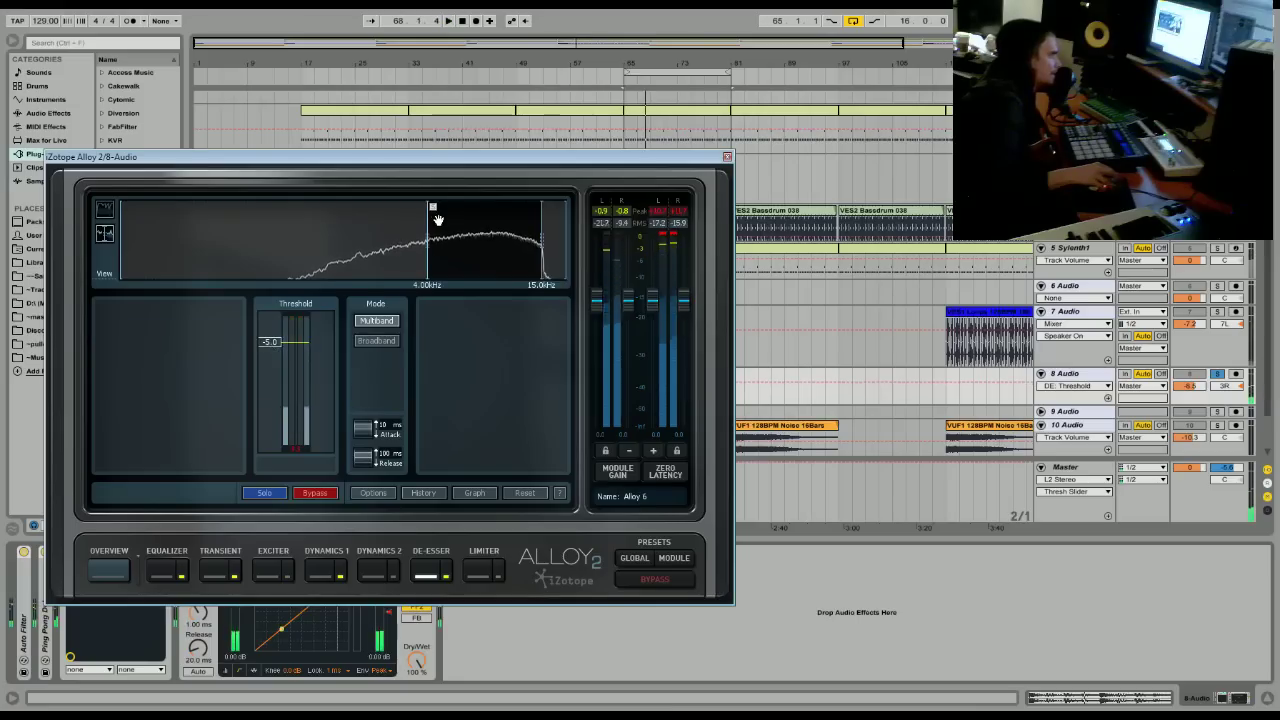
key("space")
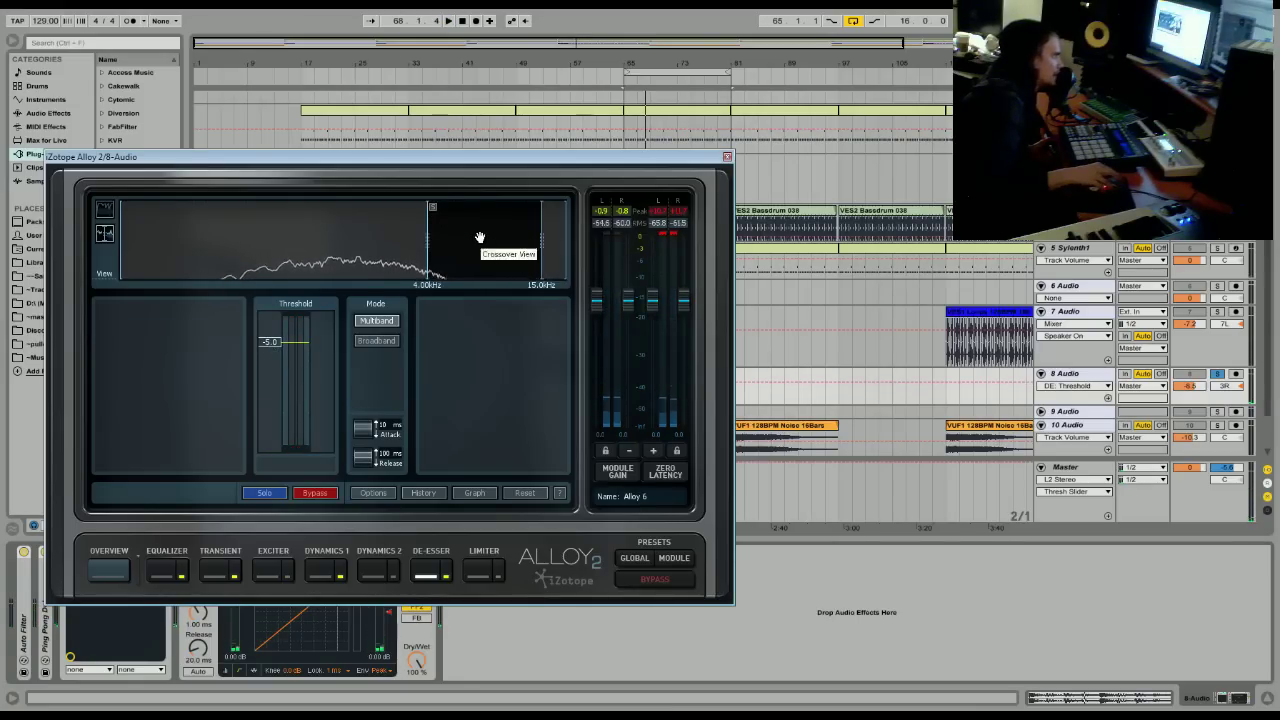
key("space")
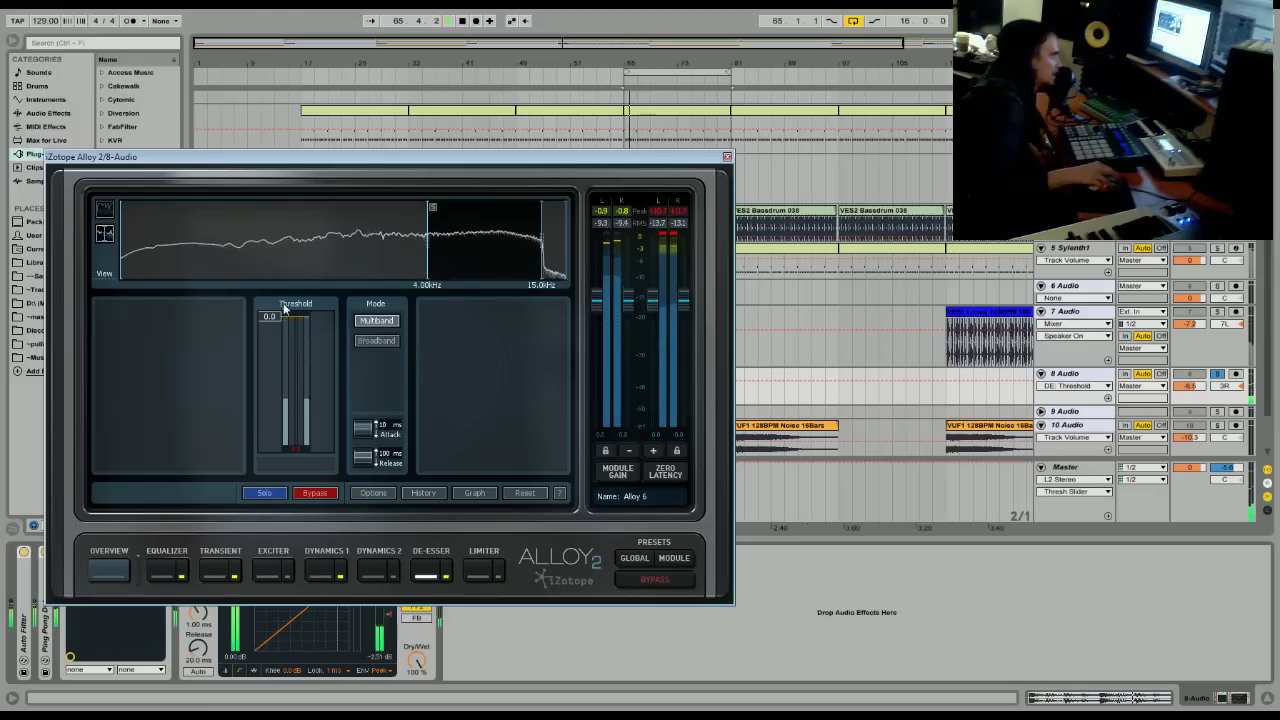
left_click(446, 576)
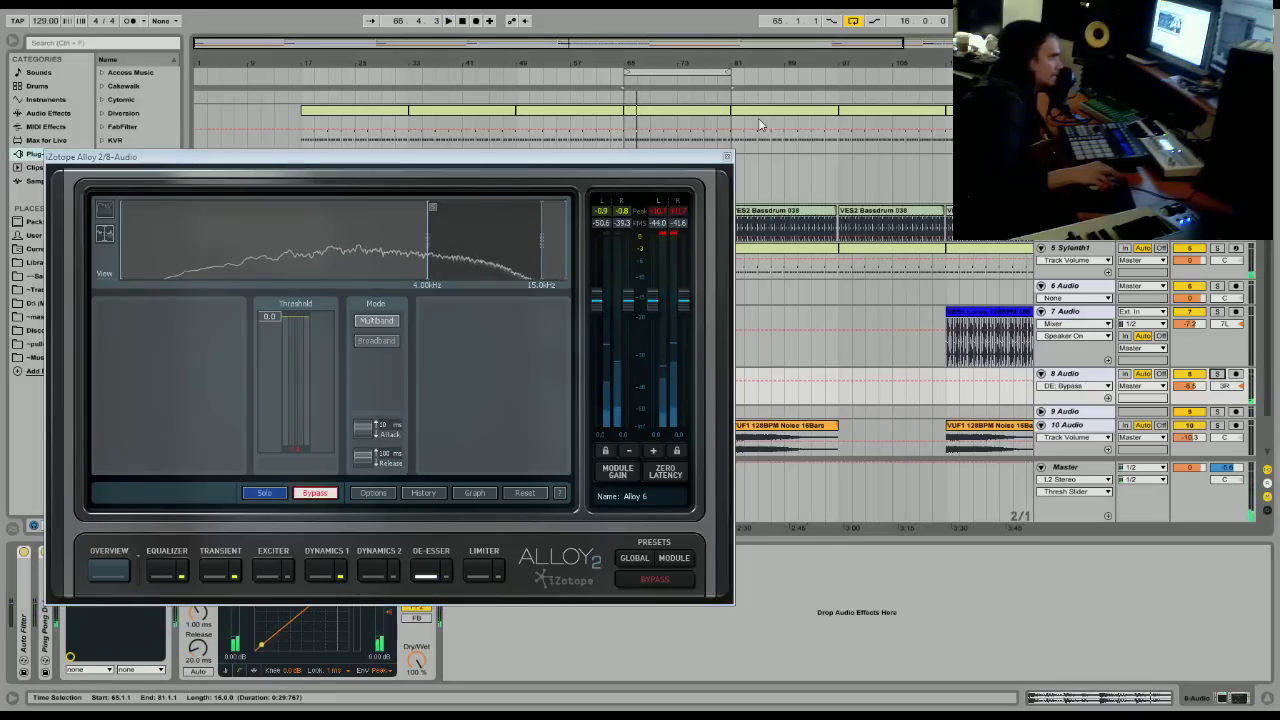
Switch off the Transient module in 8 Audio's Alloy 2, solo the track to audition the loop, and close the plug-in window.
key("ctrl+alt+p")
left_click(633, 376)
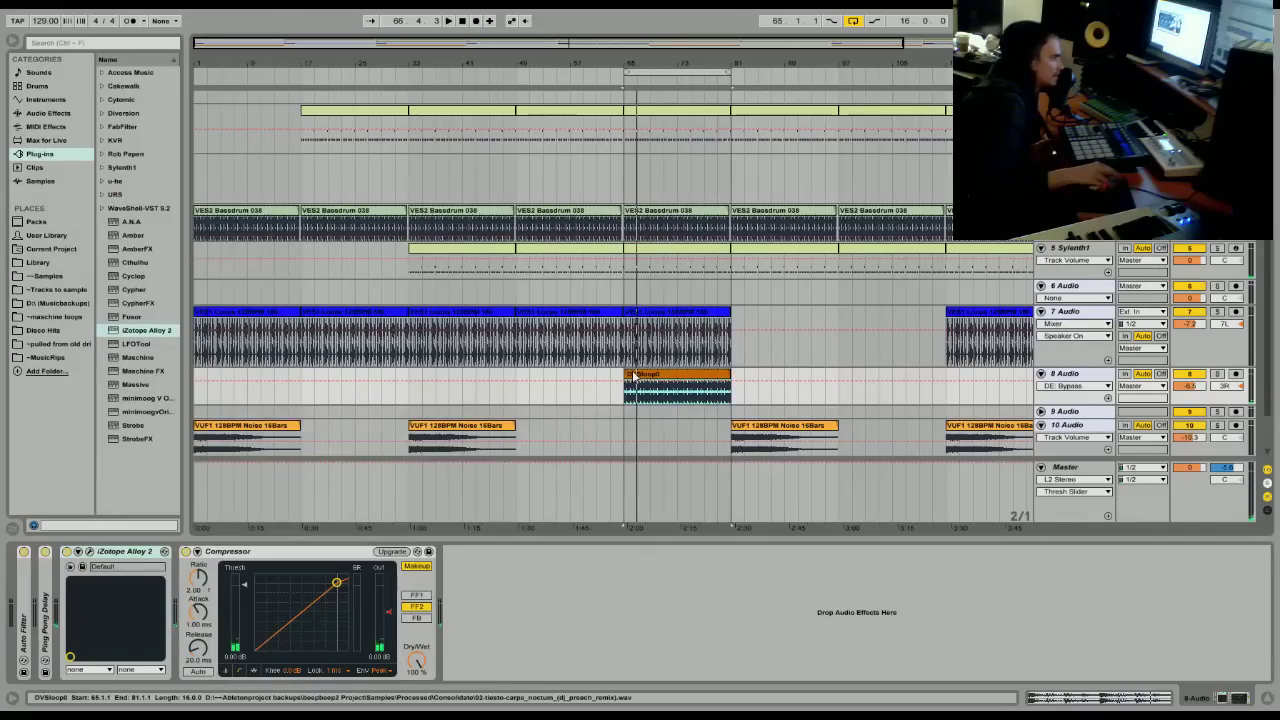
left_click(91, 552)
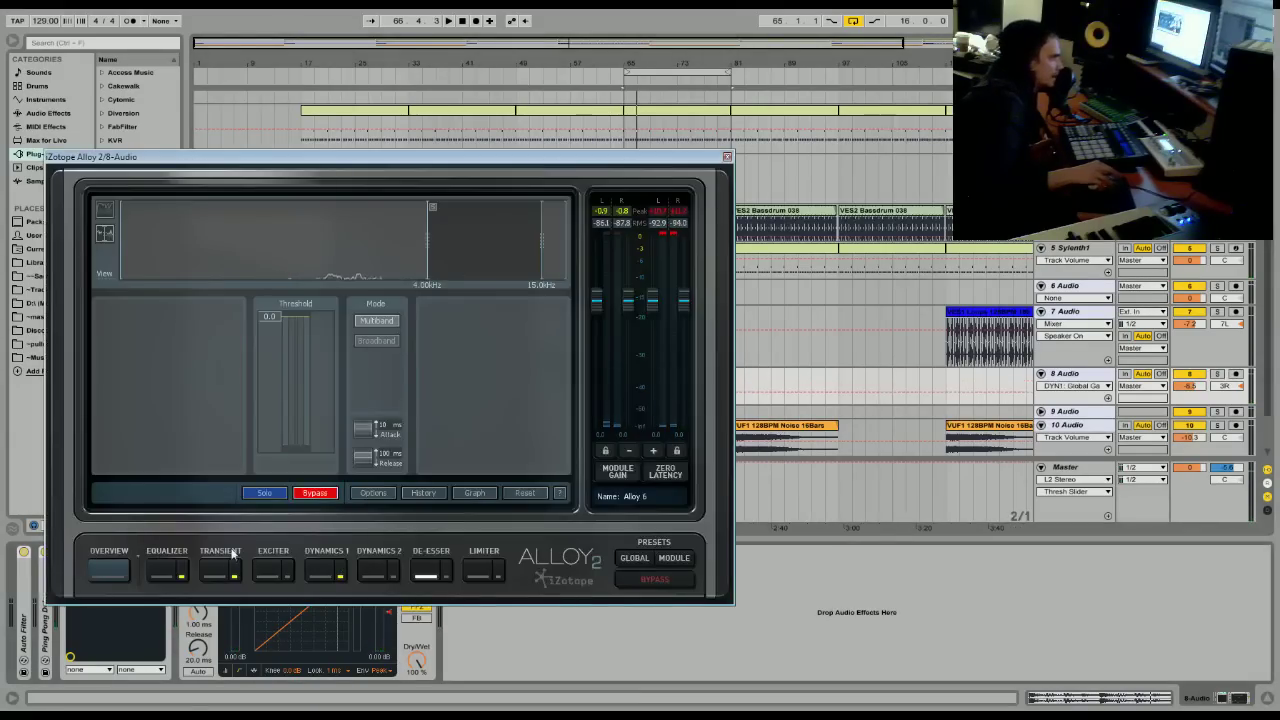
left_click(237, 575)
left_click(1219, 374)
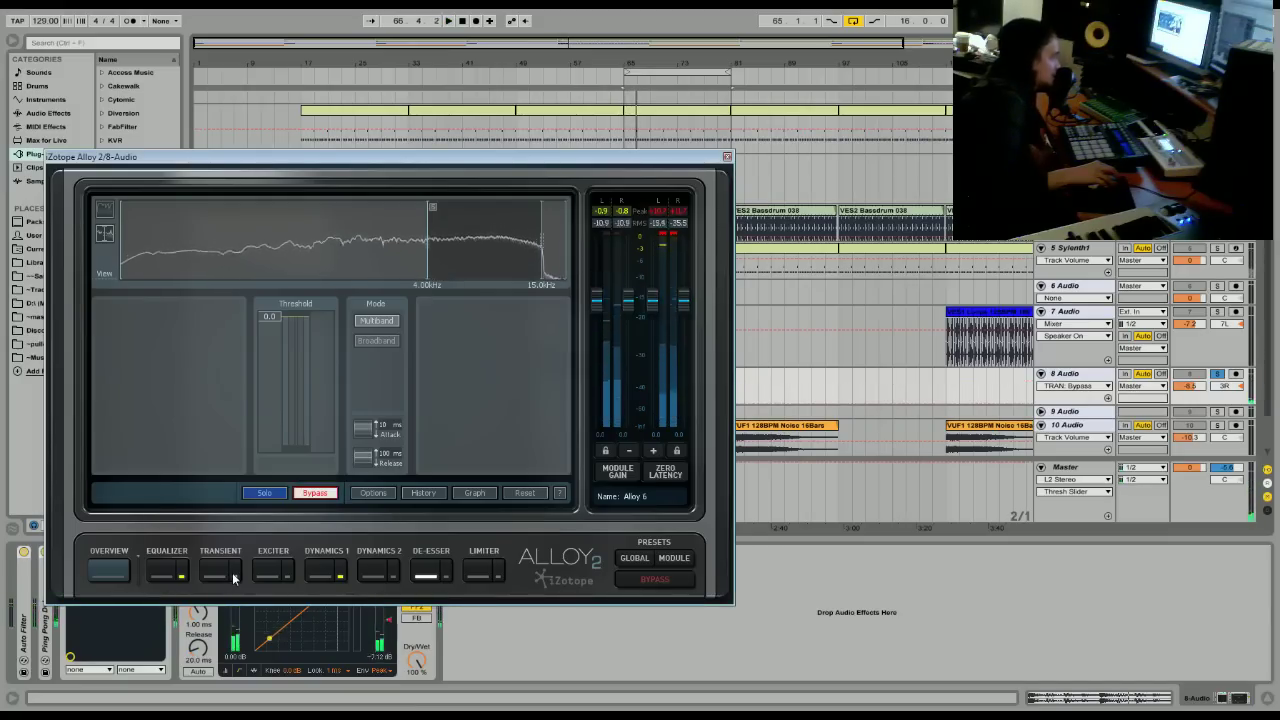
left_click(727, 158)
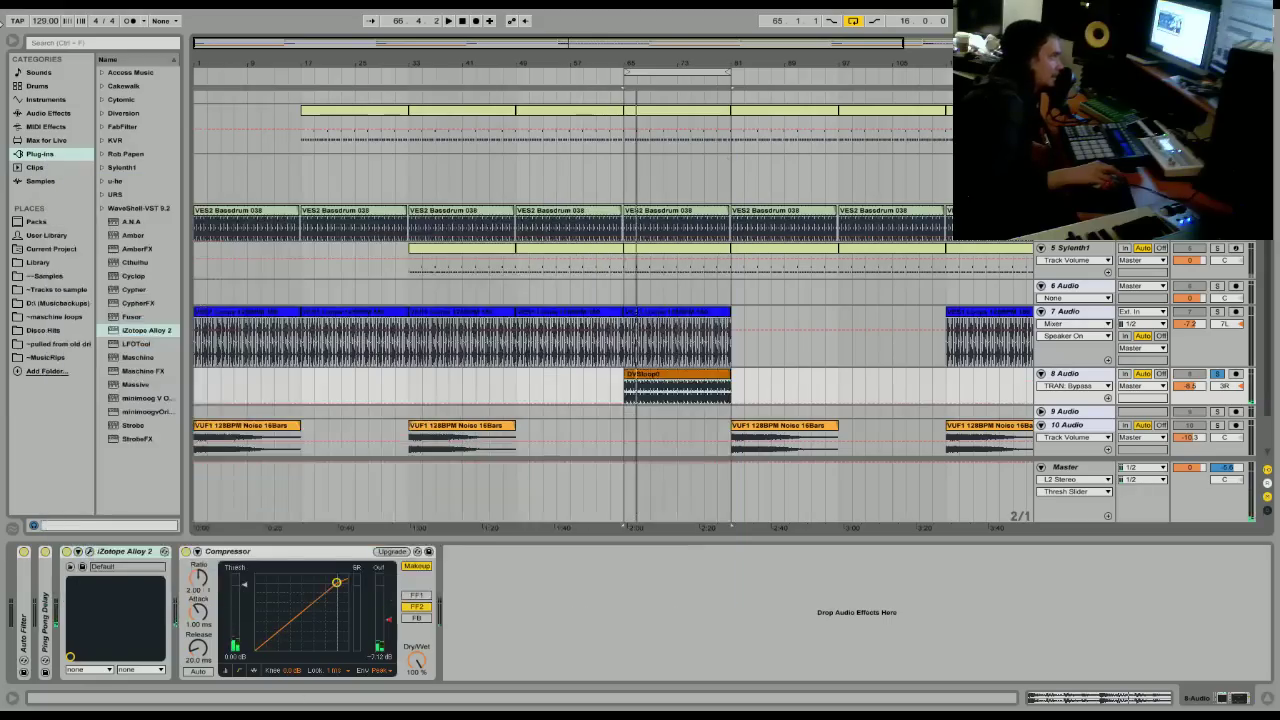
Bring up the list of recently opened Live sets.
left_click(10, 10)
mouse_move(45, 48)
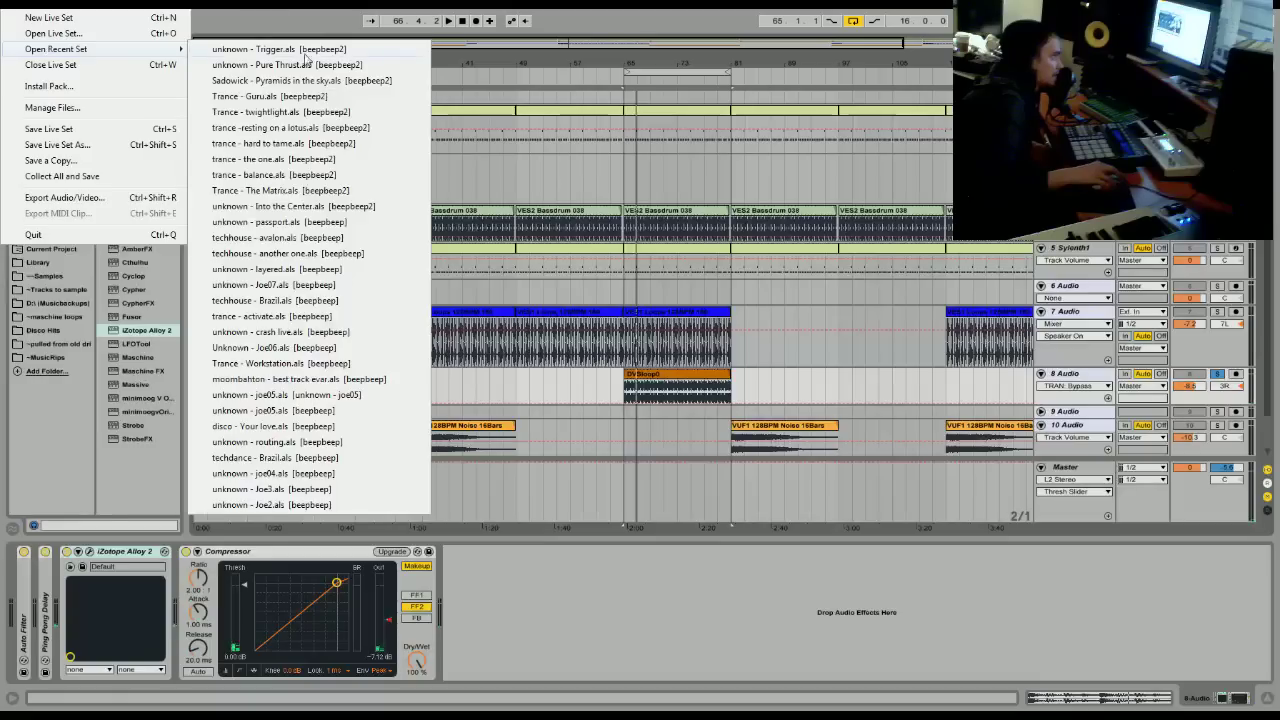
Open the recent set "unknown - Pure Thrust" without saving the current set, and dismiss the missing plug-in notice.
left_click(300, 49)
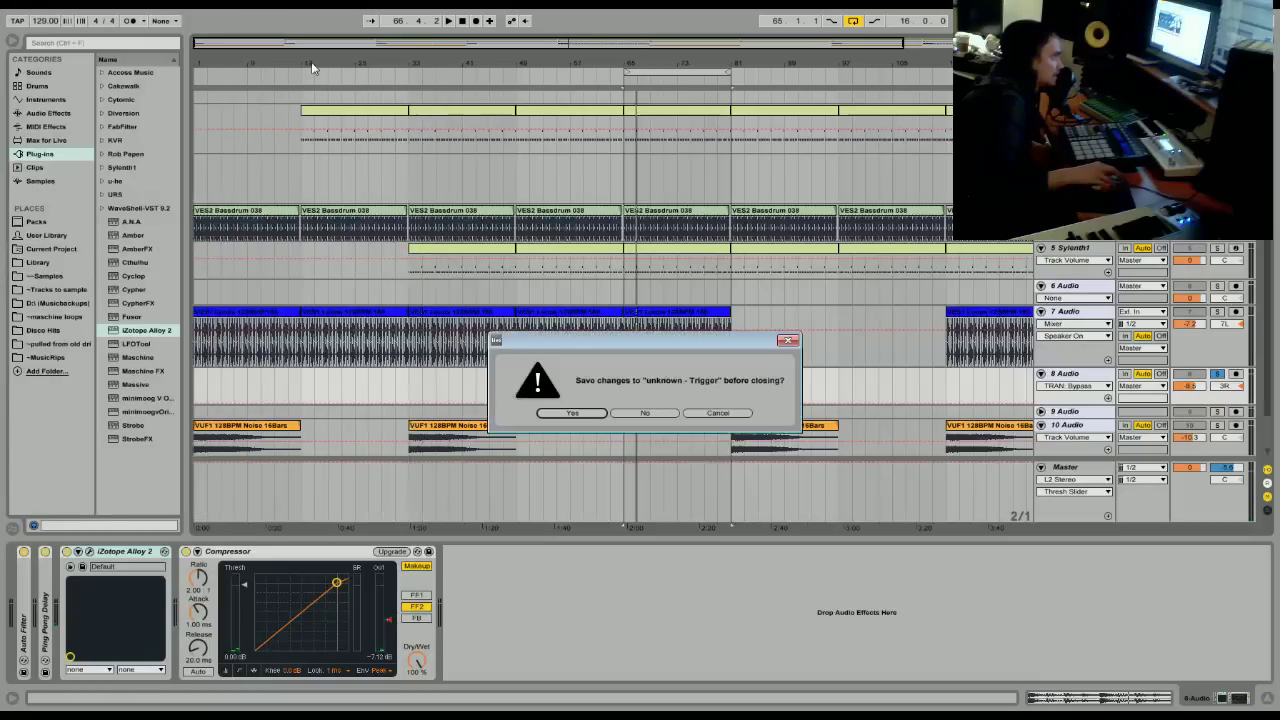
left_click(645, 413)
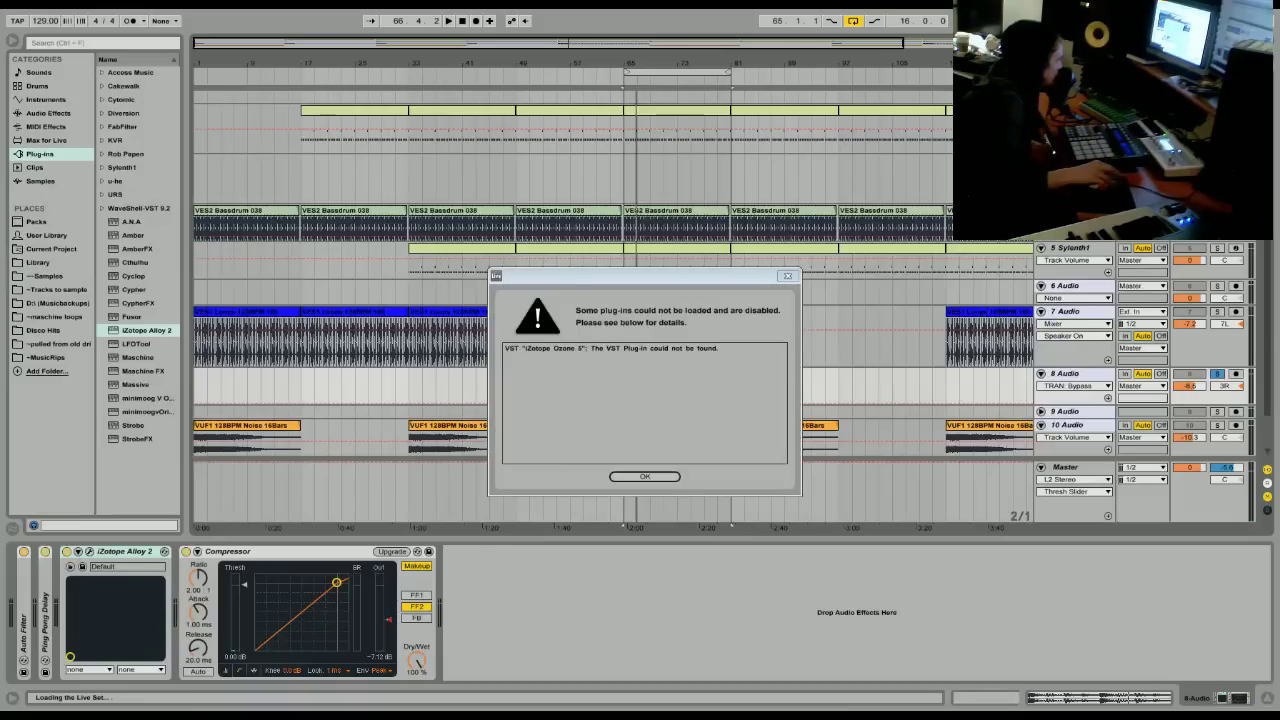
left_click(644, 477)
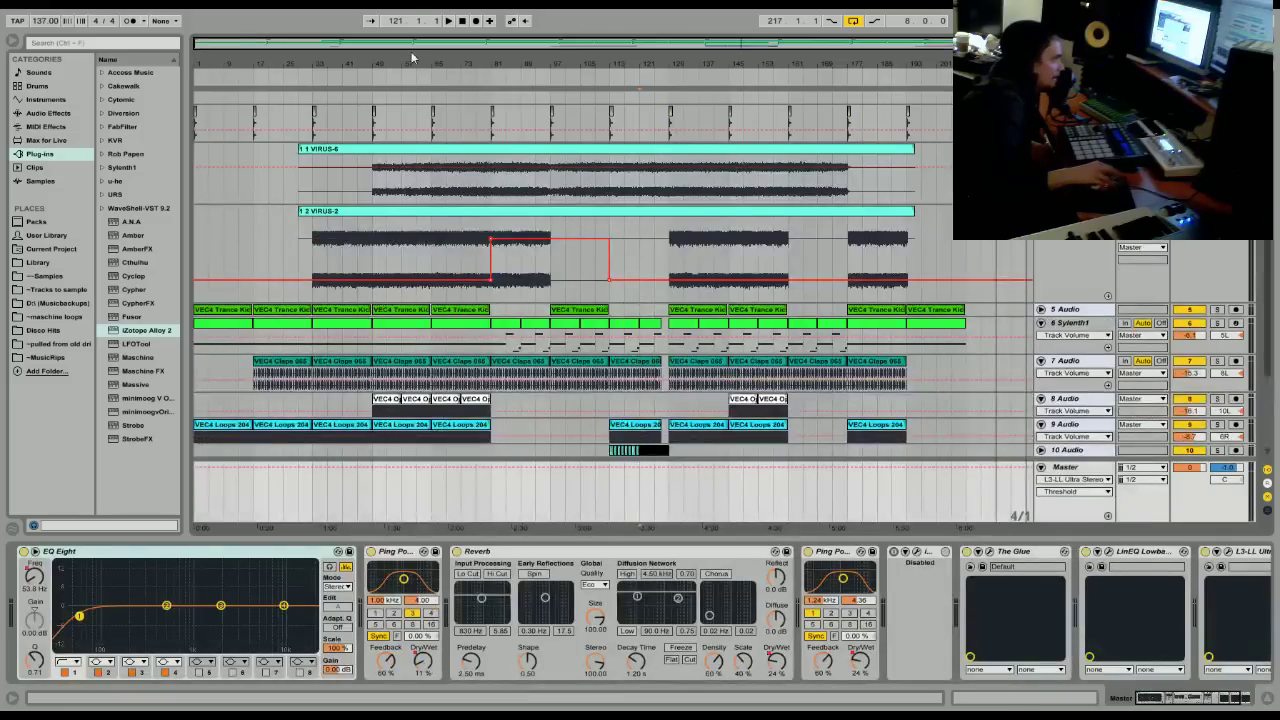
Remove the EQ Eight device from the 2-Audio track and from the 1 VIRUS and 2 VIRUS tracks.
scroll(624, 78, "down", 2)
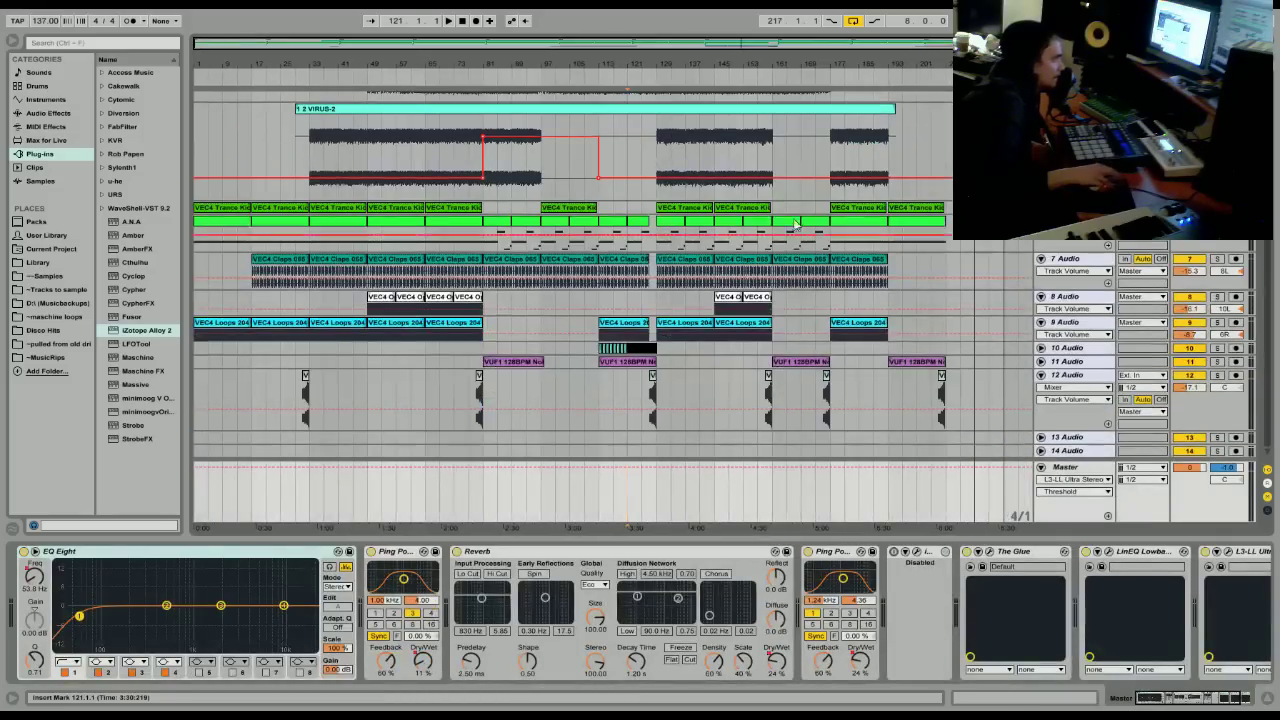
scroll(708, 360, "up", 3)
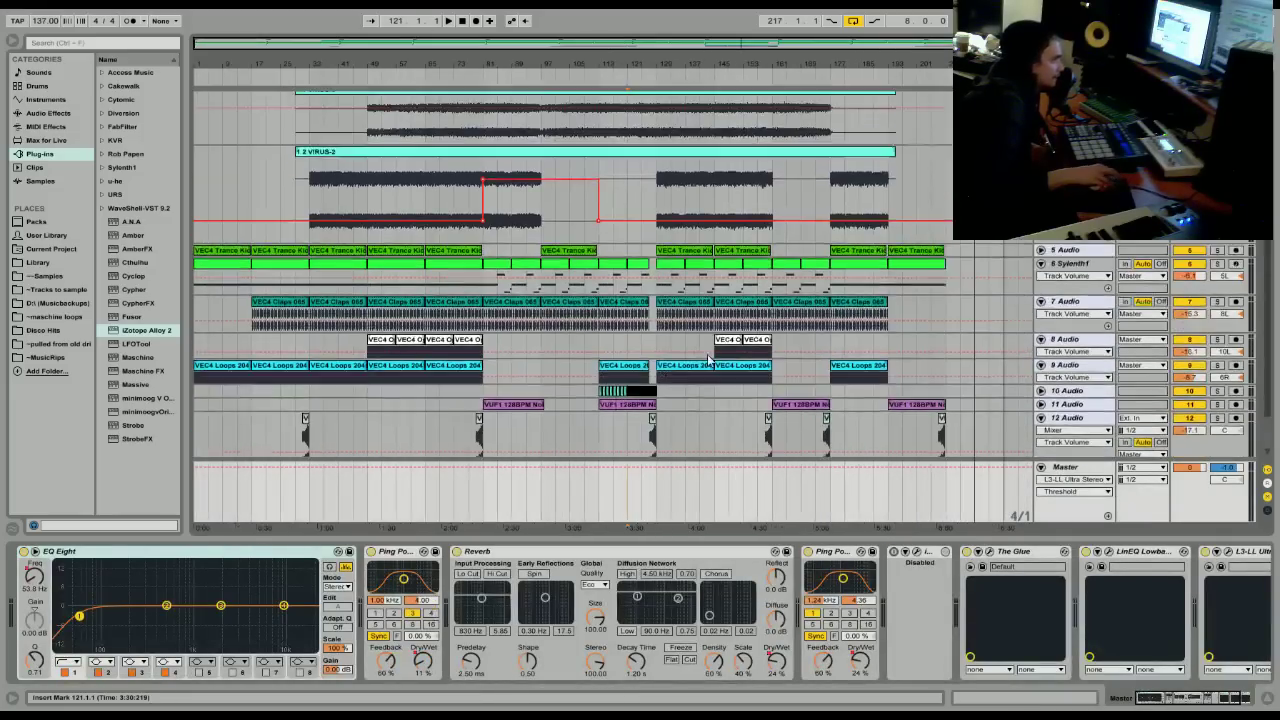
key("Up")
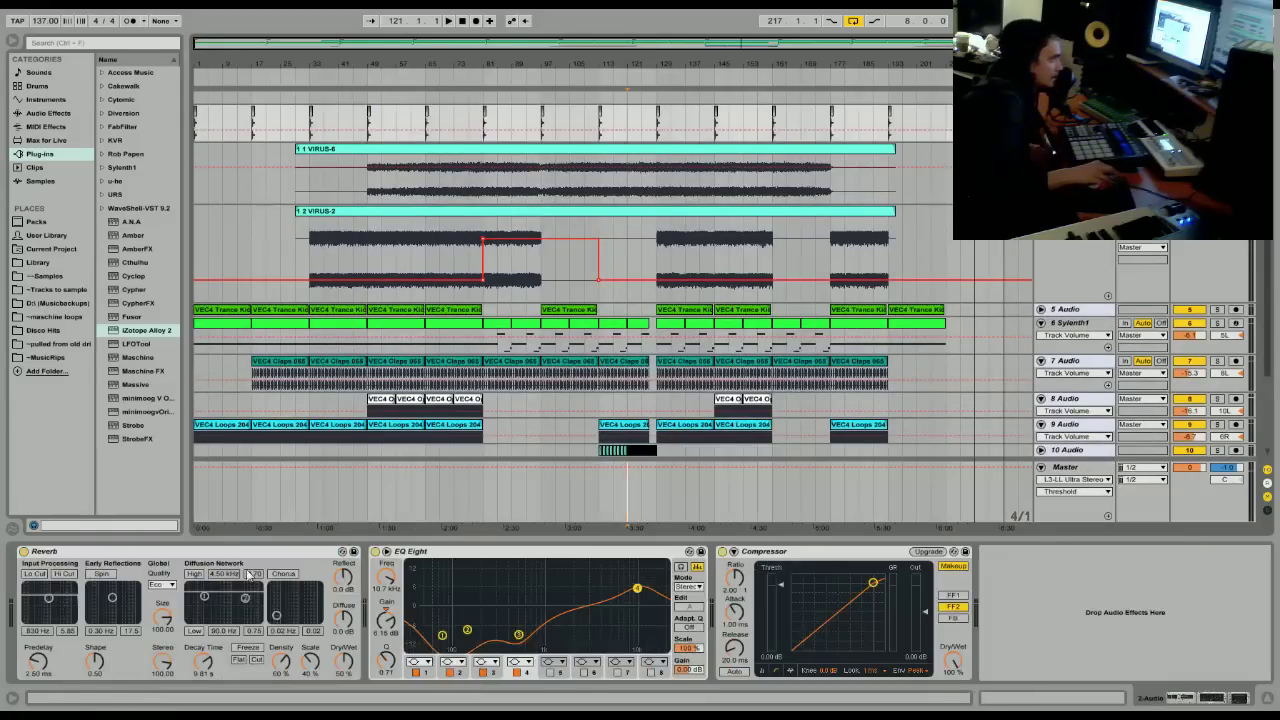
right_click(474, 551)
left_click(490, 560)
key("Up")
right_click(674, 552)
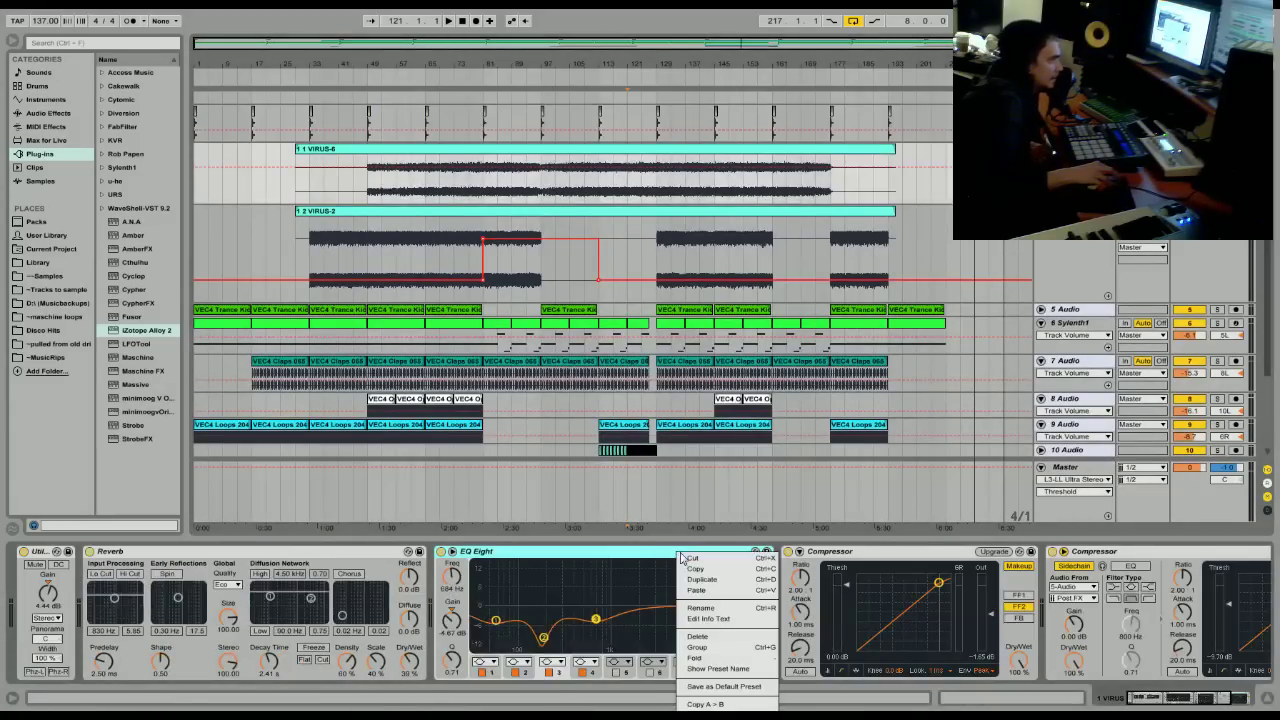
left_click(686, 562)
key("Down")
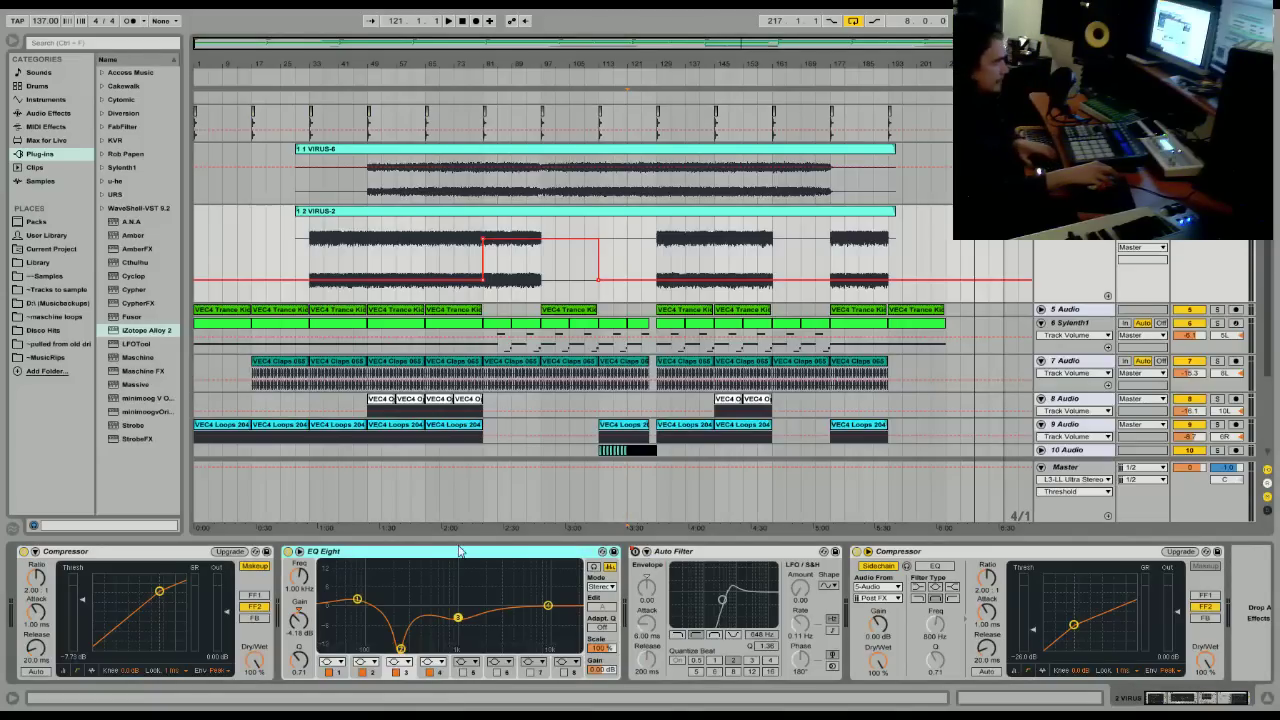
key("Delete")
Delete the EQ Eight device from the 5 Audio, 6 Sylenth1 and 7 Audio tracks.
left_click(1082, 312)
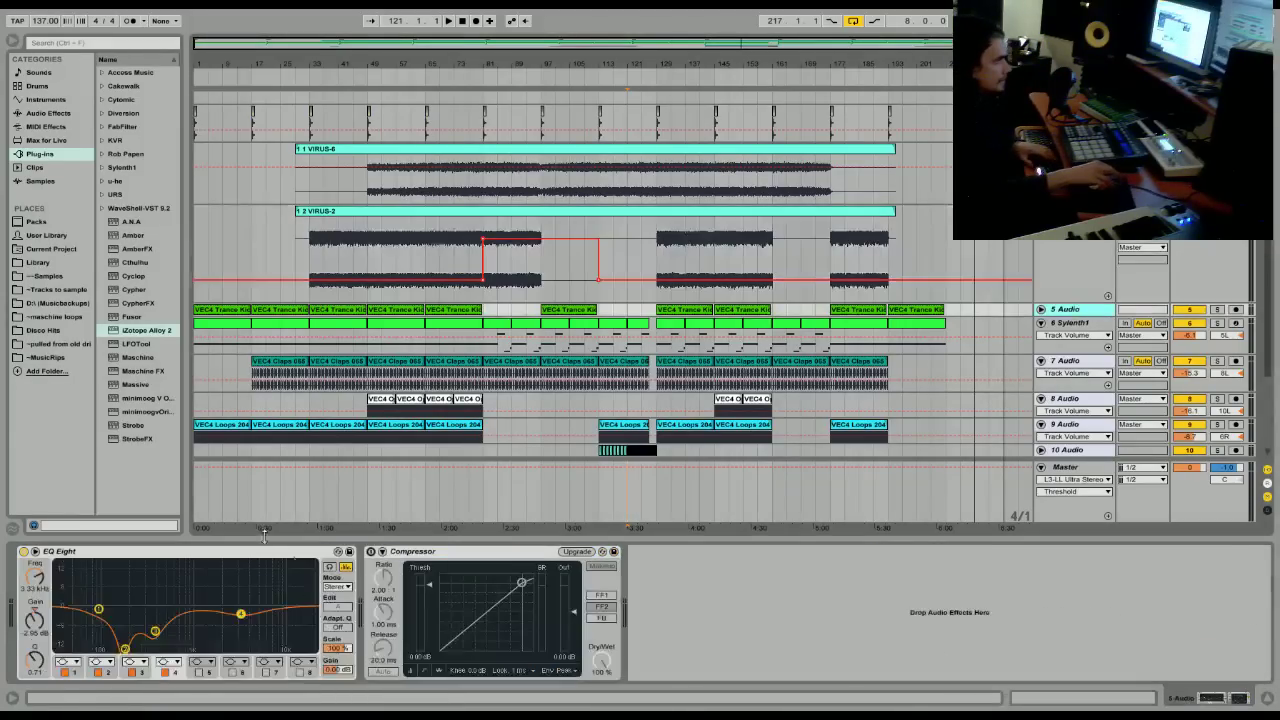
left_click(1127, 323)
left_click(1078, 330)
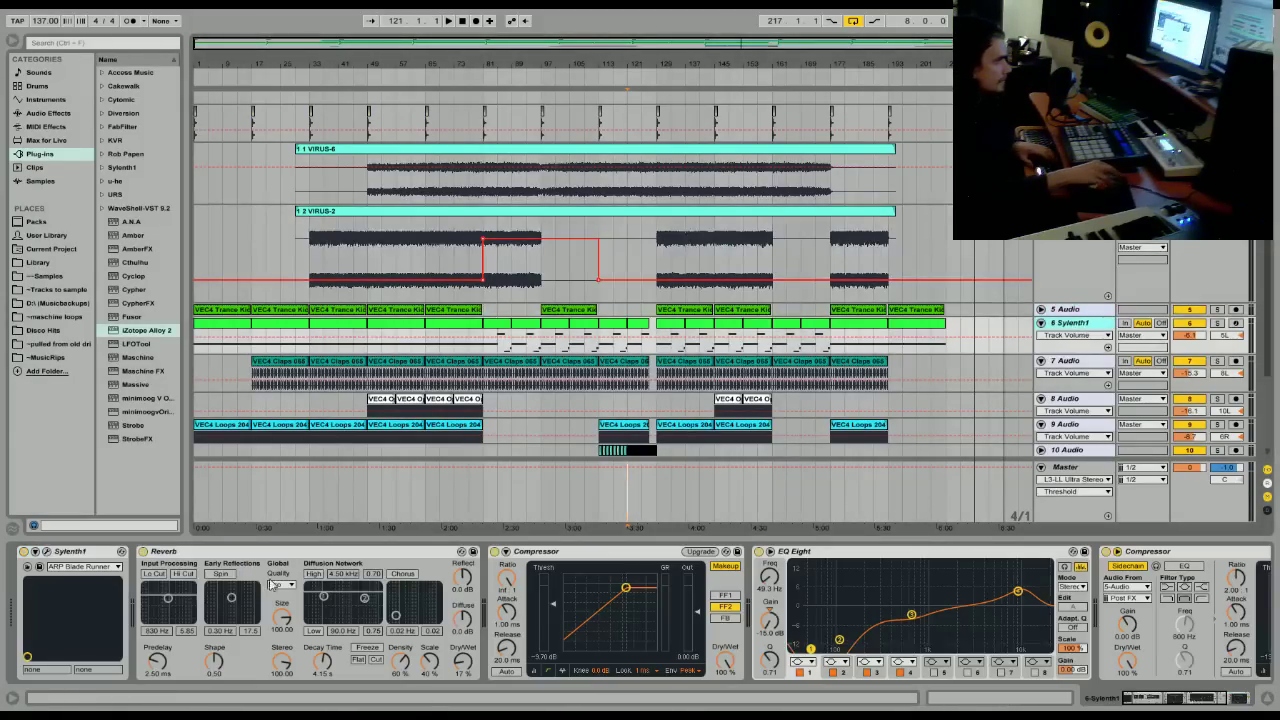
left_click(913, 551)
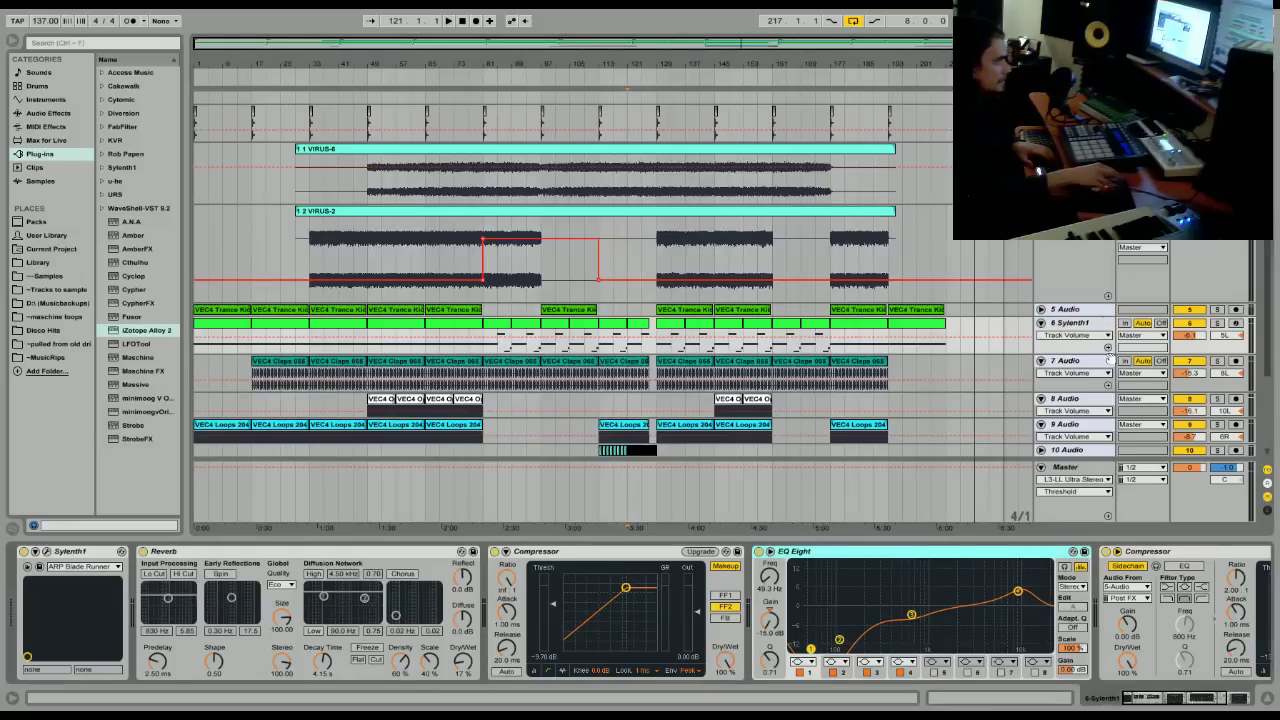
left_click(1065, 361)
left_click(533, 551)
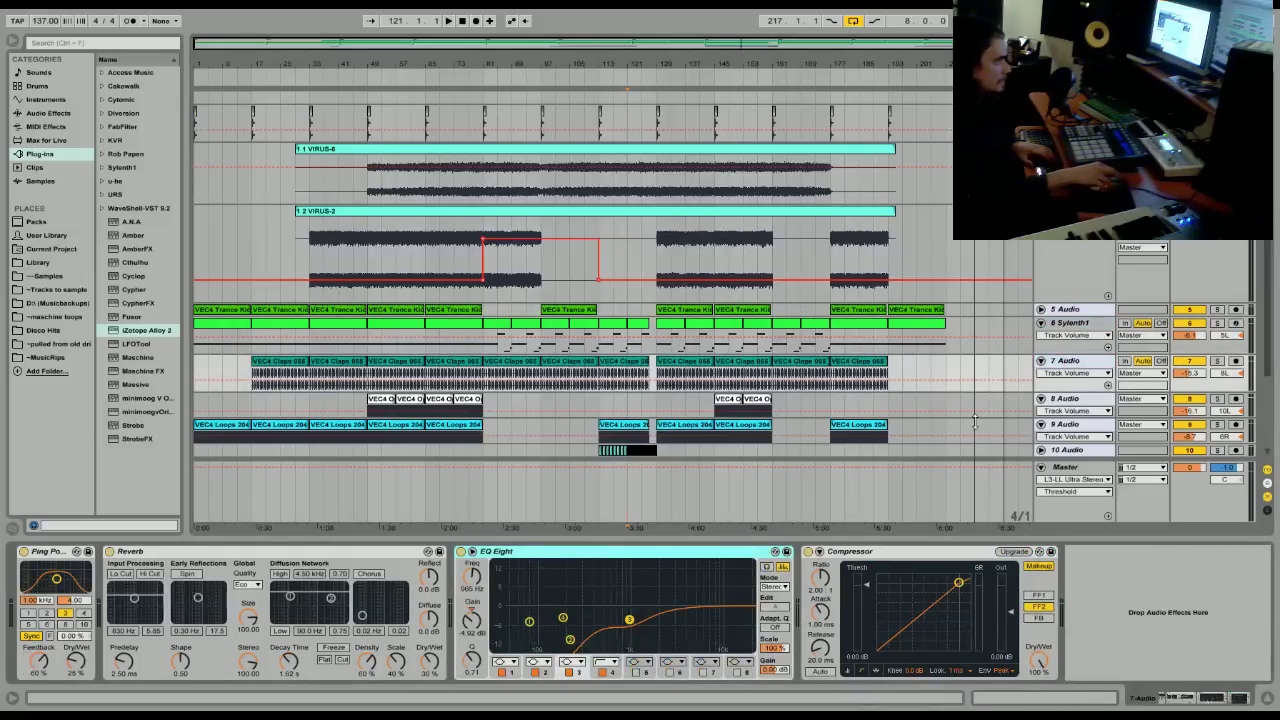
key("Delete")
Delete the first EQ Eight device from each of the tracks 8 Audio, 9 Audio and 10 Audio.
key("Down")
left_click(225, 562)
key("Delete")
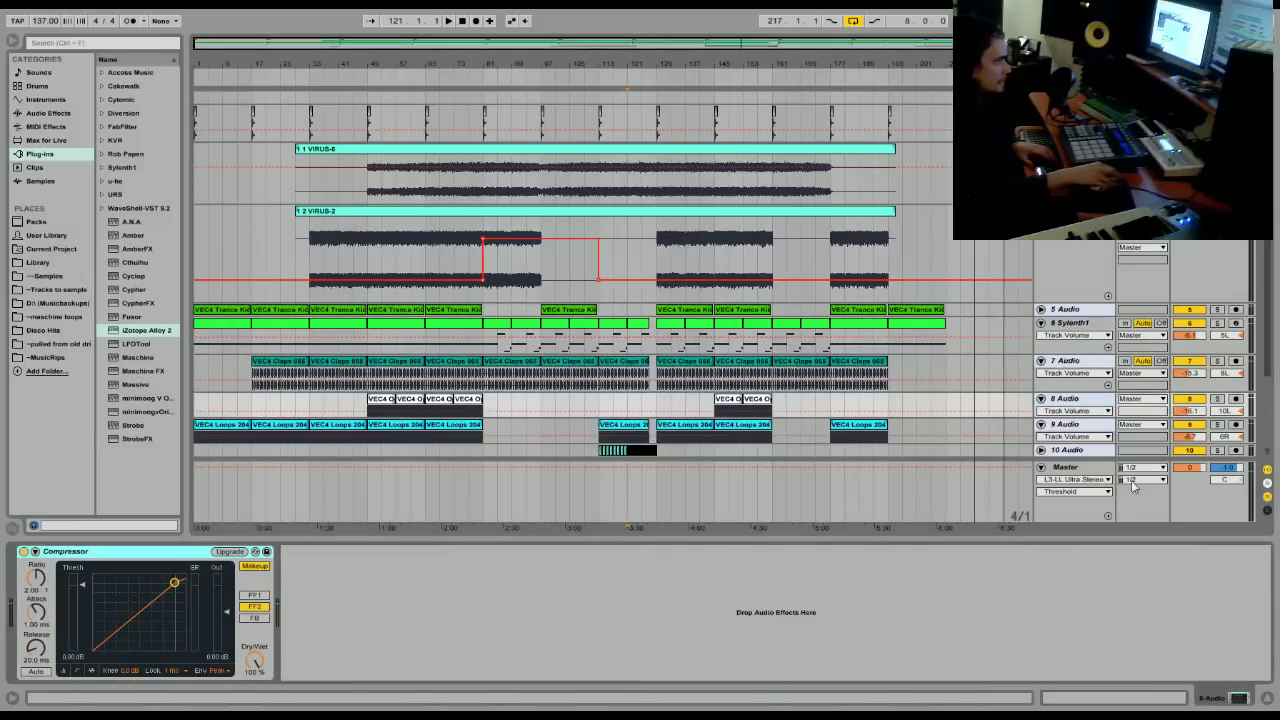
key("Down")
key("Delete")
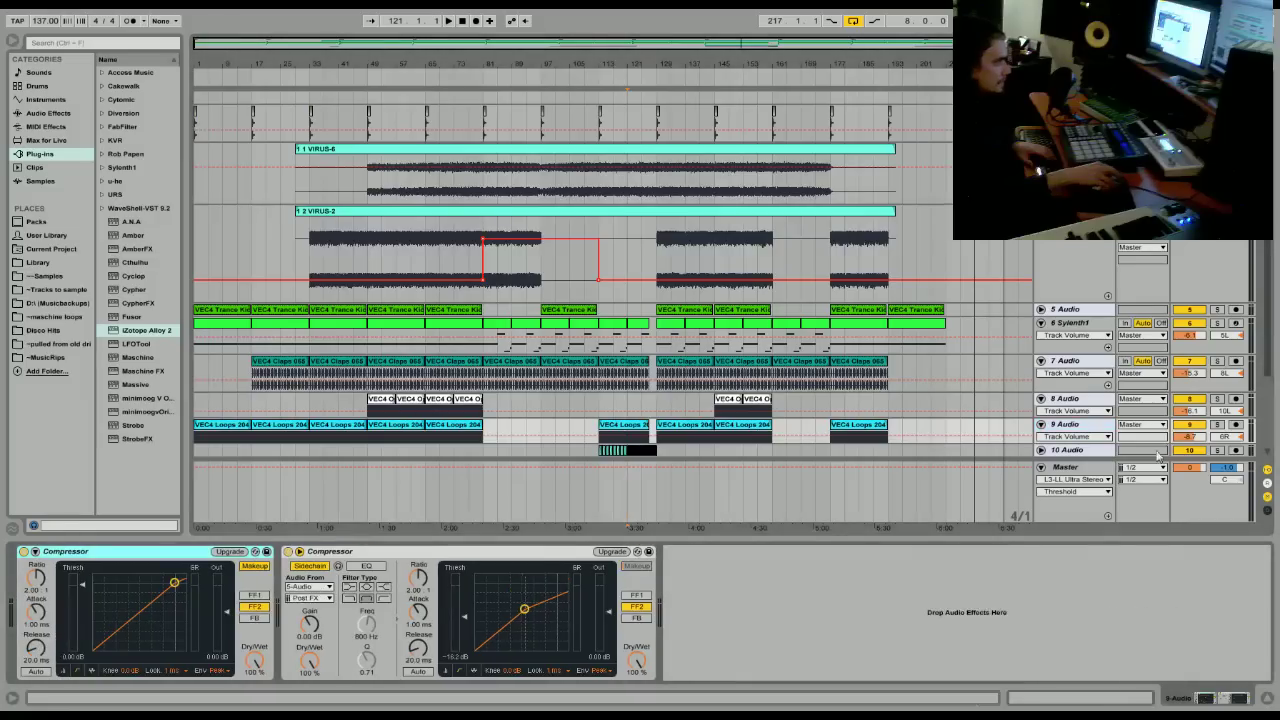
left_click(1072, 452)
left_click(760, 553)
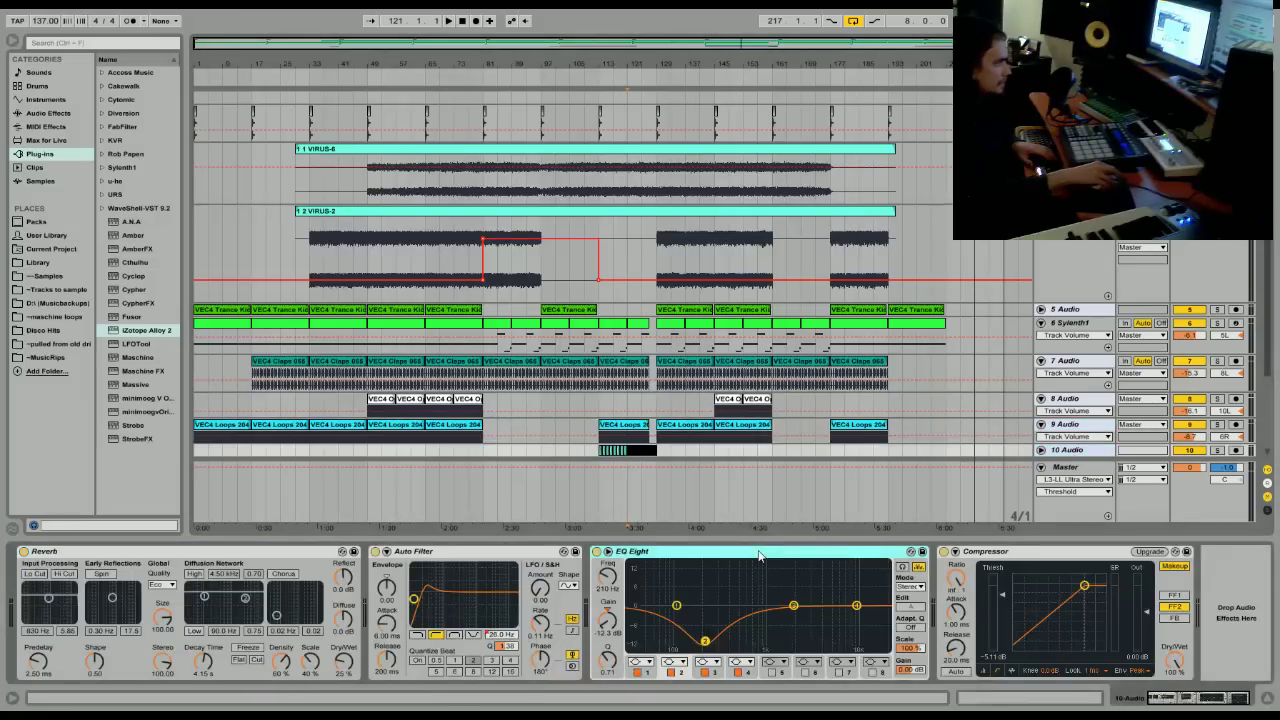
key("Delete")
Delete the EQ Eight device from the 11 Audio and 12 Audio tracks.
scroll(734, 469, "down", 3)
left_click(1097, 362)
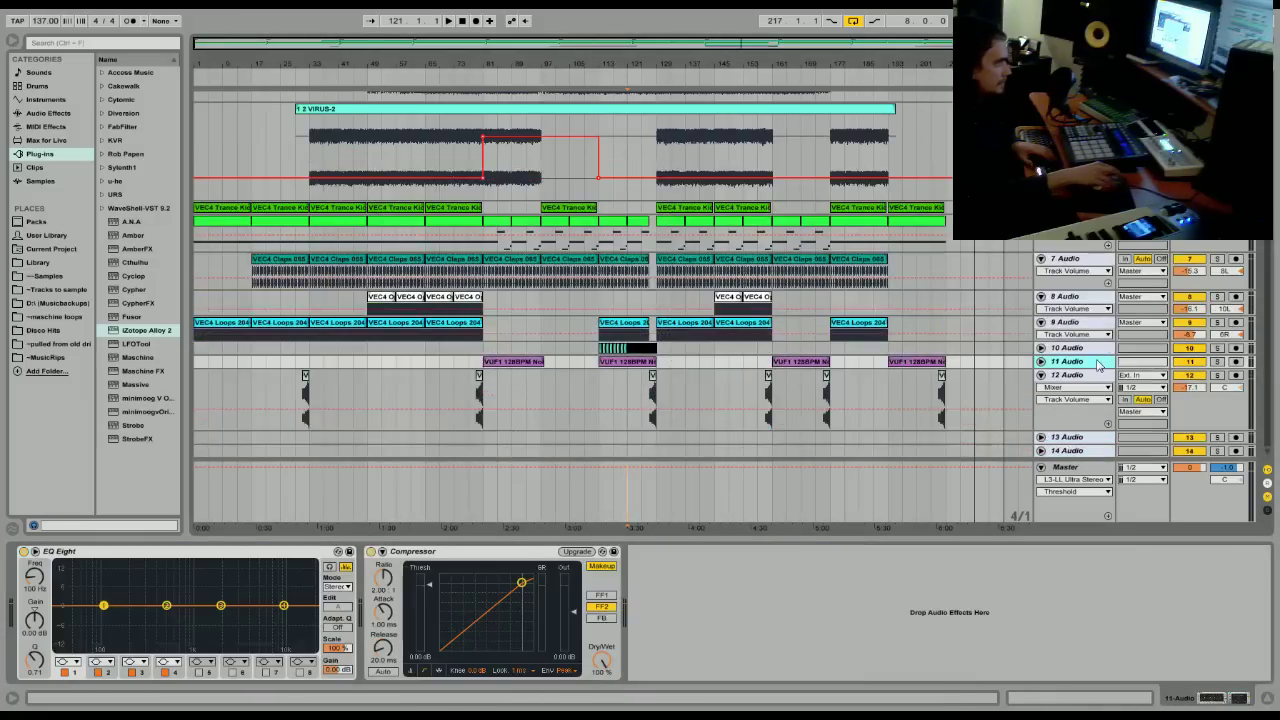
left_click(305, 563)
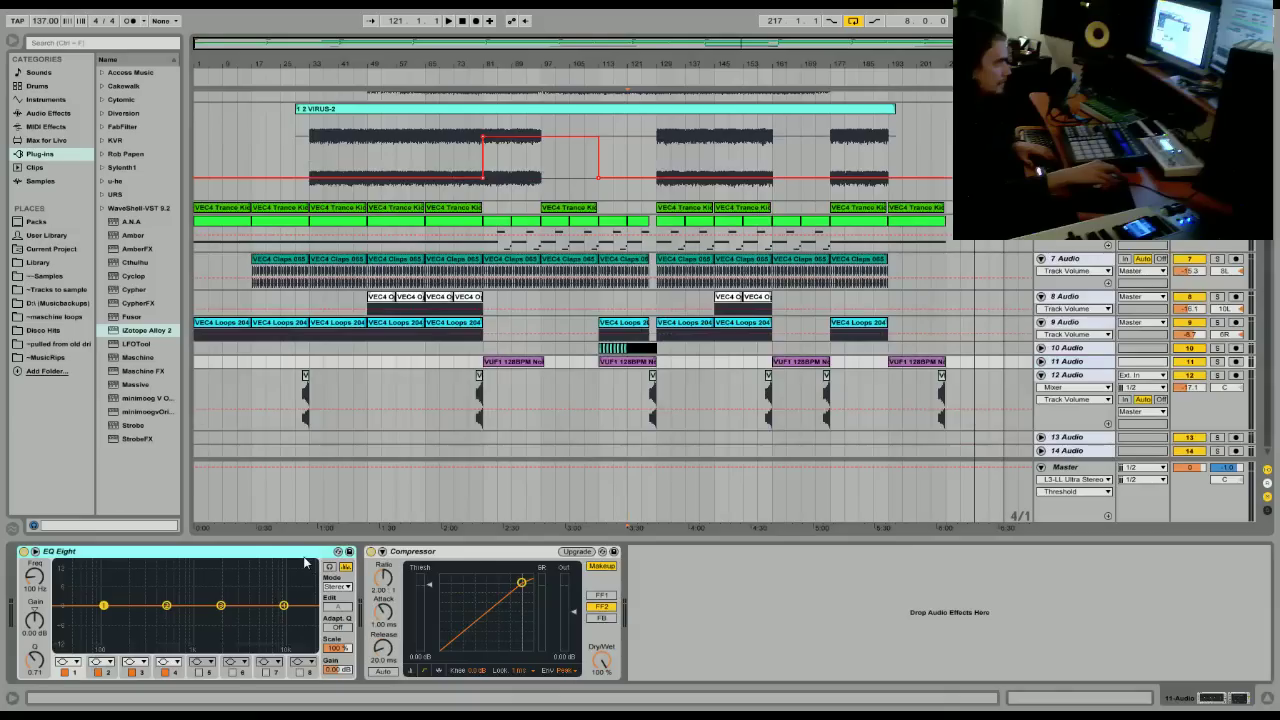
key("Delete")
left_click(1078, 378)
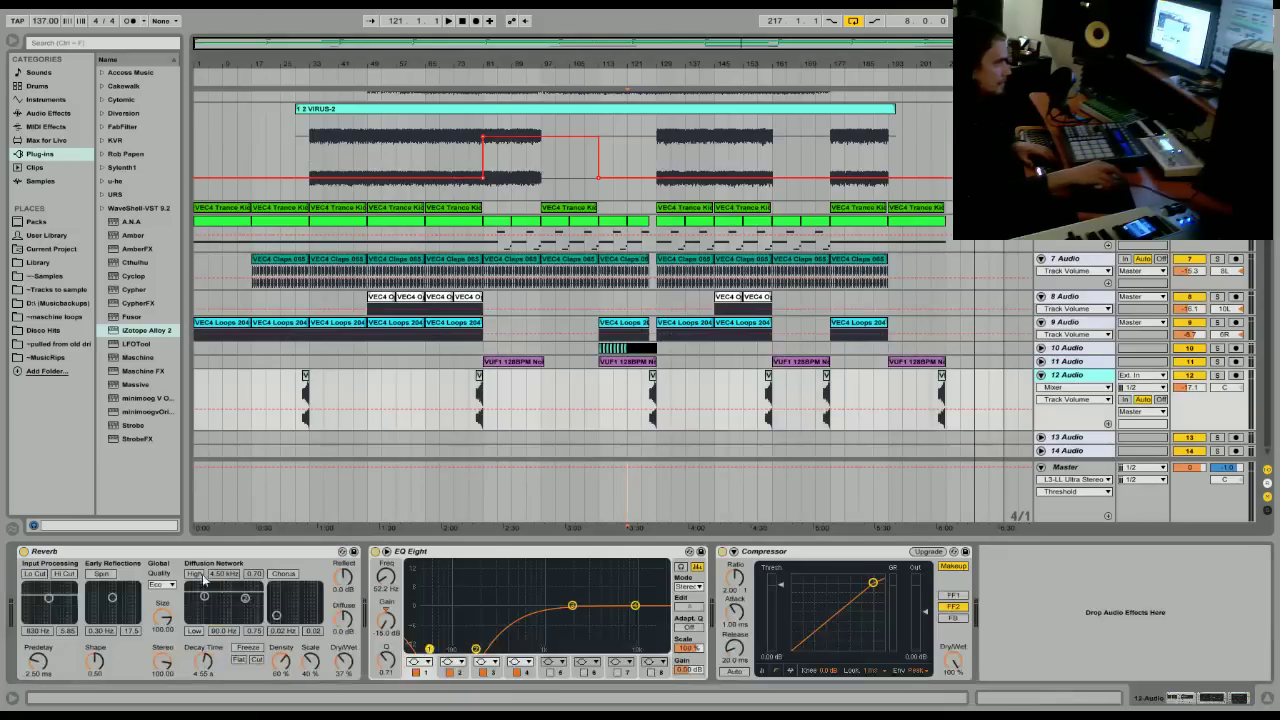
key("Delete")
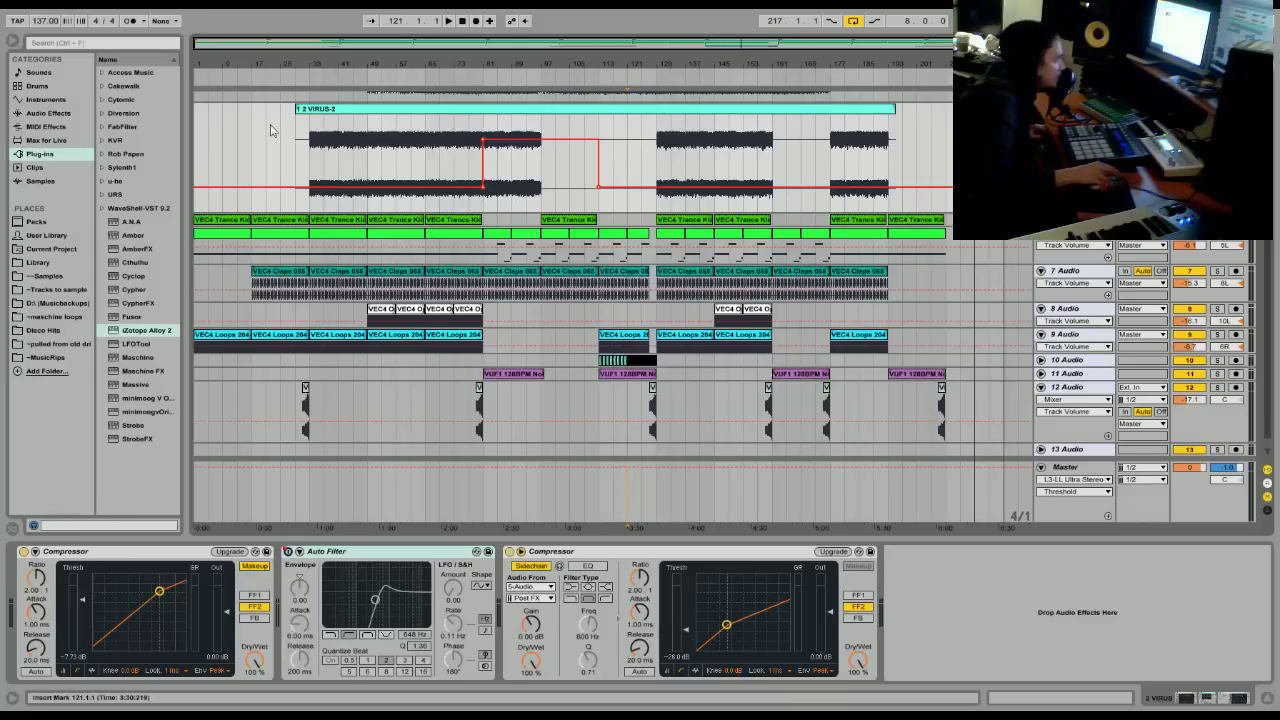
Solo and play the 5 Audio kick, 6 Sylenth1 and 7 Audio clap tracks one after another.
scroll(337, 62, "down", 2)
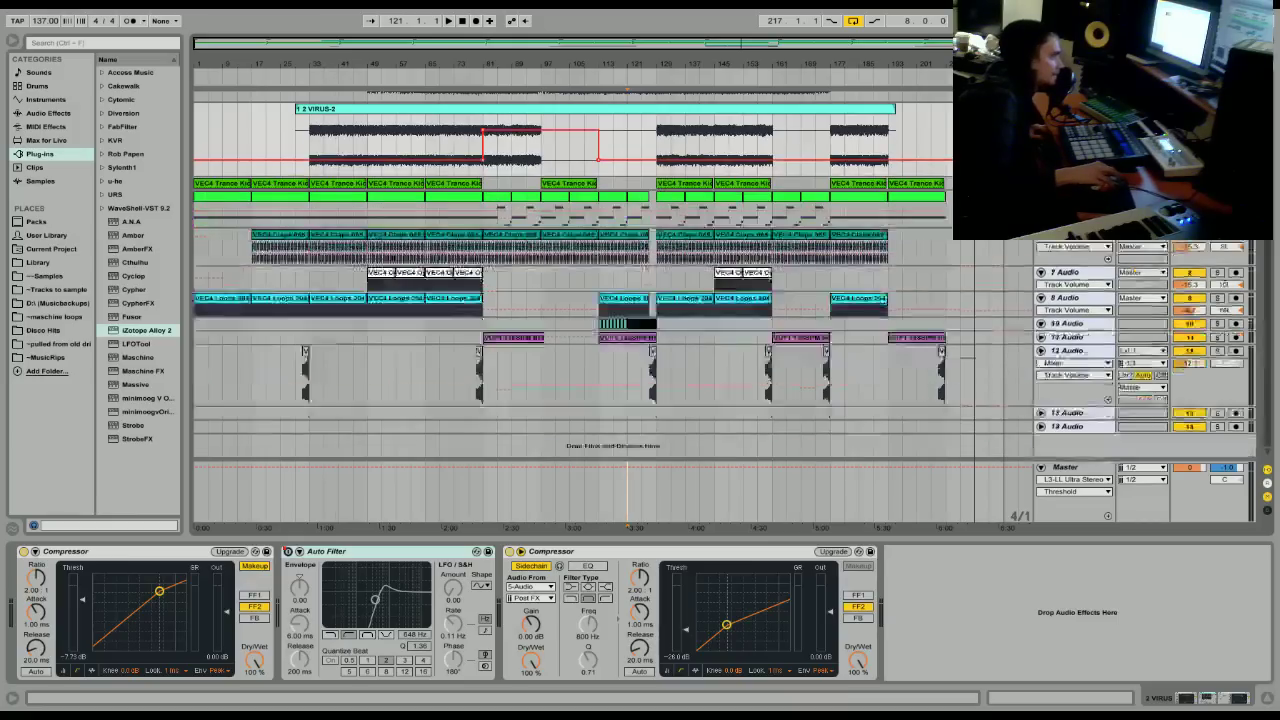
scroll(612, 280, "down", 1)
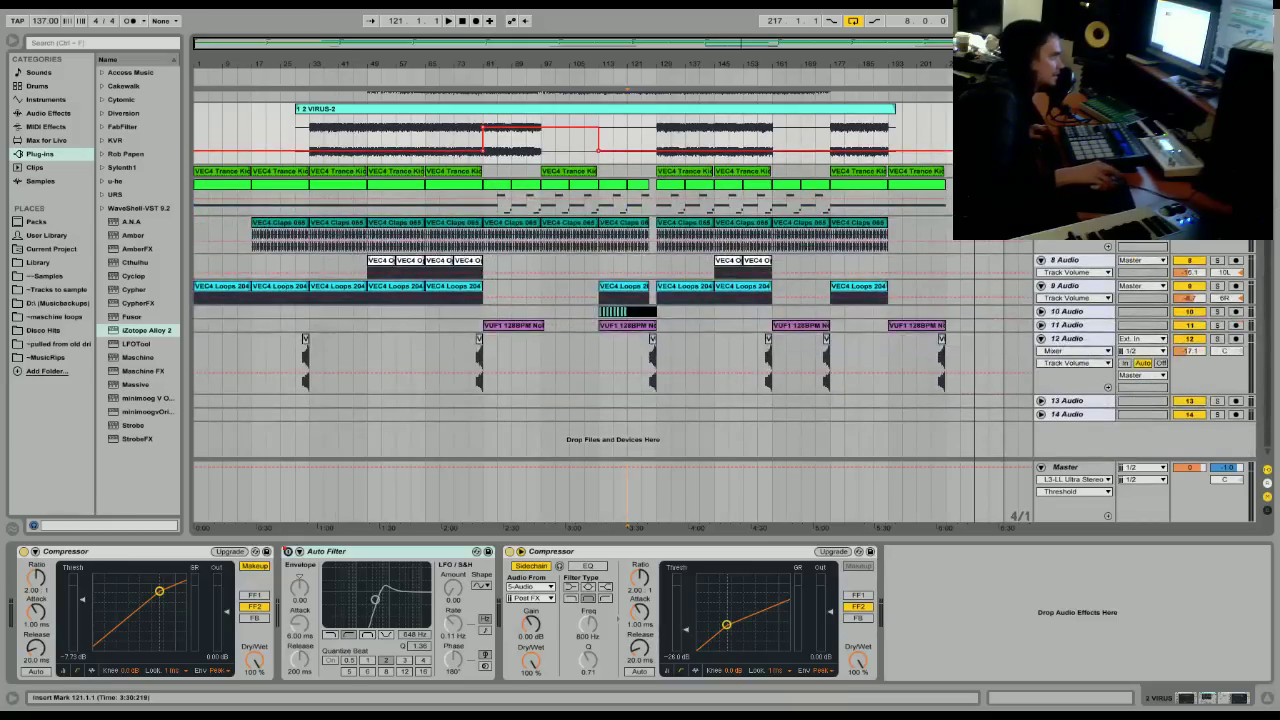
scroll(612, 330, "up", 3)
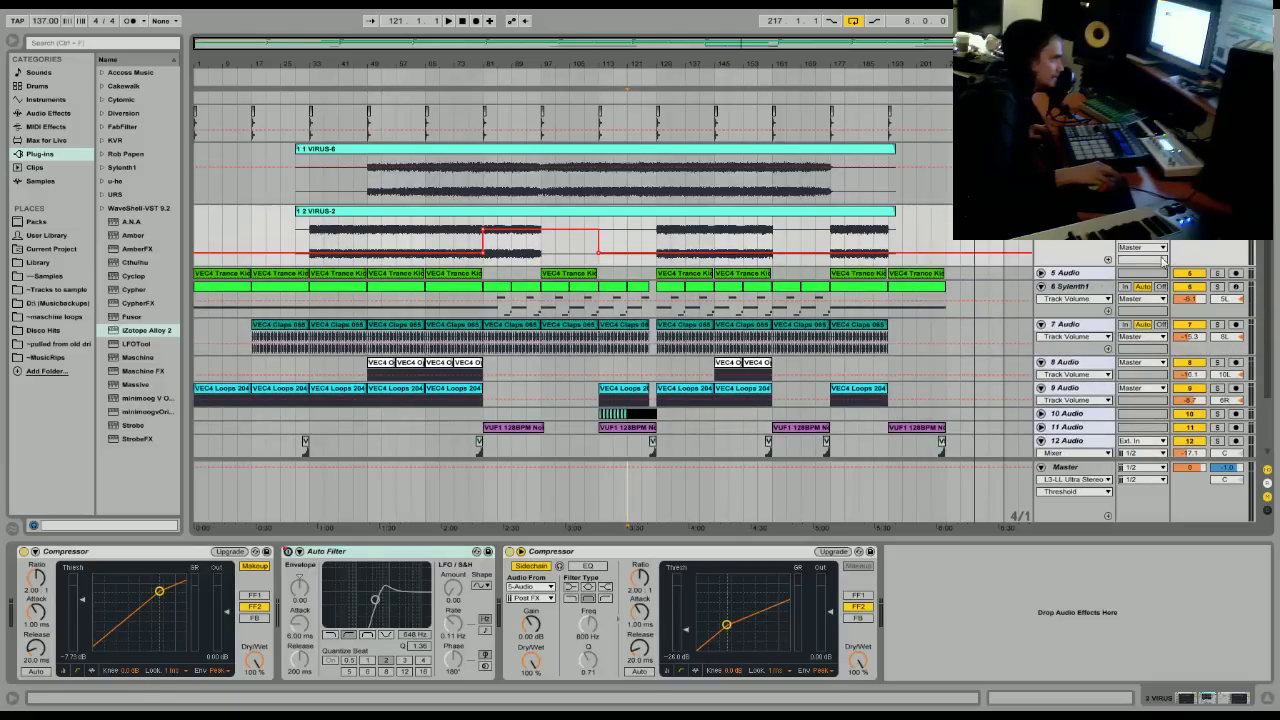
left_click(1217, 272)
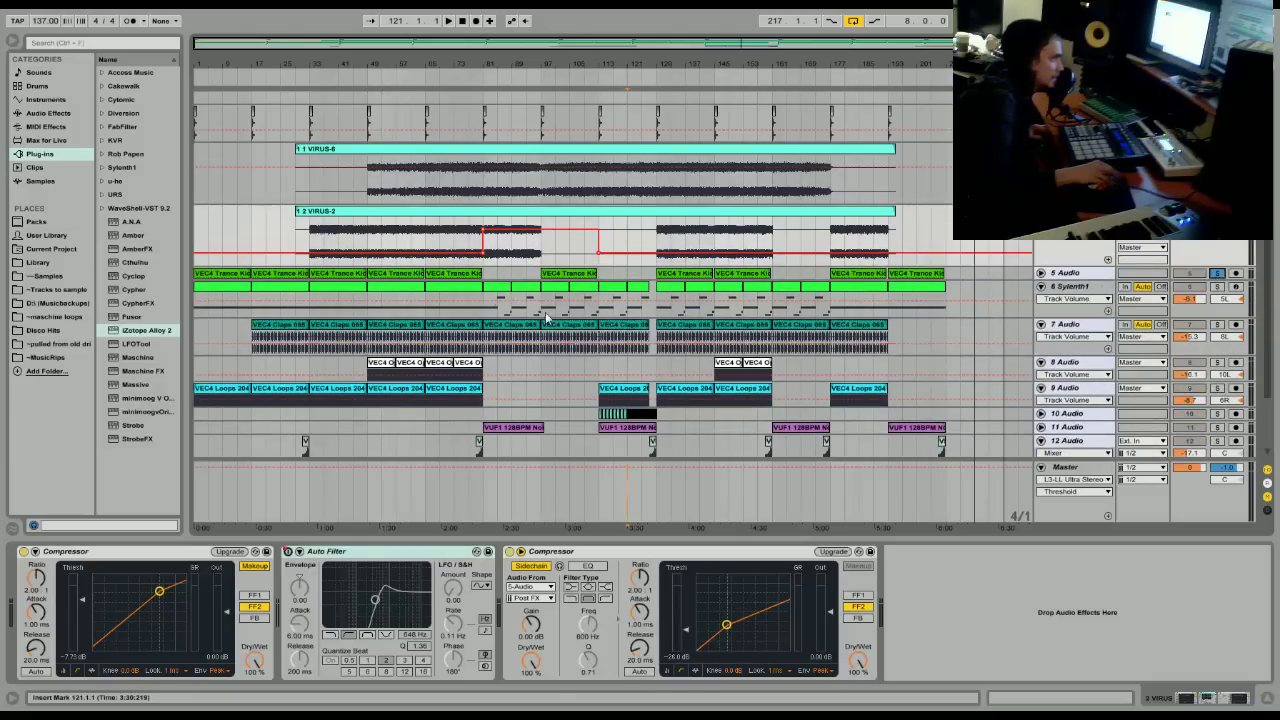
left_click(237, 282)
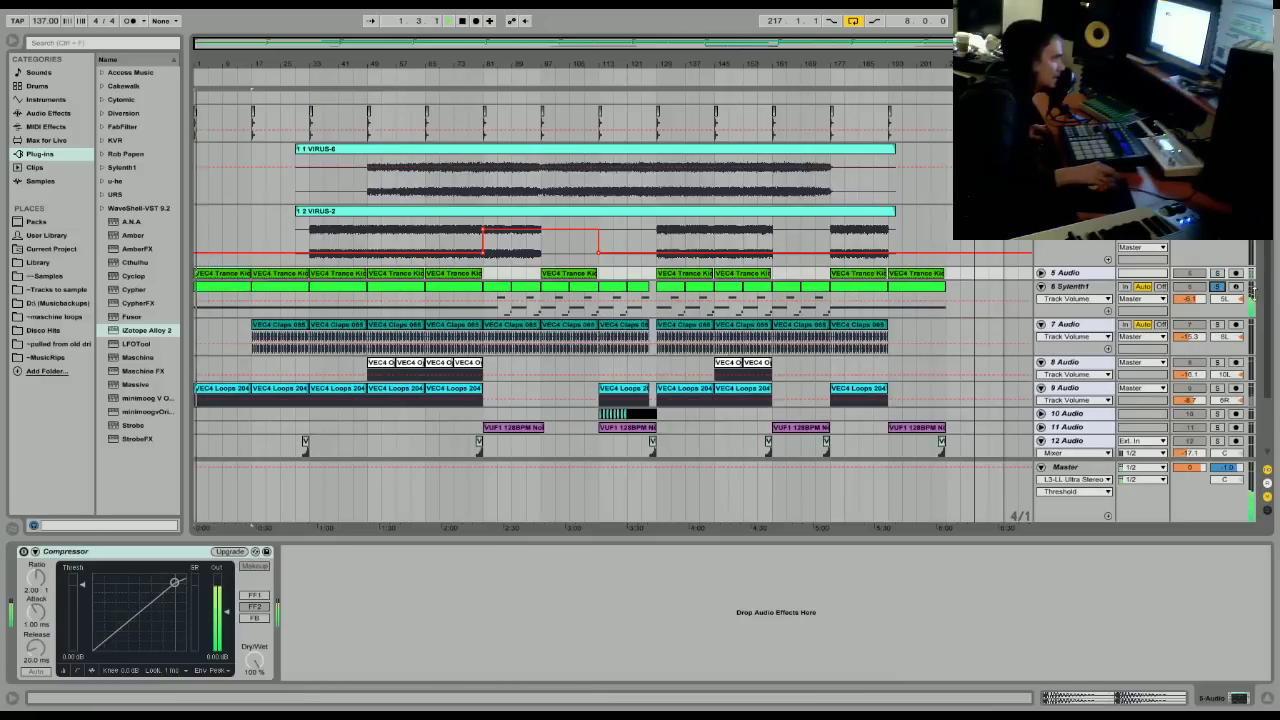
left_click(253, 338)
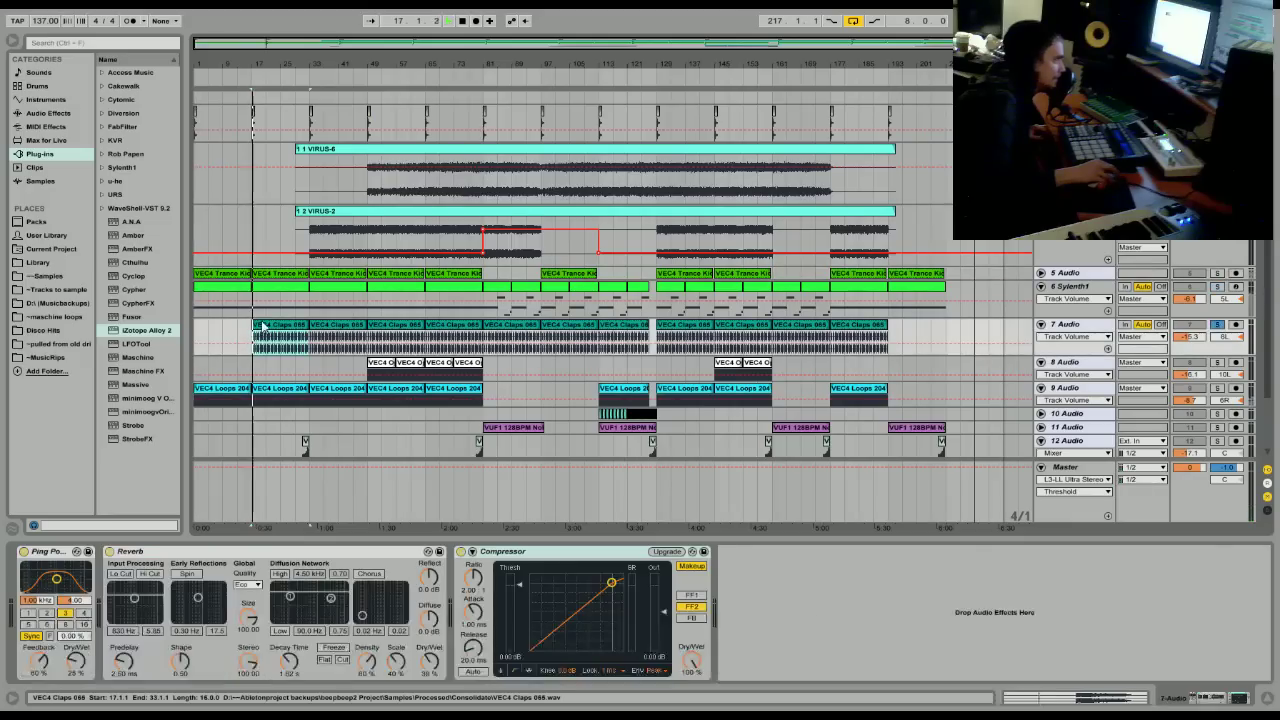
Solo tracks 8 Audio, 9 Audio and 10 Audio in turn, and play from the first loop and noise clips.
left_click(1220, 371)
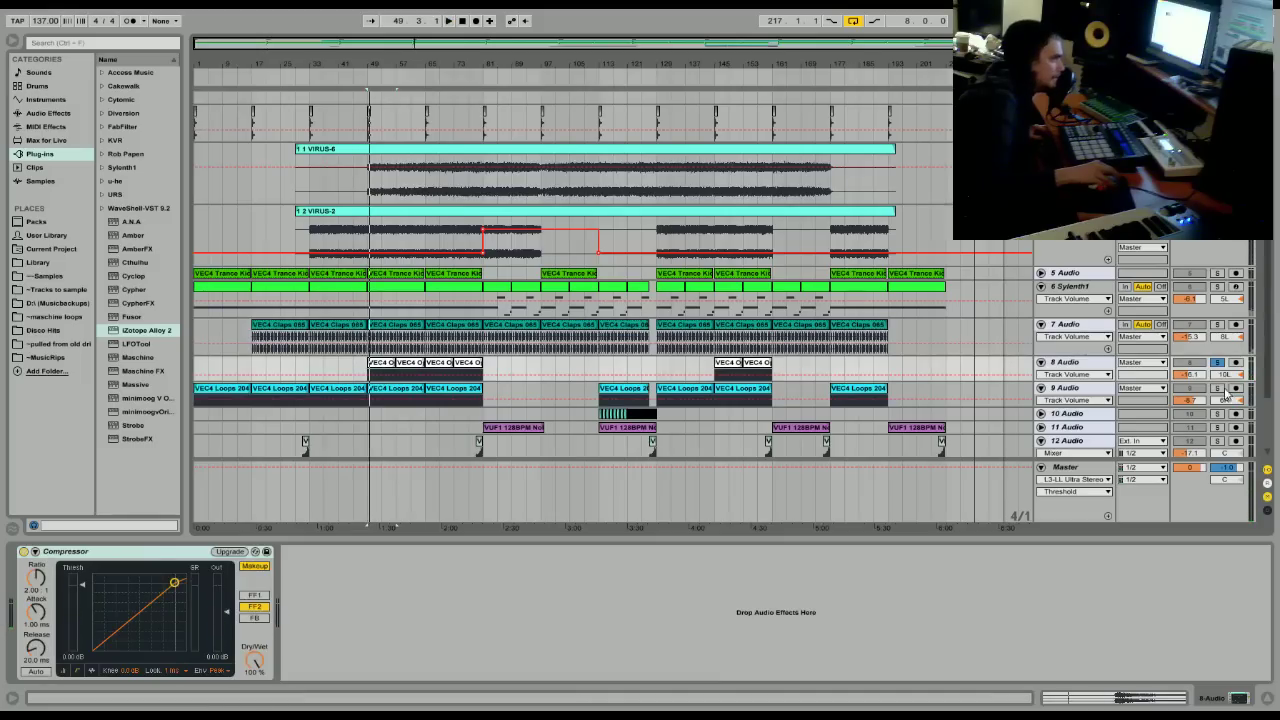
left_click(408, 390)
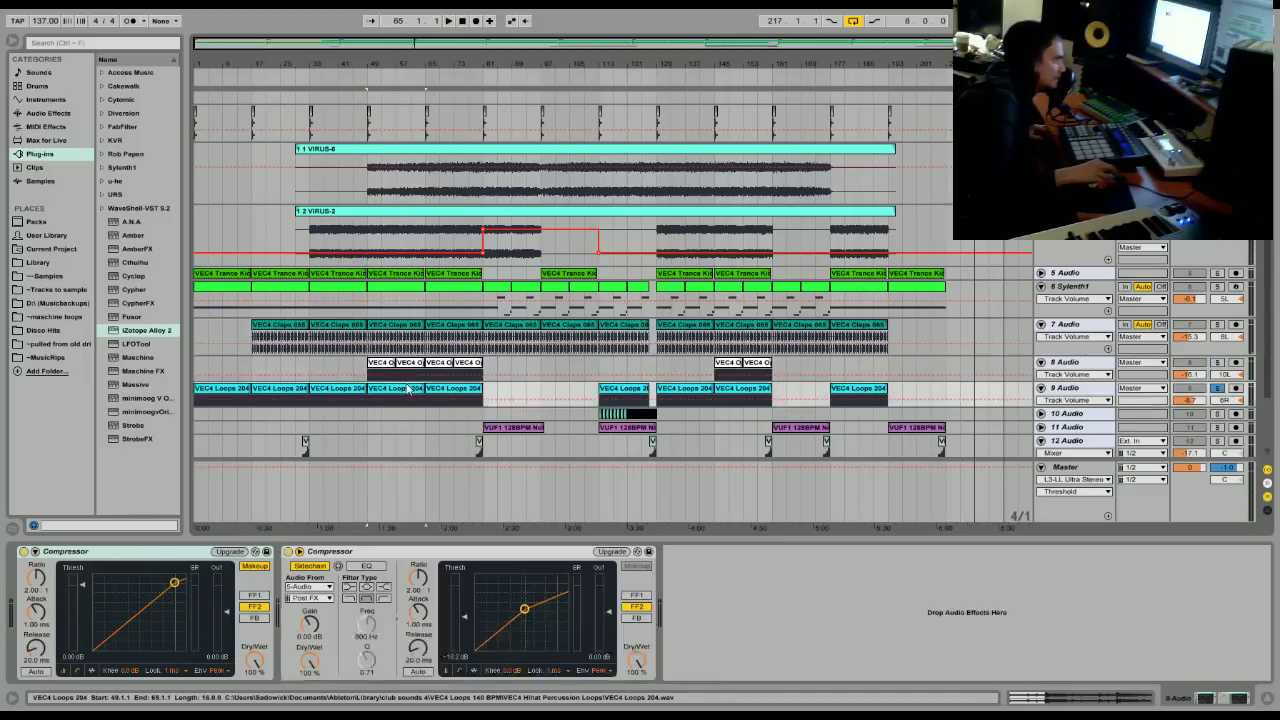
key("space")
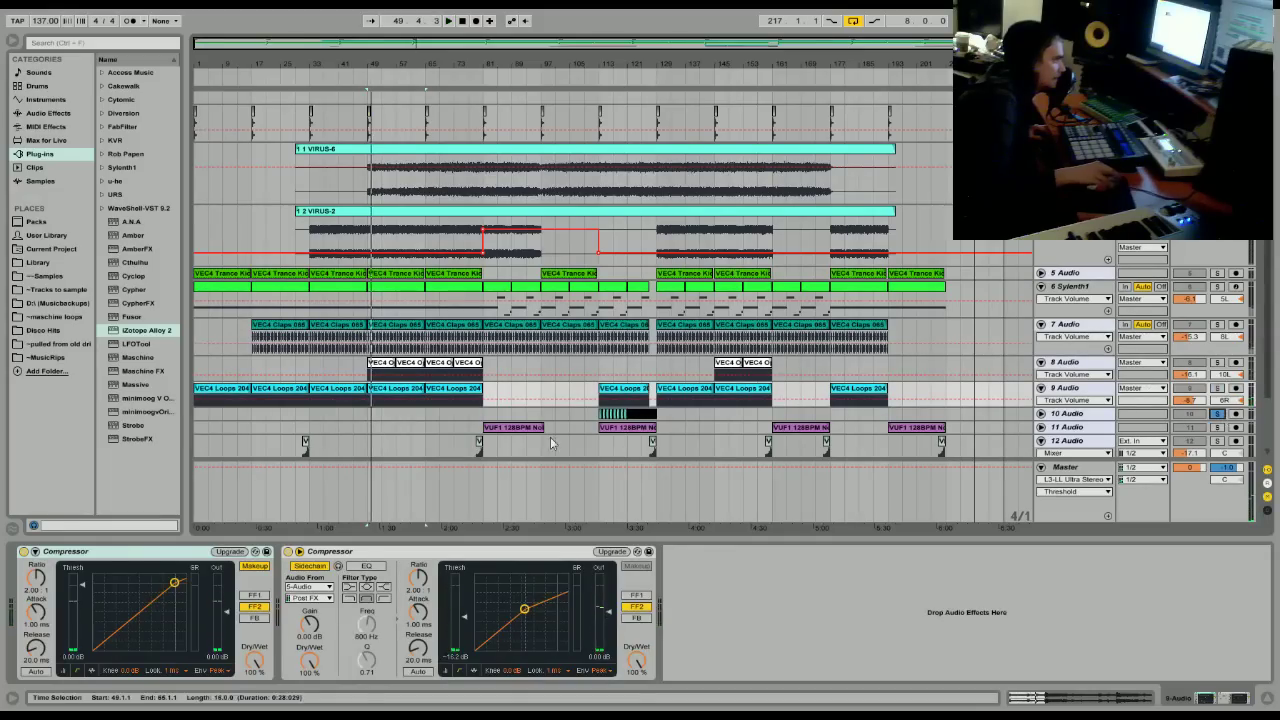
left_click(522, 435)
key("space")
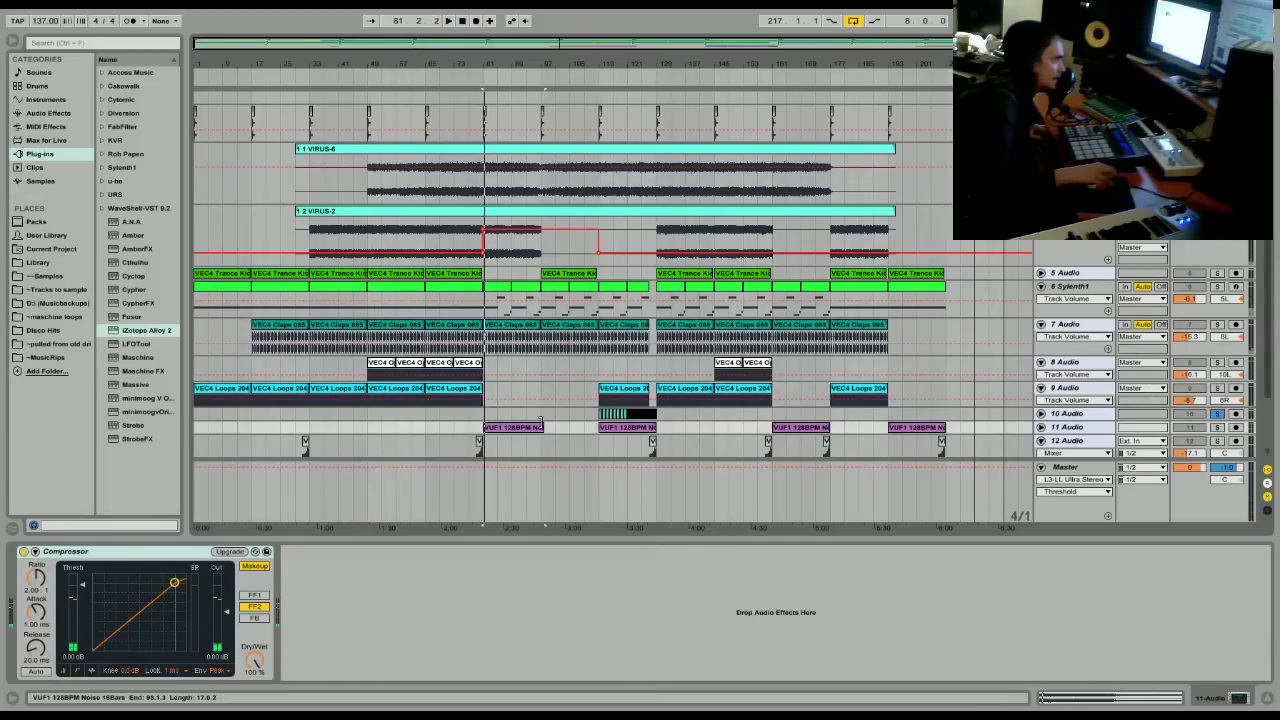
Unfold the 5 Audio kick track and move the empty 13 Audio track directly above it.
left_click_drag(1080, 284, 1080, 320)
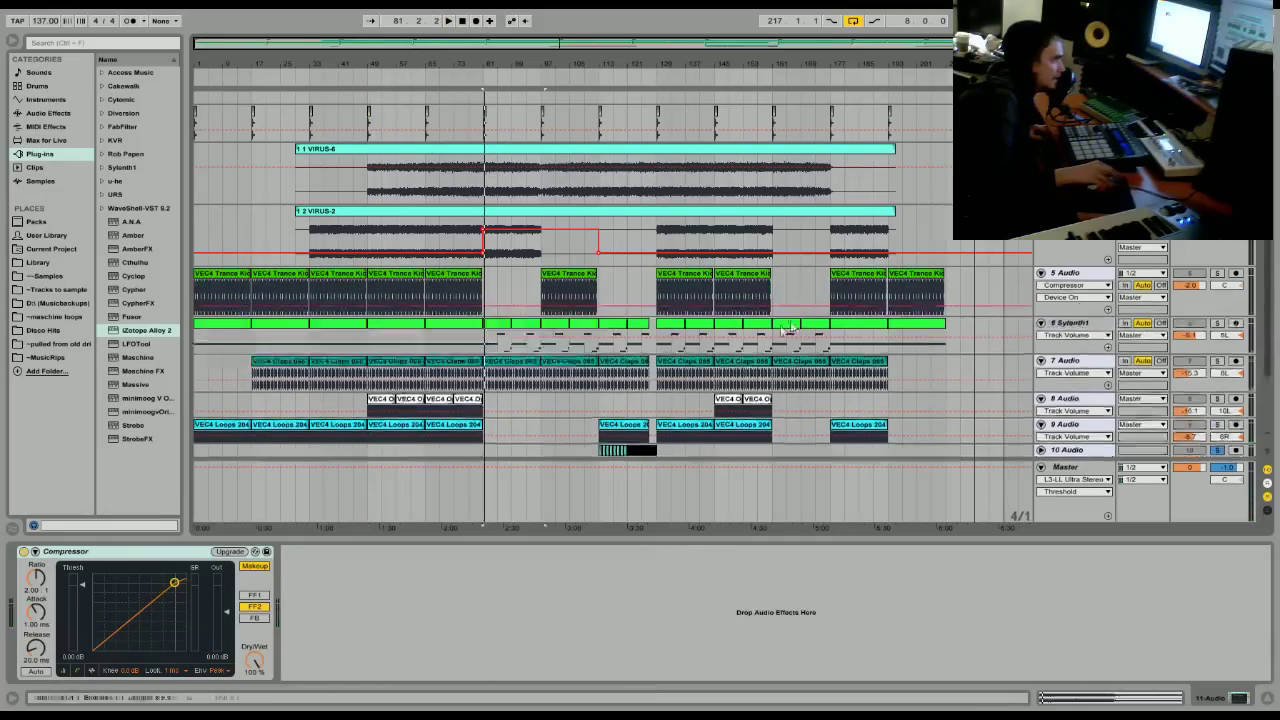
scroll(960, 365, "down", 3)
left_click(1062, 437)
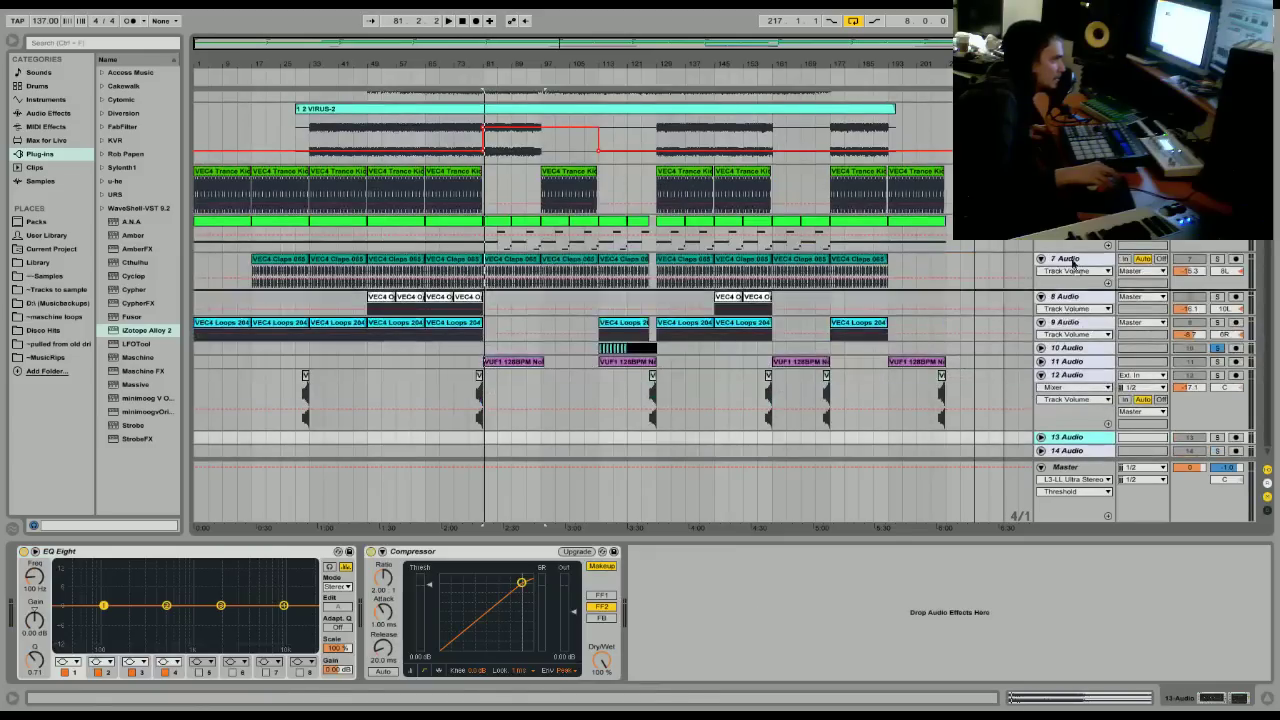
scroll(724, 290, "up", 2)
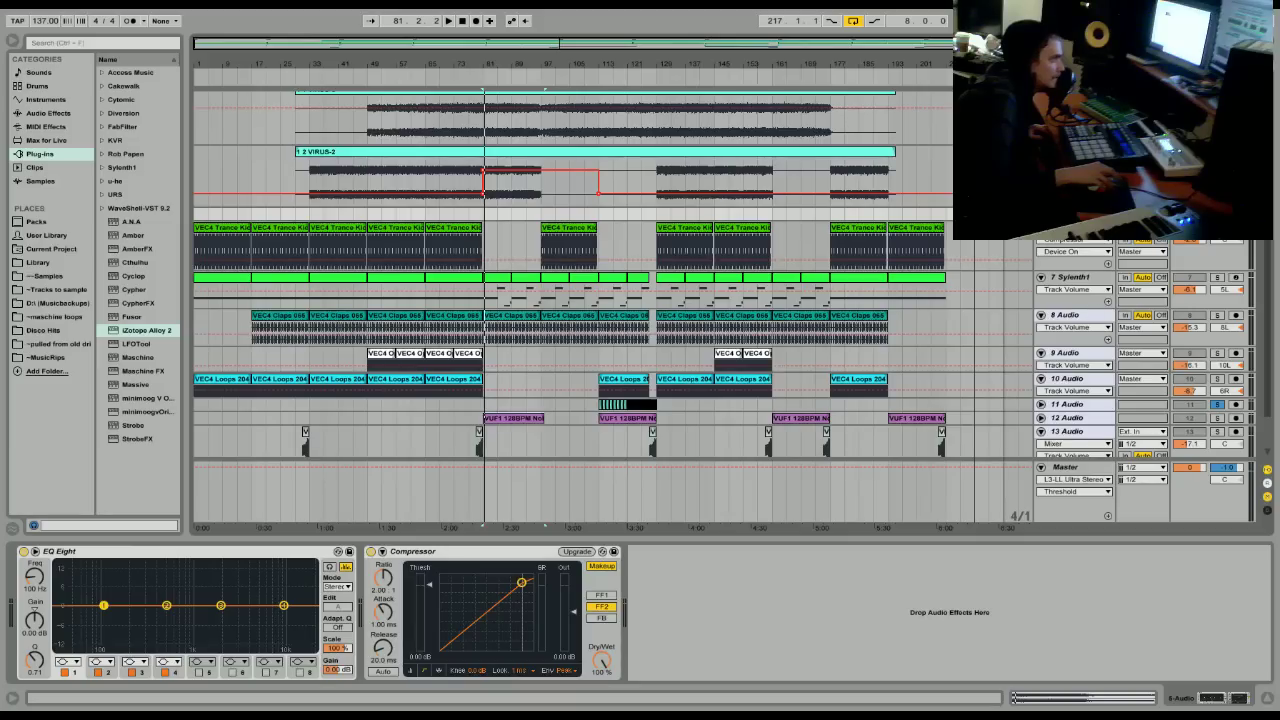
Insert an empty audio track below the Sylenth1 track and another below the 11 Audio loops track.
left_click(1071, 278)
right_click(1071, 278)
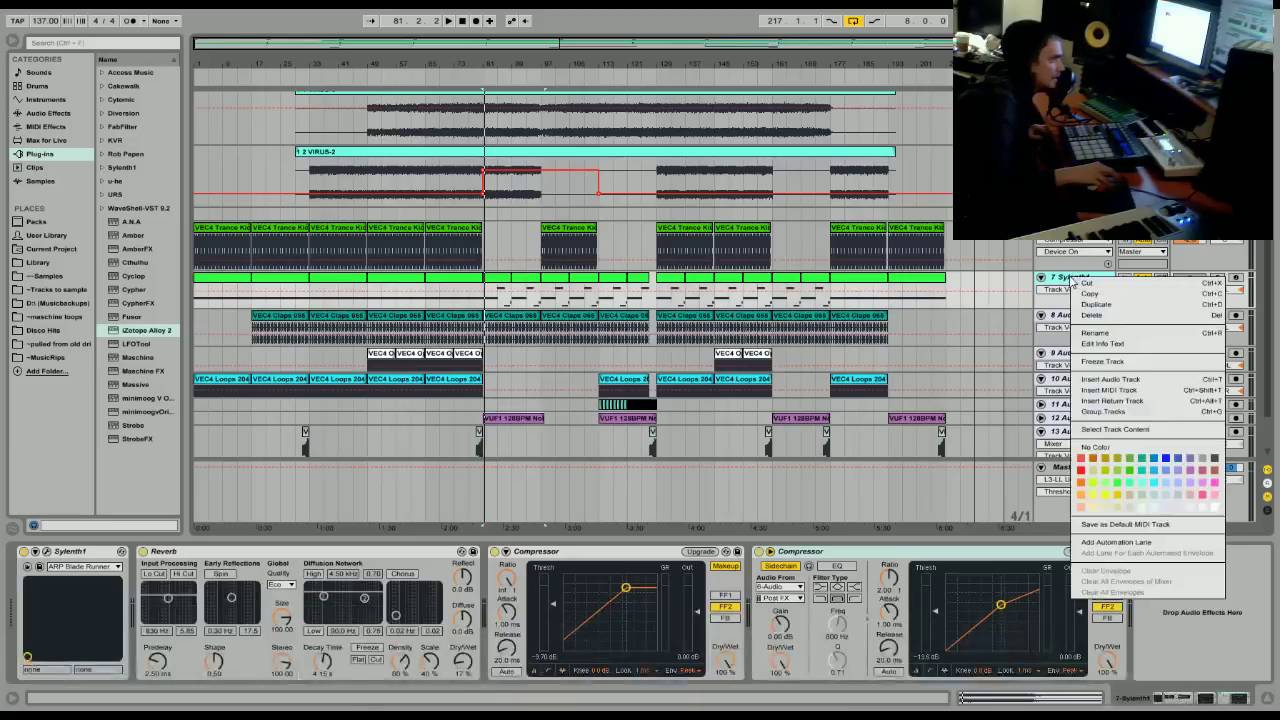
left_click(1149, 391)
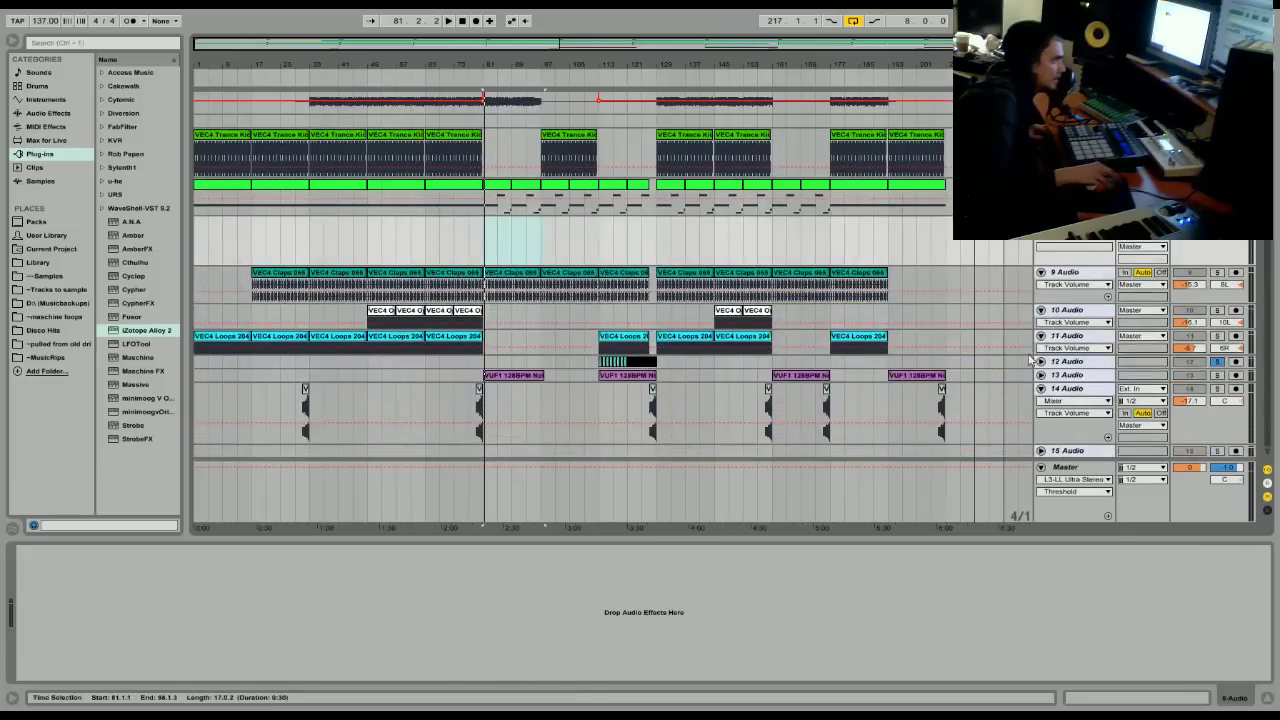
left_click(1064, 338)
right_click(1064, 340)
left_click(1100, 446)
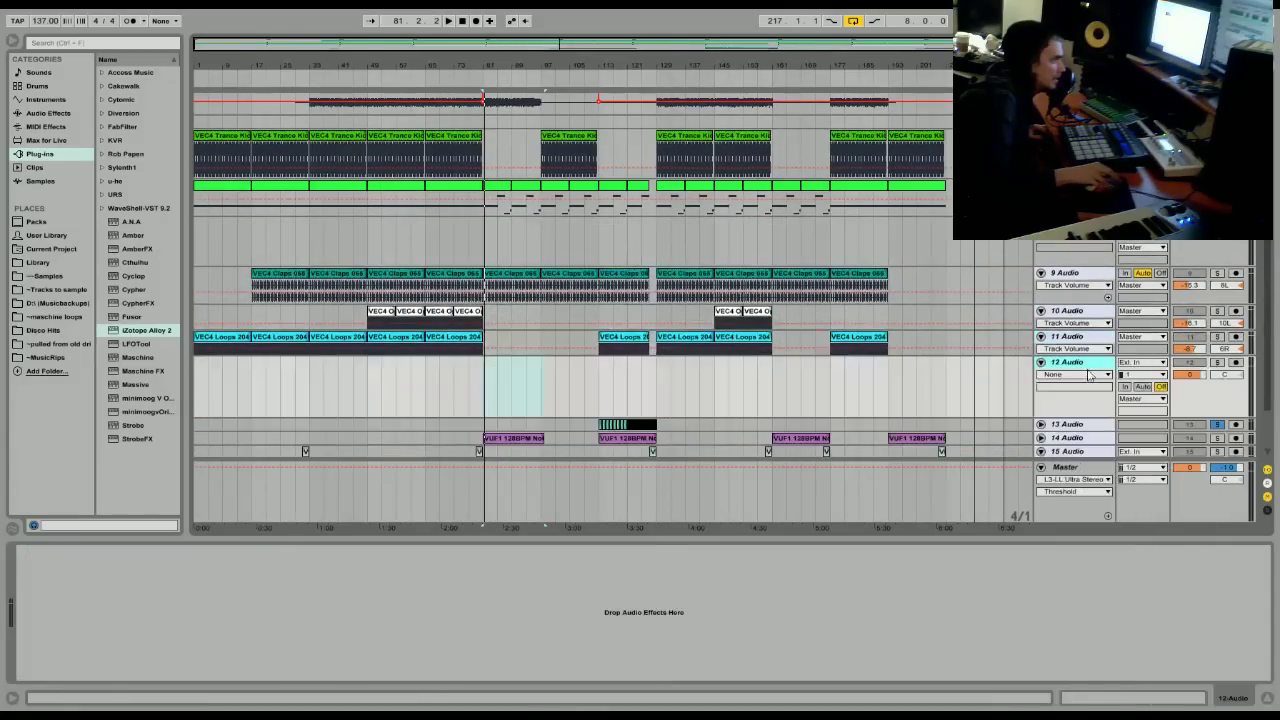
Review the arrangement's track groups in turn, from the upper synth tracks through the kick and bass to the loops and effects.
scroll(1150, 330, "up", 5)
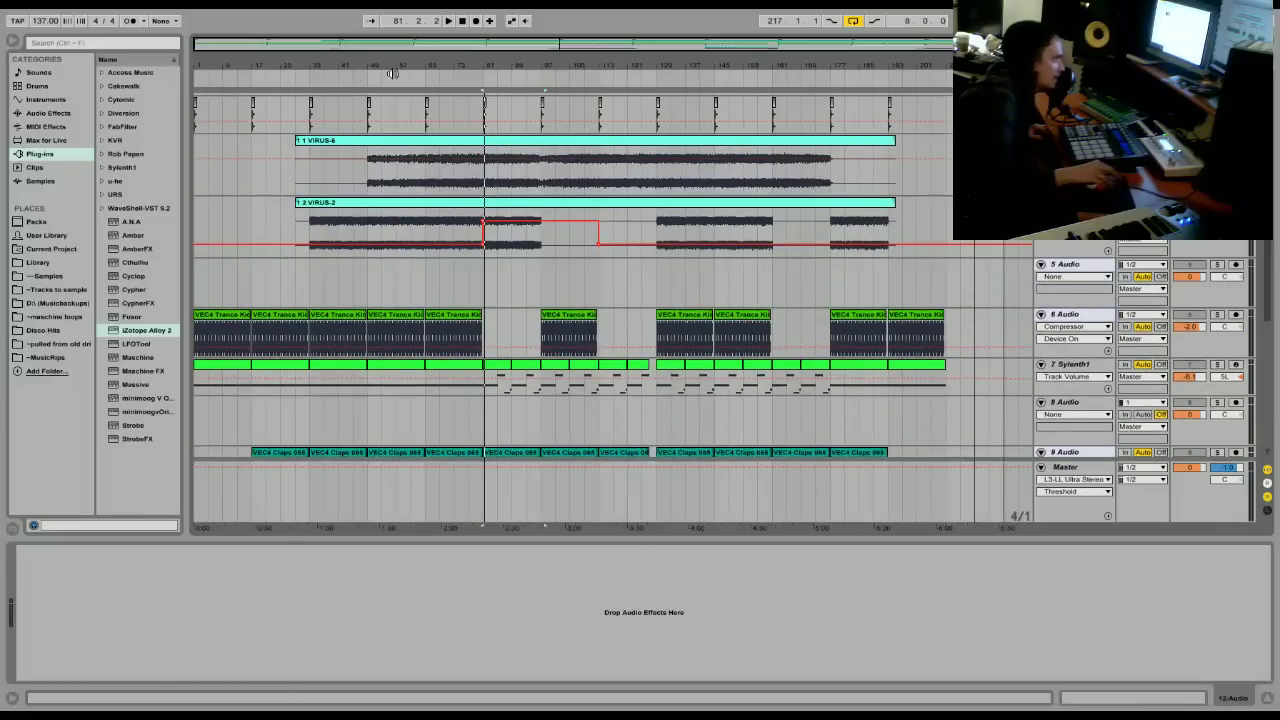
left_click_drag(268, 112, 547, 120)
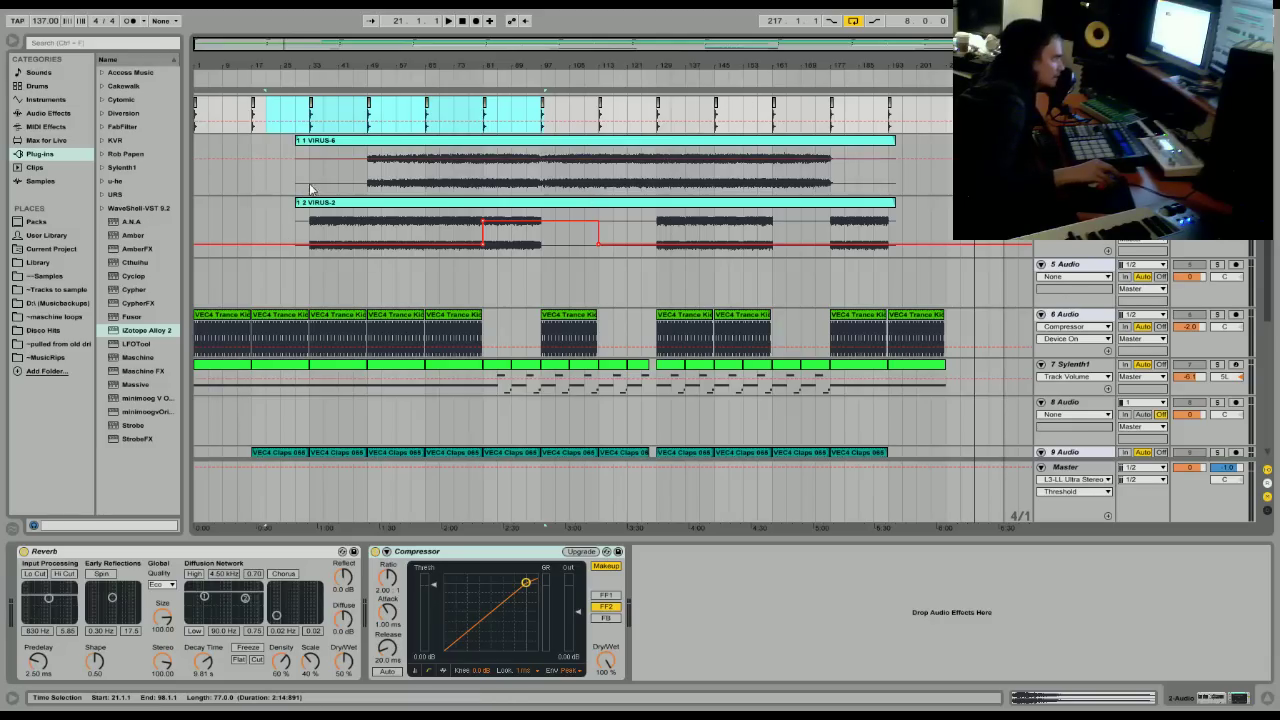
left_click(551, 318)
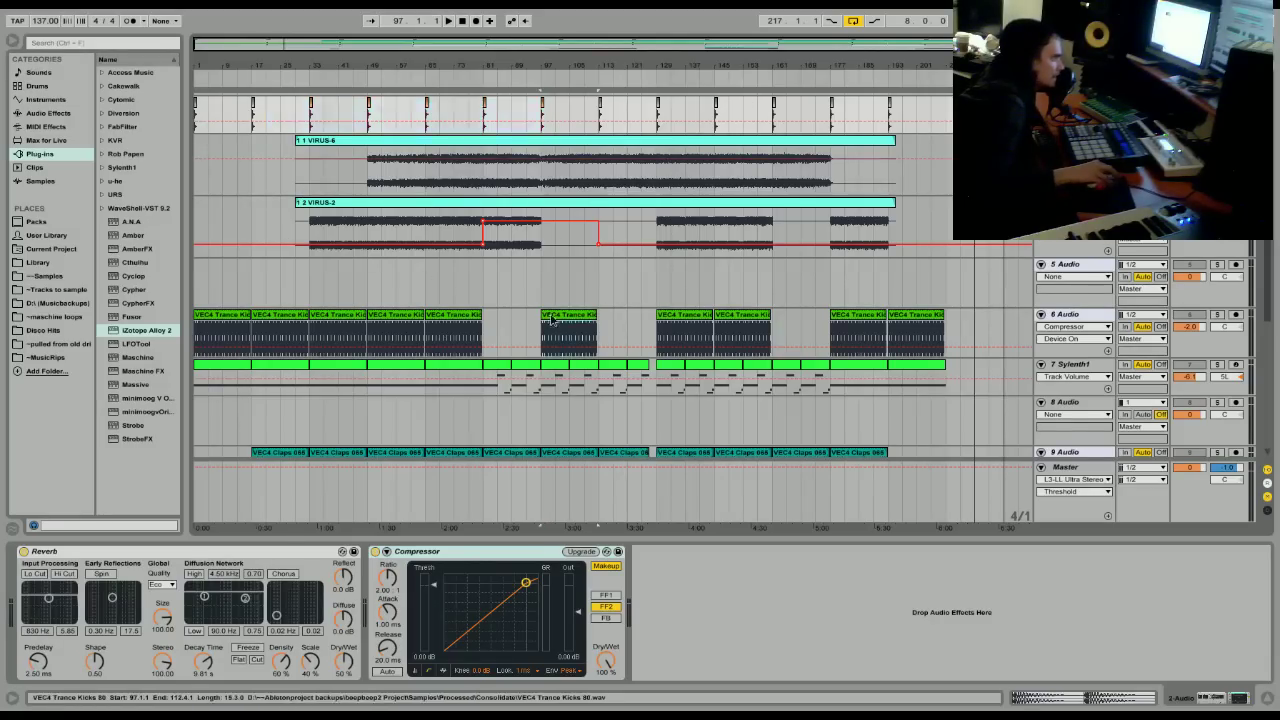
key("Down")
scroll(551, 318, "down", 5)
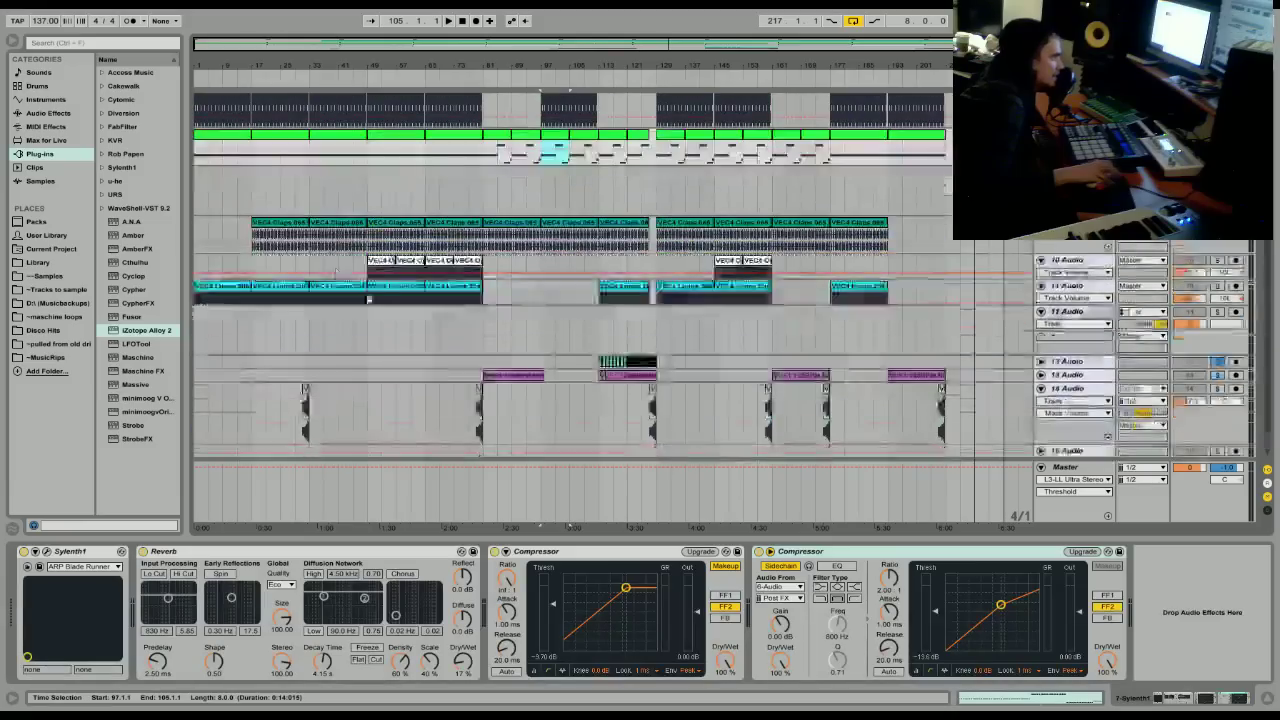
left_click_drag(222, 225, 1012, 298)
left_click_drag(340, 360, 965, 422)
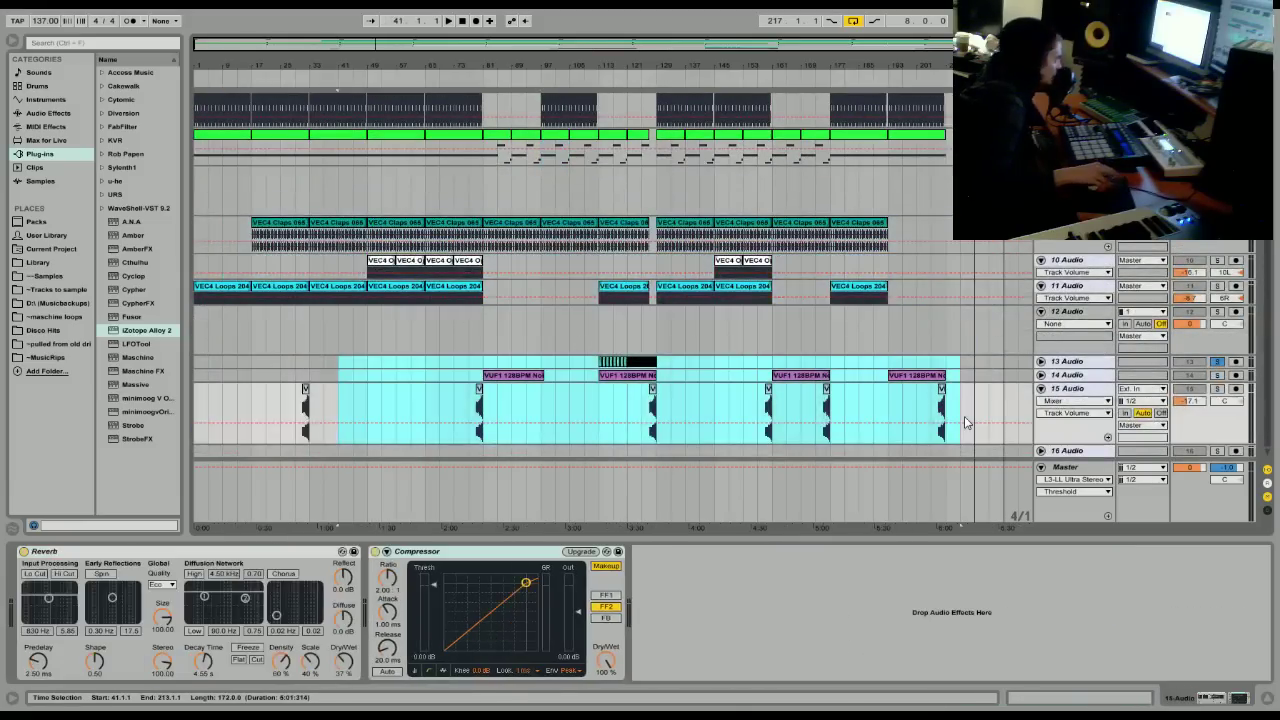
scroll(965, 422, "up", 8)
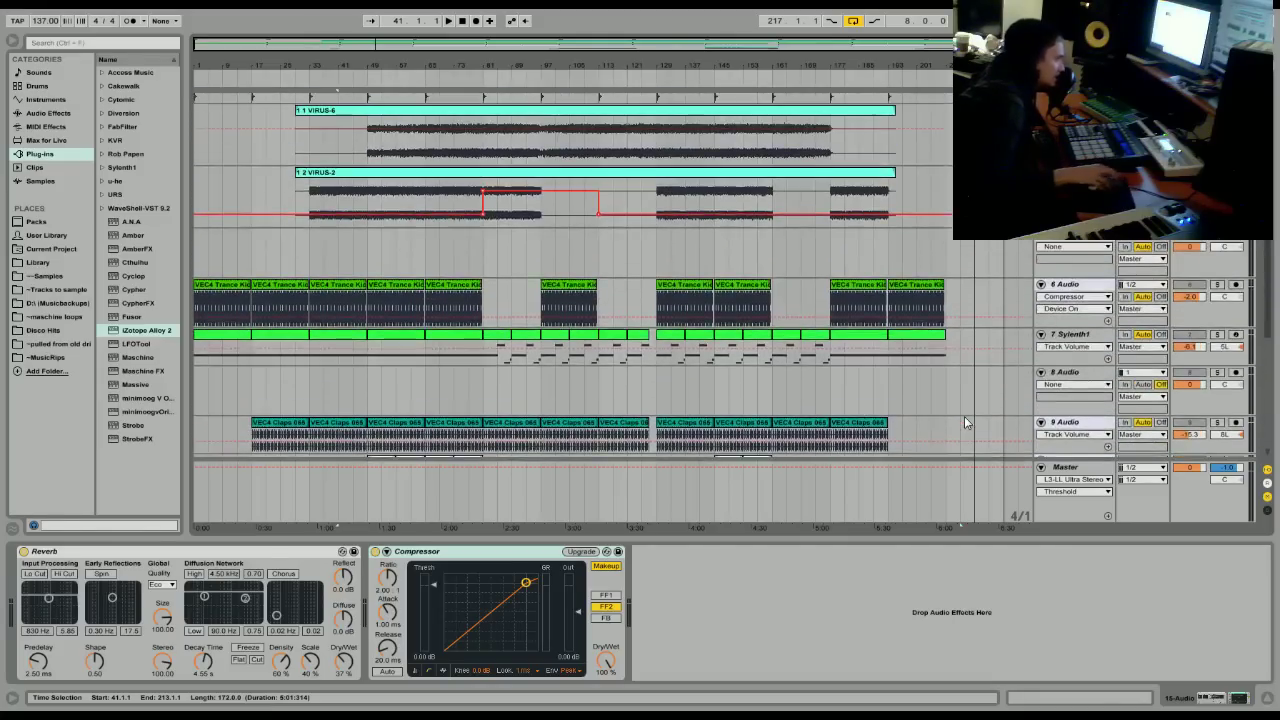
scroll(964, 416, "up", 3)
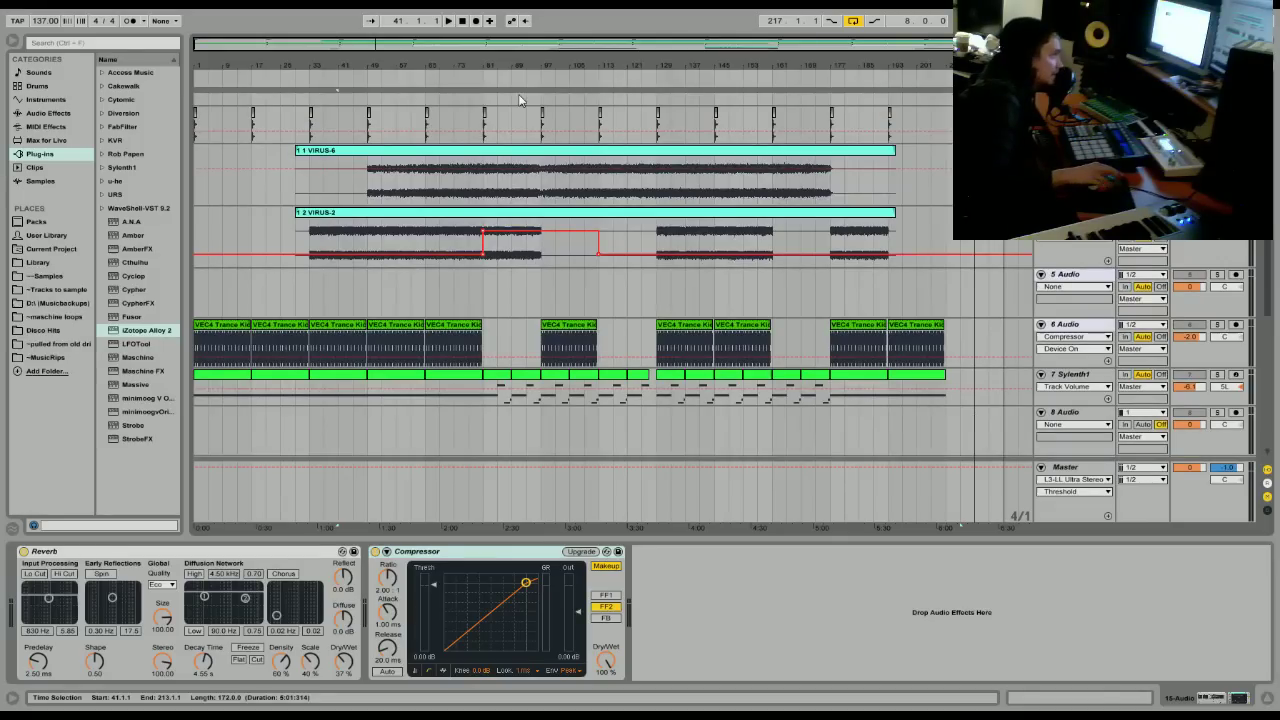
scroll(543, 366, "down", 6)
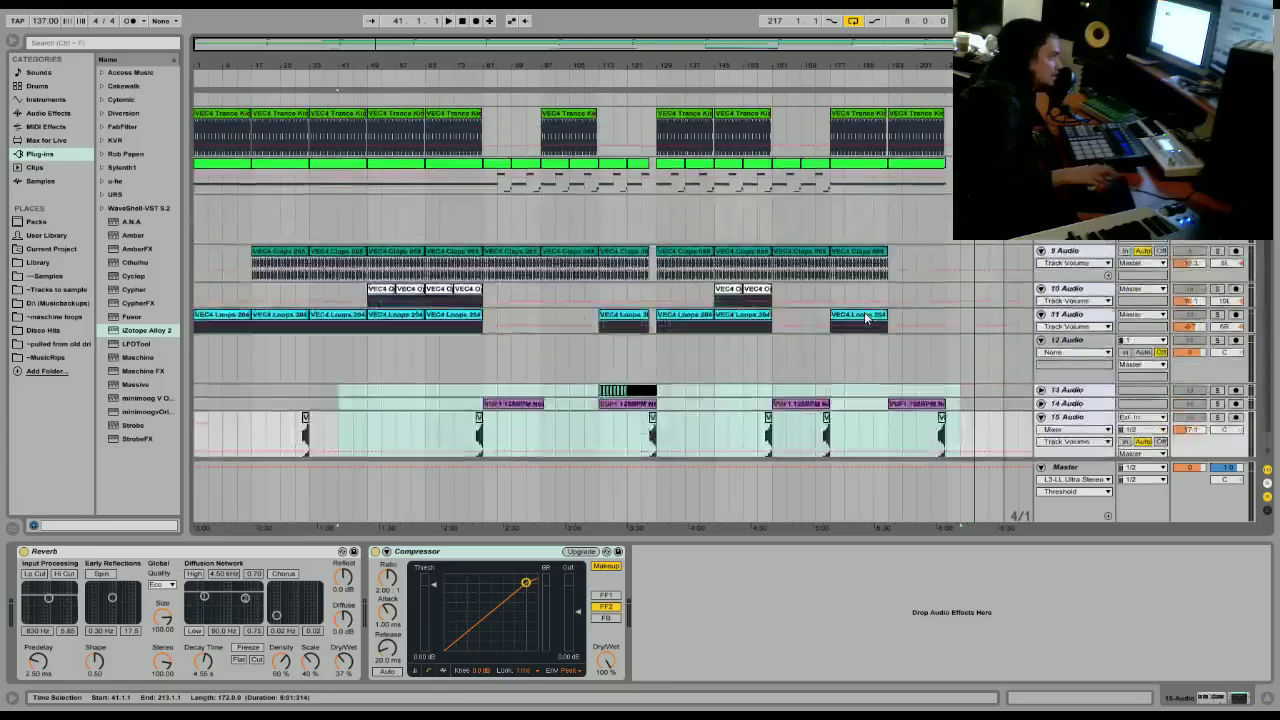
Loop the kick clip starting at bar 49 and insert iZotope Alloy 2 before the Compressor on the 6 Audio track.
right_click(407, 185)
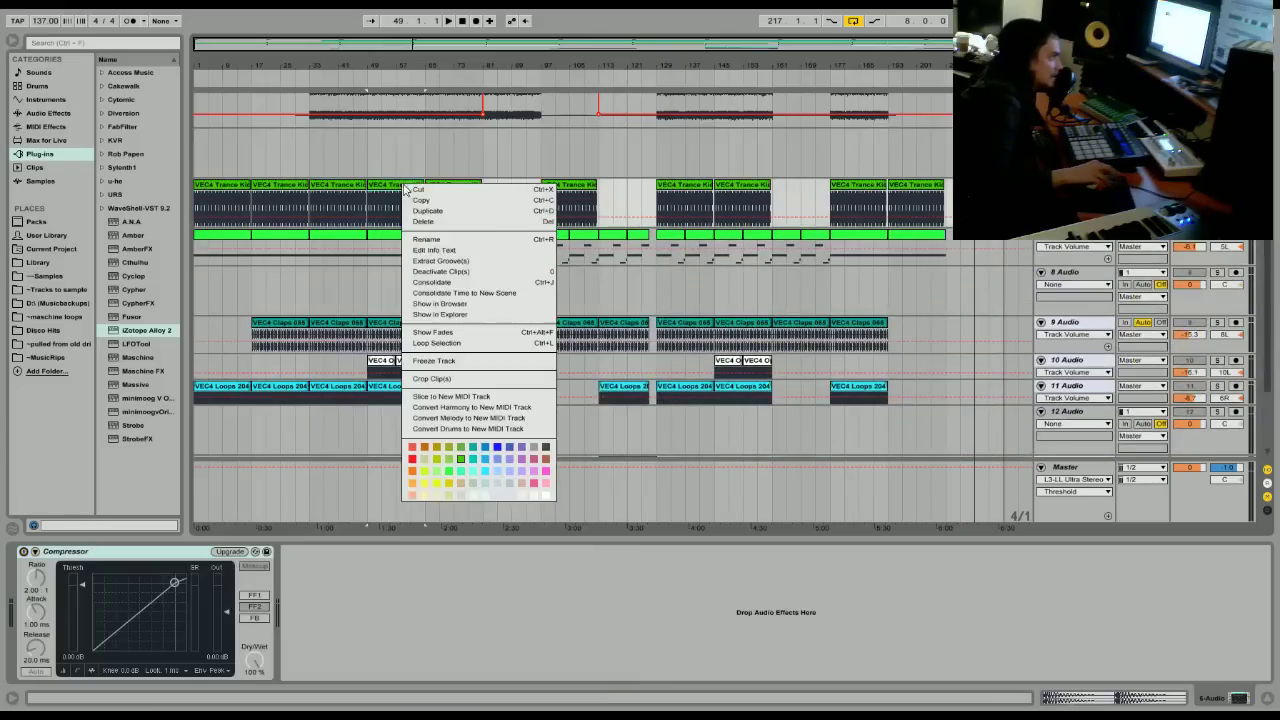
left_click(437, 343)
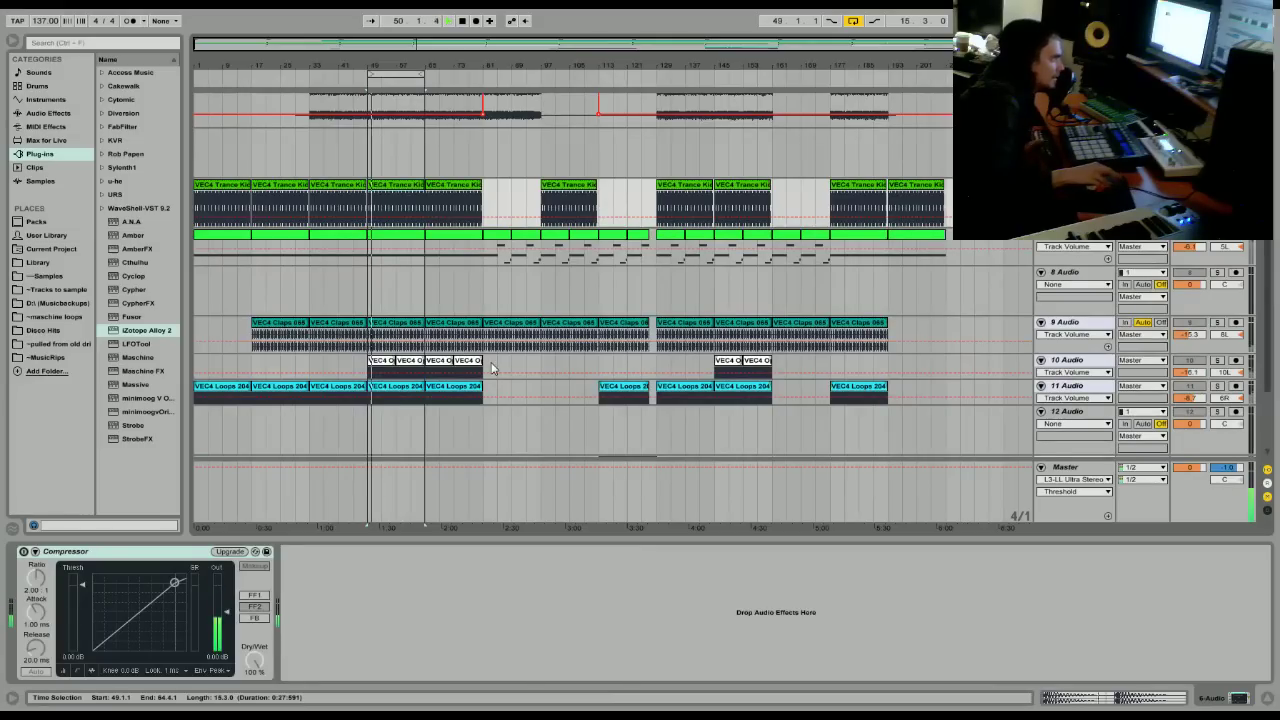
left_click_drag(118, 336, 40, 592)
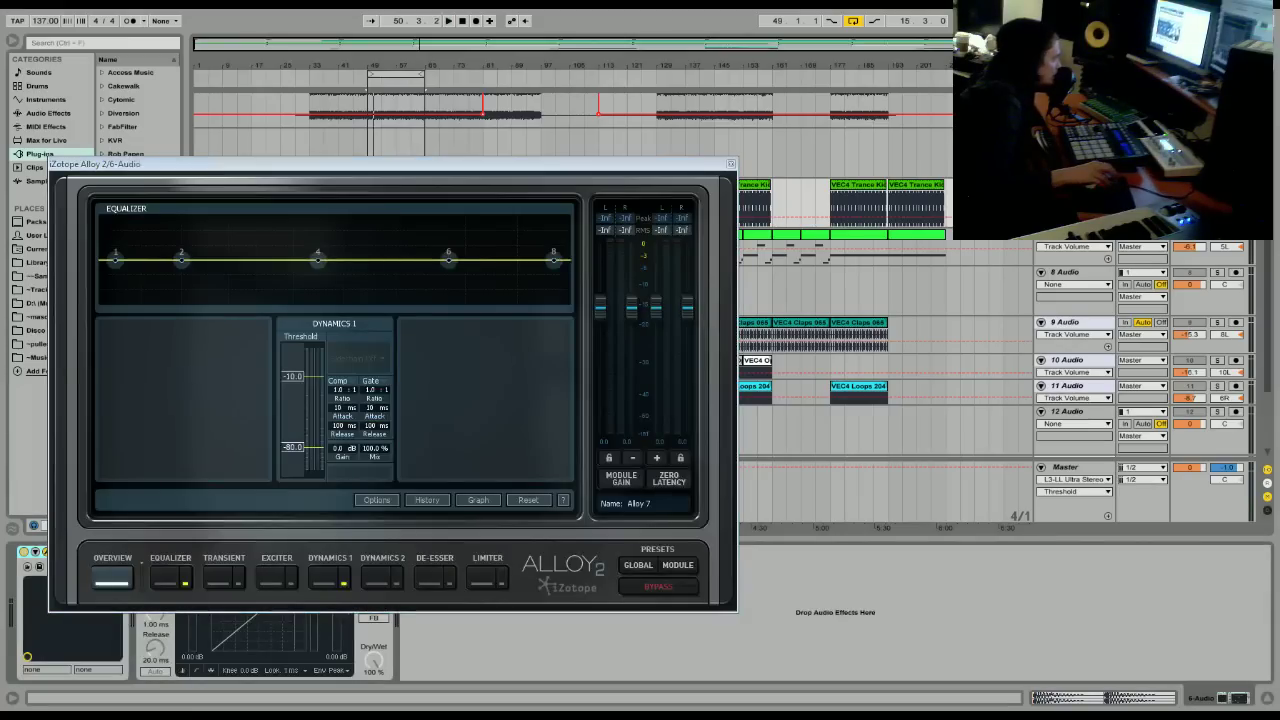
In the kick's Alloy 2 equalizer, set Bell band 2 to 209 Hz, -23.5 dB and Q 3.2 while the loop plays.
left_click(176, 579)
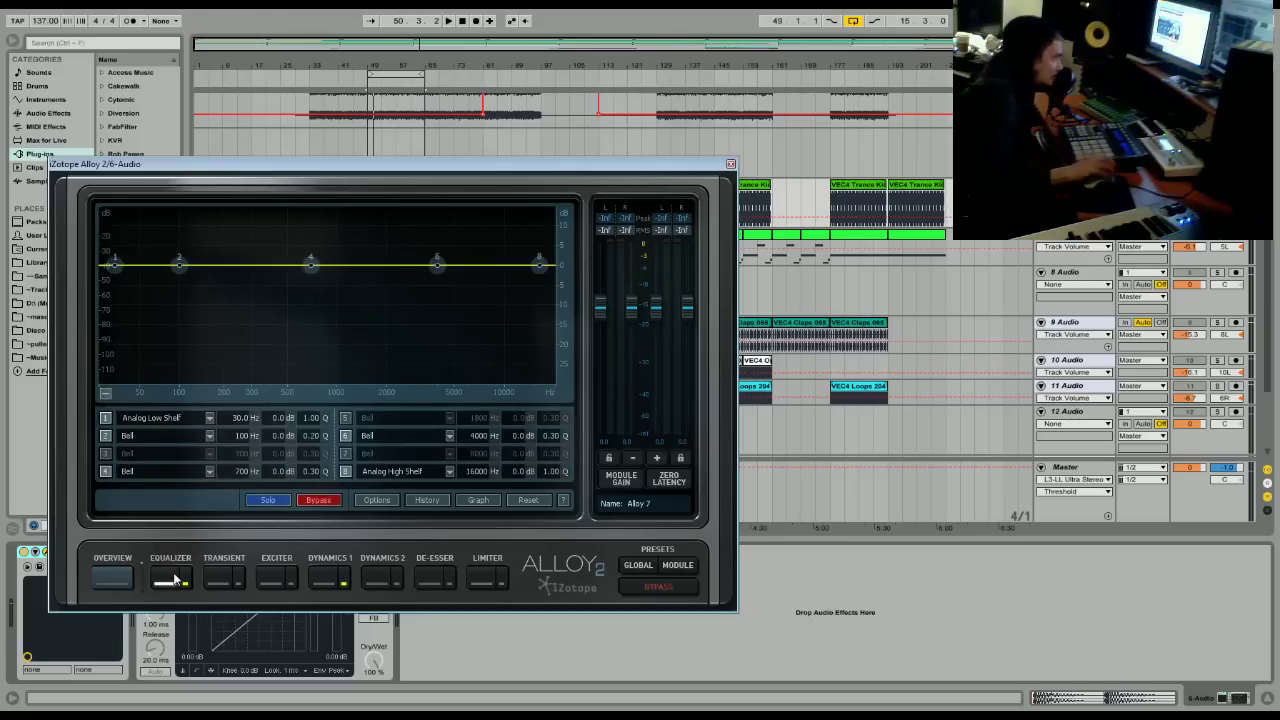
left_click_drag(180, 268, 228, 363)
scroll(208, 290, "up", 10)
key("space")
scroll(226, 354, "down", 4)
scroll(229, 356, "down", 3)
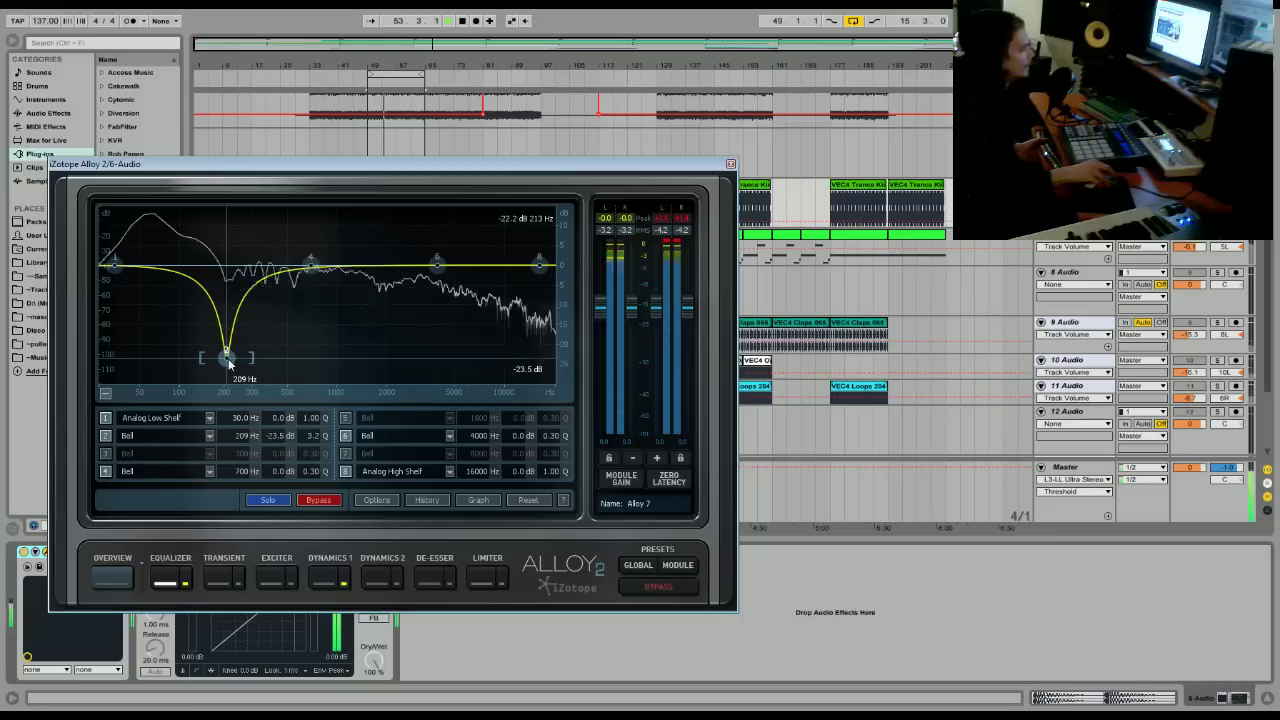
Set the kick equalizer's band 4 to 699 Hz, -2.6 dB and Q 1.9, and replay the loop from bar 49.
left_click_drag(312, 265, 313, 280)
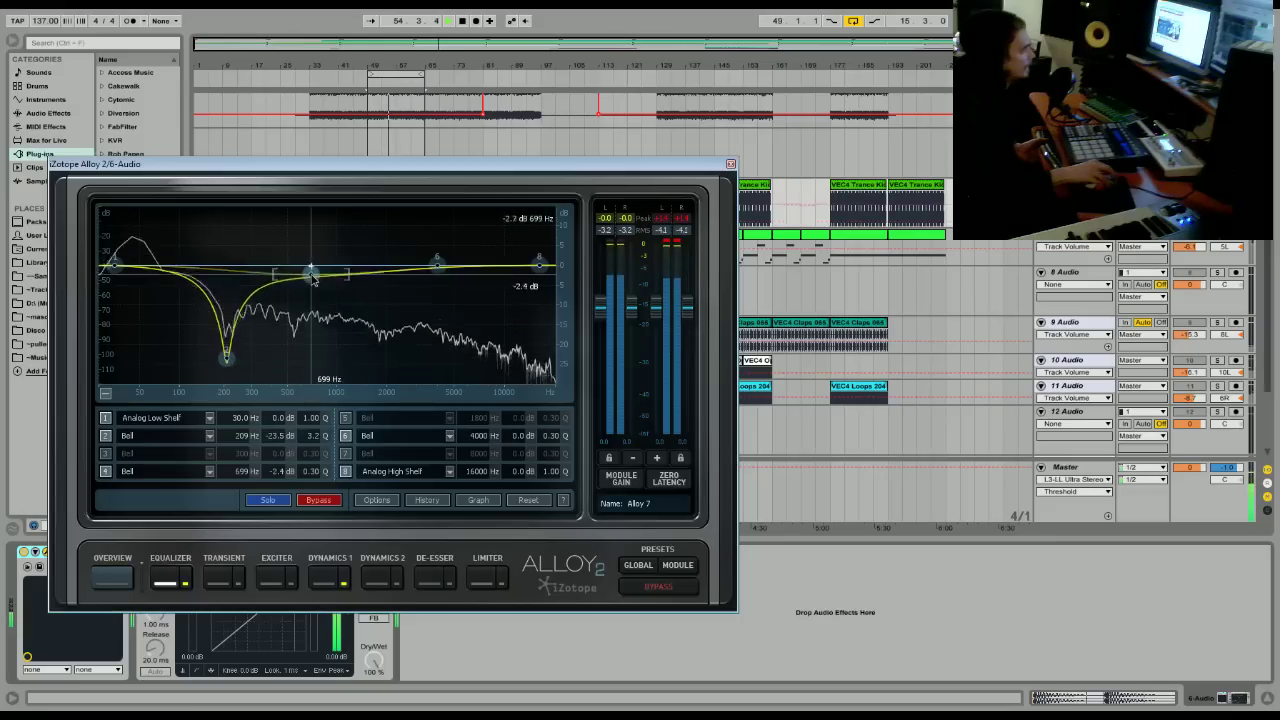
key("space")
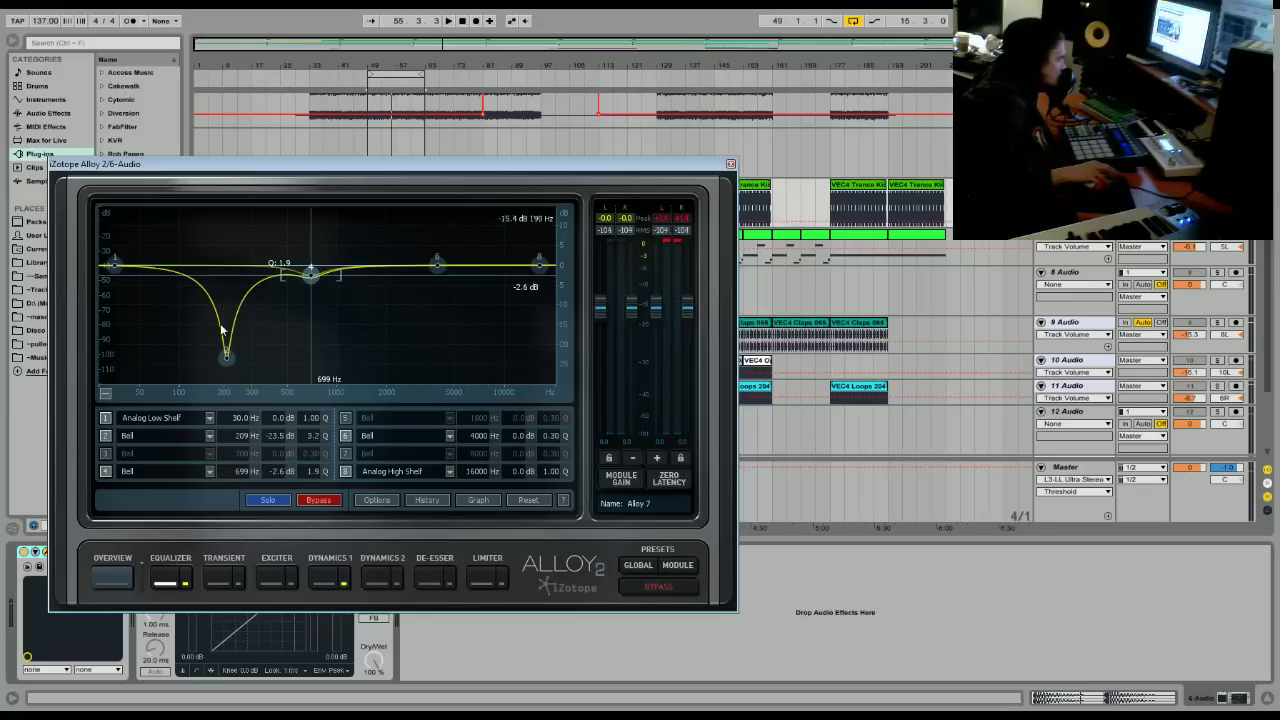
key("space")
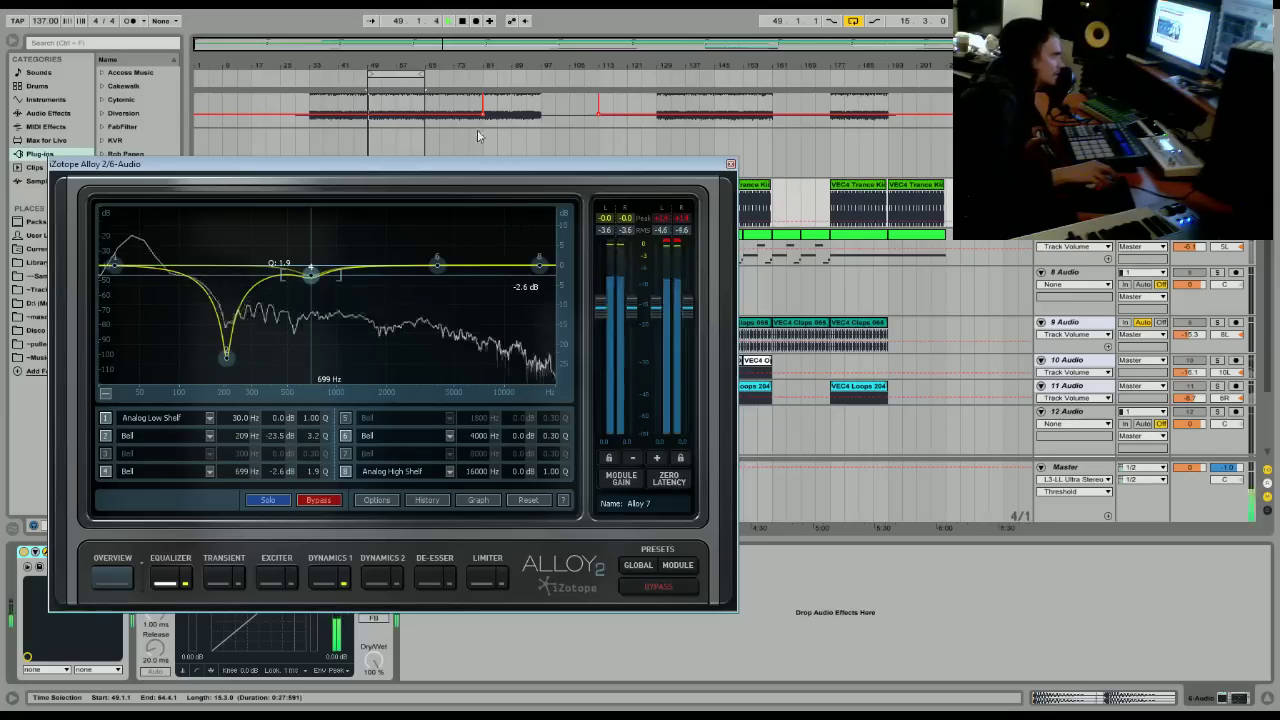
Close the kick's Alloy 2 window, solo the 7 Sylenth1 track and play its clip at bar 49.
left_click(730, 163)
scroll(745, 184, "up", 3)
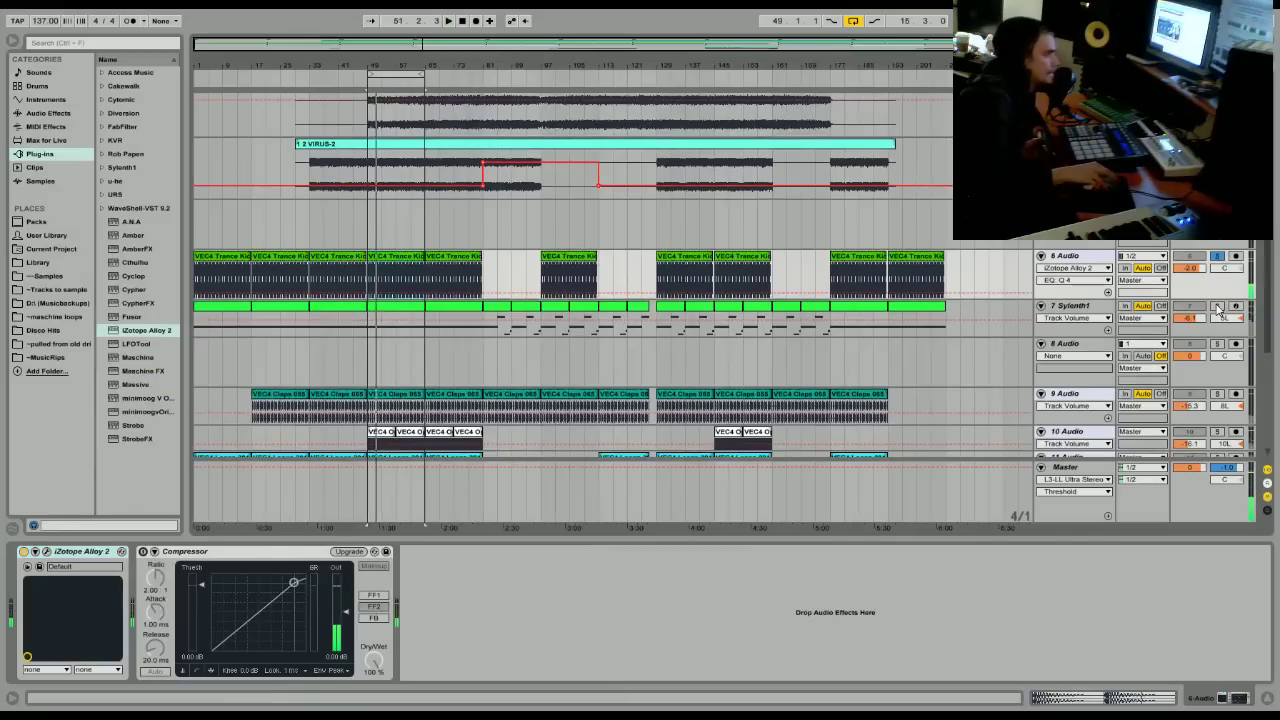
left_click(47, 552)
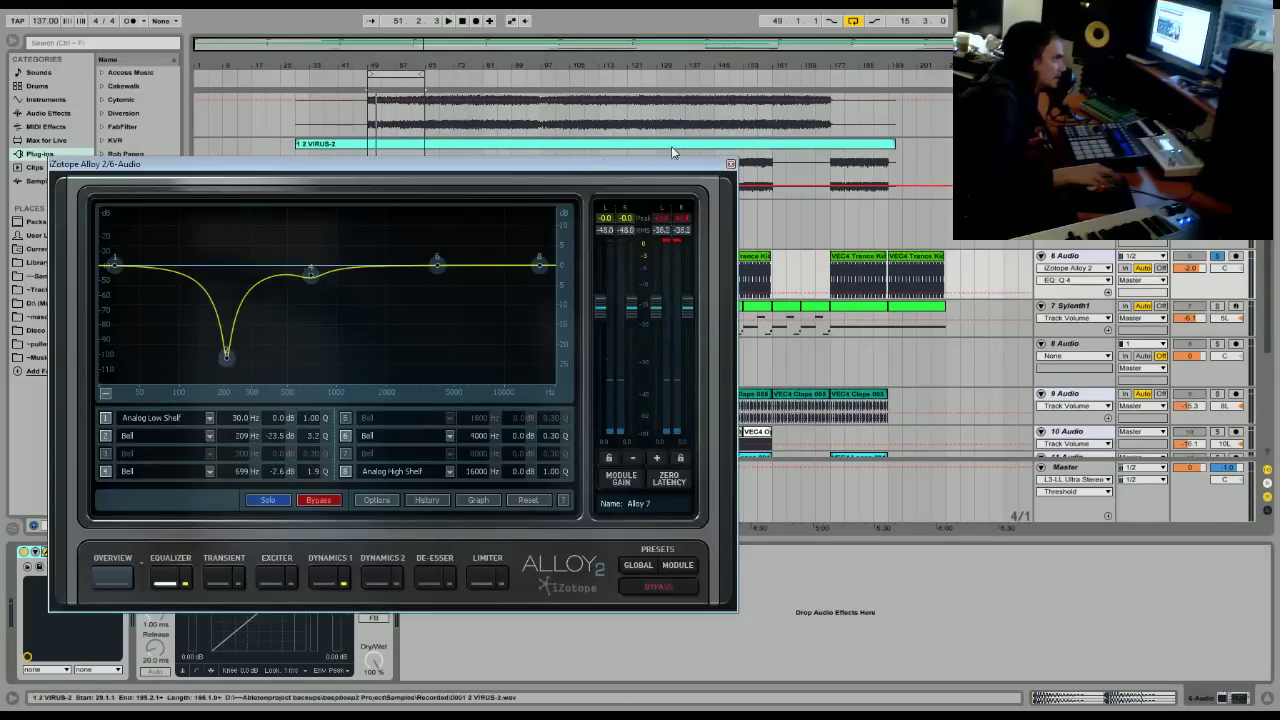
left_click(730, 163)
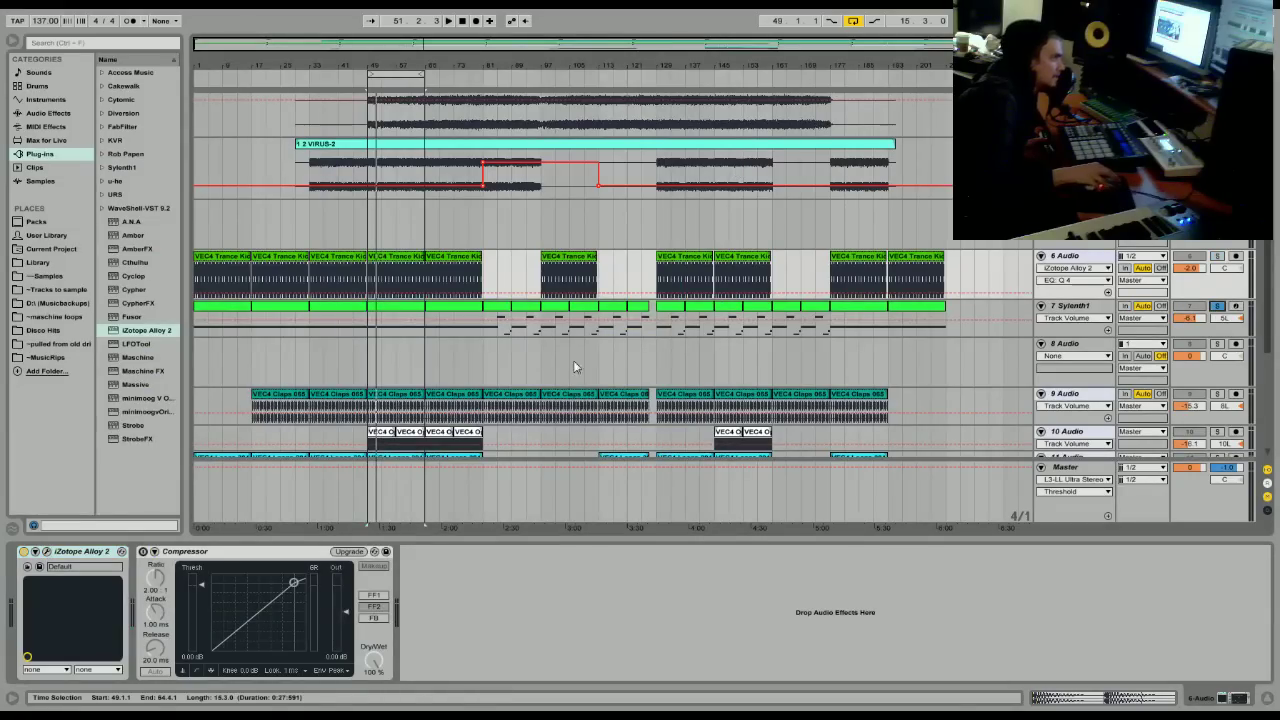
left_click(388, 308)
key("space")
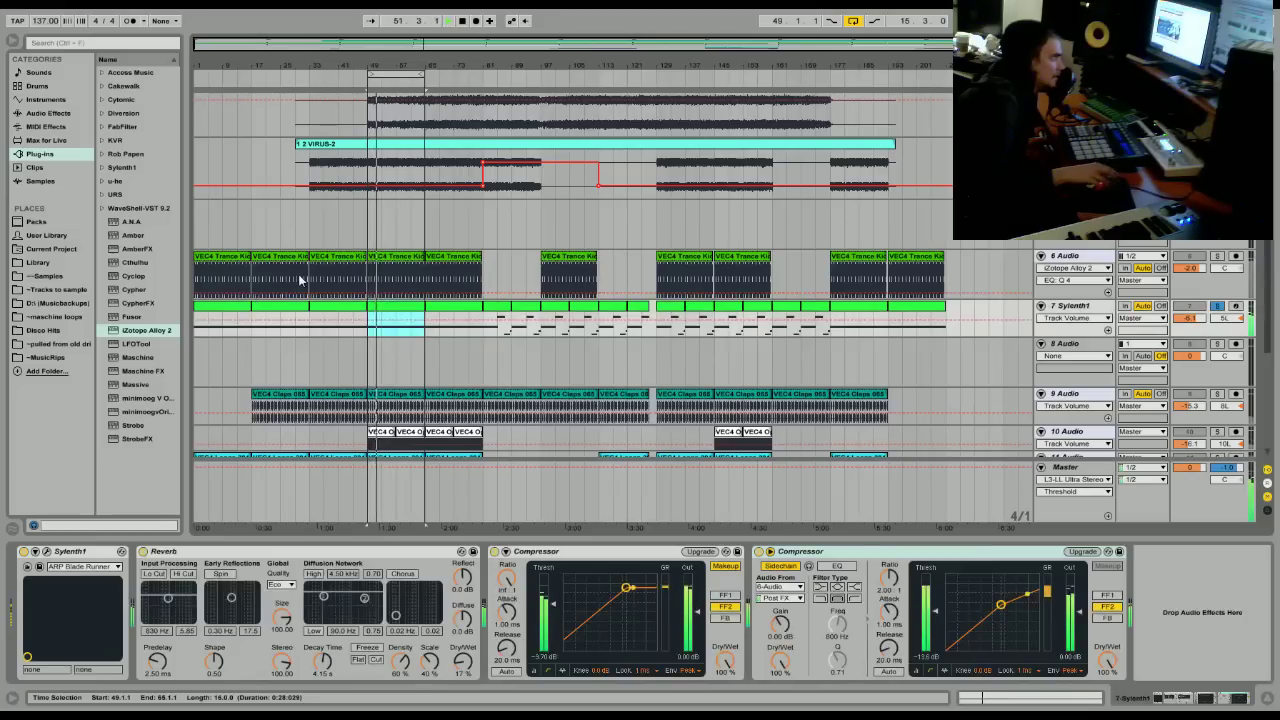
Insert iZotope Alloy 2 between the two Compressors on the 7 Sylenth1 track.
scroll(285, 288, "down", 3)
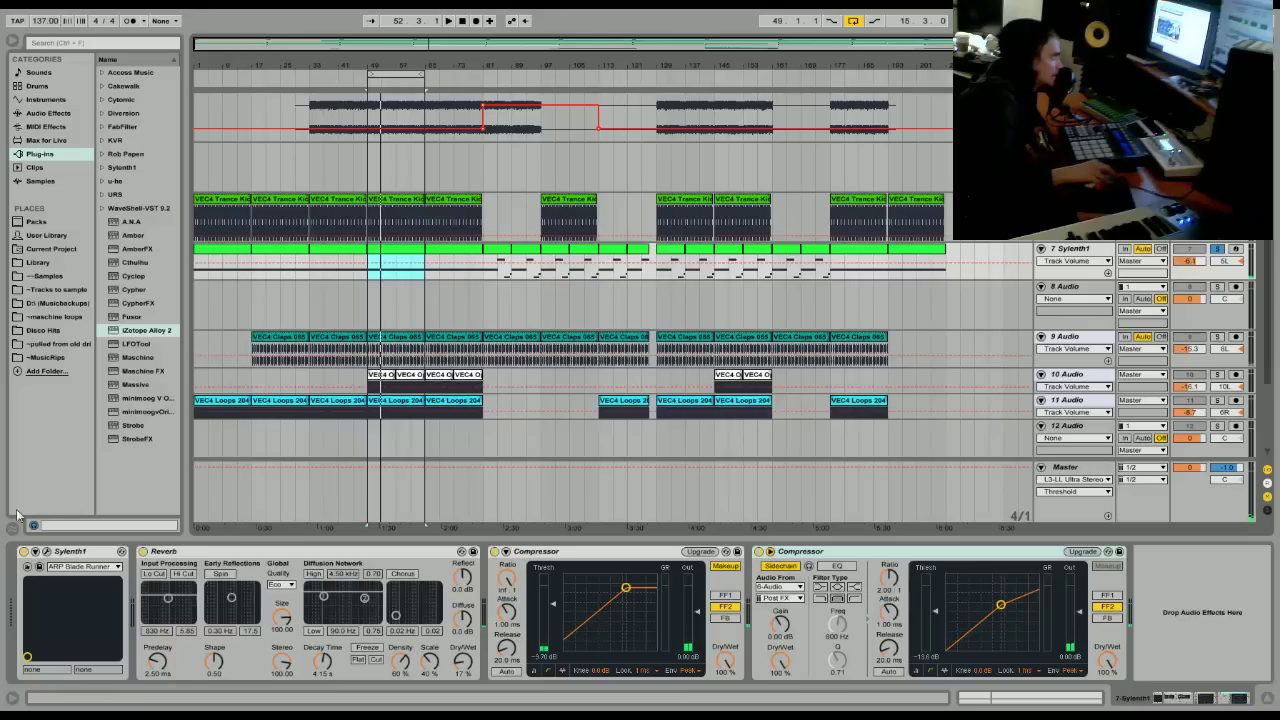
left_click_drag(129, 336, 856, 600)
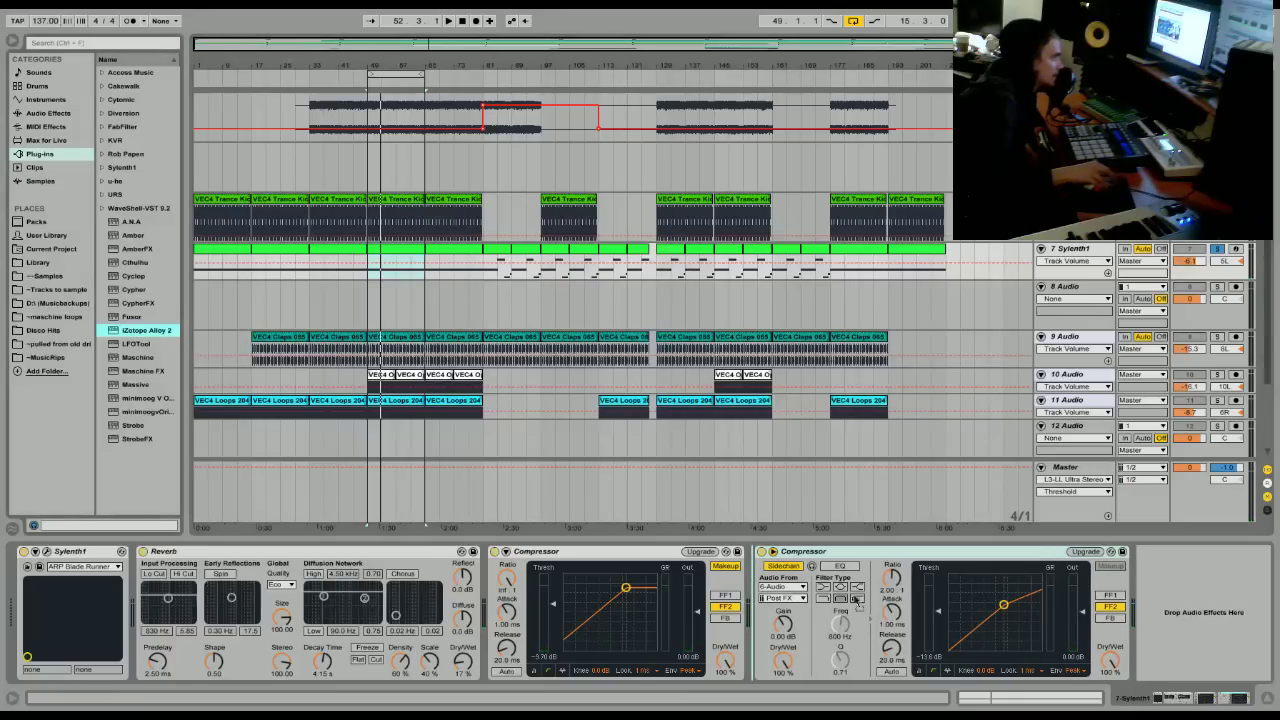
left_click_drag(775, 640, 776, 640)
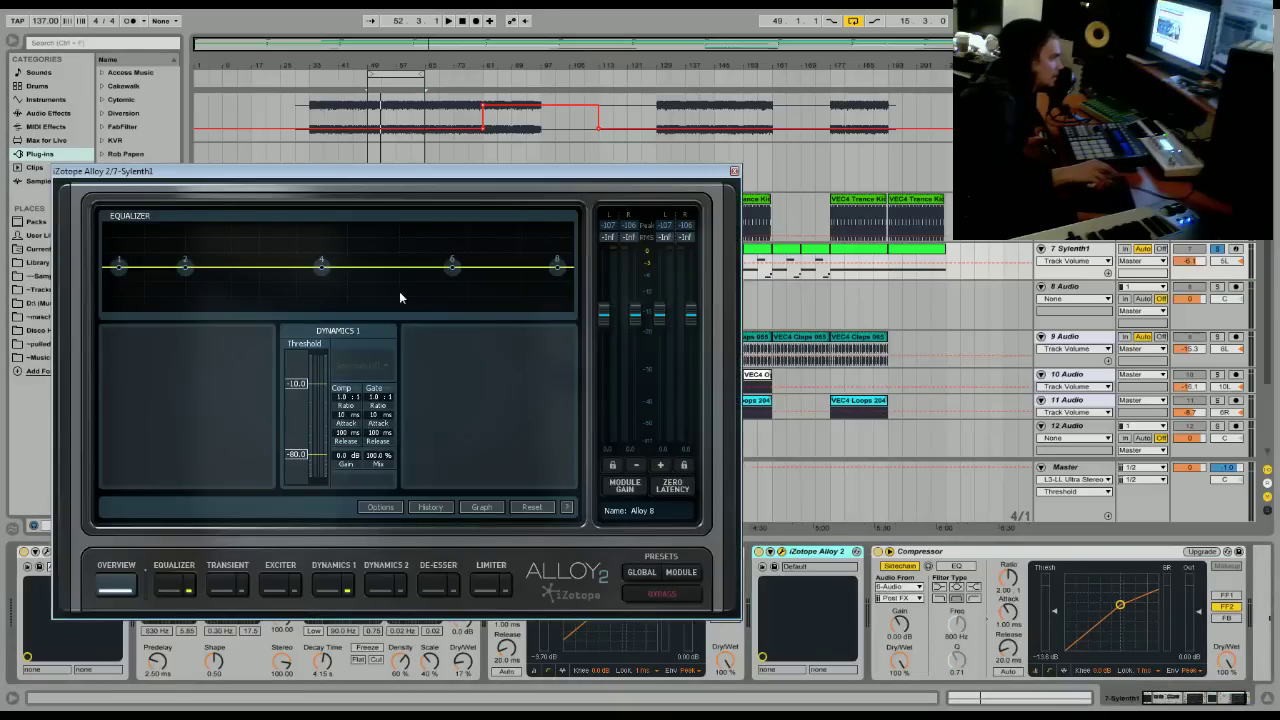
Set the Sylenth1 equalizer's Bell band 2 to 180 Hz, -25.6 dB and Q 4.1, with the track's sidechain Compressor switched off.
left_click(200, 300)
scroll(184, 272, "up", 10)
left_click_drag(184, 272, 218, 388)
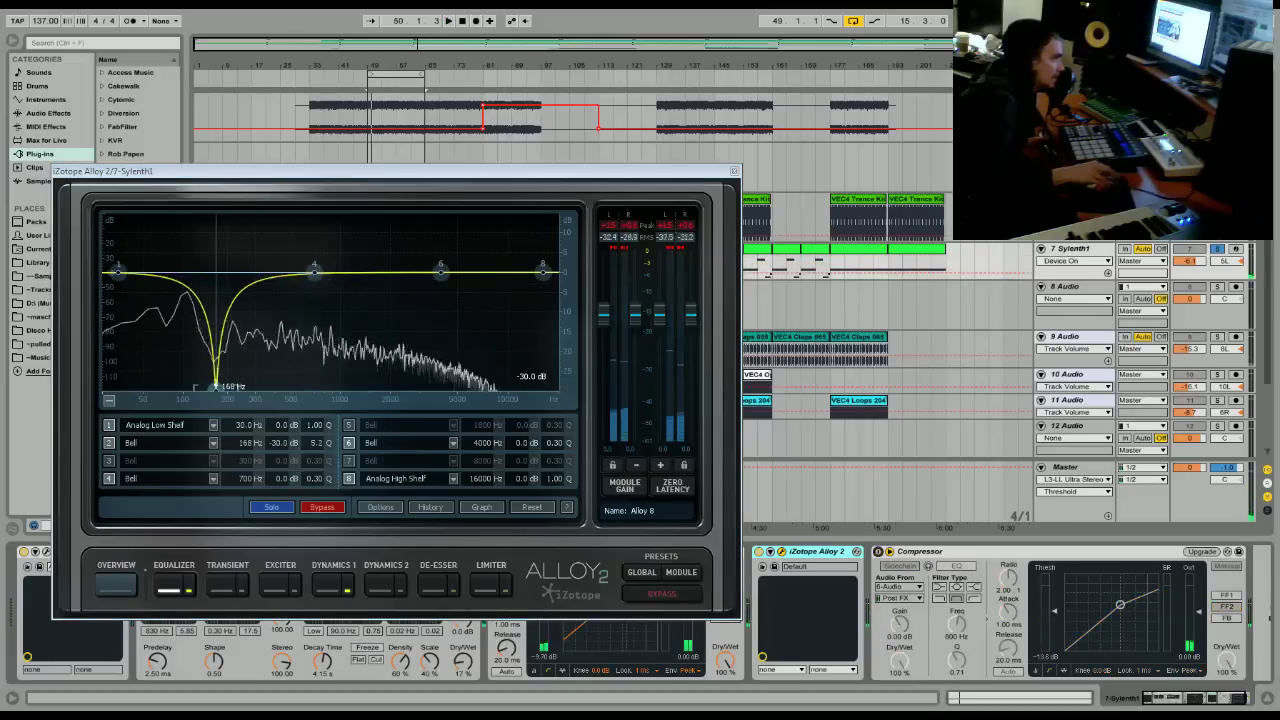
left_click(878, 552)
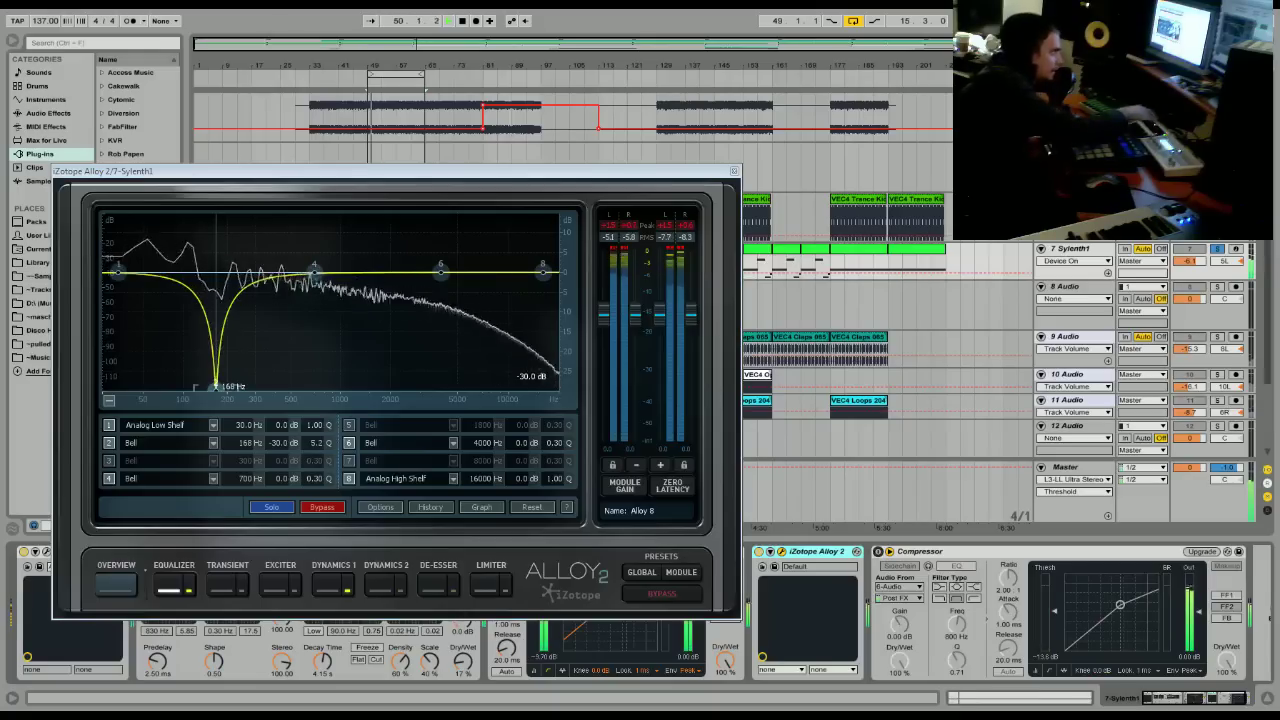
left_click_drag(216, 384, 224, 370)
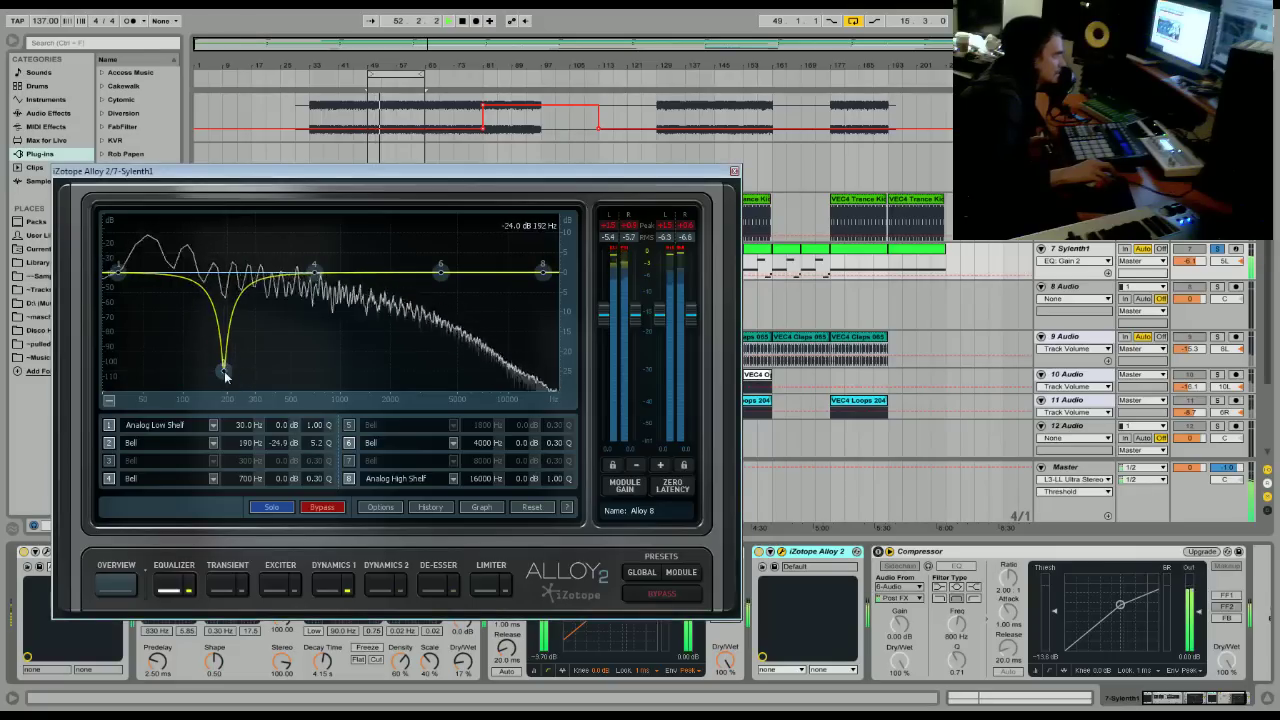
mouse_move(229, 374)
left_mouse_down()
mouse_move(245, 390)
mouse_move(225, 391)
mouse_move(220, 373)
left_mouse_up()
Set the Sylenth1 equalizer's band 4 to 463 Hz, -3.1 dB, Q 1.9, and its high shelf to 11434 Hz, -13.0 dB, Q 15.7.
left_click_drag(314, 270, 285, 284)
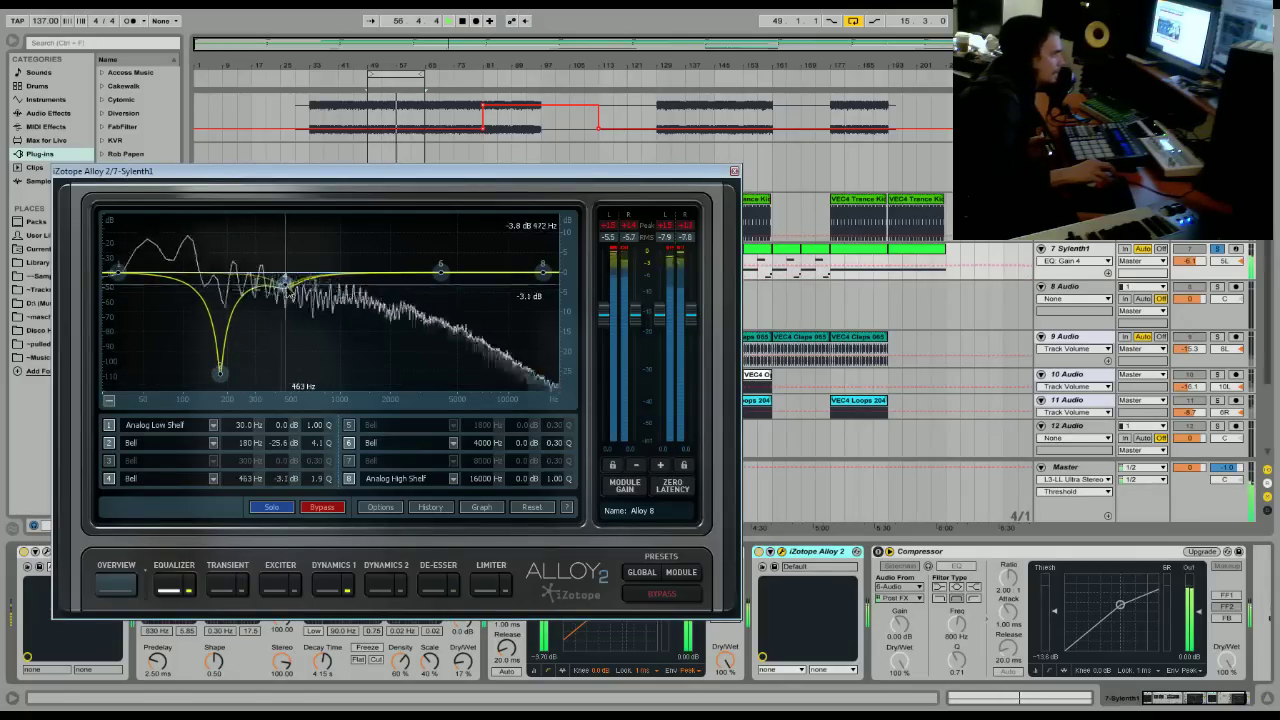
left_click_drag(542, 271, 503, 318)
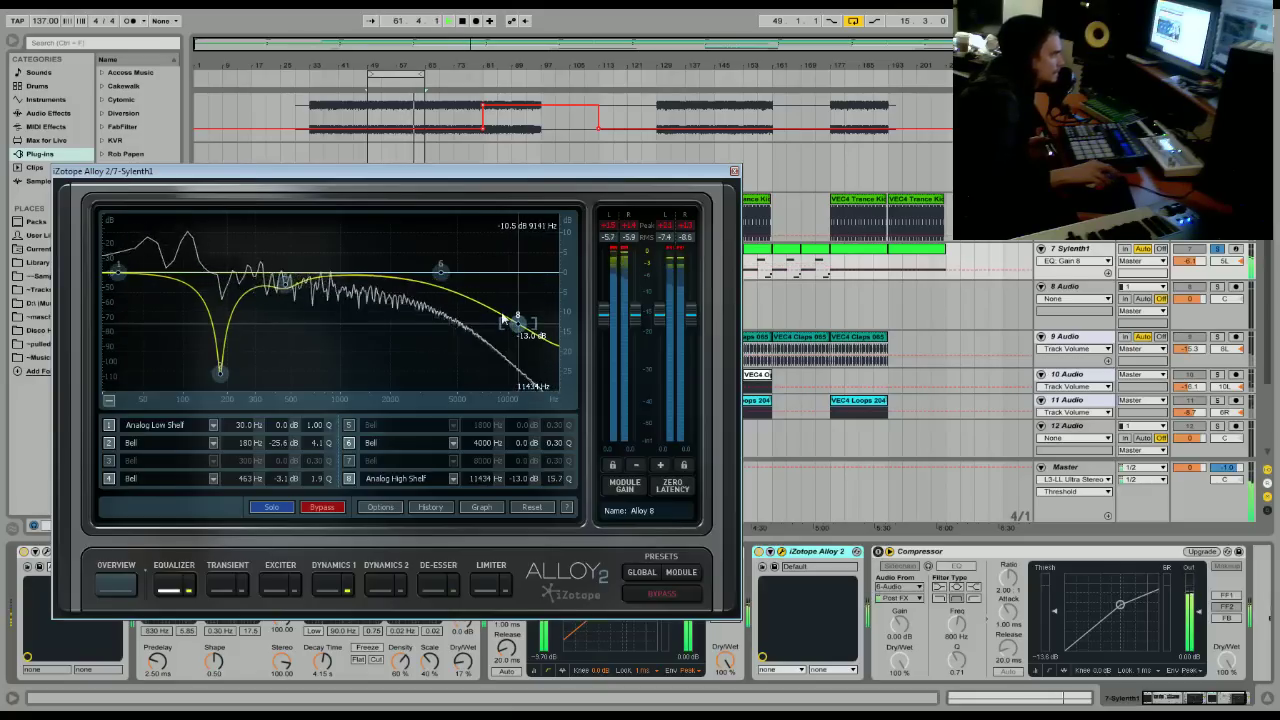
Enable Alloy 2's Exciter on Sylenth1, moving the character blend fully to Tube and setting the drive to 3.1.
left_click(226, 590)
left_click(279, 587)
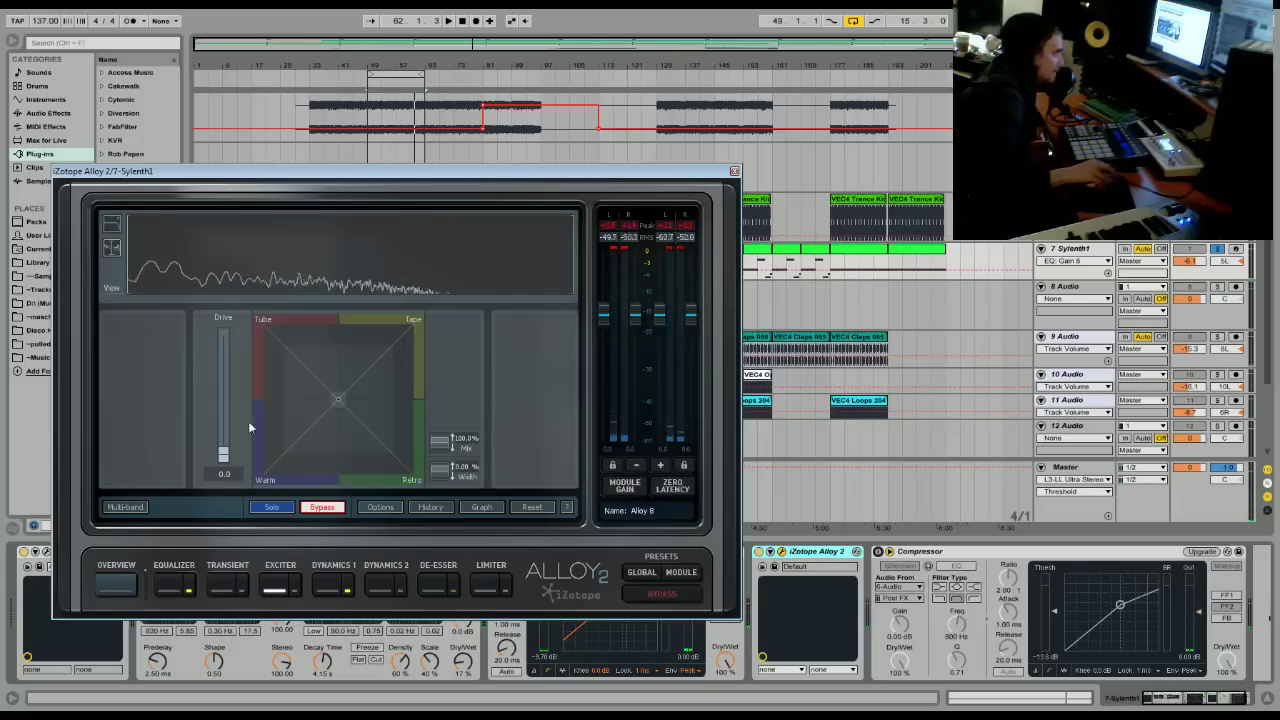
left_click_drag(347, 403, 231, 271)
key("space")
mouse_move(223, 455)
left_mouse_down()
mouse_move(230, 335)
mouse_move(226, 451)
mouse_move(229, 368)
mouse_move(234, 435)
left_mouse_up()
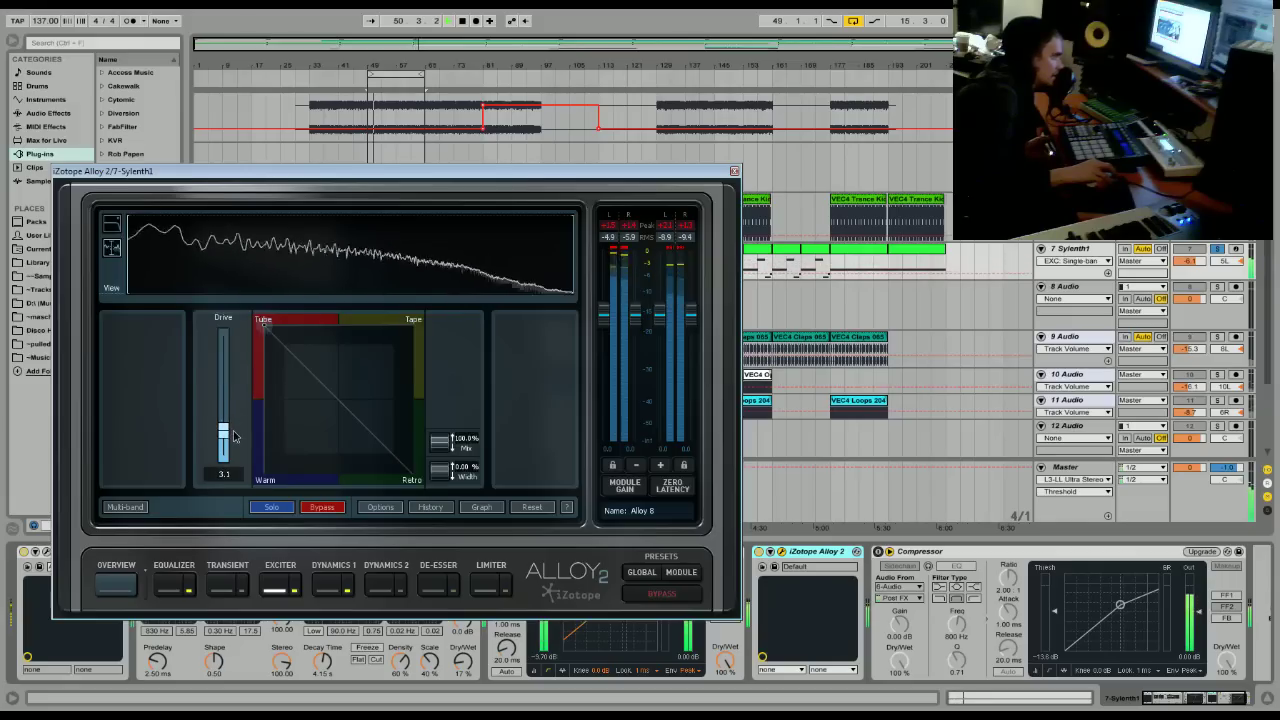
left_click(275, 509)
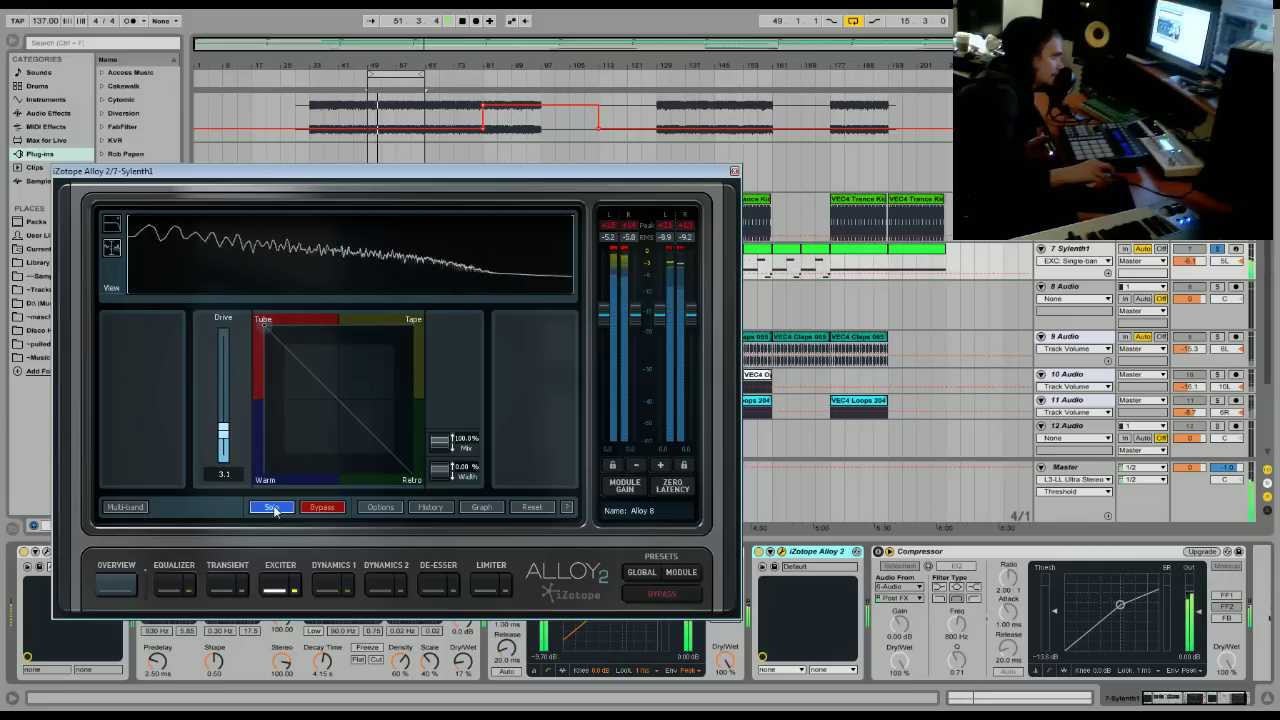
In Dynamics 1, set the compressor ratio to 2.0:1 and the threshold to -9.2 dB, with Auto Gain enabled.
left_click(322, 589)
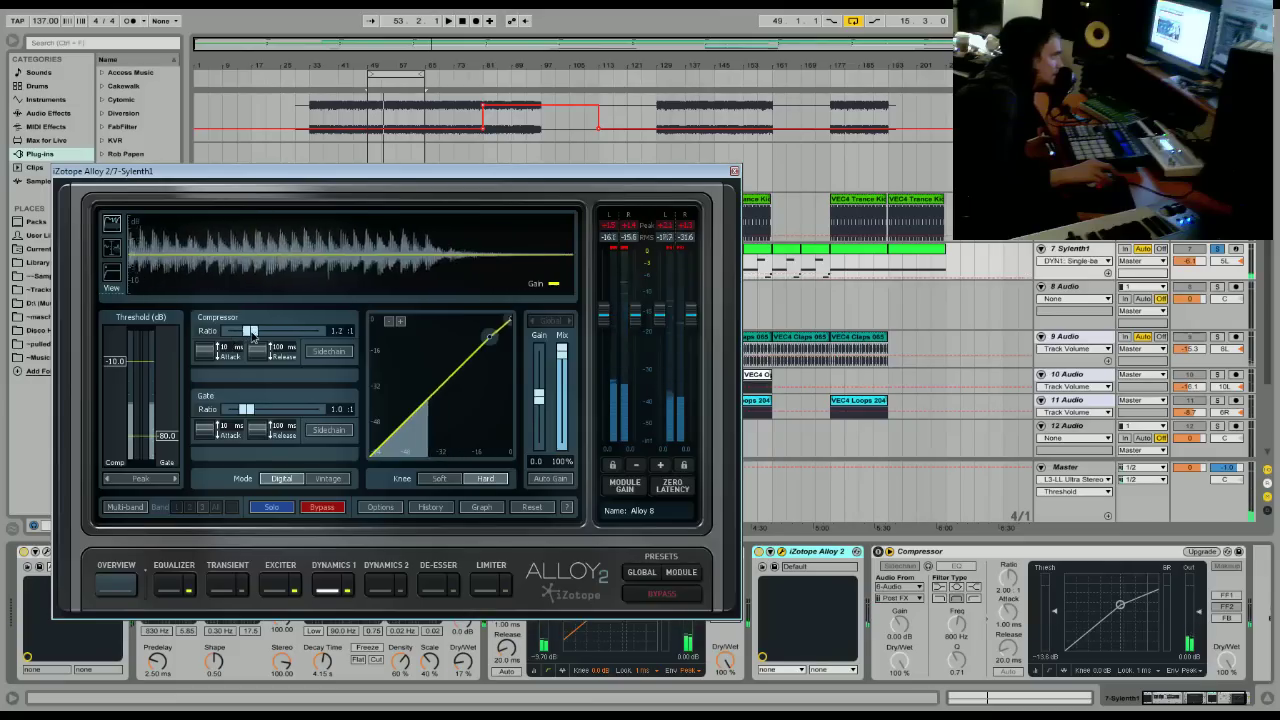
left_click_drag(247, 331, 257, 336)
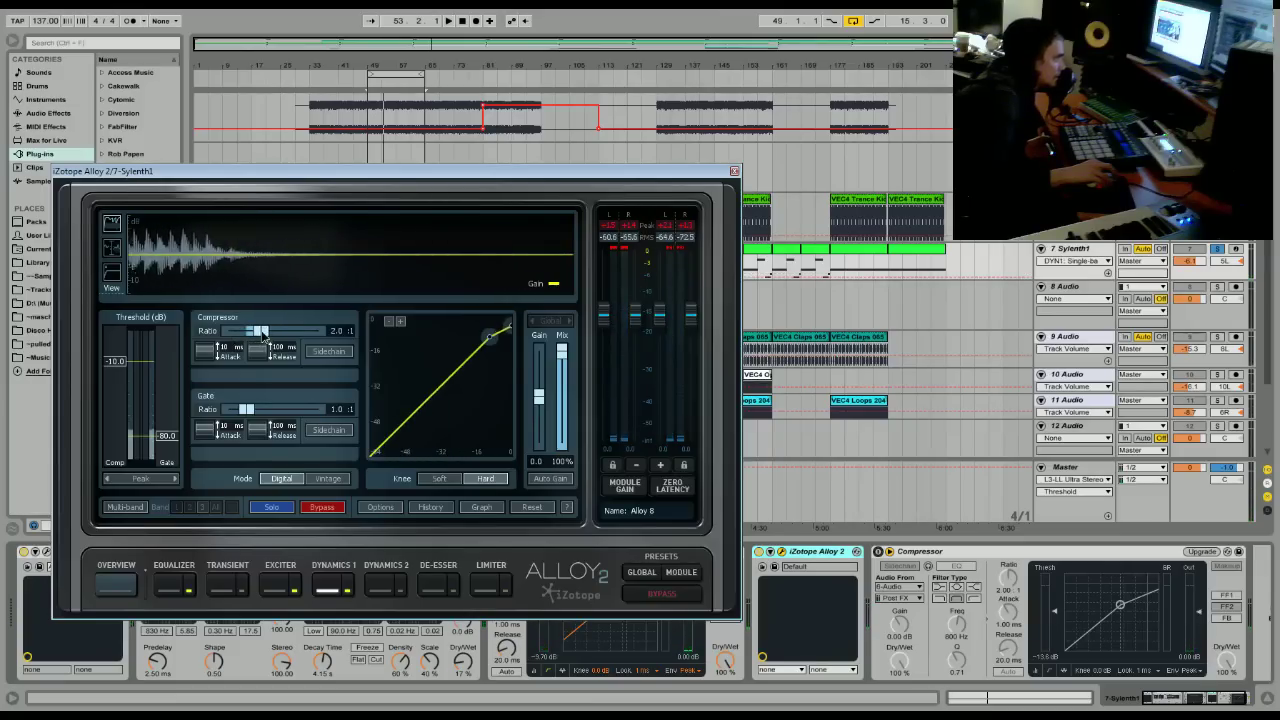
key("space")
left_click_drag(124, 370, 118, 358)
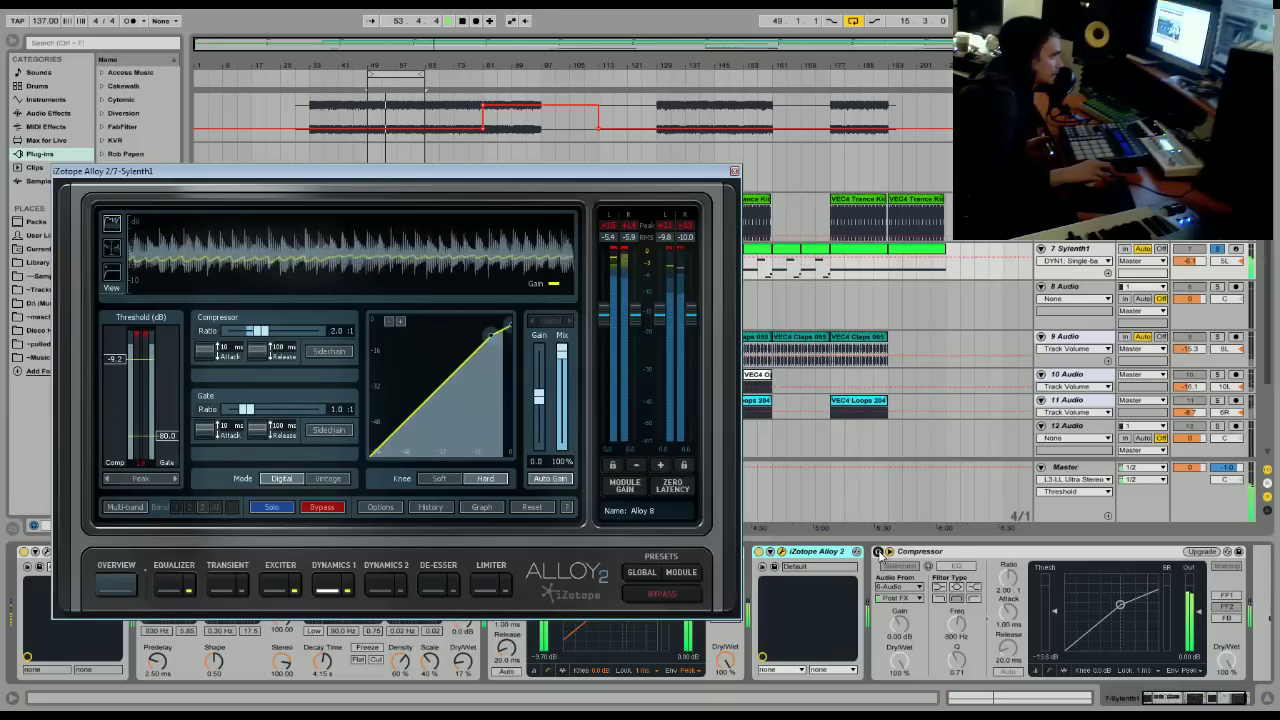
Raise the Sylenth1 track volume, then switch its sidechain Compressor back on in activity view for playback.
left_click_drag(1189, 260, 1189, 245)
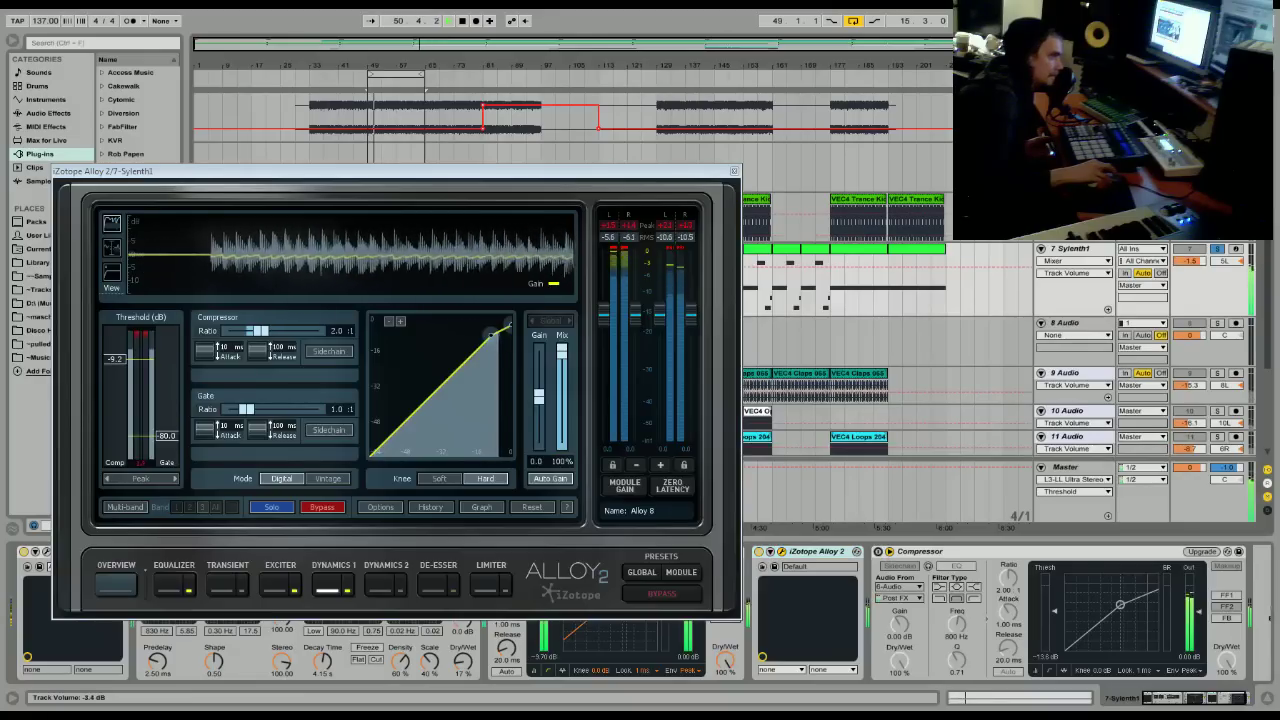
left_click(878, 551)
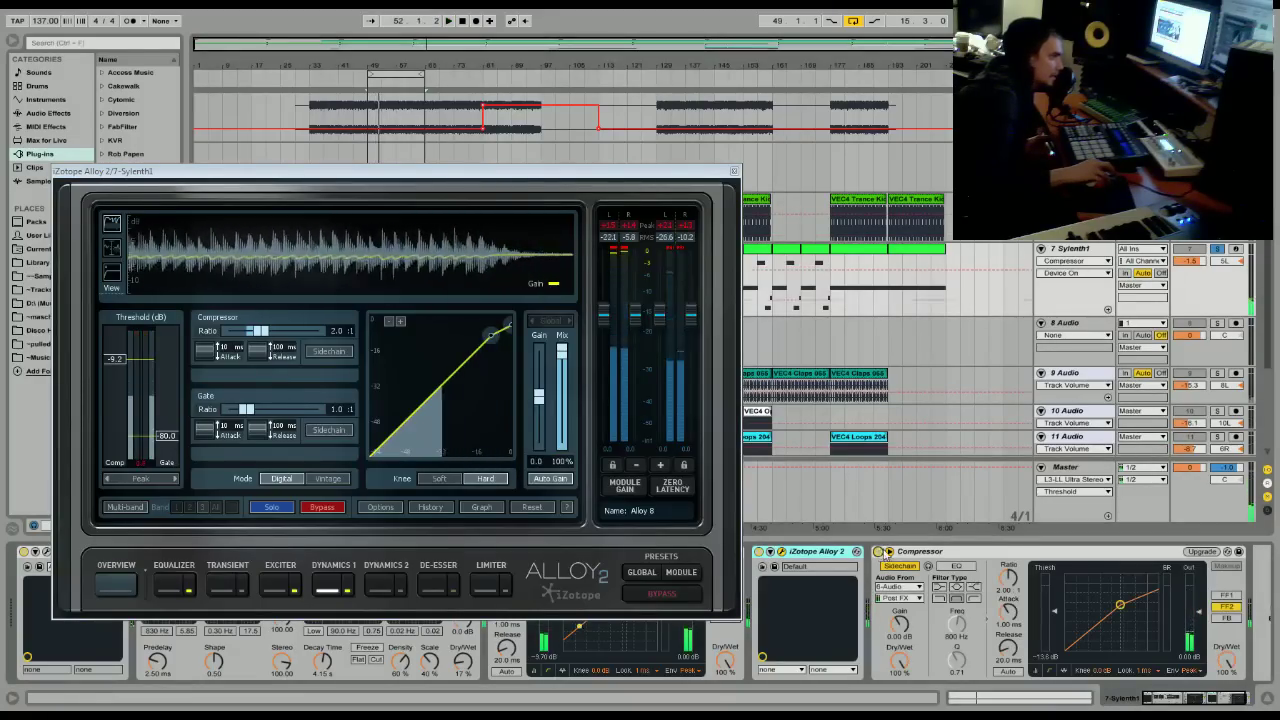
left_click(1065, 672)
key("space")
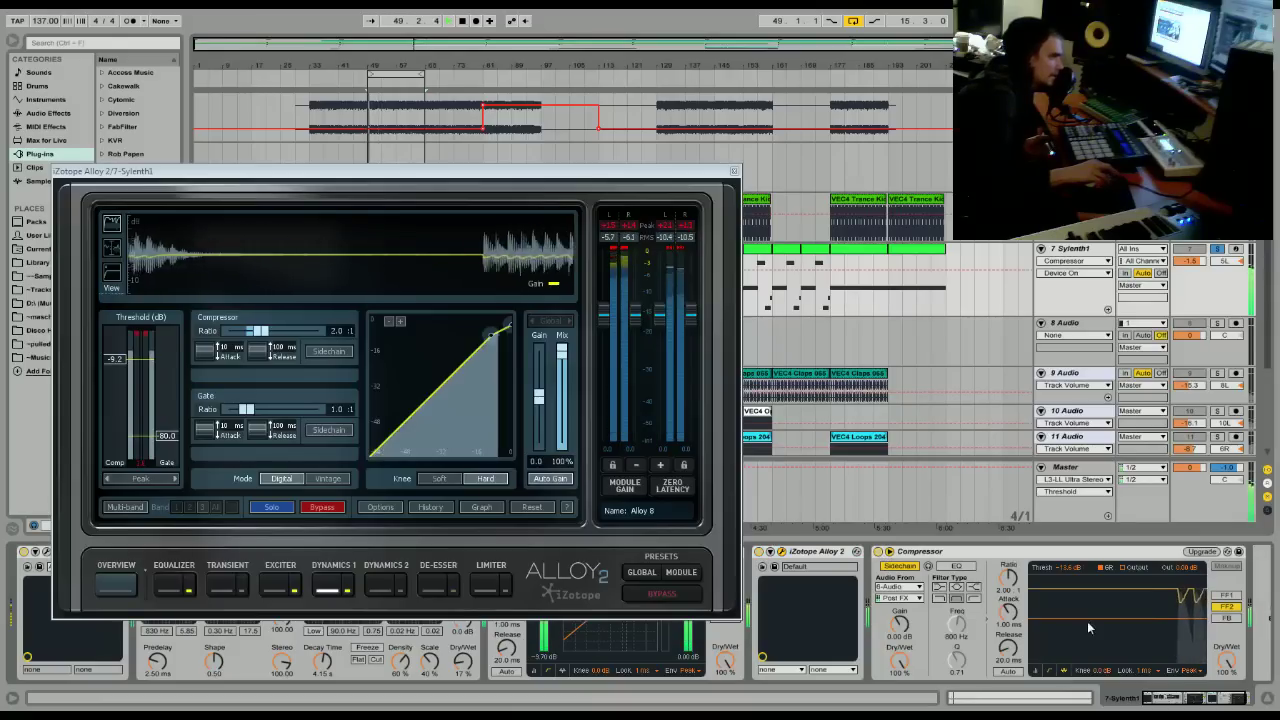
Configure the Compressor's sidechain with a Pre FX source and EQ at 452 Hz, plus lowered threshold, 137 ms release, Peak mode and Log envelope.
left_click(956, 566)
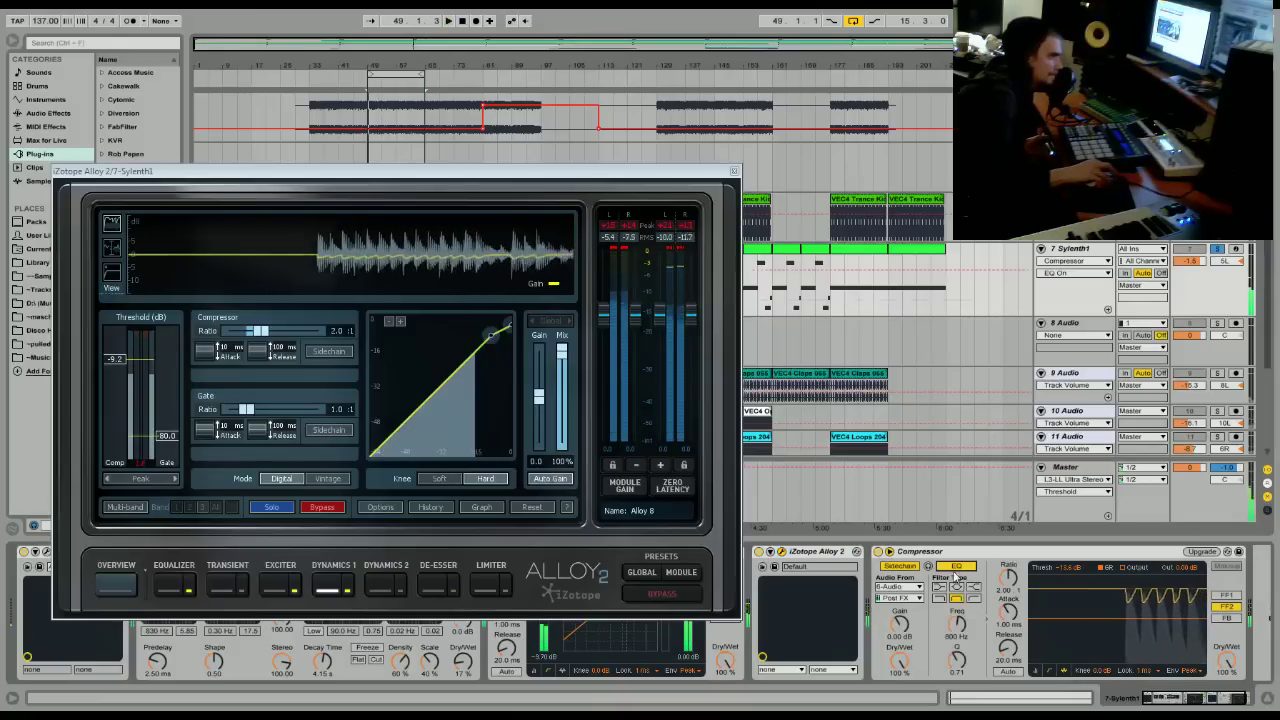
left_click(898, 587)
left_click(900, 605)
left_click(952, 587)
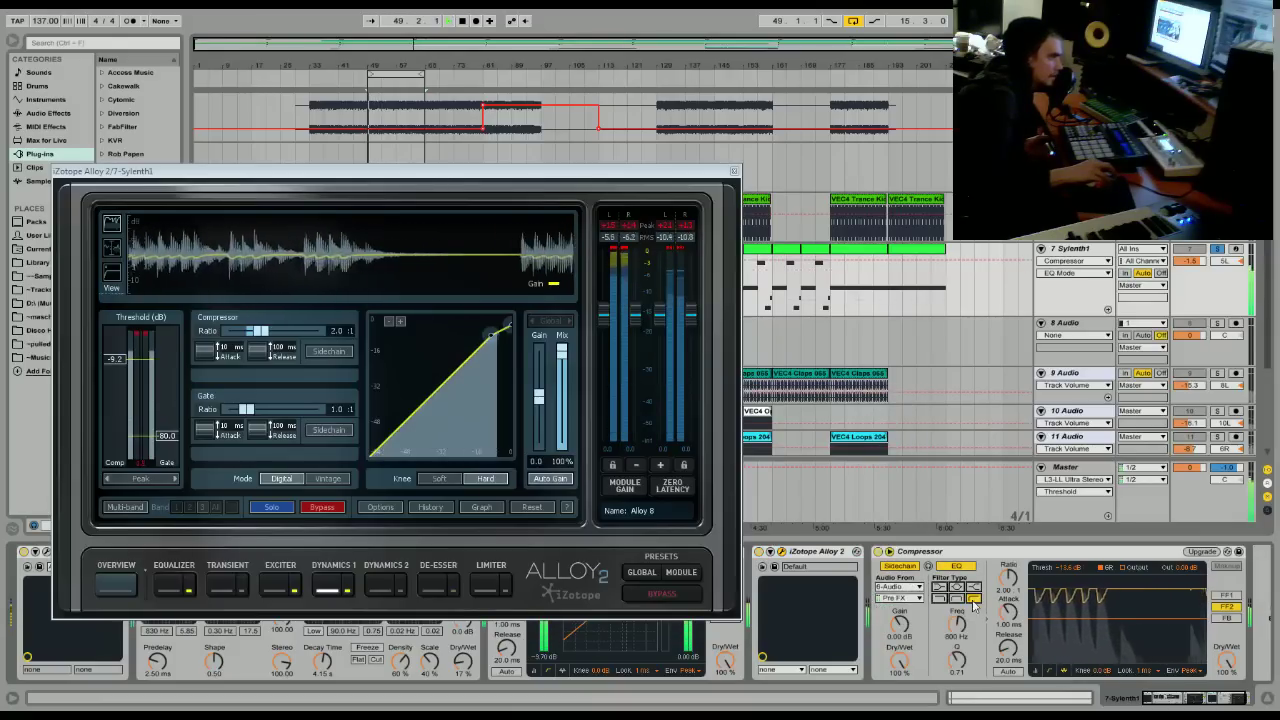
left_click_drag(1043, 620, 1001, 634)
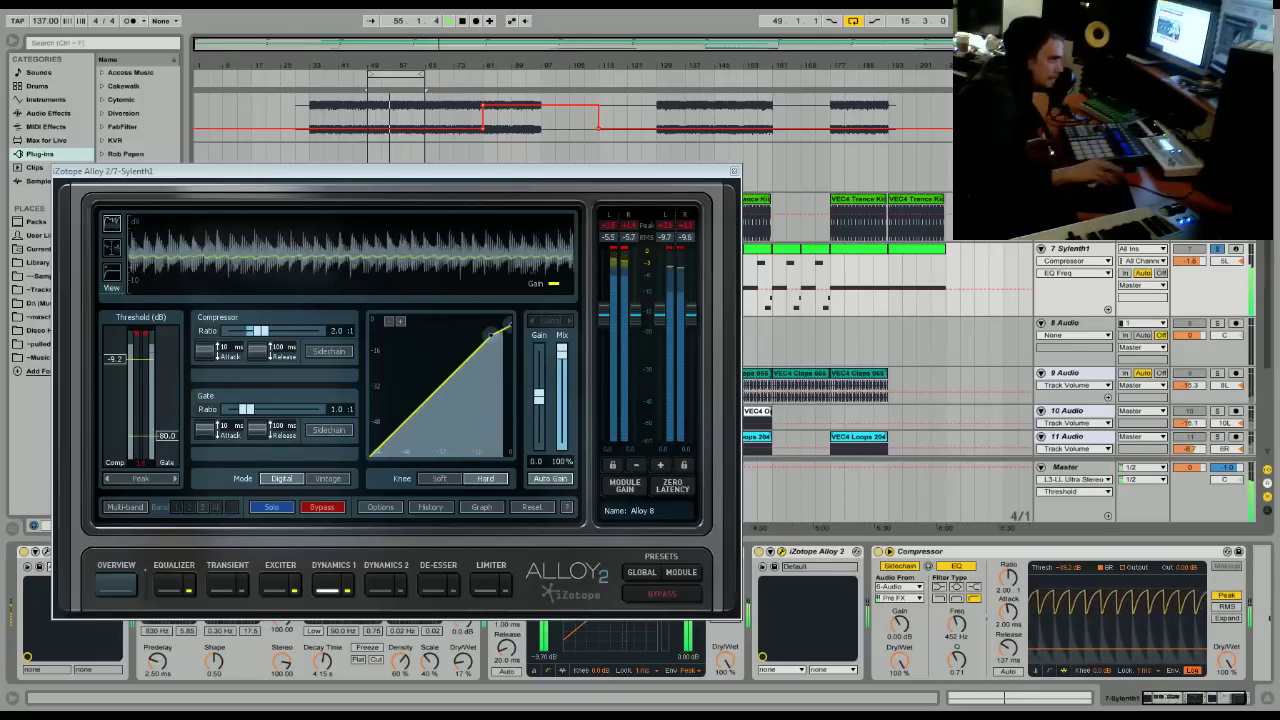
left_click(877, 552)
left_click(877, 552)
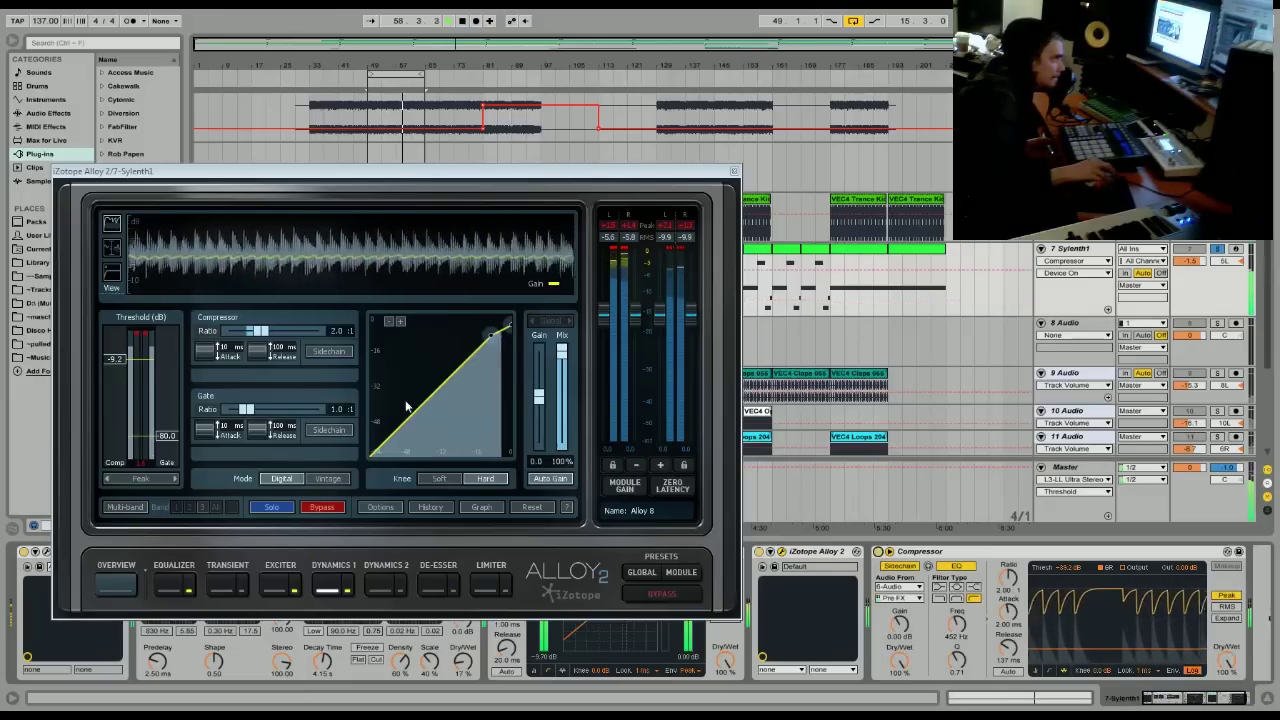
Set the Sylenth1 Dynamics 1 compressor to a 4.8:1 ratio and a 247 ms release.
left_click_drag(115, 355, 121, 361)
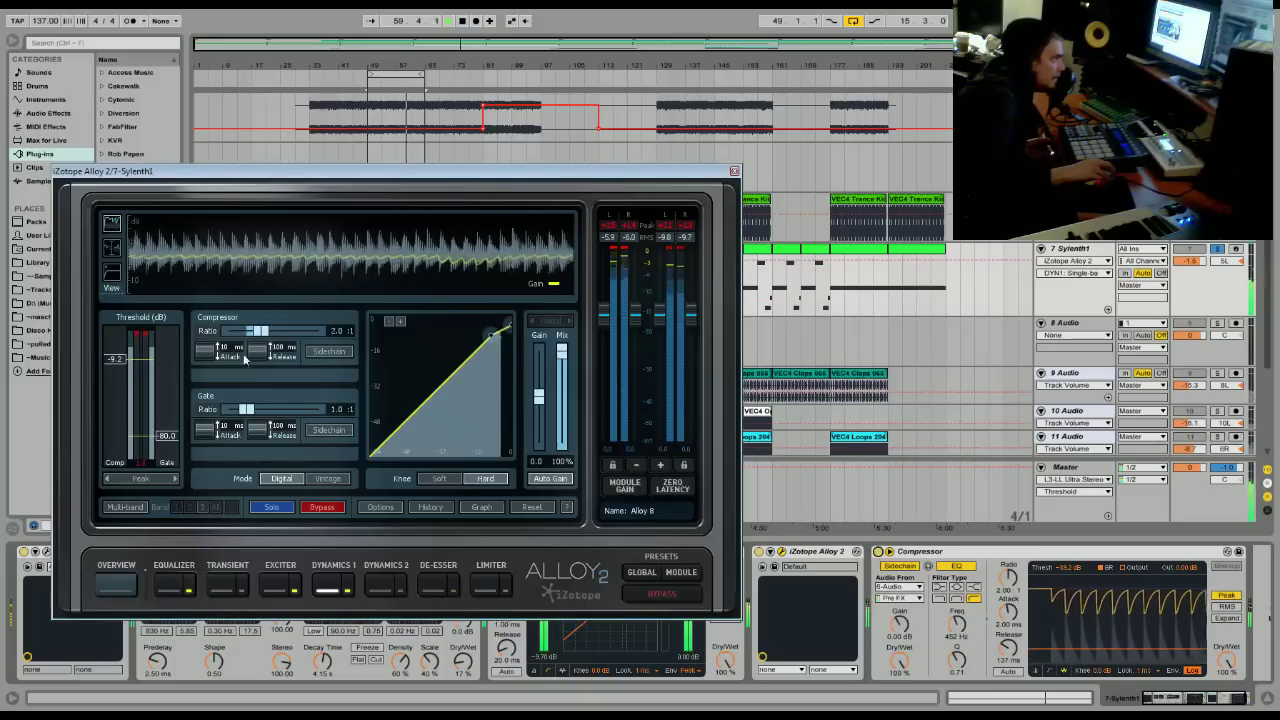
left_click_drag(265, 335, 284, 341)
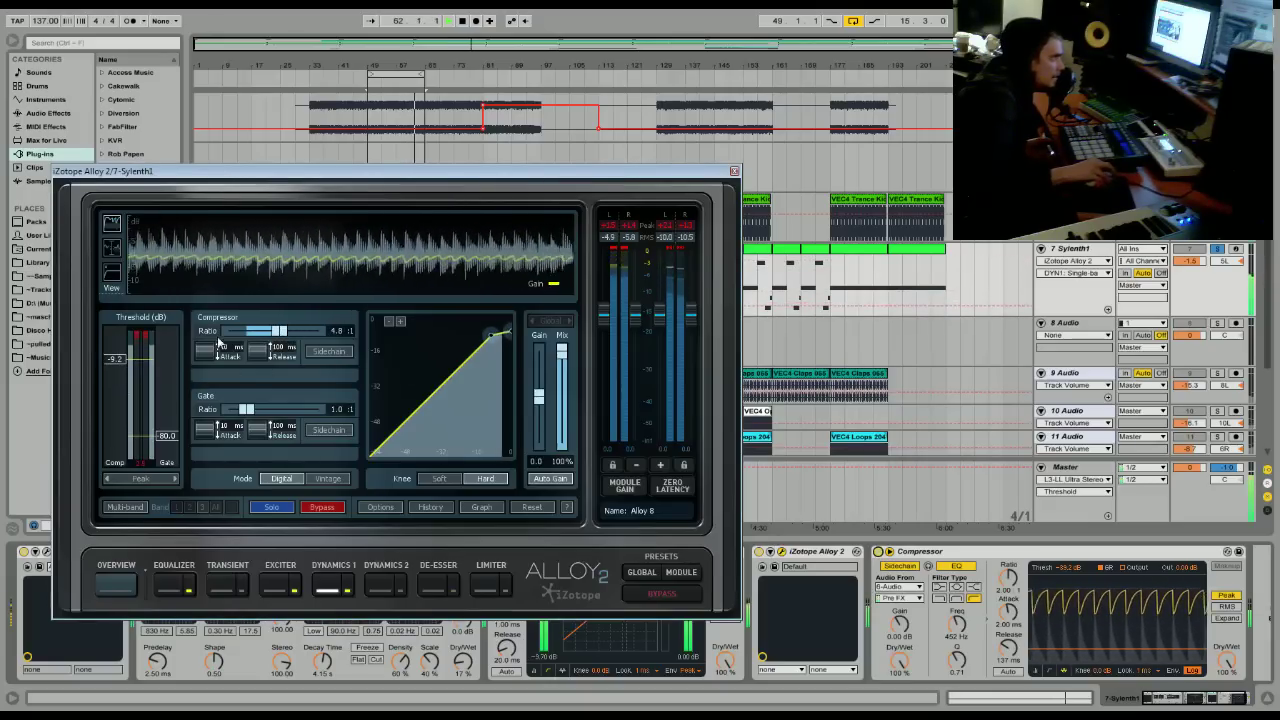
left_click_drag(249, 356, 276, 286)
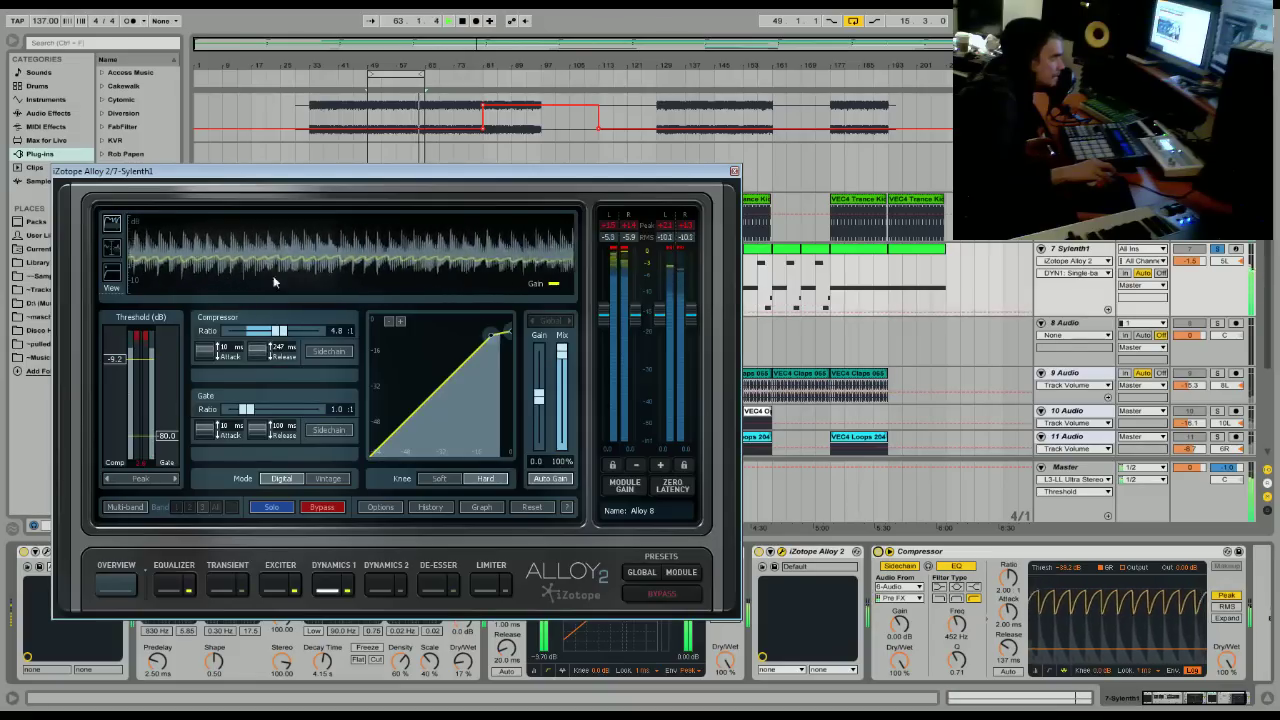
left_click_drag(540, 402, 540, 397)
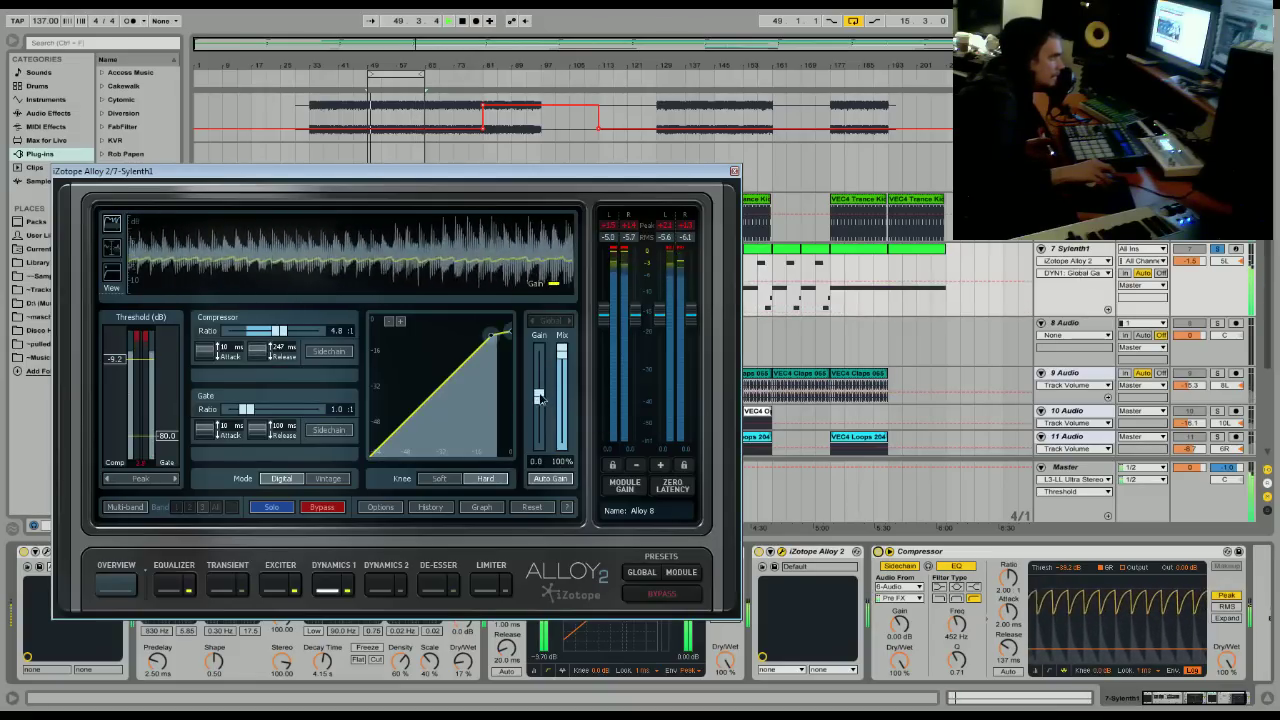
Raise the high shelf gain in the Sylenth1 equalizer and close its Alloy 2 window.
left_click(222, 589)
left_click(183, 590)
left_click_drag(520, 335, 523, 306)
left_click(1062, 247)
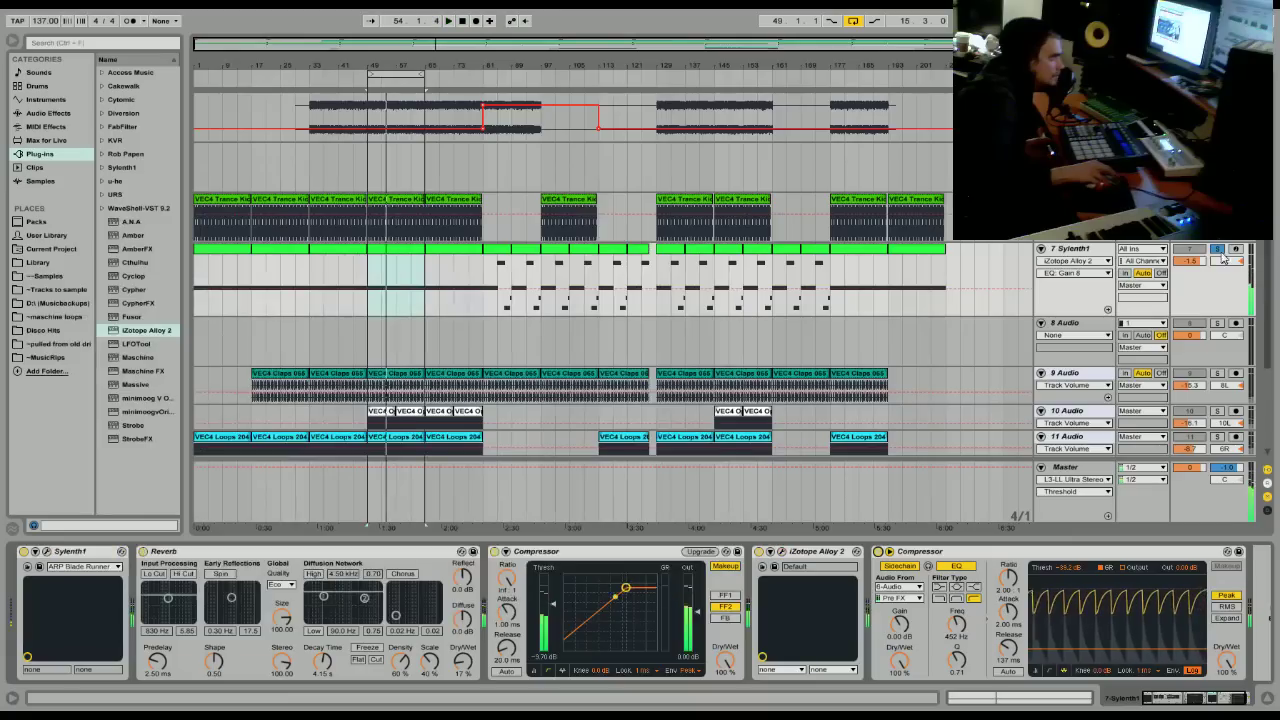
left_click(1217, 249)
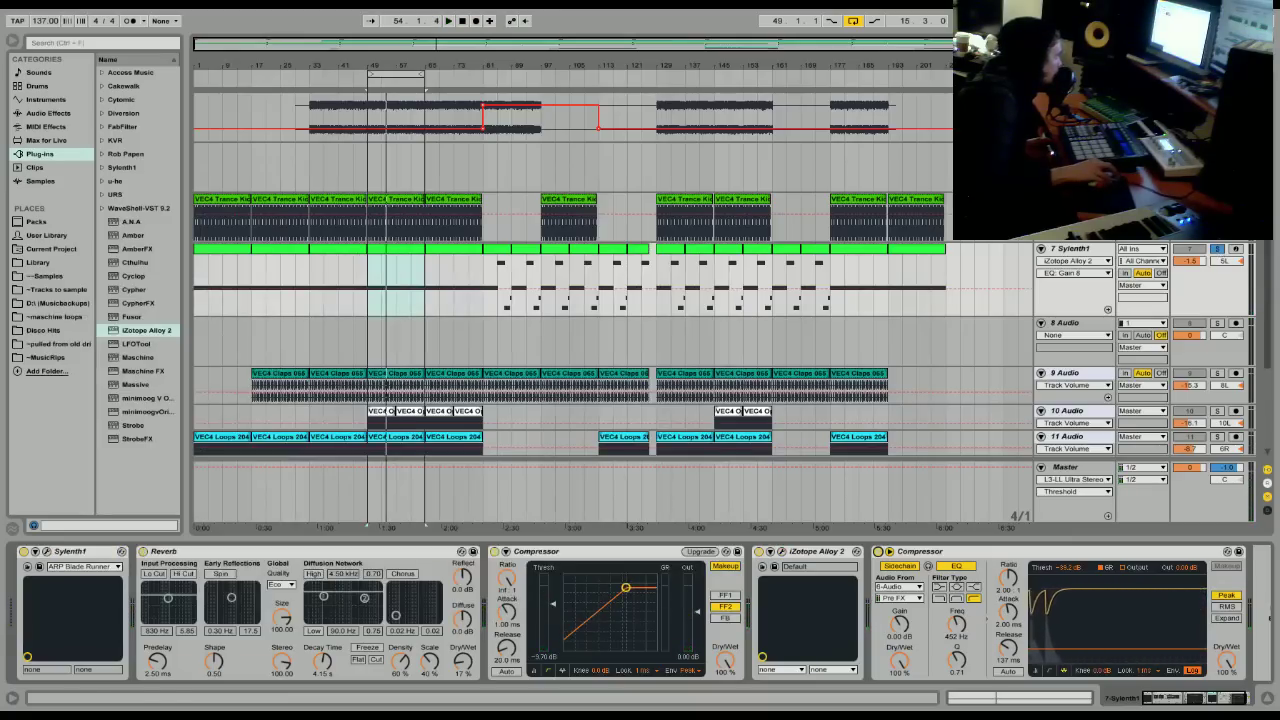
Enlarge the 9 Audio claps track and insert iZotope Alloy 2 on it during playback.
scroll(330, 240, "down", 2)
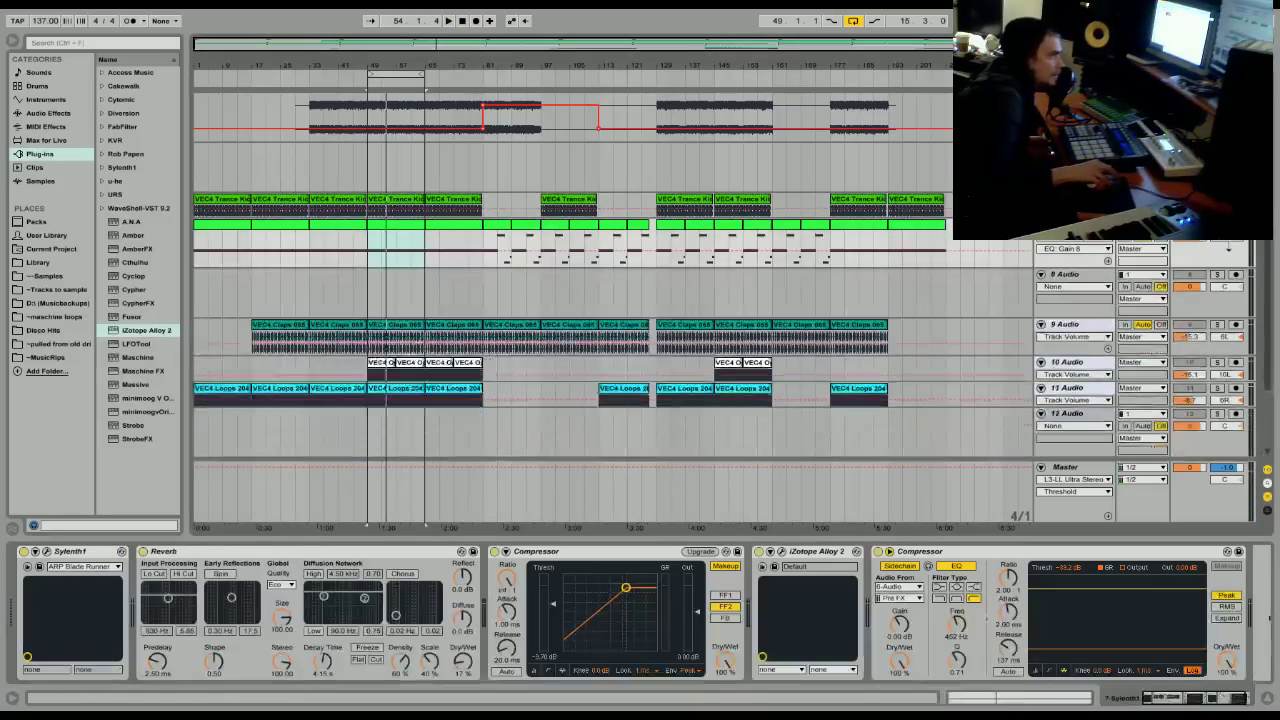
scroll(430, 242, "down", 3)
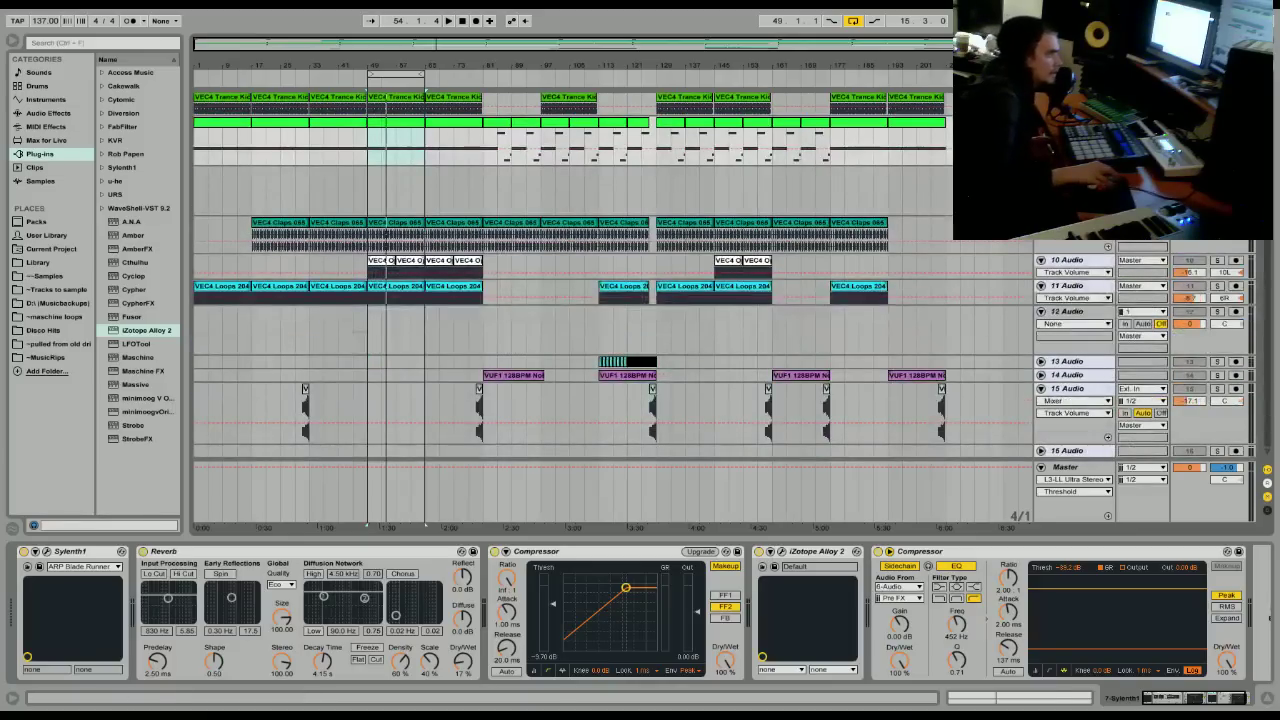
key("Down")
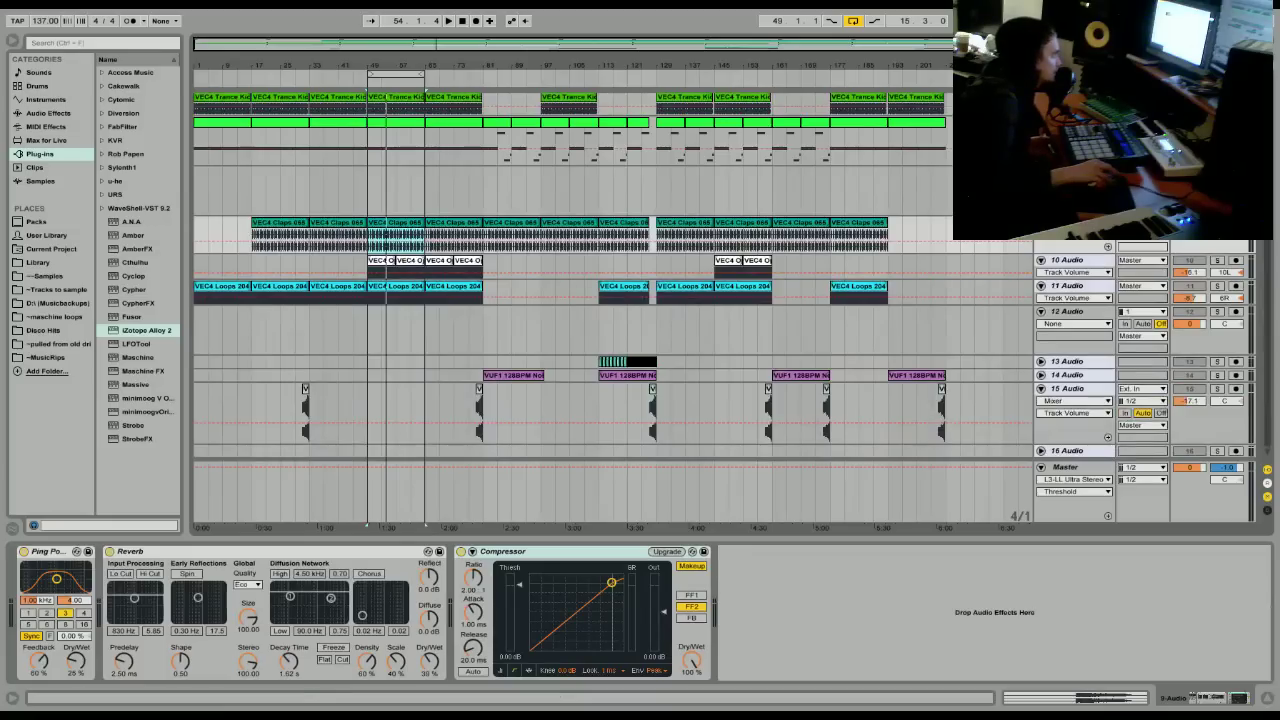
left_click_drag(1197, 254, 1197, 278)
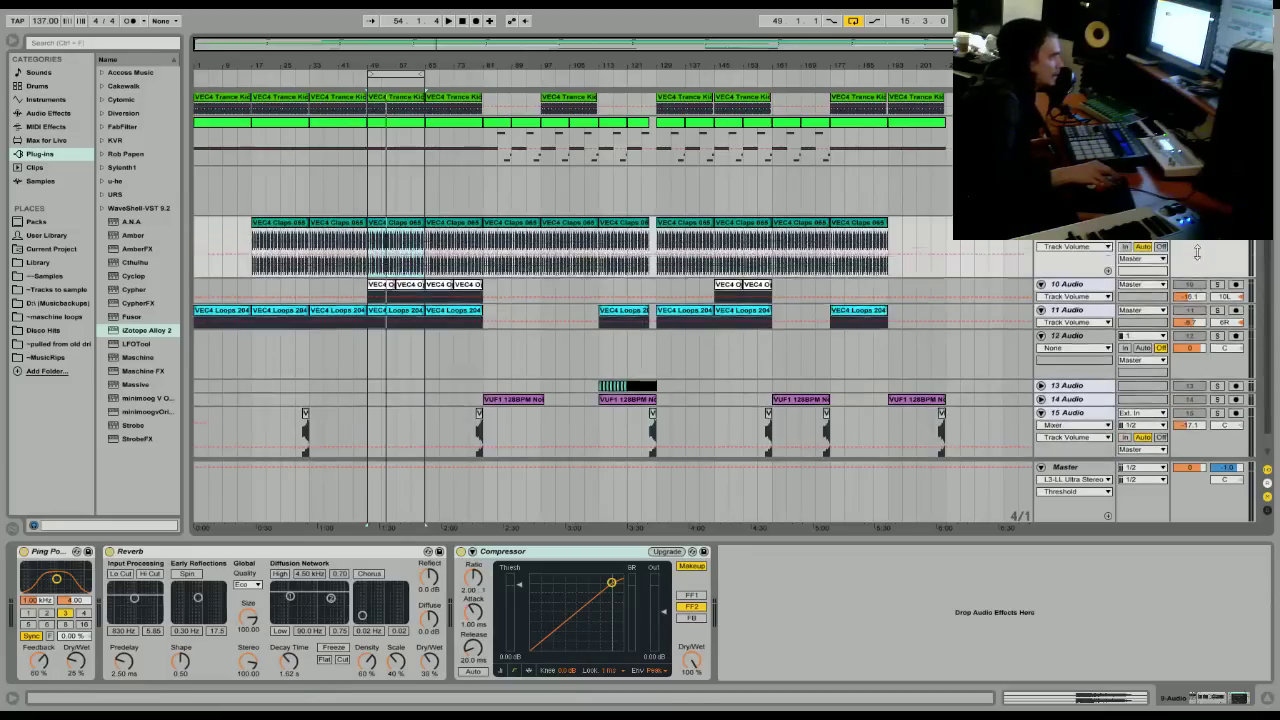
key("space")
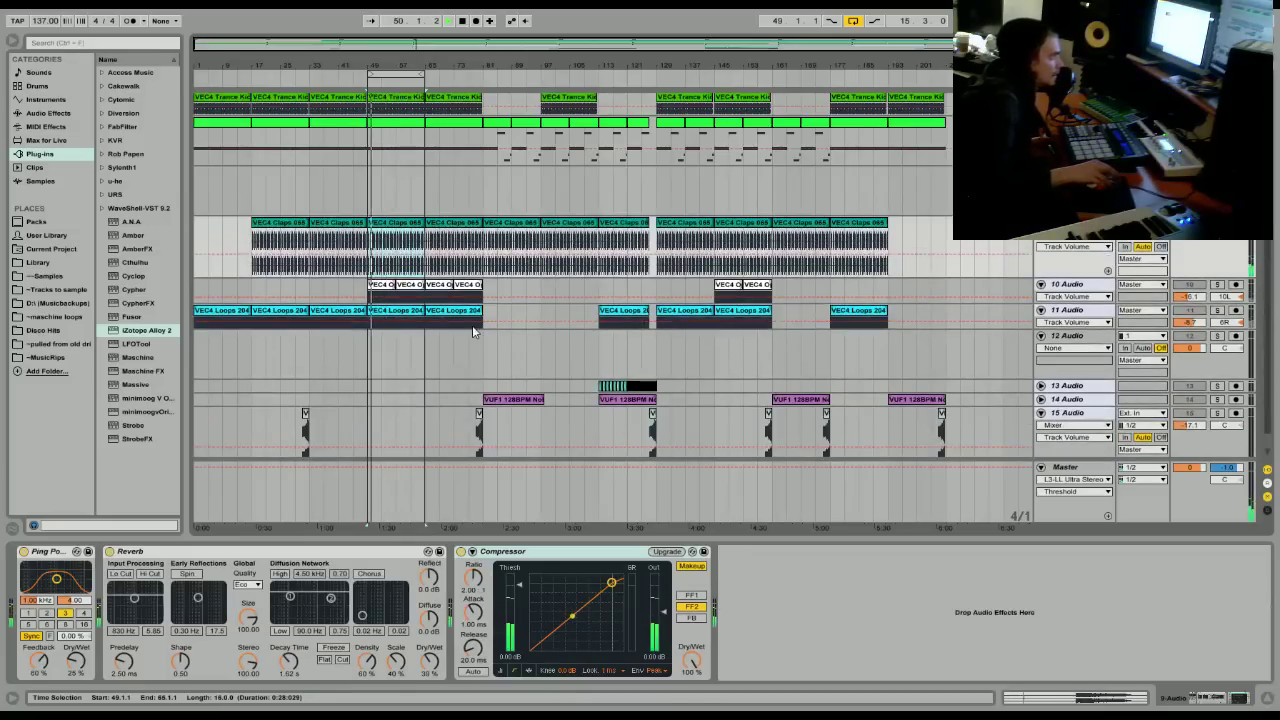
double_click(140, 330)
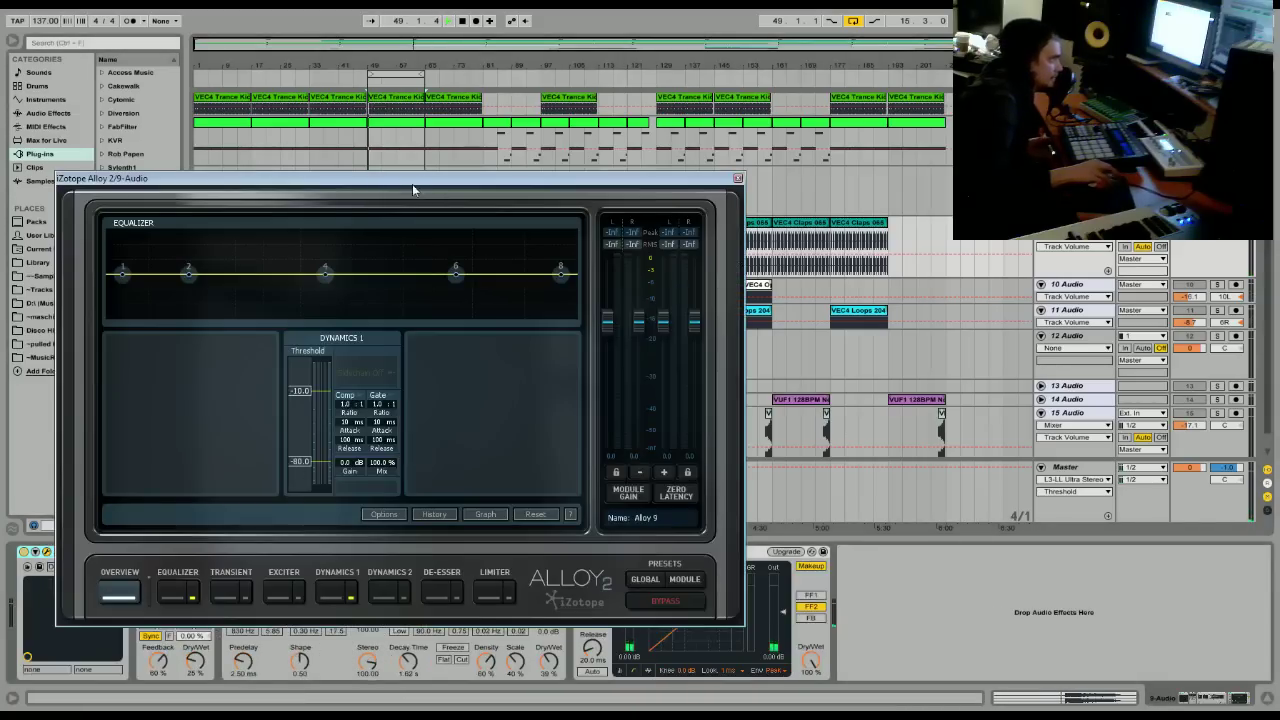
Set band 1 of the claps equalizer, the Analog Low Shelf, to 92.5 Hz, -18.1 dB and Q 24.0.
left_click(177, 596)
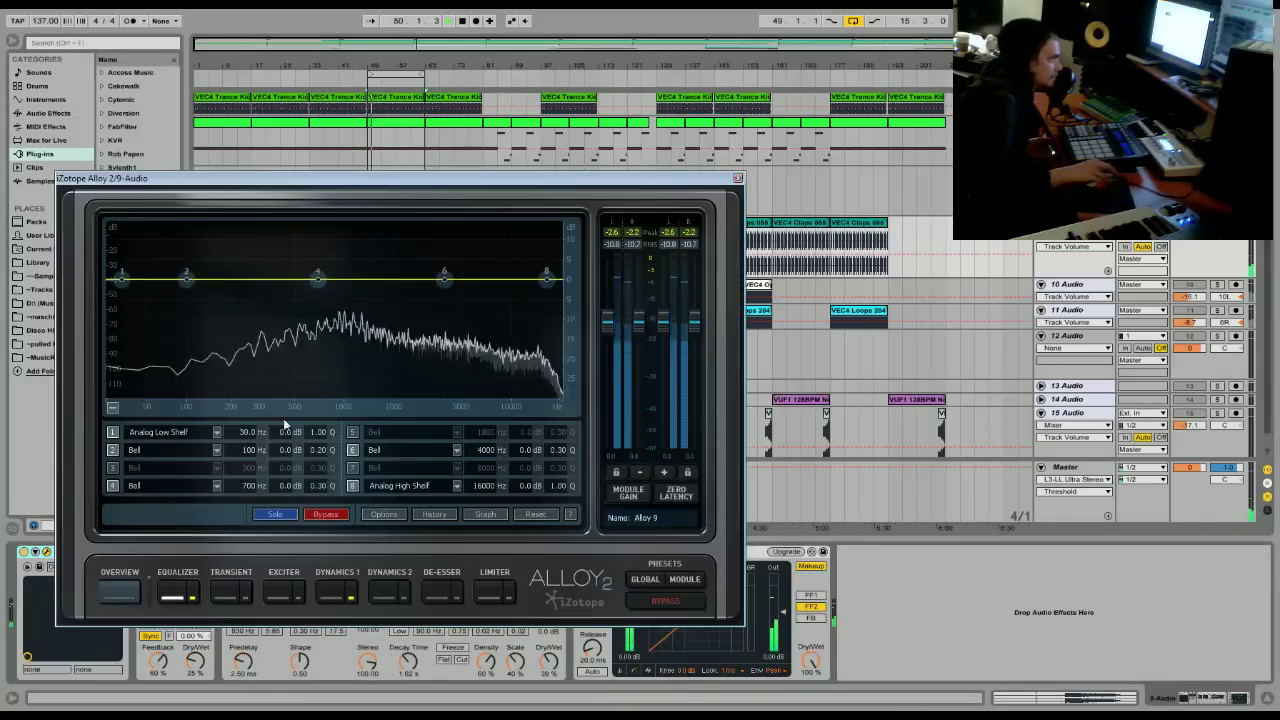
left_click_drag(186, 273, 175, 355)
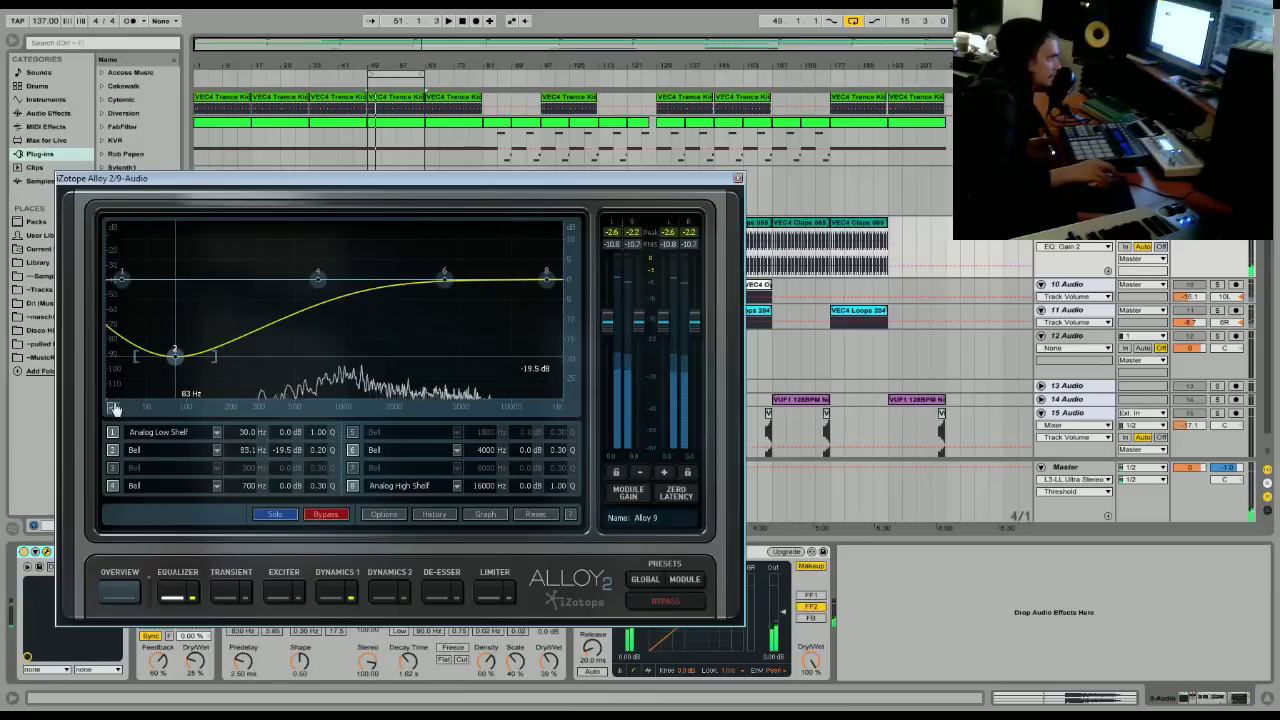
double_click(175, 355)
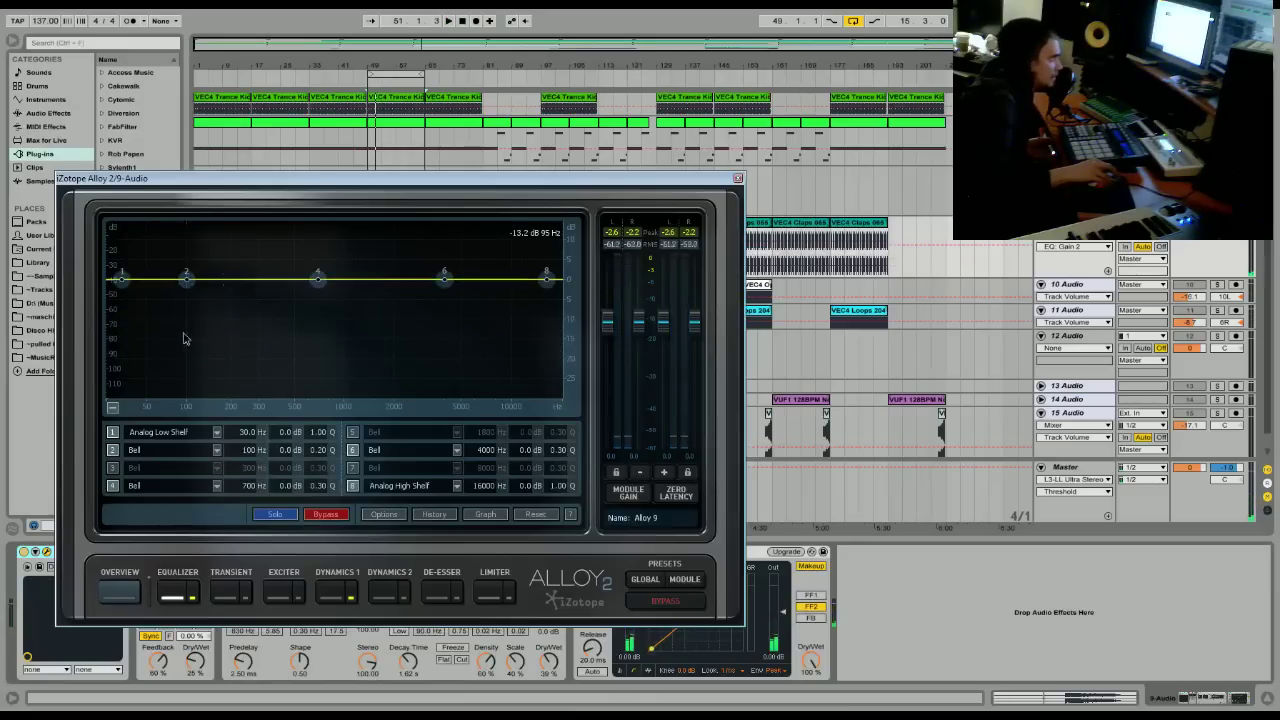
left_click_drag(122, 278, 183, 352)
key("space")
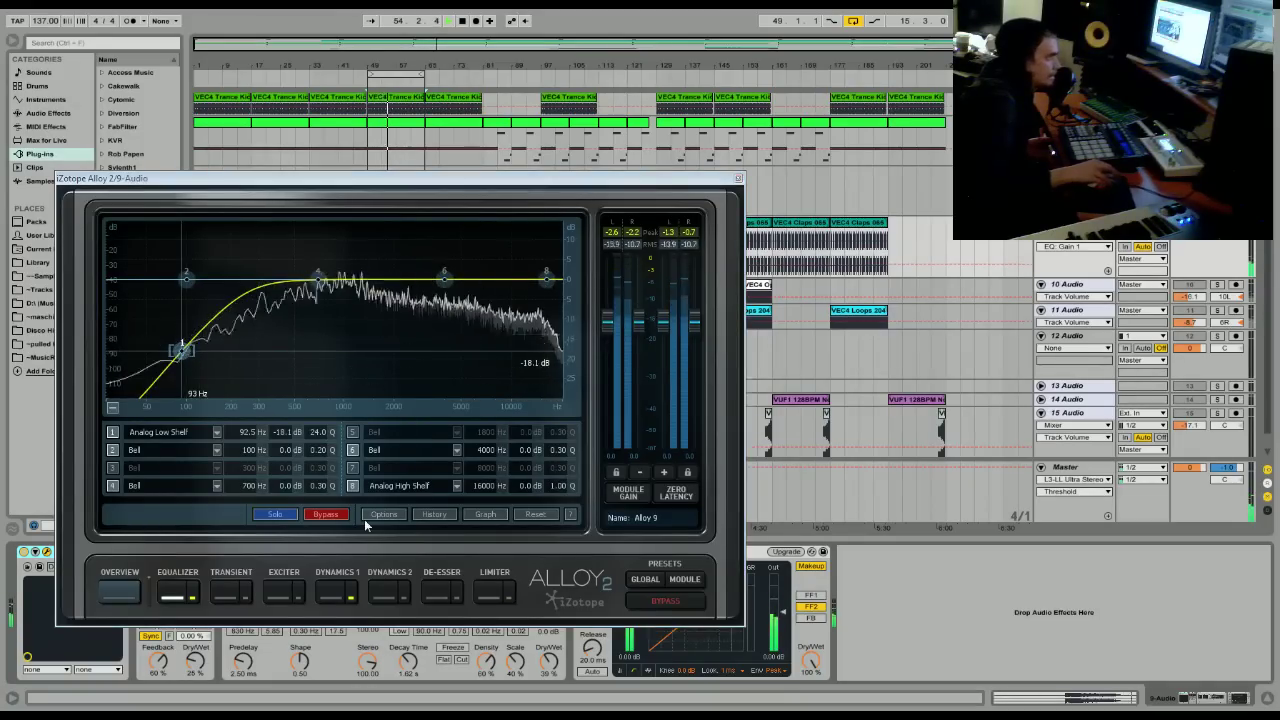
Enable the Transient module on the claps with attack 7.5 and sustain 0.0, and close the Alloy 2 window.
left_click(236, 596)
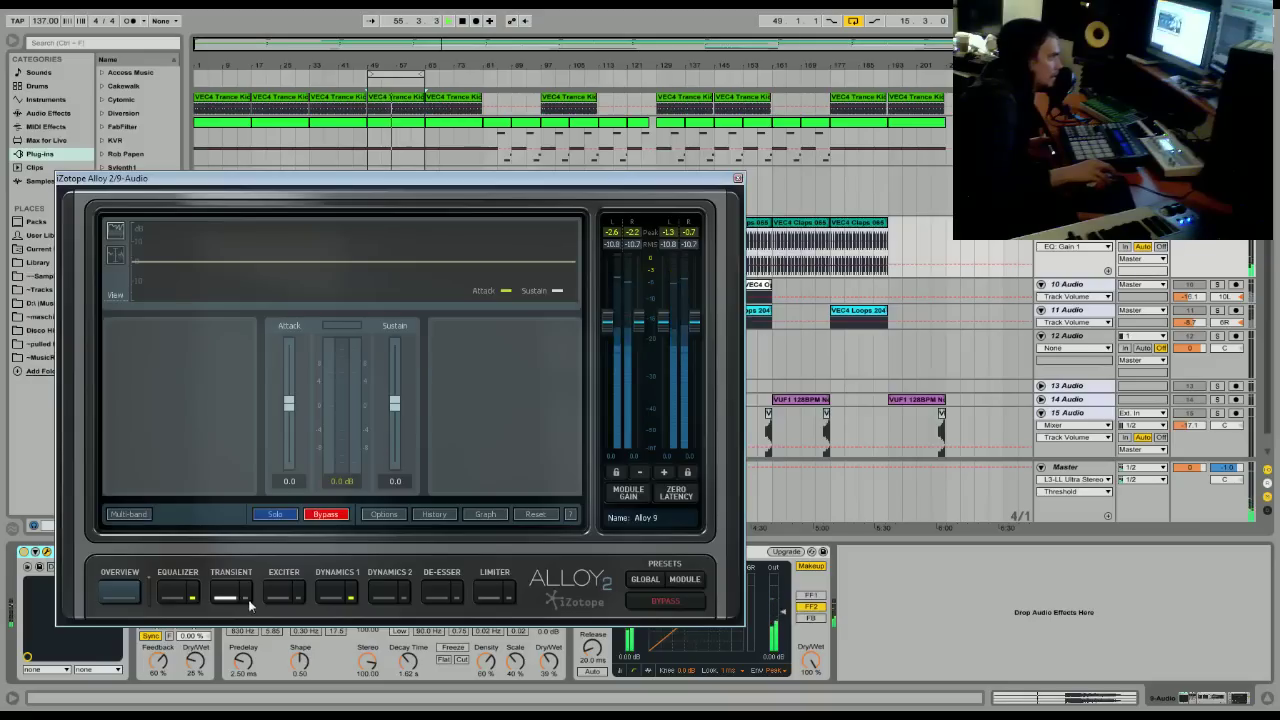
mouse_move(288, 404)
left_mouse_down()
mouse_move(292, 370)
mouse_move(289, 384)
left_mouse_up()
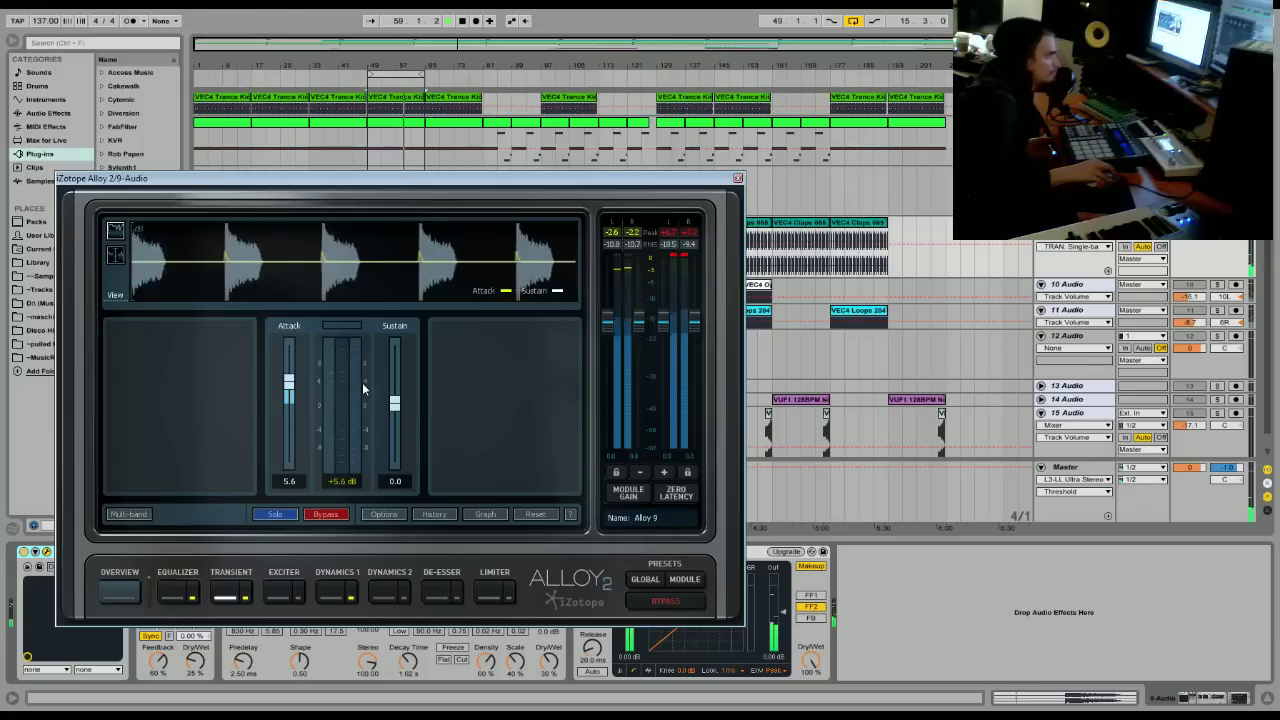
key("space")
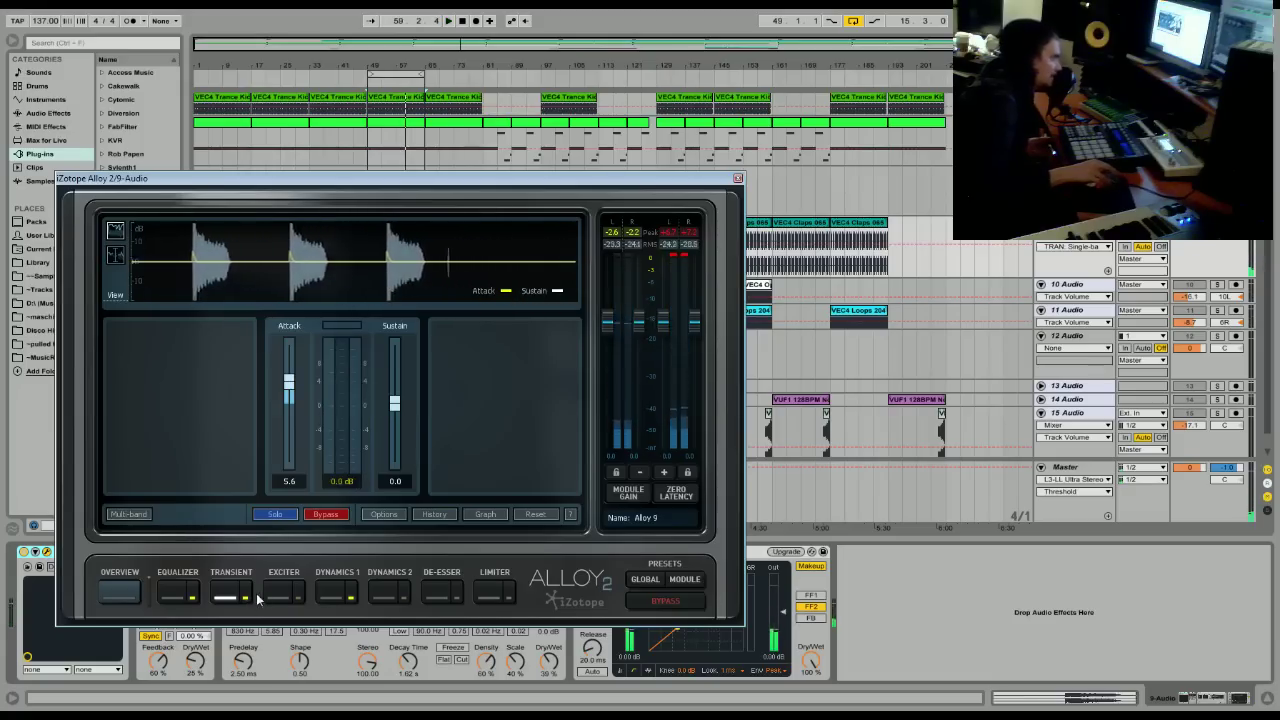
key("space")
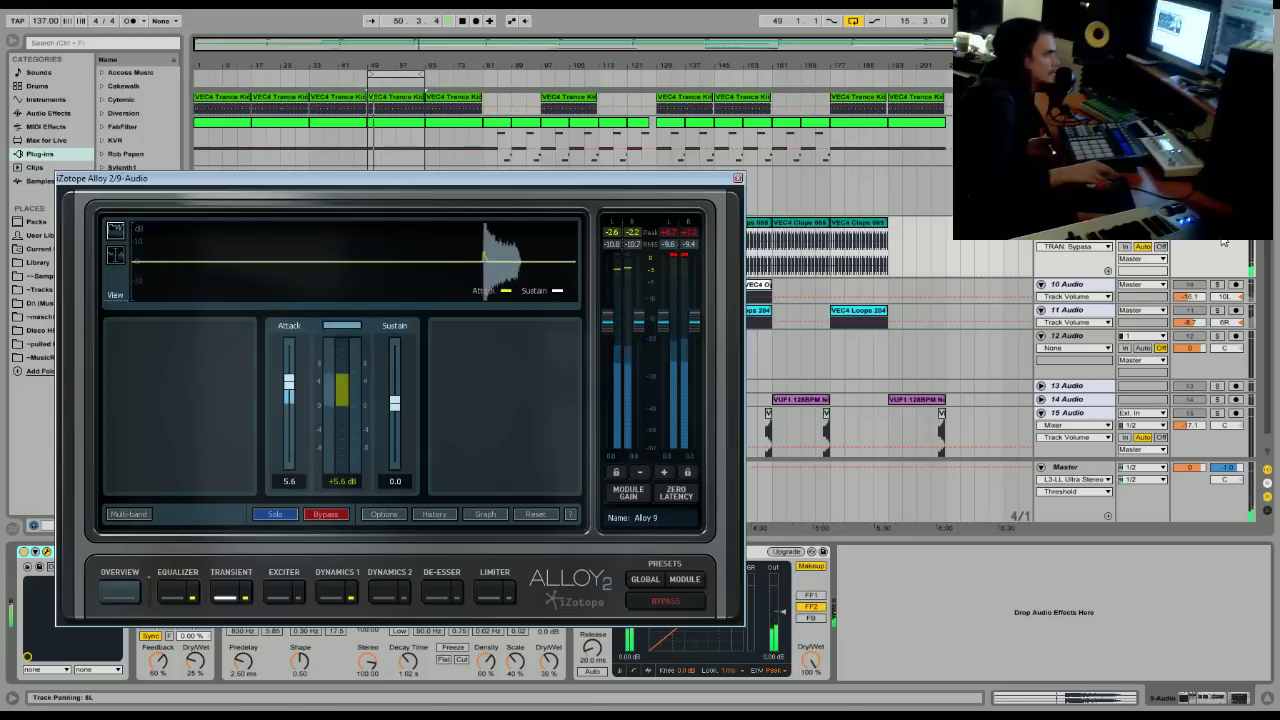
left_click_drag(395, 404, 395, 468)
left_click_drag(288, 390, 293, 383)
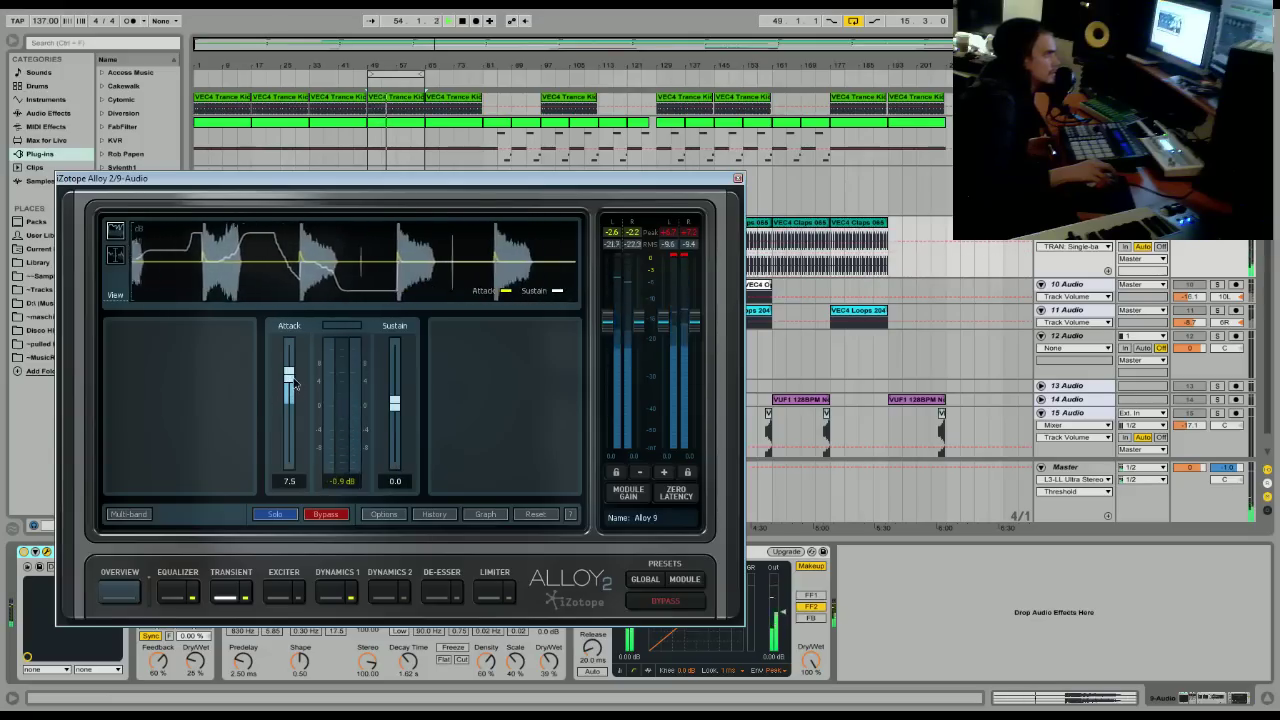
left_click(334, 591)
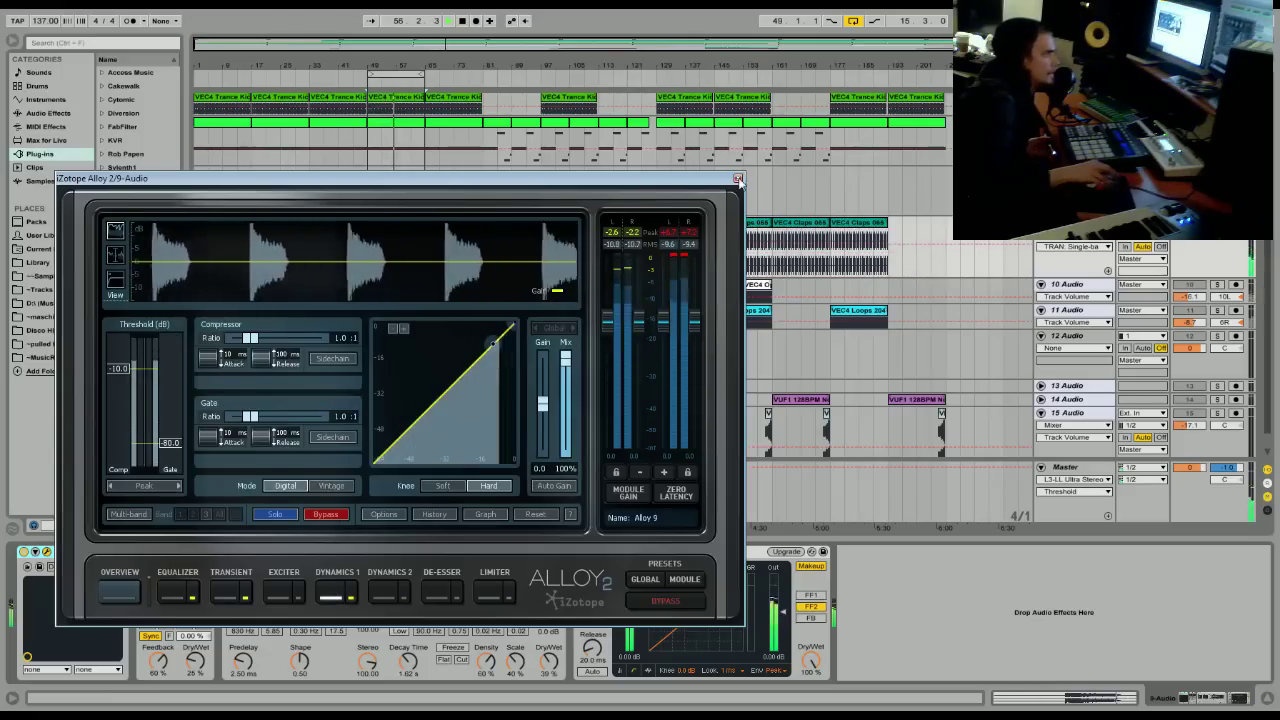
left_click(738, 178)
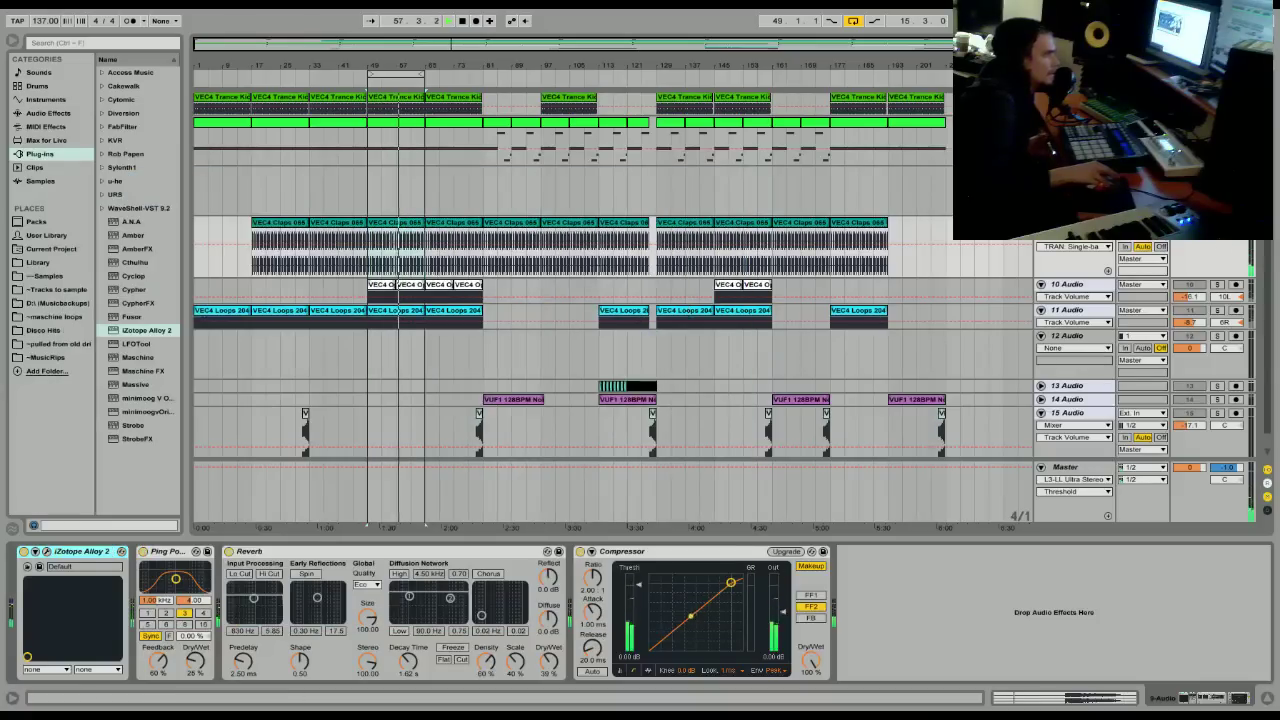
Solo the 10 Audio track and insert iZotope Alloy 2 on it.
scroll(1222, 305, "up", 3)
scroll(1222, 305, "down", 2)
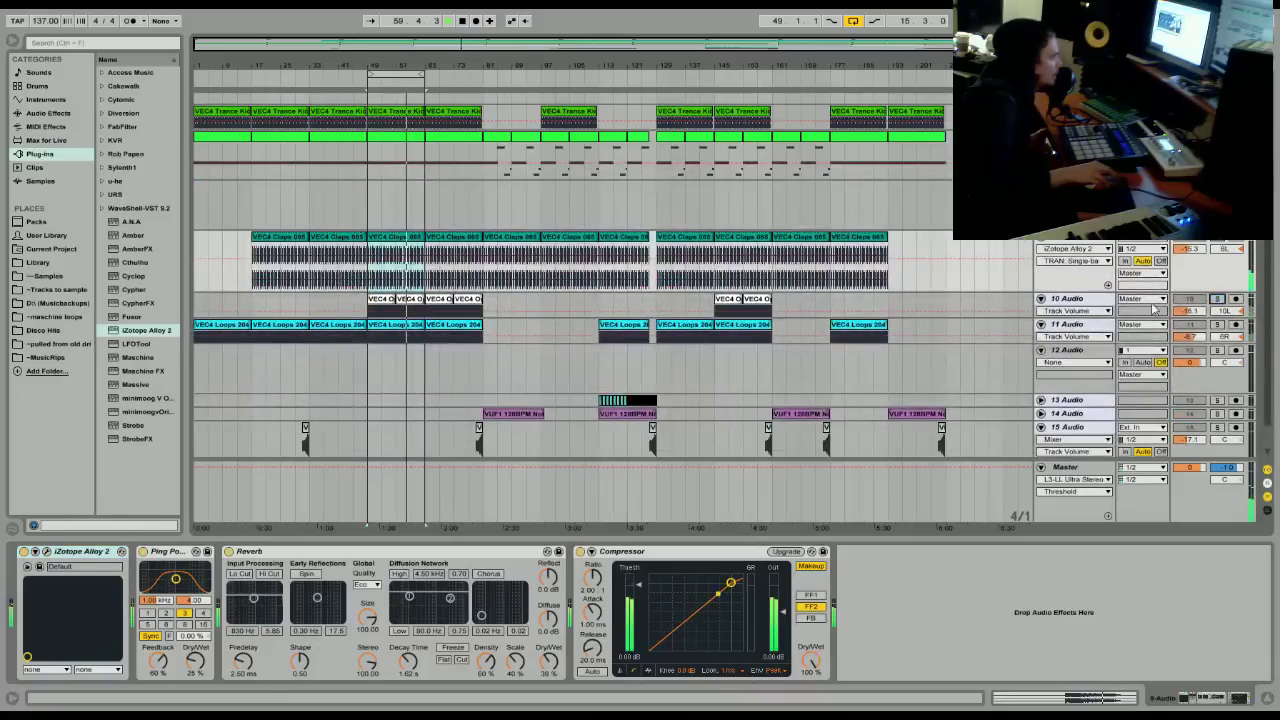
left_click(1065, 299)
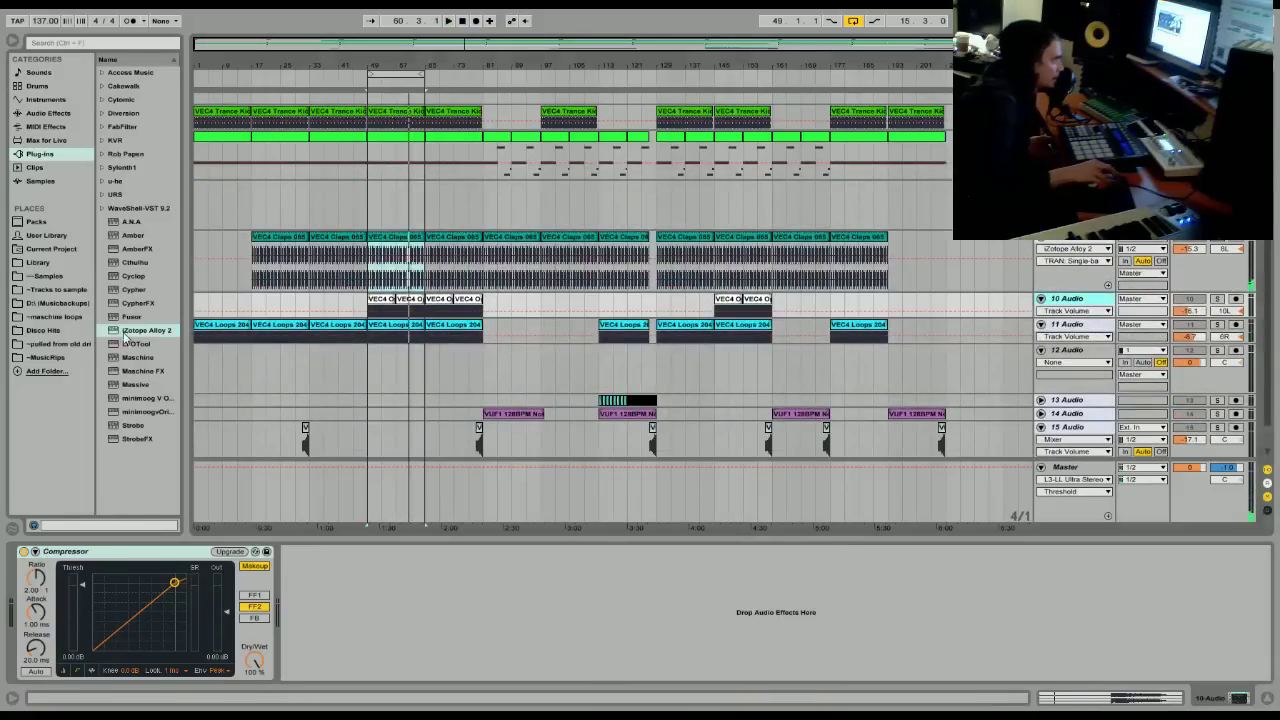
left_click_drag(125, 340, 92, 632)
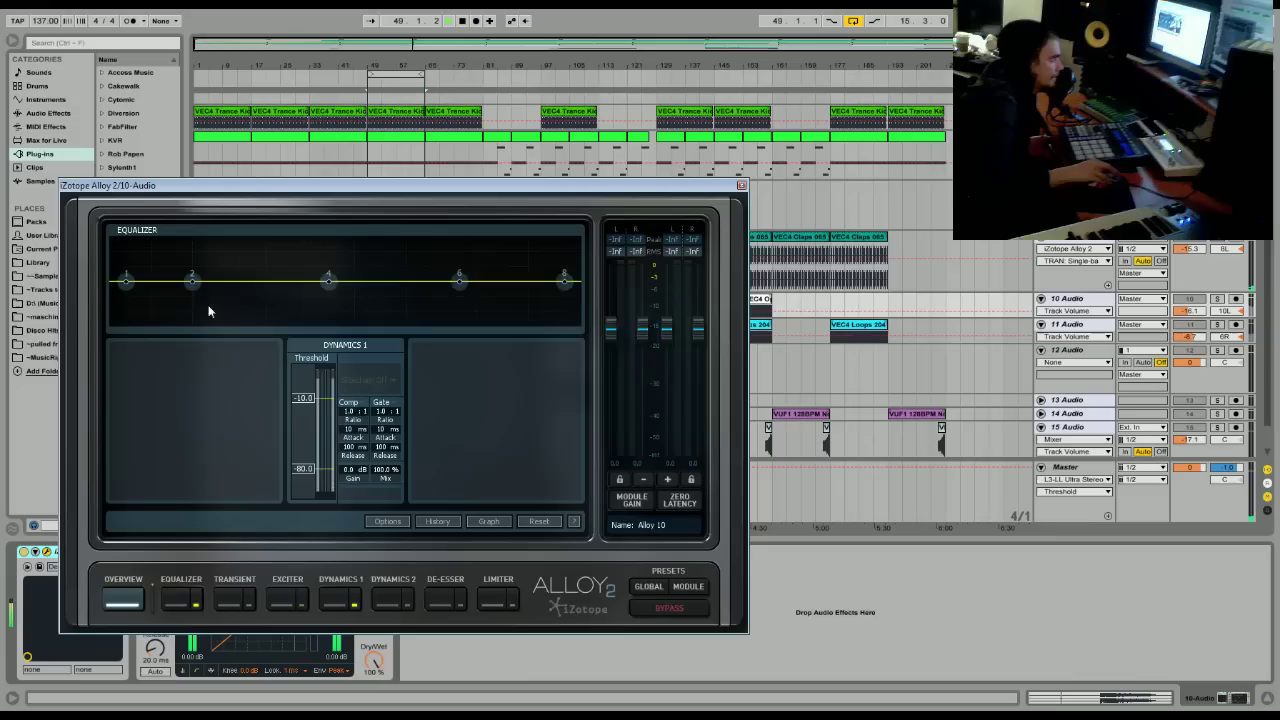
Lower the Analog Low Shelf on the 10 Audio track's Alloy 2 equalizer and set the Transient attack to 3.4.
left_click(181, 604)
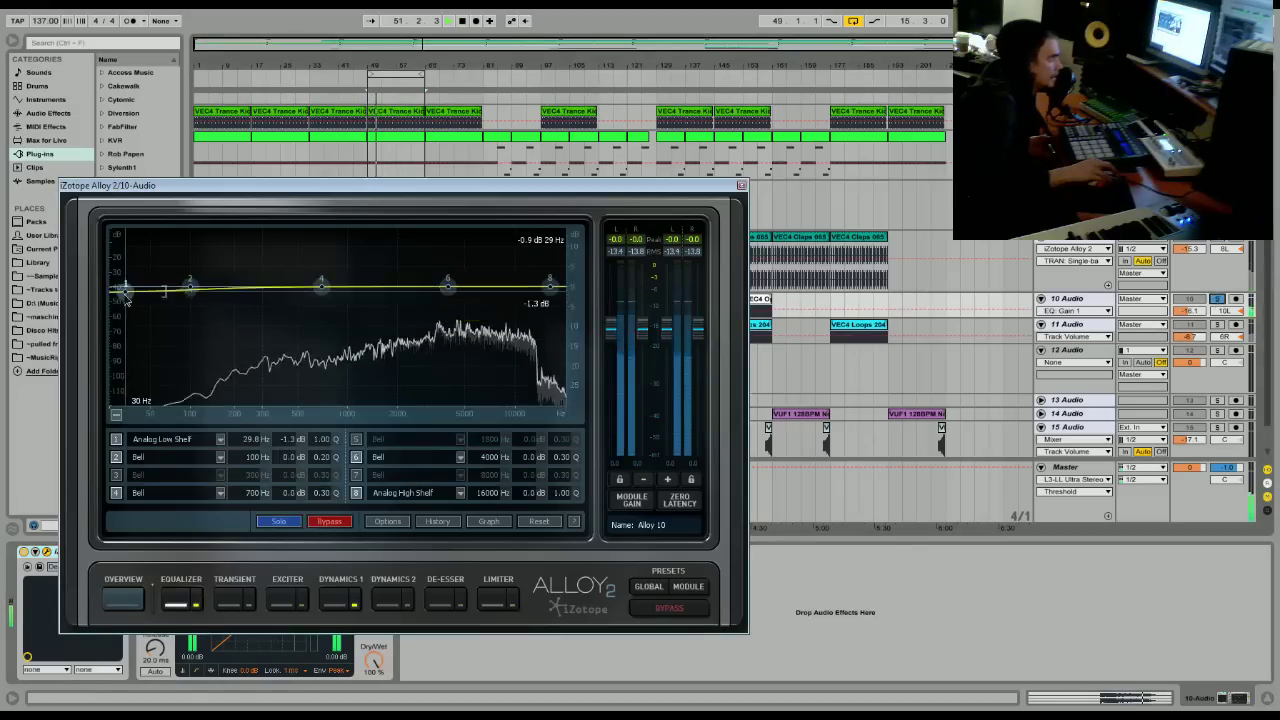
left_click_drag(123, 287, 386, 373)
left_click(232, 600)
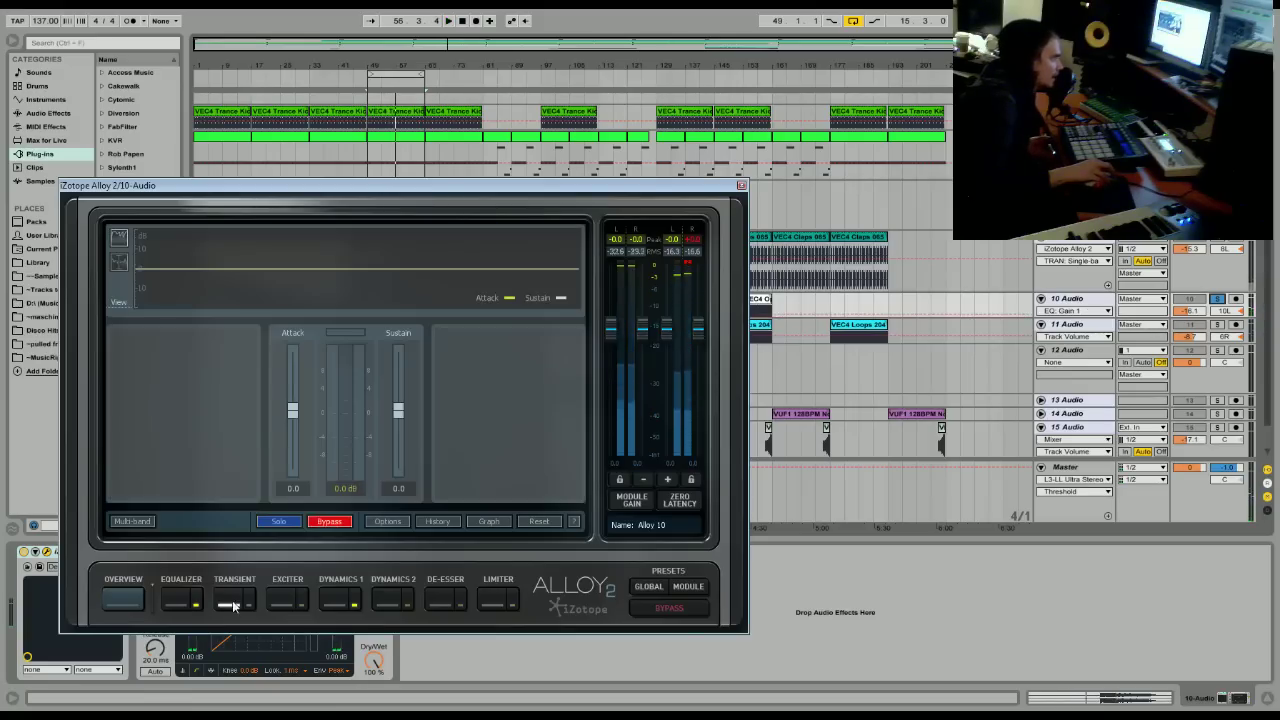
key("space")
mouse_move(295, 412)
left_mouse_down()
mouse_move(300, 388)
mouse_move(300, 401)
left_mouse_up()
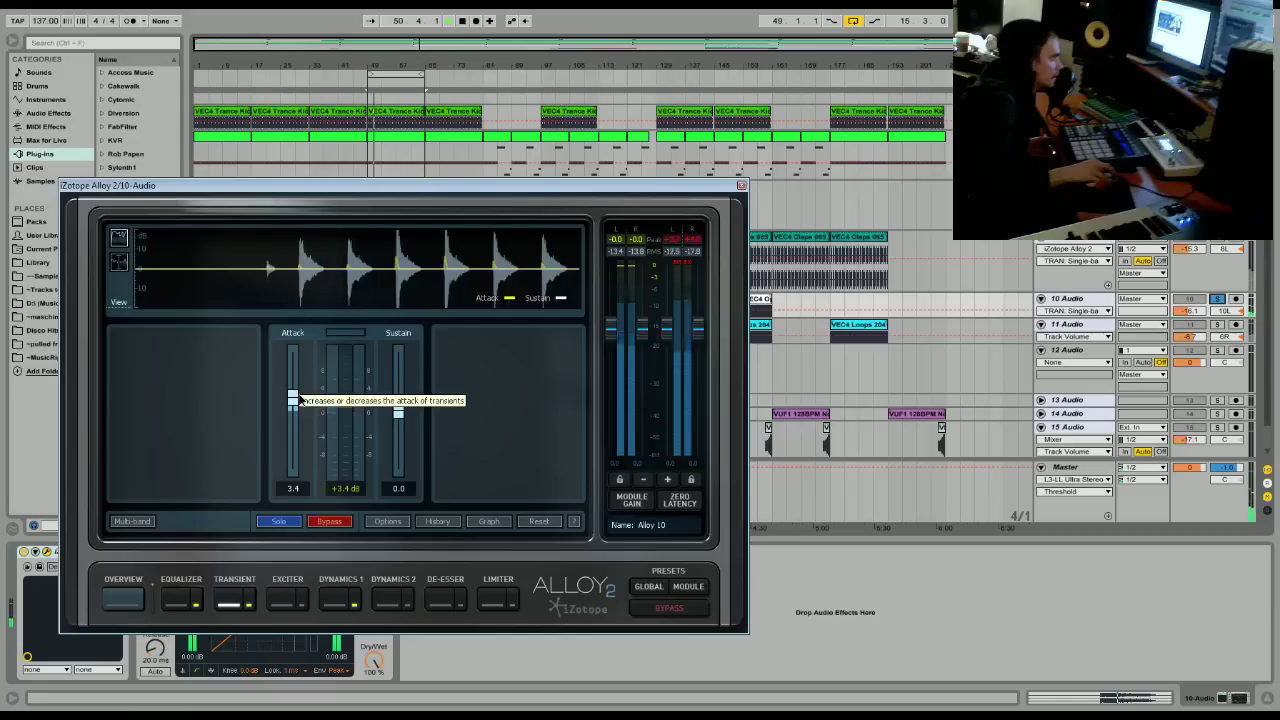
key("space")
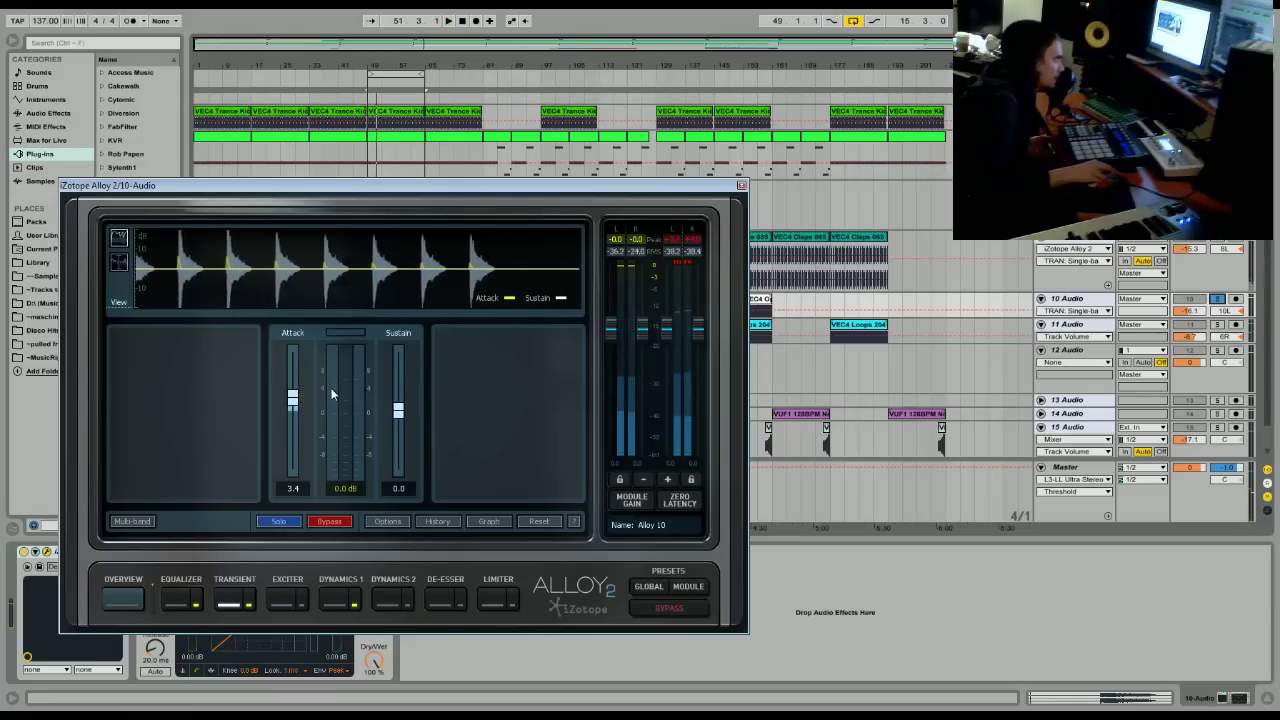
key("space")
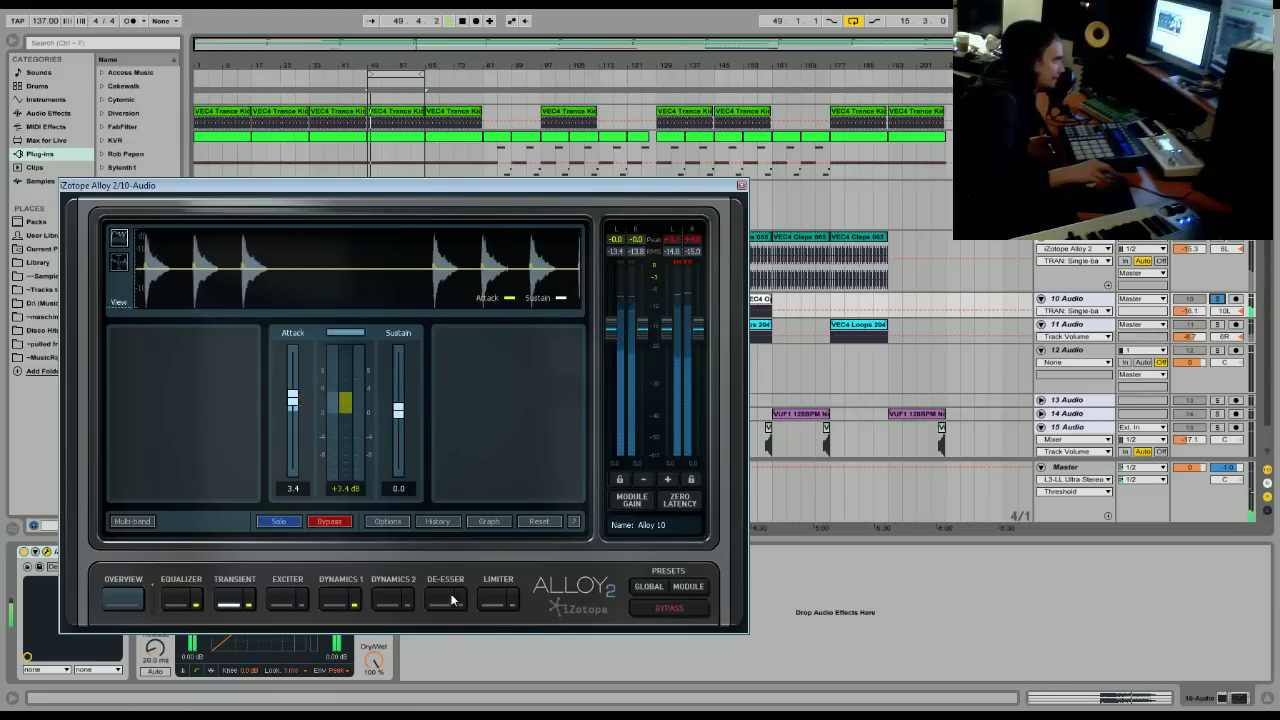
Solo the 11 Audio loops track and insert iZotope Alloy 2 ahead of its compressors.
left_click(1095, 330)
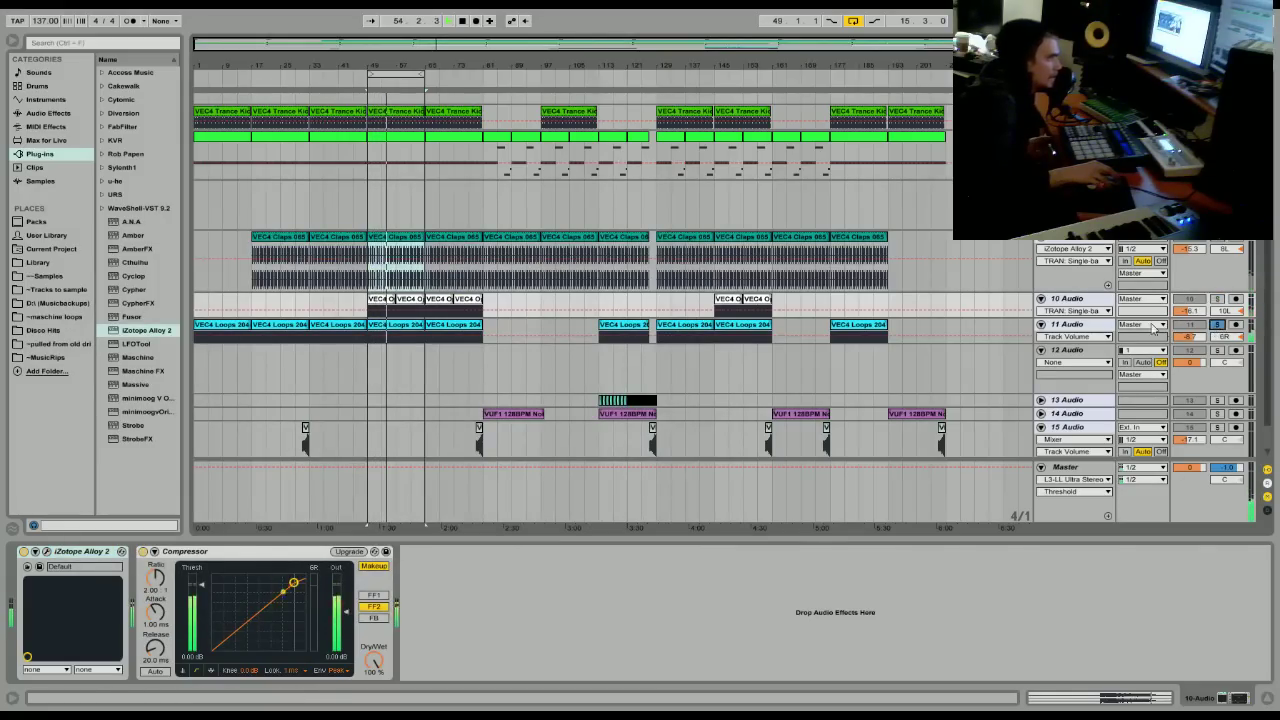
left_click(1099, 329)
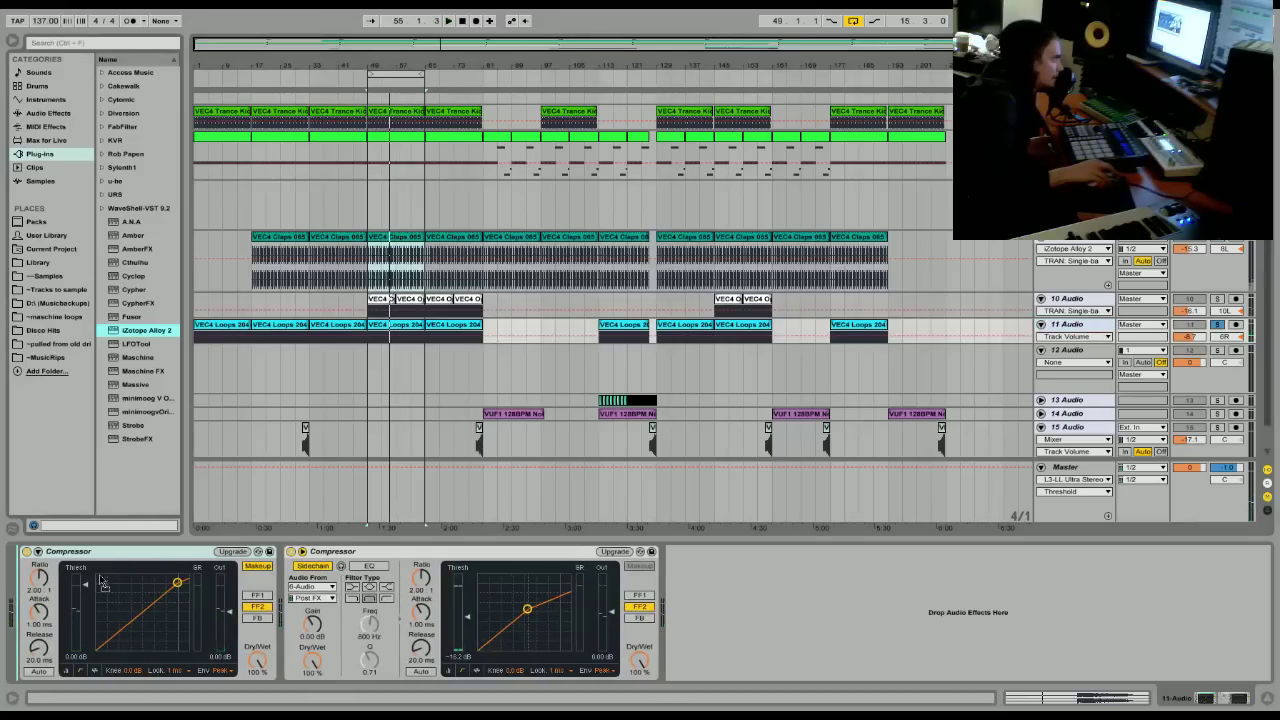
left_click_drag(99, 574, 99, 574)
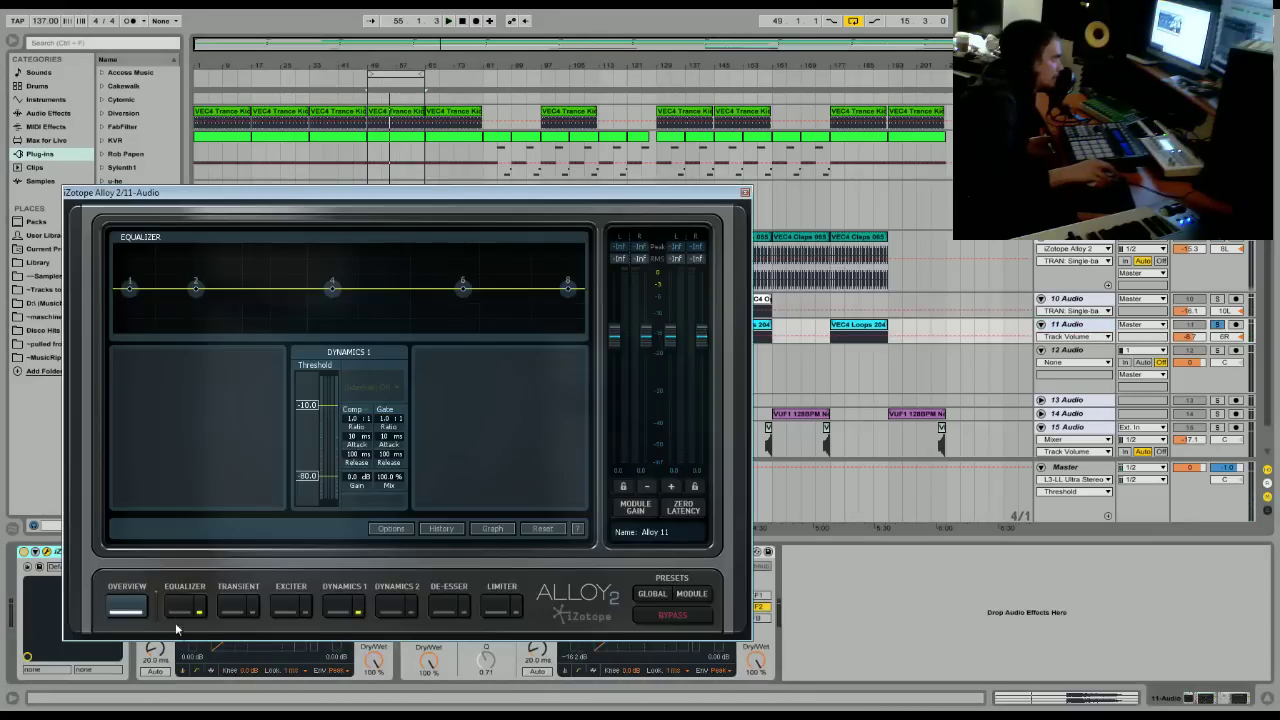
Set band 1 of the 11 Audio equalizer, the Analog Low Shelf, to 202 Hz, -17.9 dB and Q 24.0.
left_click(180, 608)
left_click_drag(133, 299, 240, 368)
scroll(195, 373, "up", 5)
key("space")
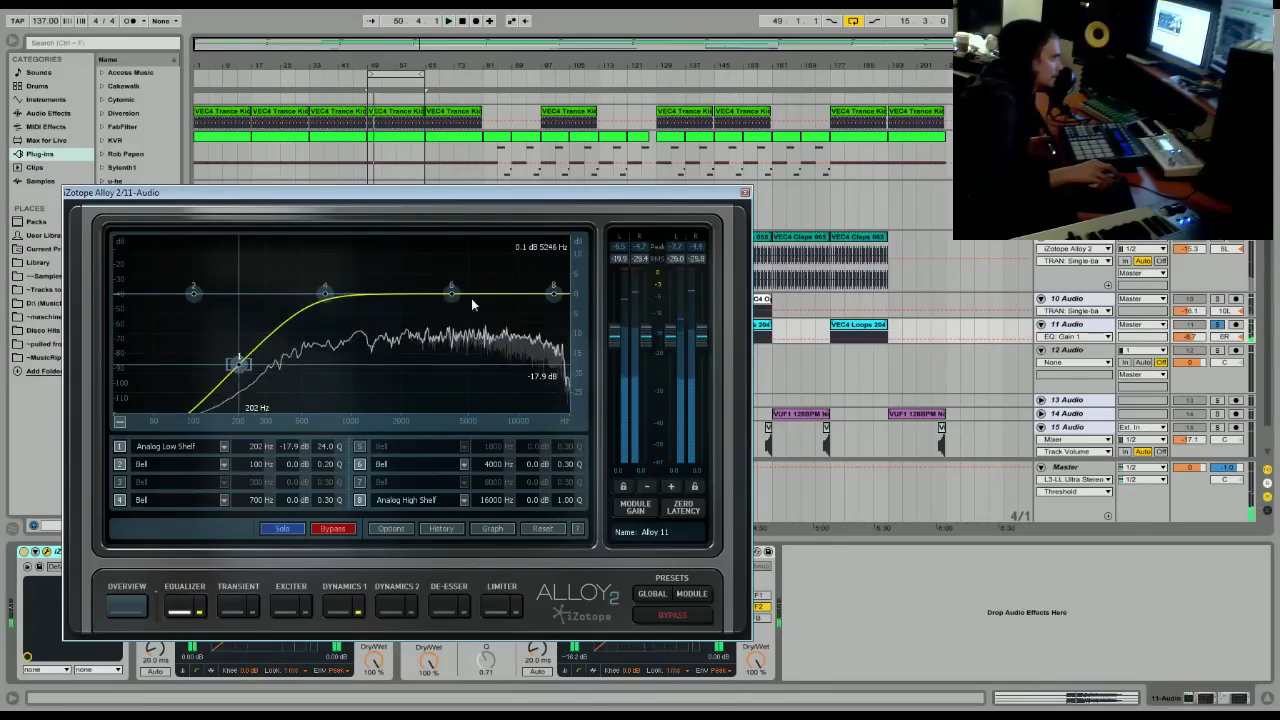
Set the loops' band 6 Bell to 1993 Hz, -4.0 dB, Q 0.56, and band 8 Analog High Shelf to 15457 Hz, -0.9 dB, Q 24.0.
left_click_drag(451, 289, 450, 318)
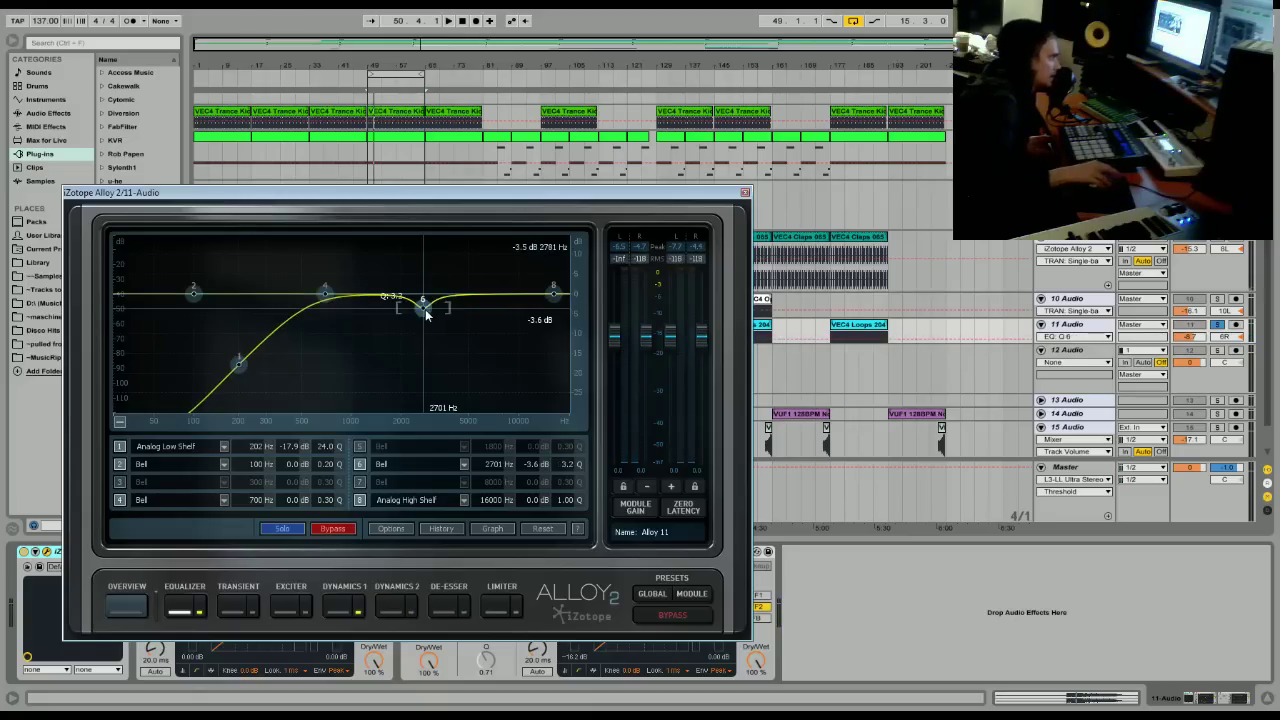
key("space")
left_click_drag(428, 314, 397, 330)
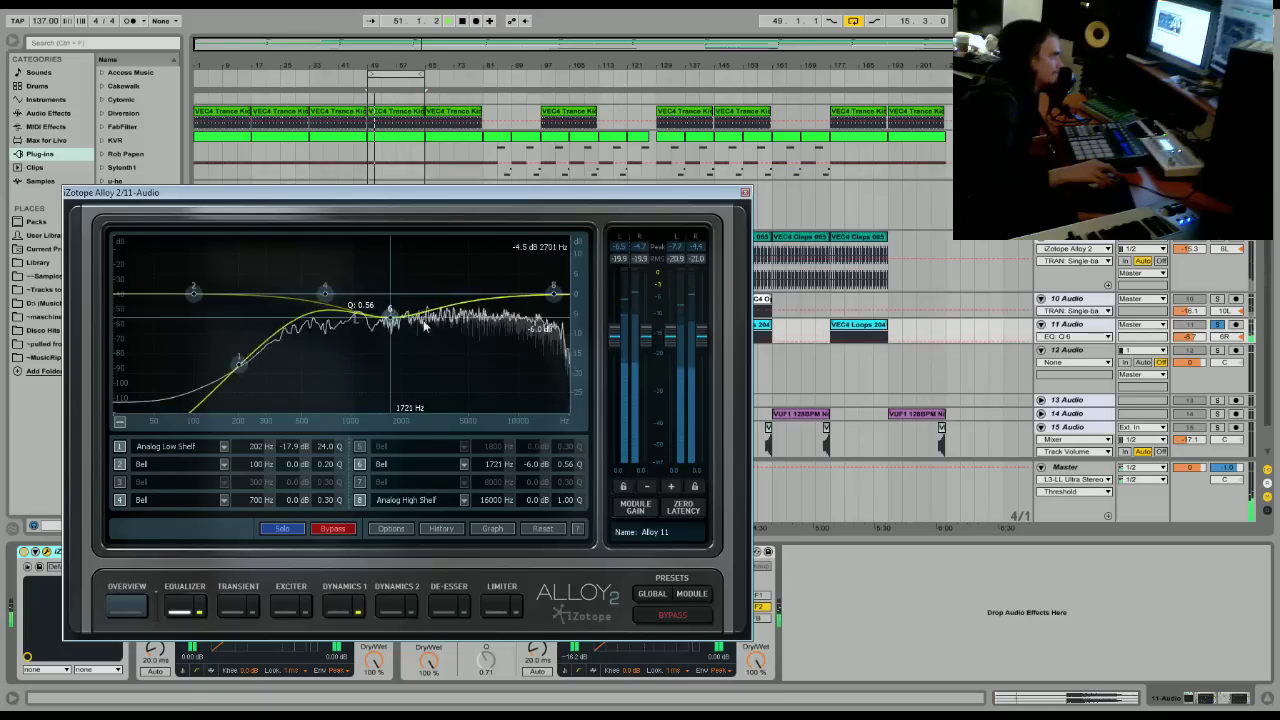
left_click_drag(558, 297, 531, 269)
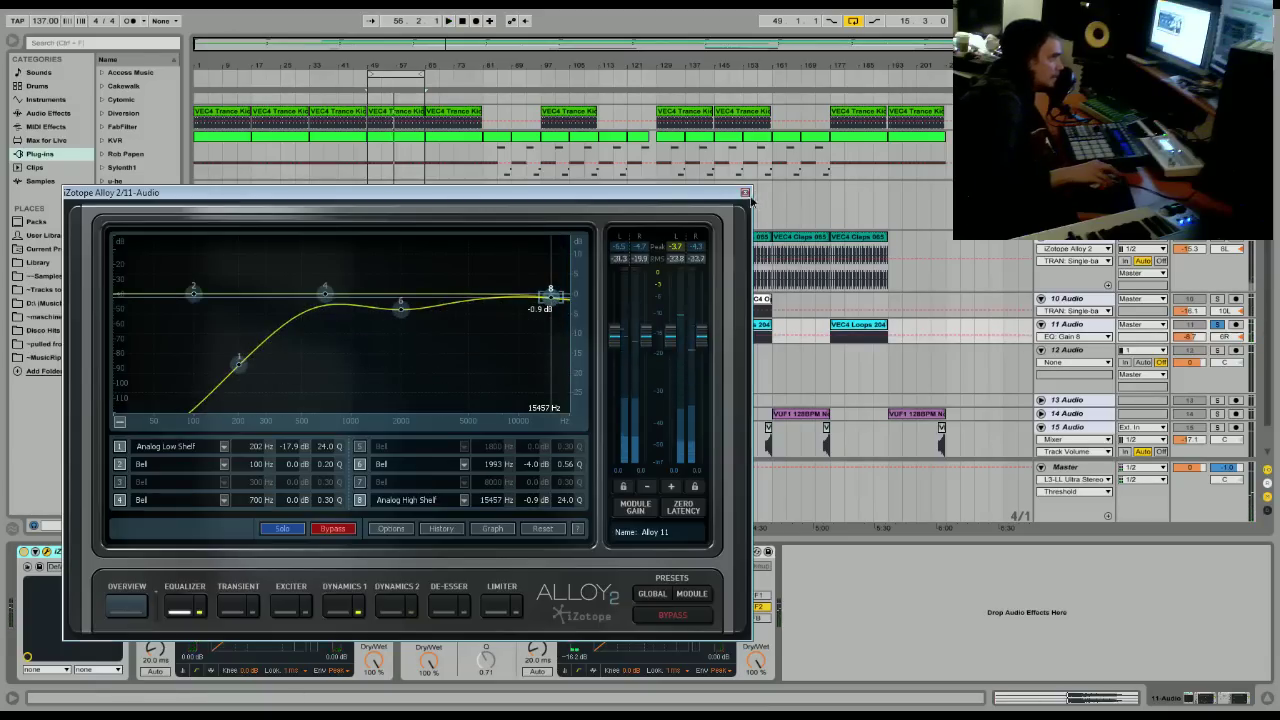
Close the 11 Audio plug-in window, play the soloed tracks together, and open Alloy 2 on the 6 Audio kick track.
key("ctrl+alt+p")
key("space")
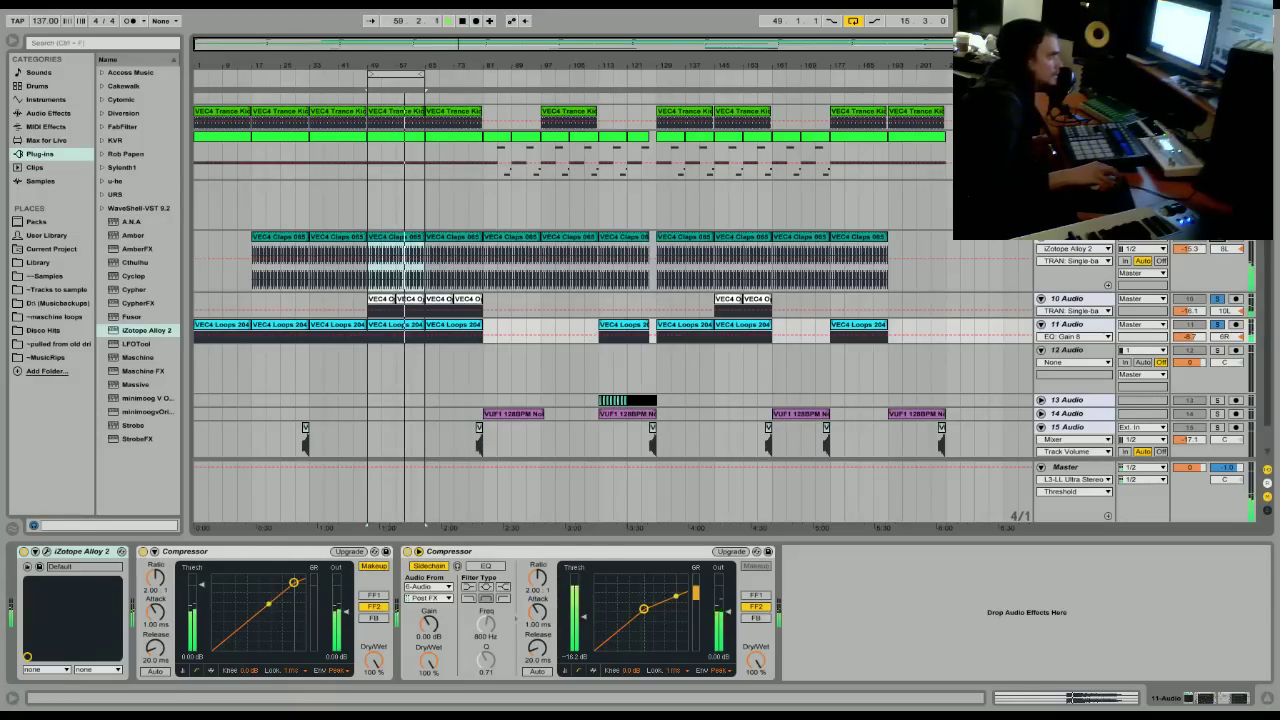
scroll(620, 300, "up", 3)
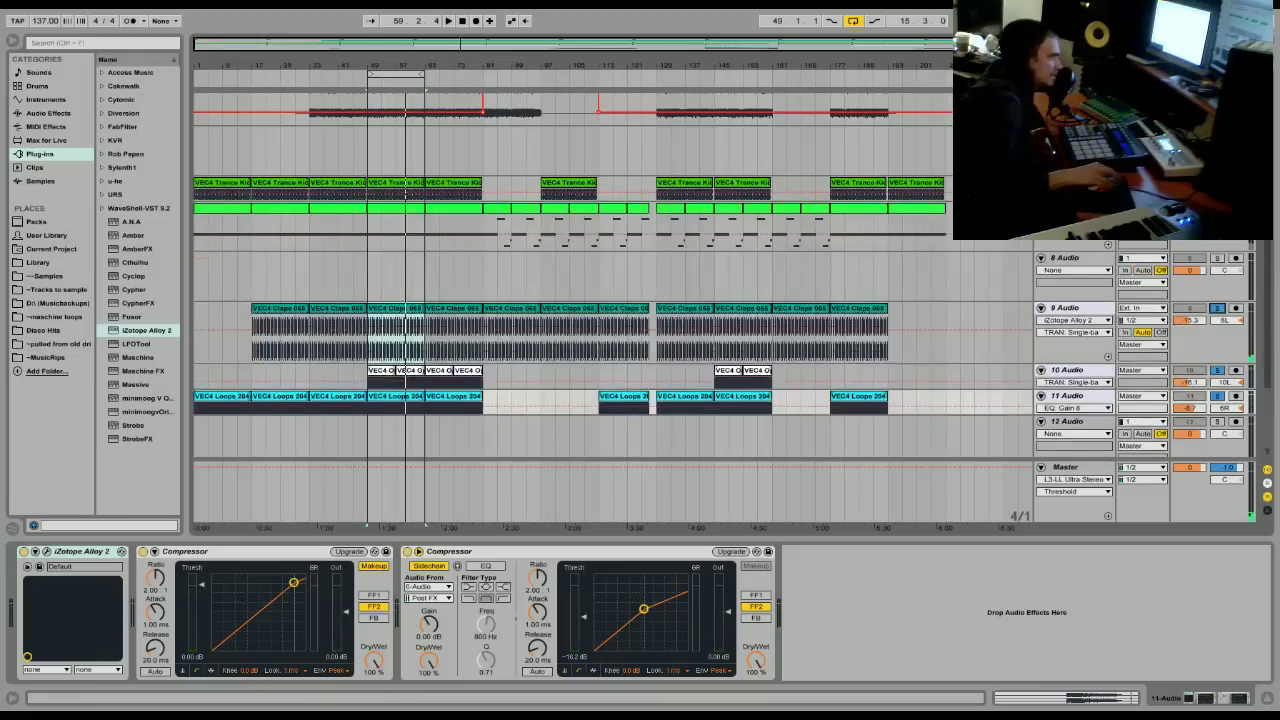
left_click(373, 183)
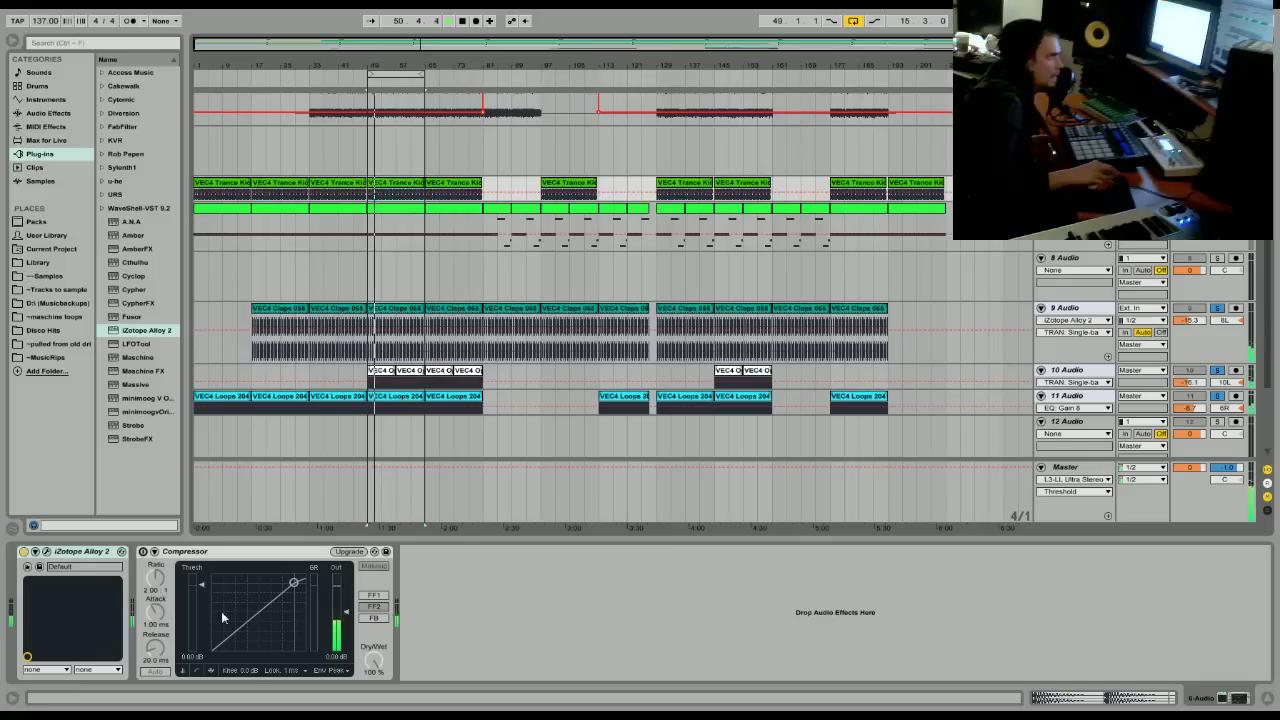
left_click(47, 552)
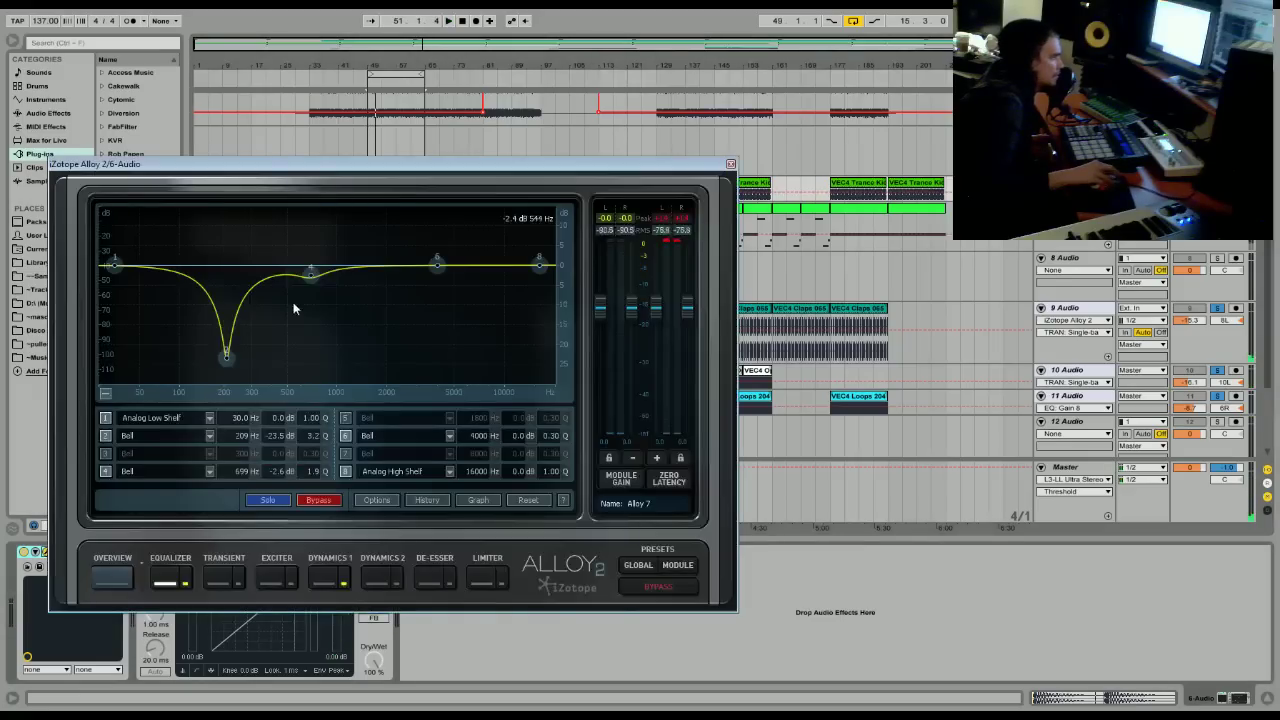
key("space")
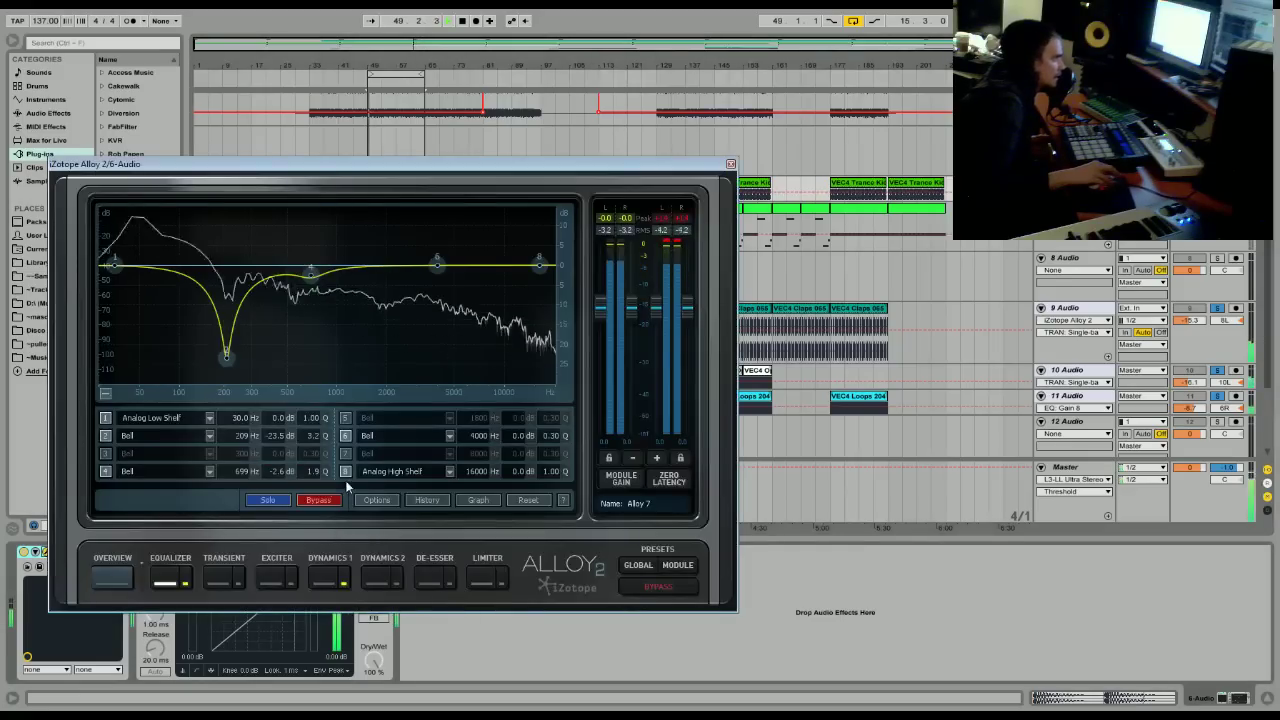
Raise the kick's Dynamics 1 compressor ratio to 1.6:1 and ease it back slightly during playback.
left_click(320, 580)
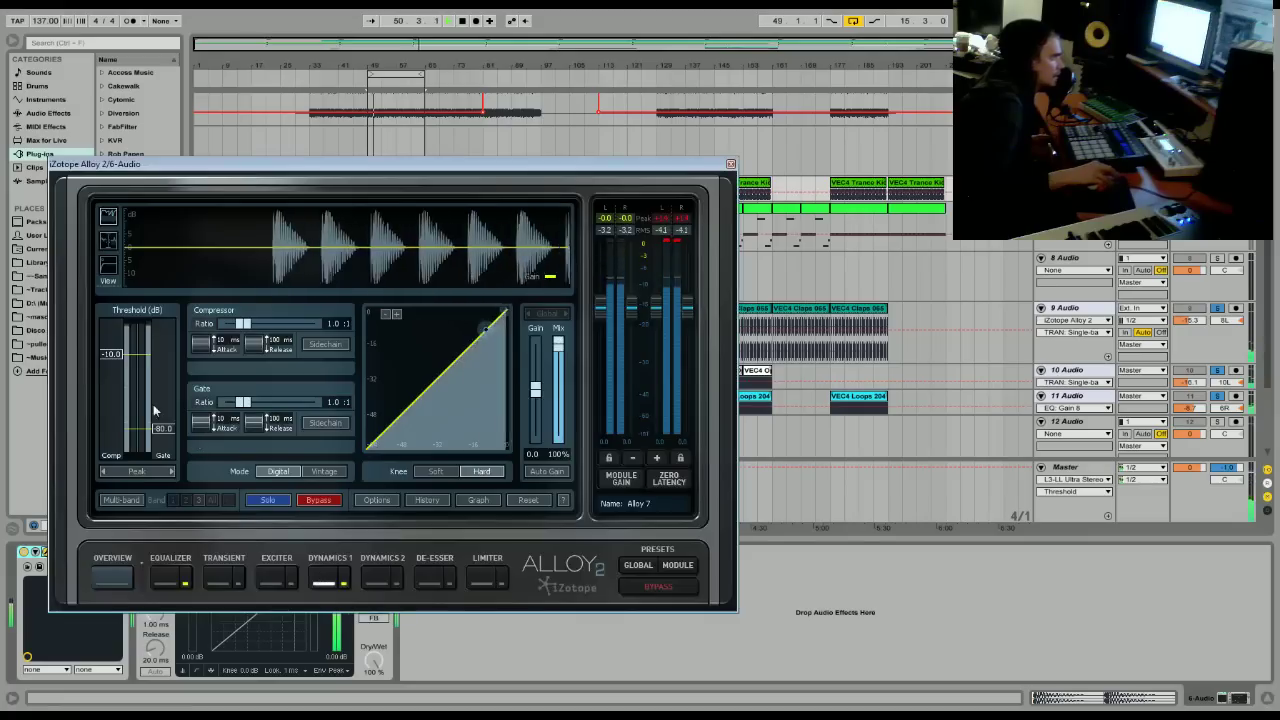
mouse_move(243, 326)
left_mouse_down()
mouse_move(258, 340)
mouse_move(250, 331)
left_mouse_up()
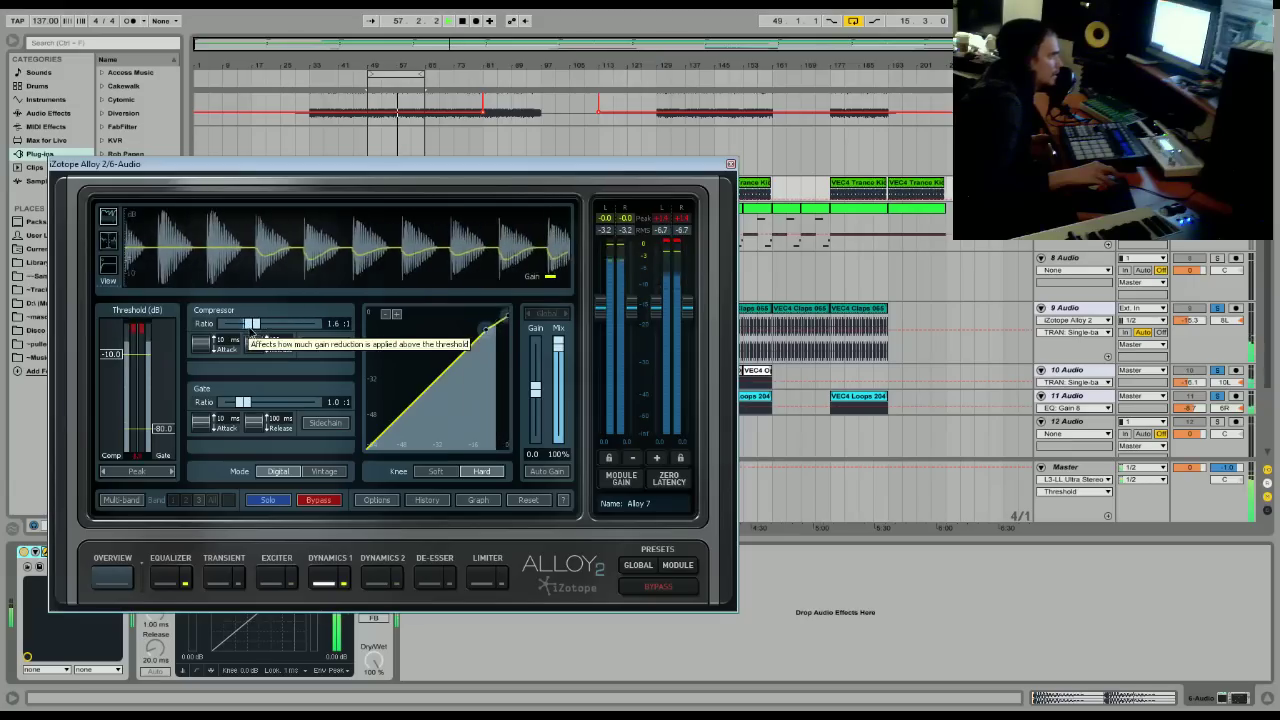
left_click_drag(252, 327, 249, 329)
Set the kick equalizer's band 4 Bell to 487 Hz and -4.0 dB, and band 6 Bell to 3621 Hz and -0.4 dB.
left_click(170, 577)
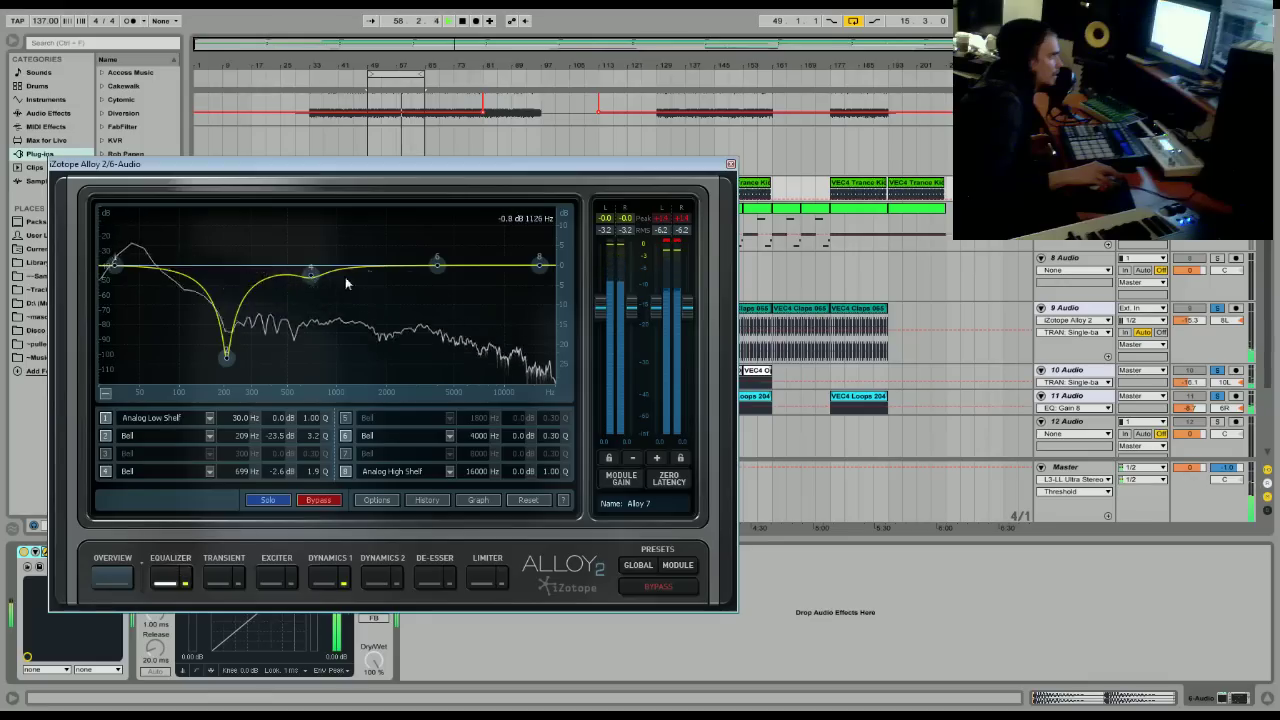
mouse_move(304, 289)
left_mouse_down()
mouse_move(271, 293)
mouse_move(295, 286)
left_mouse_up()
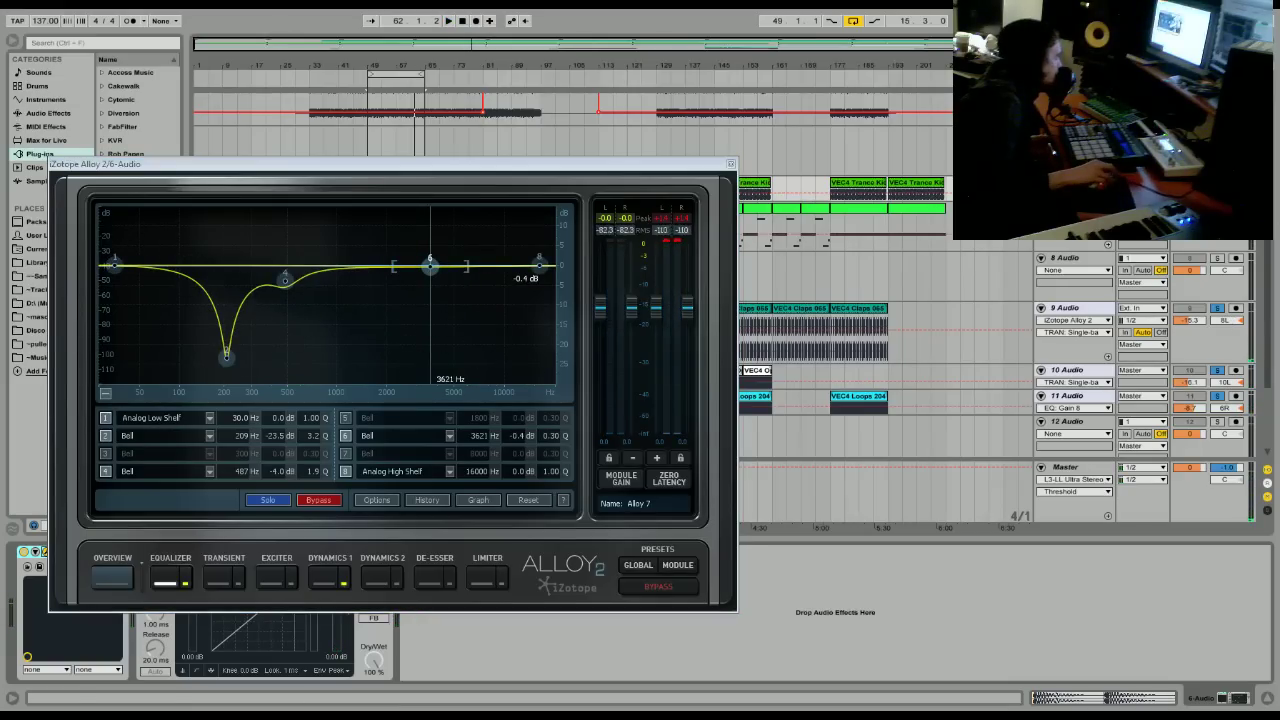
Lower the 9 Audio claps track's volume to -17.8 dB while listening to playback.
left_click(1208, 345)
key("space")
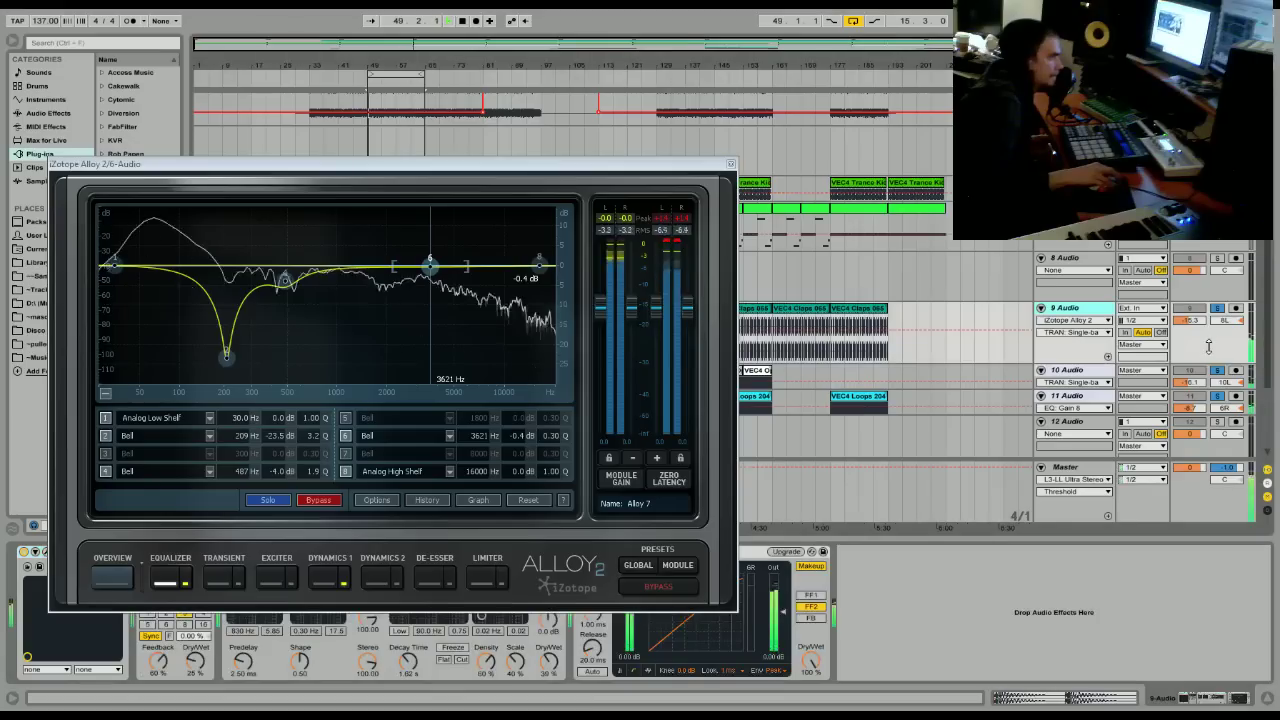
left_click(1190, 319)
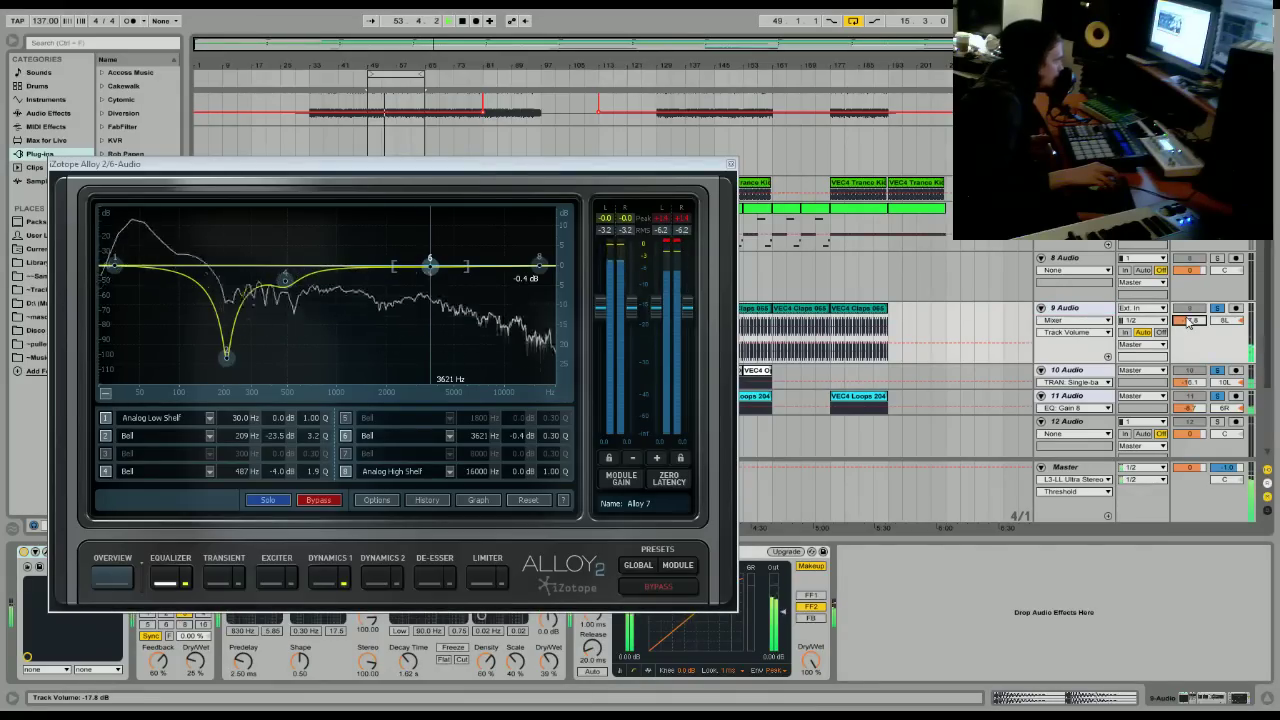
key("space")
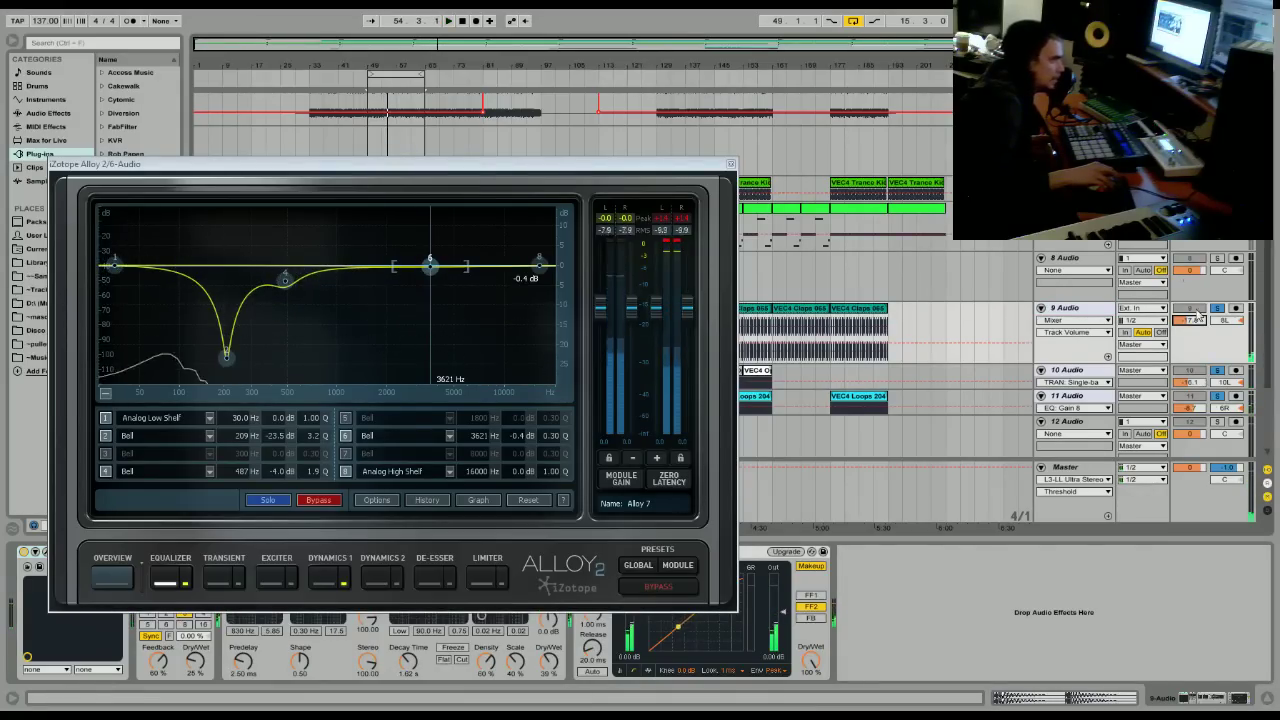
Select the 7 Sylenth1 track, compare the kick with Alloy 2 bypassed and active during playback, and close the plug-in window.
left_click(1070, 209)
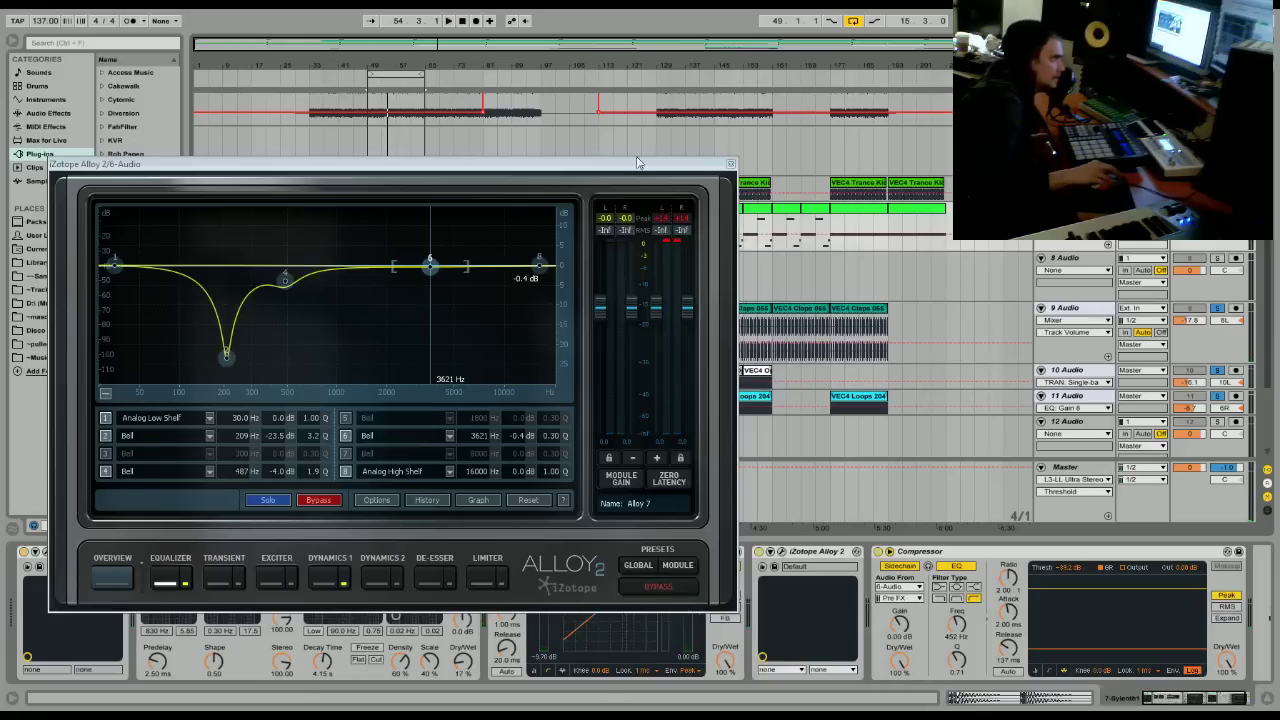
key("space")
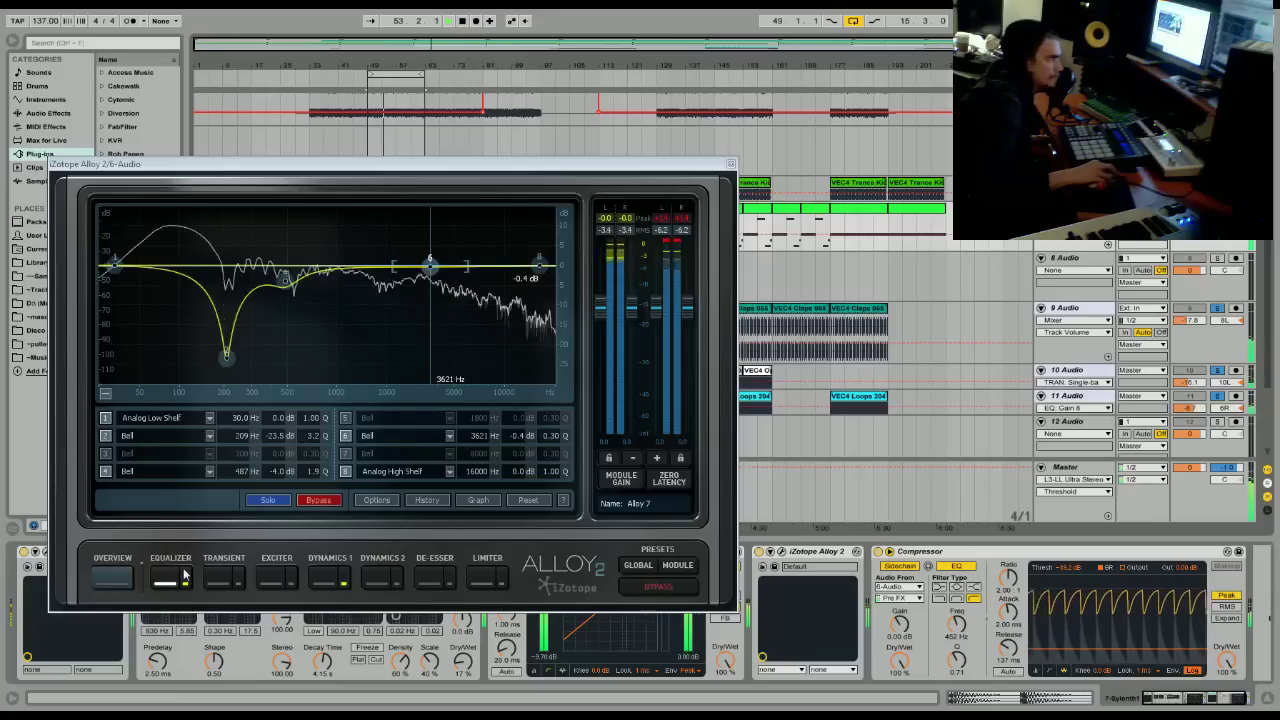
left_click(659, 588)
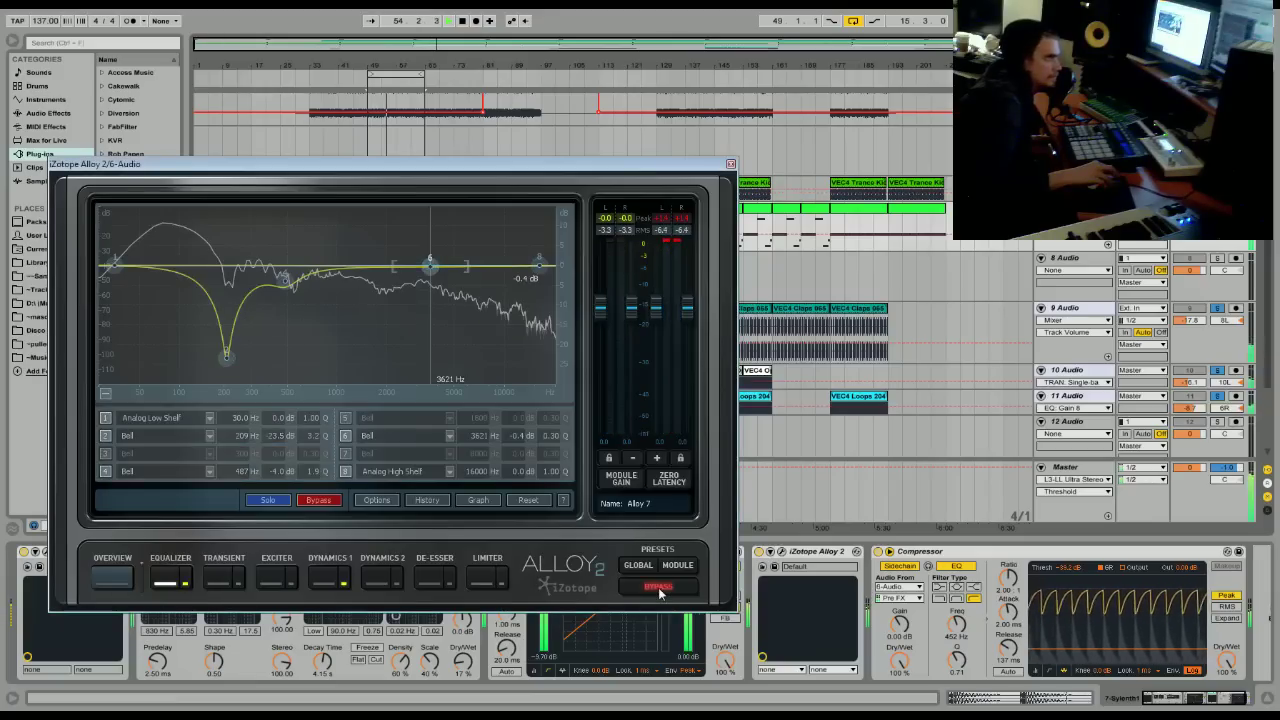
left_click(659, 588)
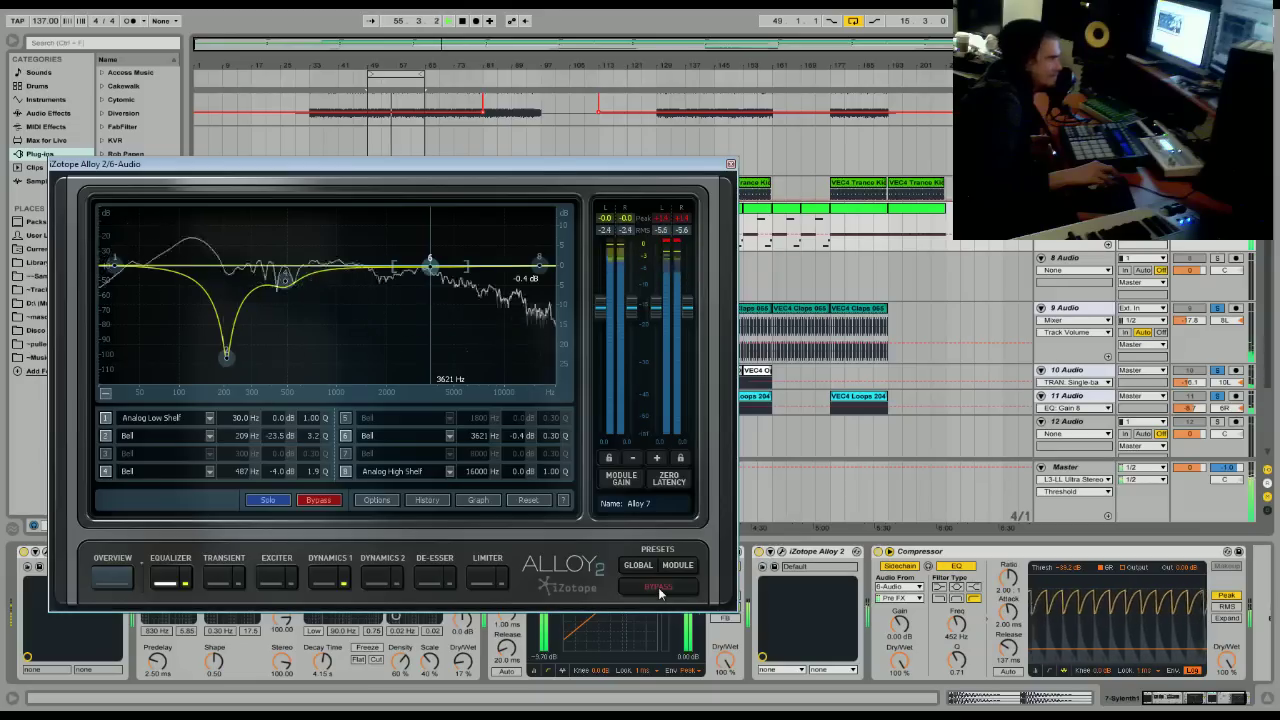
key("space")
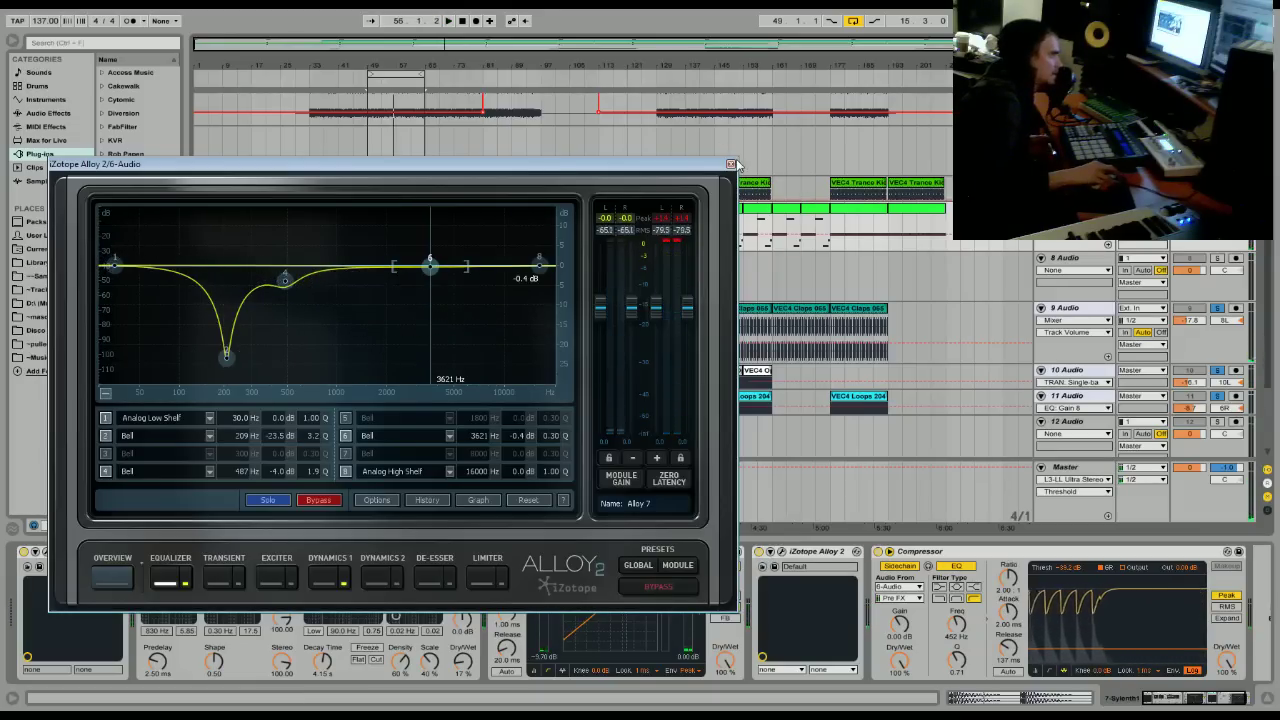
key("space")
left_click(648, 587)
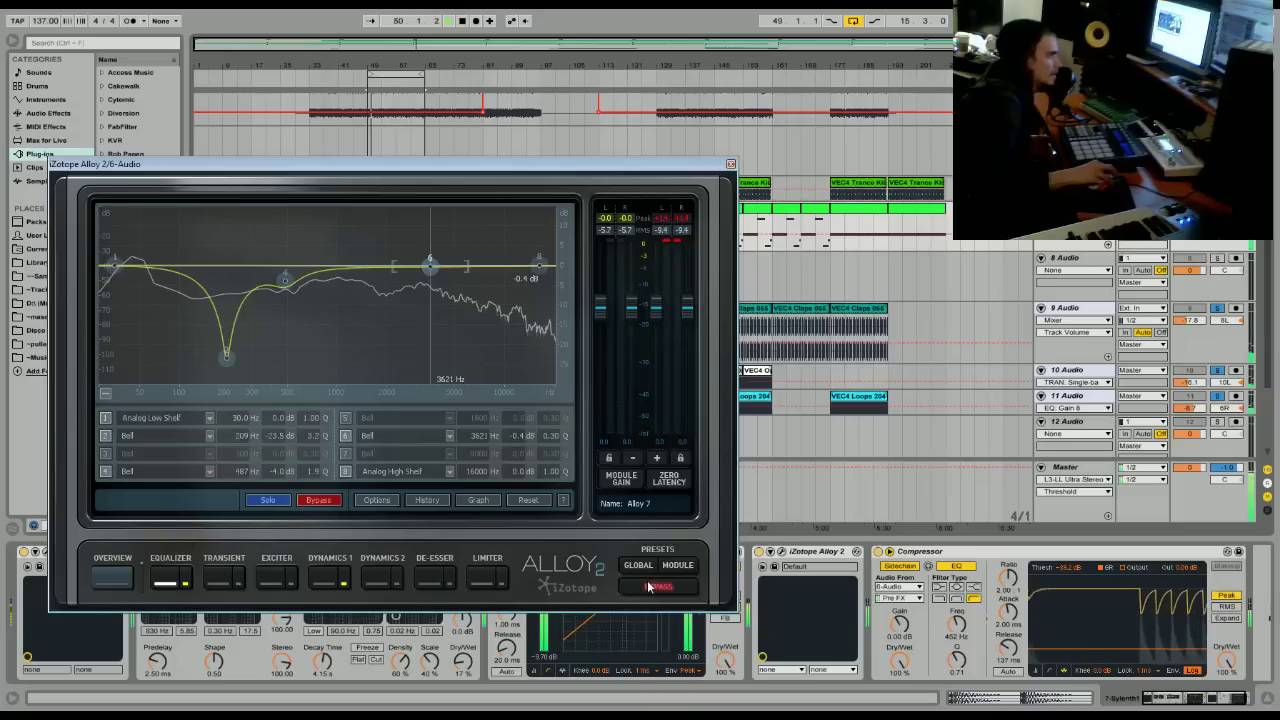
left_click(730, 163)
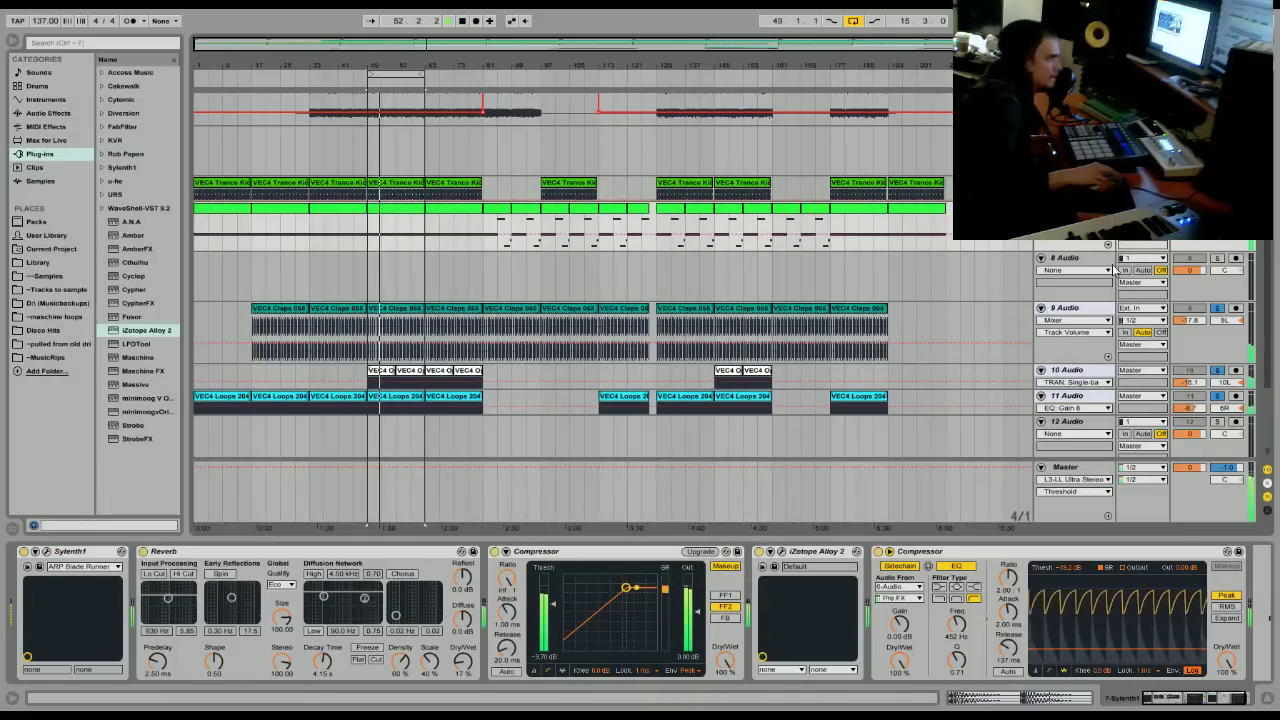
Select the 2 VIRUS track and audition the arrangement from bar 49.
left_click(964, 312)
scroll(961, 314, "down", 3)
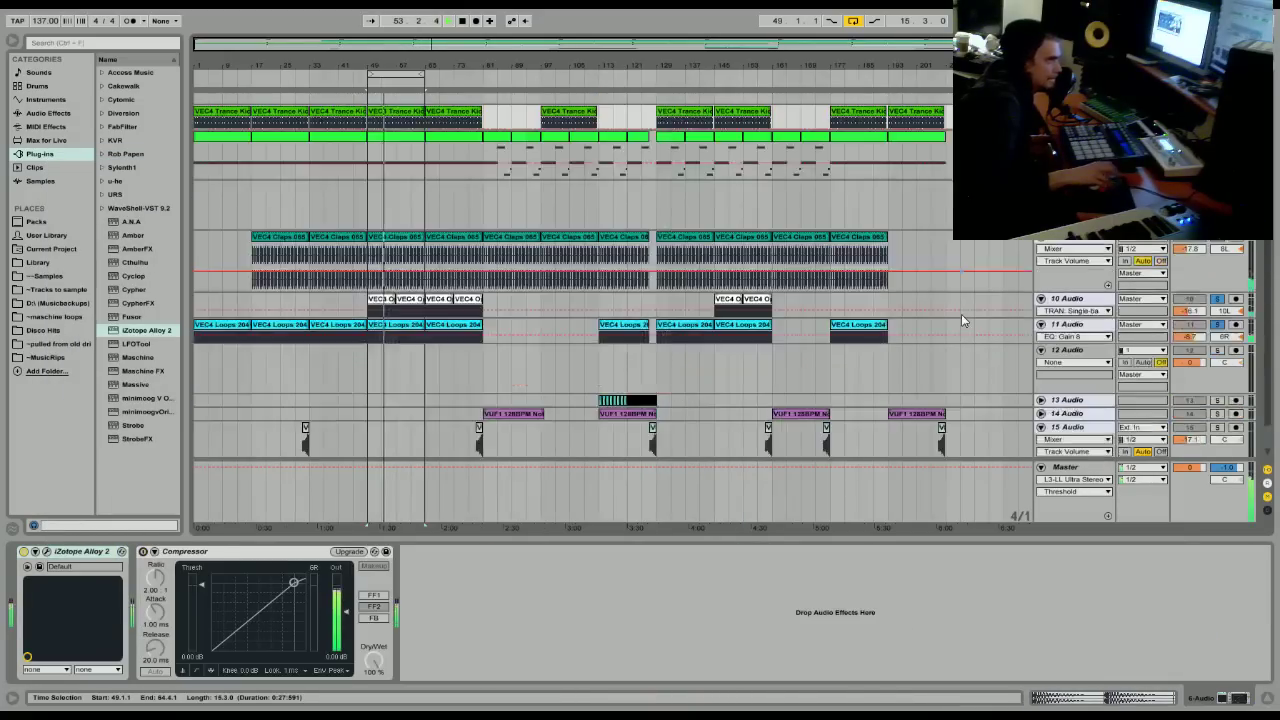
scroll(961, 314, "down", 1)
scroll(961, 314, "up", 6)
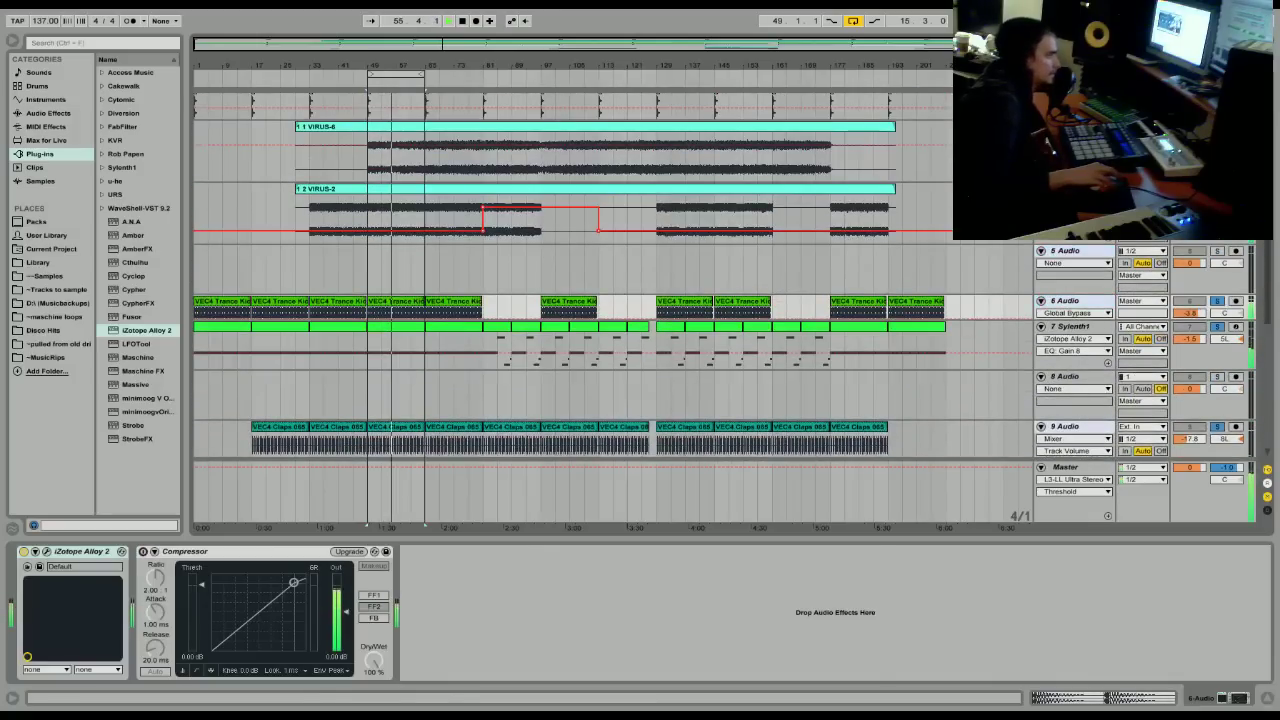
left_click(961, 212)
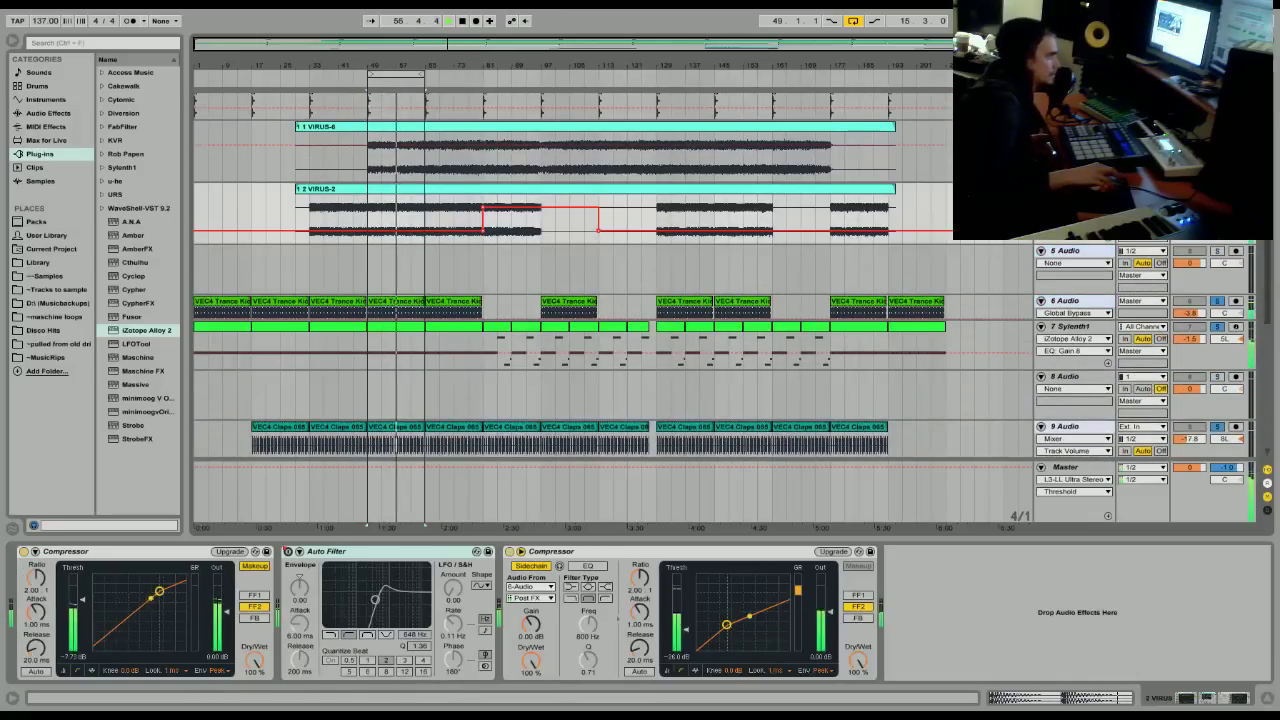
left_click(393, 213)
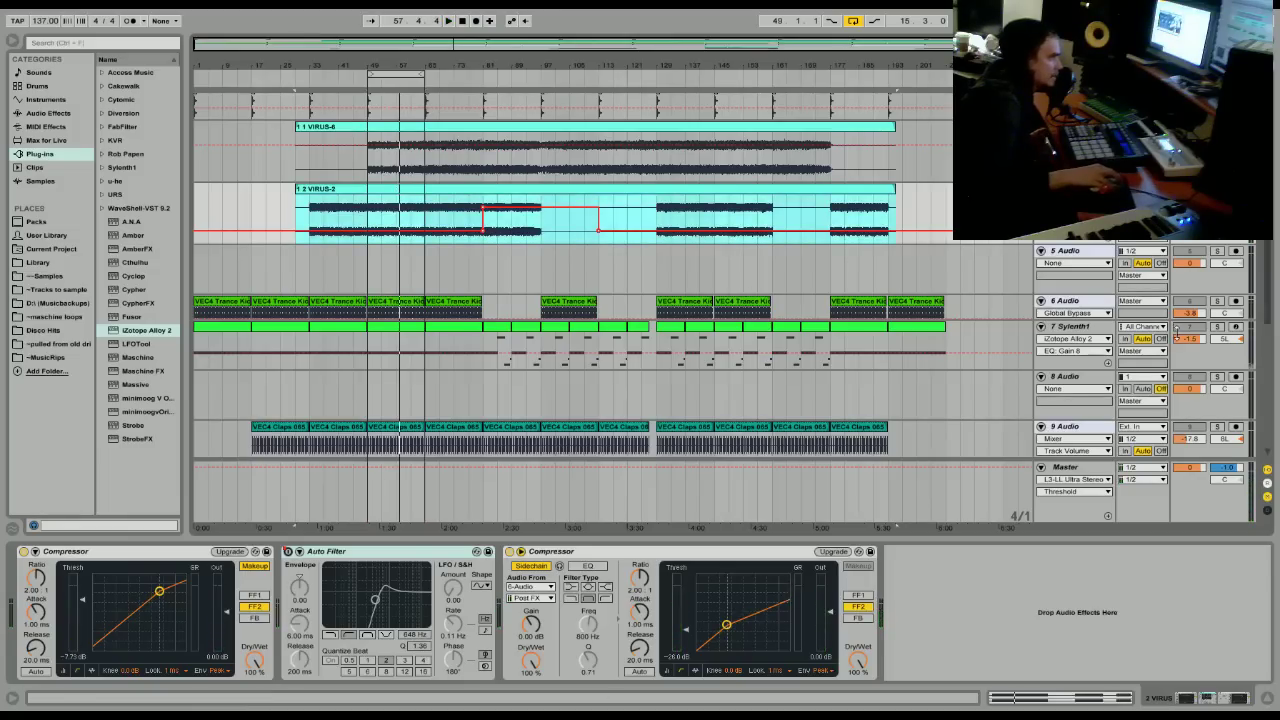
key("space")
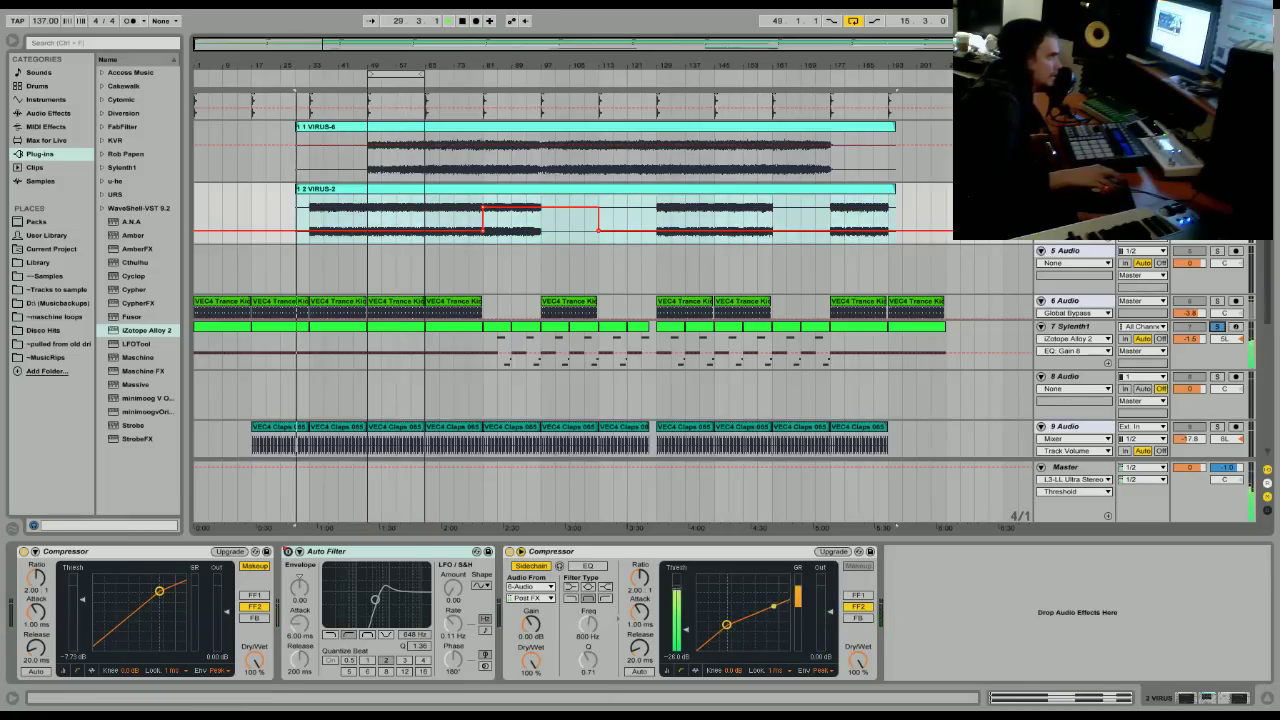
key("space")
left_click(368, 215)
key("space")
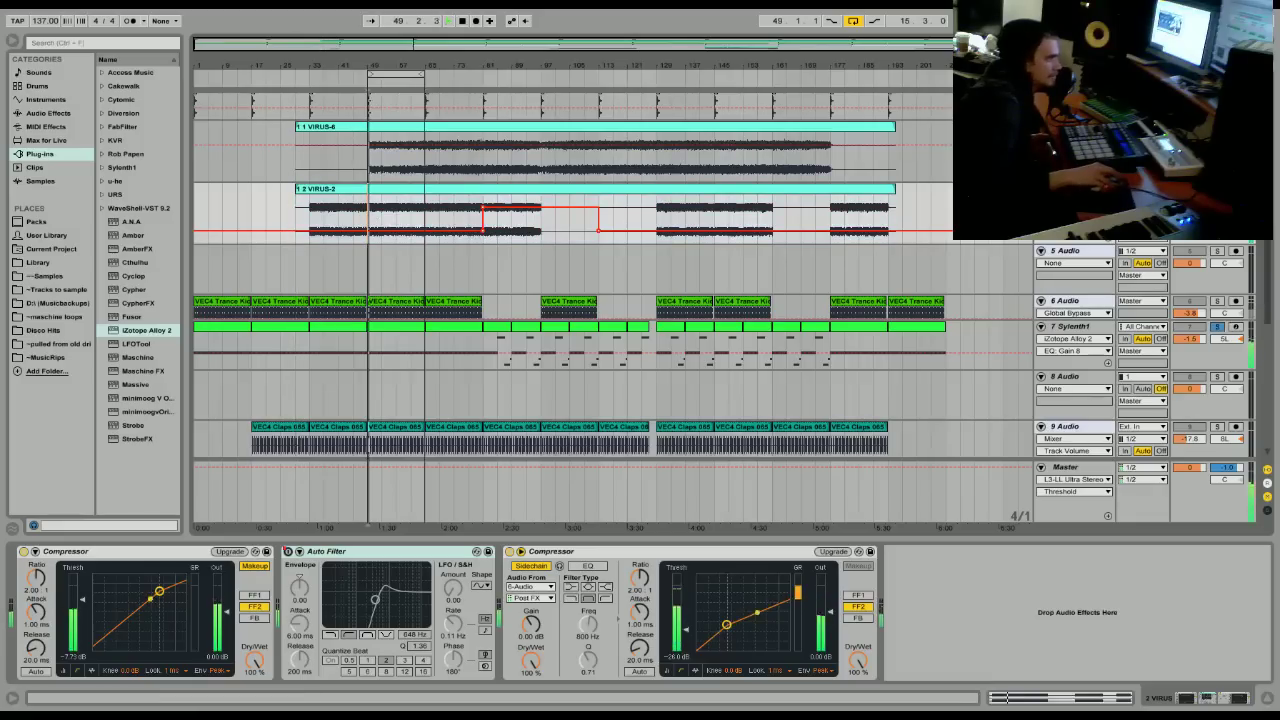
key("space")
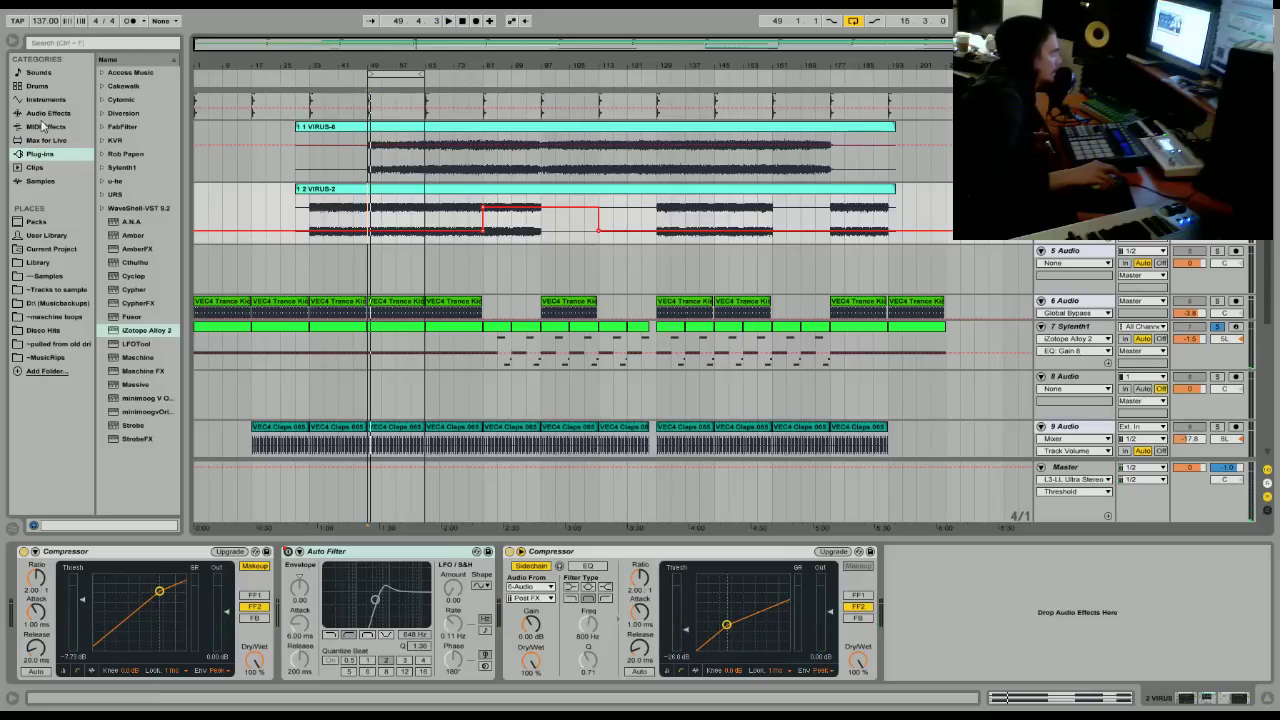
Insert iZotope Alloy 2 before the 2 VIRUS track's sidechain compressor, play briefly, and open its equalizer.
left_click(93, 357)
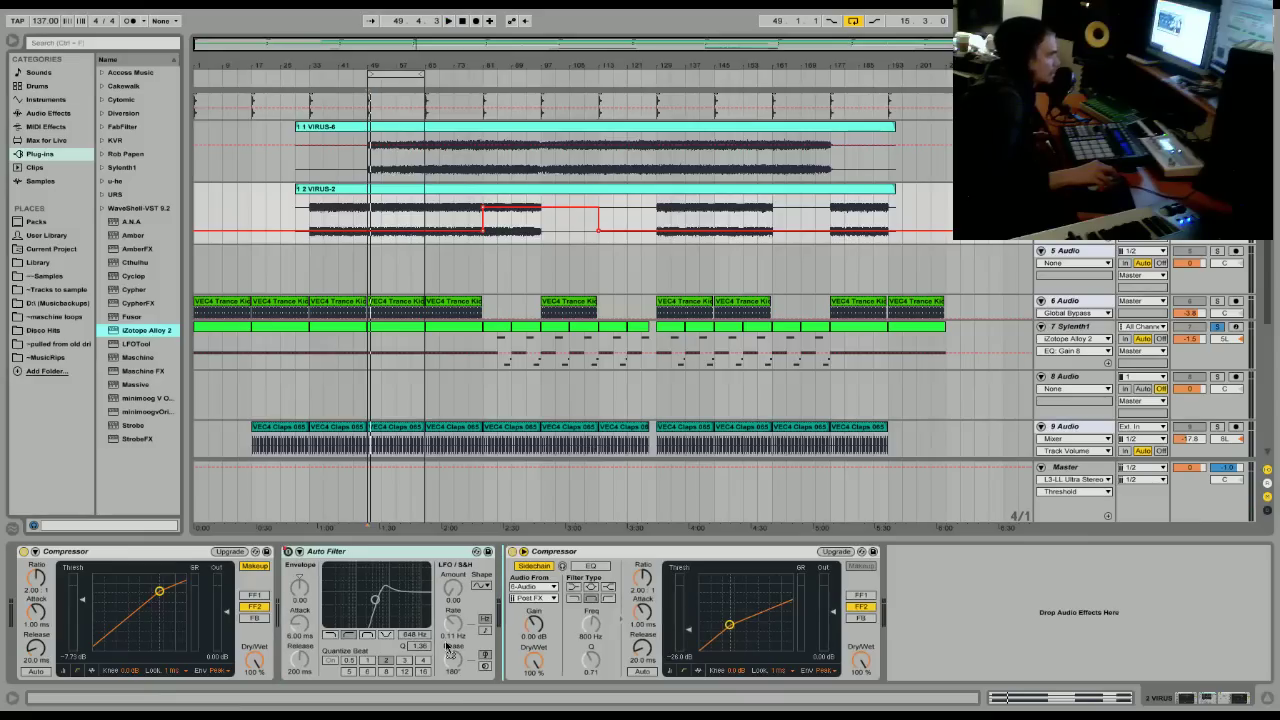
key("Return")
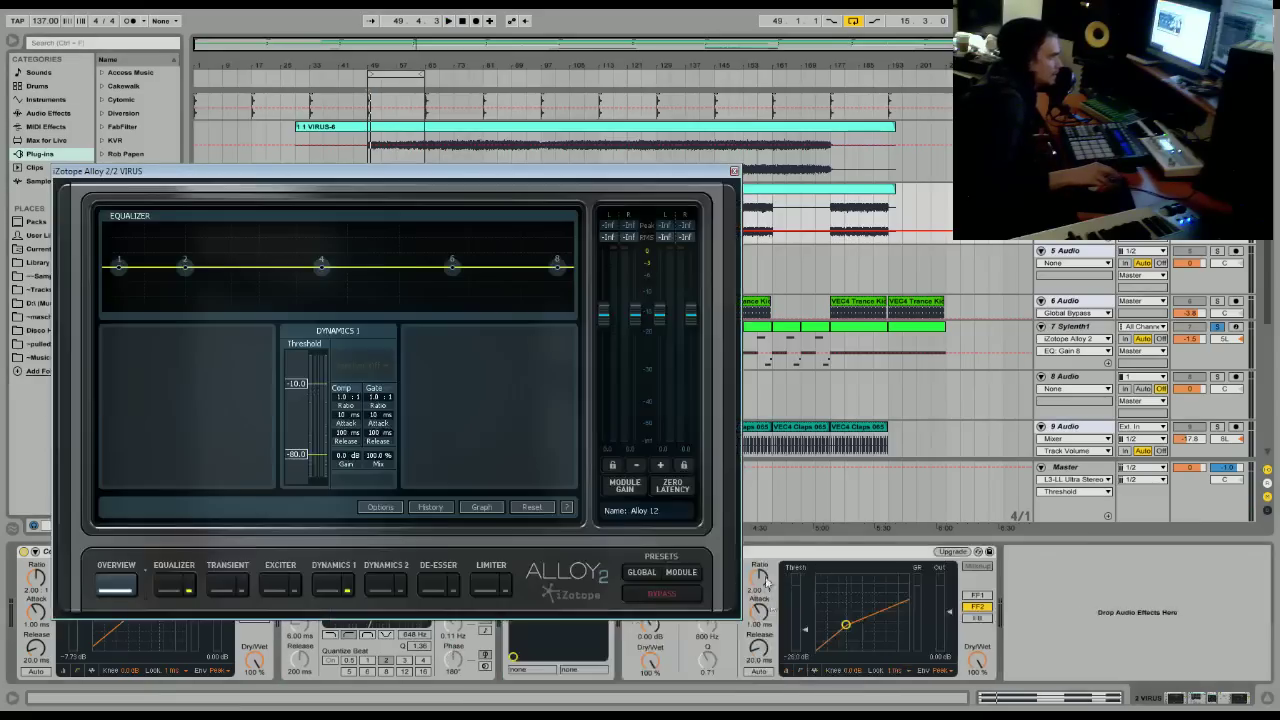
key("space")
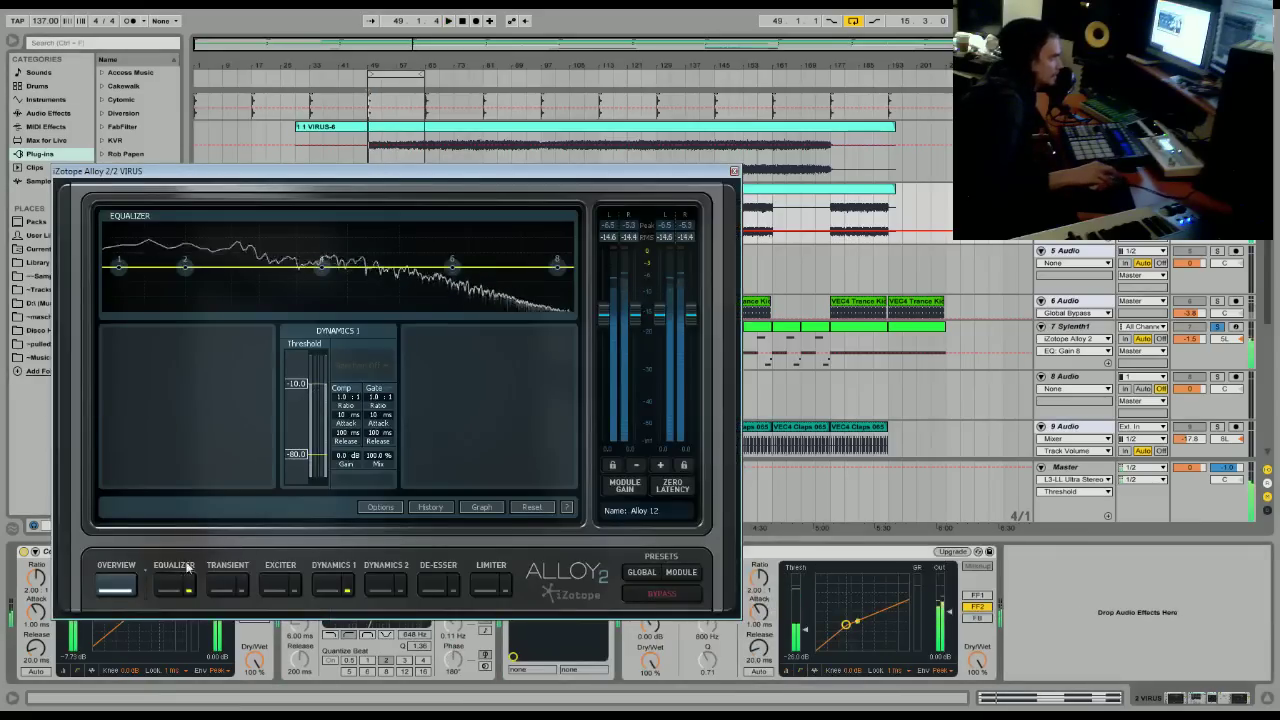
left_click(140, 270)
key("space")
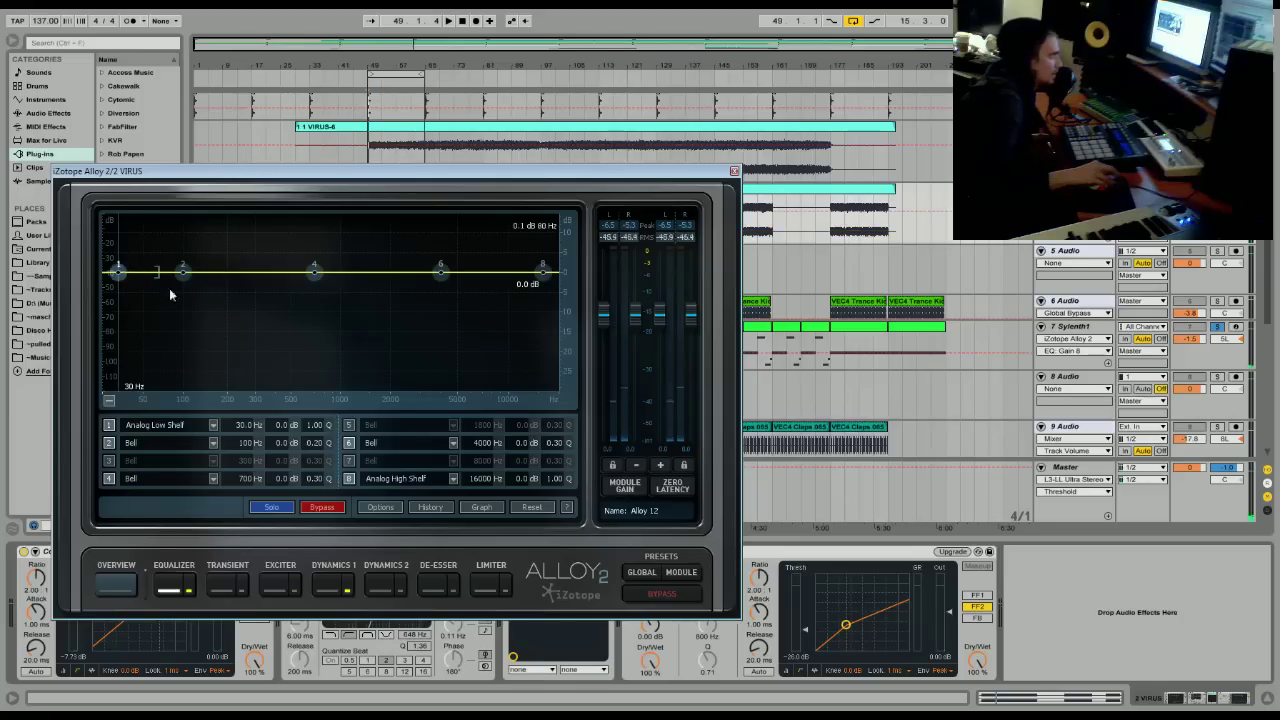
Change equalizer band 1 to Resonant Low Shelf at 81.1 Hz, -17.2 dB and Q 0.83, and start playback.
left_click(177, 428)
mouse_move(177, 400)
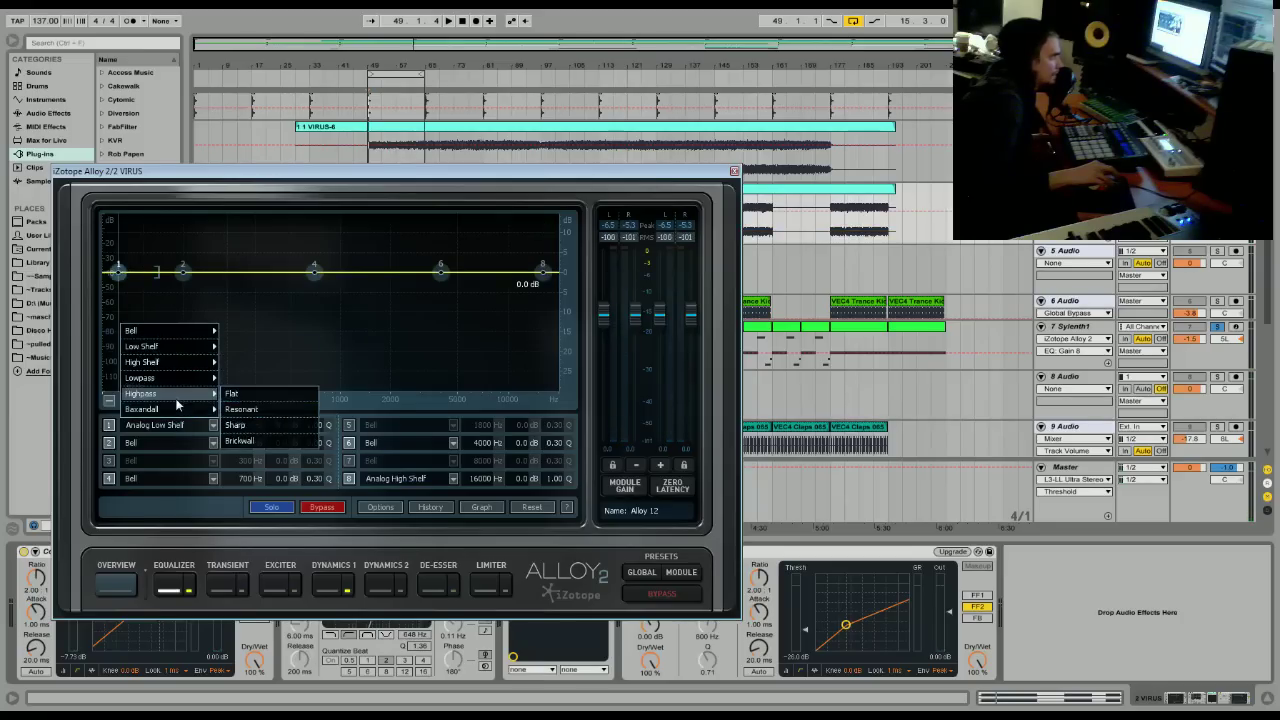
mouse_move(184, 364)
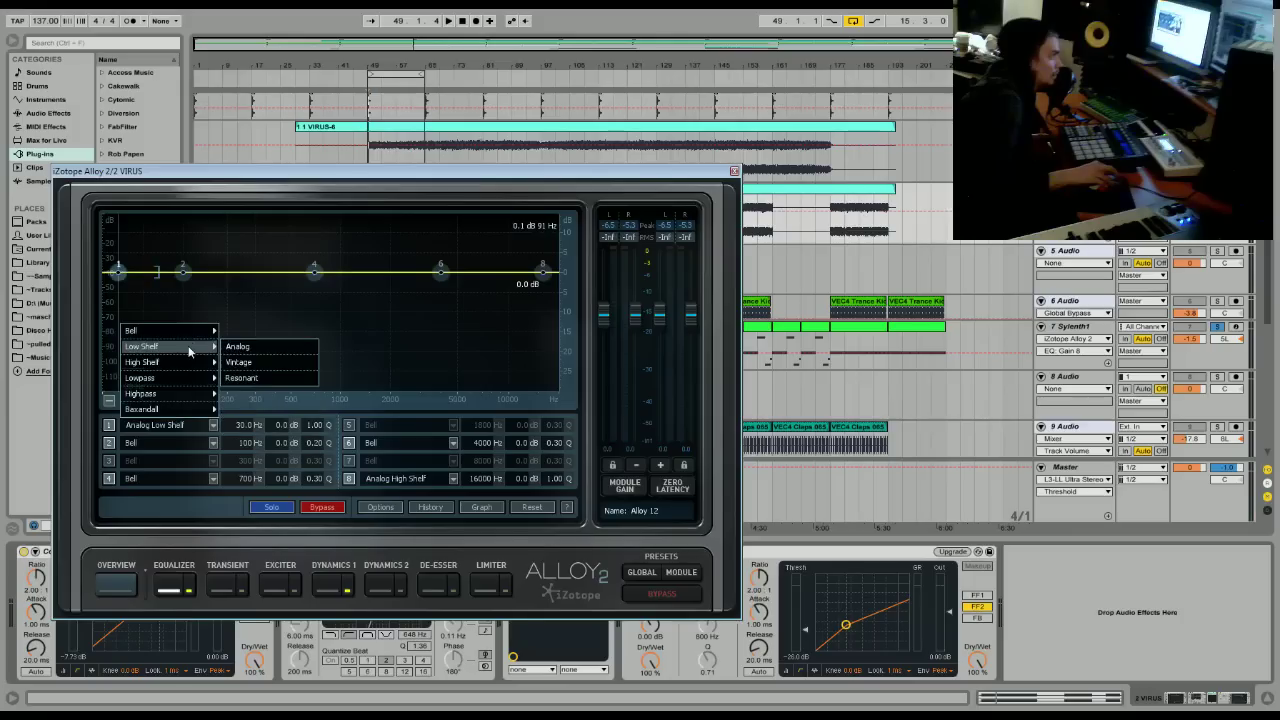
left_click(258, 377)
left_click_drag(118, 272, 200, 342)
key("space")
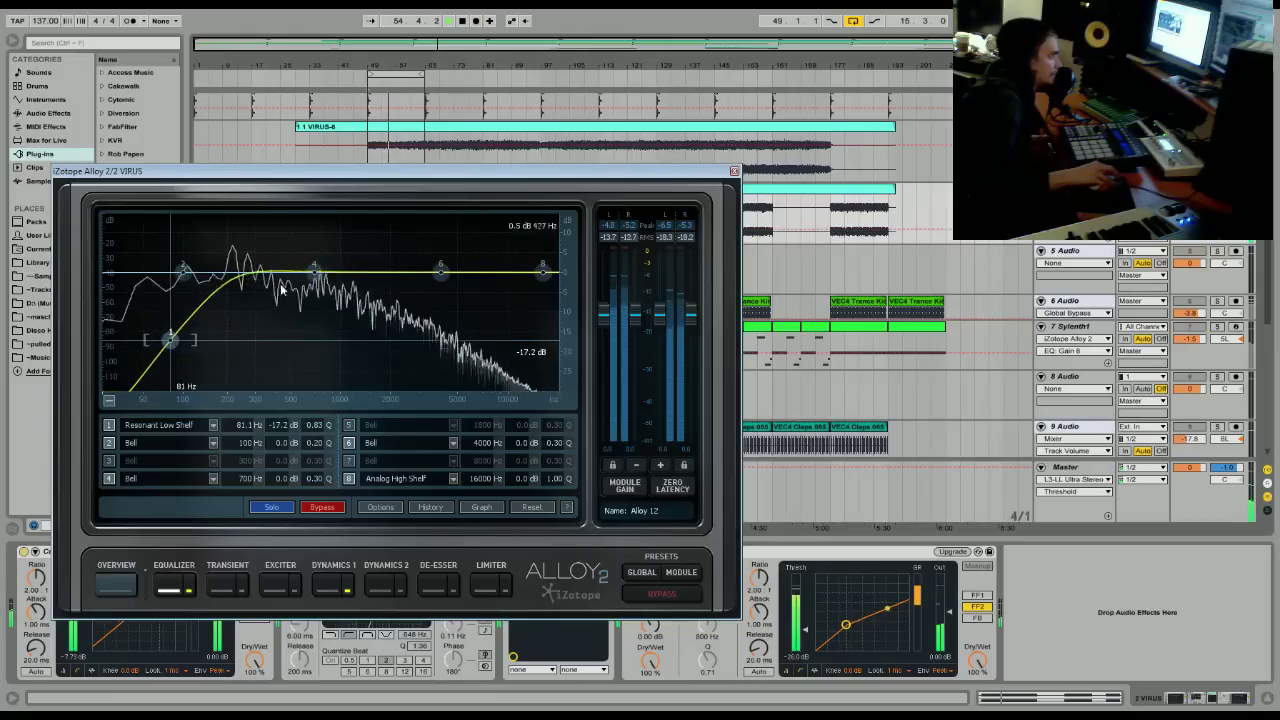
Set band 4 Bell to 713 Hz, 2.5 dB, Q 2.6, and band 6 to Vintage Bell at 4317 Hz, 10.8 dB, Q 1.1.
mouse_move(316, 269)
left_mouse_down()
mouse_move(278, 247)
mouse_move(316, 257)
left_mouse_up()
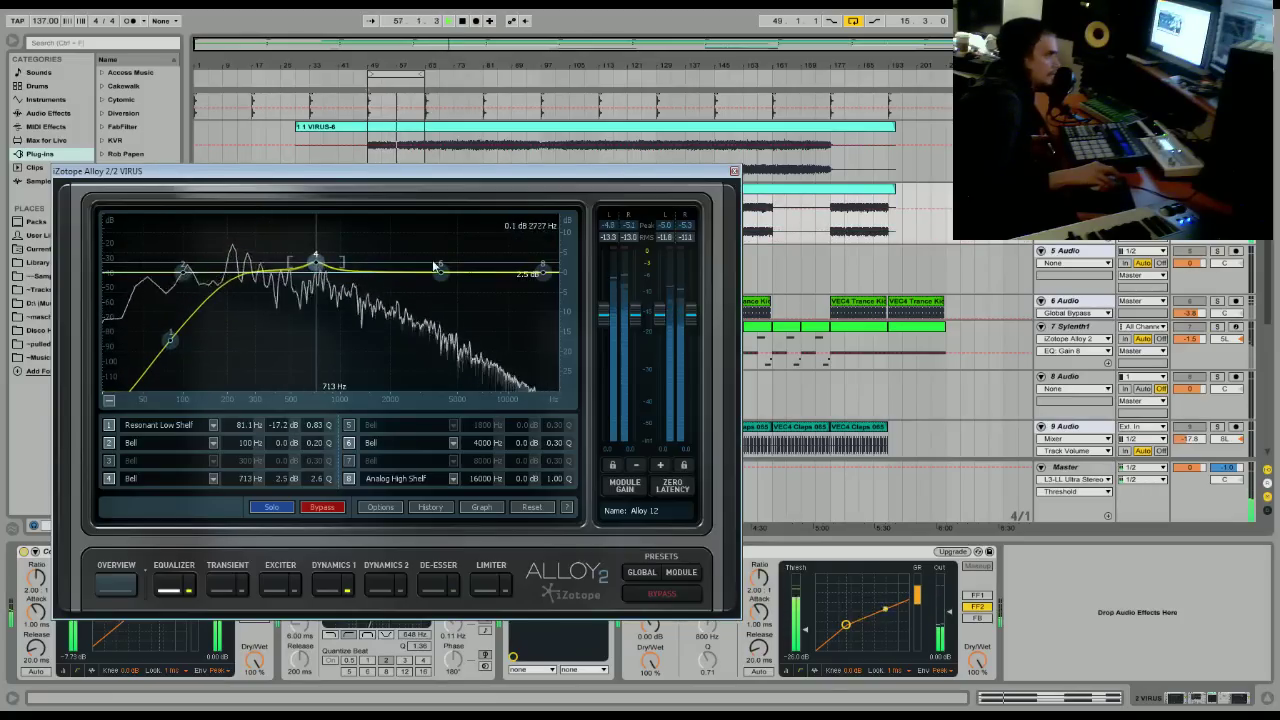
left_click_drag(443, 276, 450, 251)
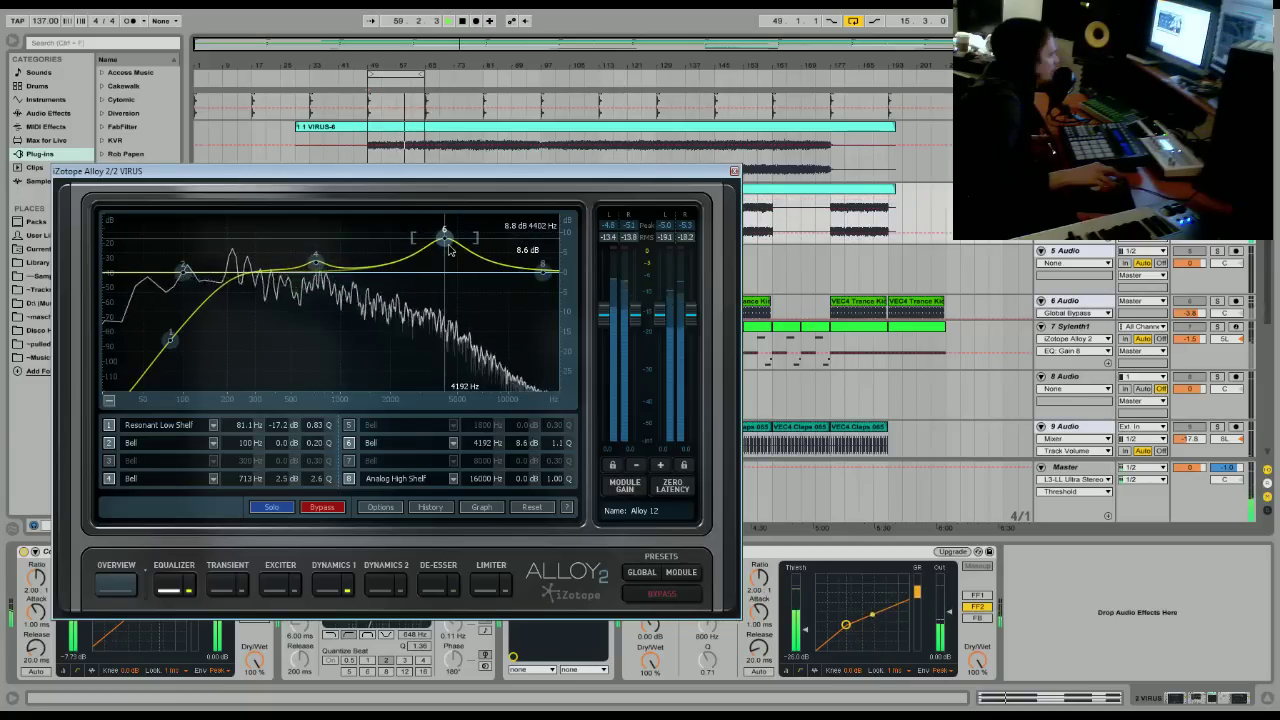
left_click(444, 443)
mouse_move(390, 356)
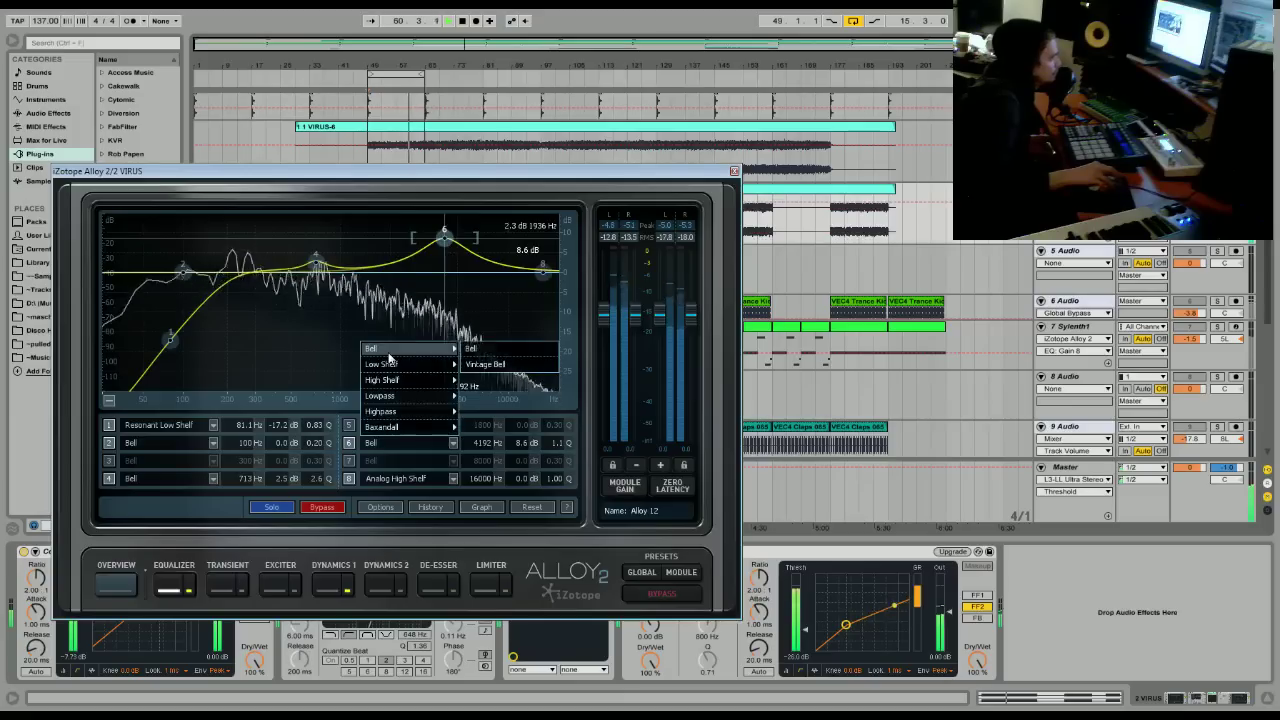
left_click(486, 364)
mouse_move(444, 236)
left_mouse_down()
mouse_move(536, 202)
mouse_move(415, 195)
mouse_move(450, 206)
mouse_move(449, 236)
left_mouse_up()
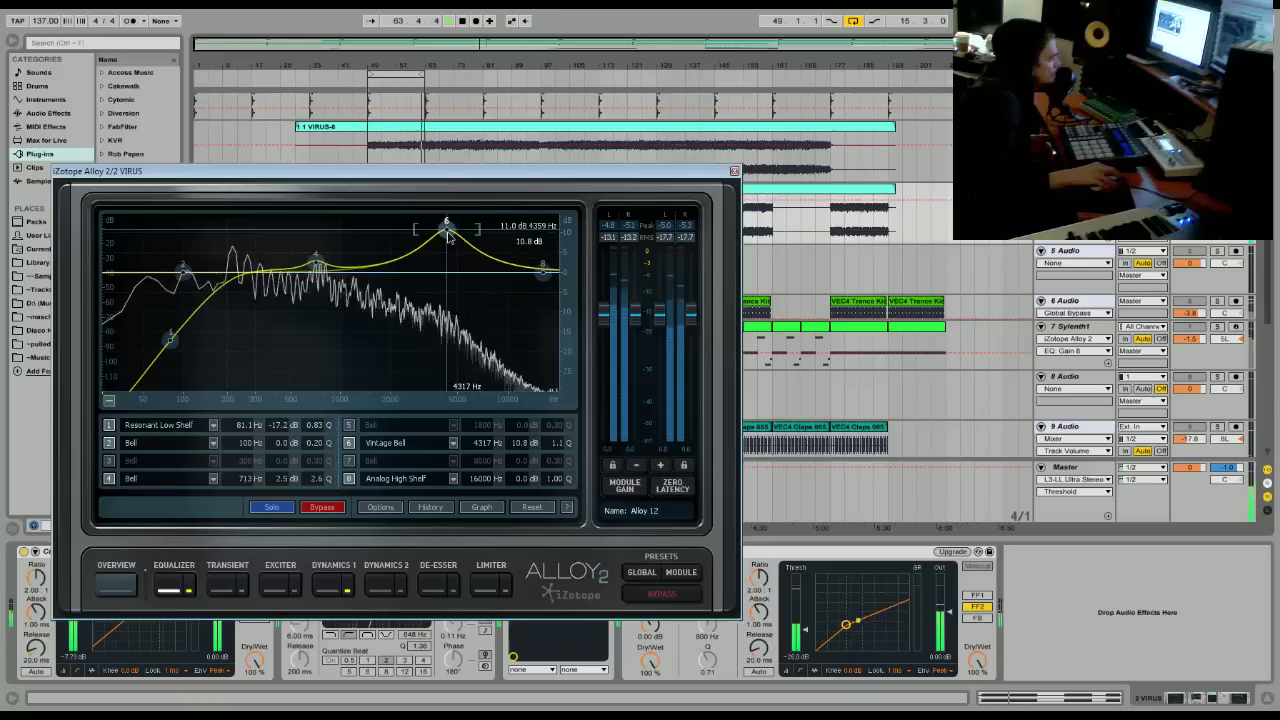
Set the 2 VIRUS sidechain compressor to 0.28 ms attack, 92.1 ms release, Pre FX source, 186 Hz sidechain EQ and a -35.0 dB threshold.
left_click(814, 671)
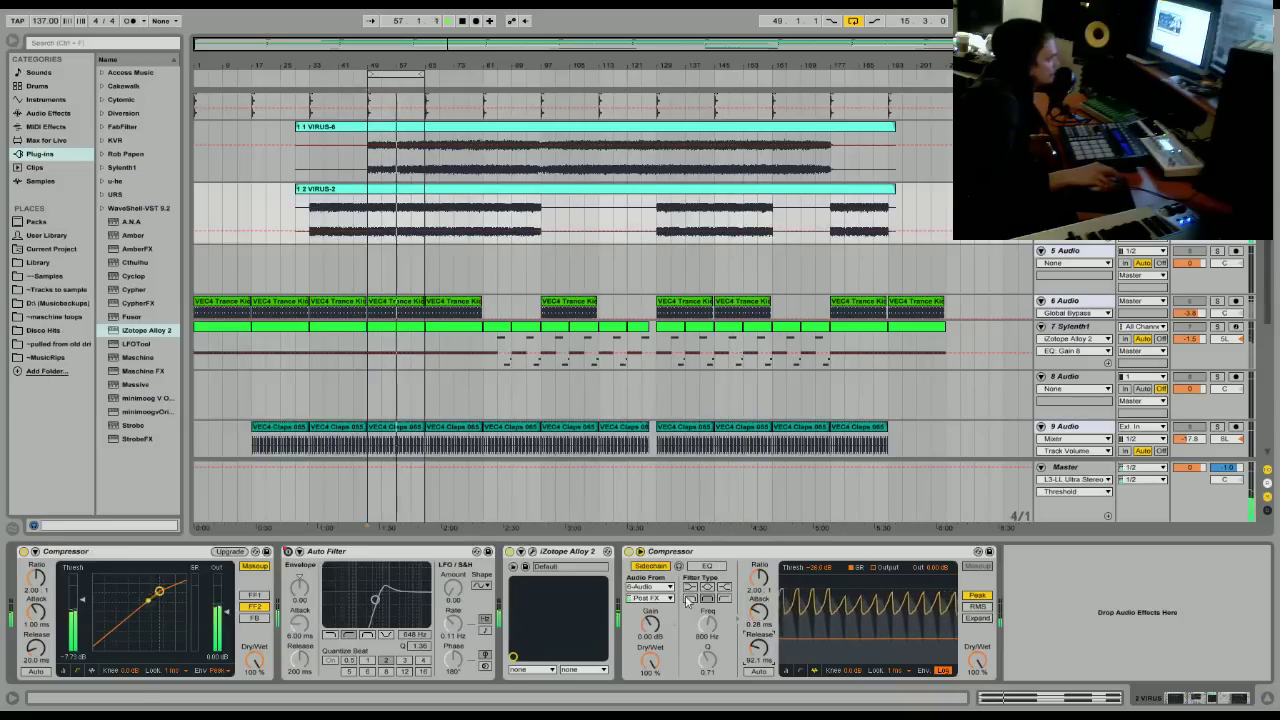
left_click(735, 172)
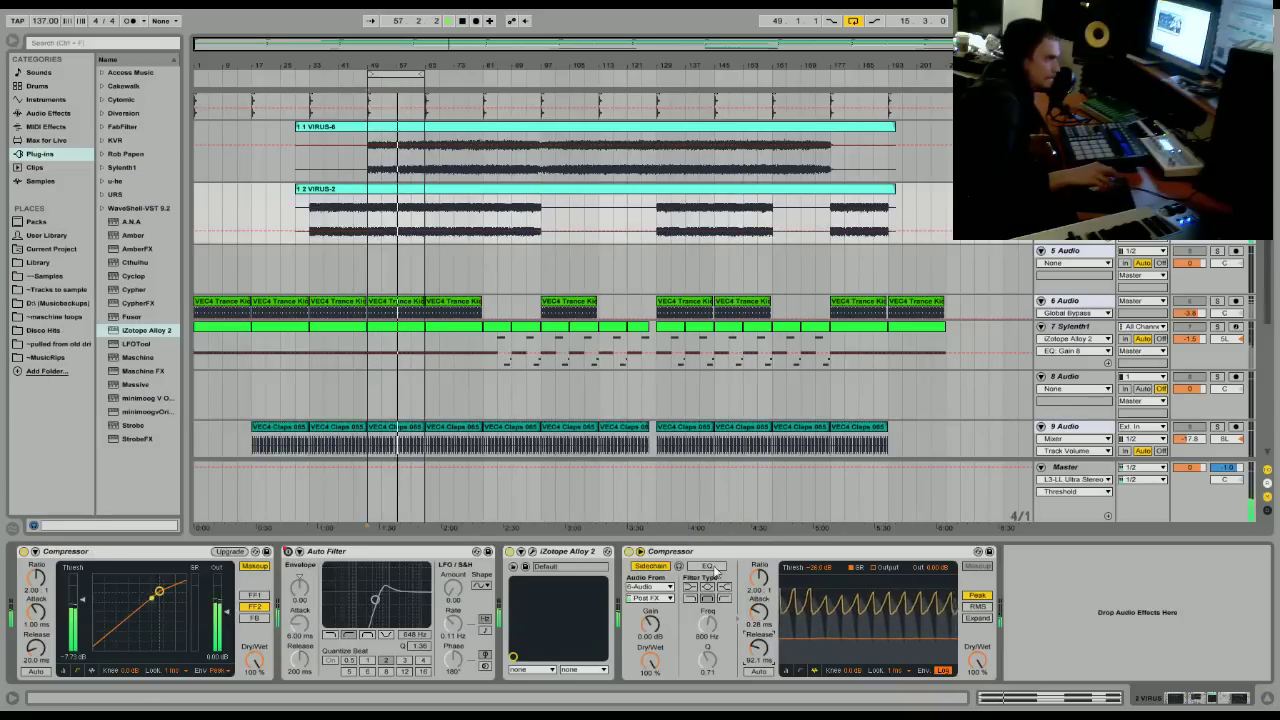
left_click_drag(707, 625, 707, 656)
left_click(650, 597)
left_click(660, 606)
left_click_drag(887, 654, 887, 688)
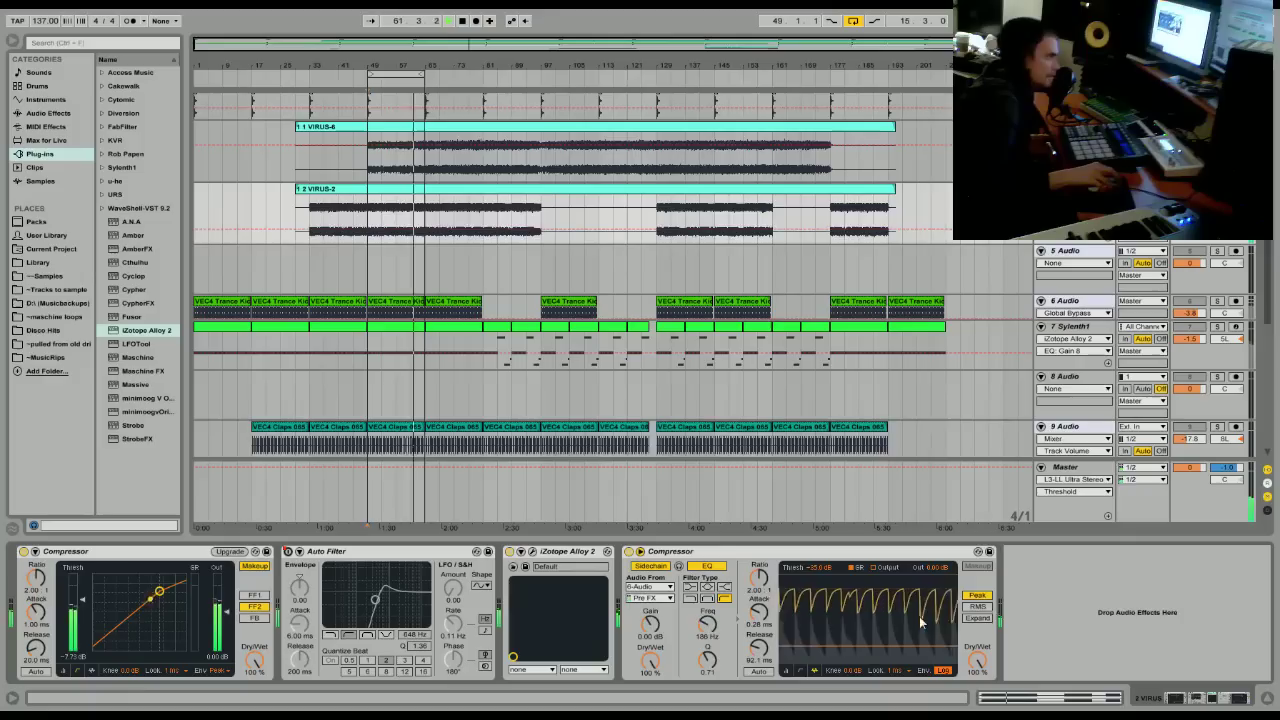
Listen to the 2 VIRUS track, stop playback, check the Dynamics 1 module in its Alloy 2, and close the plug-in window.
left_click(1217, 301)
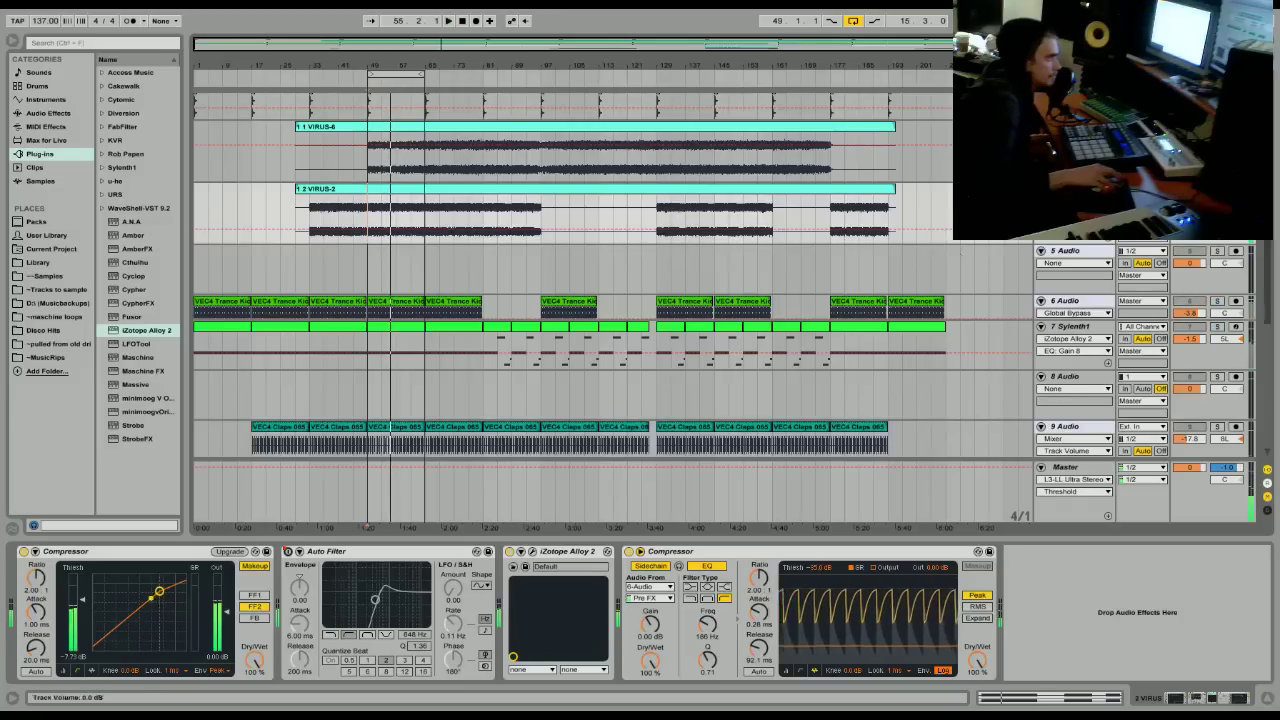
key("space")
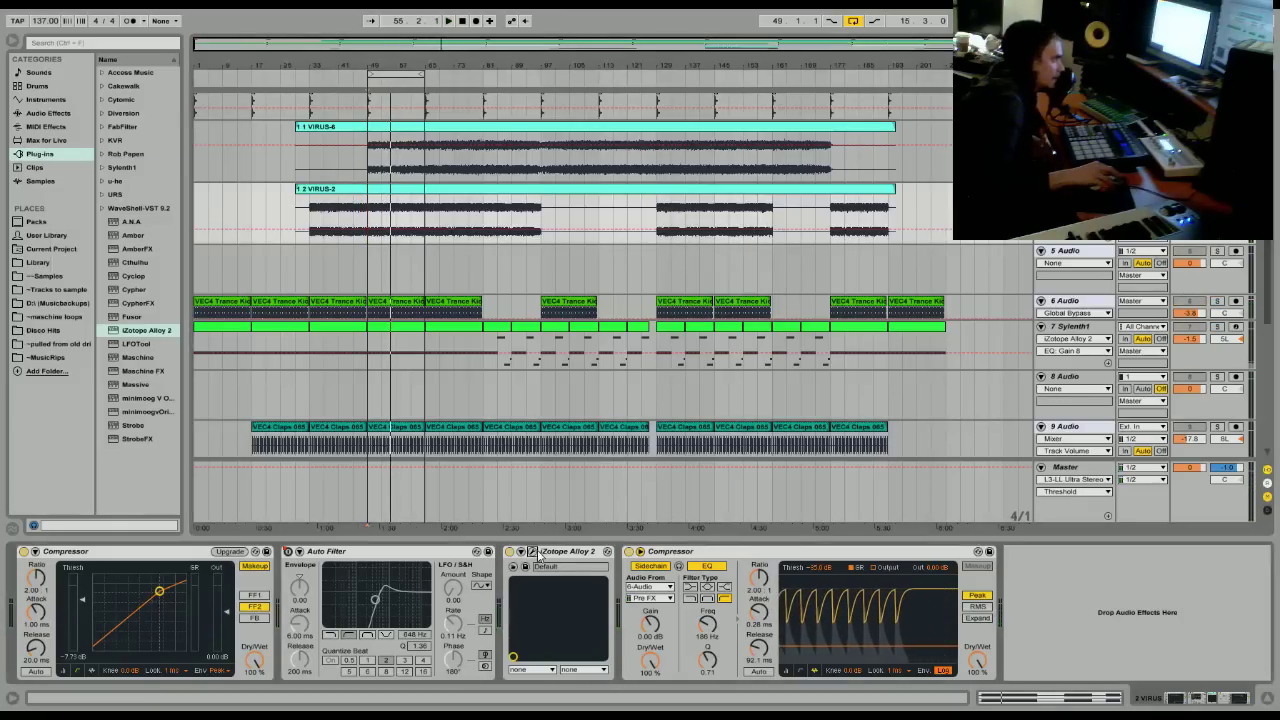
left_click(537, 553)
left_click(330, 566)
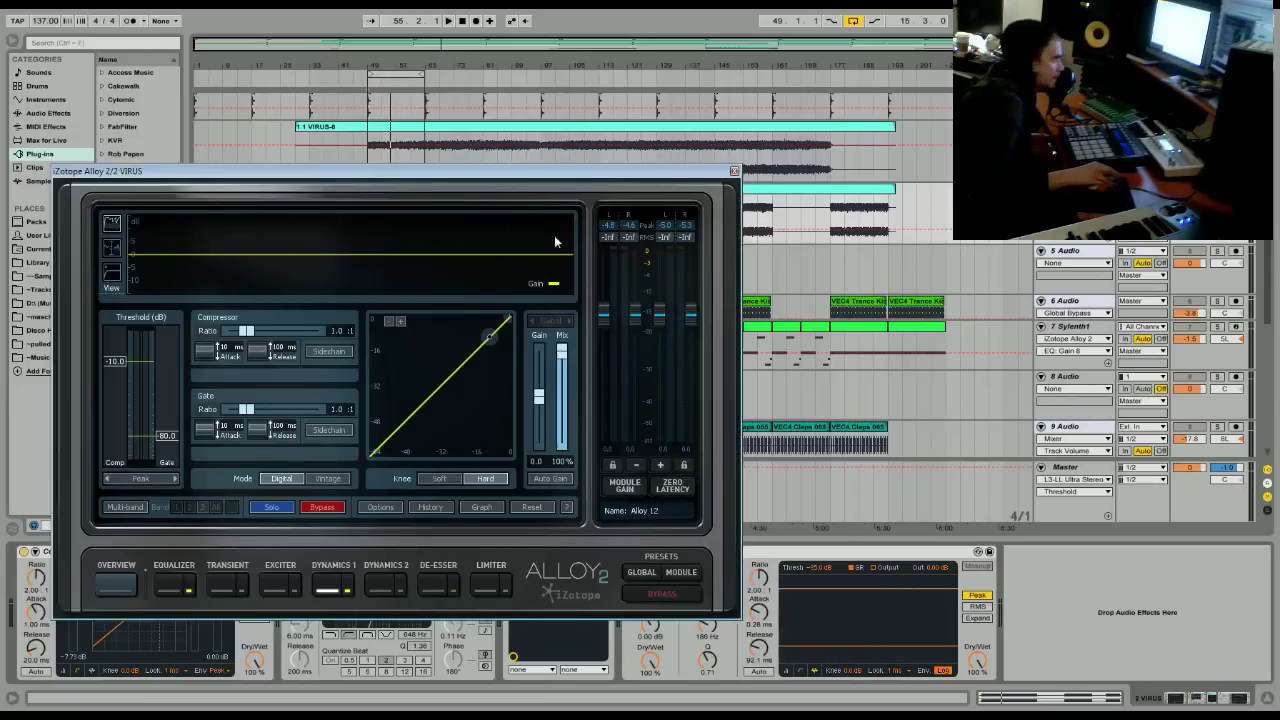
left_click(734, 172)
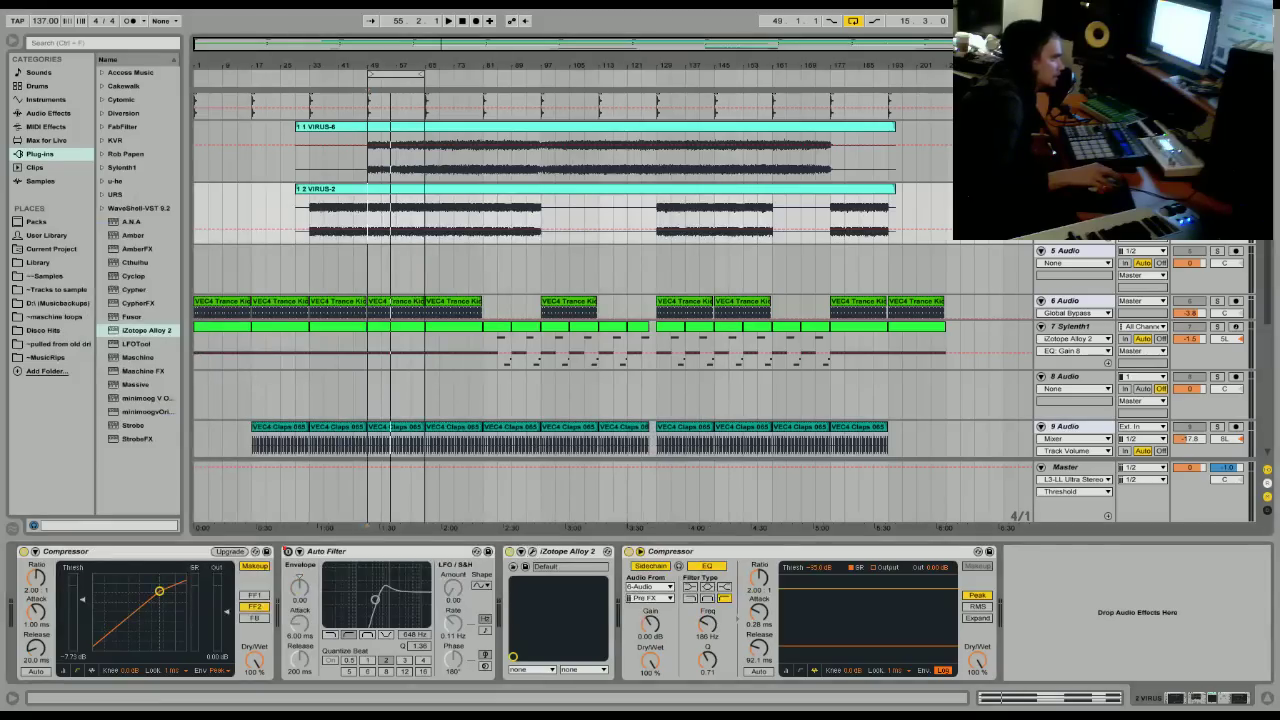
Select the 1 VIRUS track, audition several positions, and loop the section from bar 129 to 145.
left_click(600, 145)
key("space")
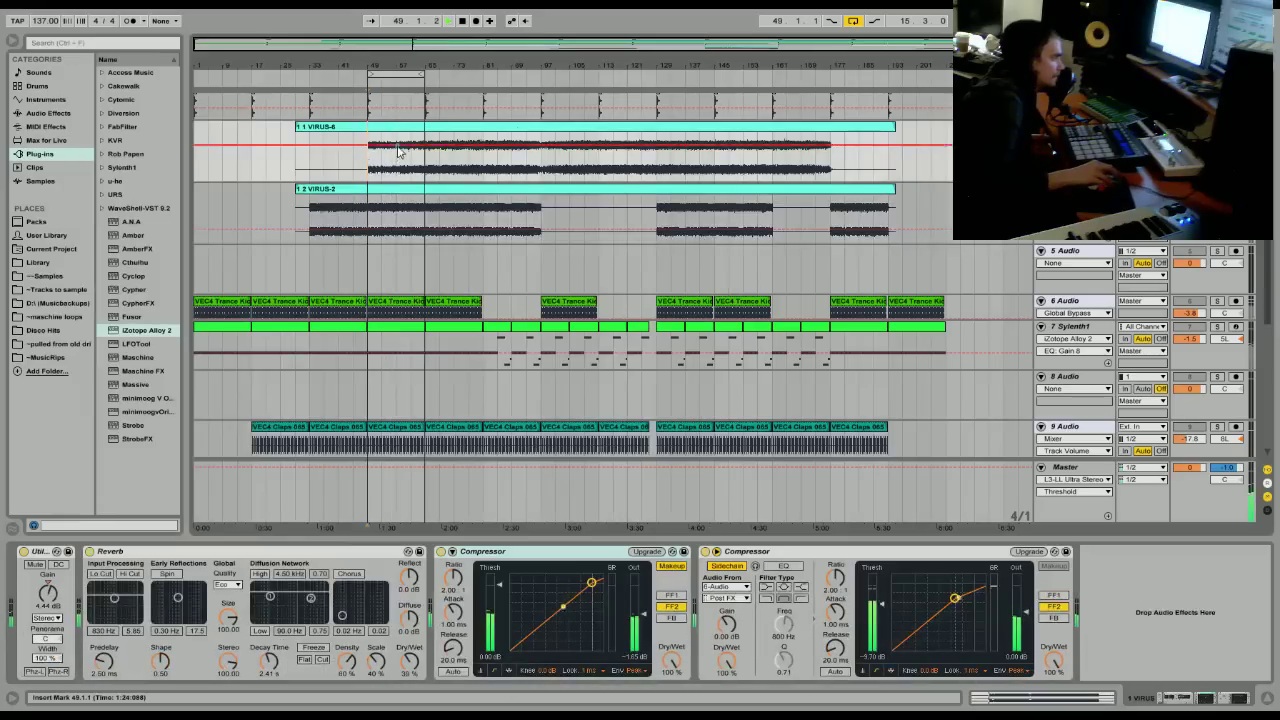
left_click(486, 165)
left_click(598, 171)
left_click(660, 160)
left_click_drag(660, 160, 714, 160)
right_click(692, 155)
left_click(727, 289)
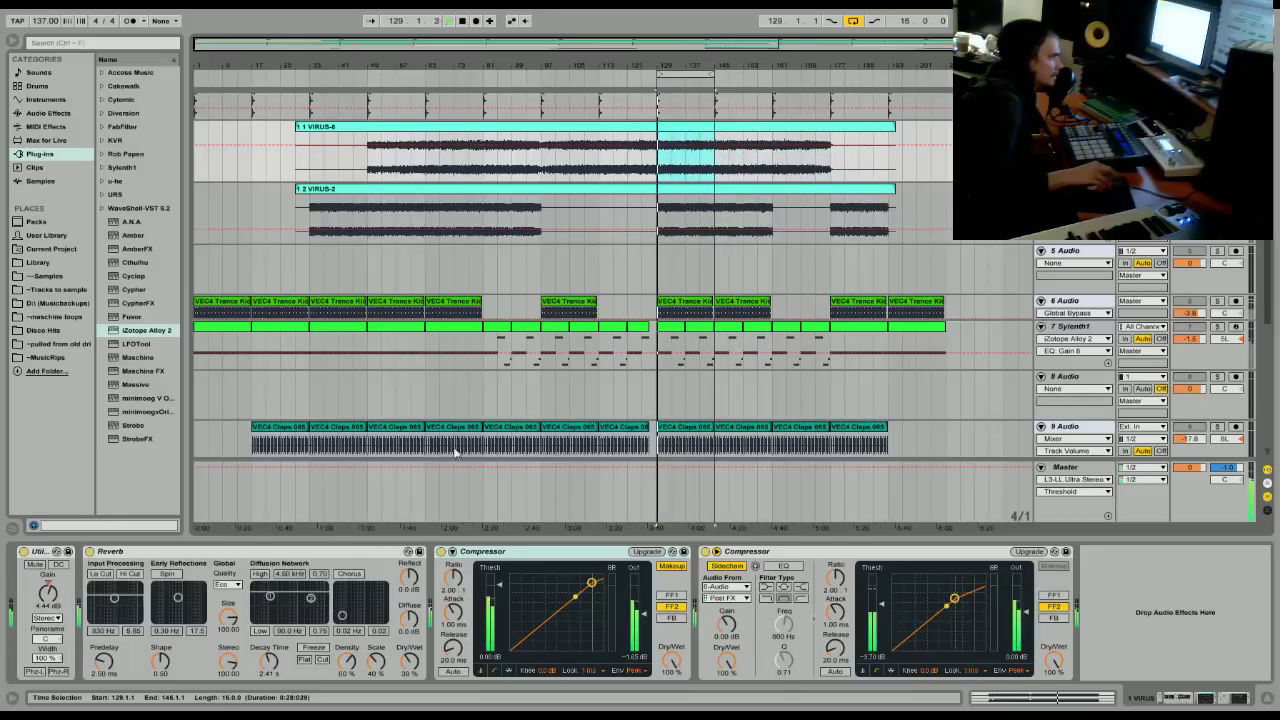
Insert iZotope Alloy 2 before the 1 VIRUS track's sidechain compressor and set equalizer band 1 to HP Sharp at 185 Hz.
double_click(116, 335)
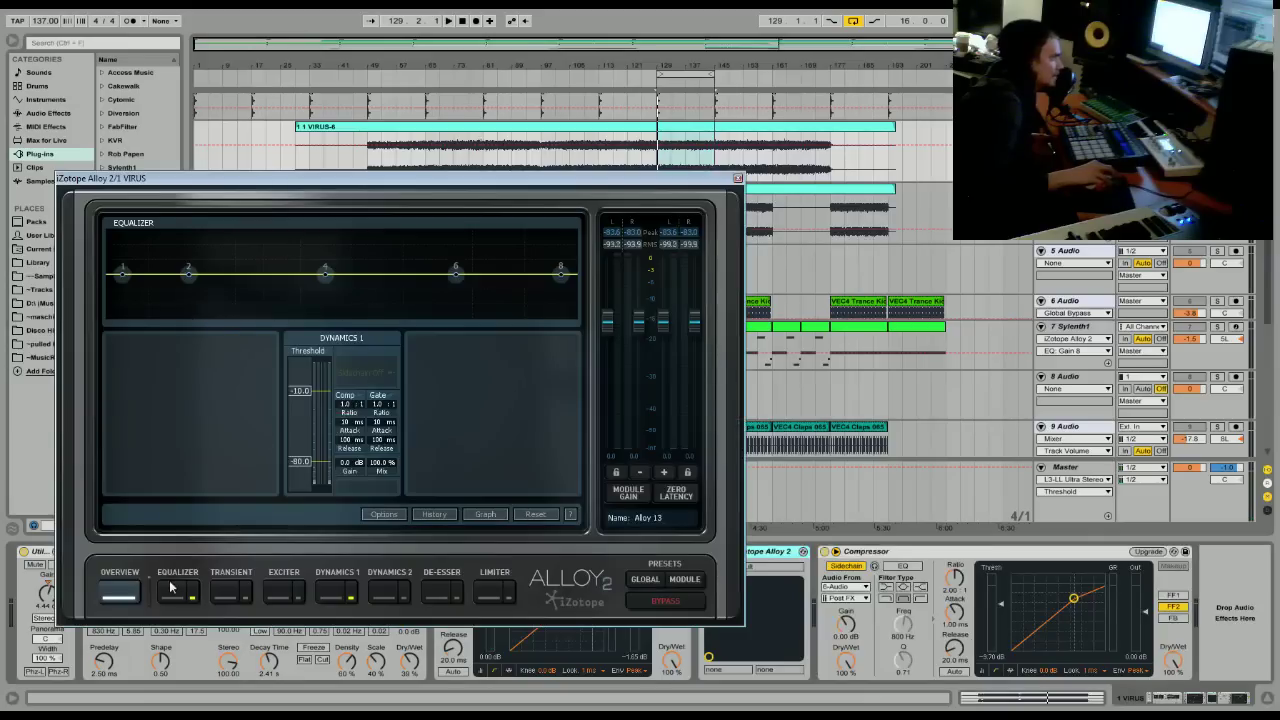
left_click(171, 588)
left_click_drag(121, 280, 122, 305)
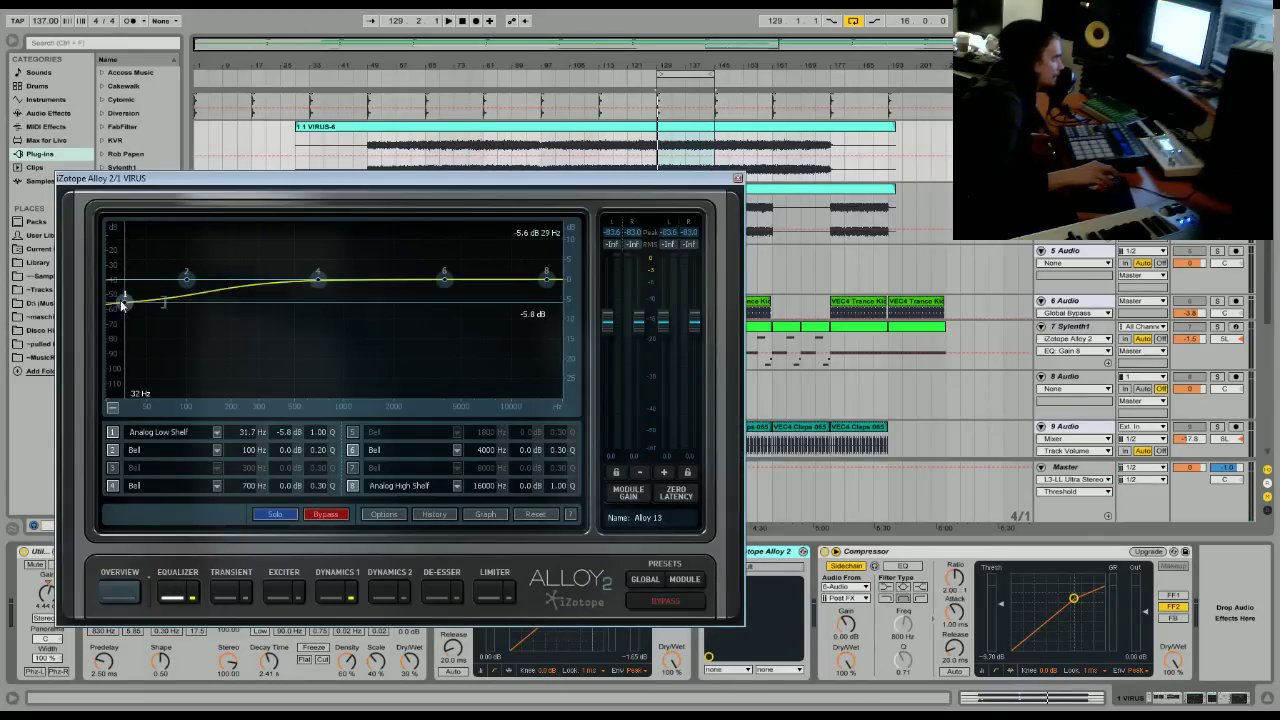
left_click(152, 431)
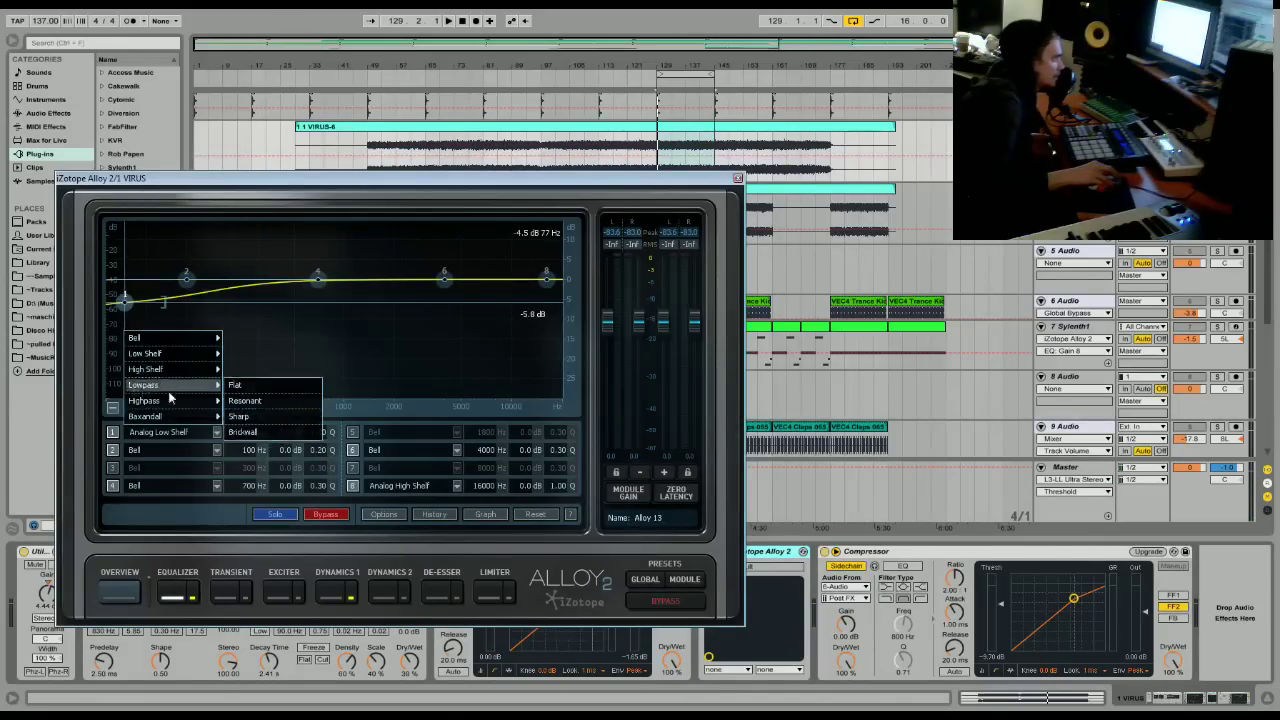
mouse_move(178, 402)
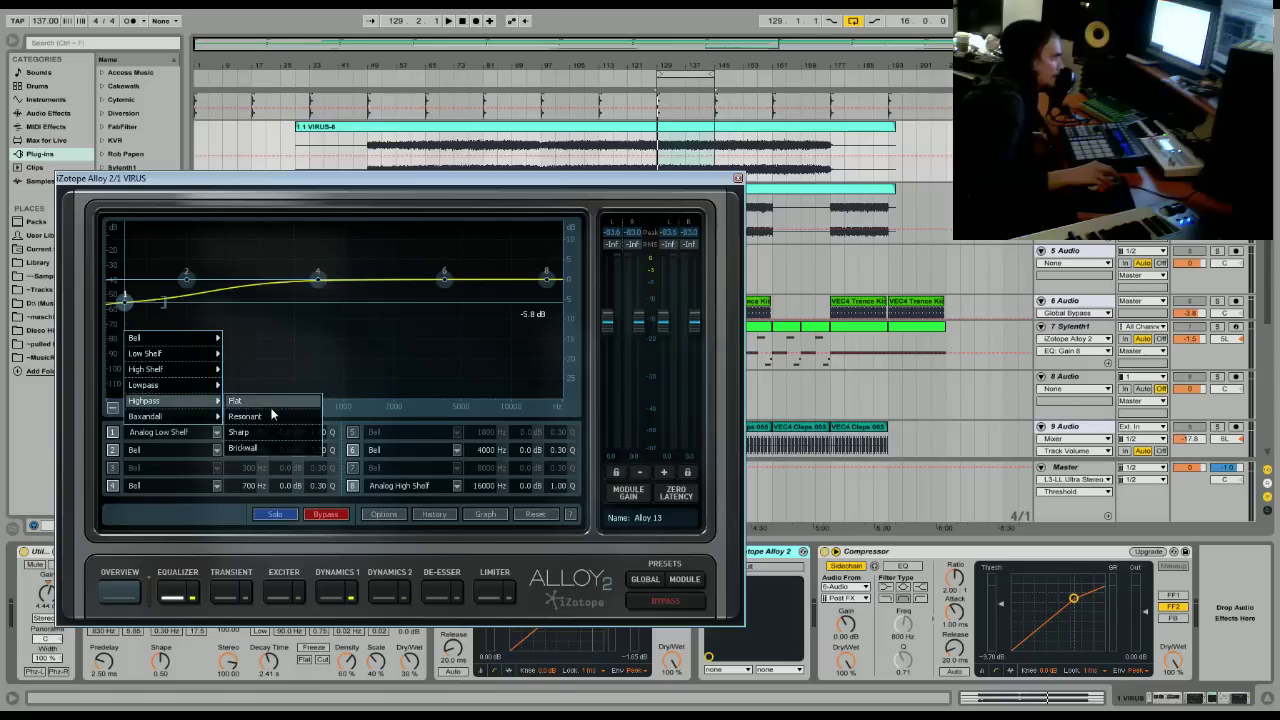
left_click(268, 432)
left_click_drag(118, 279, 250, 290)
key("space")
scroll(252, 289, "down", 5)
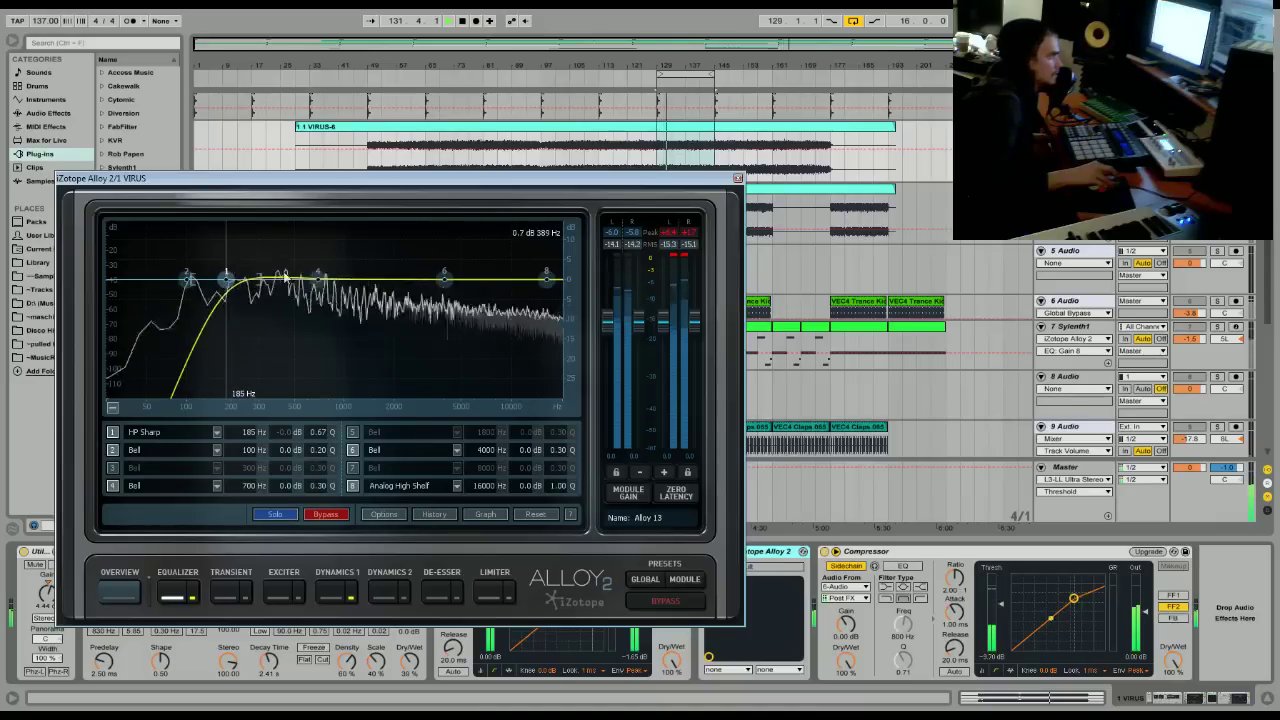
Set band 6 Bell to 9504 Hz, 4.5 dB and Q 0.80, and turn off the 1 VIRUS sidechain compressor during playback.
left_click_drag(443, 278, 510, 270)
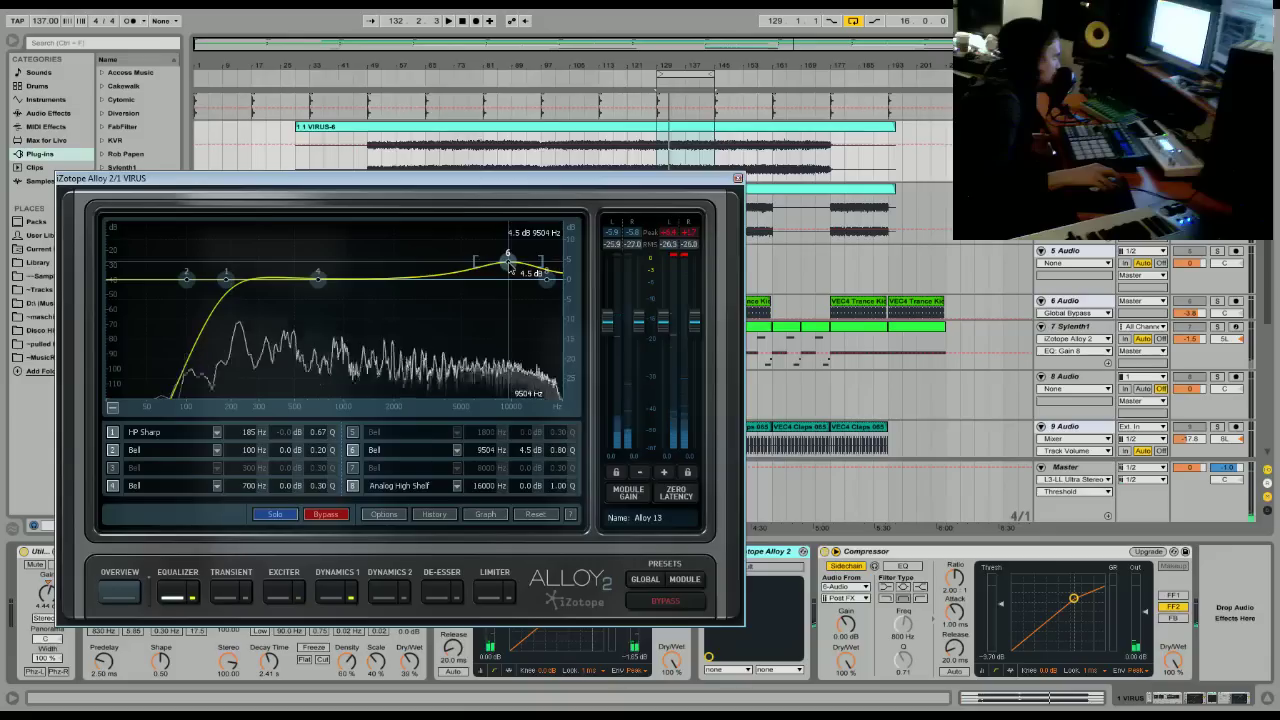
key("space")
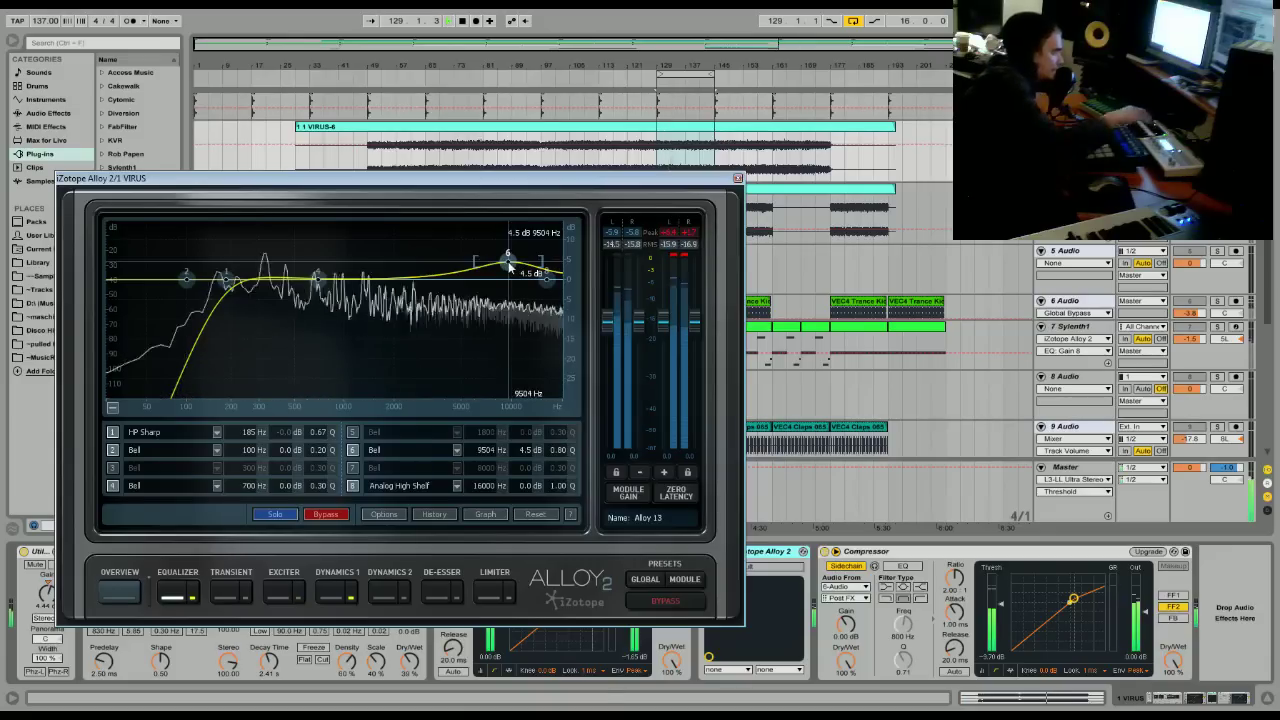
left_click(824, 551)
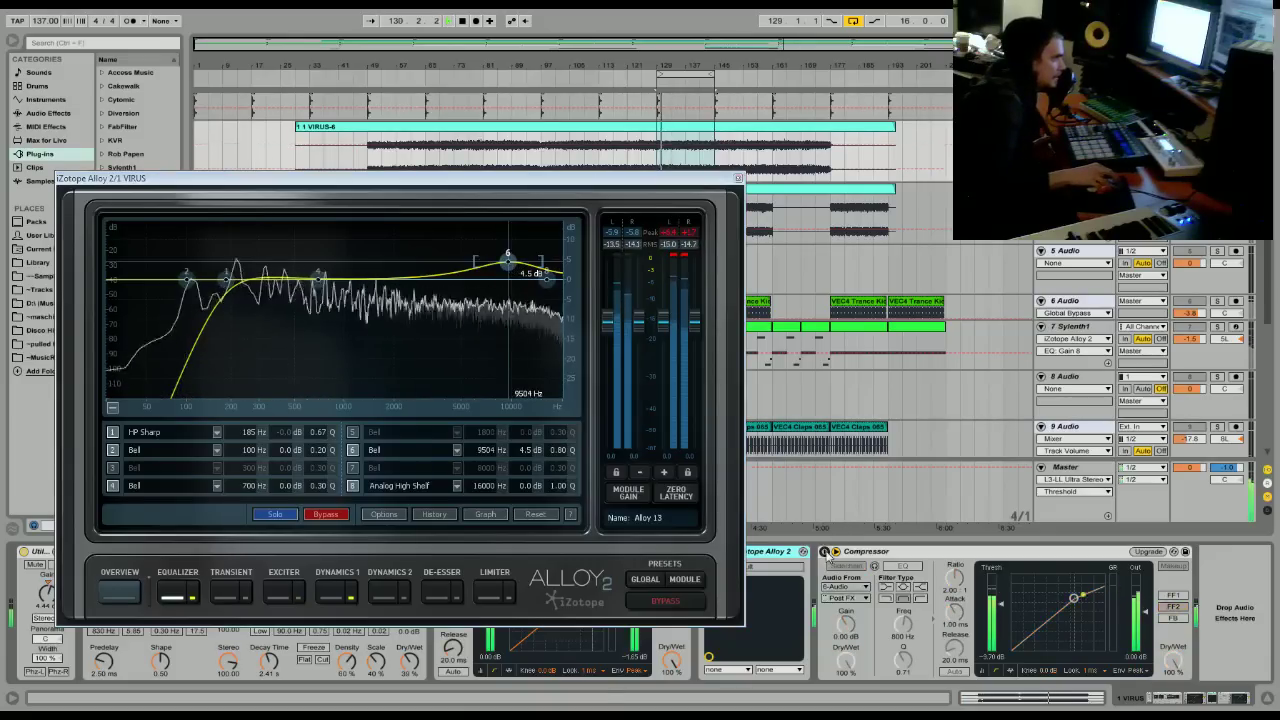
In the 1 VIRUS equalizer, set band 6 to 9785 Hz and 5.7 dB, and band 4 Bell to 2378 Hz, 3.9 dB and Q 2.6.
left_click_drag(511, 266, 514, 259)
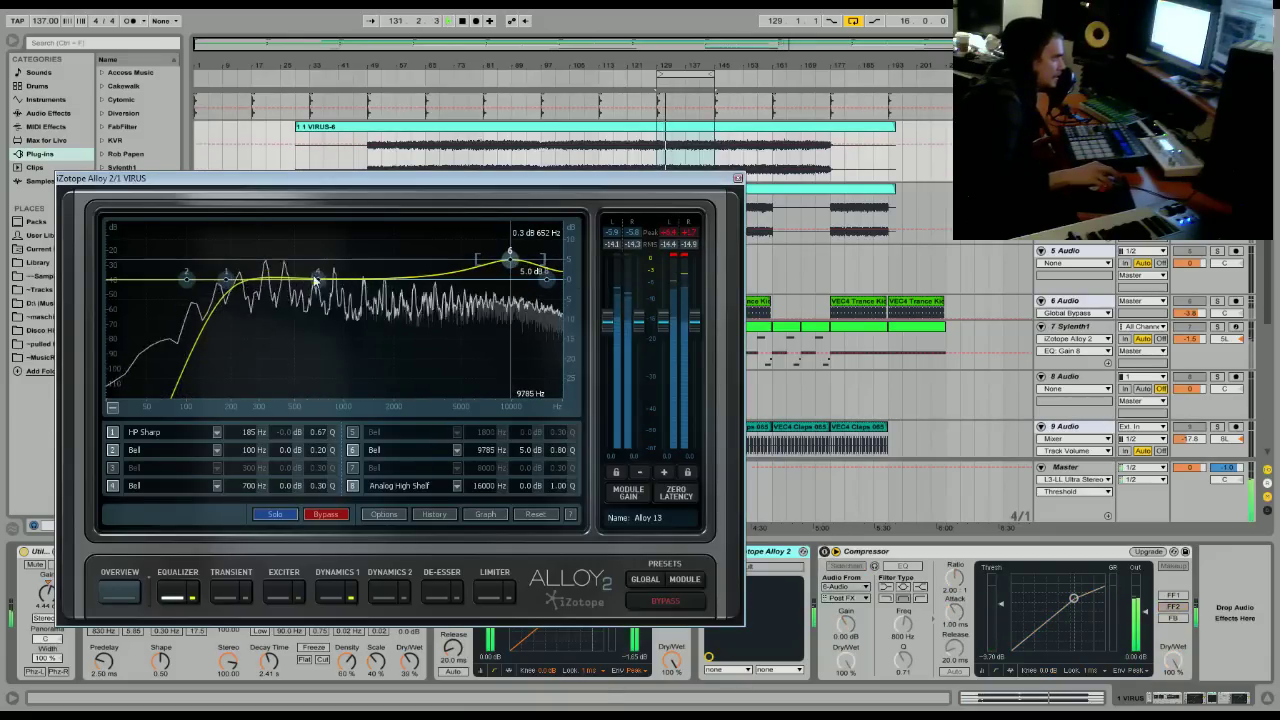
left_click_drag(318, 280, 413, 267)
key("space")
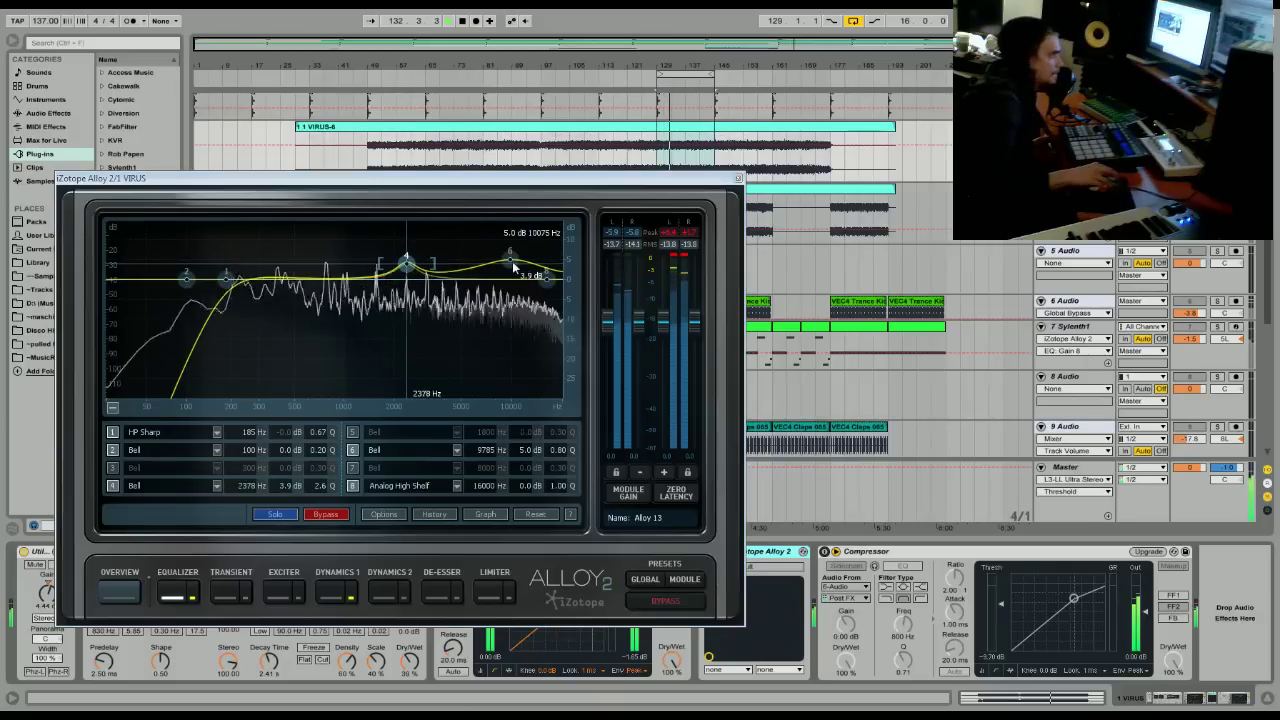
left_click_drag(513, 266, 511, 265)
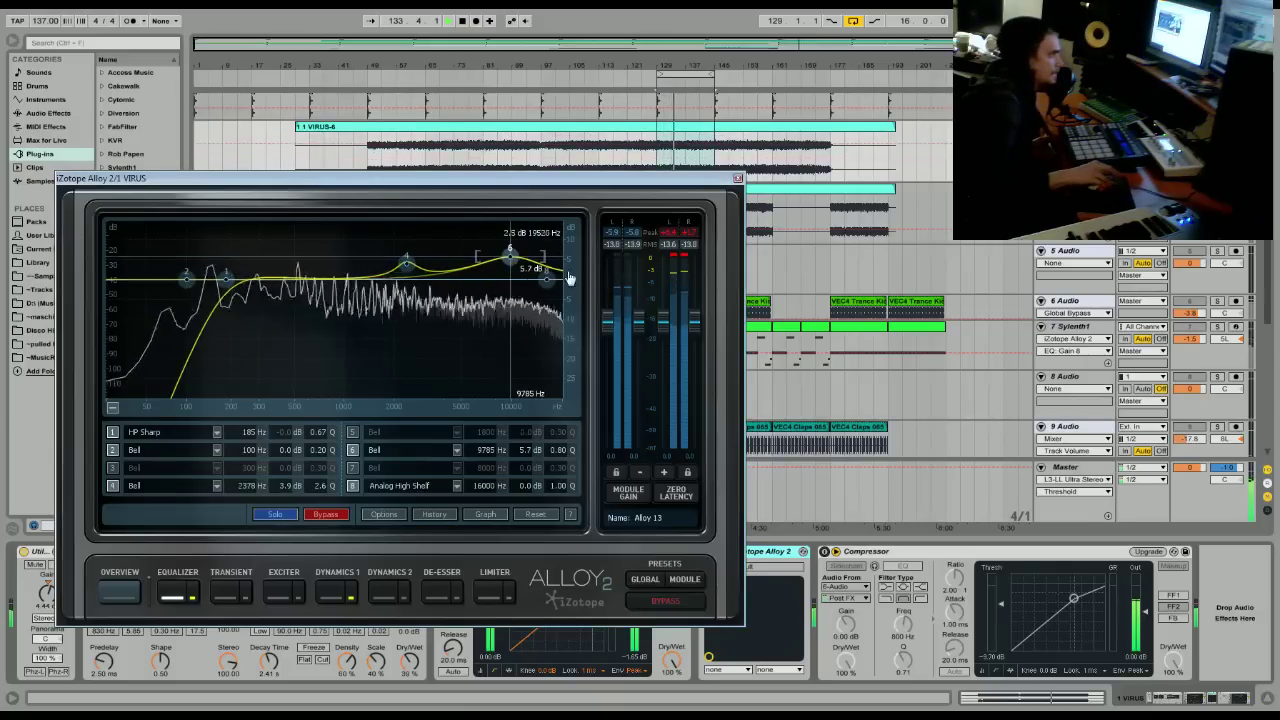
left_click_drag(686, 184, 639, 206)
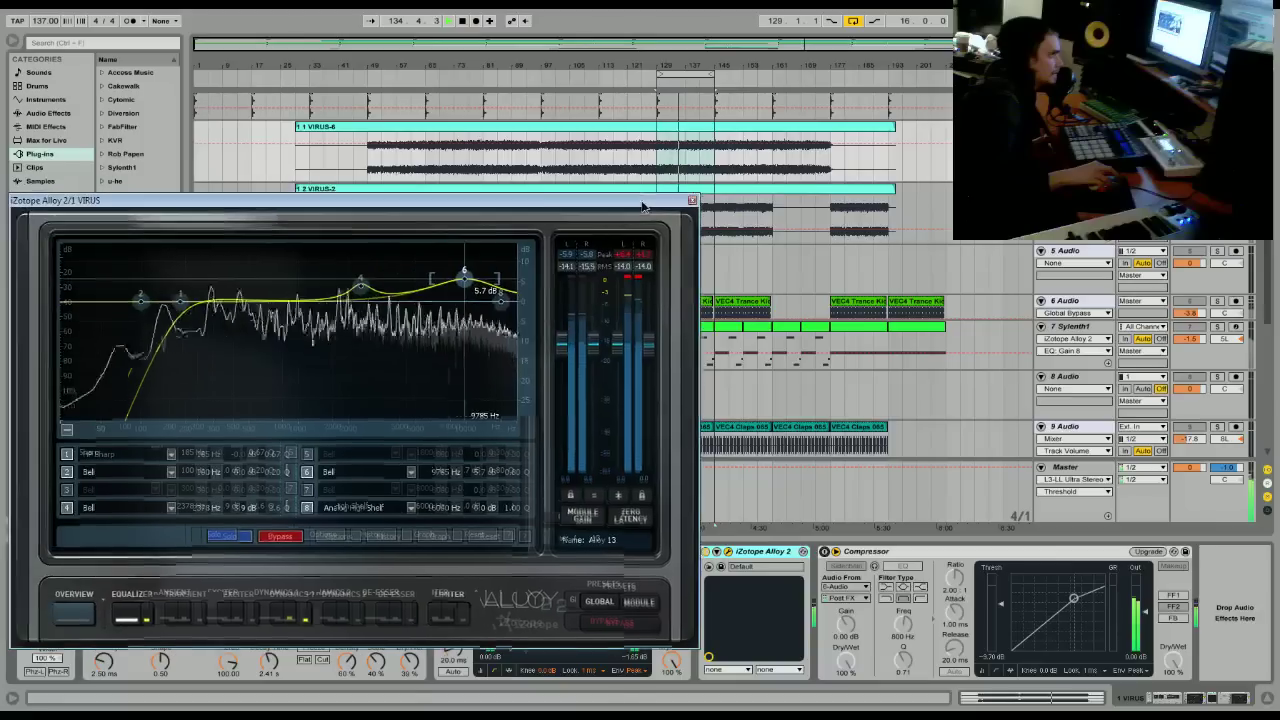
Set the HP Sharp cutoff to 204 Hz and band 2 Bell to 239 Hz, -3.3 dB and Q 2.3, and stop playback.
left_click_drag(191, 307, 203, 307)
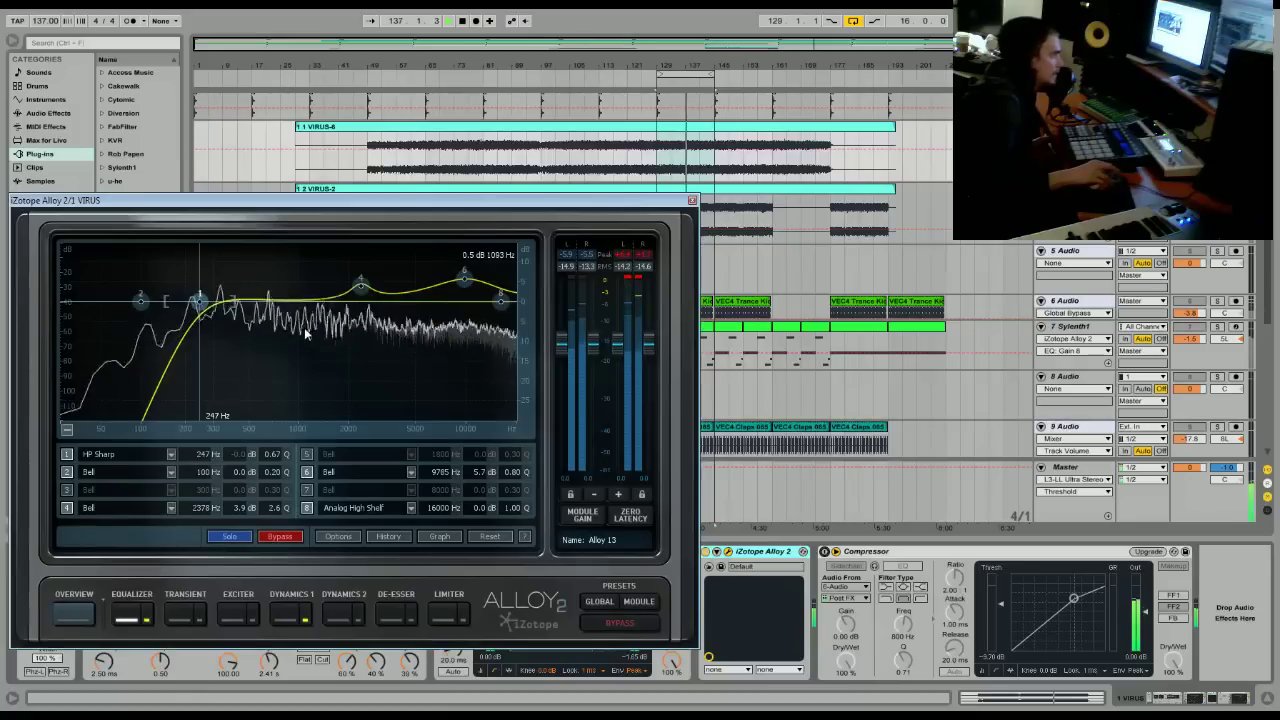
mouse_move(203, 306)
left_mouse_down()
mouse_move(191, 309)
mouse_move(237, 306)
mouse_move(271, 322)
mouse_move(228, 326)
mouse_move(296, 364)
mouse_move(262, 366)
mouse_move(292, 404)
mouse_move(242, 437)
mouse_move(457, 440)
mouse_move(259, 366)
mouse_move(204, 328)
left_mouse_up()
key("space")
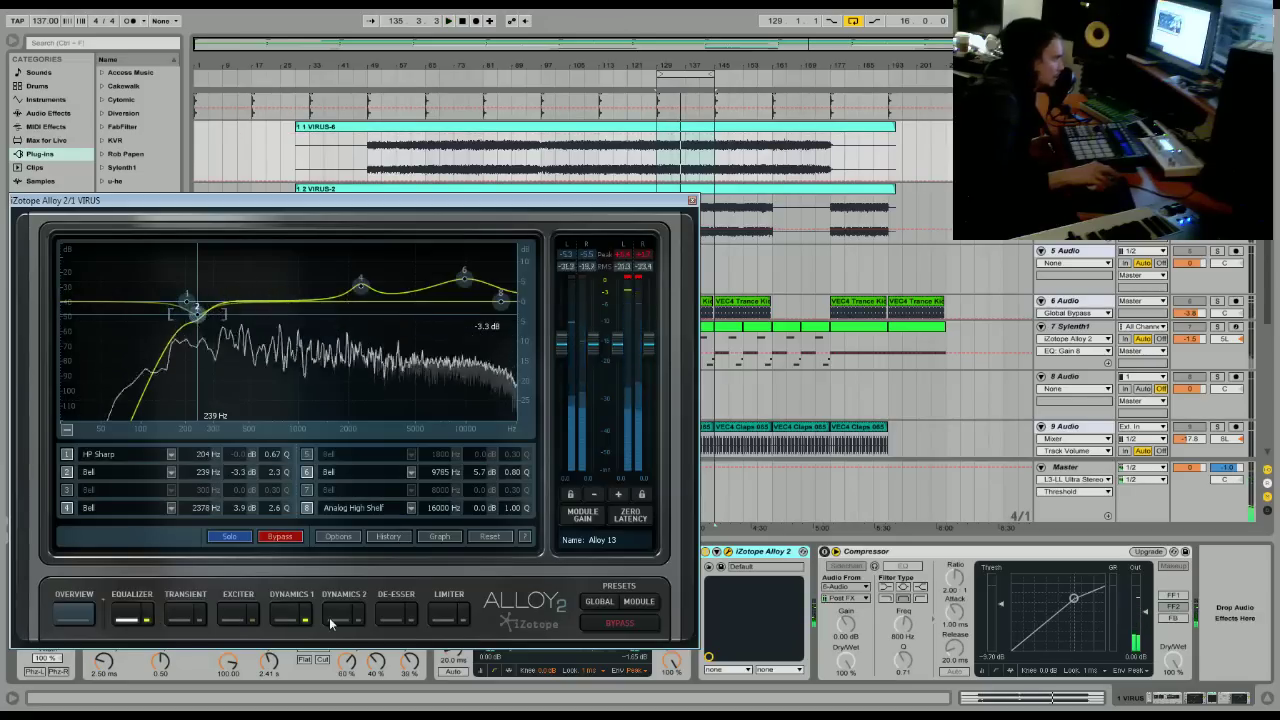
key("space")
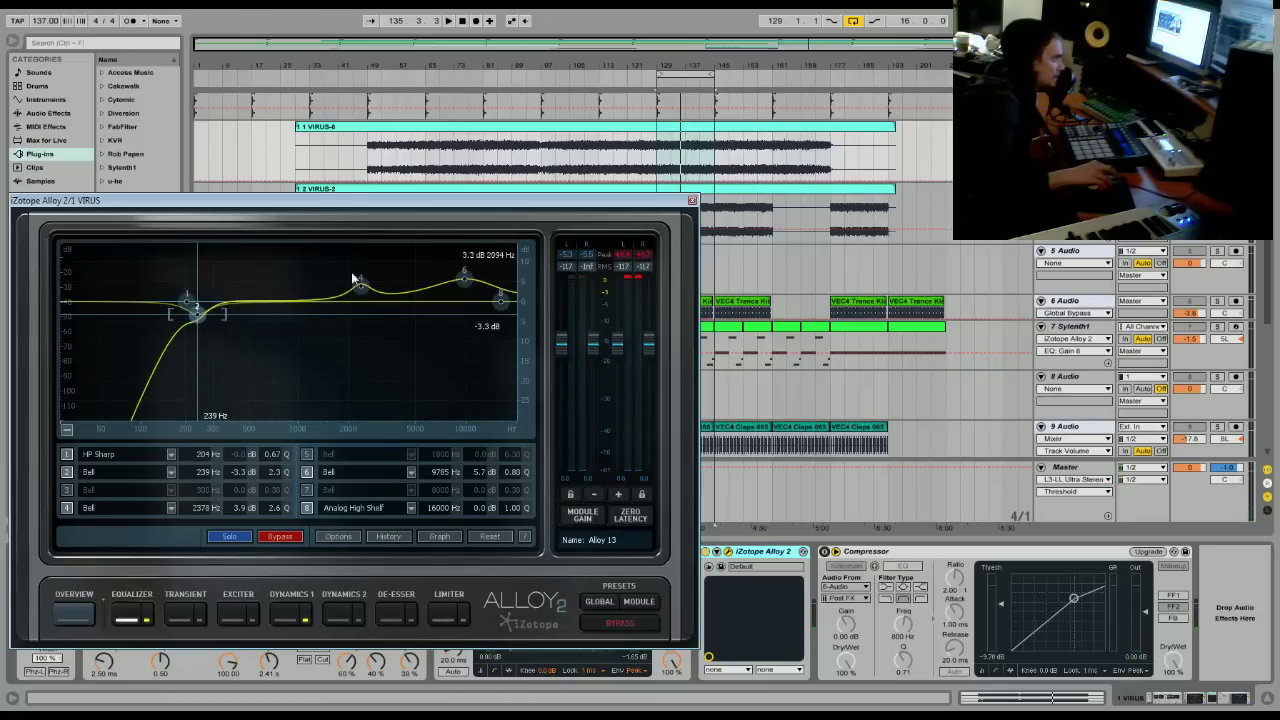
Close the 1 VIRUS Alloy 2 window and listen to the looped section from bar 129.
left_click(692, 200)
left_click(481, 150)
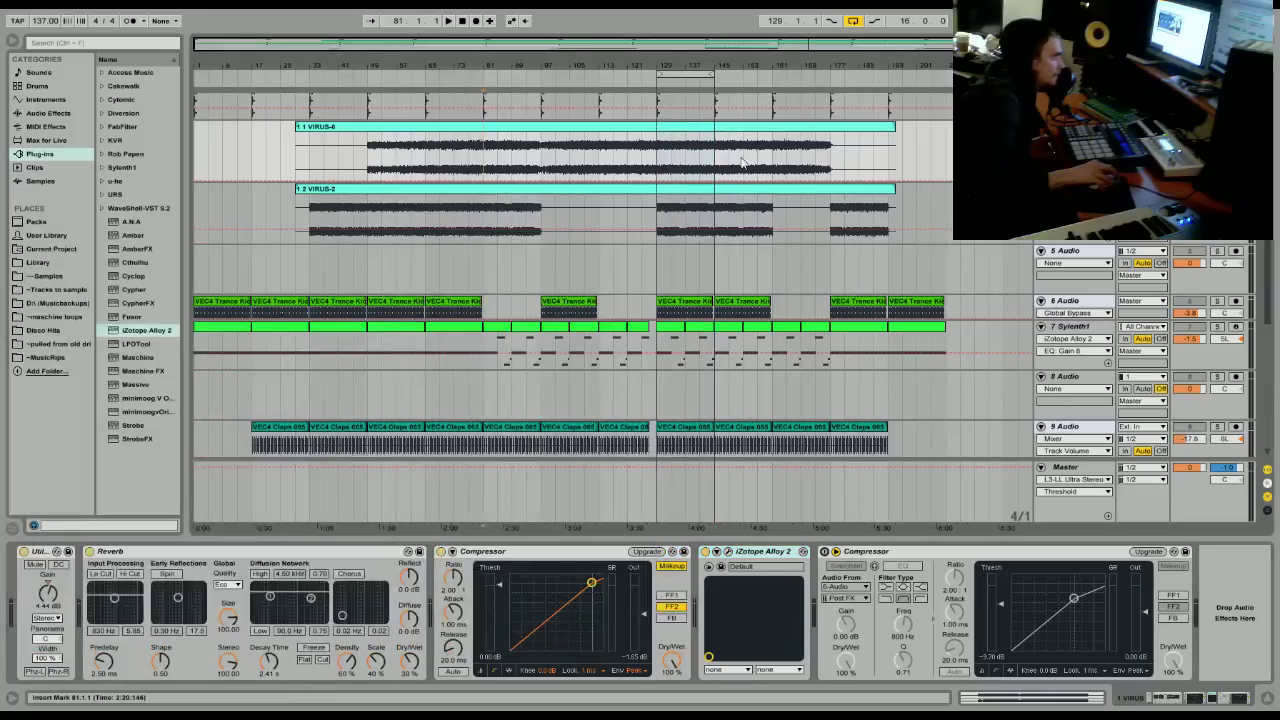
key("space")
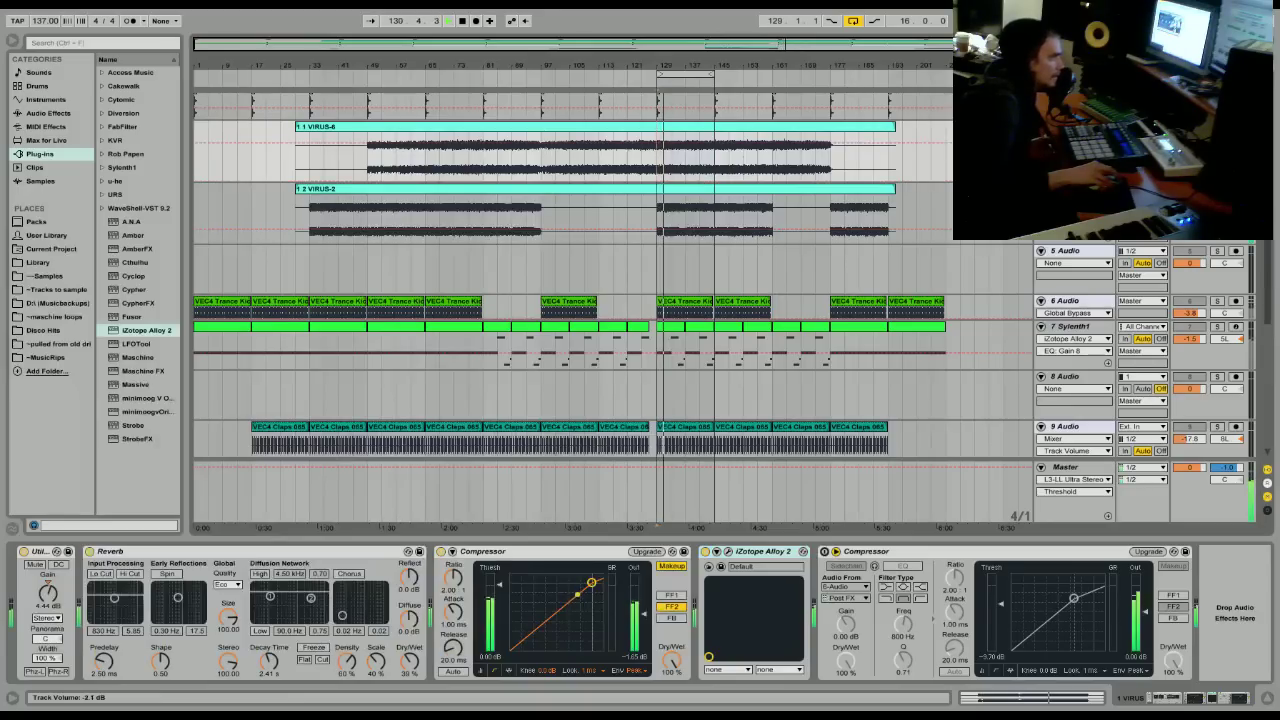
key("space")
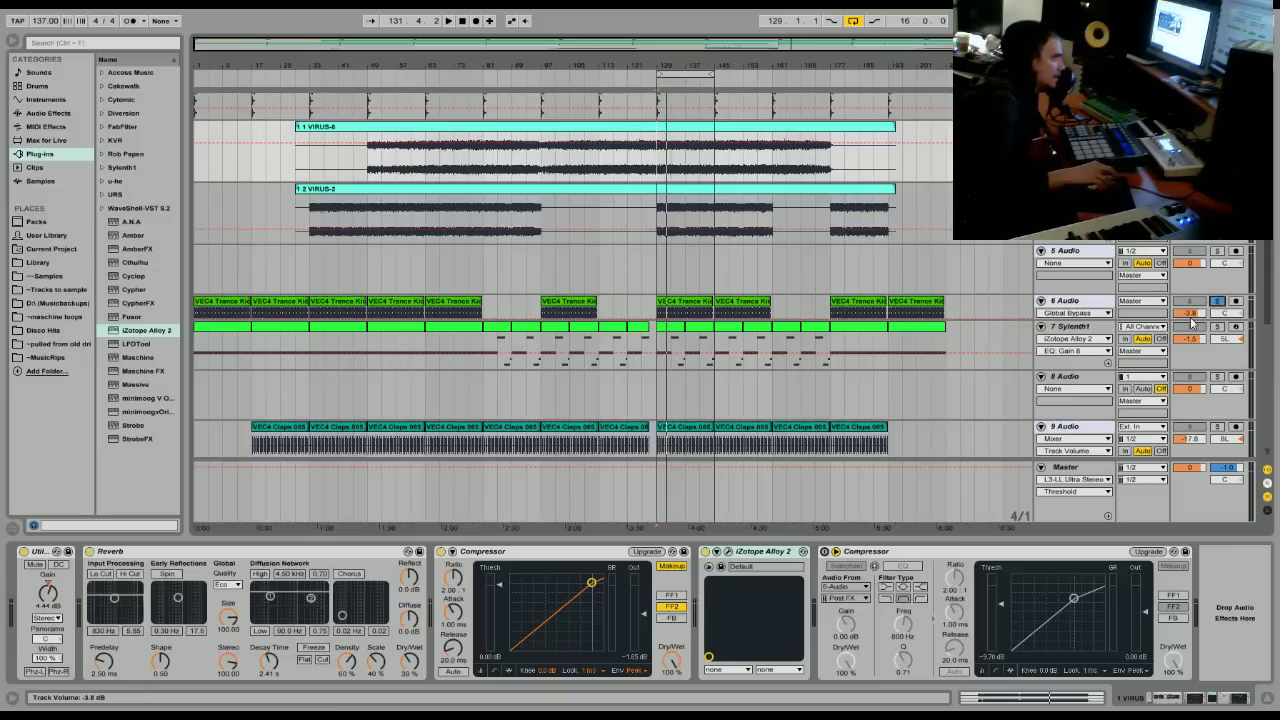
Check the track levels in the Session View mixer, return to the arrangement, and keep the 6 Audio track soloed.
key("Tab")
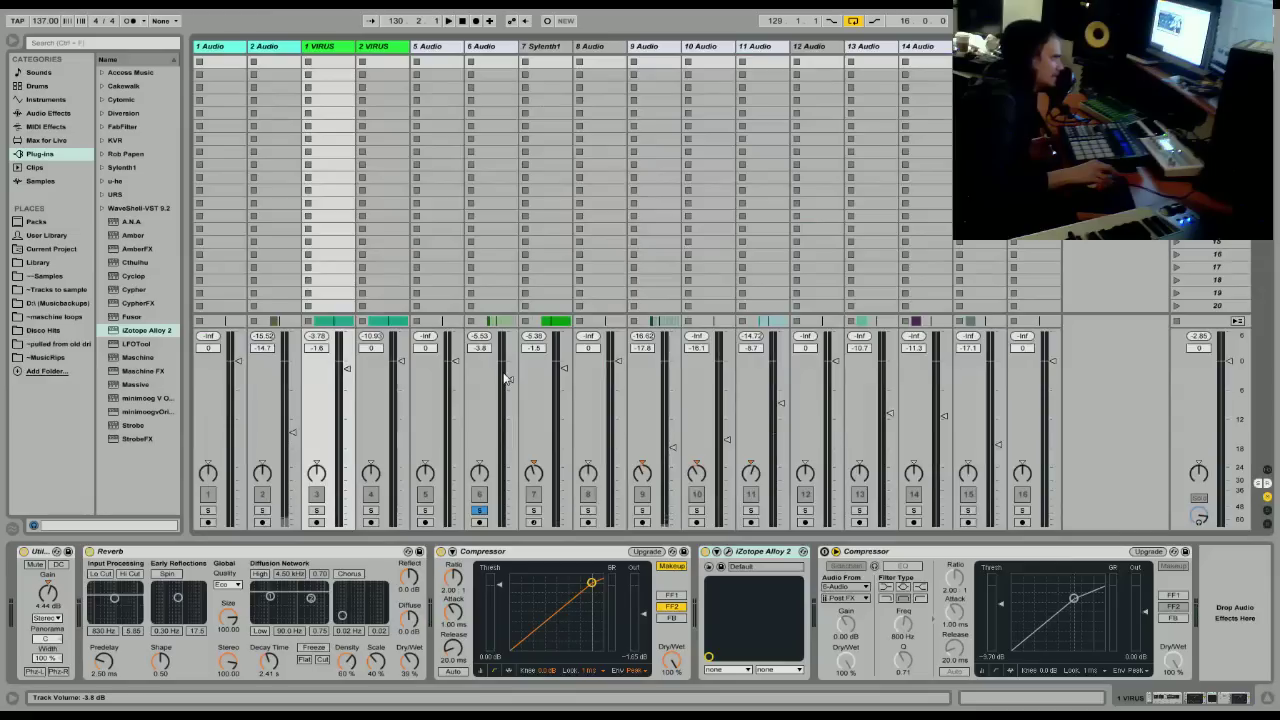
left_click(480, 510)
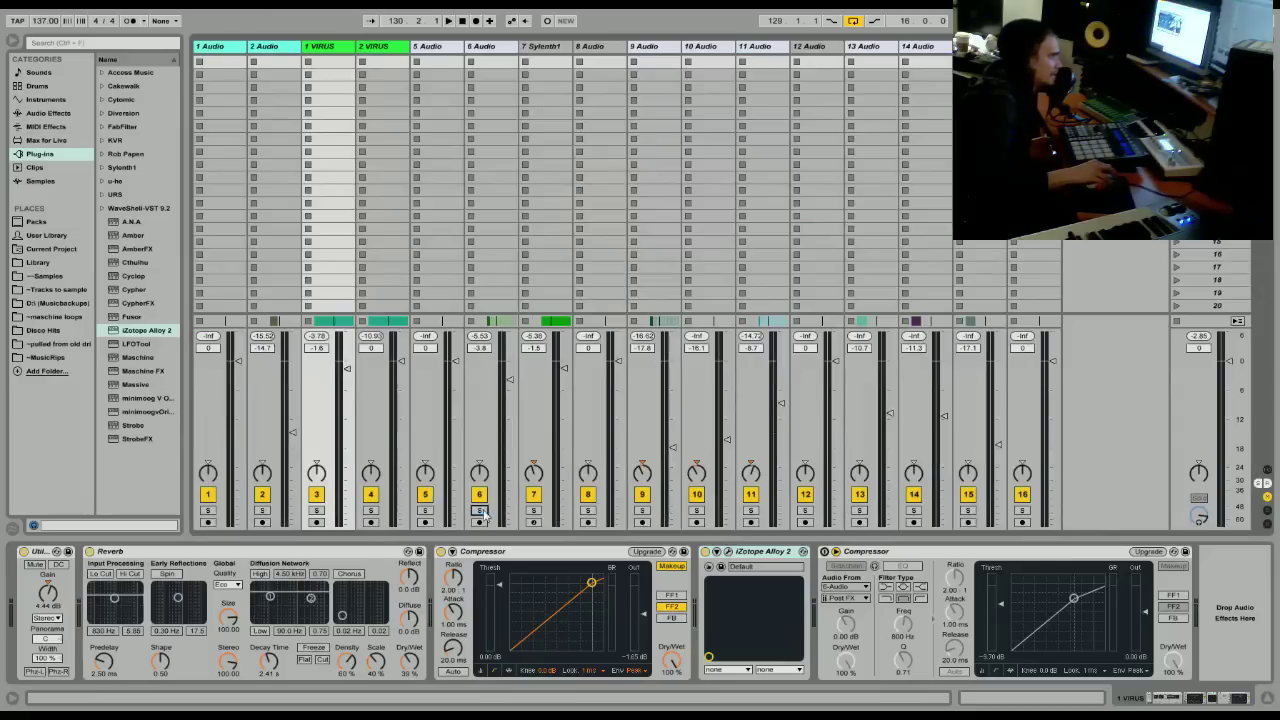
key("Tab")
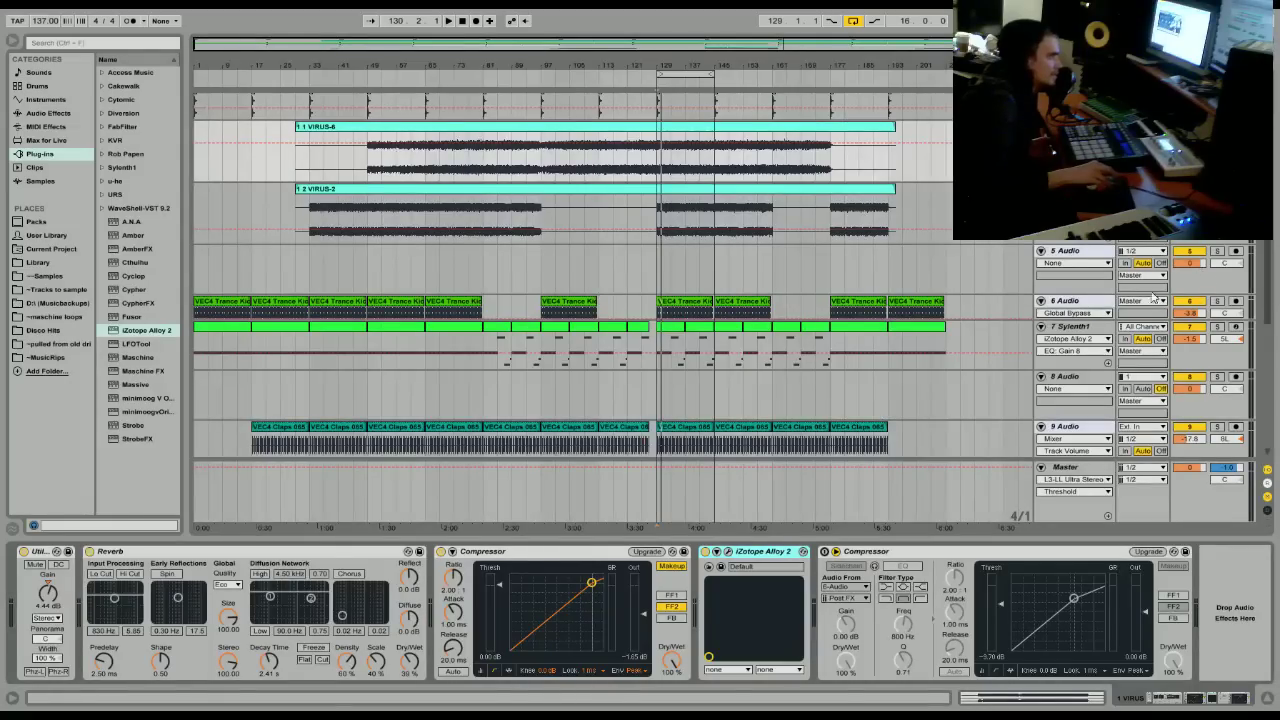
left_click(1217, 301)
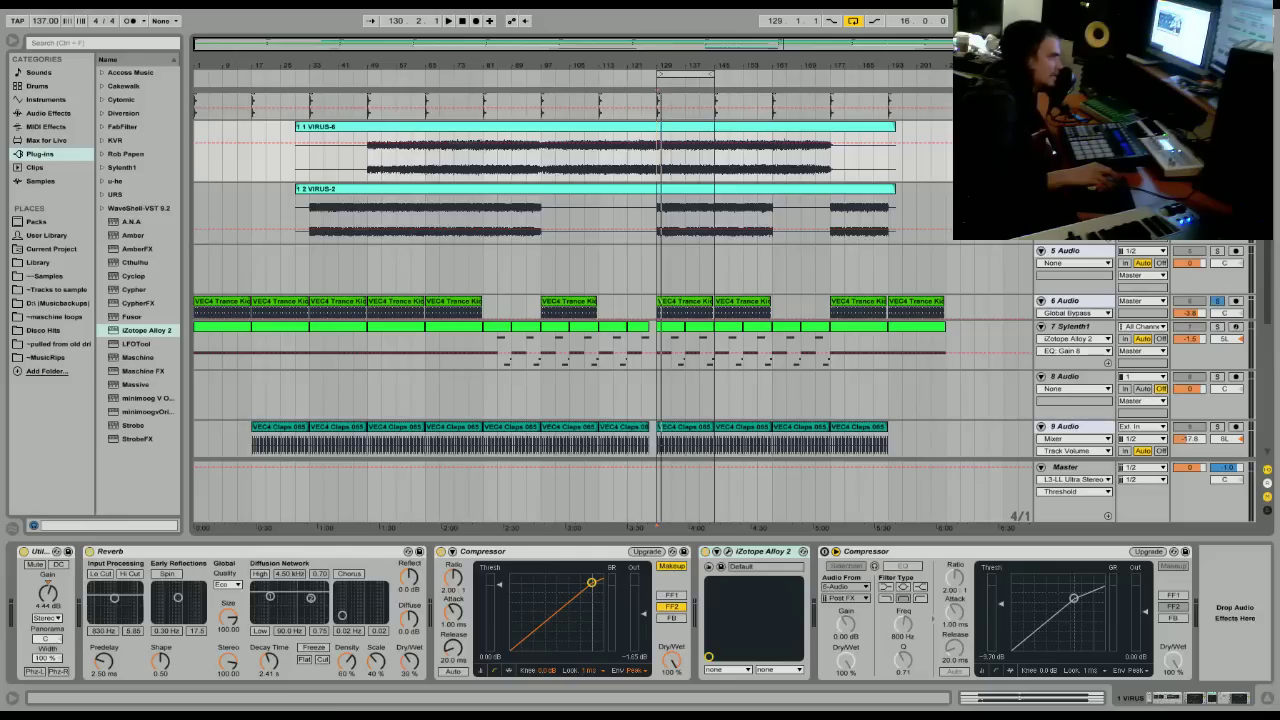
Adjust the 1 VIRUS track volume while auditioning the loop with 6 Audio soloed, and stop playback.
key("space")
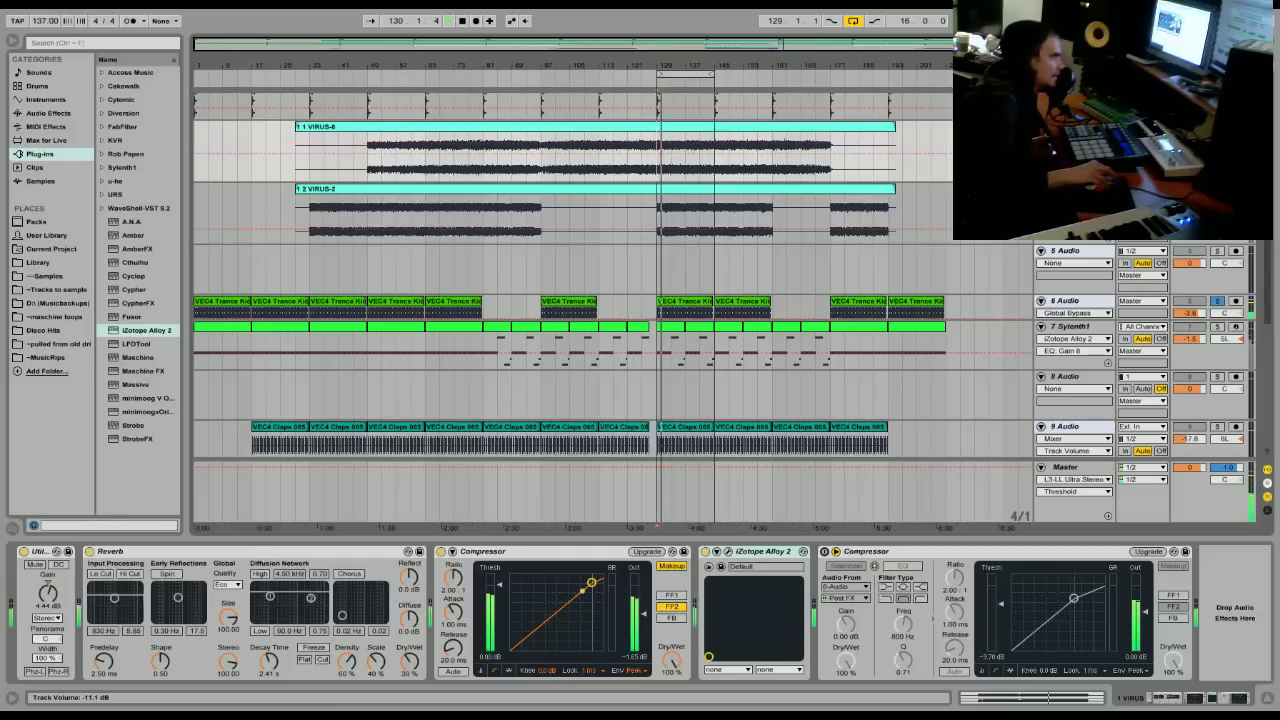
key("space")
key("space")
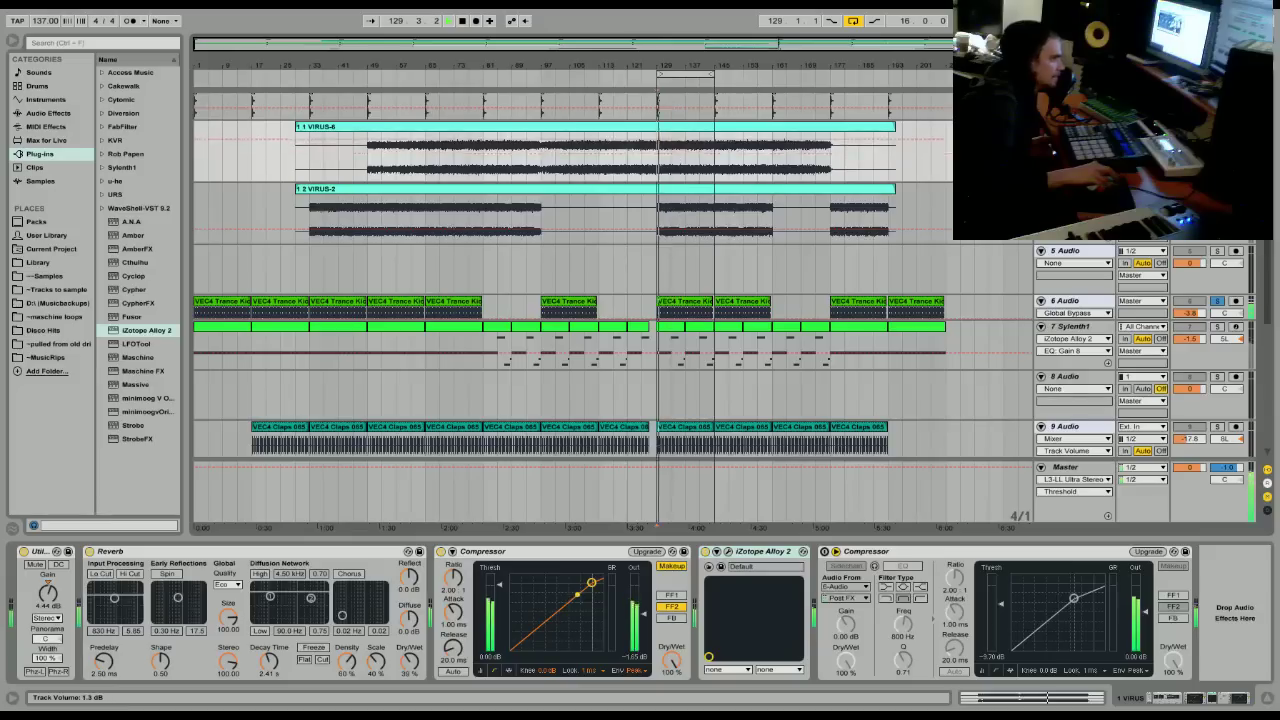
key("space")
key("space")
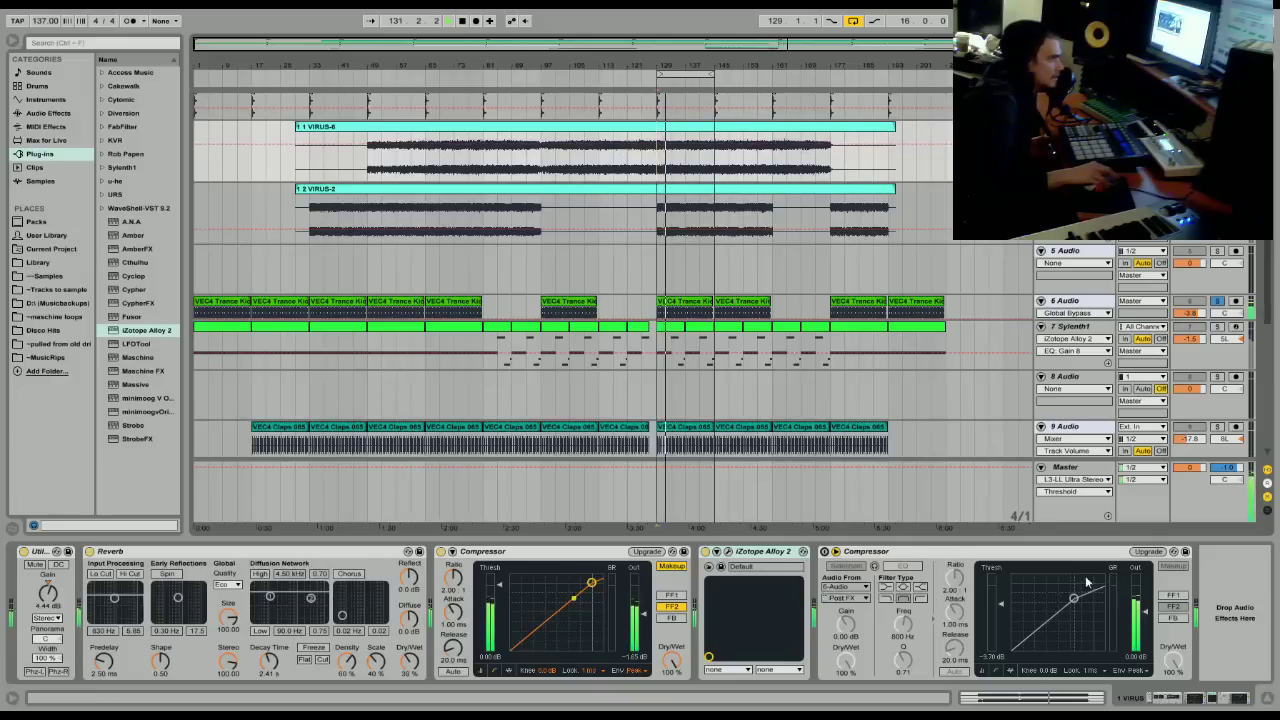
key("space")
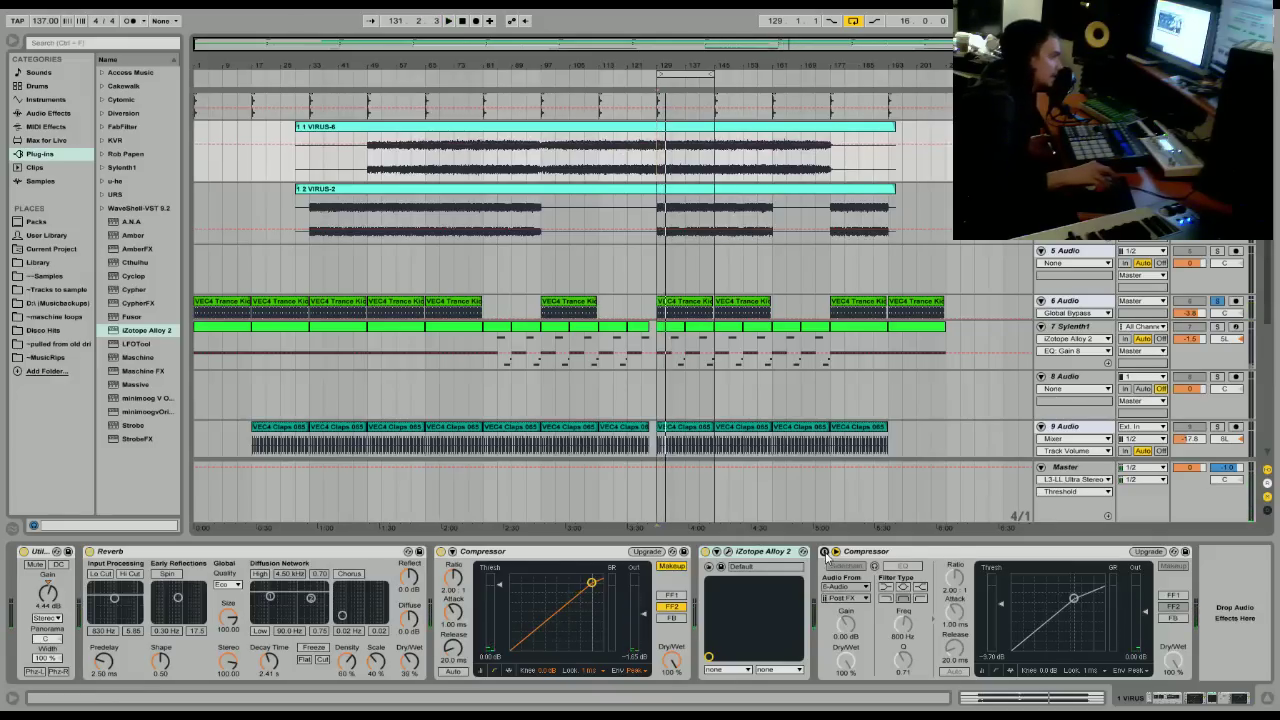
Turn the 1 VIRUS sidechain compressor back on, solo 7 Sylenth1 as well, and audition the section from bar 129.
left_click(824, 551)
key("space")
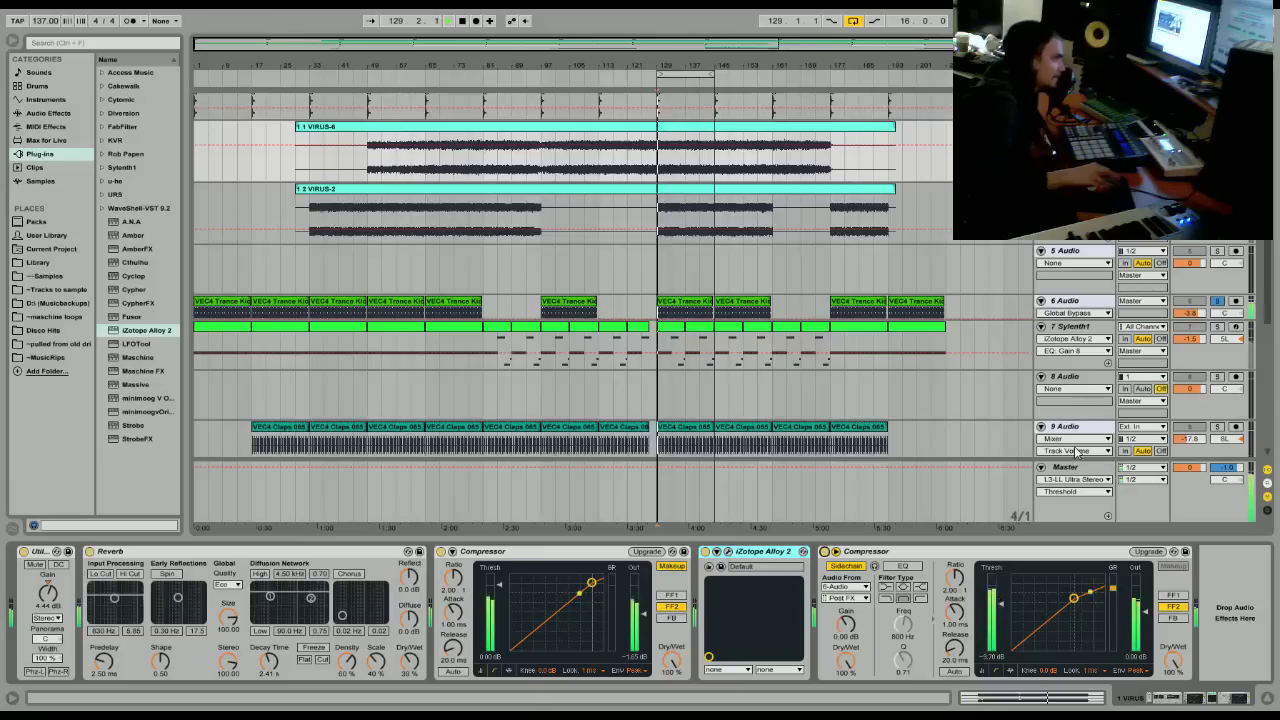
left_click(1217, 326)
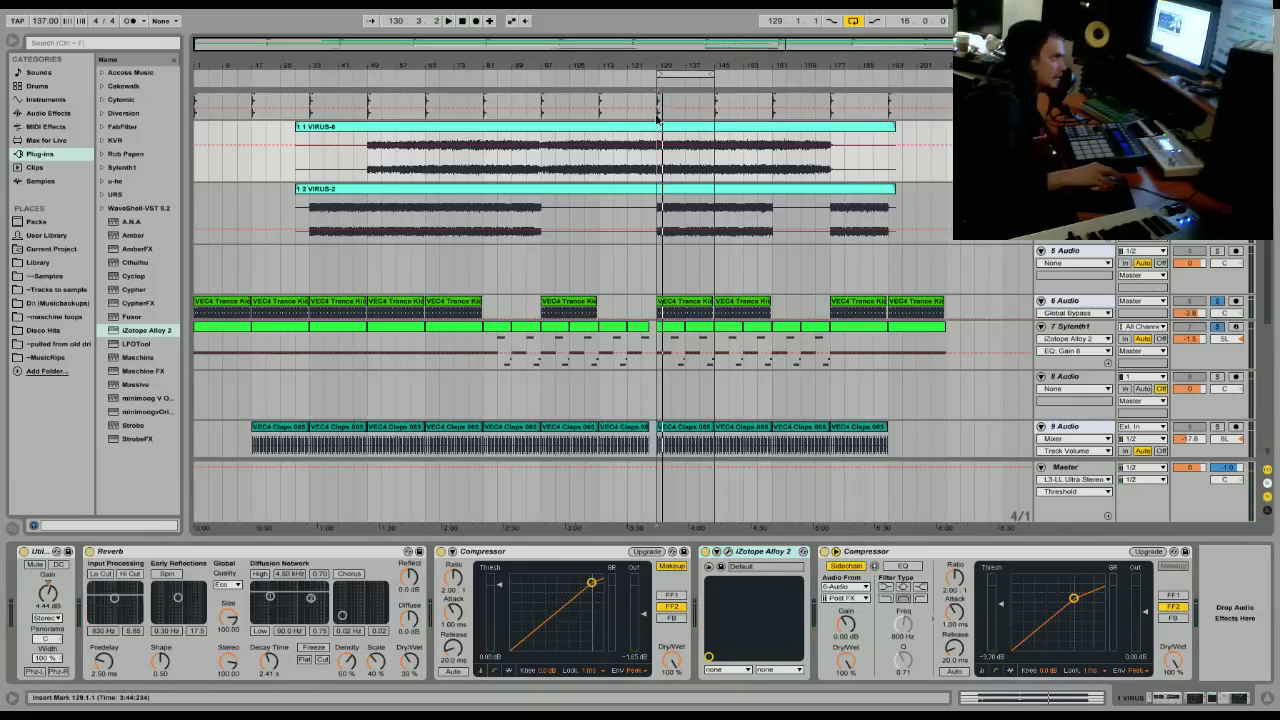
left_click(657, 118)
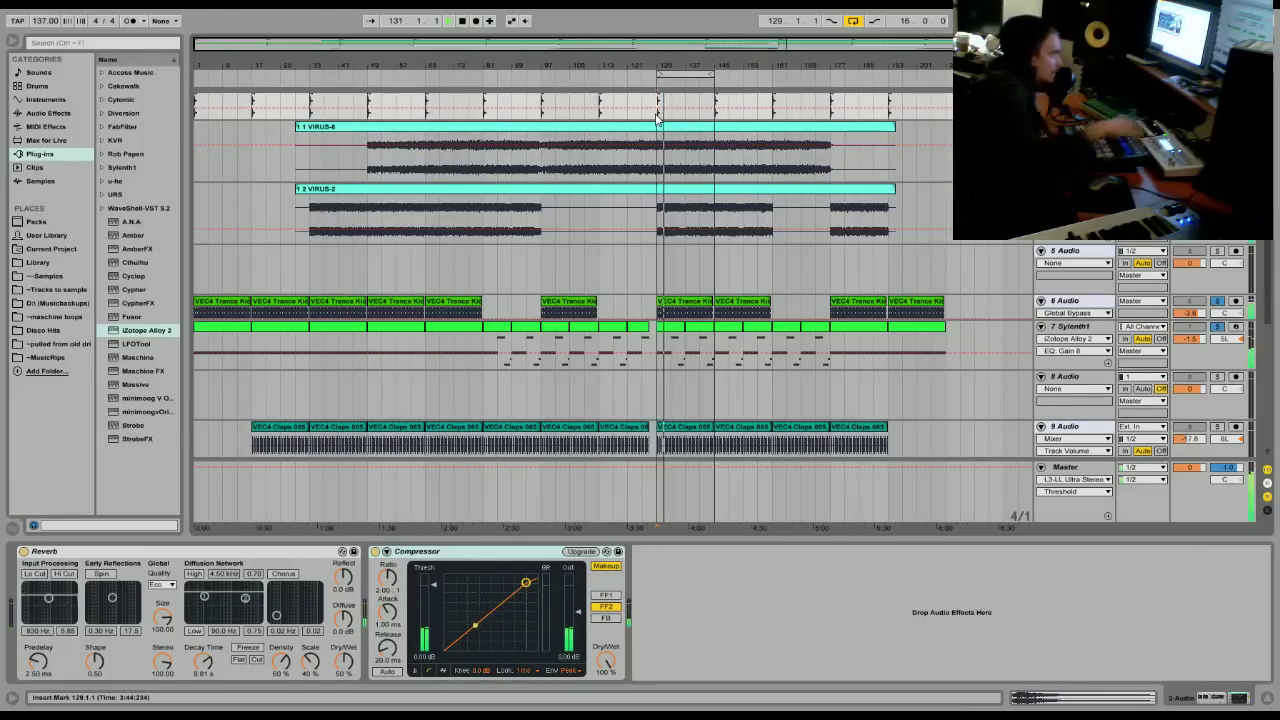
key("Down")
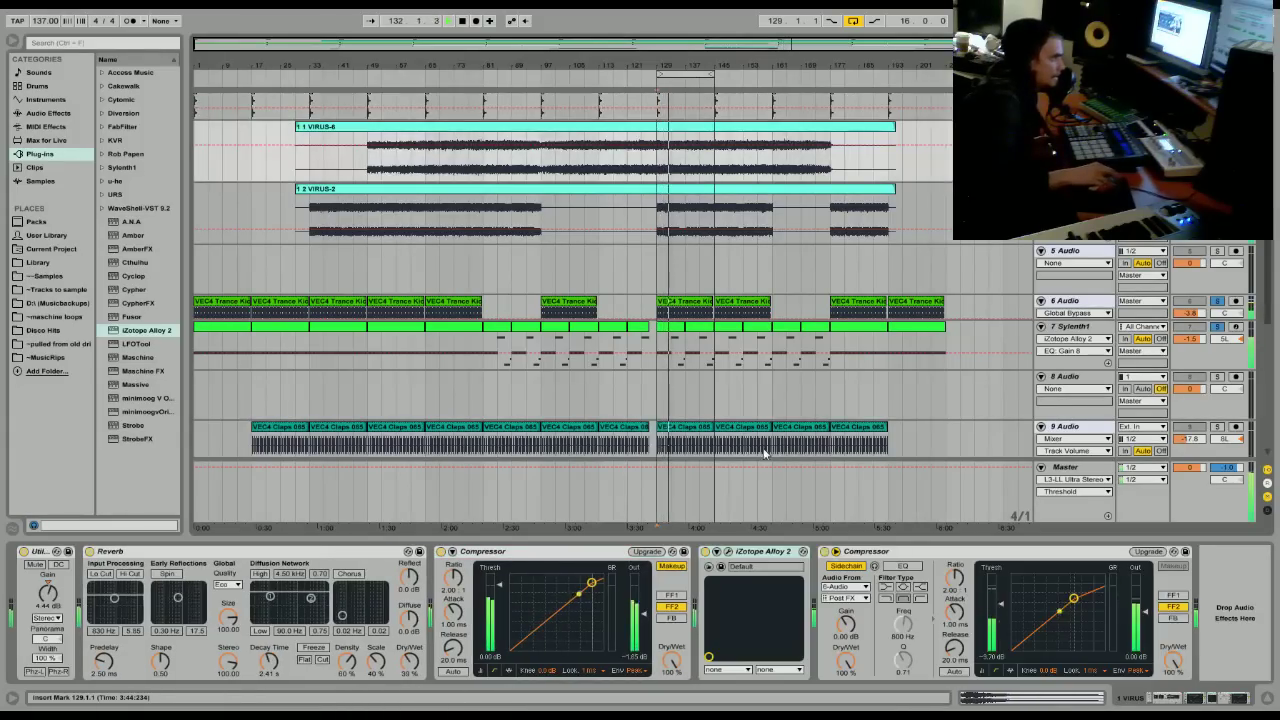
key("space")
With the solos cleared, set the 1 VIRUS equalizer's HP Sharp to 234 Hz and band 2 to 143 Hz and -0.9 dB during playback.
left_click(727, 551)
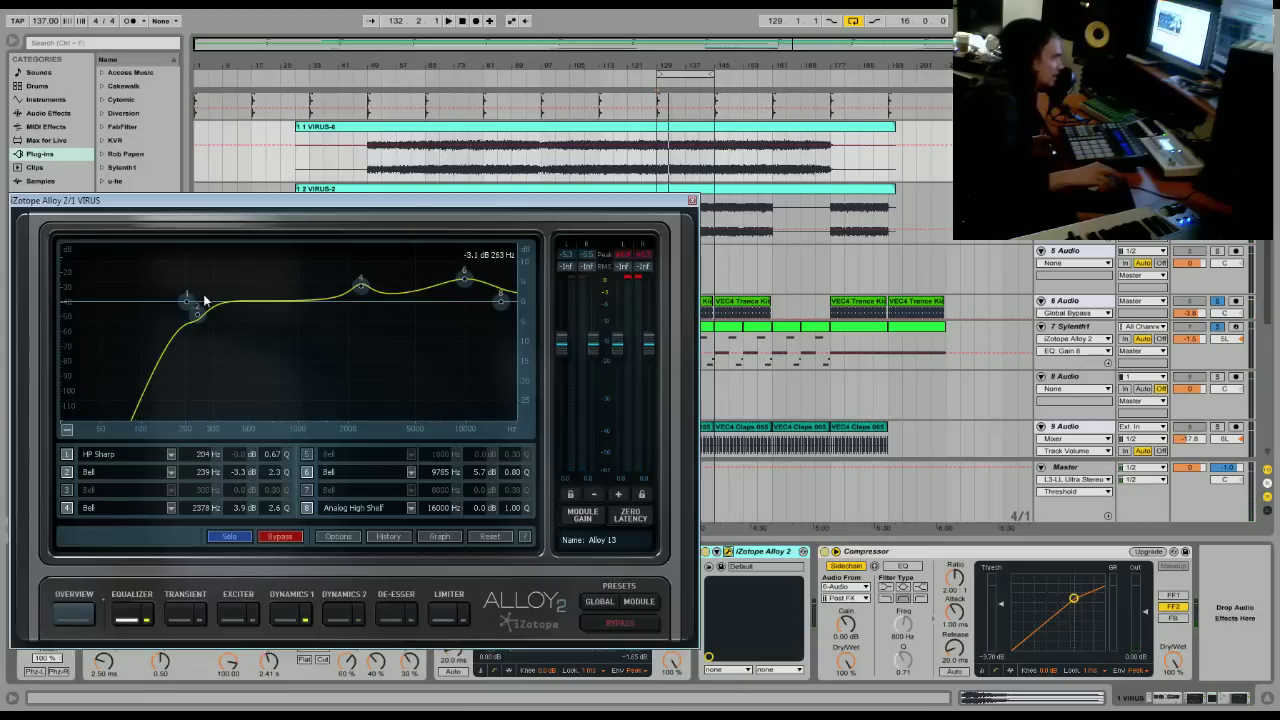
key("space")
left_click_drag(194, 309, 146, 306)
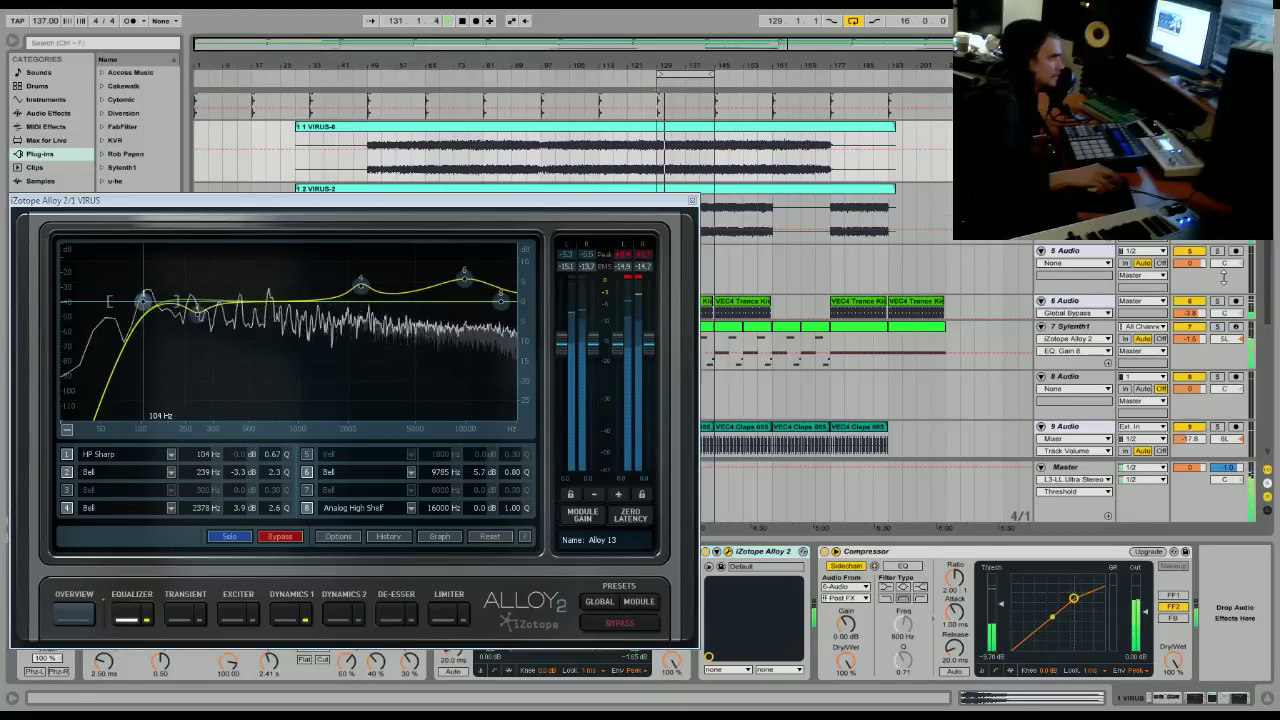
scroll(1177, 428, "down", 1)
scroll(1177, 428, "down", 2)
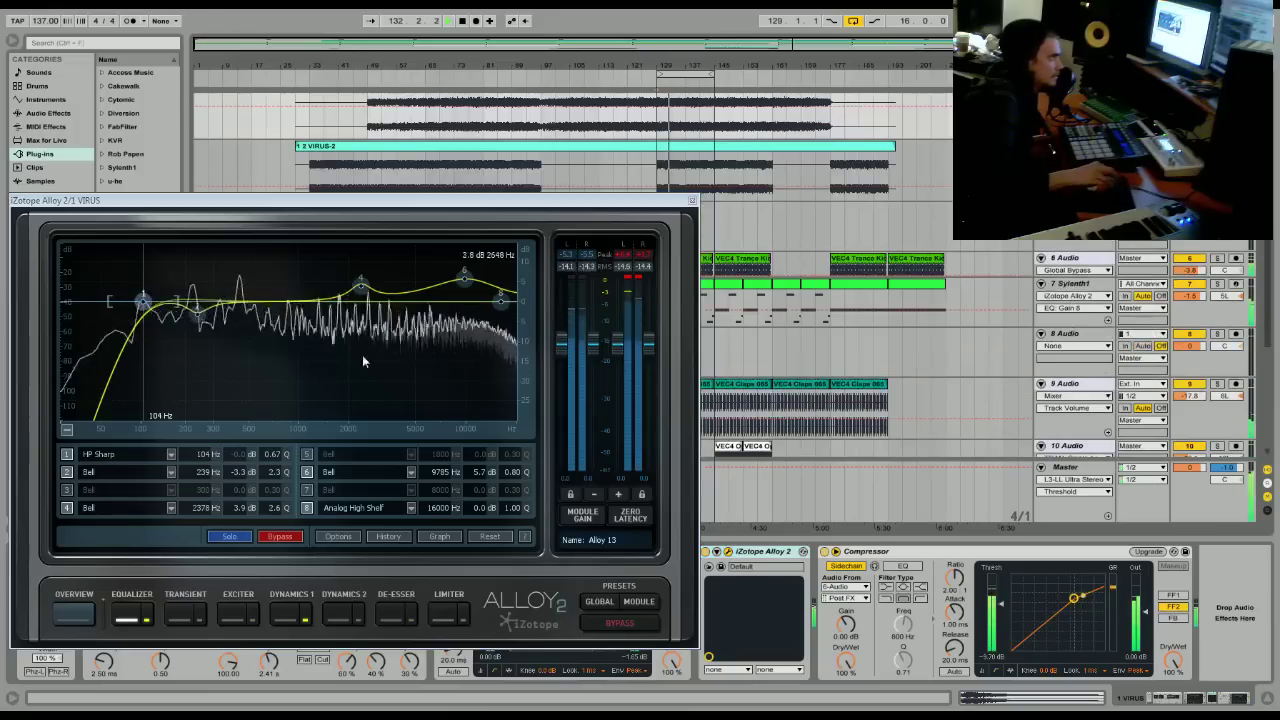
left_click_drag(196, 305, 314, 455)
left_click_drag(144, 302, 195, 323)
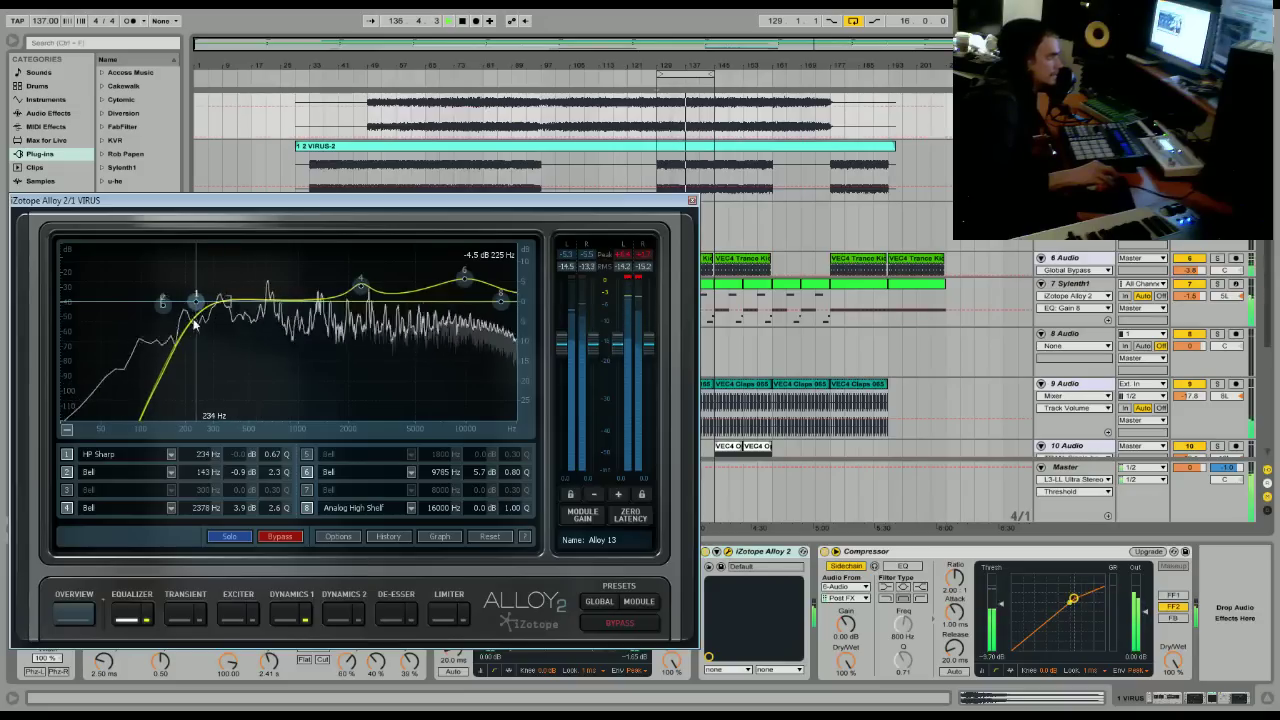
Set band 4 to 2221 Hz and 2.7 dB, and band 6 to 9977 Hz and 3.0 dB in the 1 VIRUS equalizer.
left_click_drag(465, 272, 464, 287)
left_click_drag(362, 291, 313, 340)
left_click_drag(355, 297, 357, 288)
mouse_move(464, 287)
left_mouse_down()
mouse_move(466, 271)
mouse_move(473, 295)
left_mouse_up()
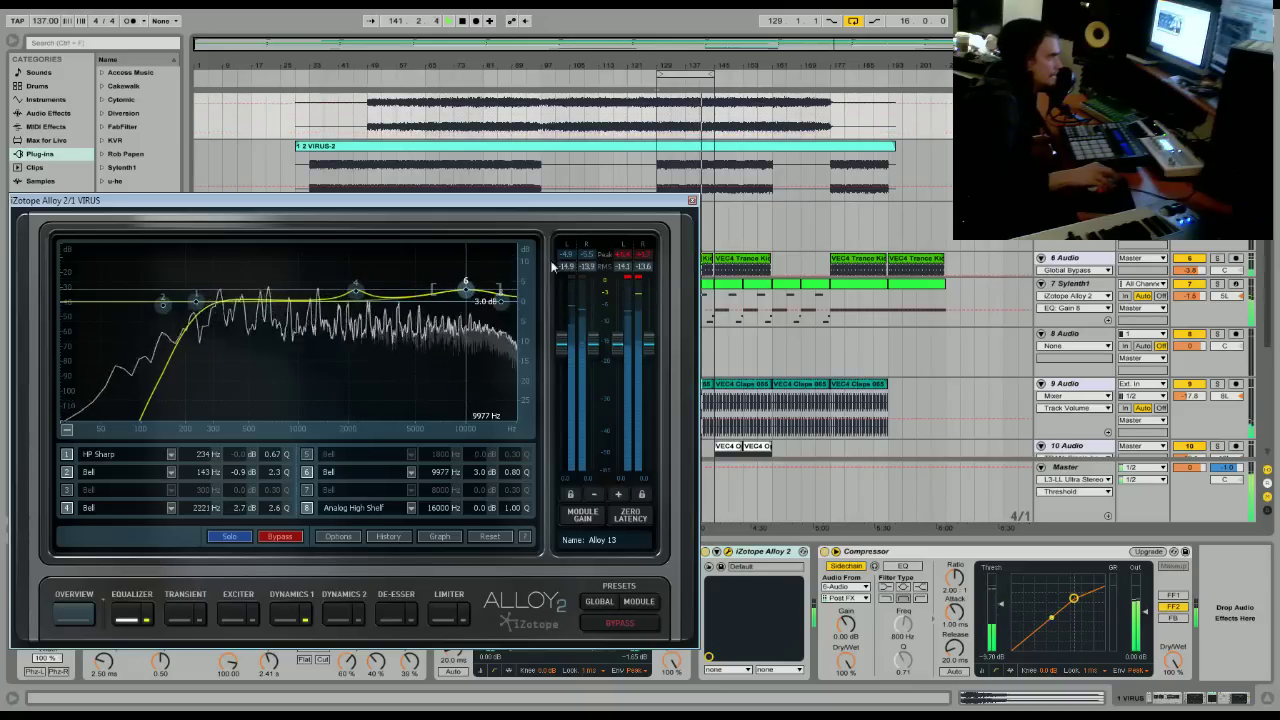
Set the 1 VIRUS sidechain compressor to a -17.7 dB threshold and about 86 ms release in its activity view, and close the Alloy 2 window.
left_click(286, 617)
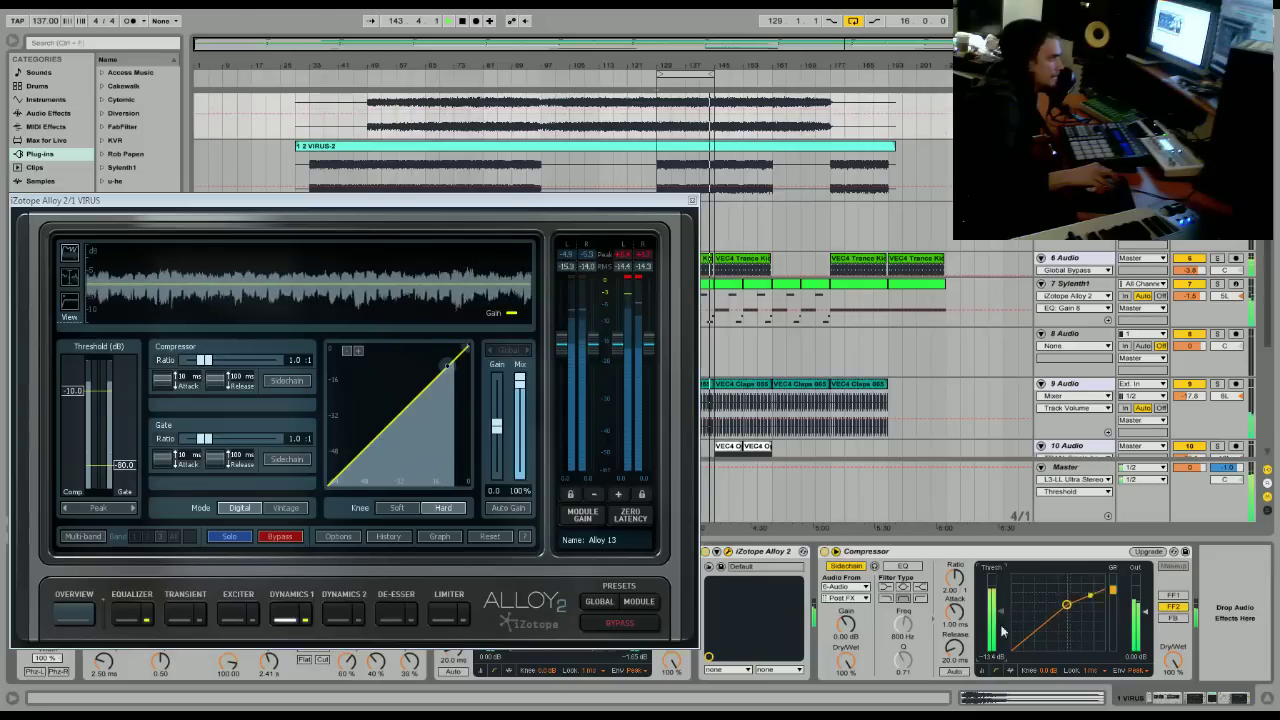
left_click(1011, 672)
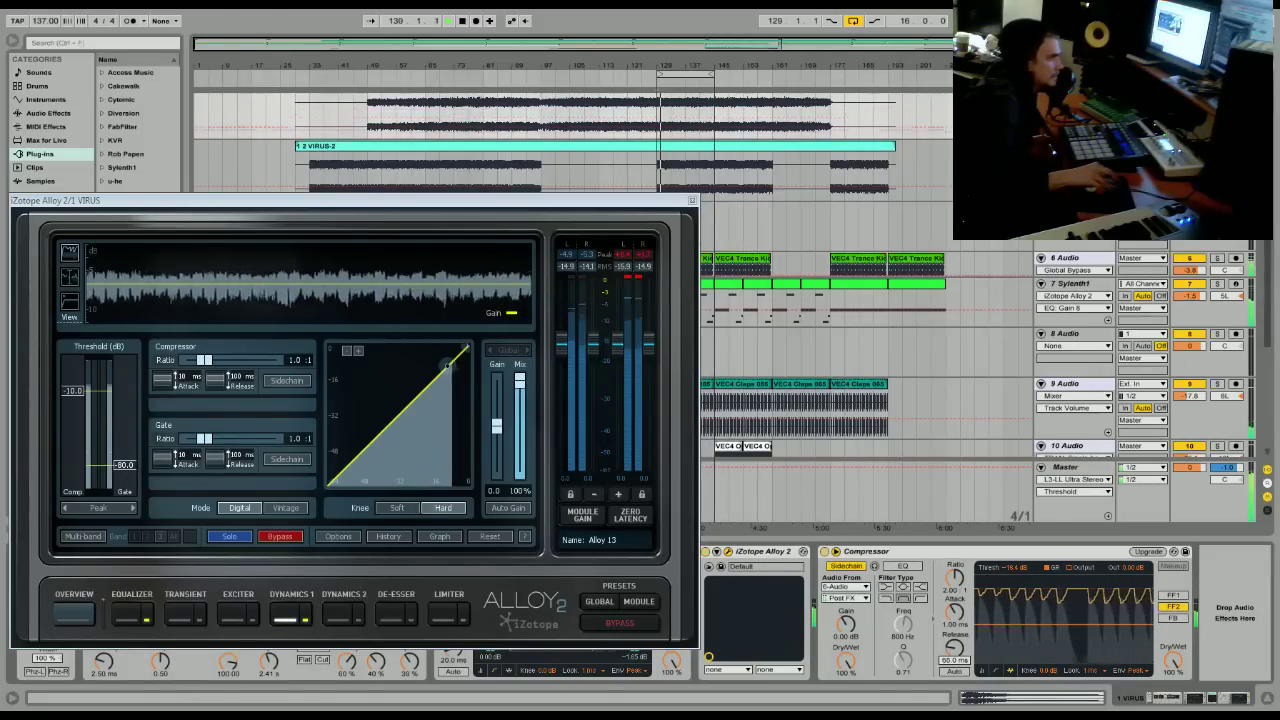
left_click_drag(966, 641, 966, 635)
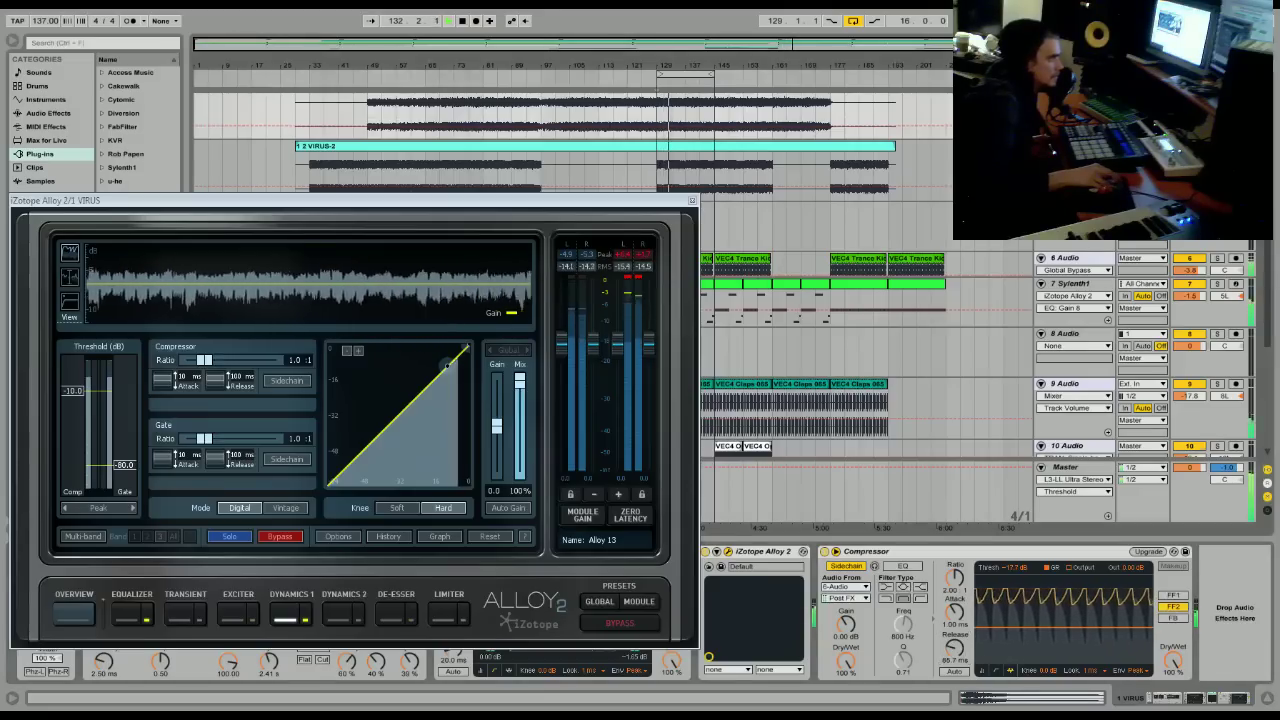
left_click(691, 200)
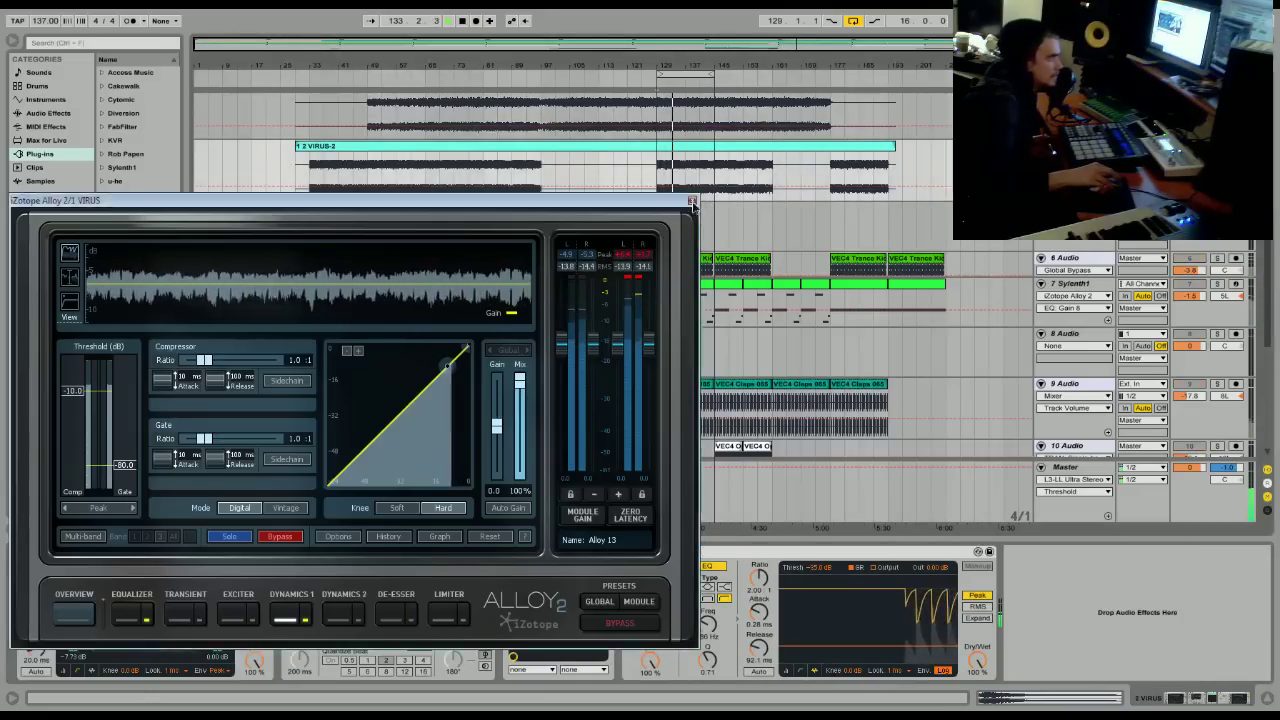
In the 2 VIRUS Alloy 2 equalizer, set band 4 to 481 Hz and -5.9 dB and band 6 to 4438 Hz and 3.7 dB, and stop playback.
left_click(512, 566)
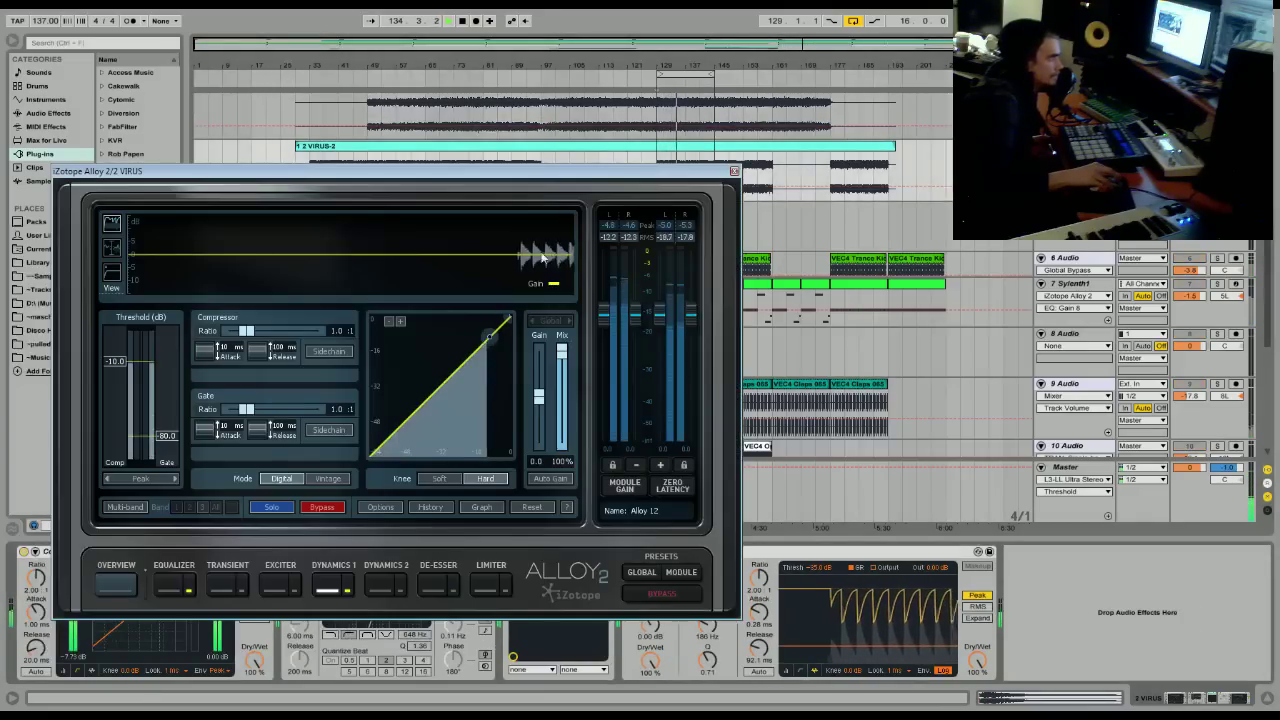
left_click(116, 578)
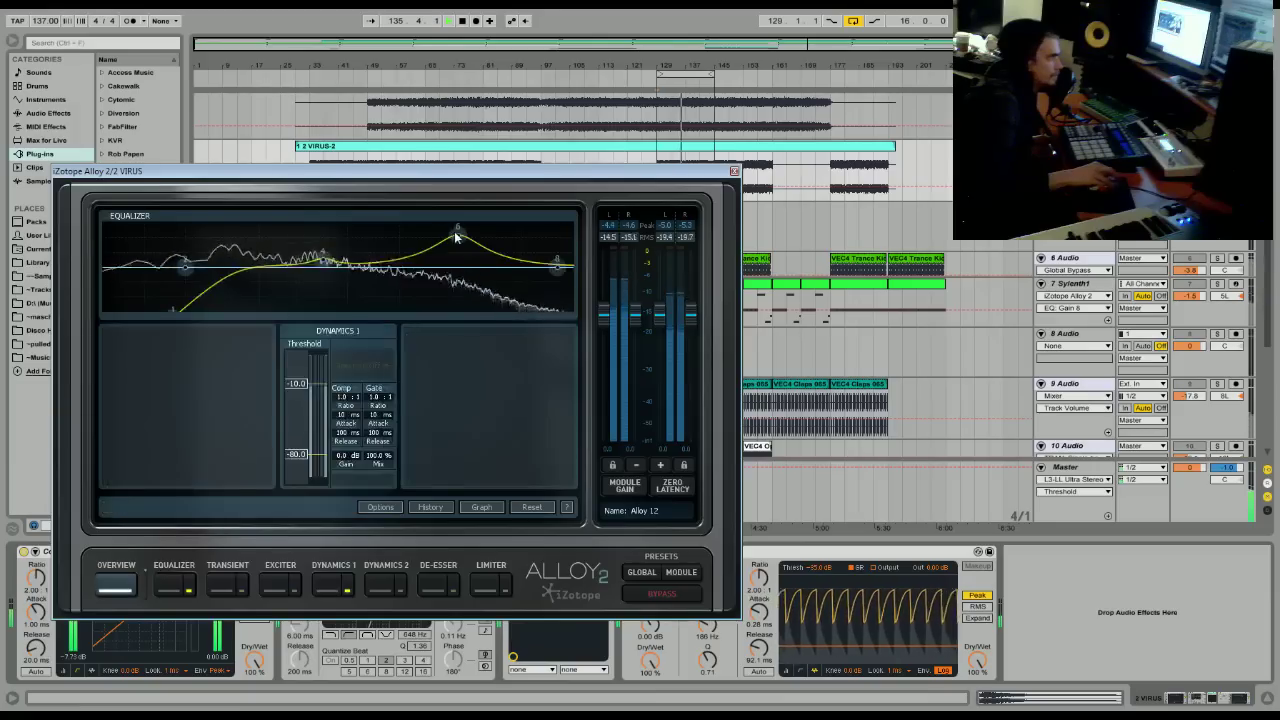
left_click_drag(288, 262, 288, 284)
key("space")
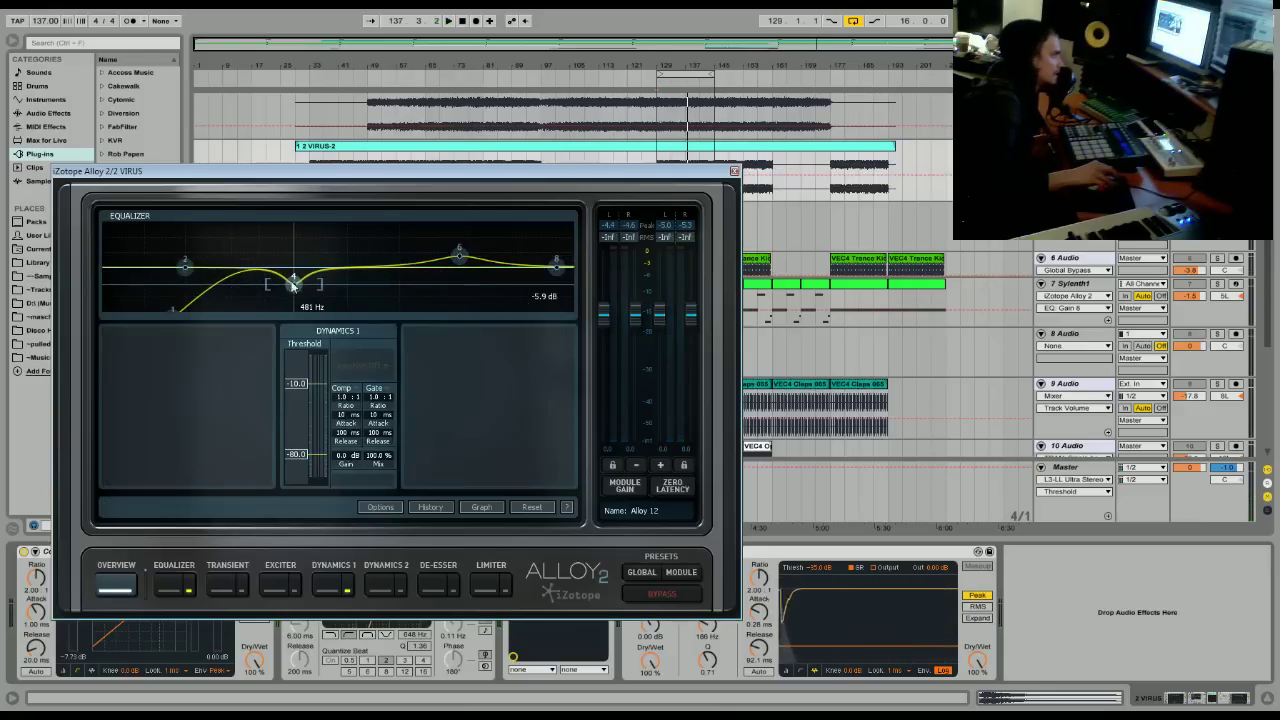
left_click(176, 570)
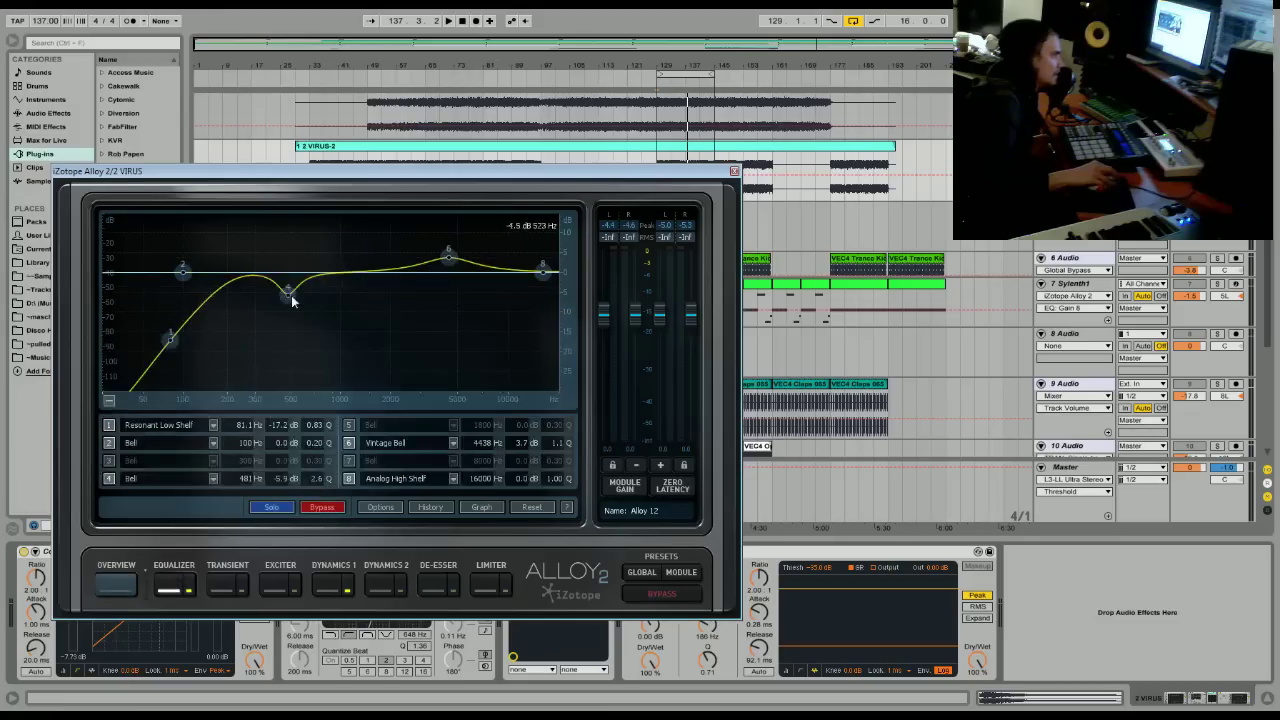
During playback, set 2 VIRUS equalizer band 4 to 304 Hz and -8.2 dB and band 6 to 4622 Hz and 6.1 dB, and close Alloy 2.
key("space")
left_click_drag(287, 311, 284, 311)
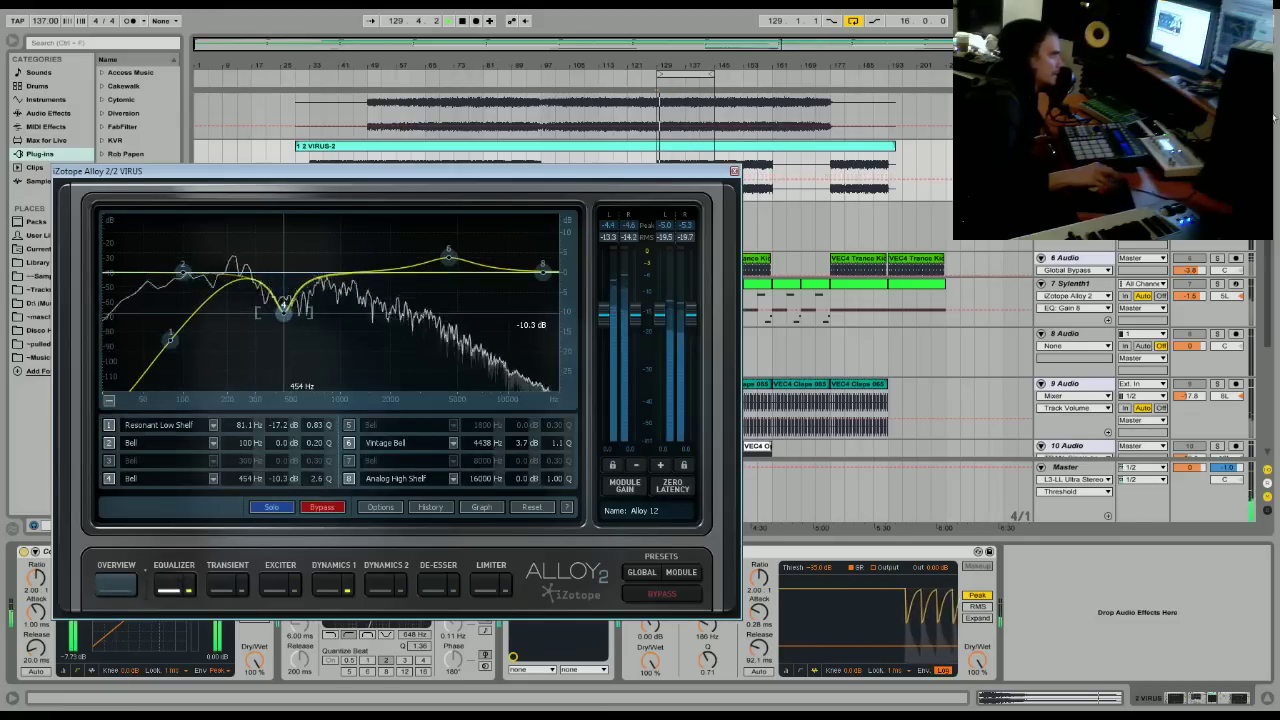
scroll(850, 300, "up", 2)
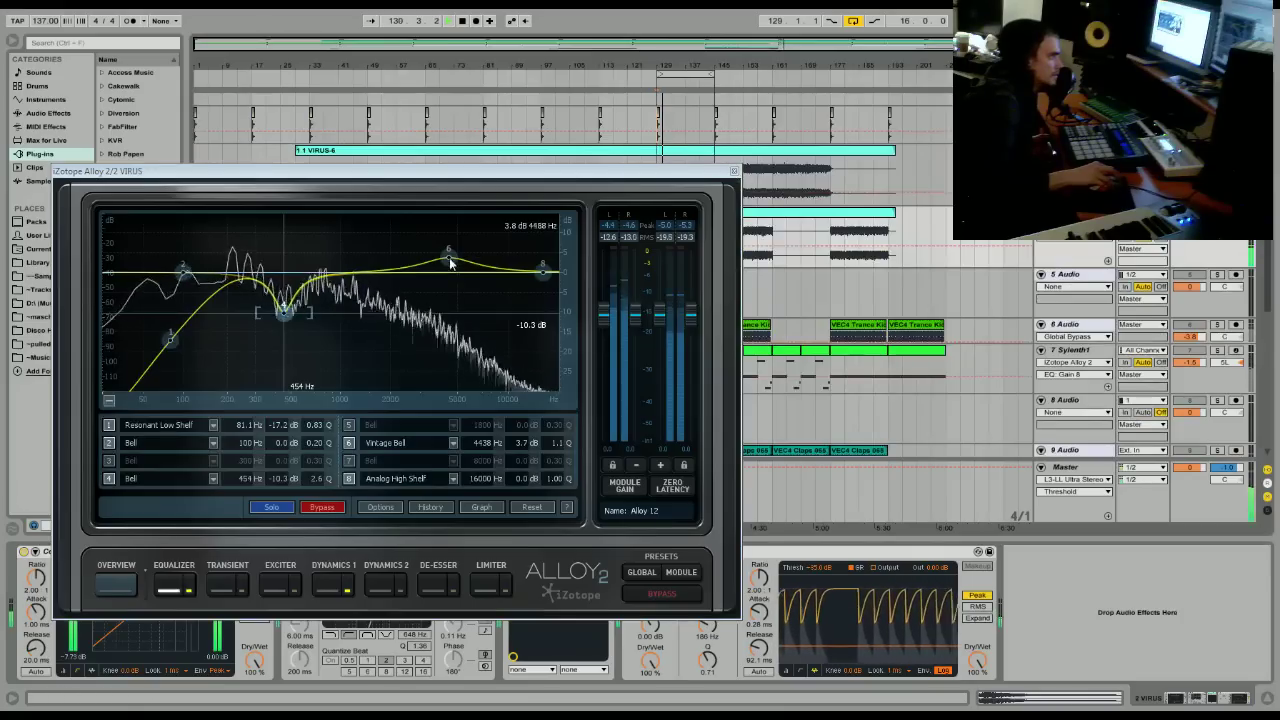
left_click_drag(300, 306, 256, 303)
left_click_drag(448, 259, 453, 243)
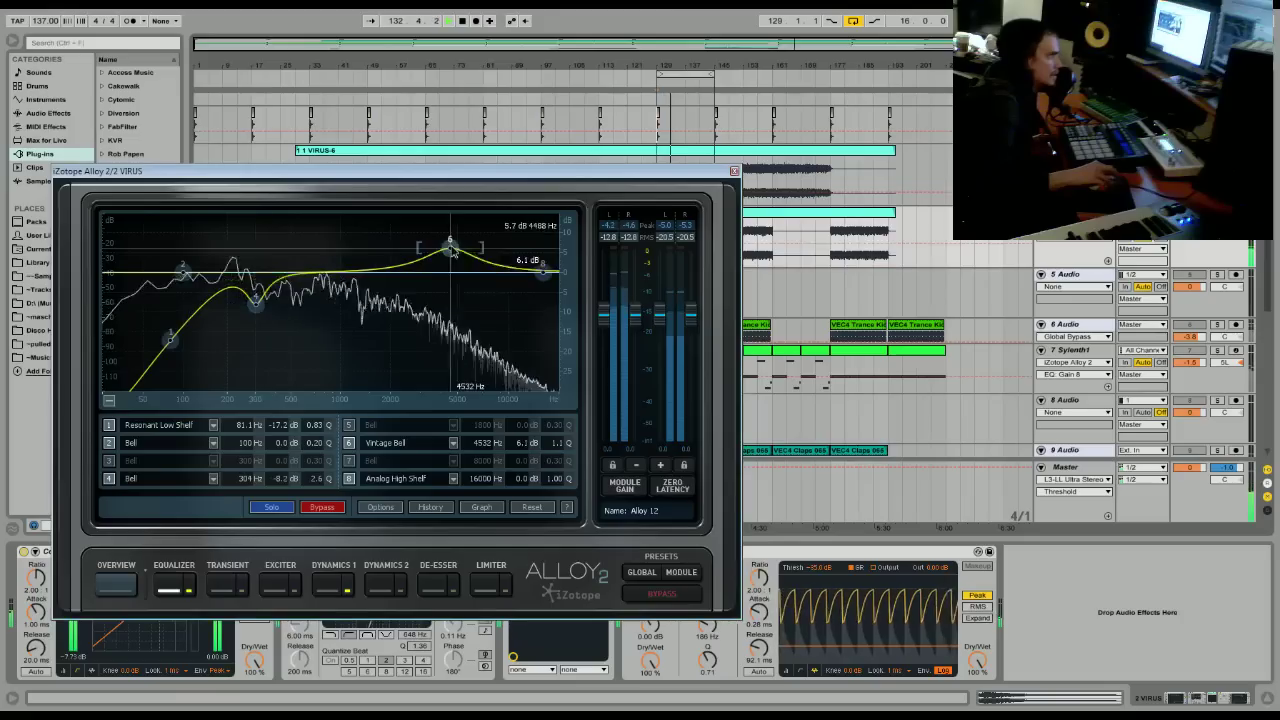
key("ctrl+alt+p")
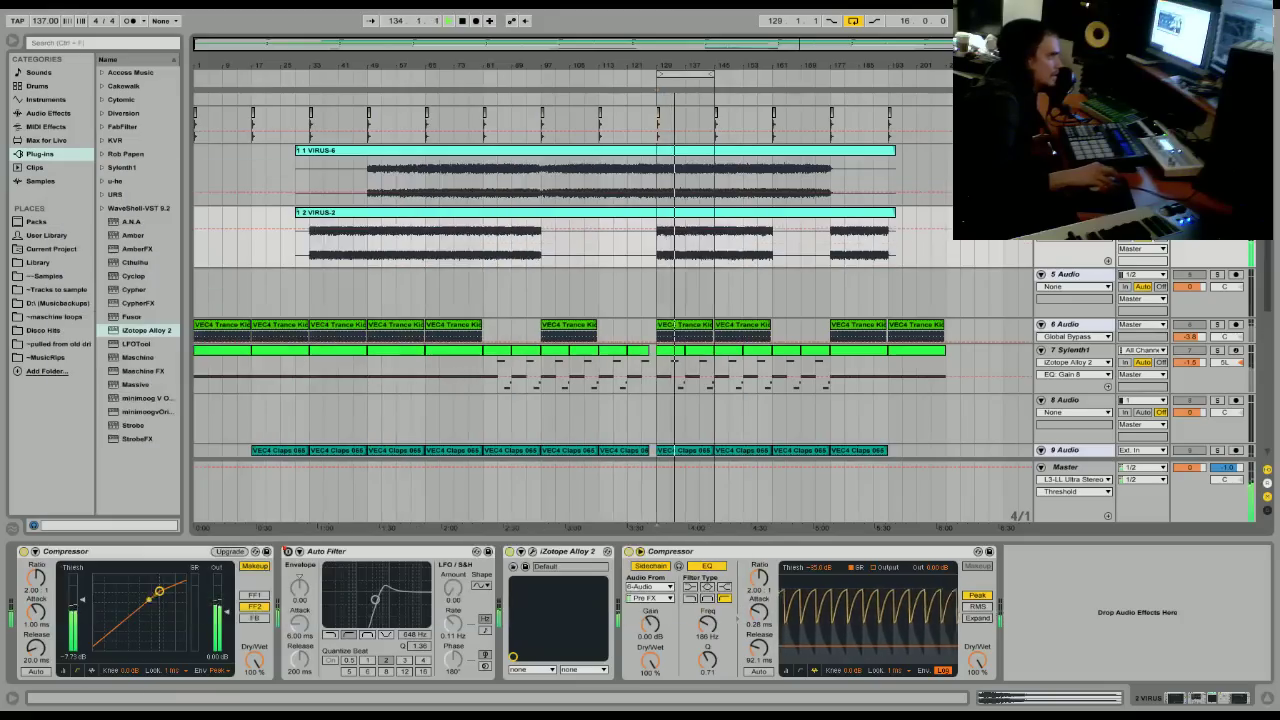
On the 1 VIRUS sidechain compressor, enable the sidechain EQ at 169 Hz, use the Pre FX source, and set a -21.7 dB threshold and 146 ms release.
key("Delete")
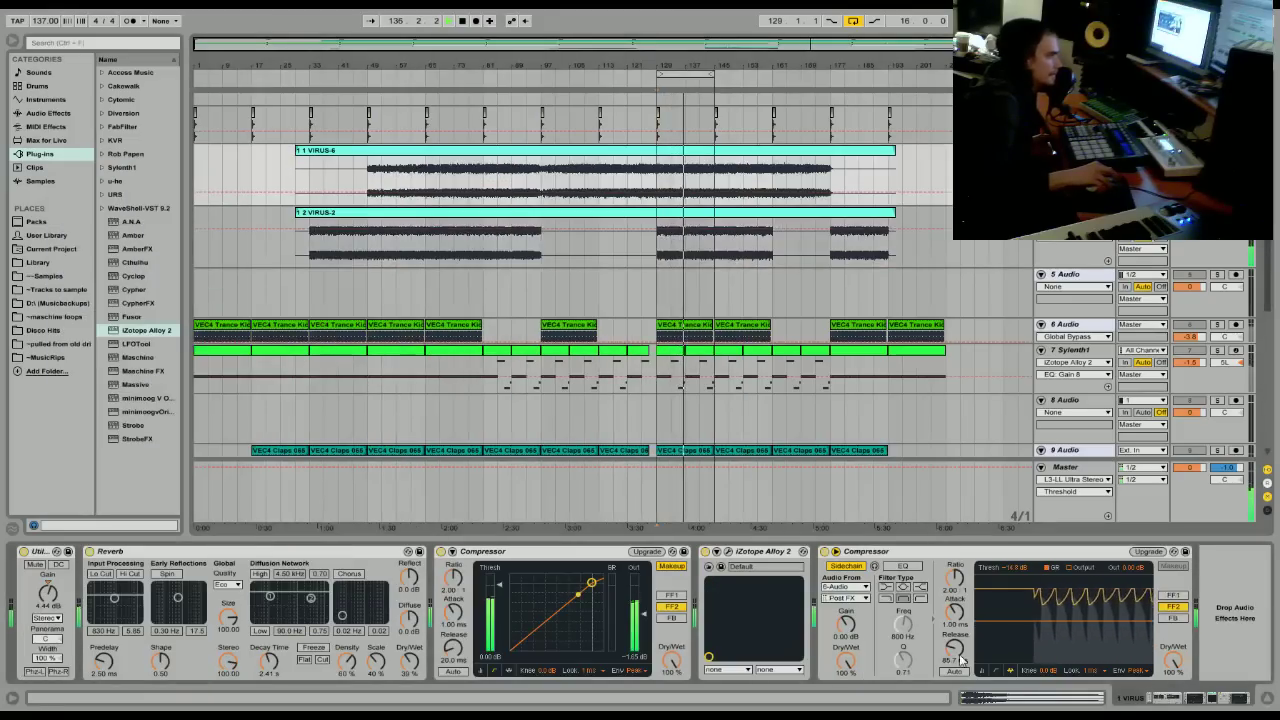
left_click(903, 566)
left_click(919, 598)
left_click(845, 598)
left_click(845, 606)
left_click_drag(906, 628, 906, 665)
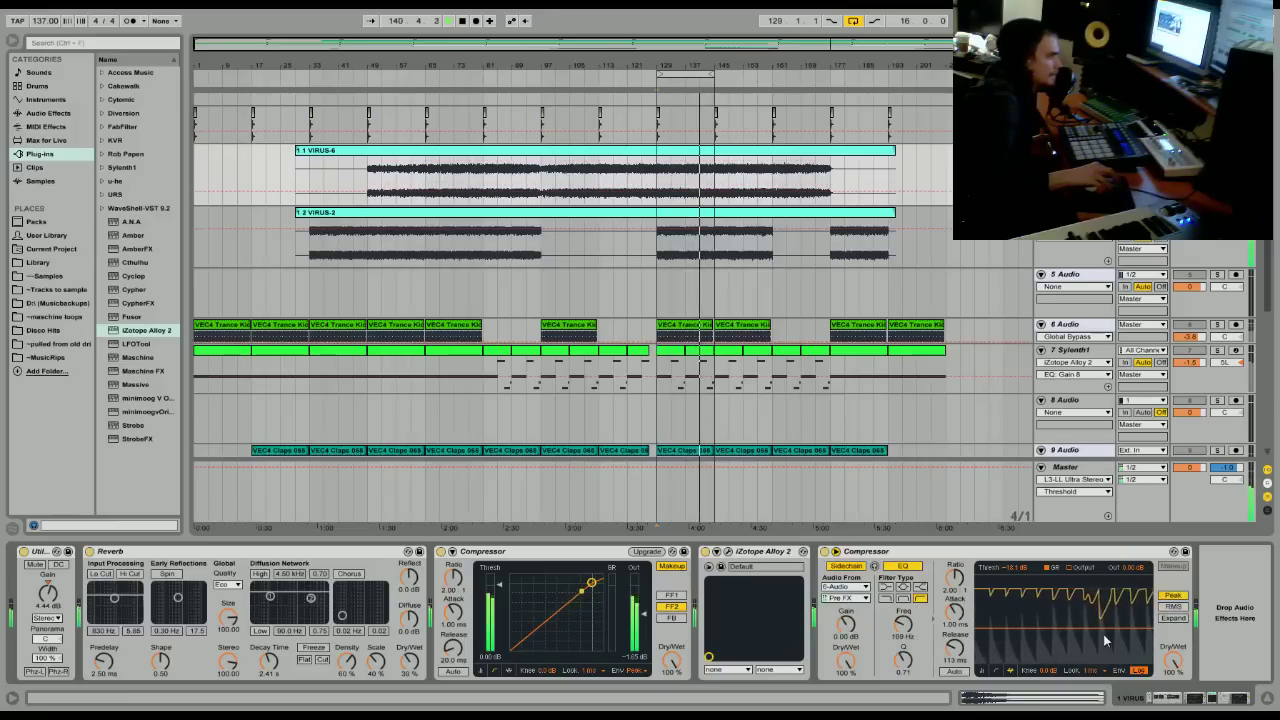
left_click_drag(954, 646, 954, 630)
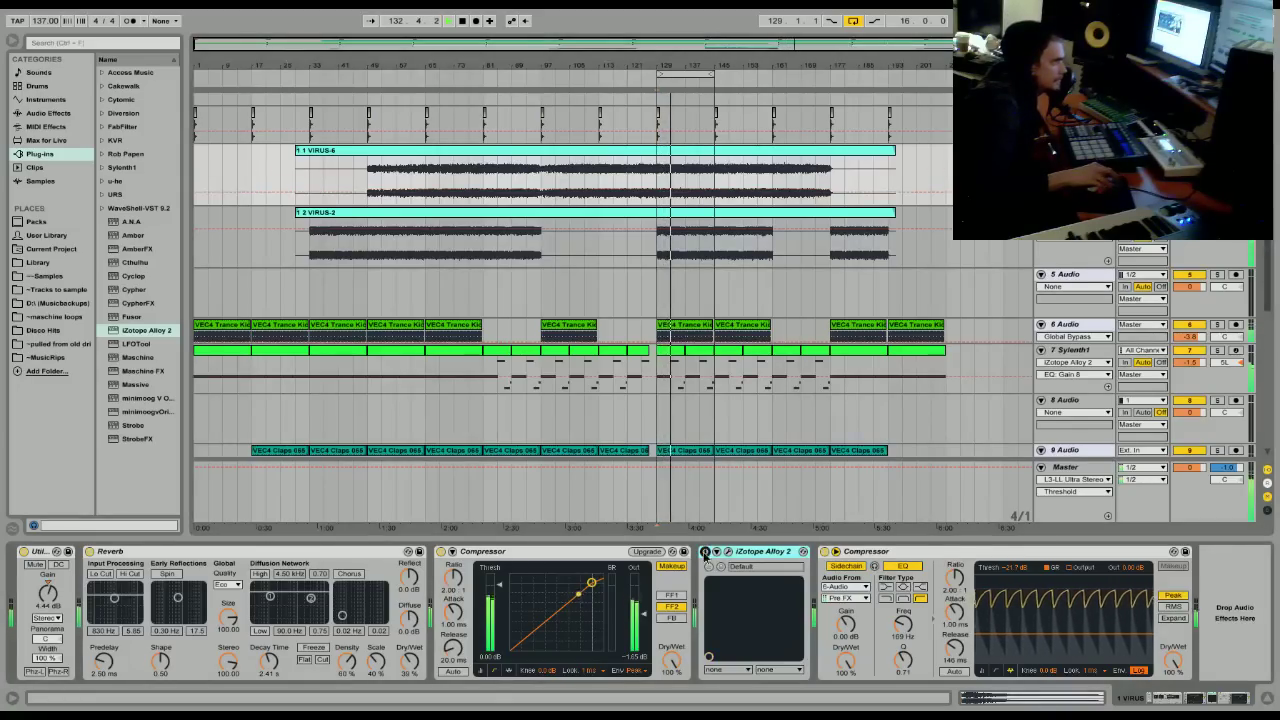
In the 1 VIRUS Alloy 2 equalizer, set HP Sharp to 204 Hz, band 2 to 398 Hz and -6.2 dB, and band 4 to 1529 Hz and 2.5 dB.
left_click(733, 554)
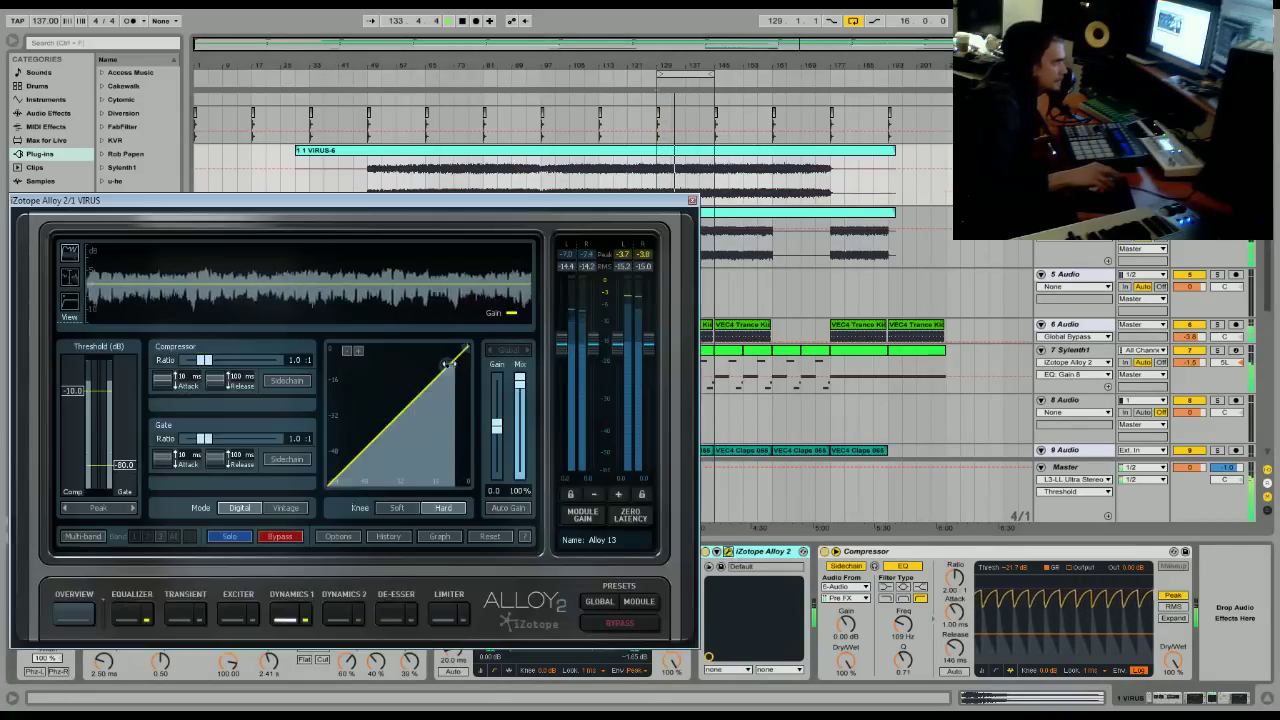
left_click(137, 618)
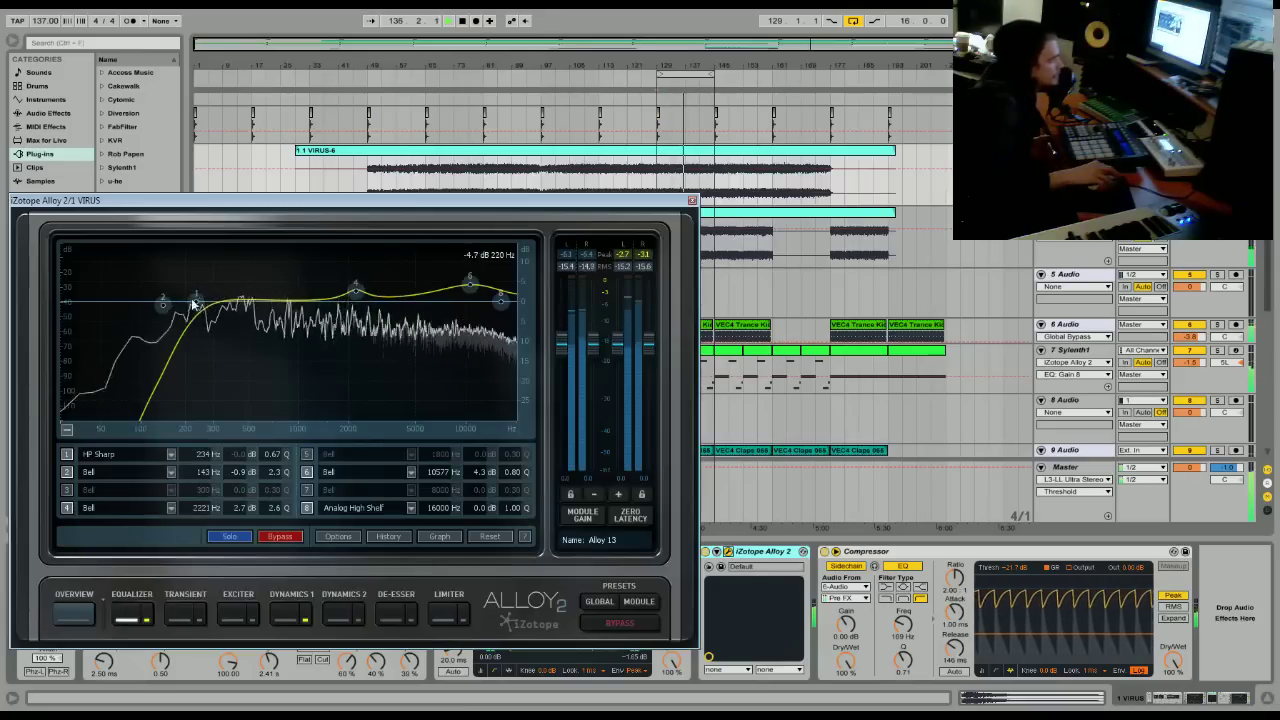
left_click_drag(225, 301, 188, 358)
left_click_drag(163, 300, 232, 332)
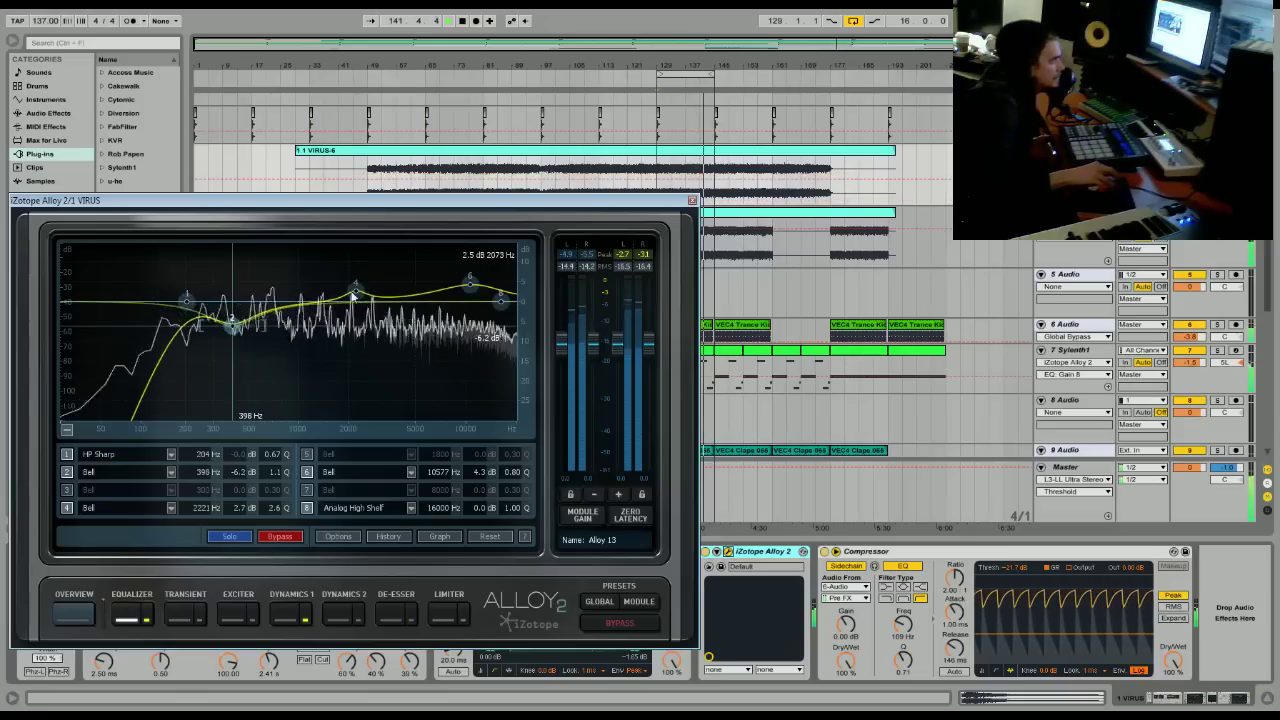
left_click_drag(361, 296, 353, 288)
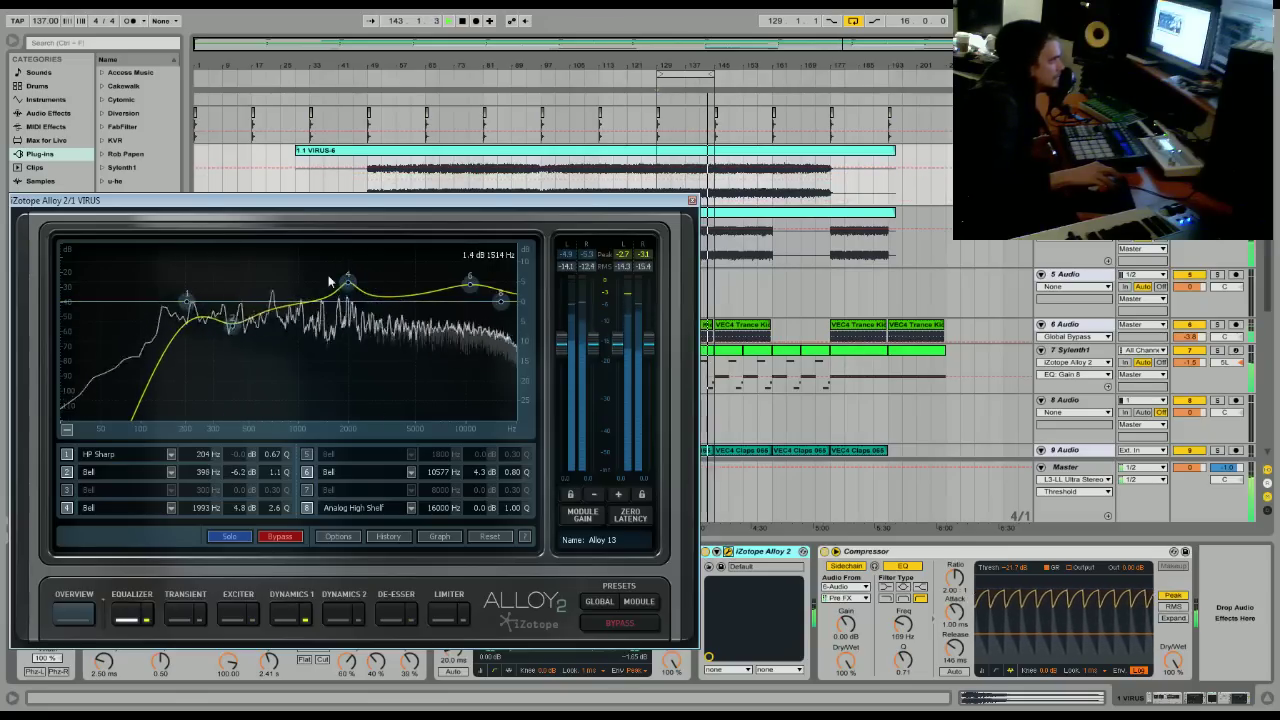
scroll(372, 289, "down", 5)
left_click_drag(345, 283, 409, 273)
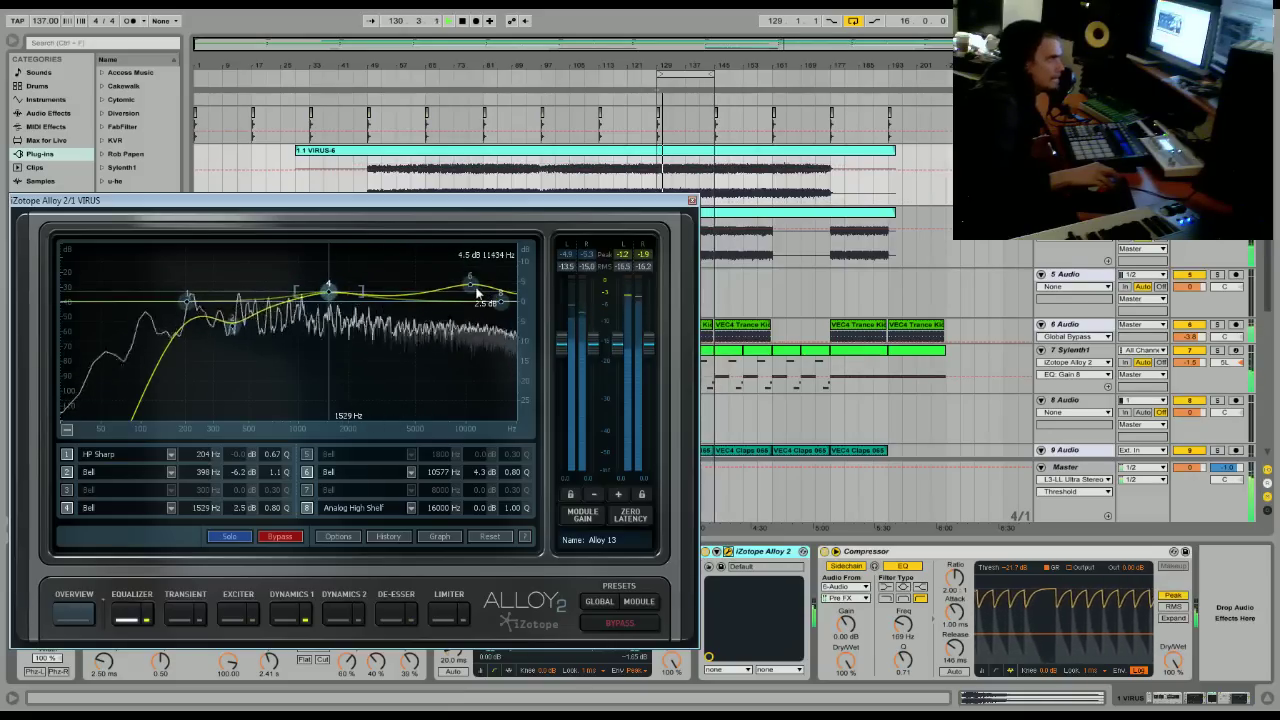
Set 1 VIRUS Dynamics 1 to -9.8 dB and 4.3:1 with Auto Gain, refine equalizer band 4 to 1590 Hz, 3.0 dB and Q 1.3, and close Alloy 2.
left_click(292, 616)
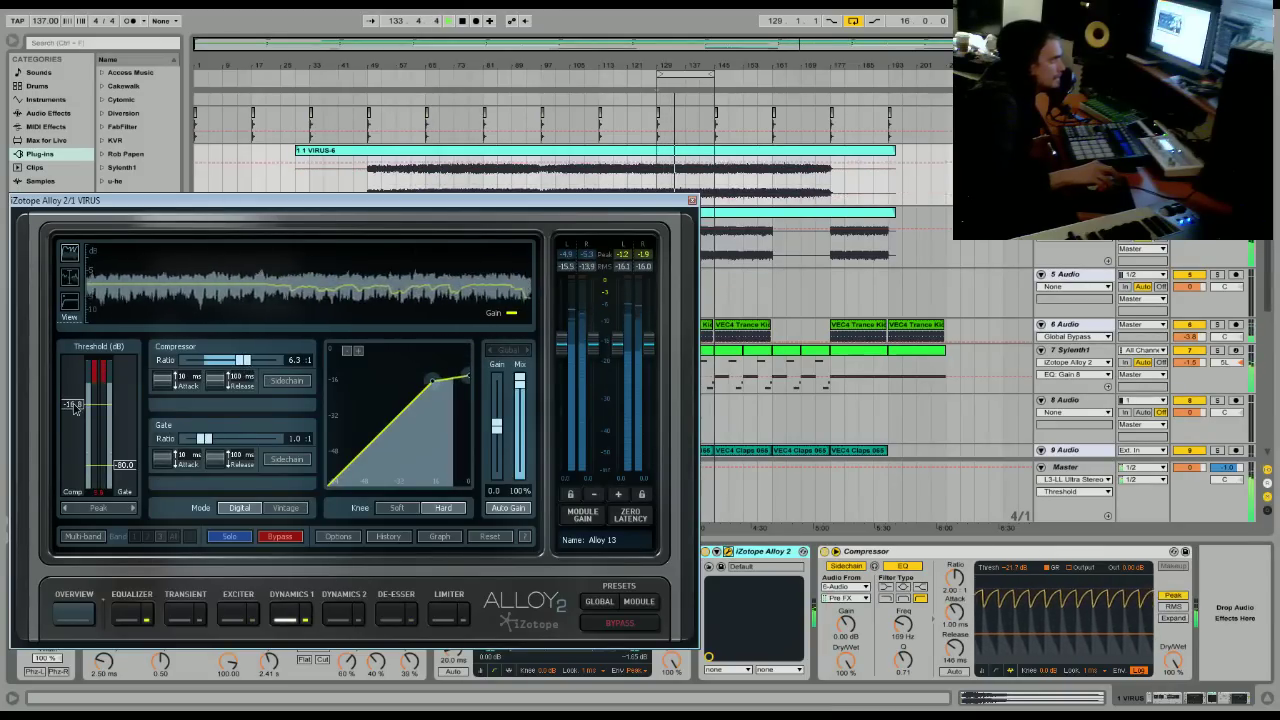
left_click_drag(73, 405, 78, 397)
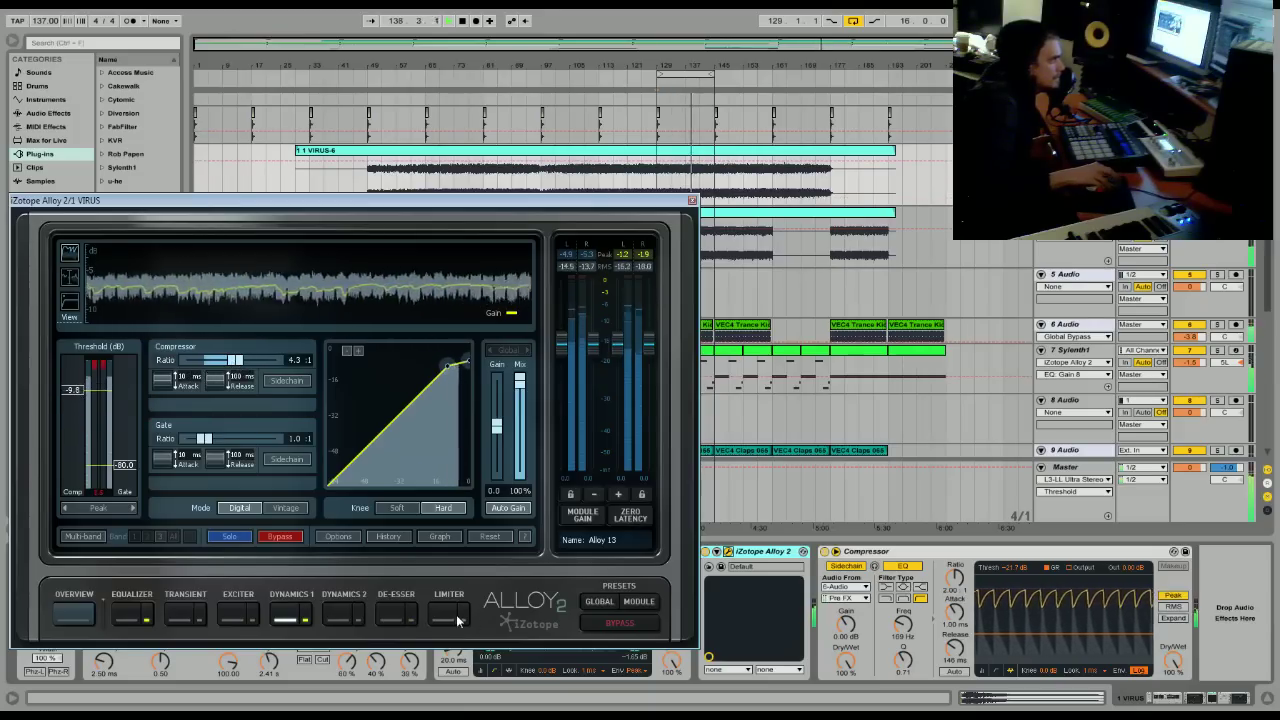
left_click(125, 615)
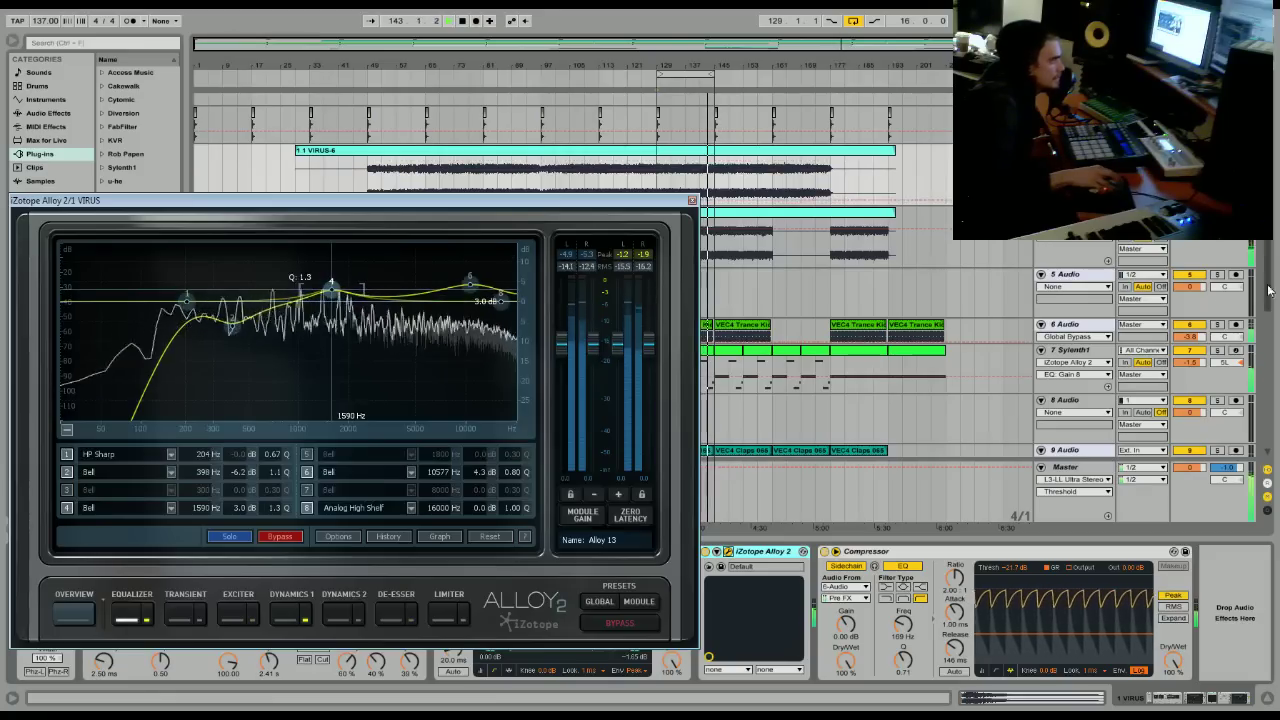
left_click(692, 200)
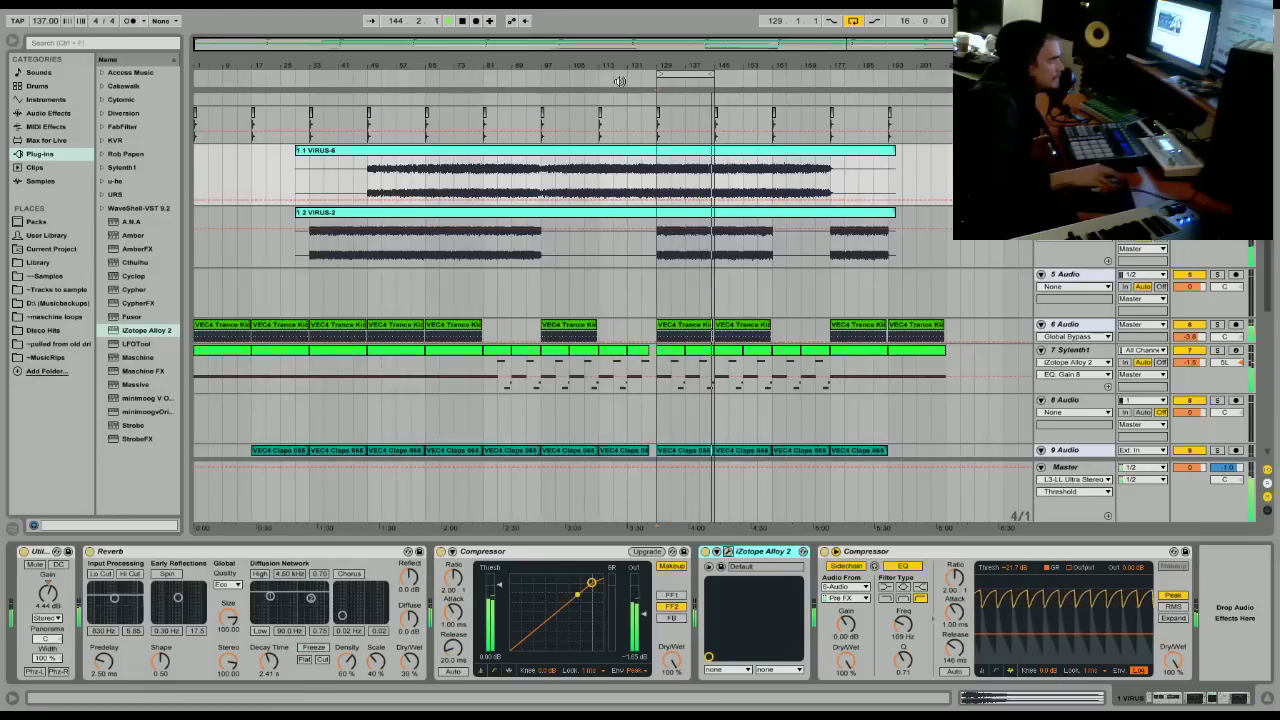
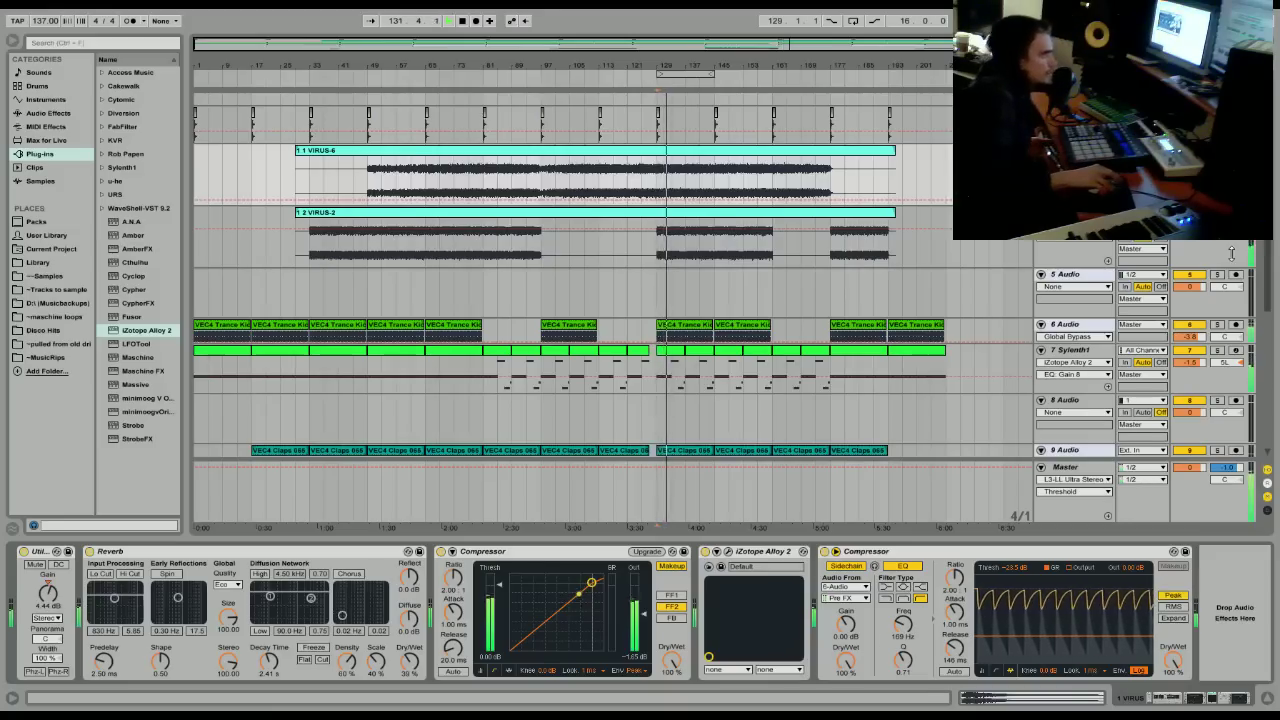
In the 2 VIRUS Alloy 2 equalizer, cut band 4 to -21.5 dB at 218 Hz with Q 1.3 and move band 6 to a high-frequency boost during playback.
left_click(1065, 212)
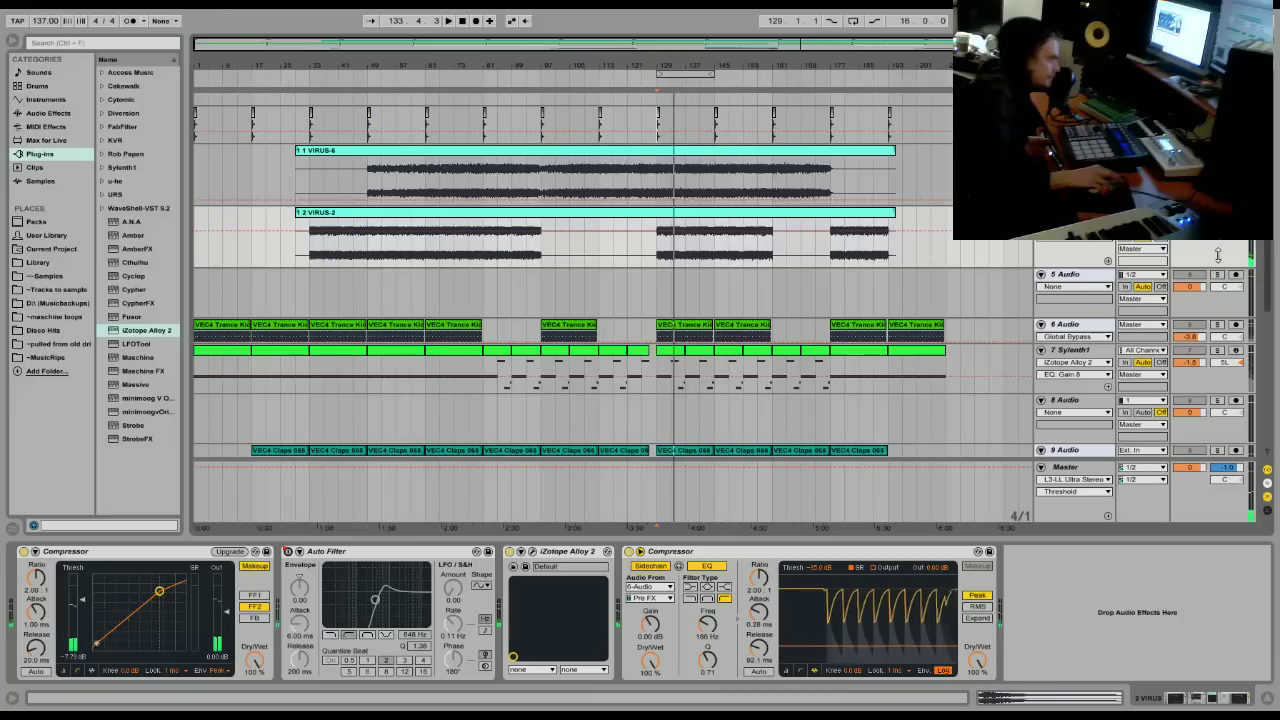
left_click(525, 566)
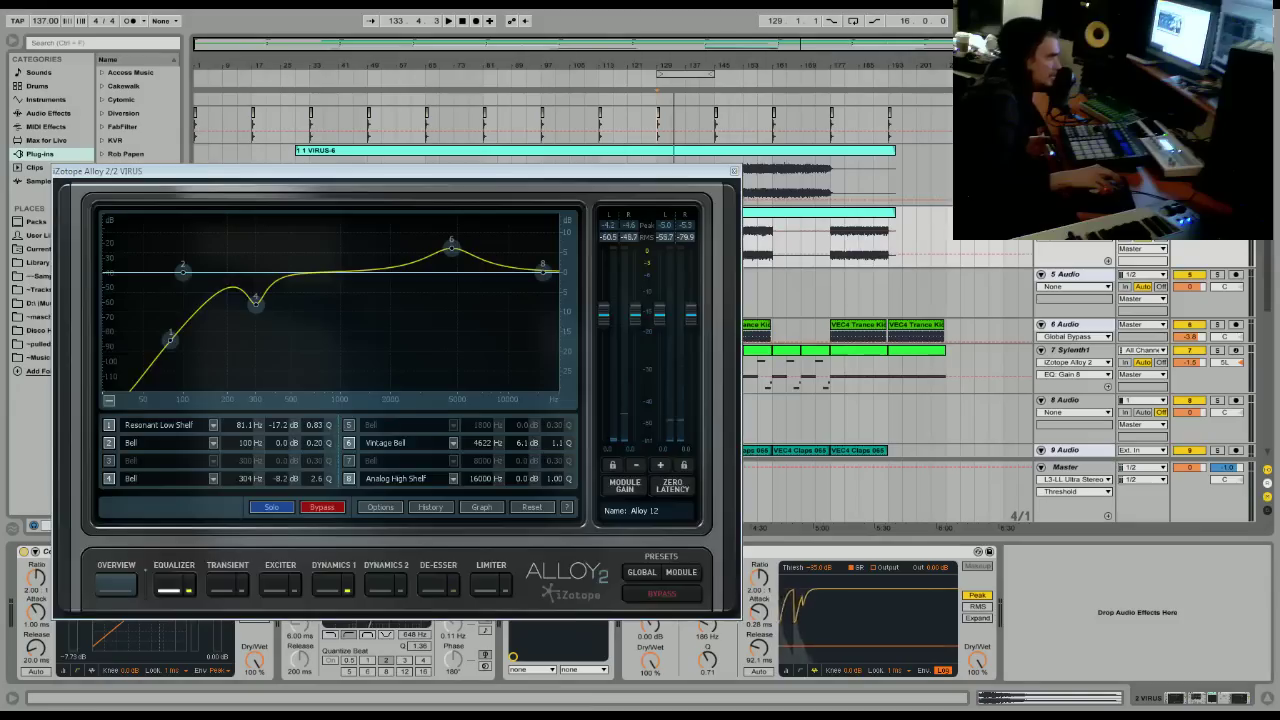
key("space")
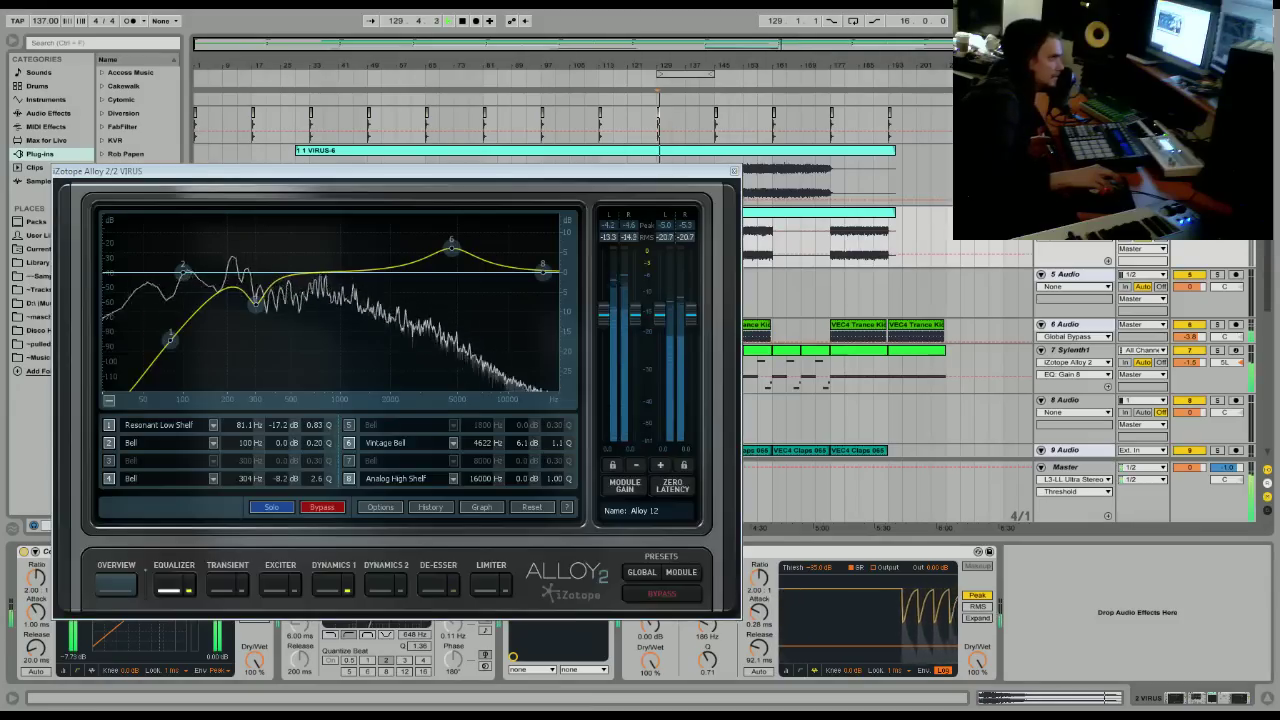
key("space")
left_click_drag(451, 245, 395, 308)
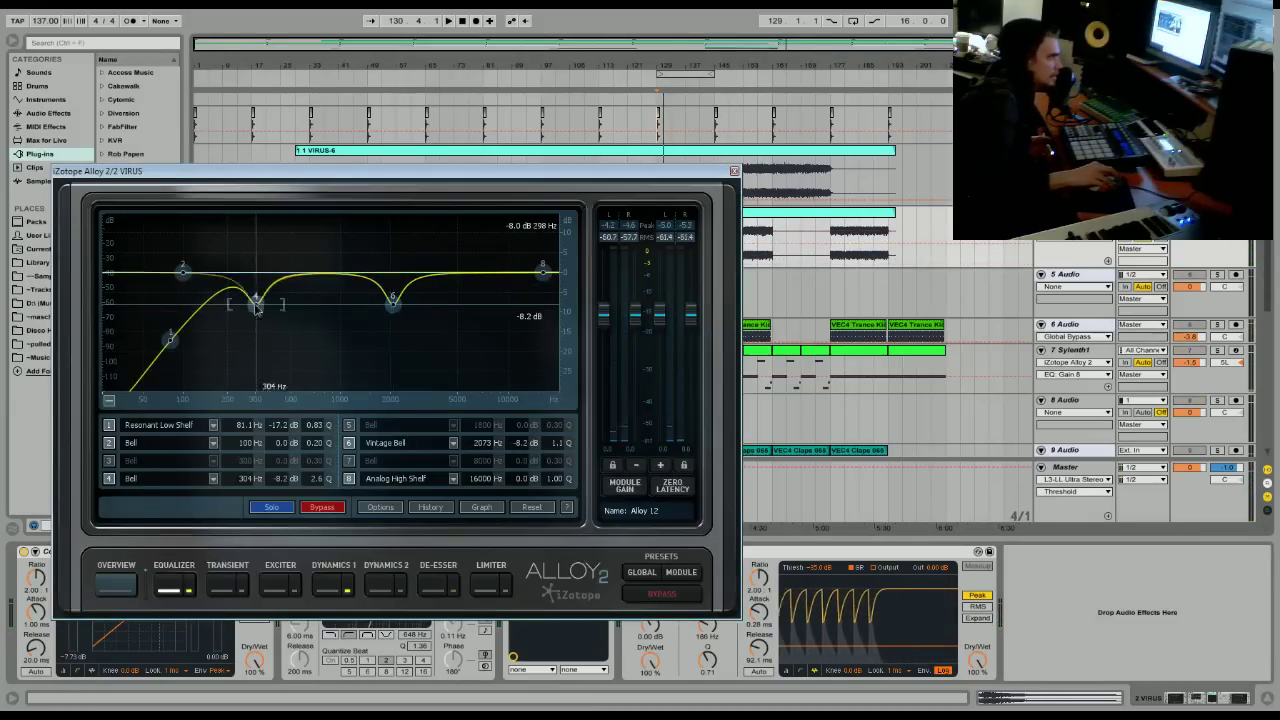
key("space")
left_click_drag(251, 318, 198, 362)
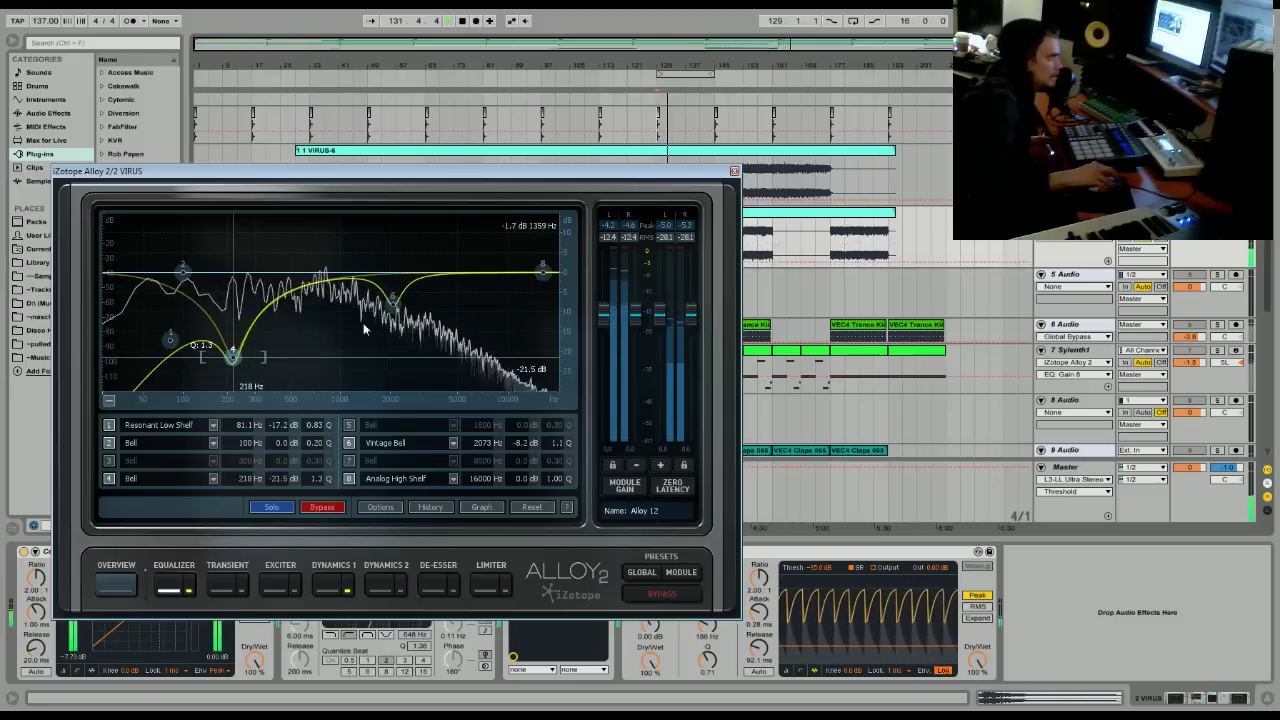
left_click_drag(393, 310, 481, 234)
Enable the 2 VIRUS exciter with a drive of about 9.2, set Dynamics 1 to a -19.8 dB threshold and 1.8:1 ratio, and close Alloy 2.
left_click(291, 564)
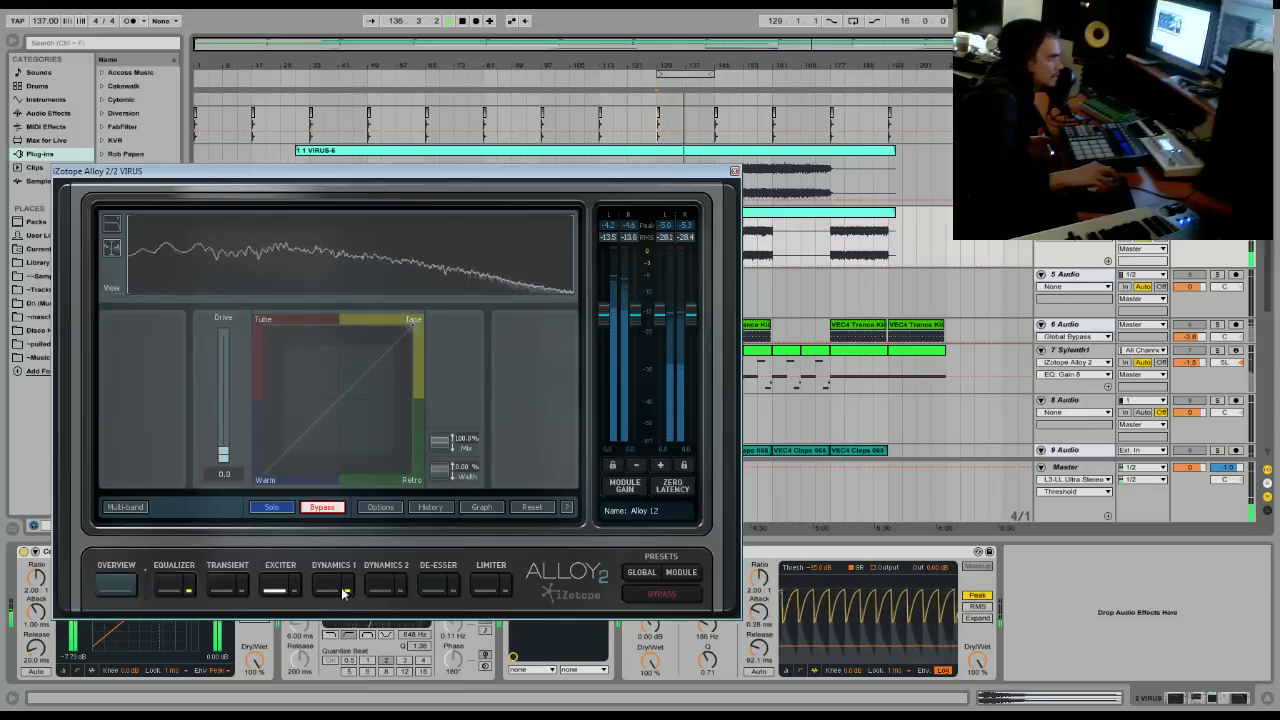
left_click(295, 589)
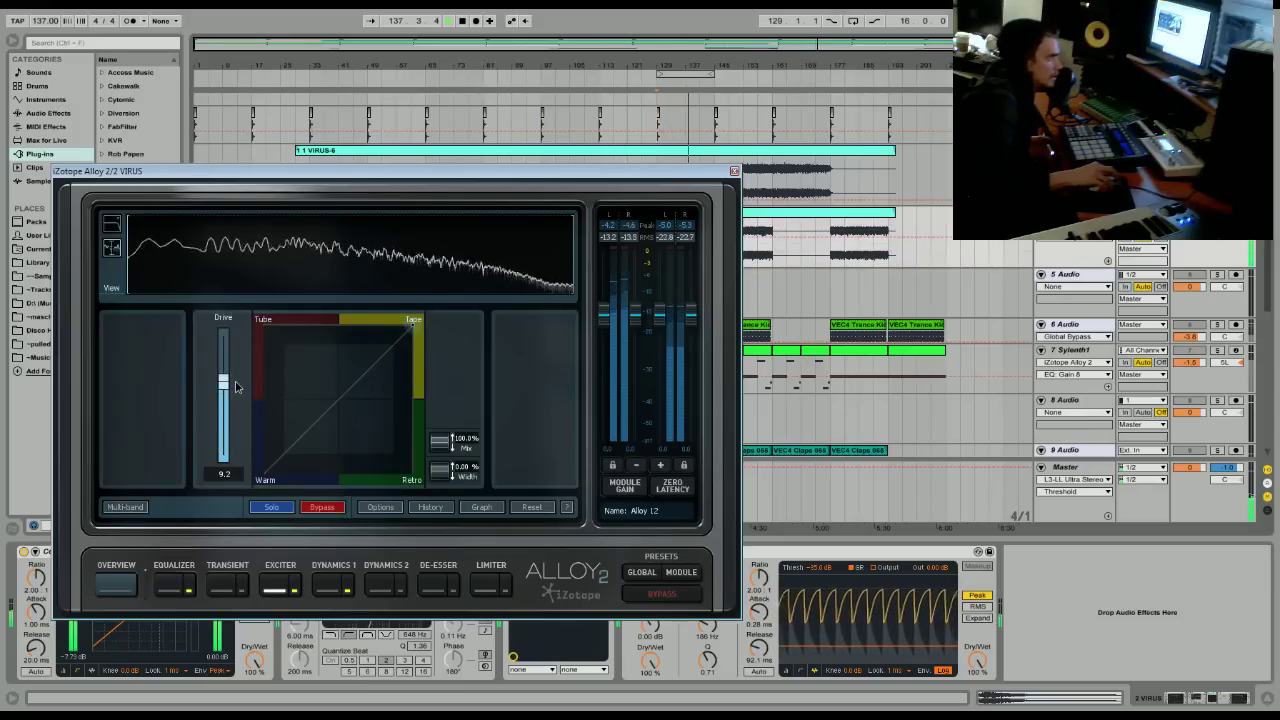
left_click(331, 587)
left_click_drag(244, 331, 249, 343)
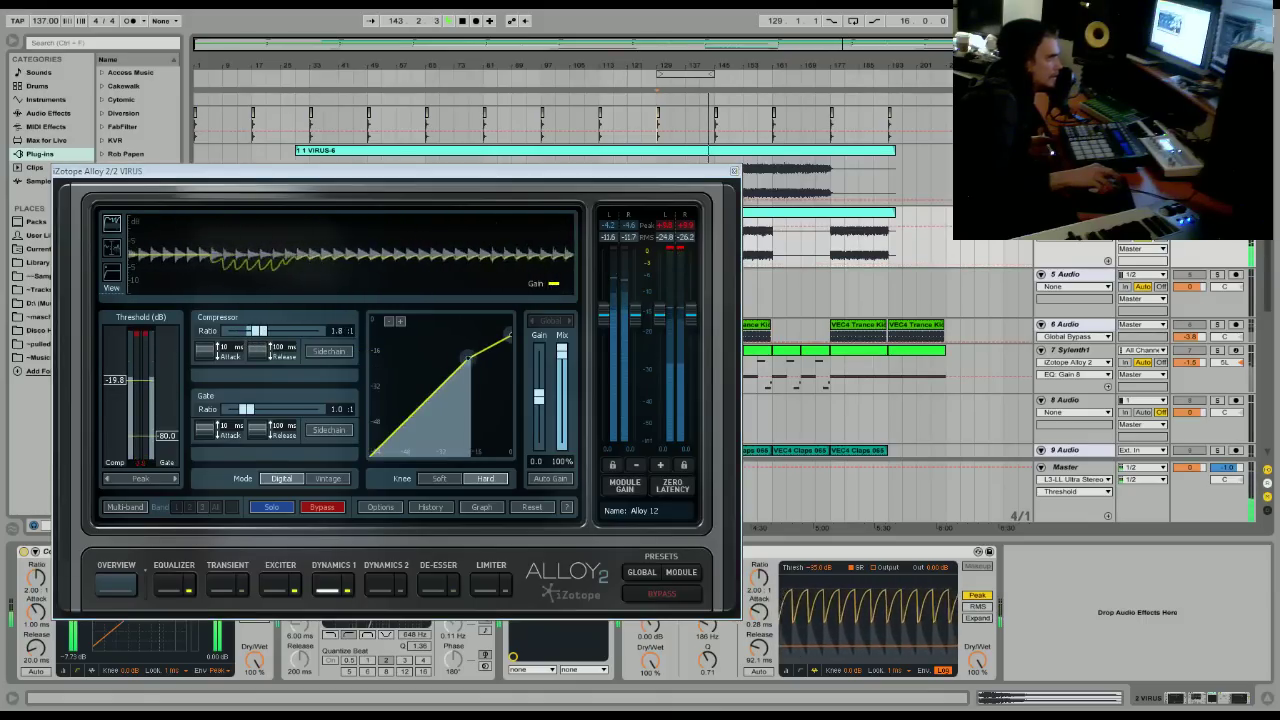
left_click(734, 171)
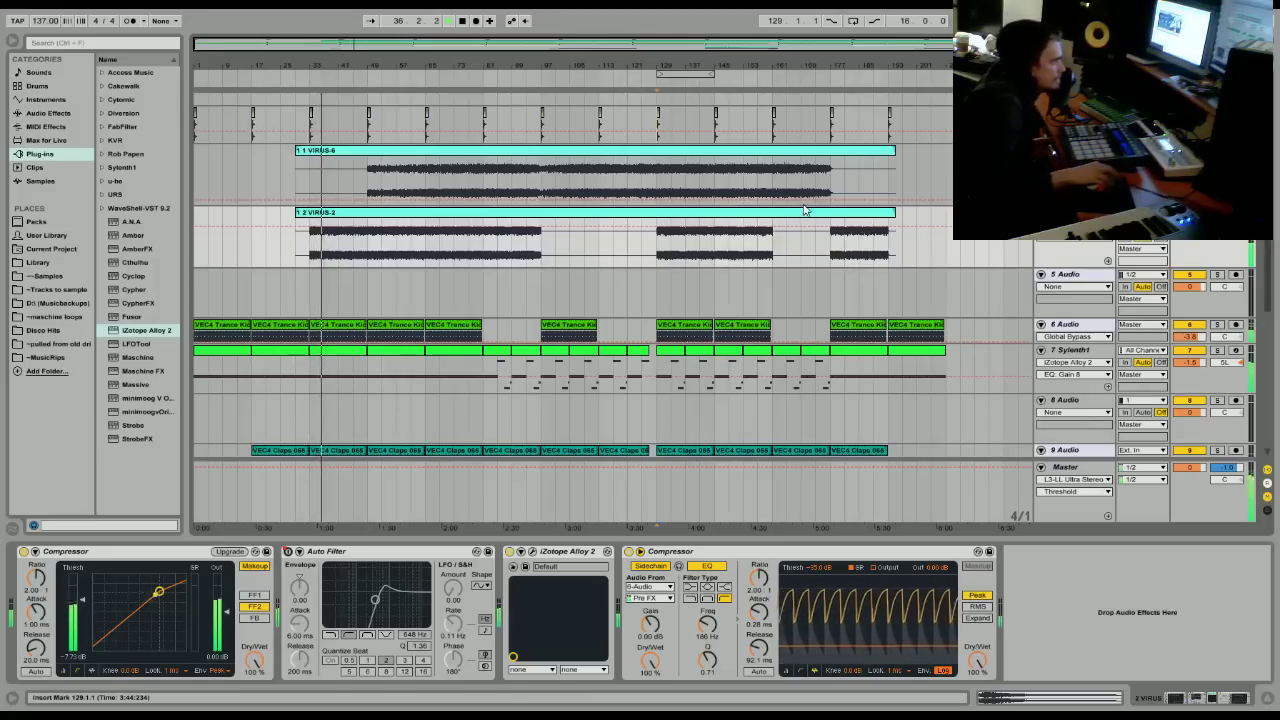
Open Alloy 2 on the 9 Audio claps track, raise the transient shaper's attack to 1.6, and close the plug-in window.
scroll(805, 210, "down", 3)
left_click(300, 330)
left_click(45, 553)
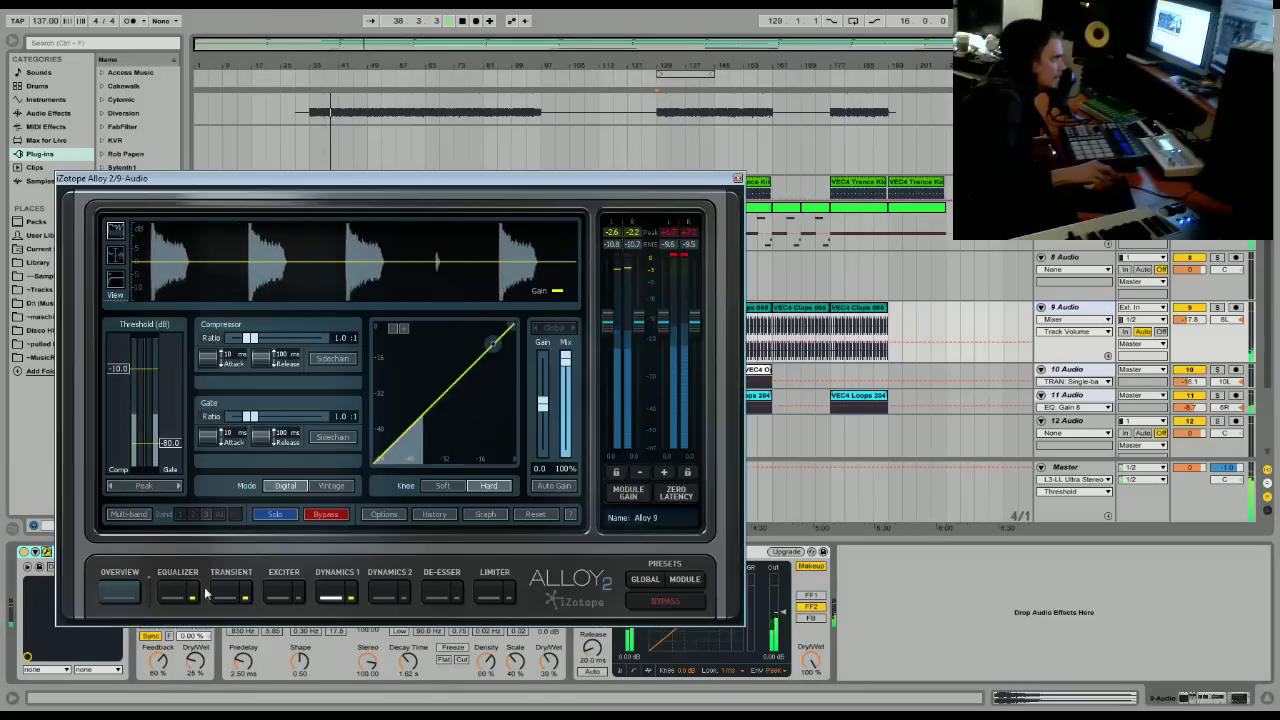
left_click(228, 595)
left_click_drag(288, 403, 289, 401)
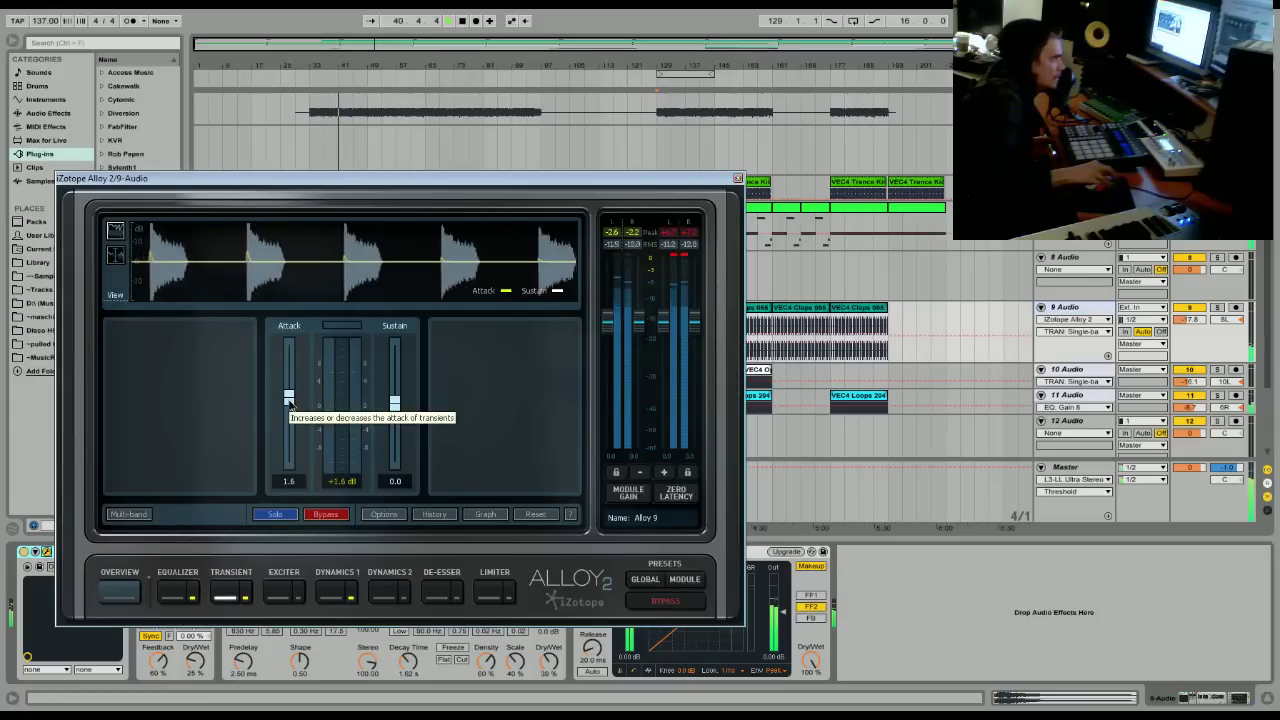
key("ctrl+alt+p")
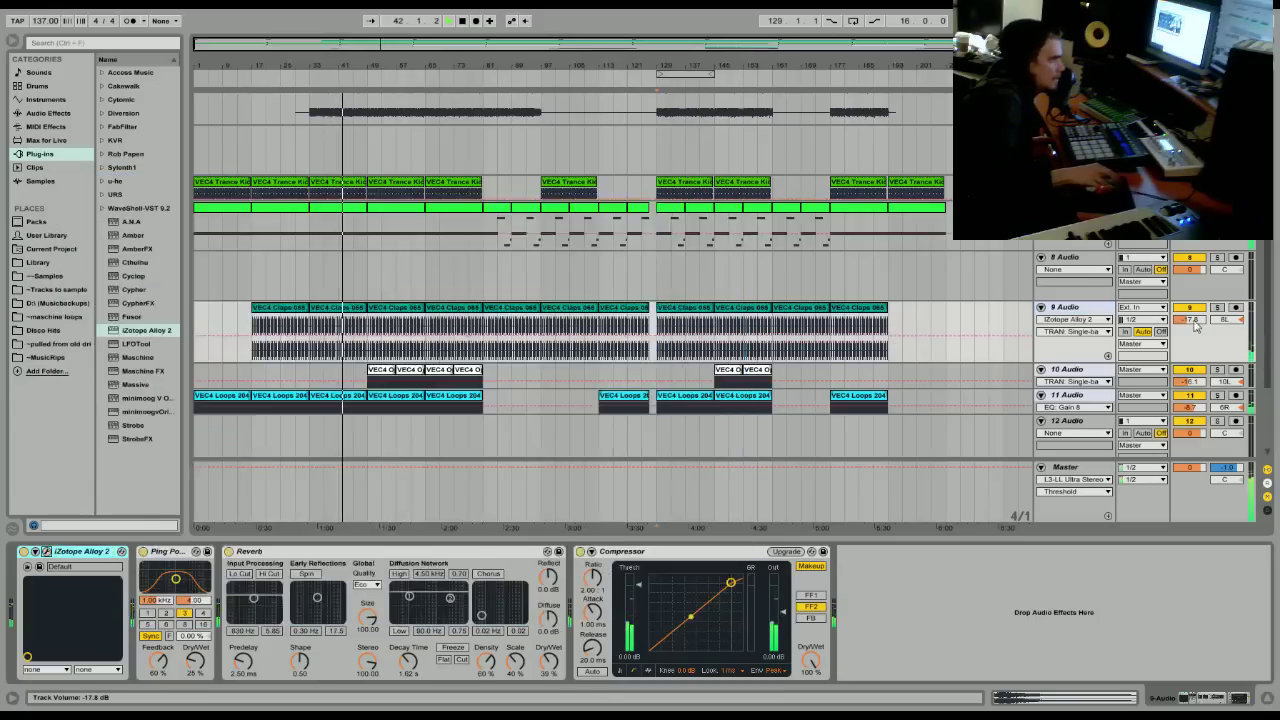
Lower the 9 Audio claps track volume to -20.4 dB and the 11 Audio loops track volume to about -9.5 dB.
left_click_drag(1196, 323, 1196, 331)
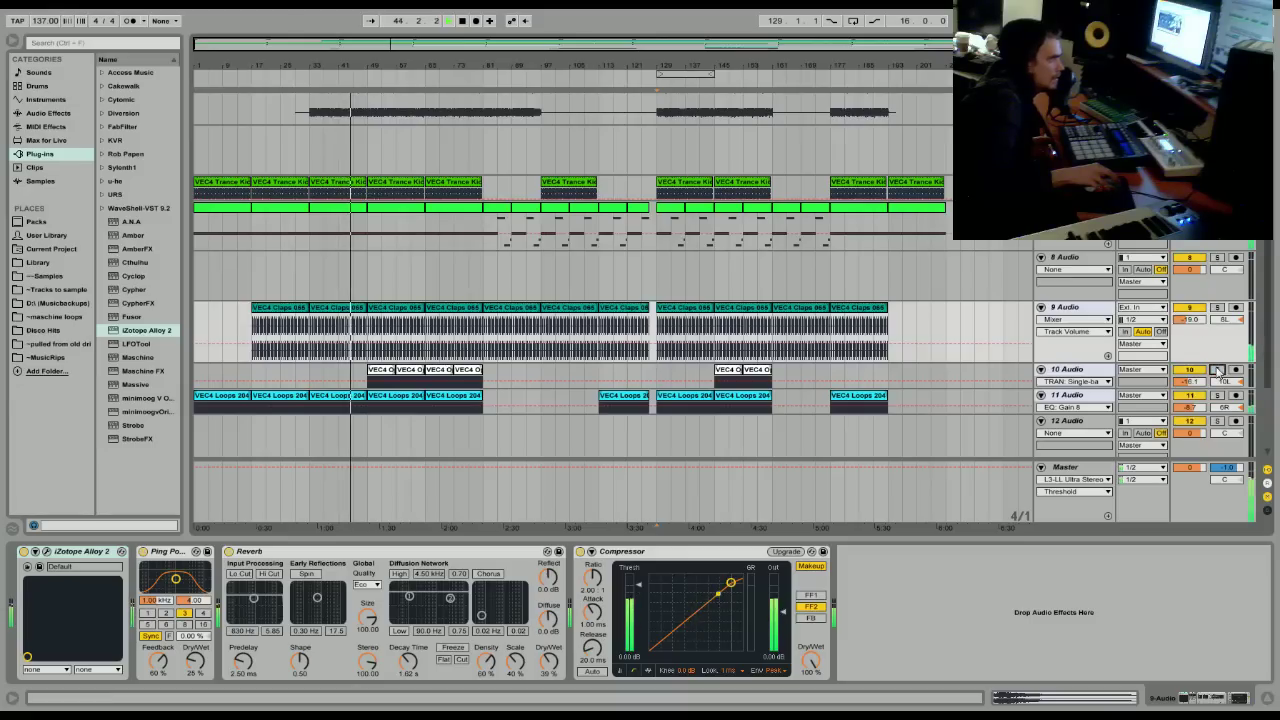
left_click(1186, 408)
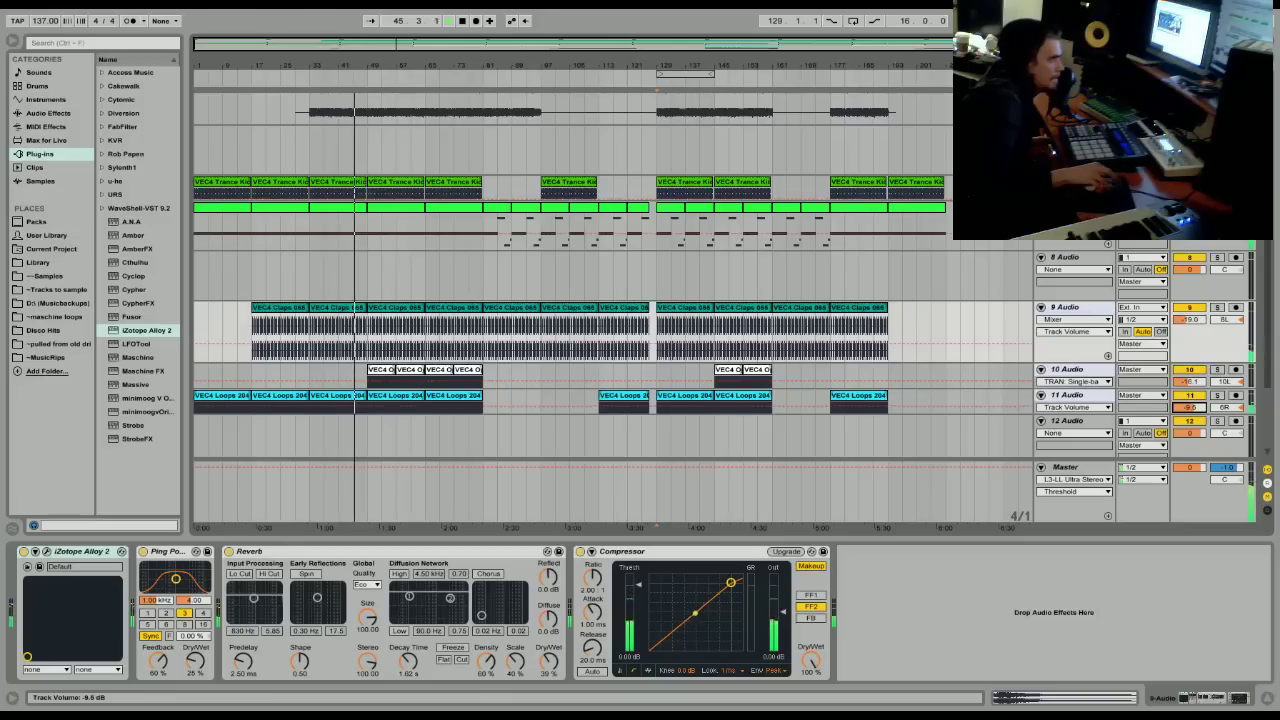
left_click_drag(1188, 336, 1190, 331)
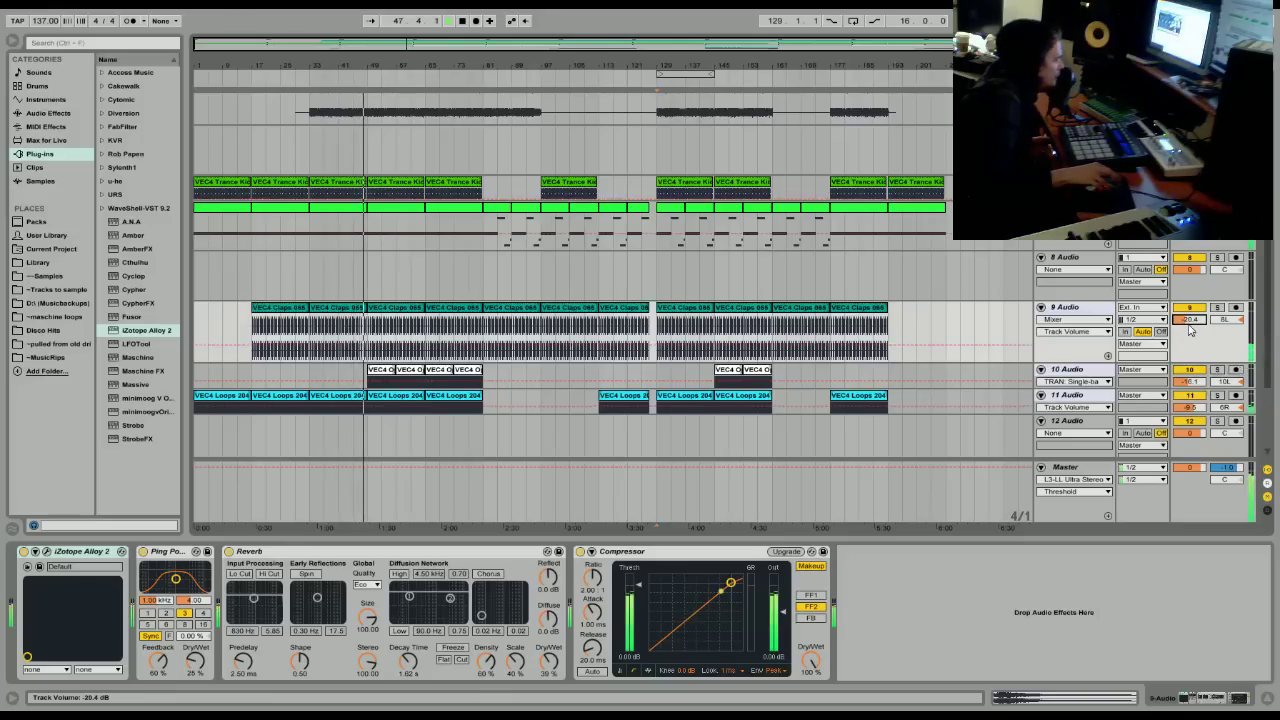
left_click_drag(1190, 381, 1198, 388)
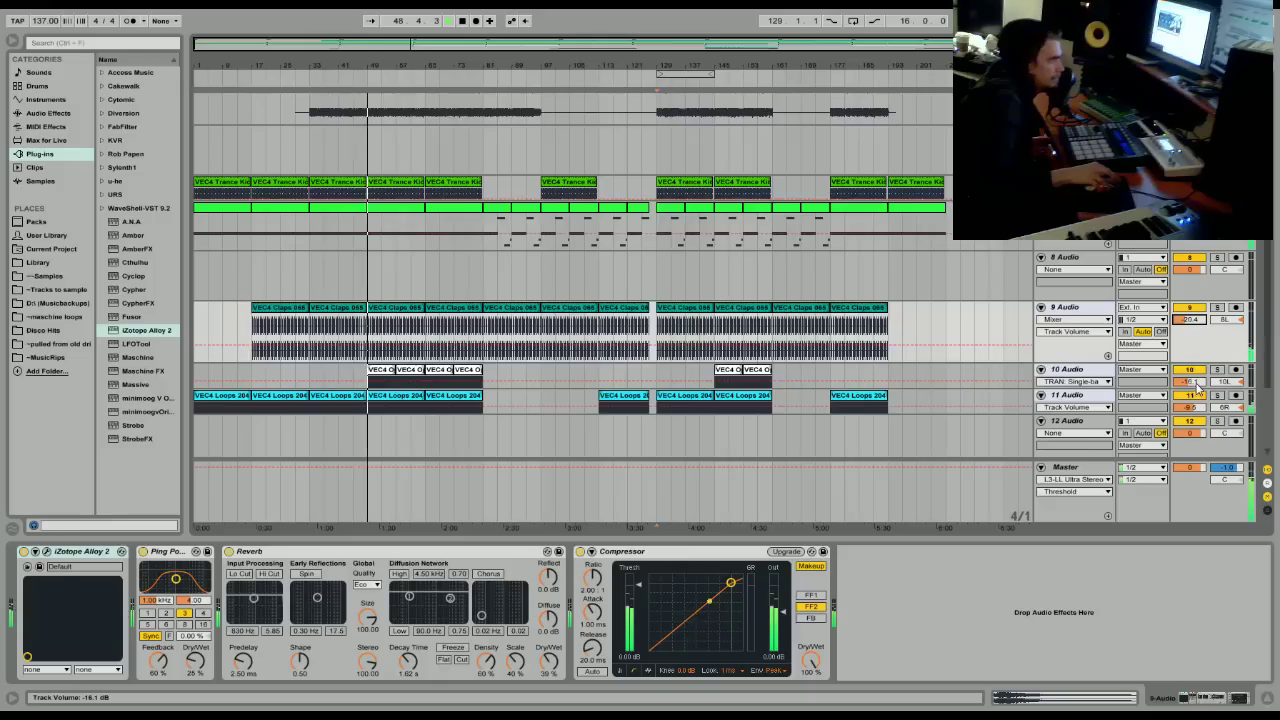
In the 6 Audio Alloy 2 equalizer, set band 6 to 2864 Hz and -4.0 dB and the Analog High Shelf to 15159 Hz and -0.4 dB.
left_click(1075, 183)
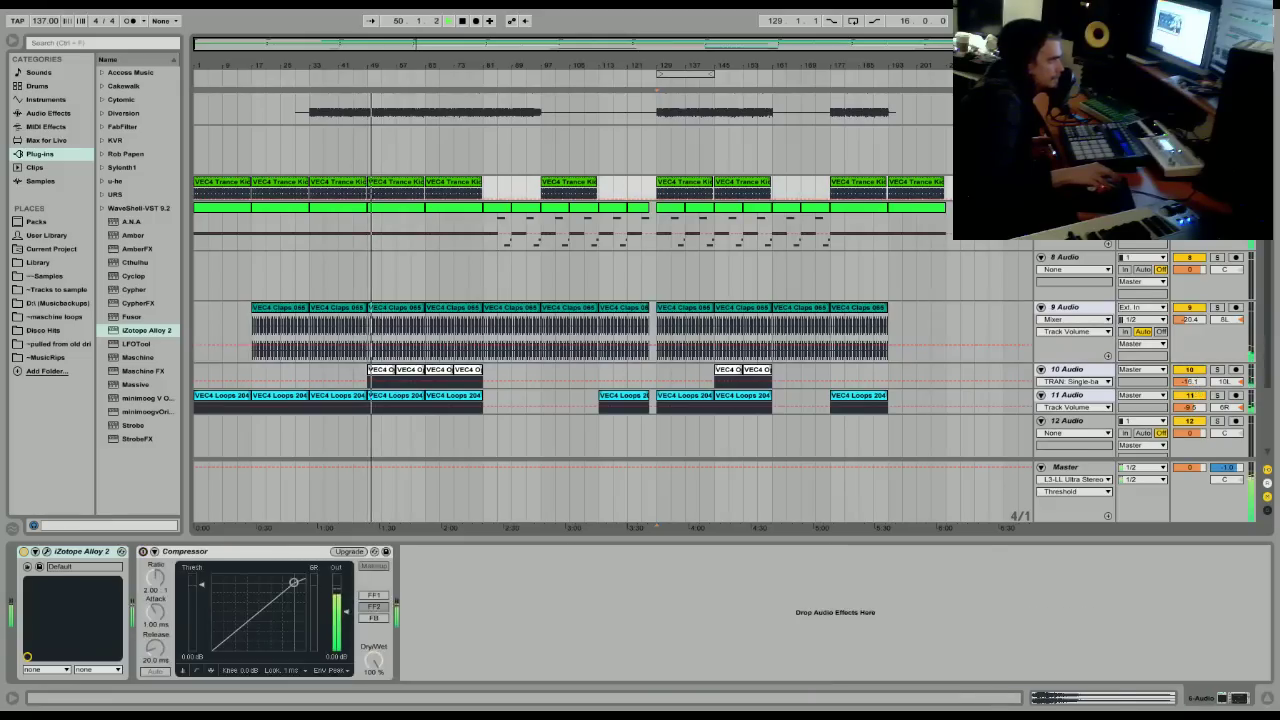
left_click(45, 552)
left_click_drag(433, 277, 414, 285)
mouse_move(538, 265)
left_mouse_down()
mouse_move(510, 287)
mouse_move(533, 266)
left_mouse_up()
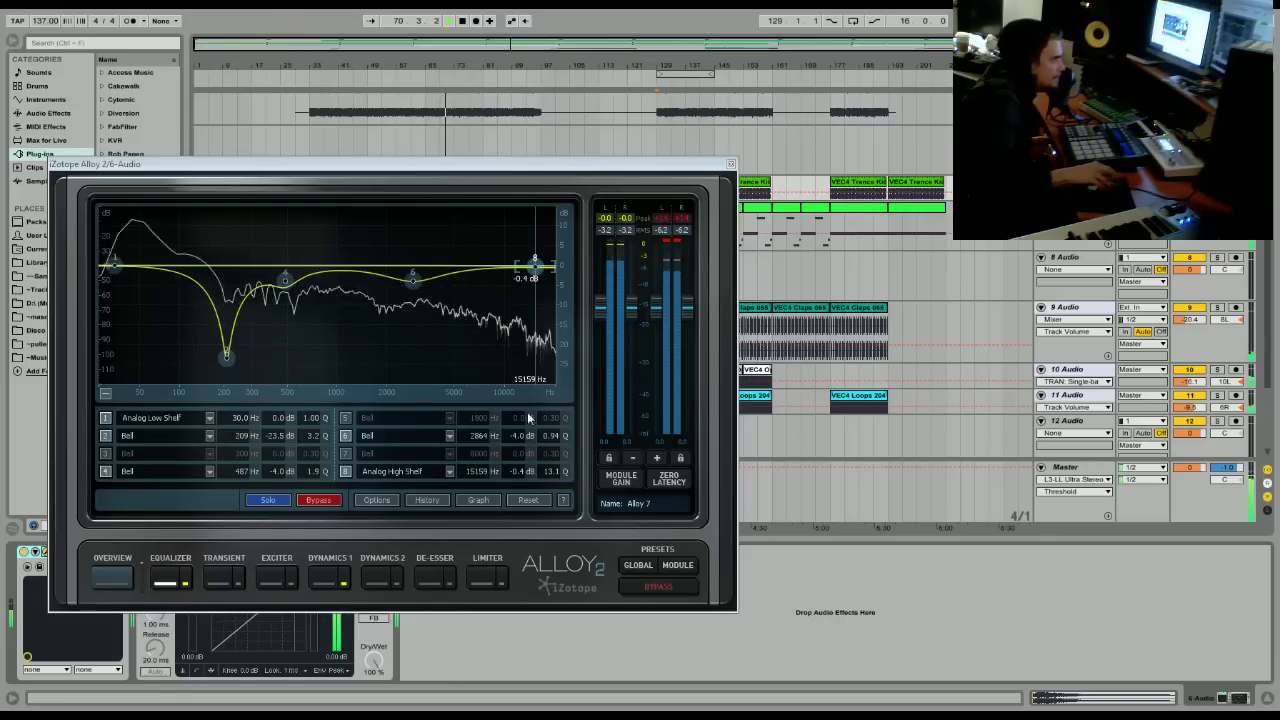
Review the Dynamics 1 module of Alloy 2 on the 6 Audio track and close the plug-in window.
left_click(344, 586)
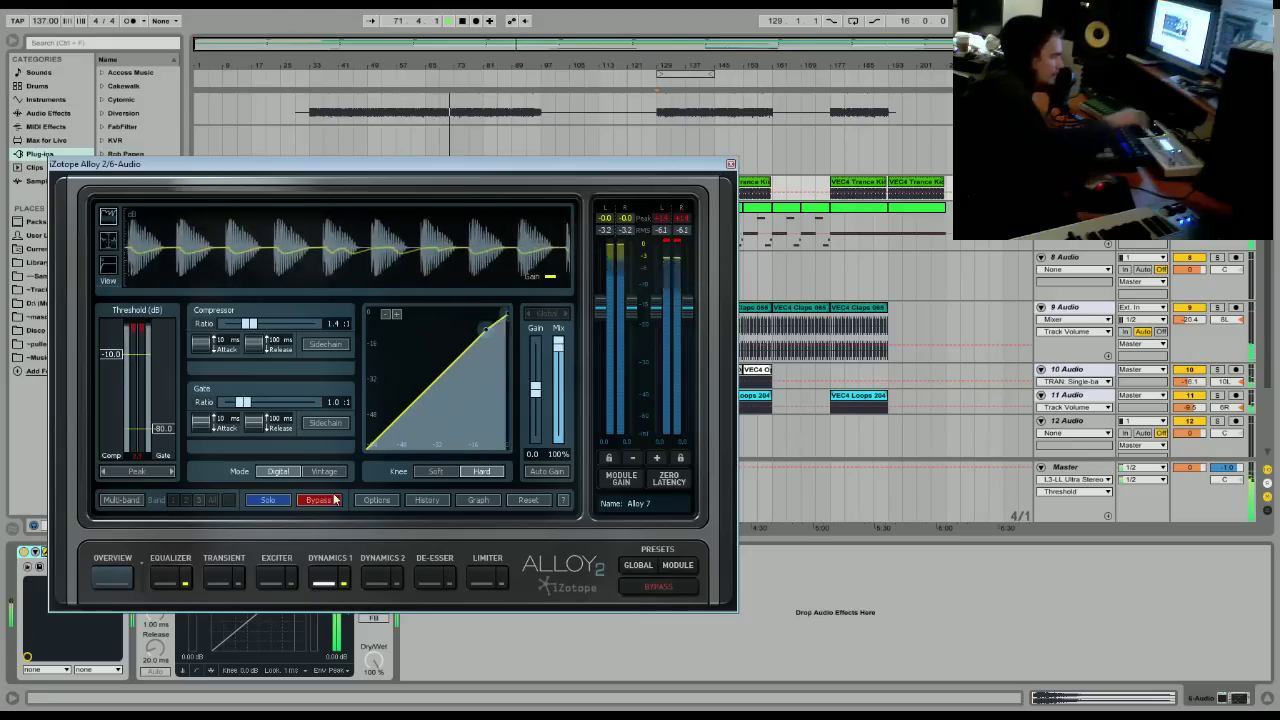
left_click(729, 163)
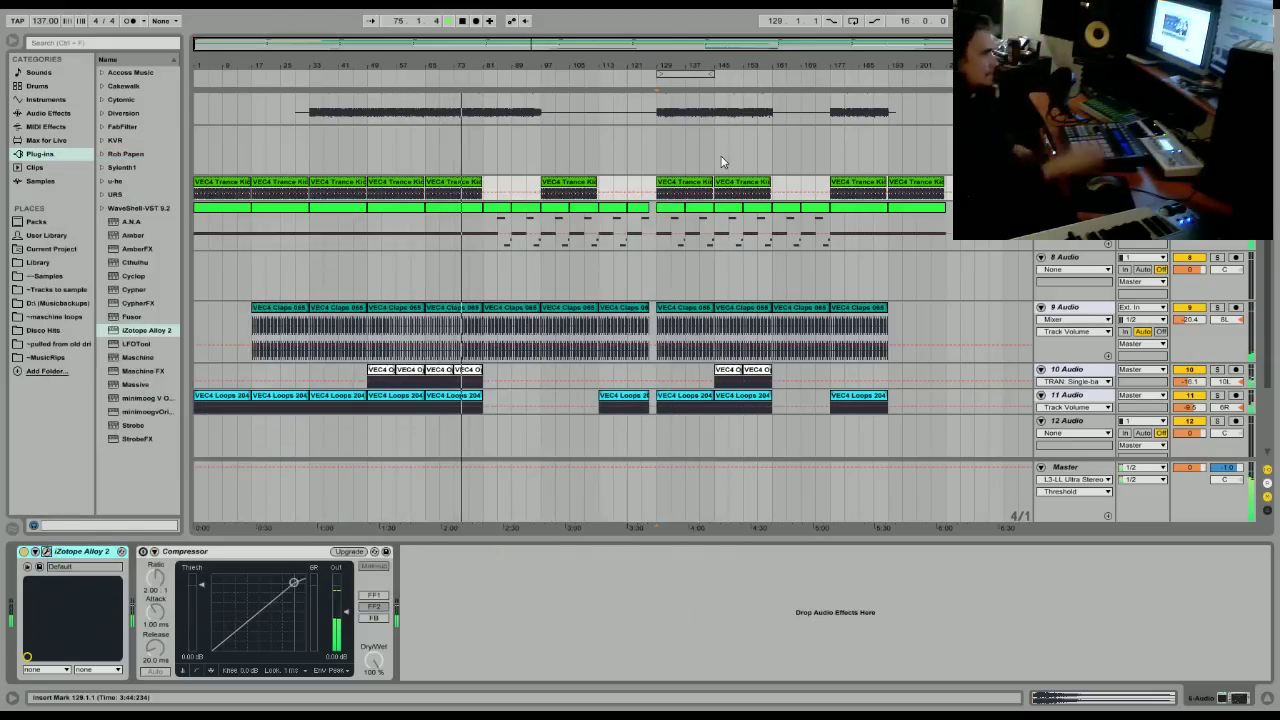
Toggle the L3-LL Ultra limiter on the Master track and audition the arrangement from around bar 120.
left_click(1210, 508)
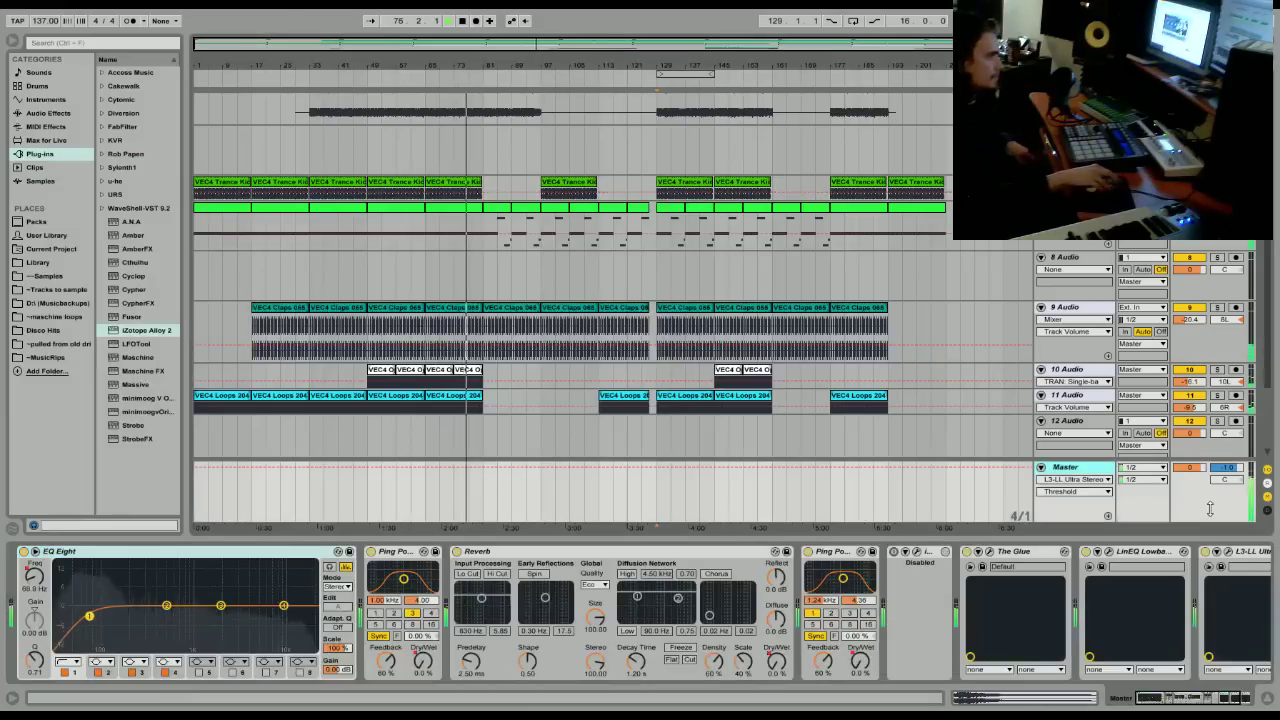
left_click(1212, 551)
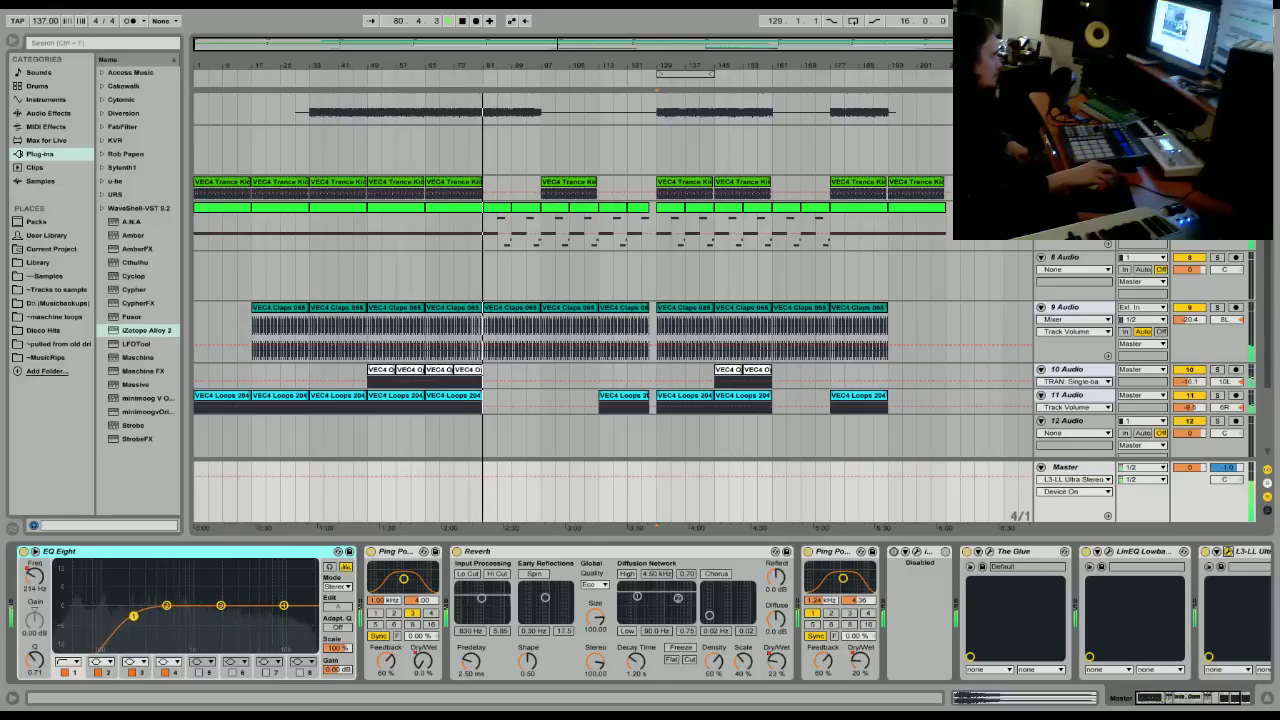
left_click(621, 78)
left_click(638, 78)
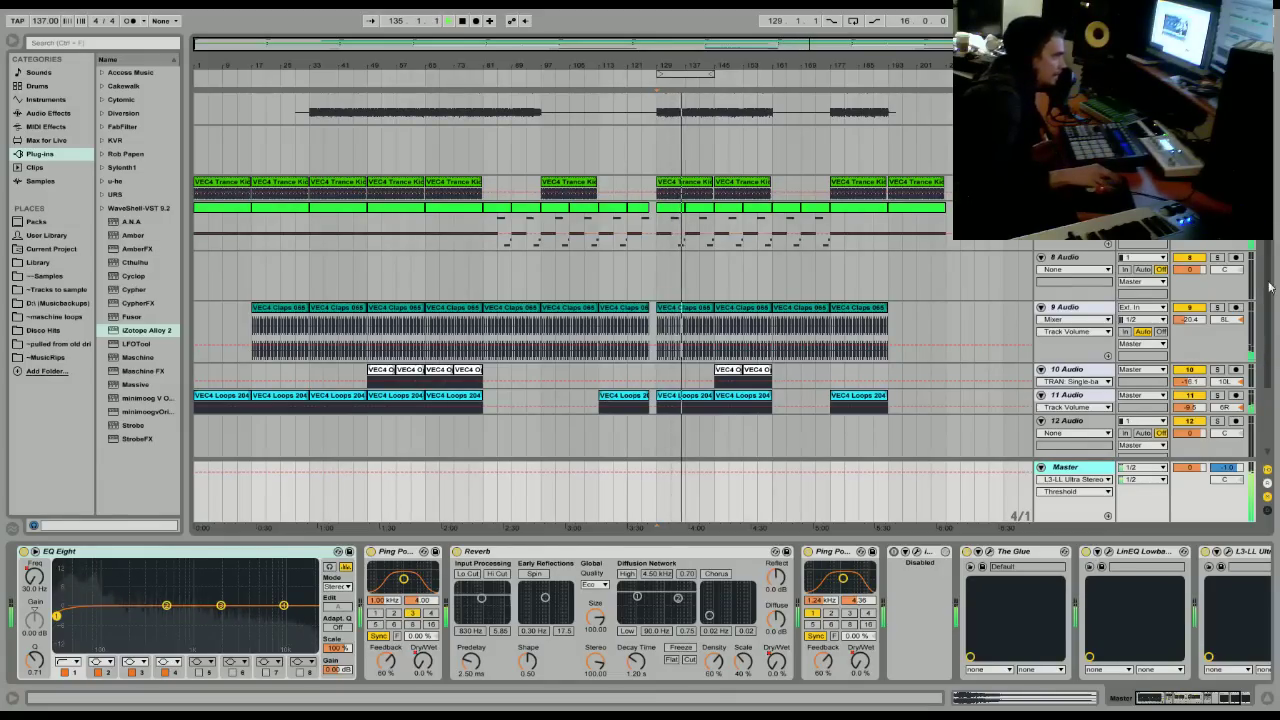
Stop at the 2 VIRUS track and create a new Live Set, discarding the changes to "unknown - Pure Thrust".
scroll(1269, 287, "up", 5)
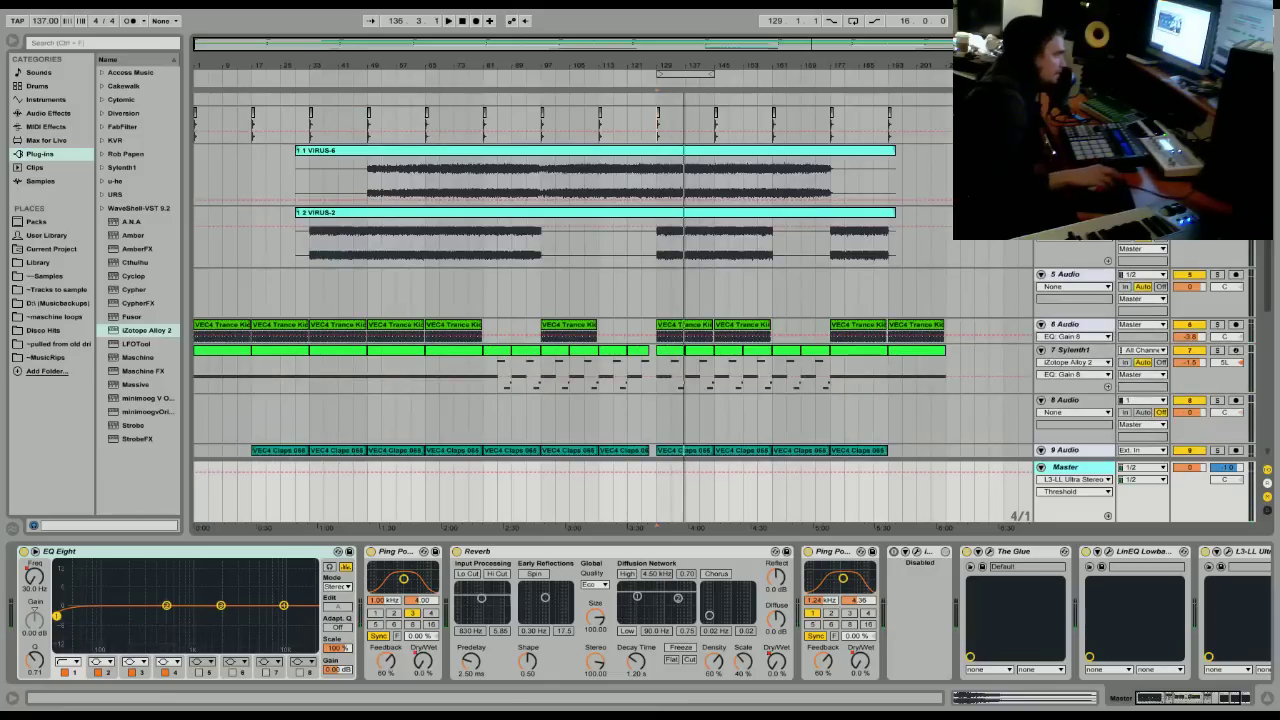
left_click(990, 378)
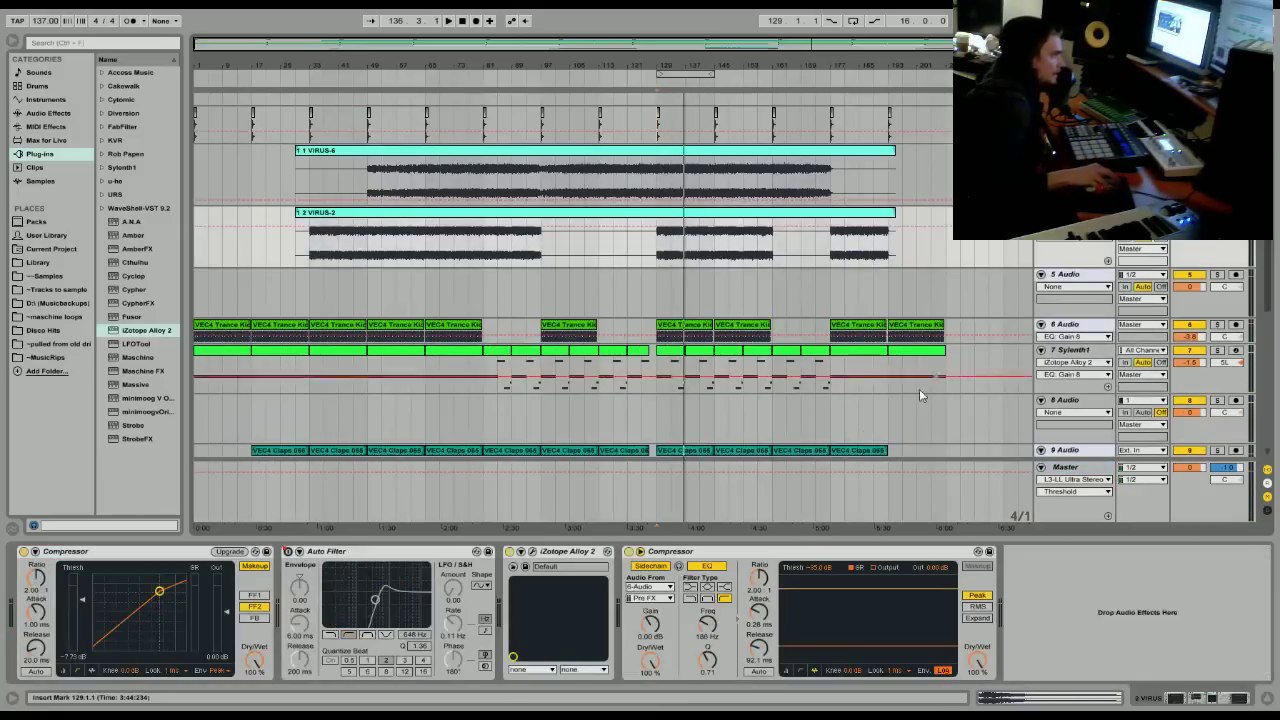
left_click(18, 8)
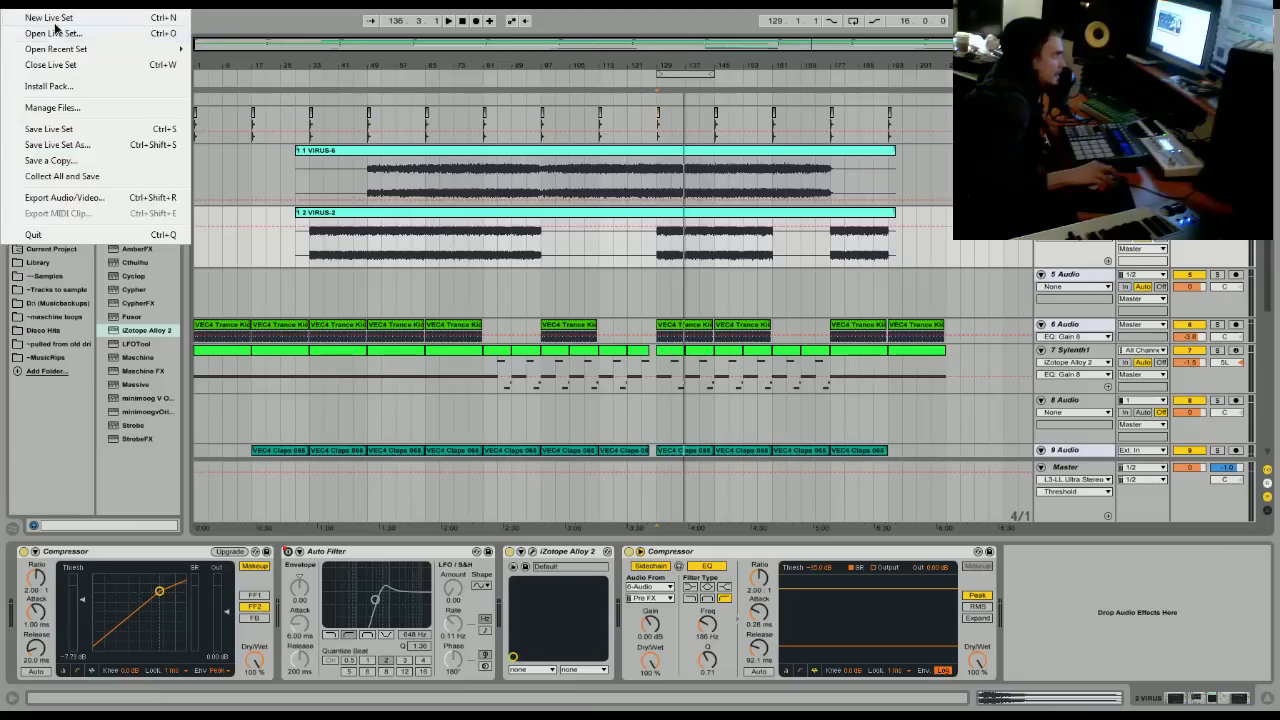
left_click(55, 27)
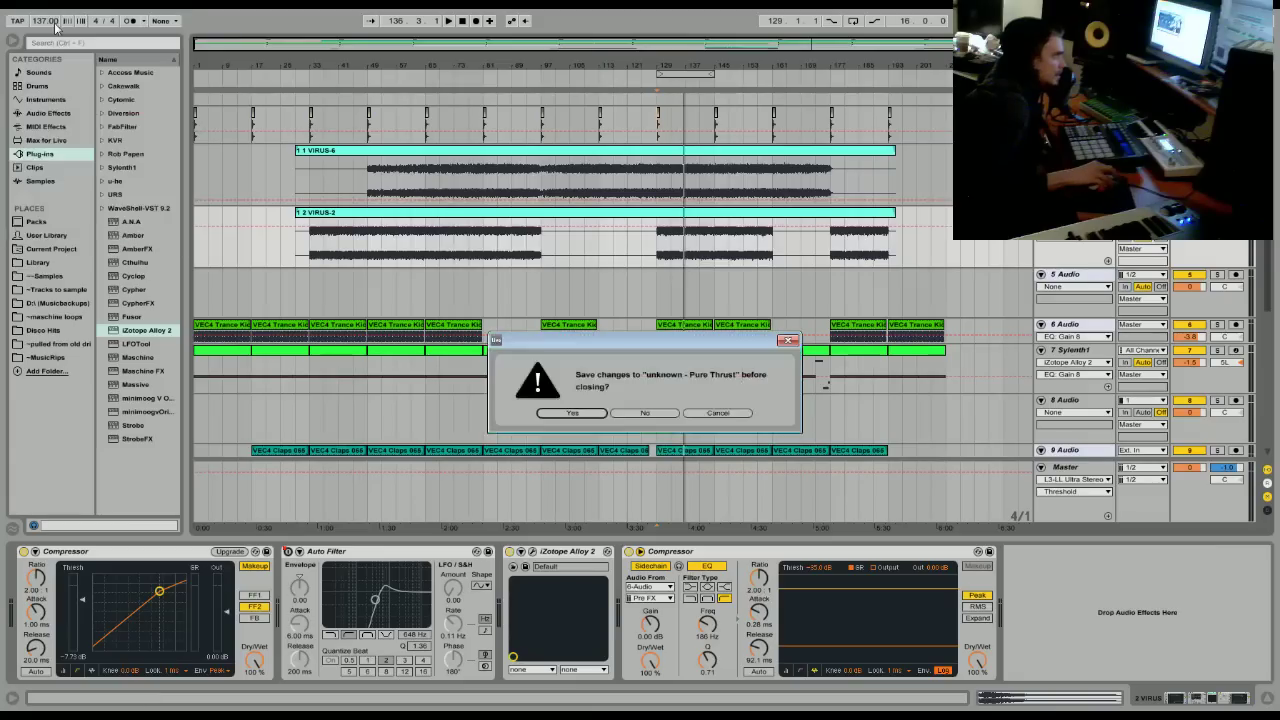
left_click(645, 414)
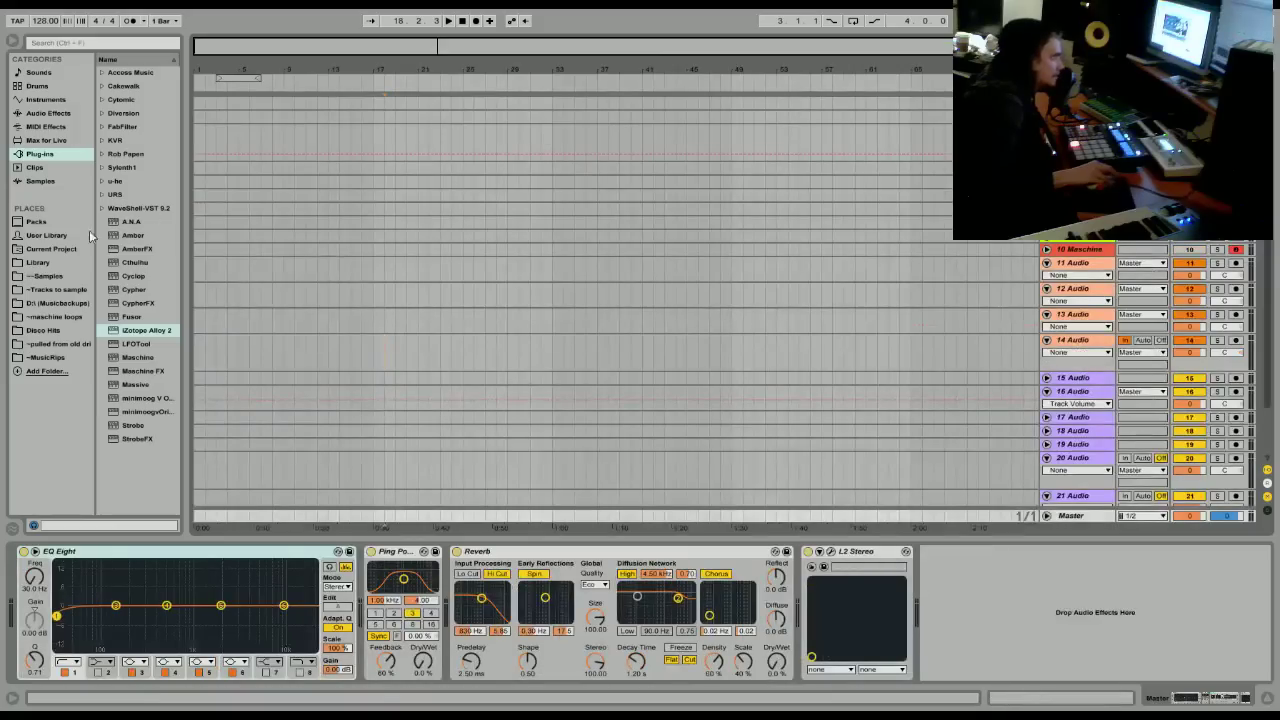
Switch the browser to the Library folder, widen it, and expand the Loopmasters MOGUAI Punx Electro and Progressive House pack.
left_click(40, 277)
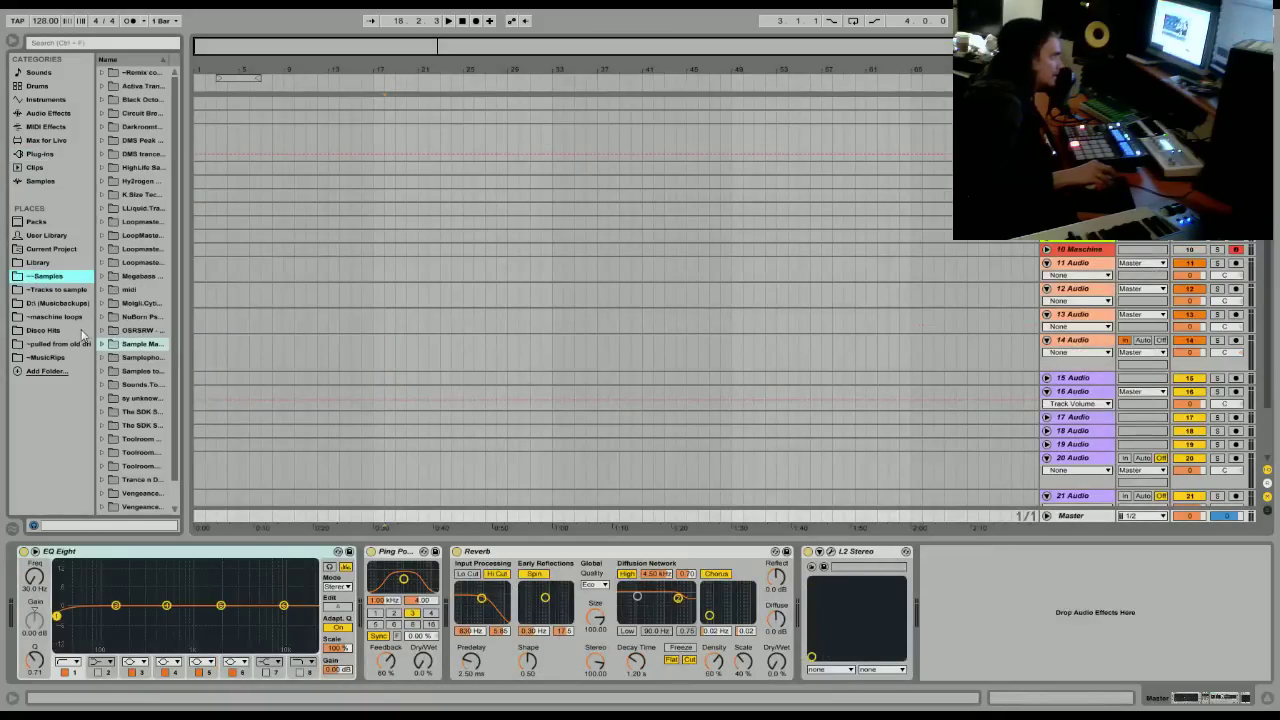
left_click(44, 262)
left_click_drag(188, 328, 366, 362)
left_click(103, 344)
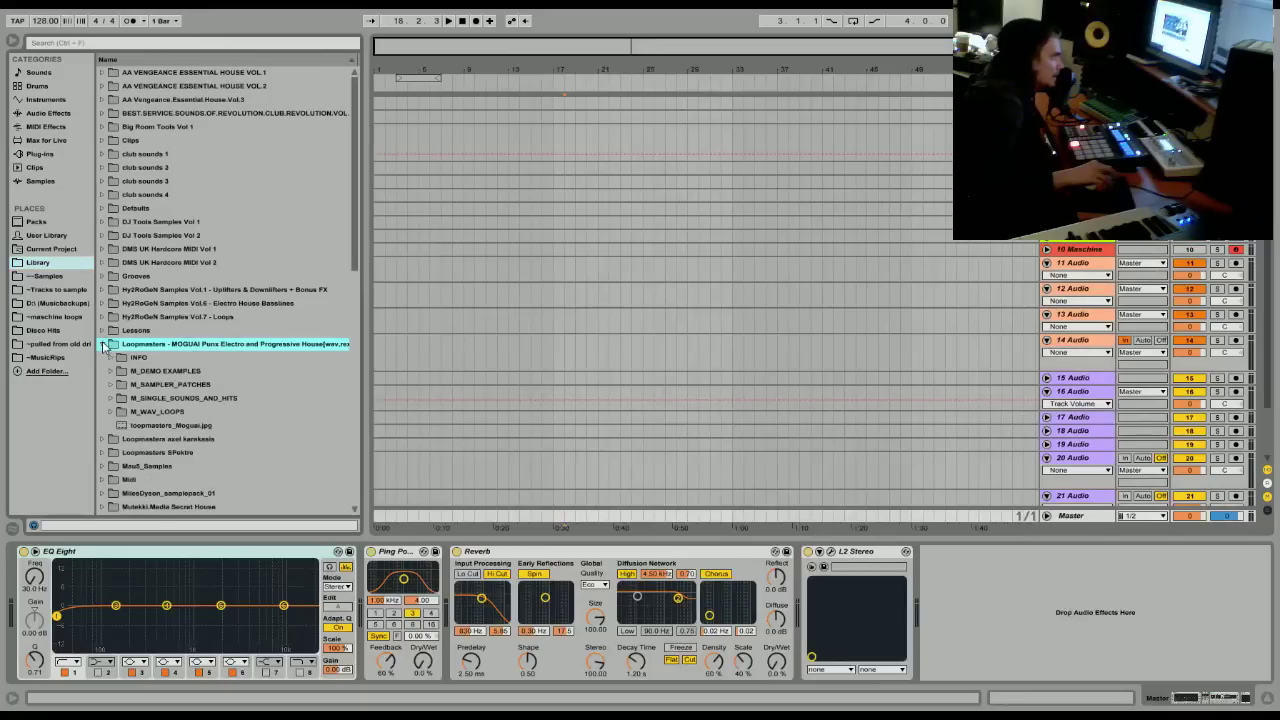
Expand M_WAV_LOOPS, M_DRUM_LOOPS, M_TOP_LOOPS and the 128BPM folder inside the MOGUAI pack.
left_click(113, 410)
scroll(120, 390, "down", 4)
left_click(119, 276)
left_click(133, 304)
left_click(205, 358)
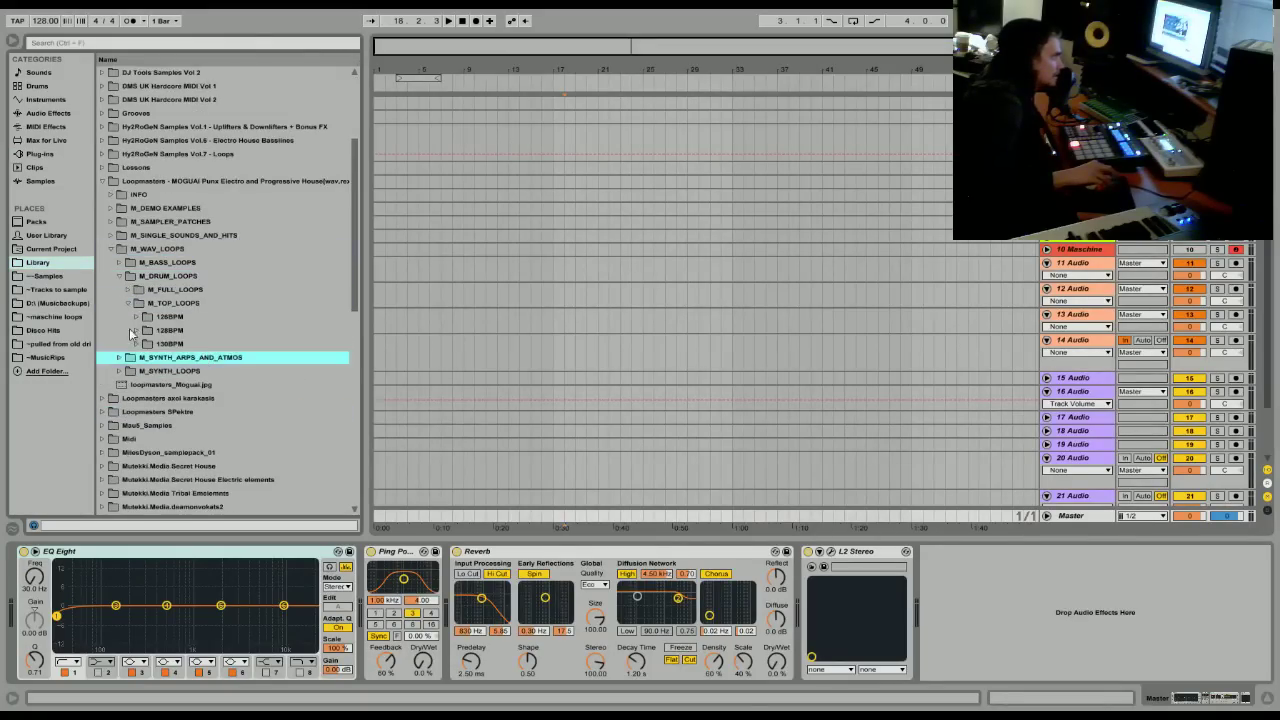
left_click(134, 331)
Audition several of the M_128BPM_TOPLOOP files, including loops 2, 4, 5, 6, 8, 12, 13 and 14.
left_click(205, 358)
scroll(205, 370, "down", 3)
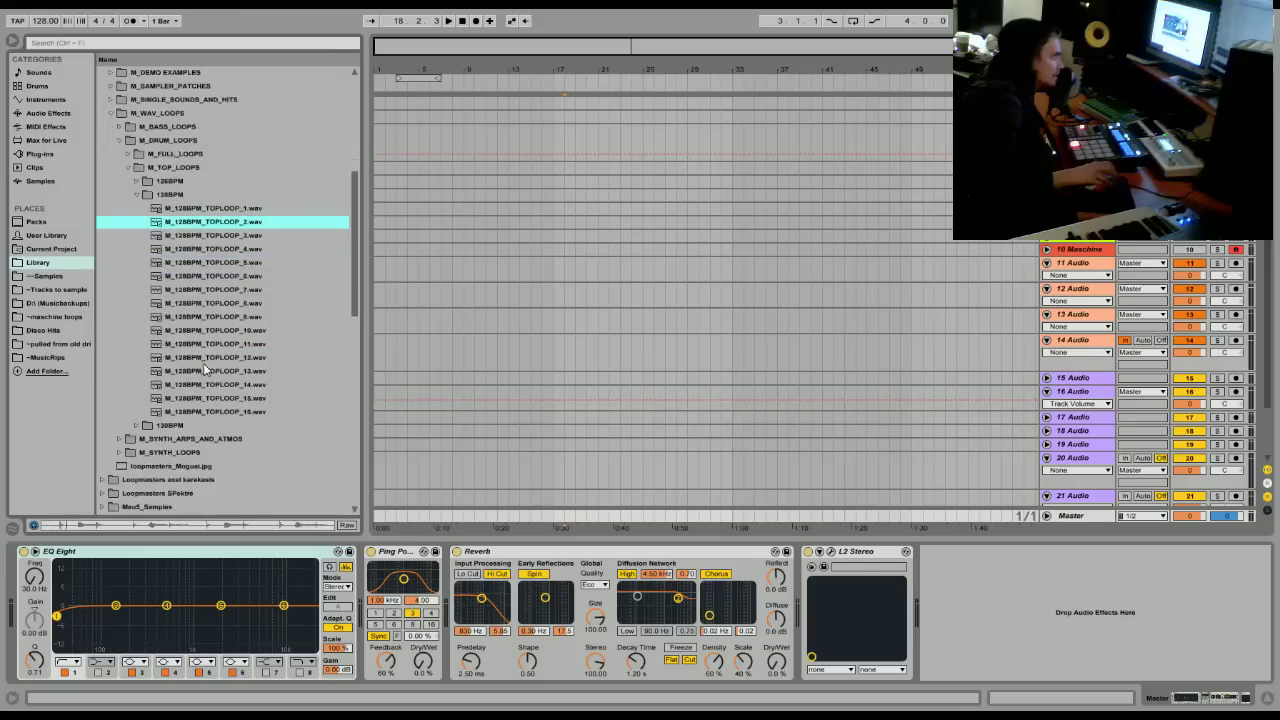
left_click(202, 249)
left_click(205, 301)
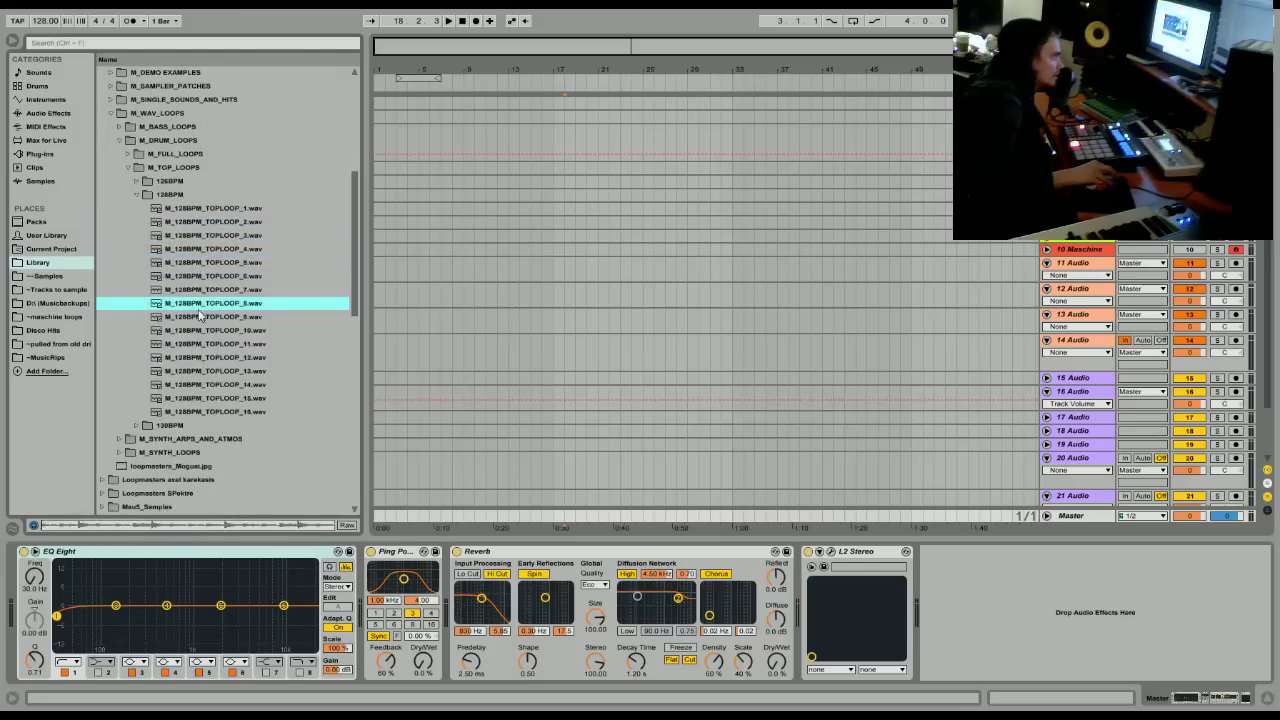
left_click(206, 279)
left_click(210, 266)
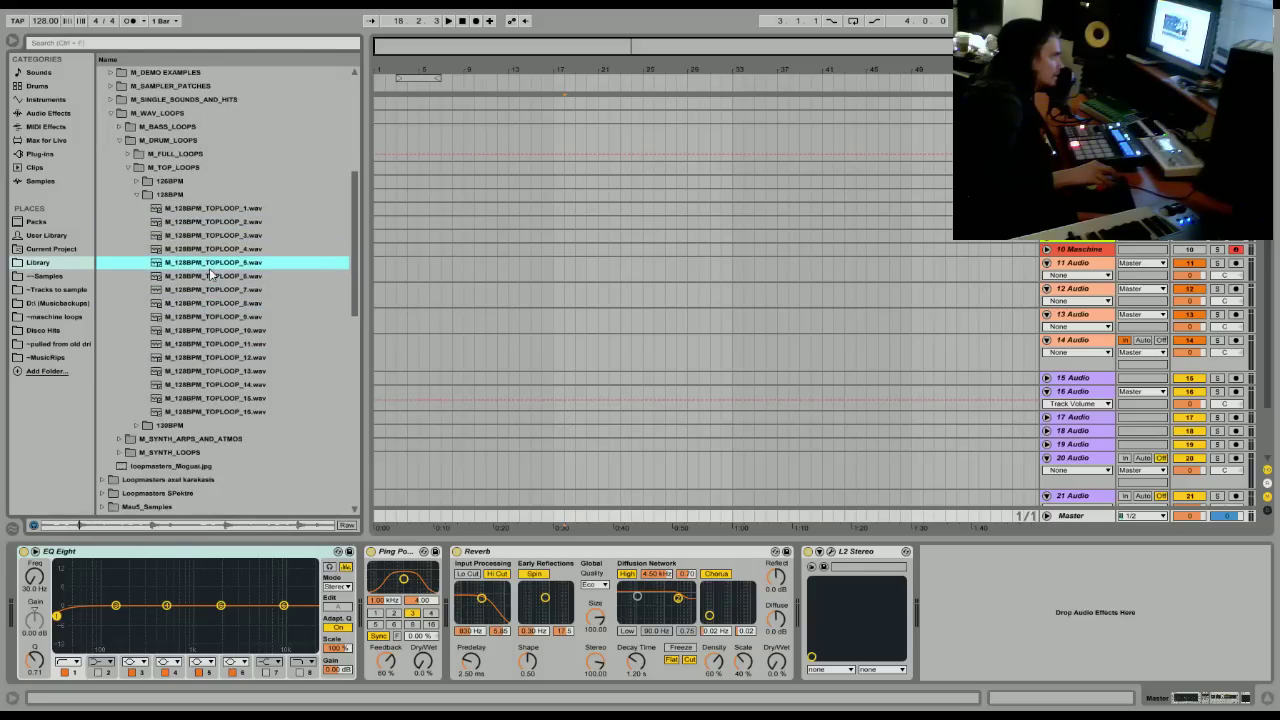
left_click(204, 249)
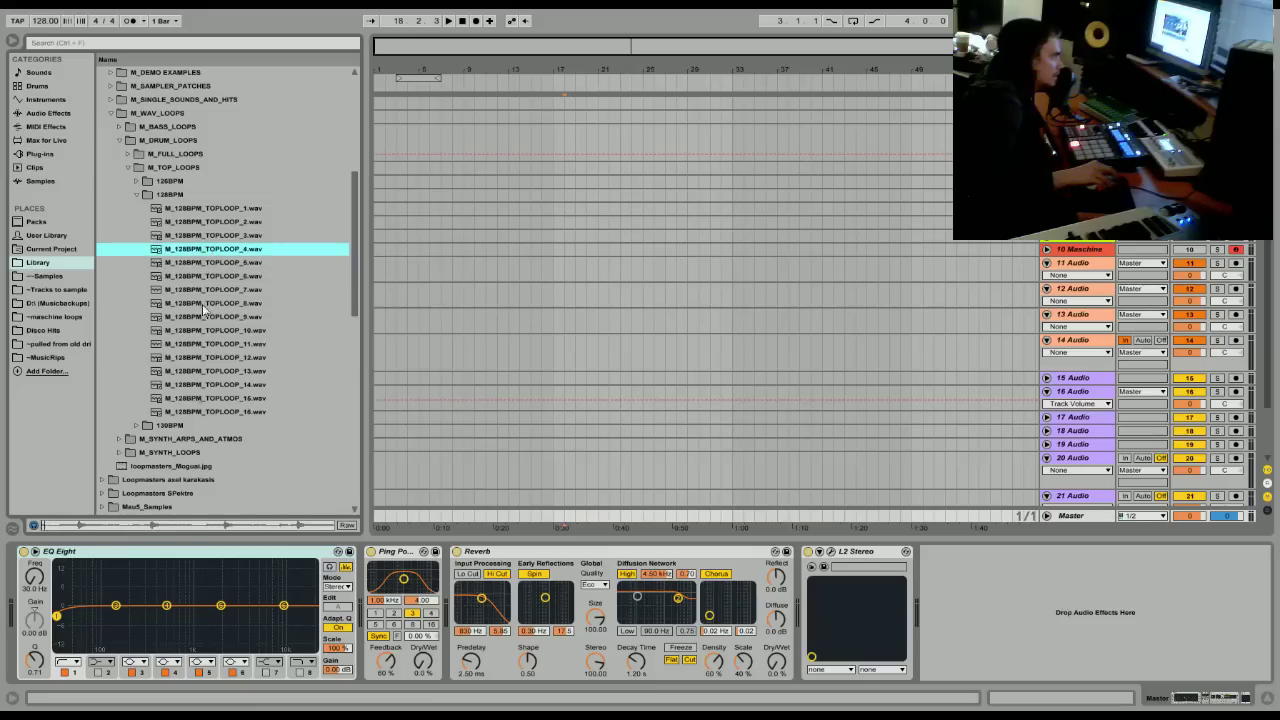
left_click(198, 357)
left_click(196, 372)
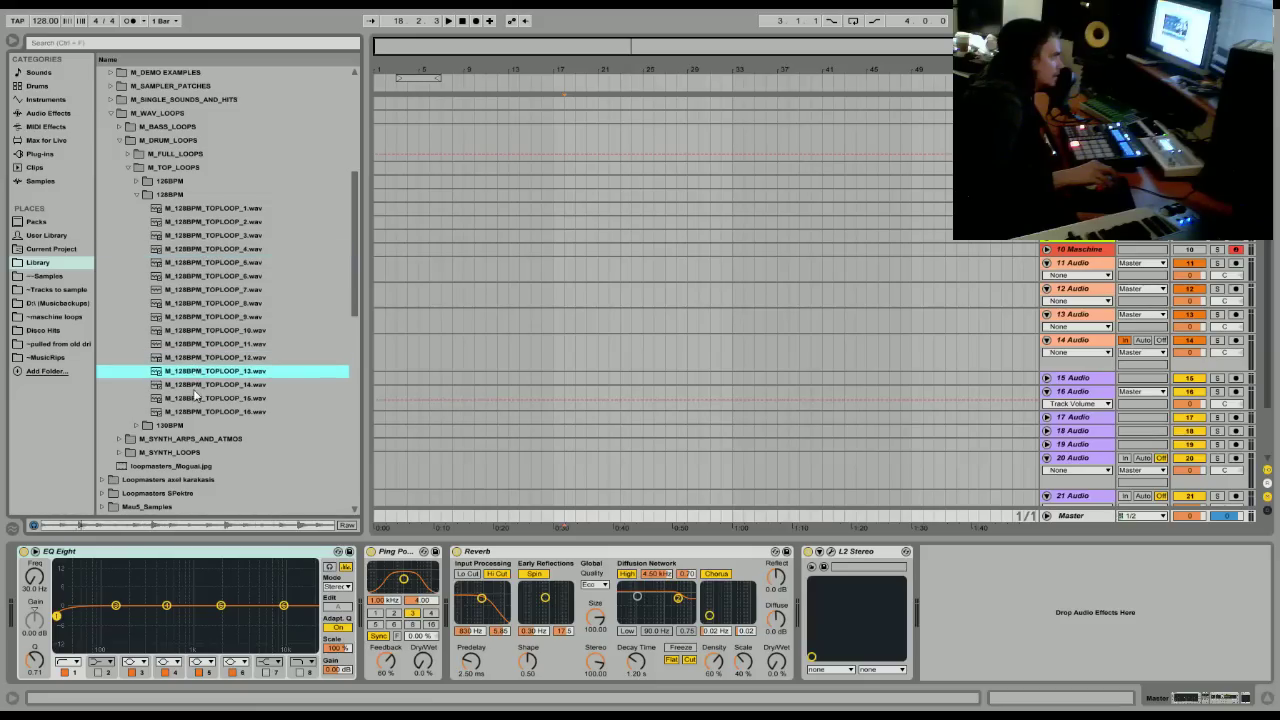
left_click(195, 390)
Find the AB_TE CongaBongo Loops under the Mutekki tribal pack's WAV percussion loops and preview AB_TE CBLoop 007.wav.
scroll(198, 391, "down", 4)
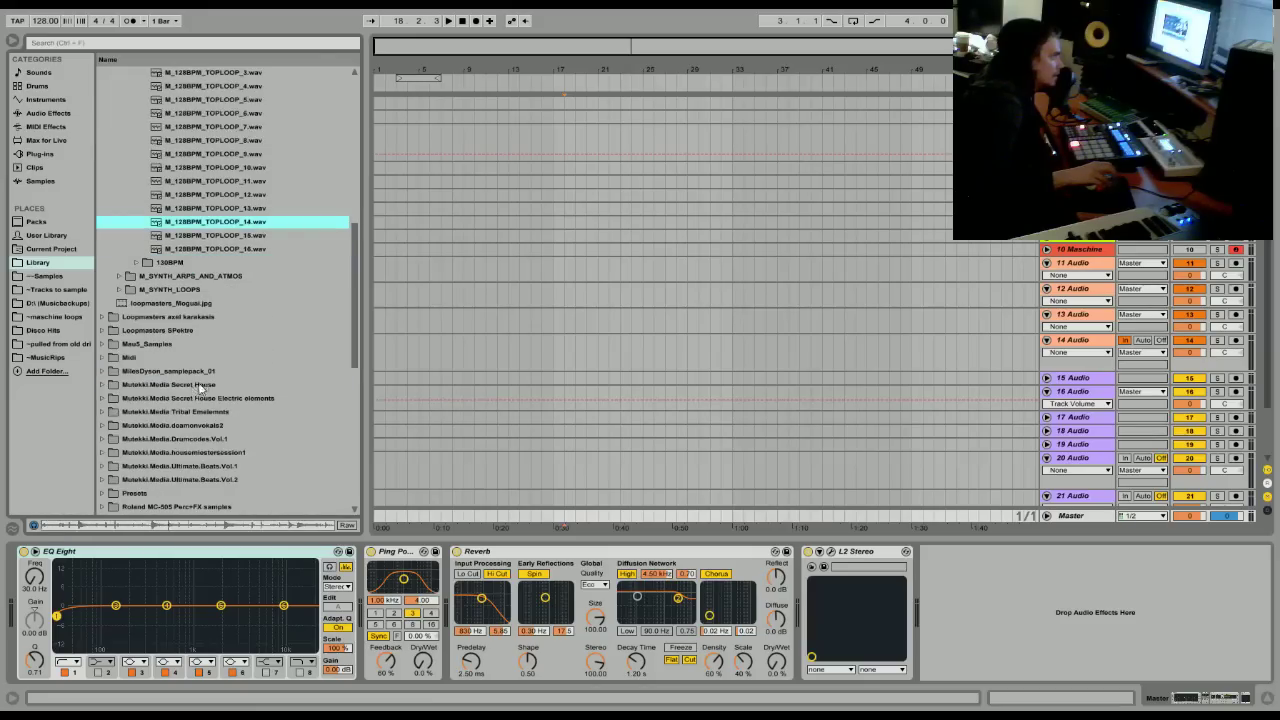
left_click(102, 412)
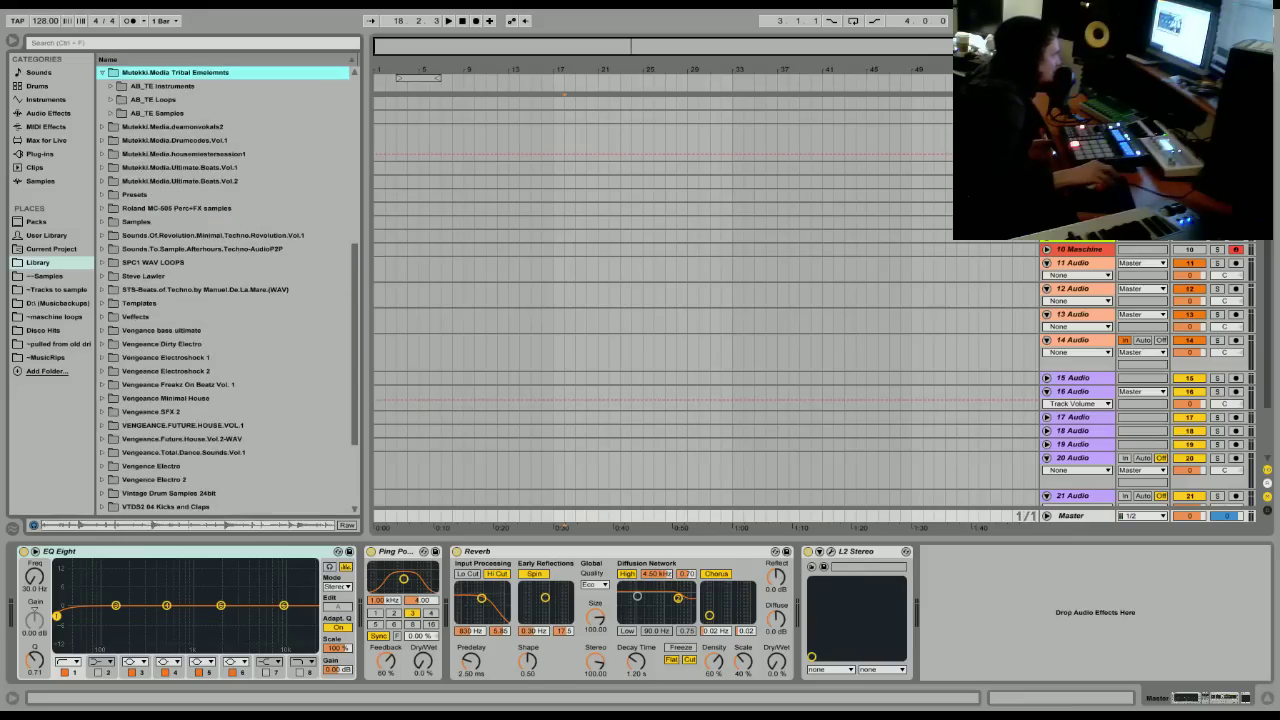
left_click(110, 99)
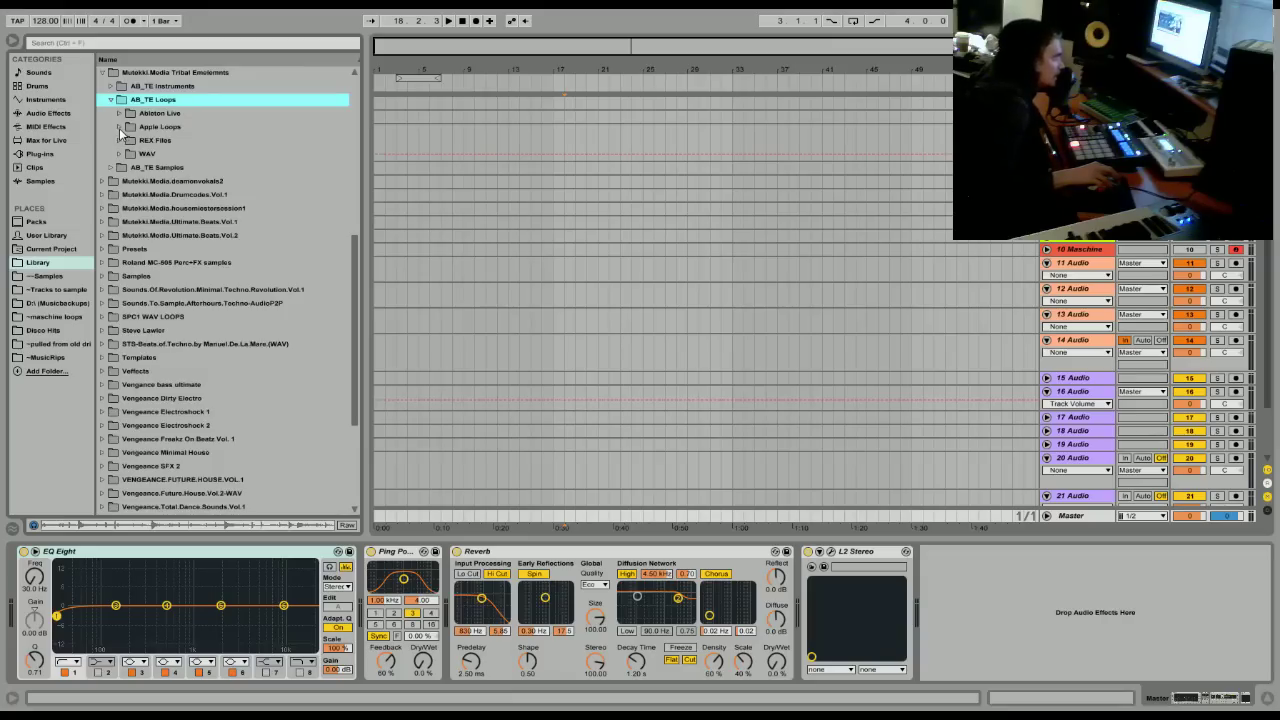
left_click(124, 155)
left_click(128, 181)
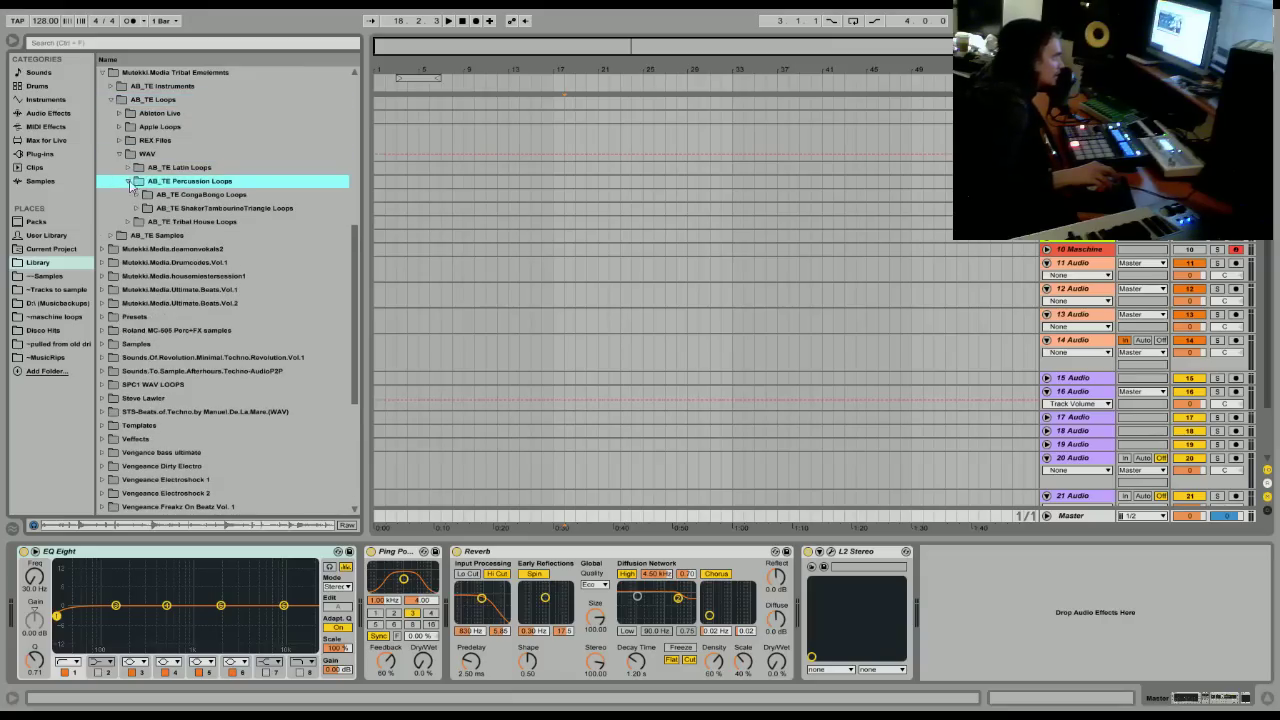
left_click(137, 196)
left_click(198, 290)
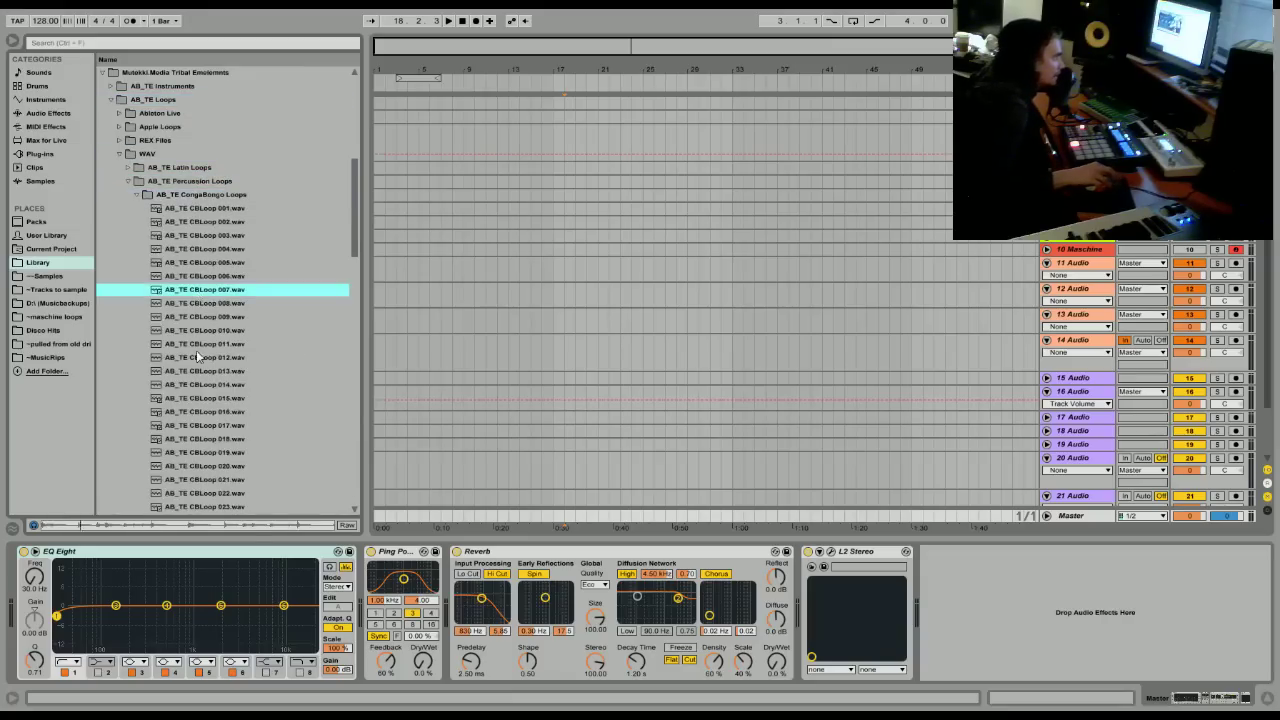
Place AB_TE CBLoop 007.wav on the 15 Audio track at bar 17, unfold the track, and play the loop.
left_click_drag(190, 296, 563, 379)
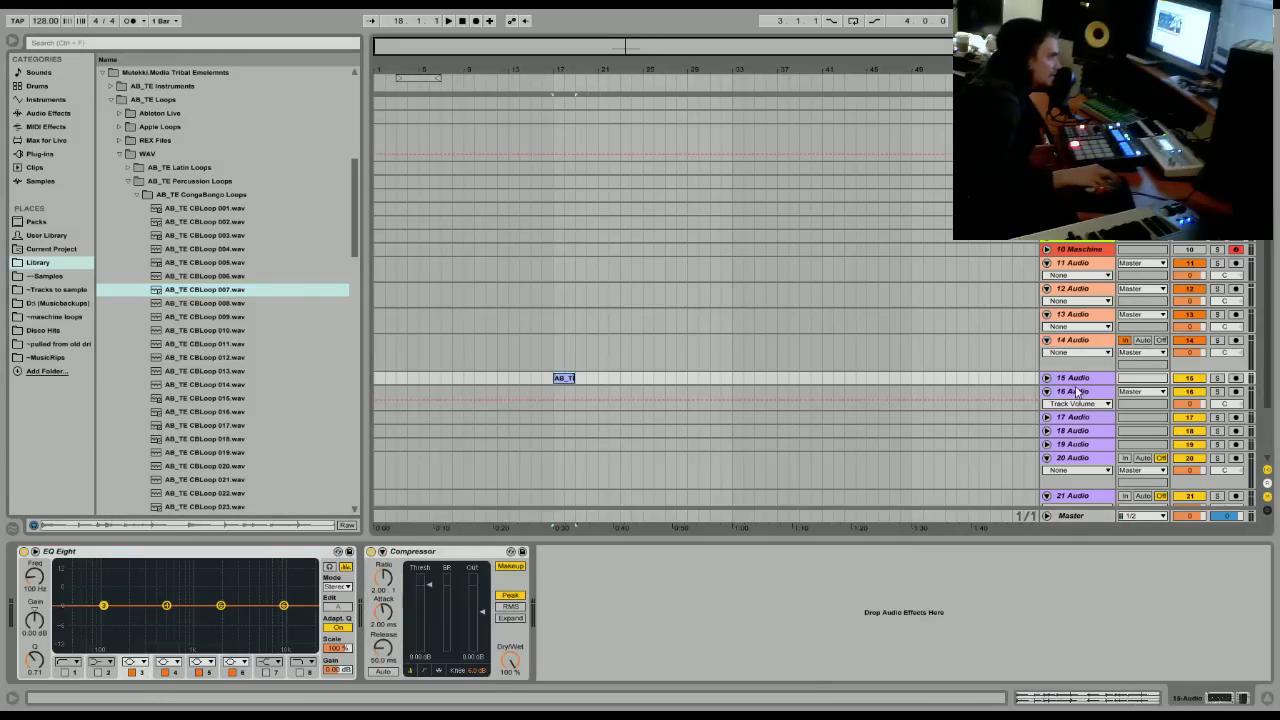
double_click(1076, 381)
key("space")
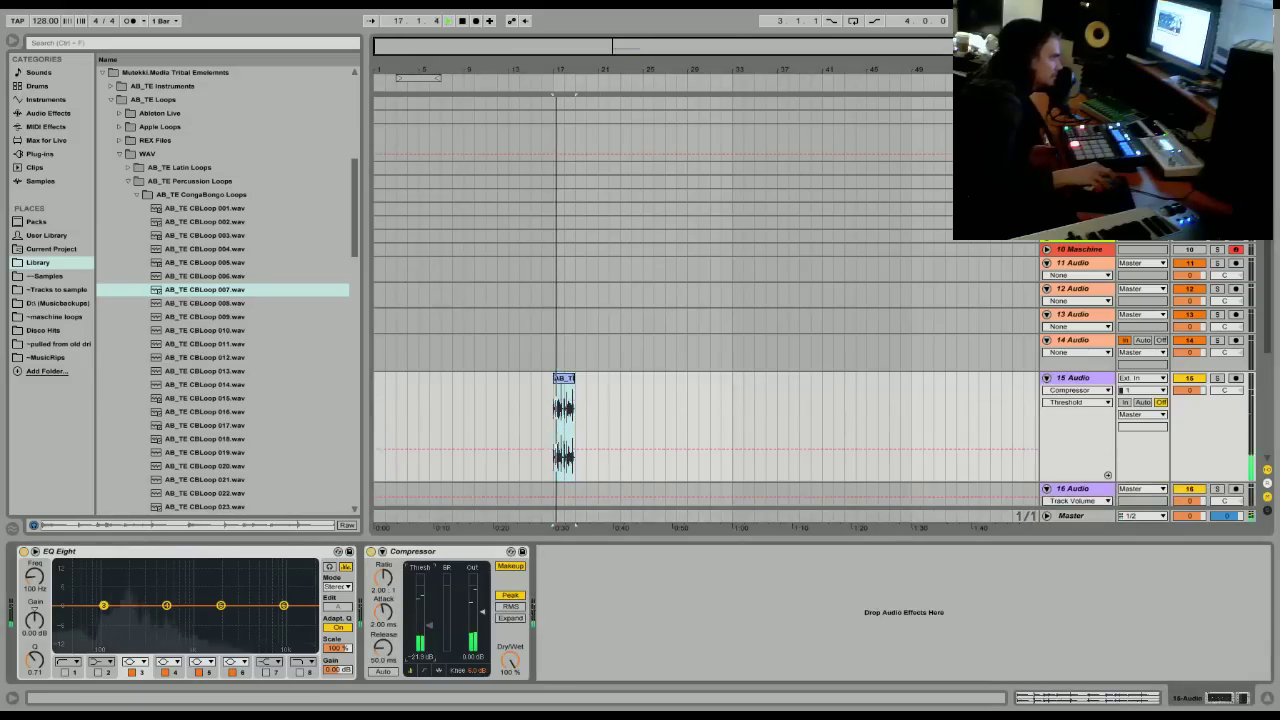
Reset the threshold of the 15 Audio track's Compressor to 0.00 dB.
right_click(440, 655)
left_click(468, 687)
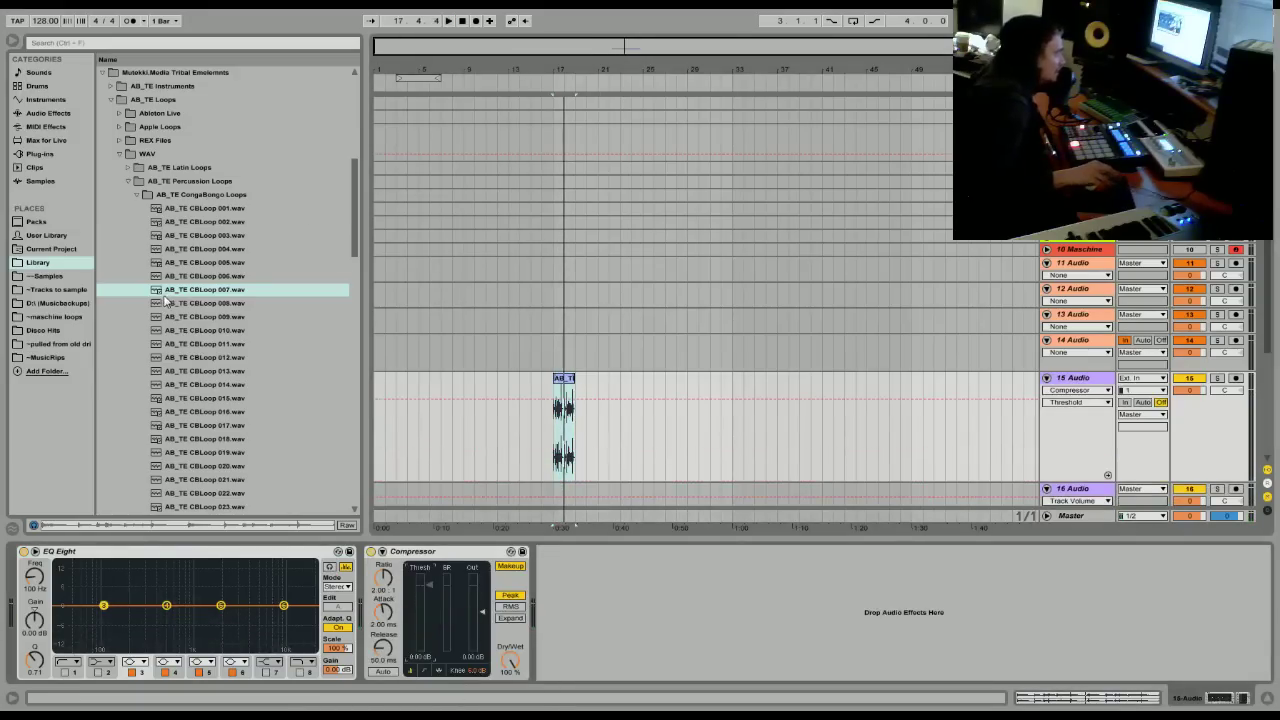
Add iZotope Alloy 2 after the Compressor on the 15 Audio track and play the conga loop through it.
left_click(42, 154)
left_click_drag(152, 338, 620, 621)
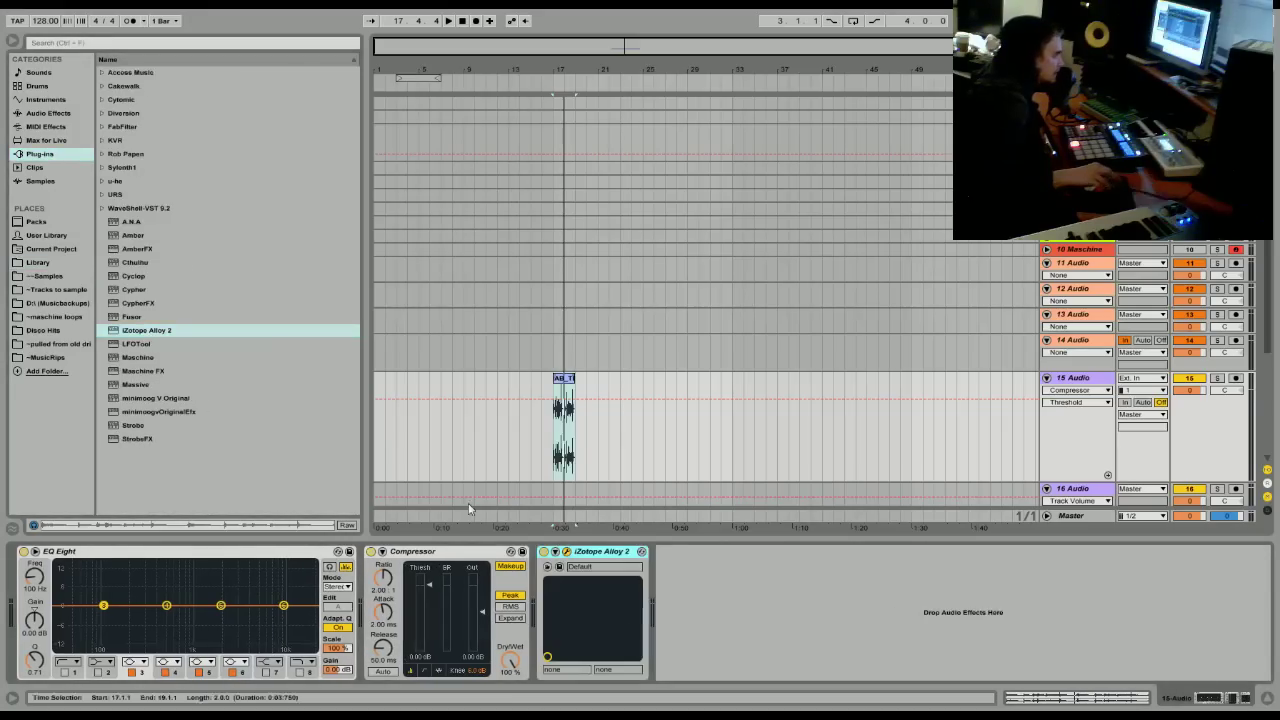
key("space")
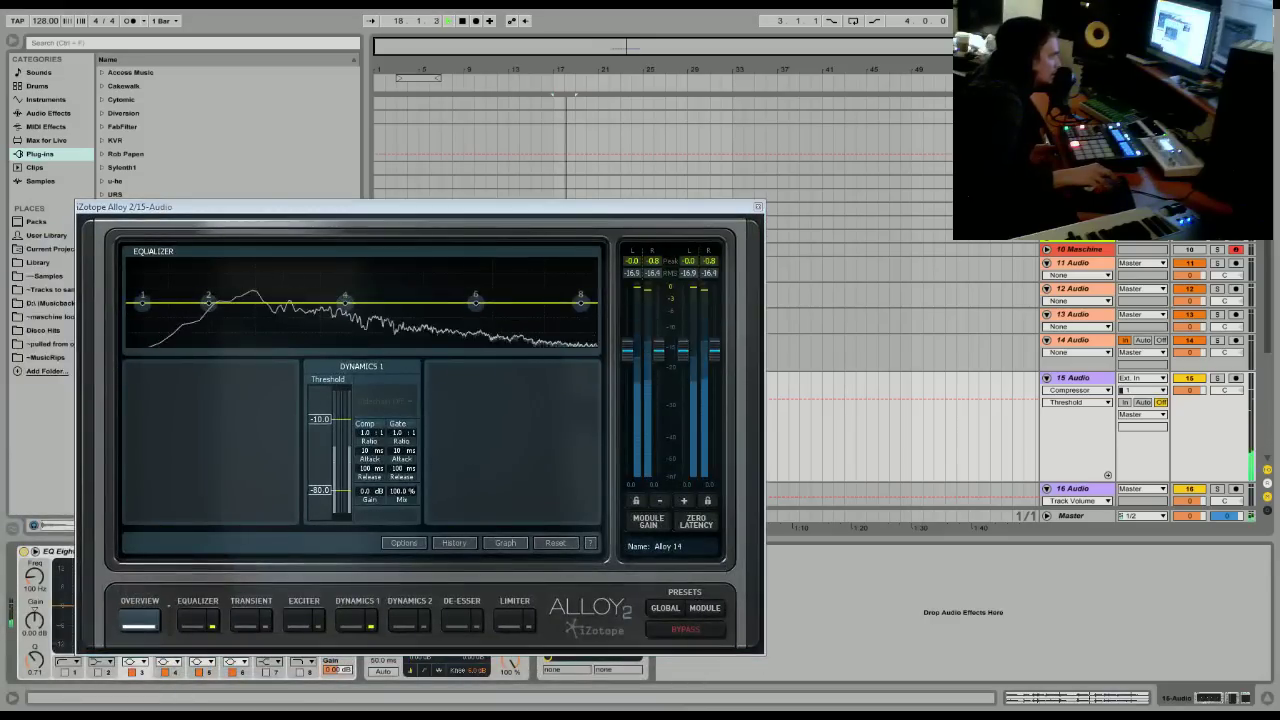
key("space")
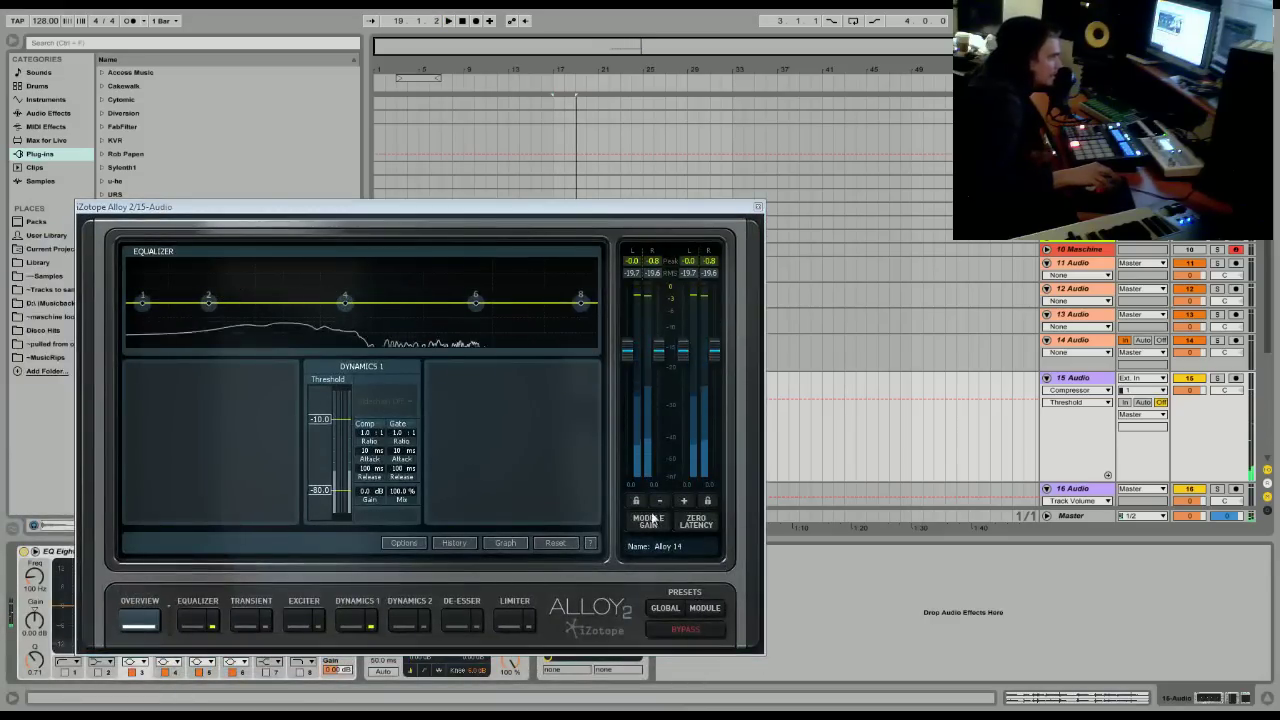
In Alloy 2's Signal Flow Graph, reorder the modules so Dynamics 1 comes first, and show the Dynamics 1 module with the graph closed.
left_click(505, 542)
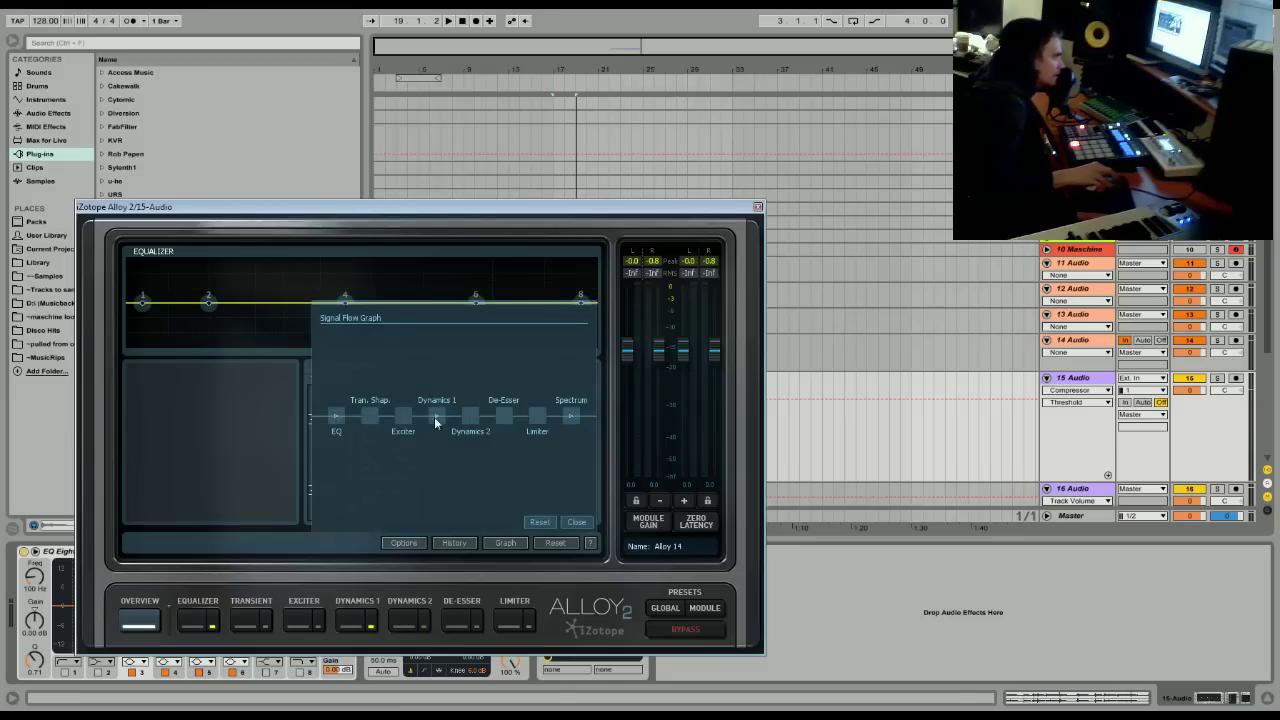
left_click_drag(446, 417, 370, 416)
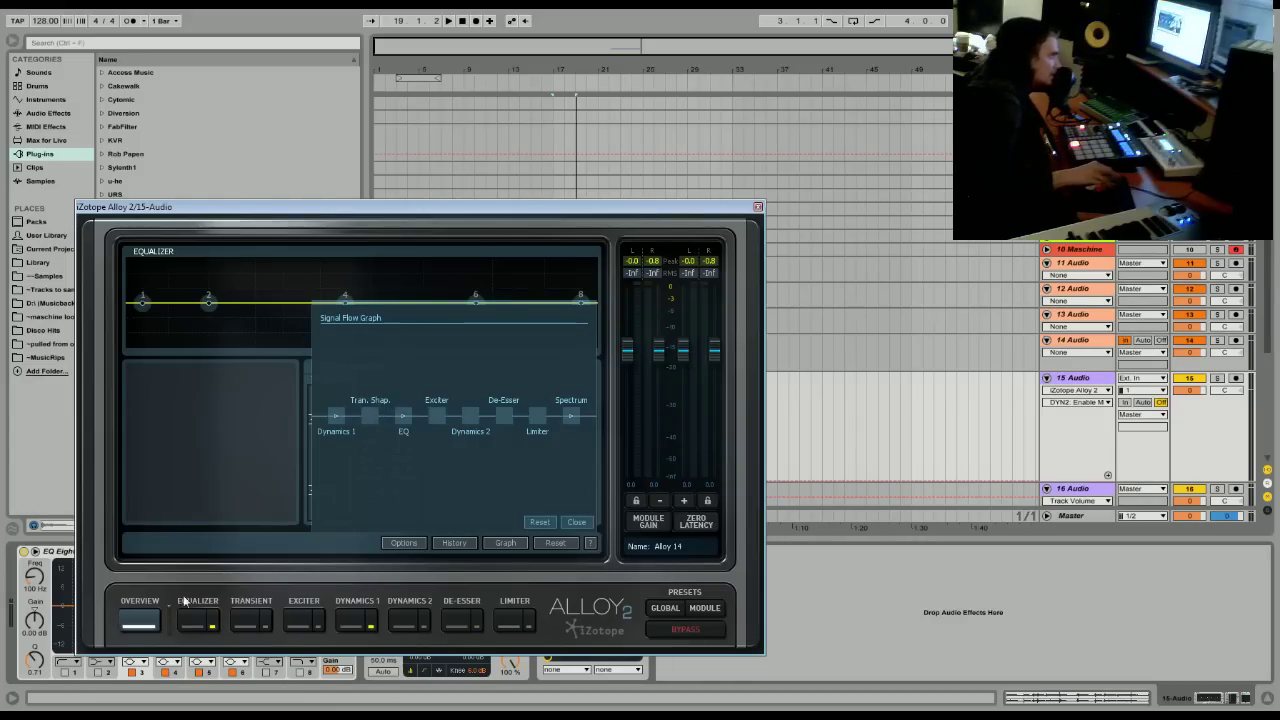
left_click(356, 620)
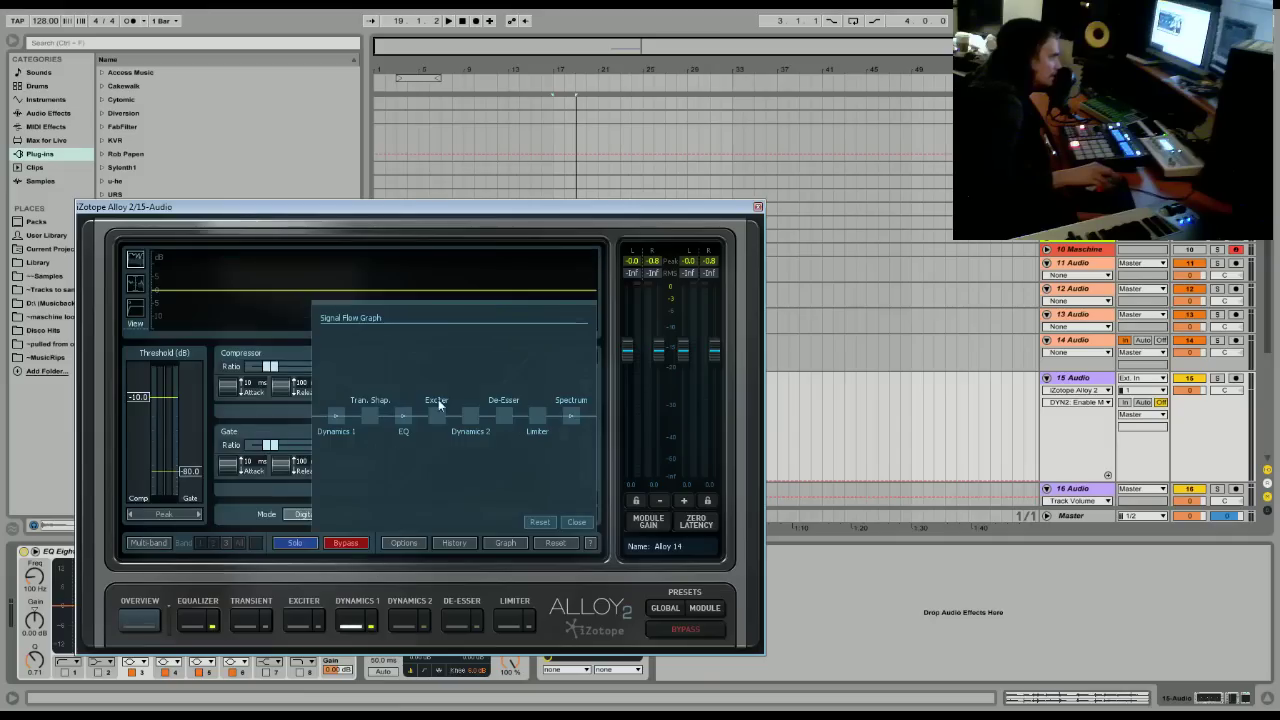
left_click(588, 525)
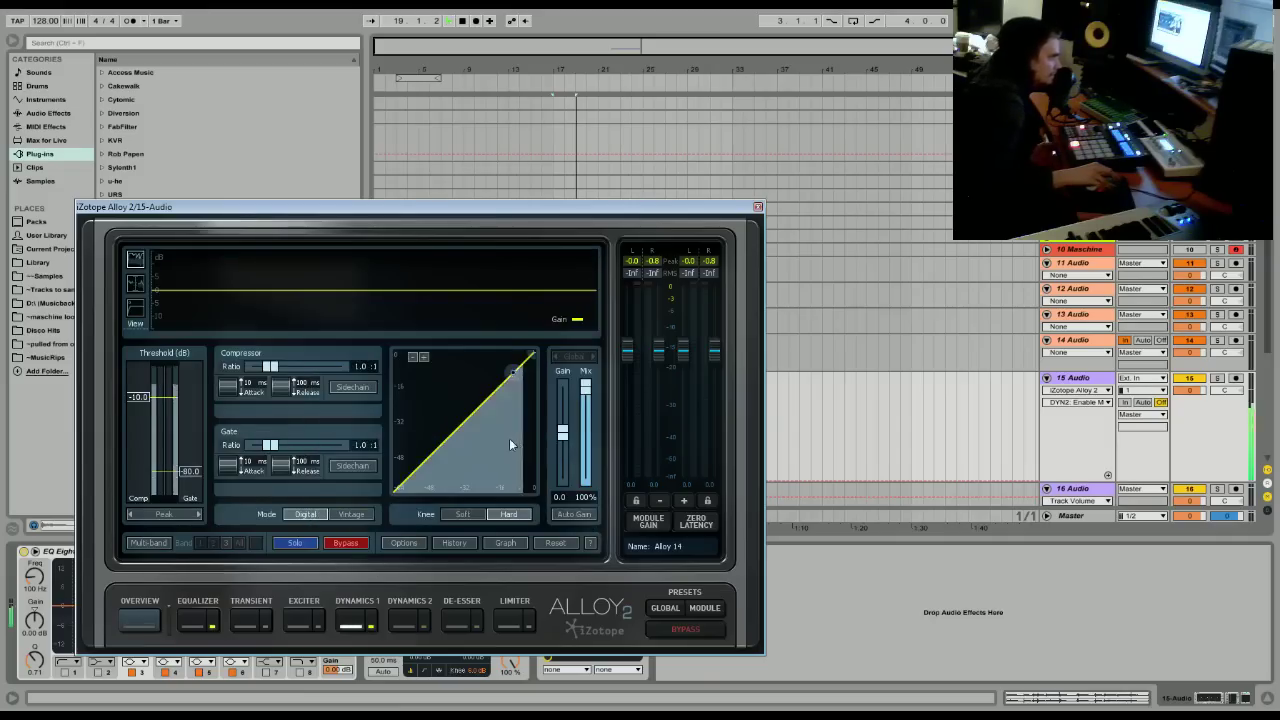
Set the Dynamics 1 compressor ratio to 6.1:1 and its threshold to -28.1 dB while playing the conga loop.
mouse_move(295, 368)
left_mouse_down()
mouse_move(296, 355)
mouse_move(318, 375)
left_mouse_up()
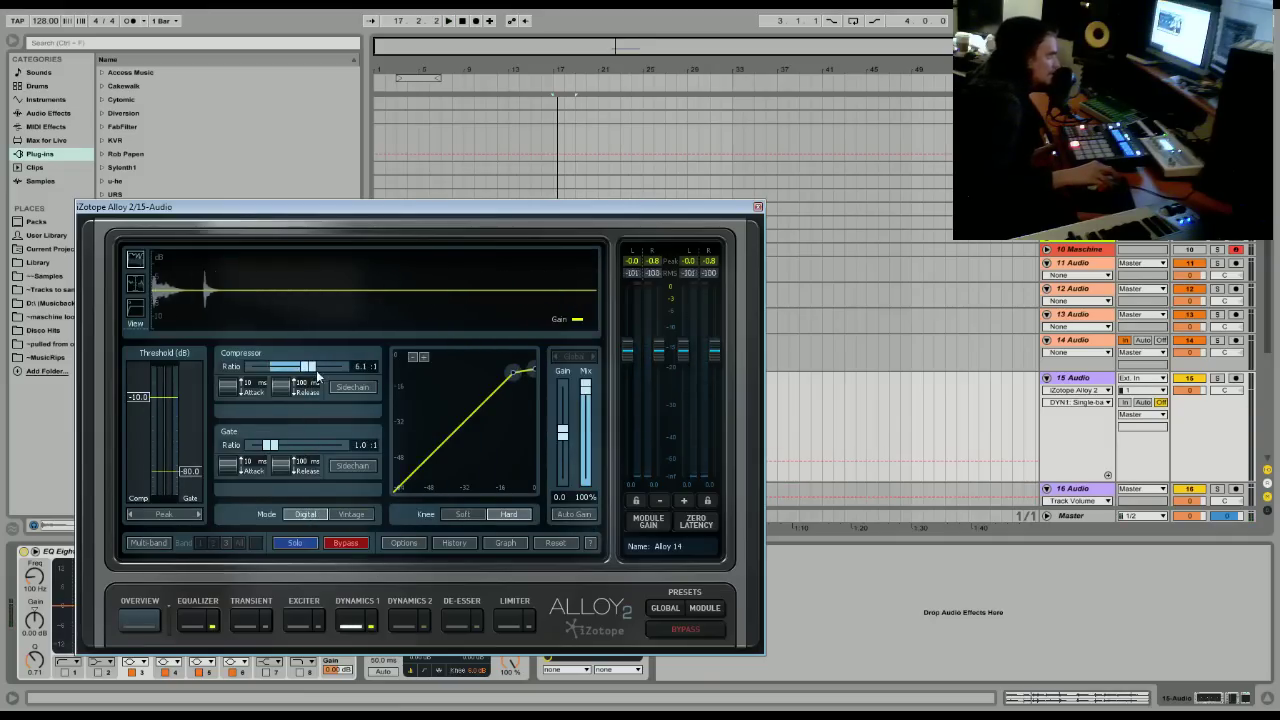
key("space")
left_click_drag(140, 397, 140, 434)
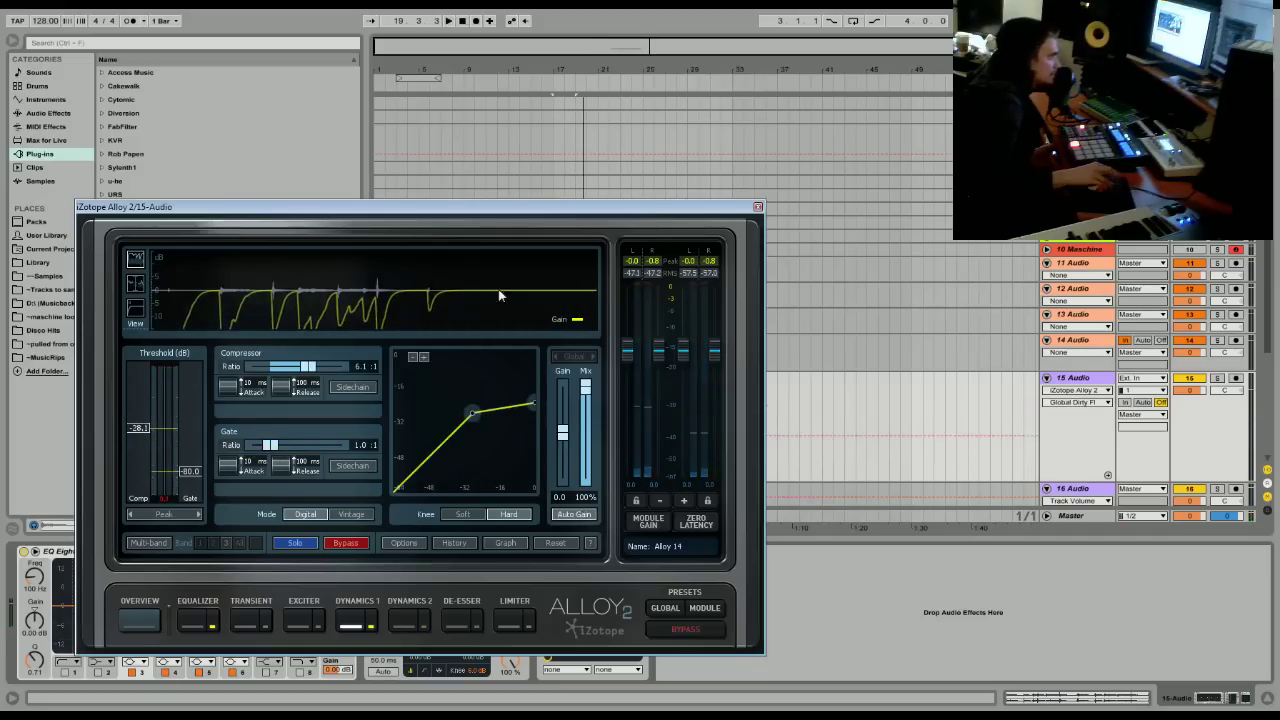
Loop the arrangement over the two bars from 17.1.1 to 19.1.1, around the conga clip, with Alloy 2 kept open below.
left_click_drag(617, 211, 637, 249)
left_click_drag(553, 140, 570, 140)
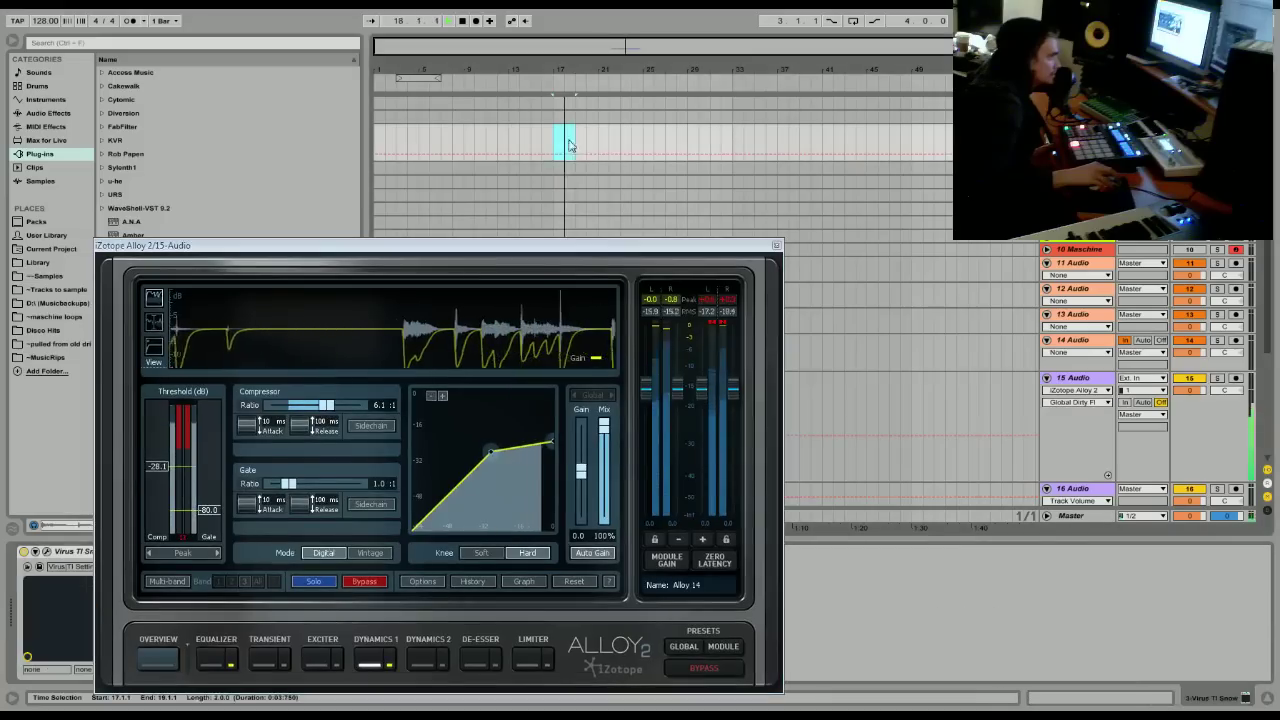
right_click(570, 141)
left_click(617, 263)
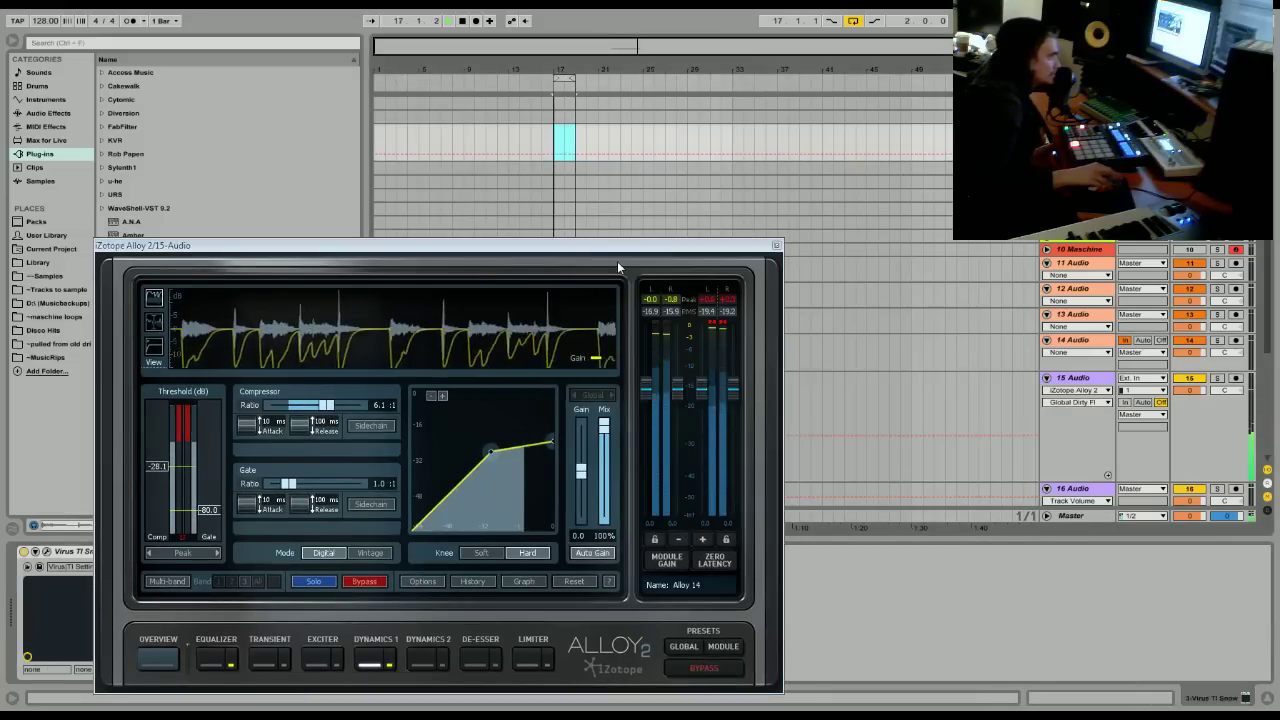
Set the Dynamics 1 compressor threshold to -36.0 dB and its makeup gain to 6.6 dB.
left_click_drag(150, 466, 150, 481)
left_click_drag(581, 470, 583, 468)
left_click_drag(160, 467, 165, 476)
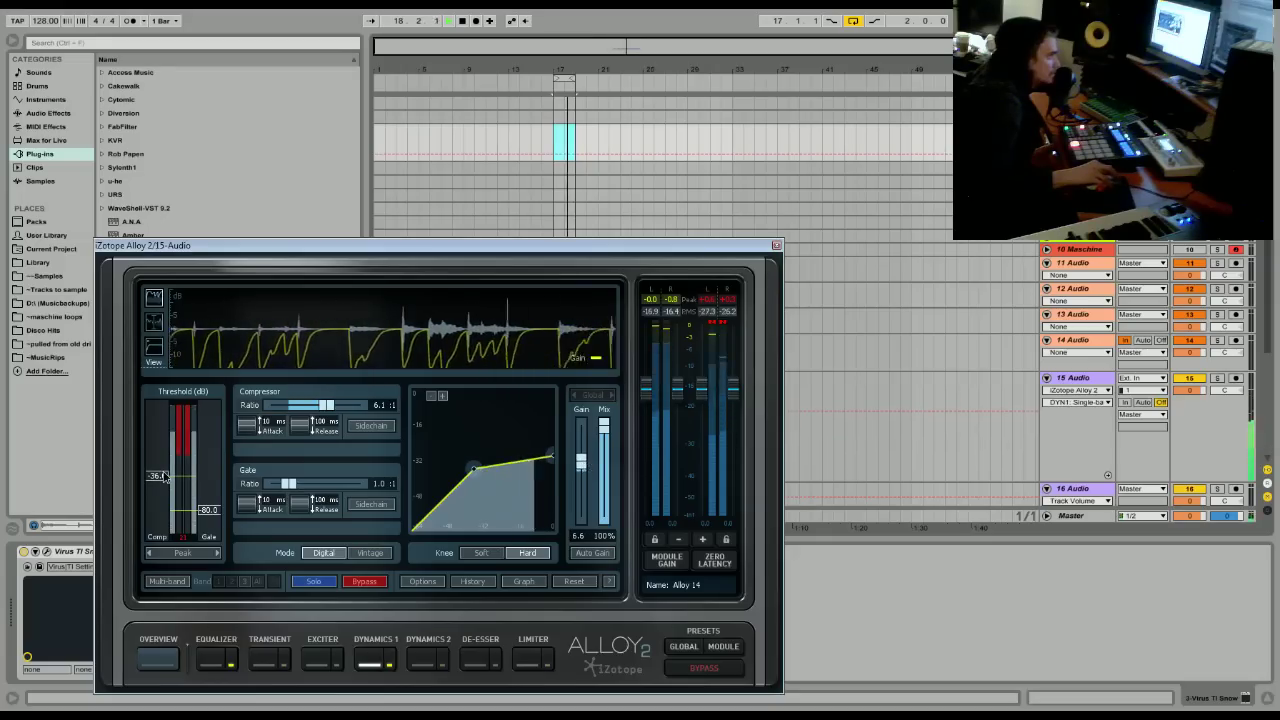
Enable Alloy 2's Transient module and raise its attack to 9.3 while the conga loop plays.
left_click(268, 663)
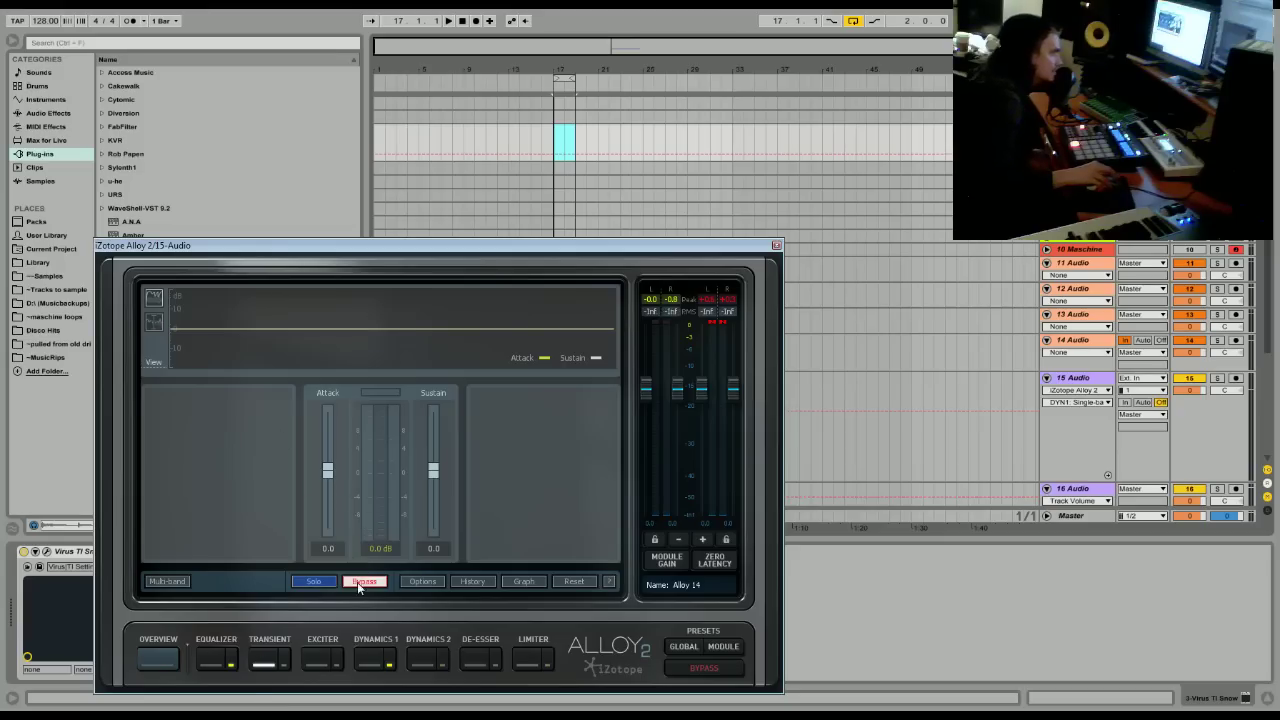
key("space")
left_click_drag(328, 470, 355, 440)
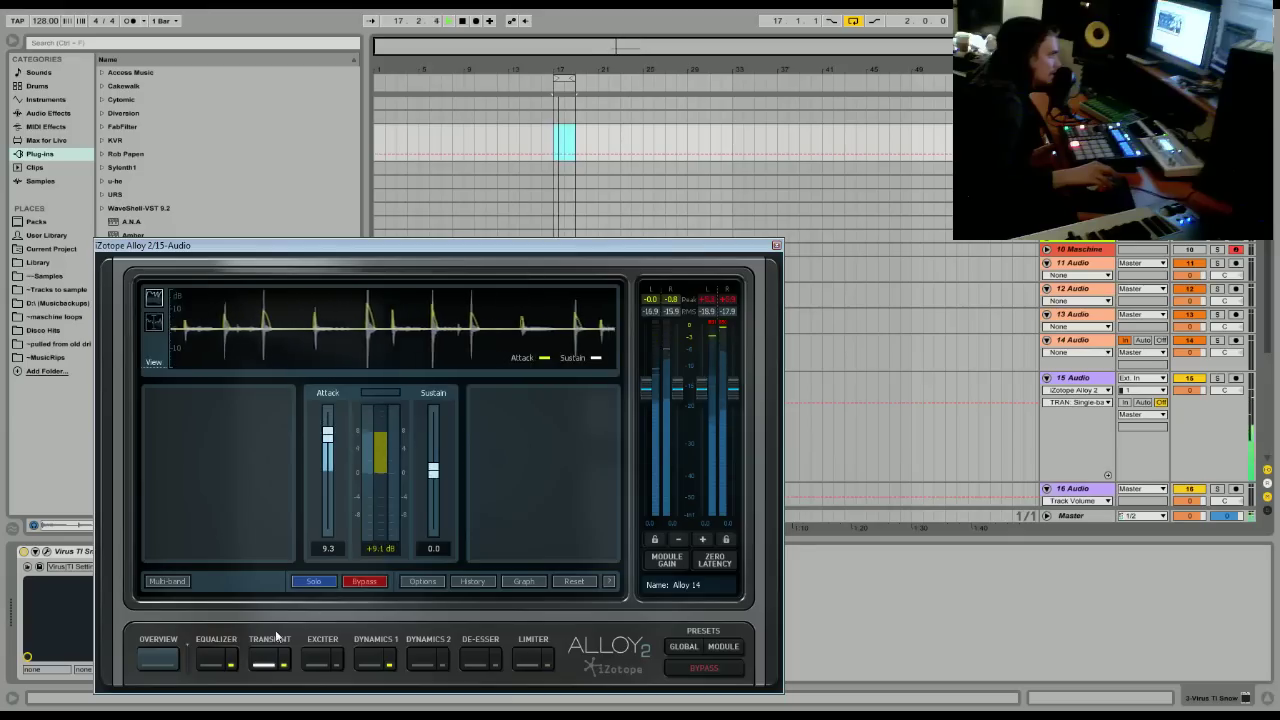
In Alloy 2's Equalizer, set the band 1 low shelf to -22.6 dB at 54.1 Hz with a Q of 24.0.
left_click(216, 655)
key("space")
left_click_drag(160, 344, 190, 440)
scroll(177, 366, "up", 5)
key("space")
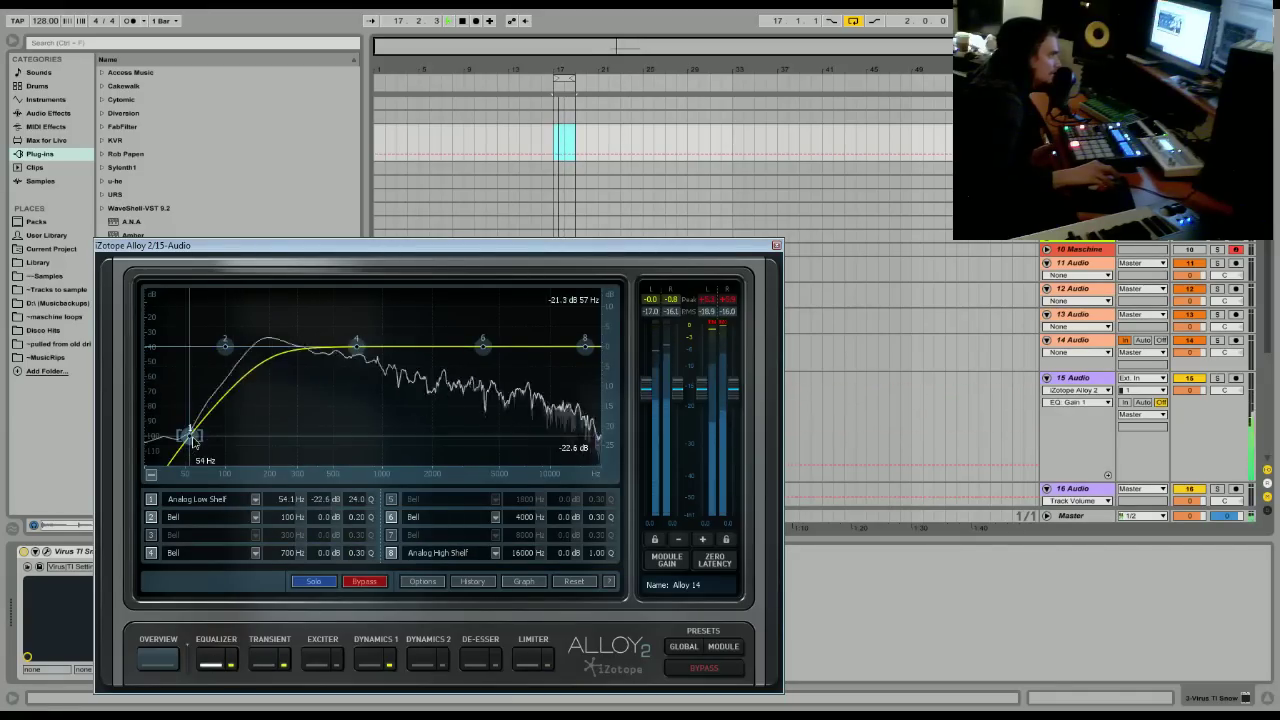
Boost EQ band 4 by 1.6 dB at 374 Hz and band 6 by 5.4 dB at 4577 Hz, and compare against the global bypass.
left_click_drag(357, 345, 313, 345)
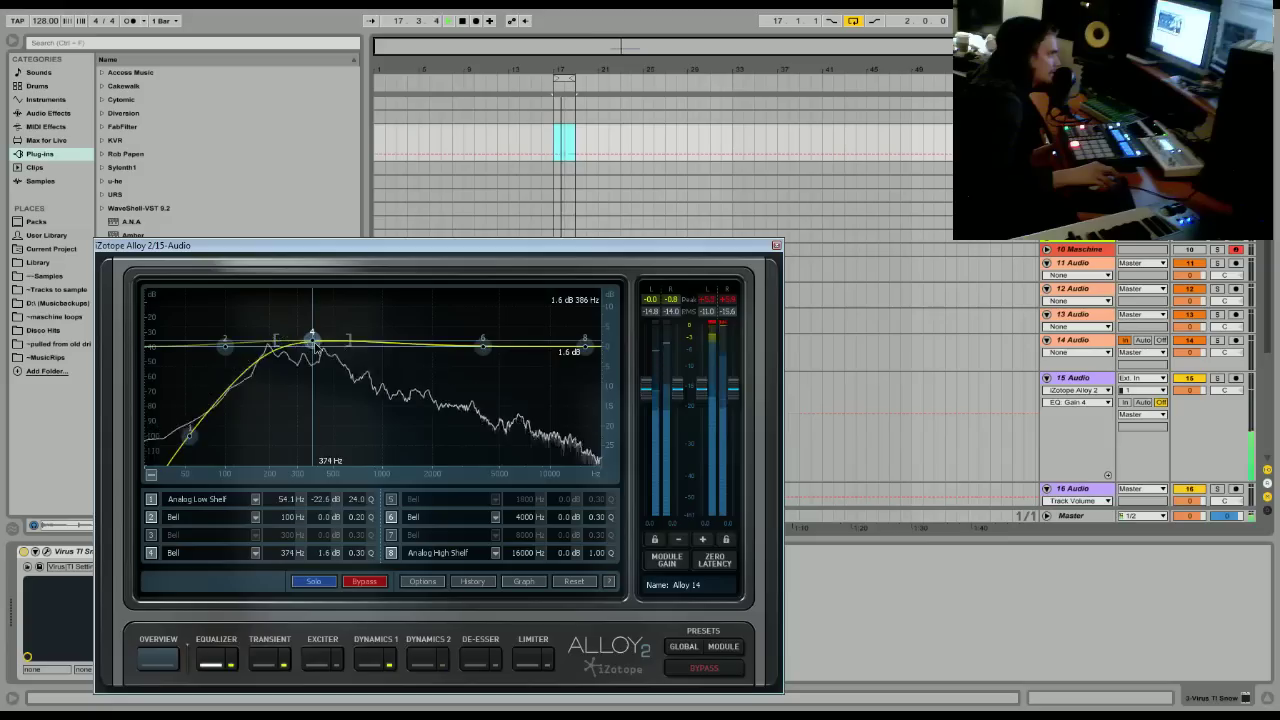
left_click_drag(483, 345, 492, 320)
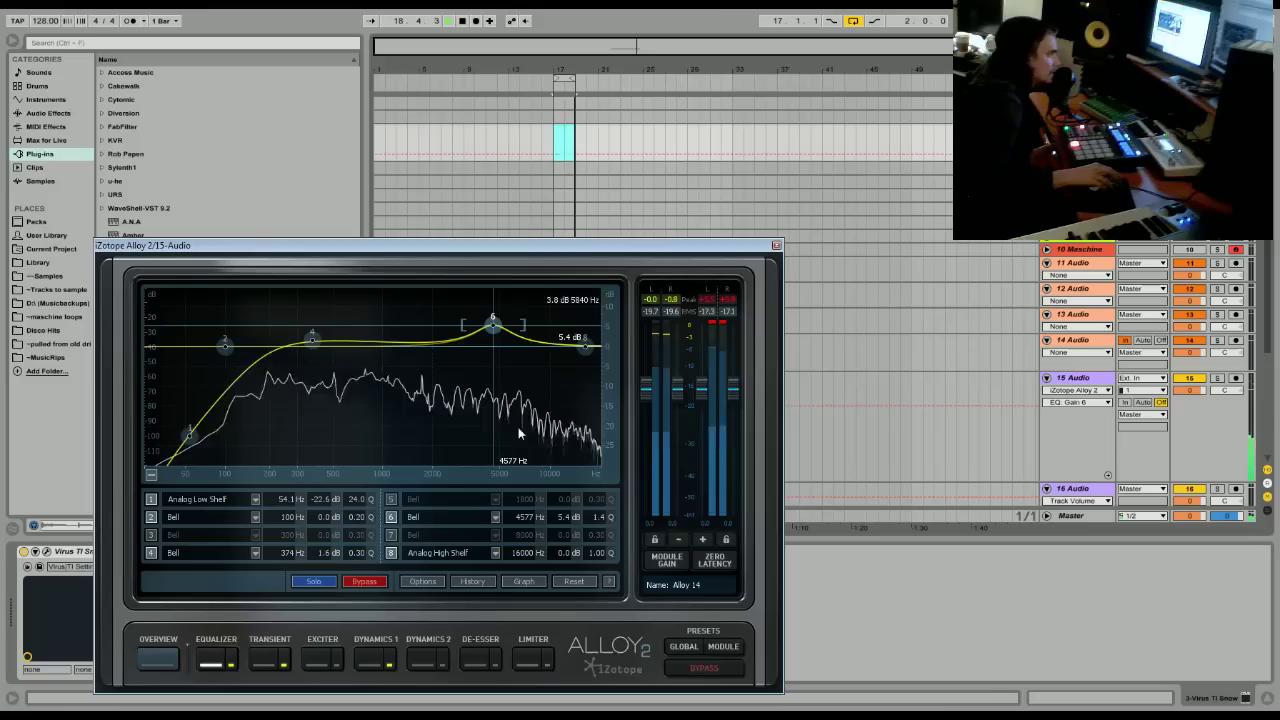
left_click(722, 670)
left_click(724, 672)
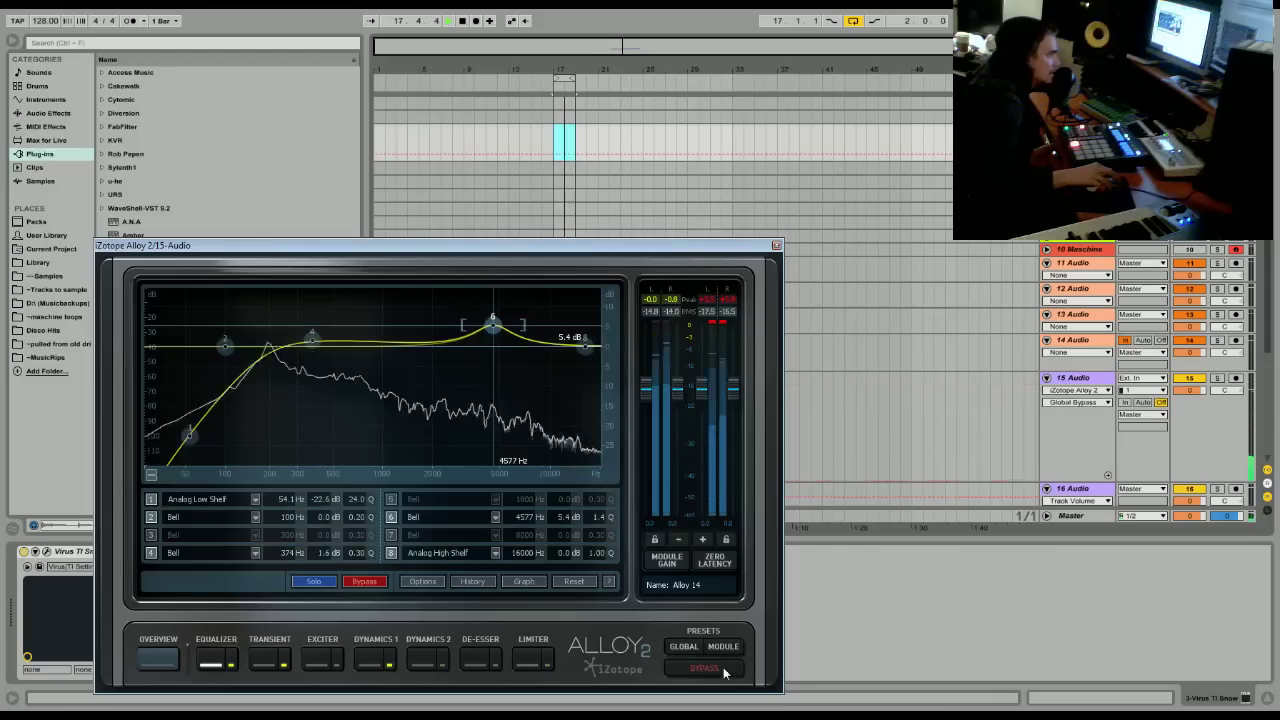
key("space")
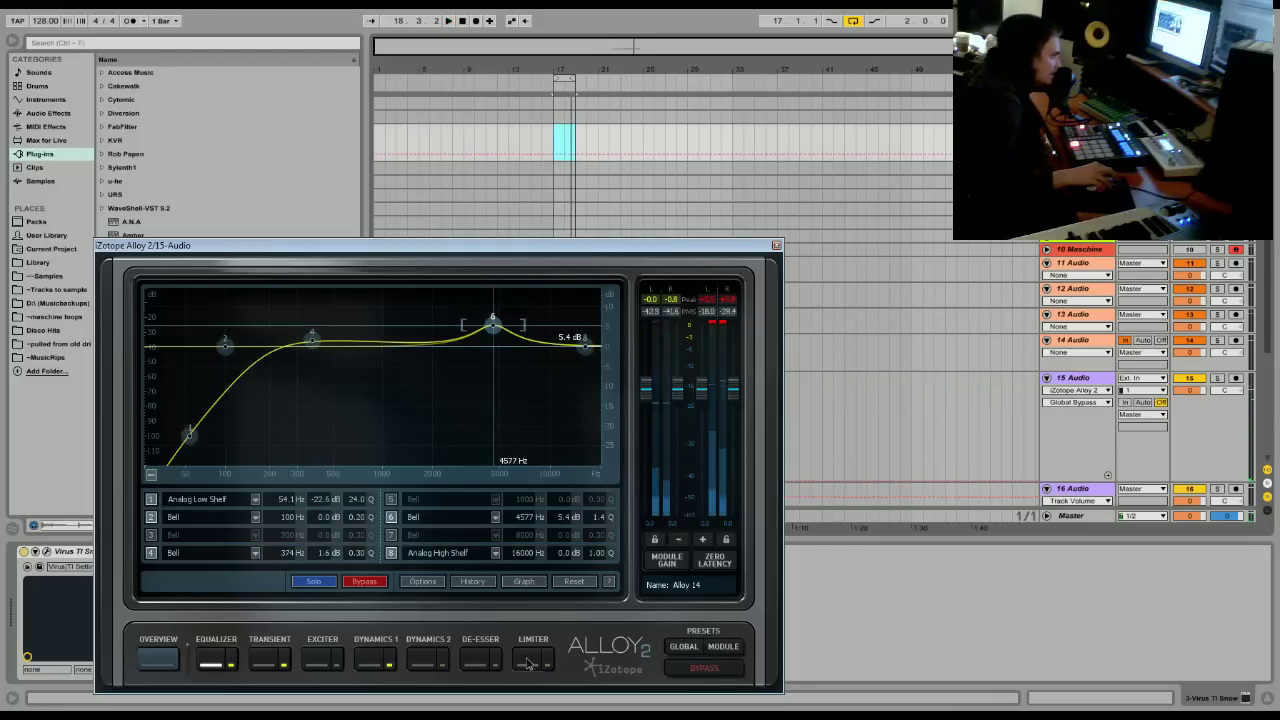
Enable Alloy 2's Limiter and lower its threshold to -10.9 dB while playing the loop.
left_click(530, 662)
left_click(549, 665)
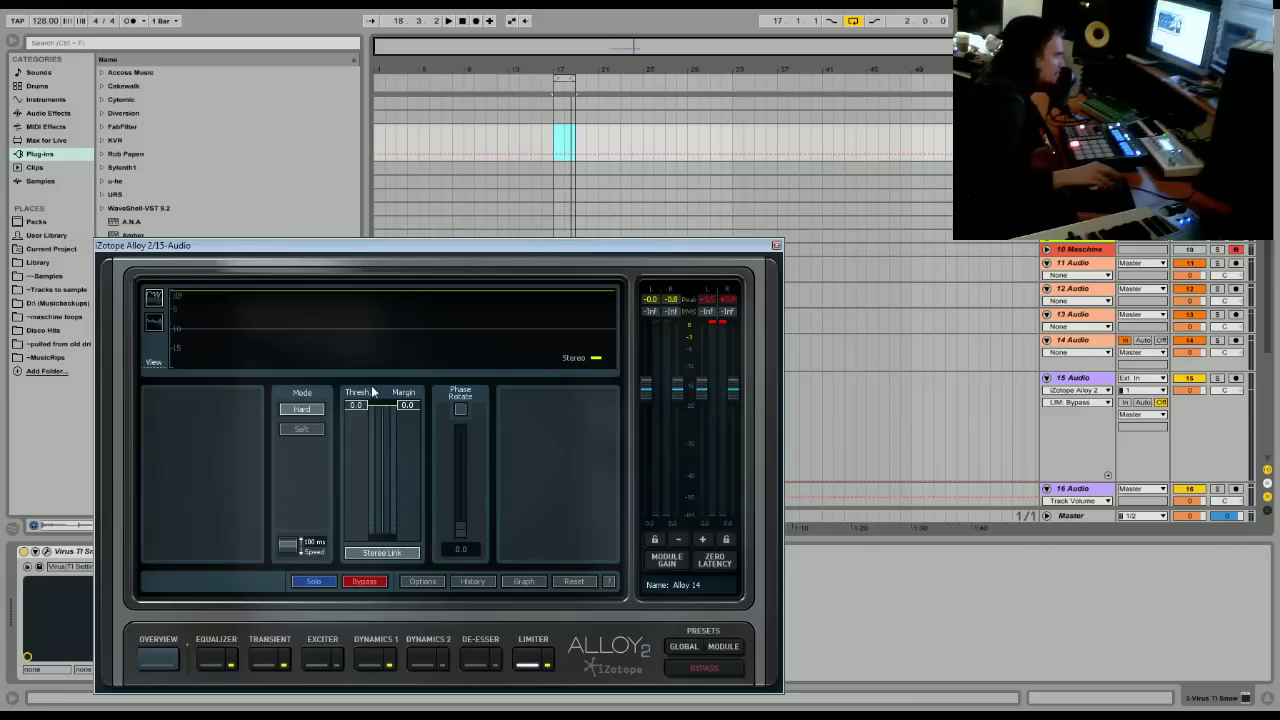
key("space")
left_click_drag(371, 404, 369, 505)
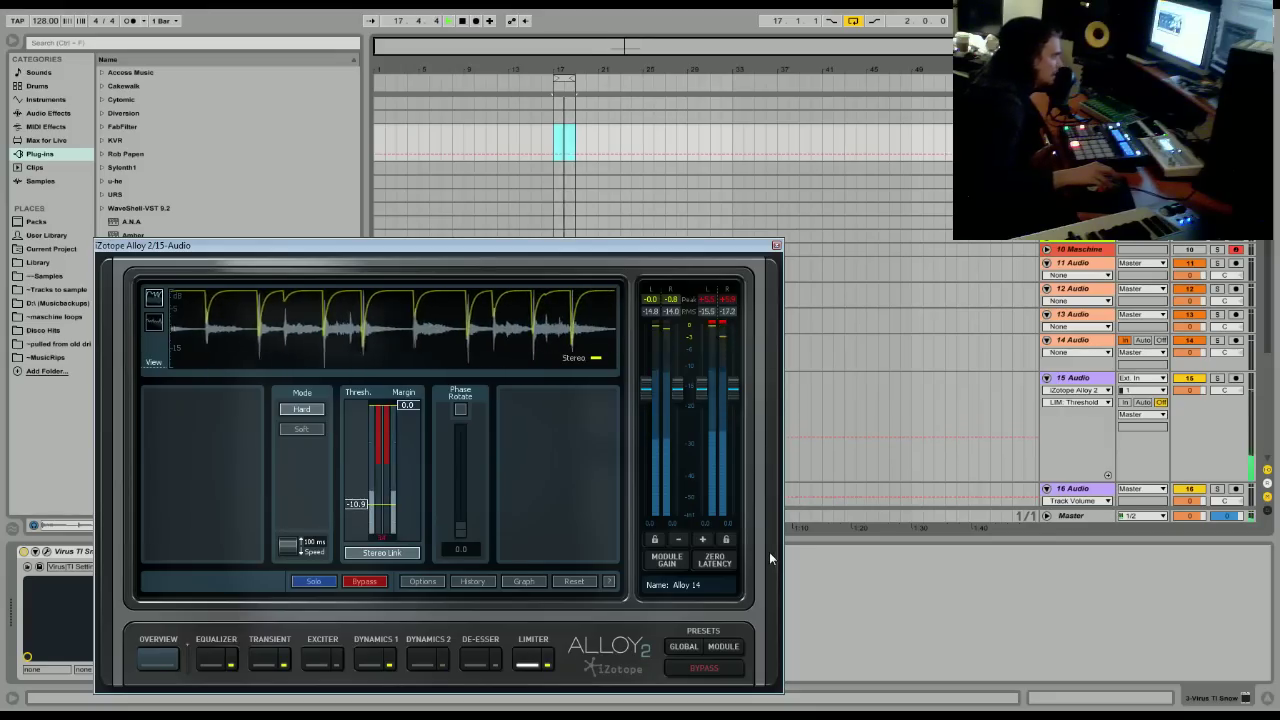
key("space")
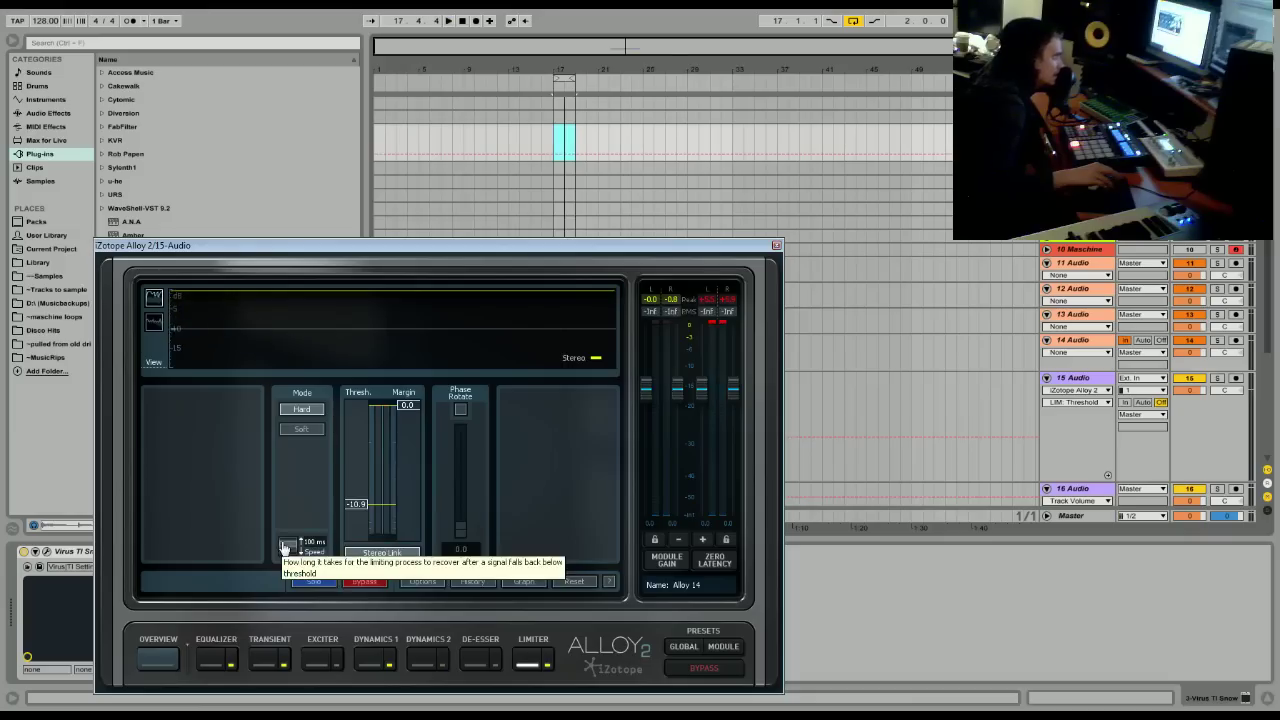
Set the Limiter's speed to 414 ms and its threshold to -12.7 dB during playback.
scroll(300, 549, "up", 5)
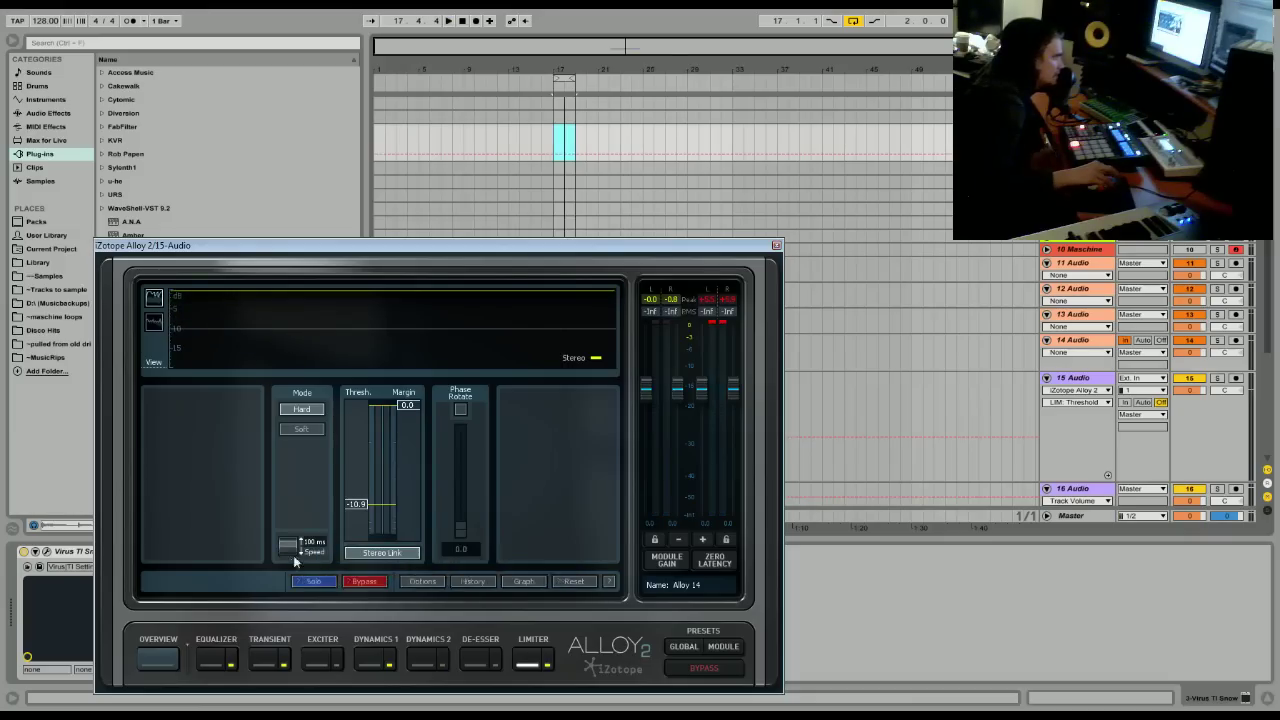
key("space")
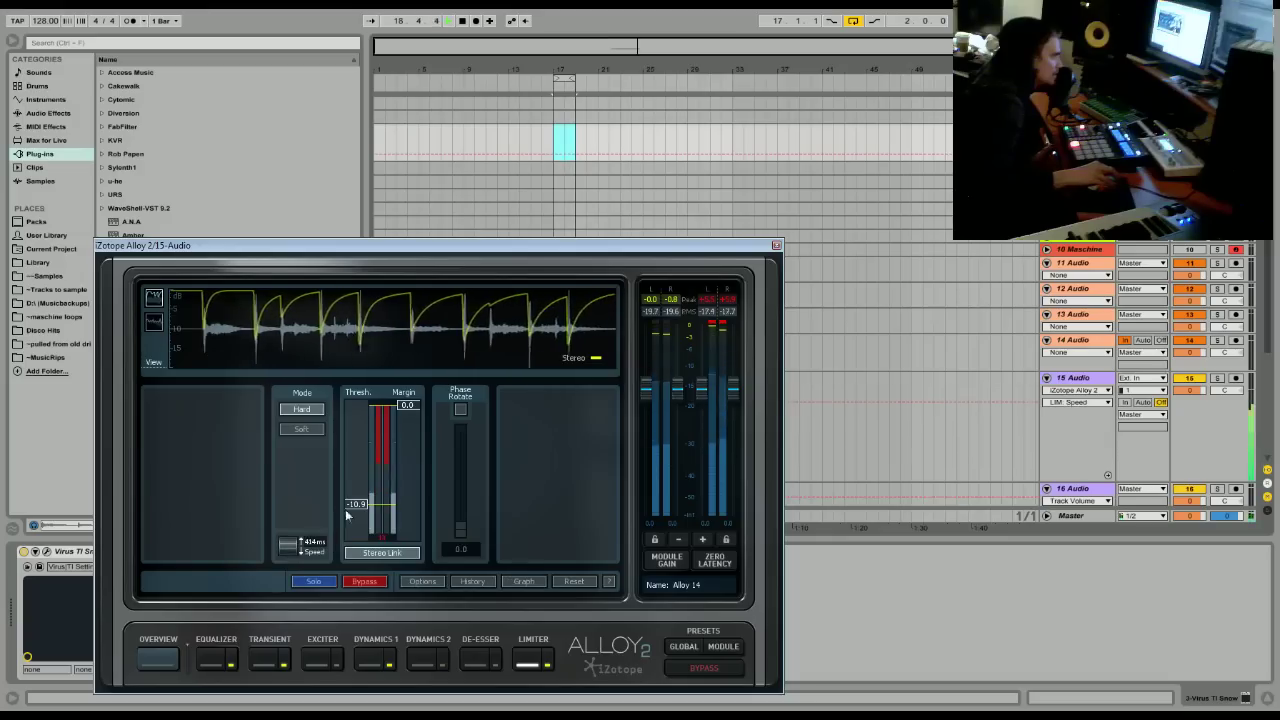
scroll(360, 525, "up", 3)
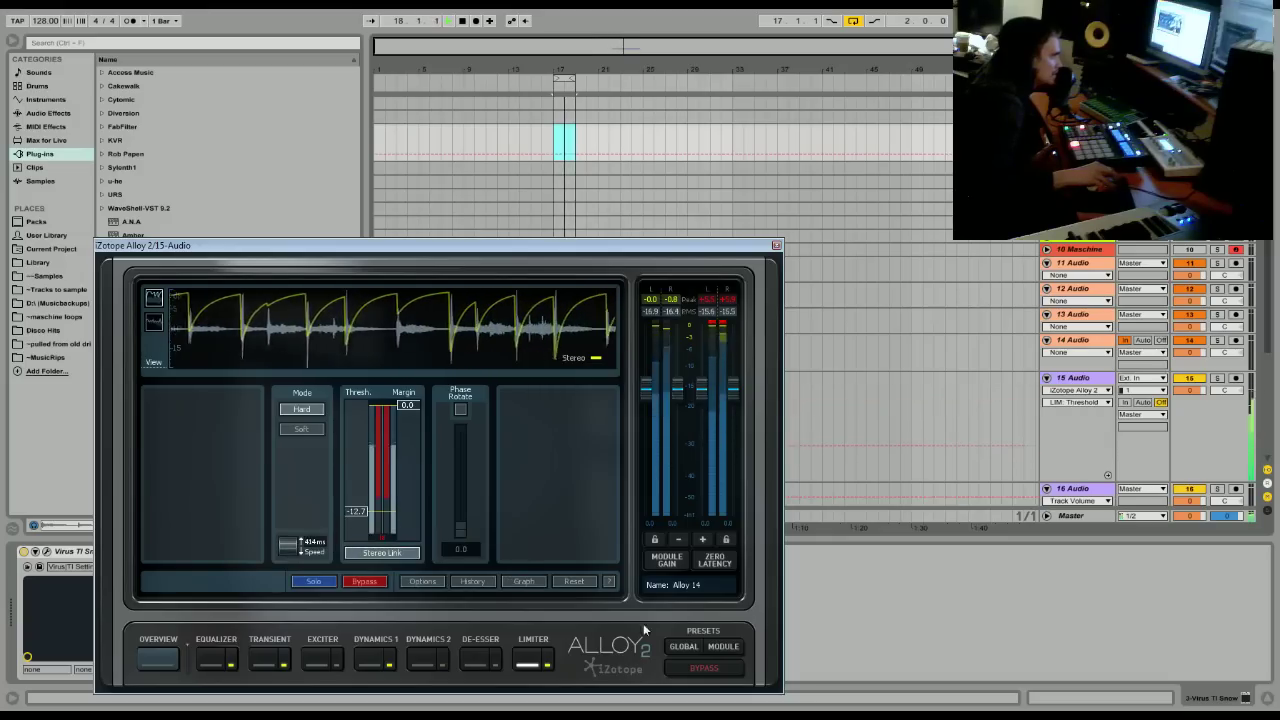
Compare the loop with Alloy 2 bypassed and active, set the Limiter threshold to -6.4 dB and close the plug-in window.
left_click(704, 668)
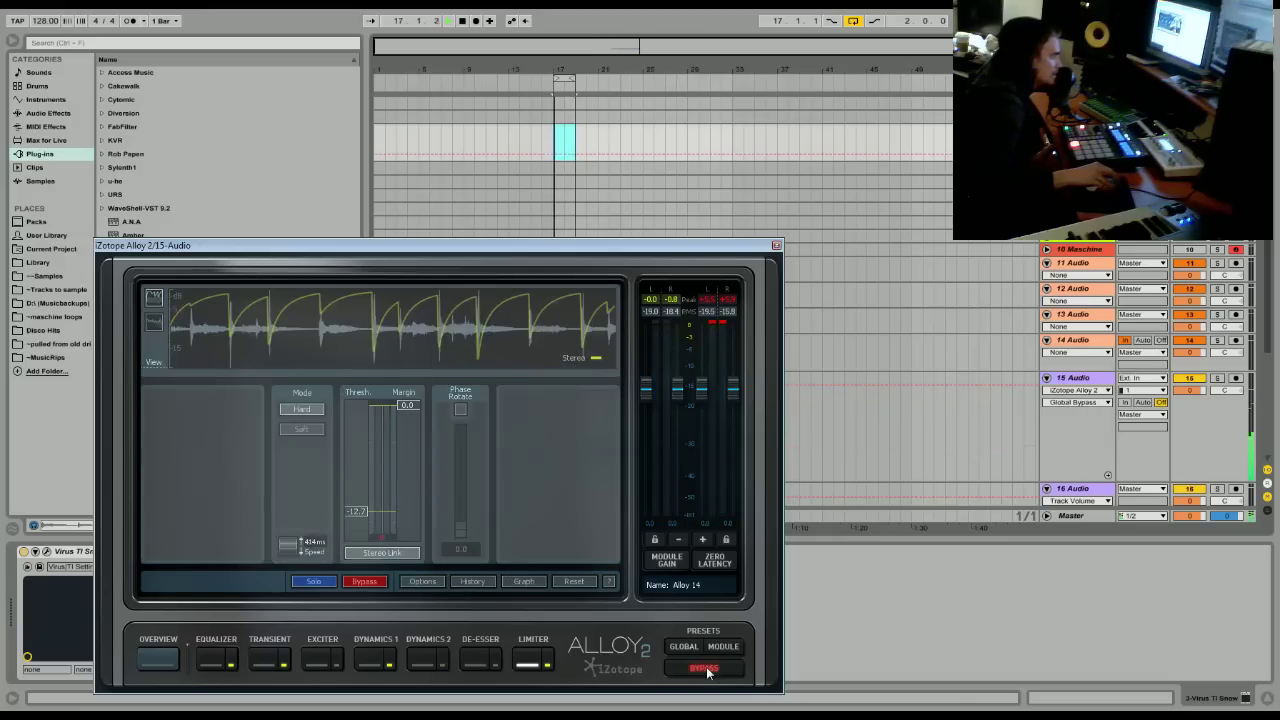
left_click(707, 671)
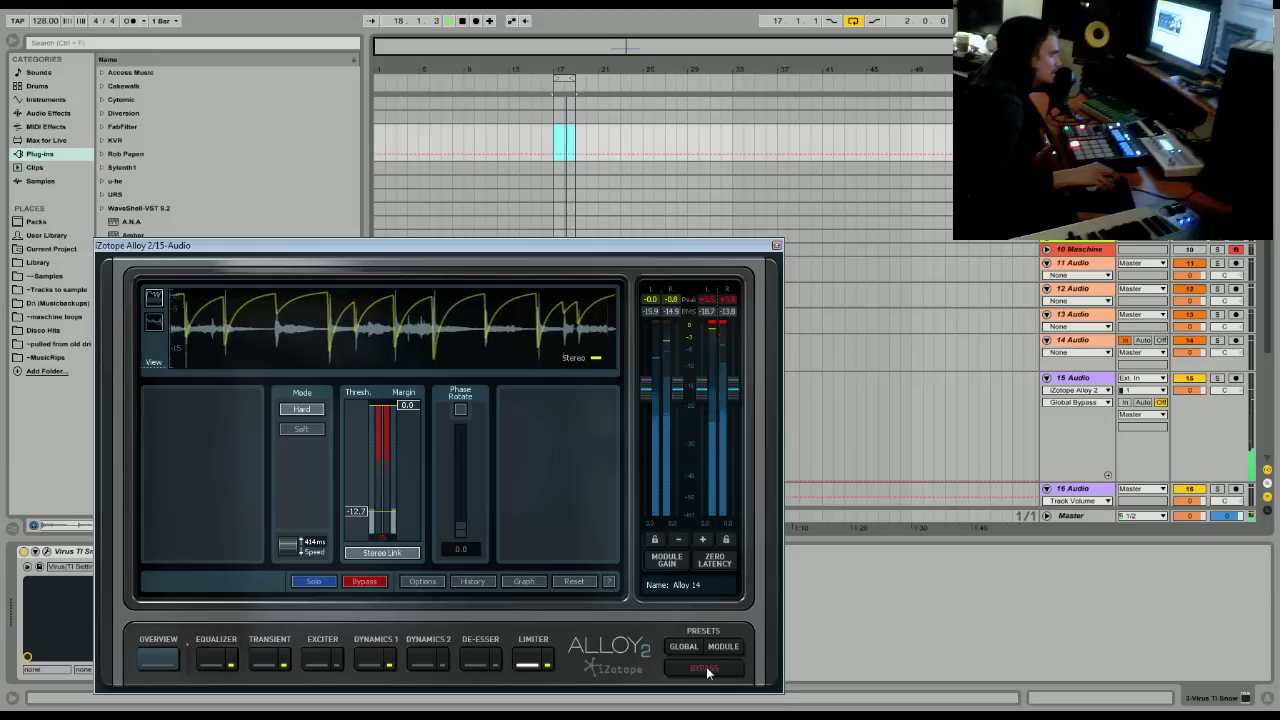
left_click_drag(347, 510, 363, 479)
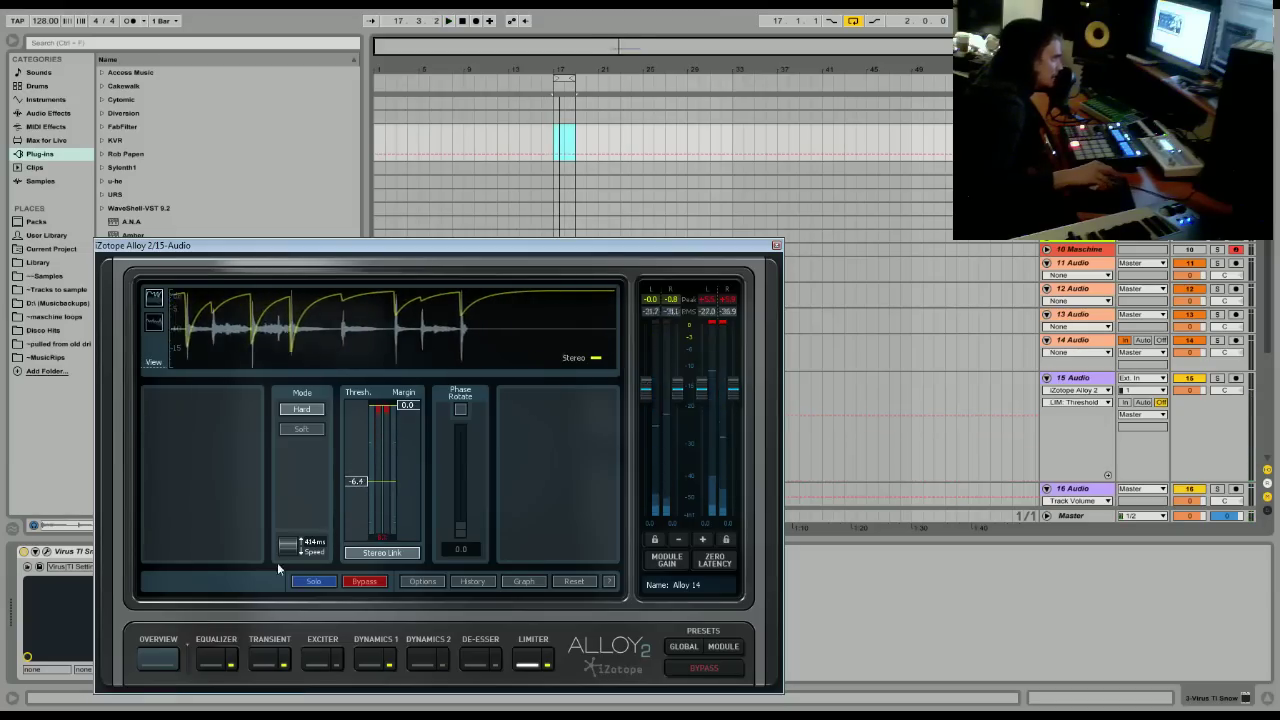
left_click(776, 246)
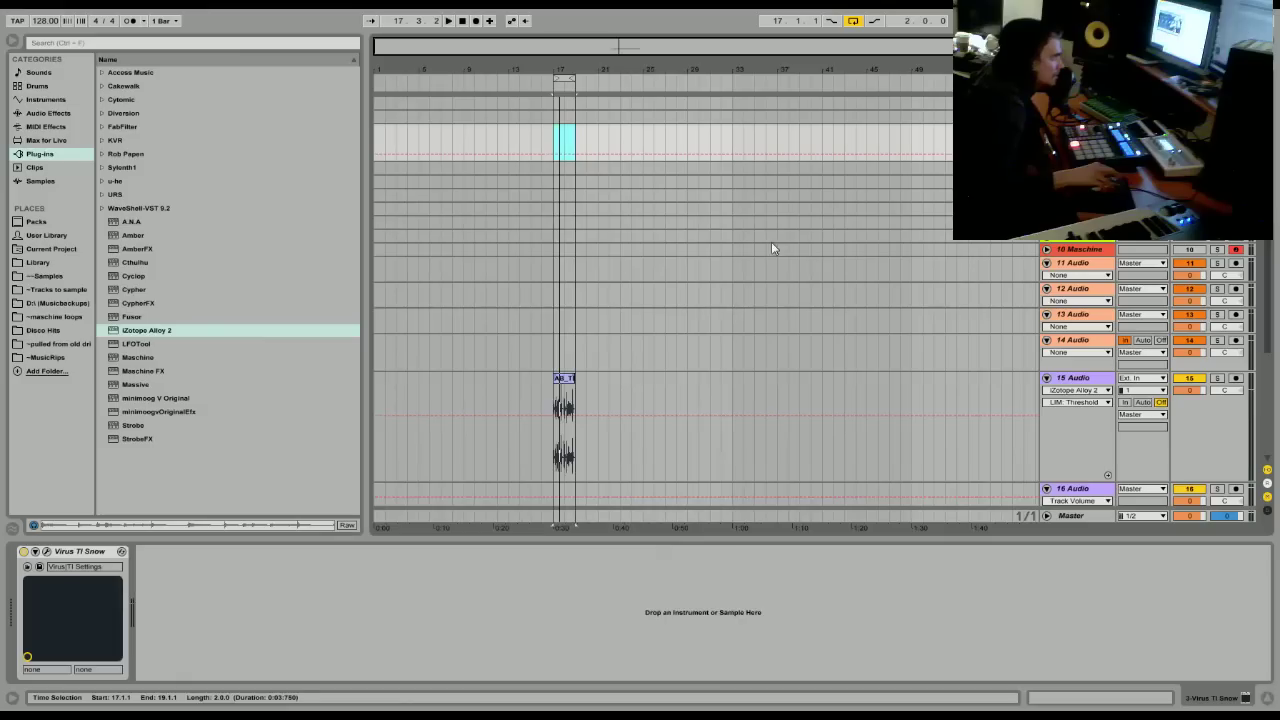
Try AB_TE CBLoop 019.wav in place of the conga clip at bar 17 on 15 Audio, settle on AB_TE CBLoop 031.wav and play it.
left_click(40, 262)
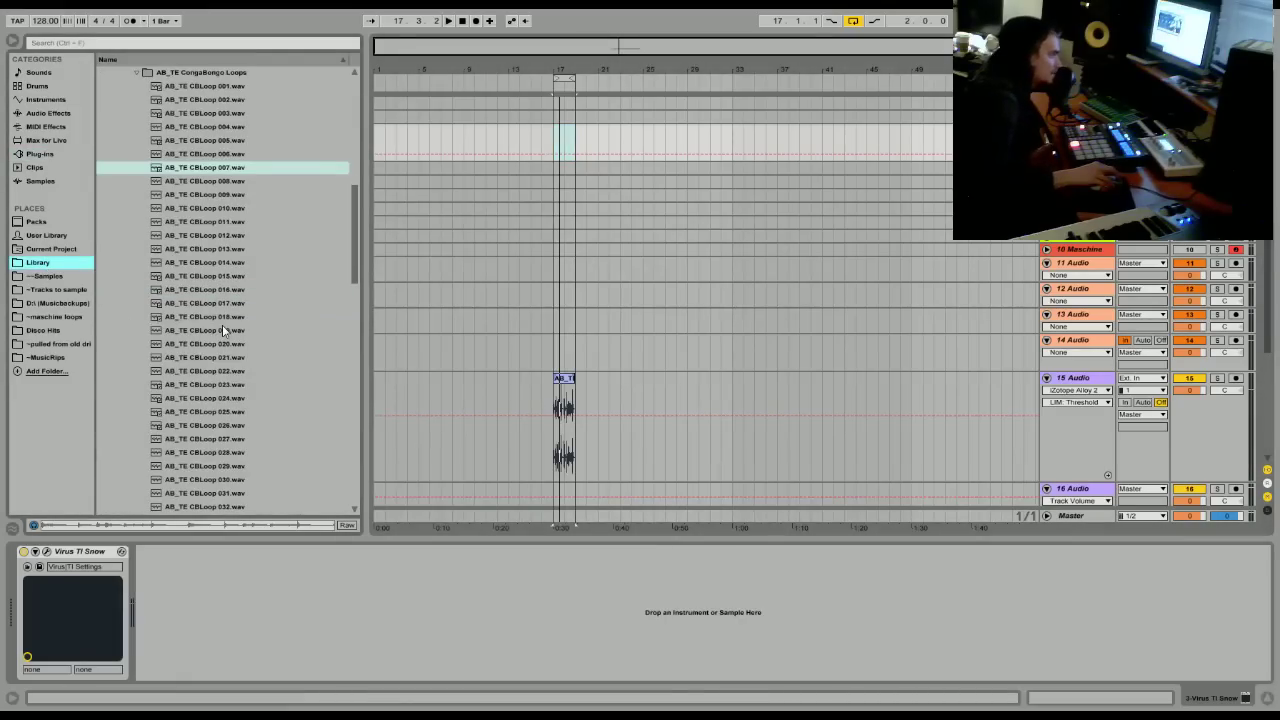
left_click(222, 330)
left_click_drag(205, 330, 563, 420)
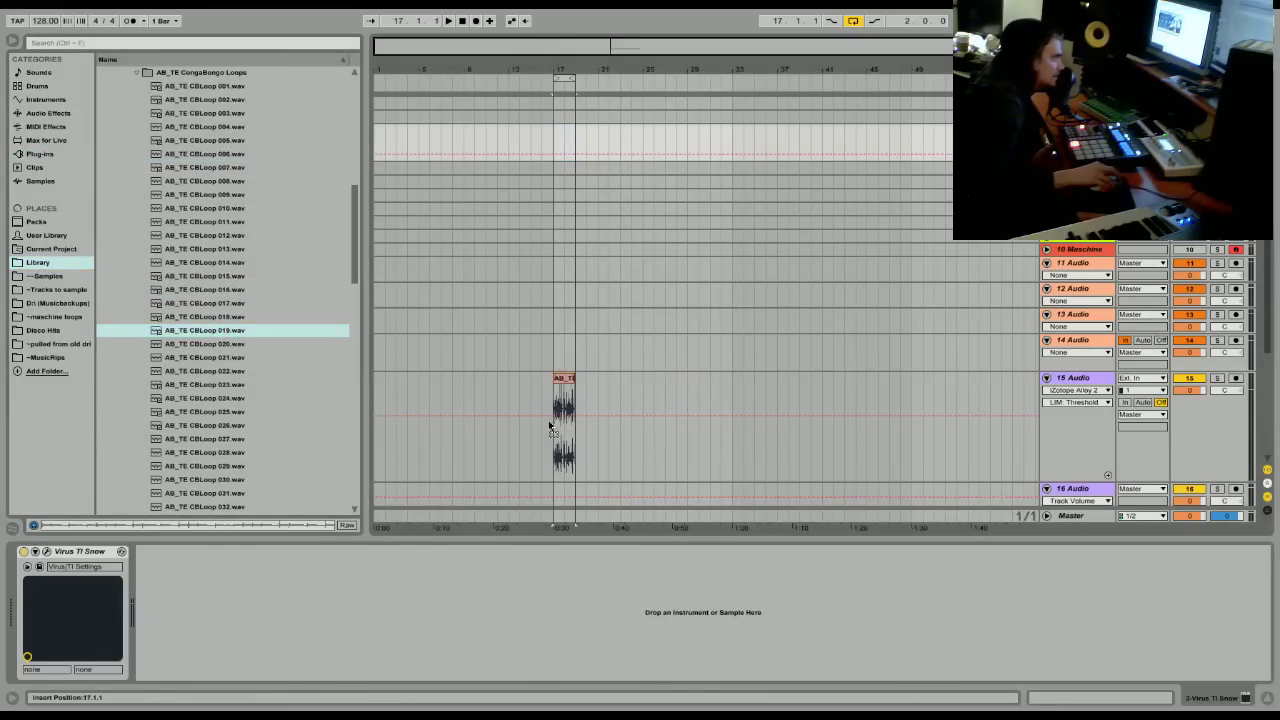
scroll(292, 381, "down", 3)
left_click_drag(292, 384, 563, 420)
key("space")
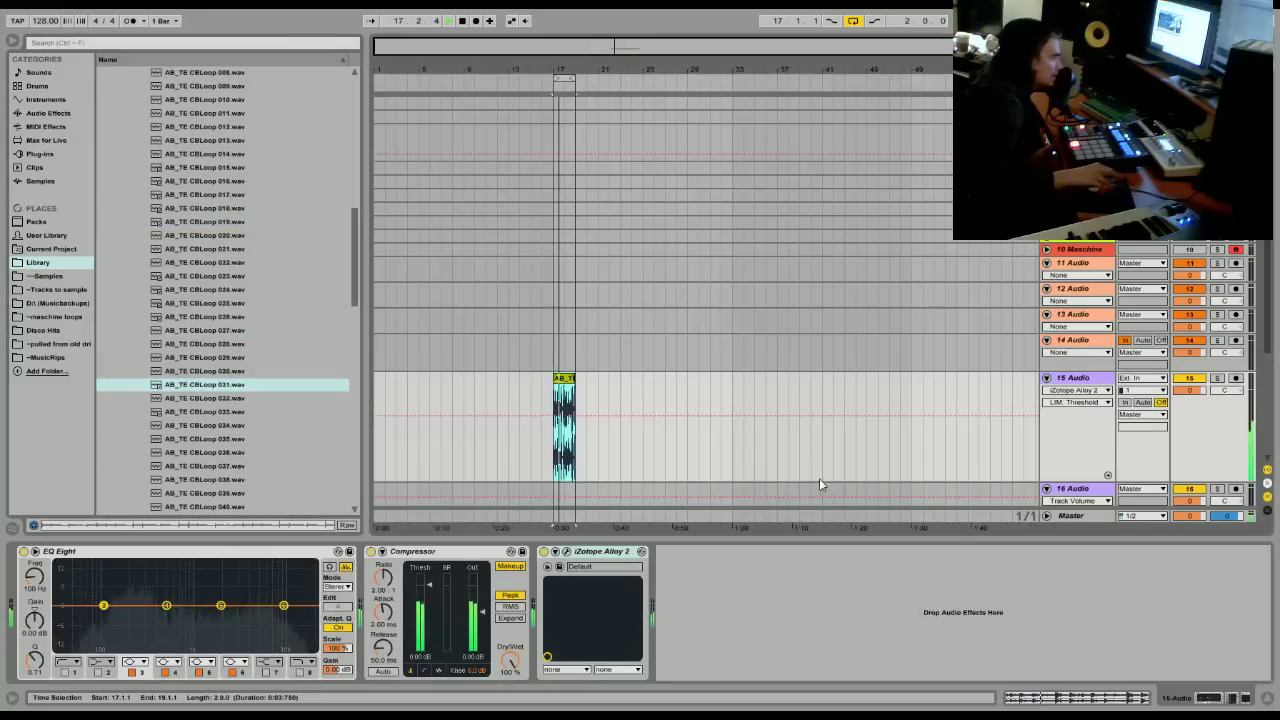
Reopen Alloy 2 on the 15 Audio track and audition the Transient module's sustain on the new loop, leaving it at 0.0.
left_click(566, 551)
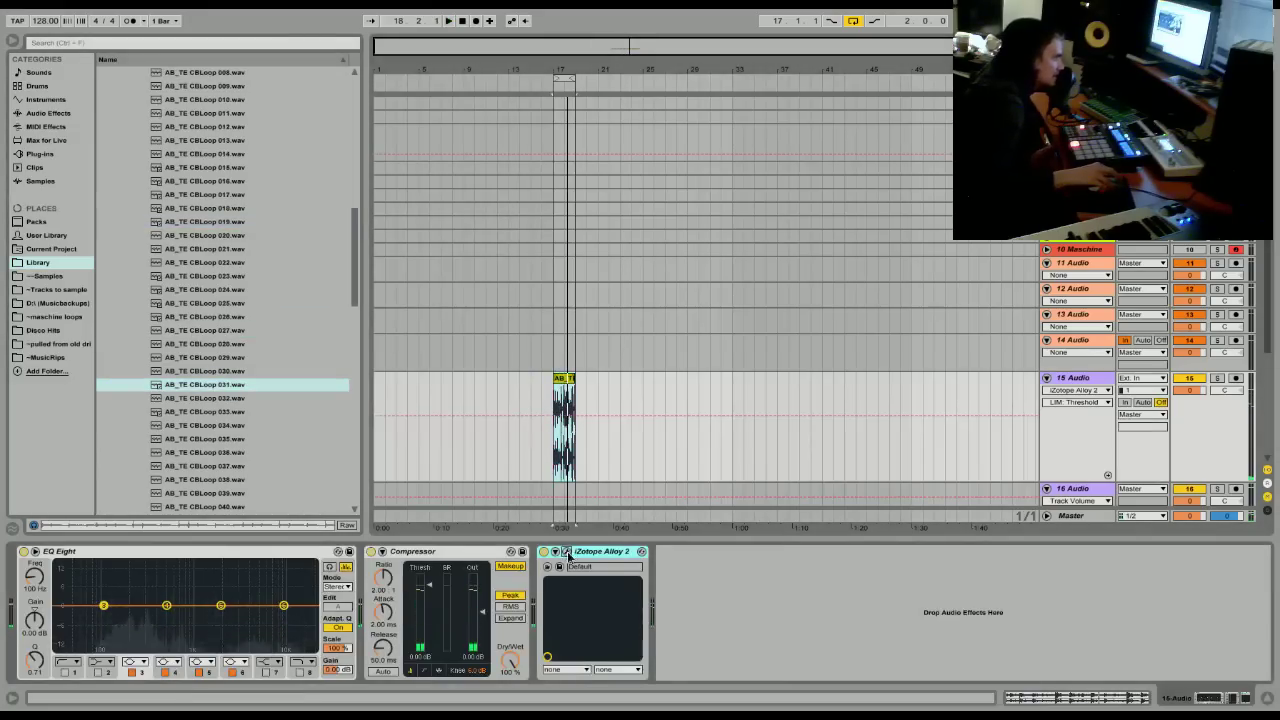
left_click_drag(550, 243, 498, 195)
left_click(218, 614)
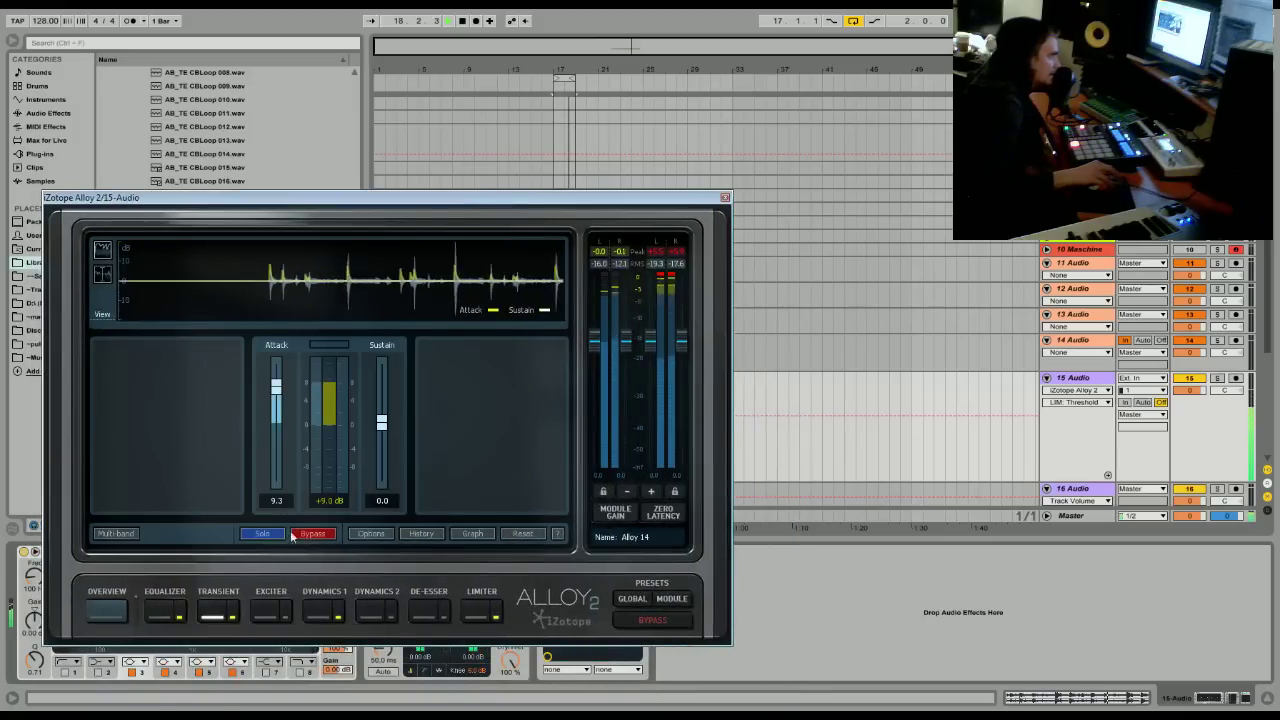
mouse_move(382, 425)
left_mouse_down()
mouse_move(391, 366)
mouse_move(385, 429)
left_mouse_up()
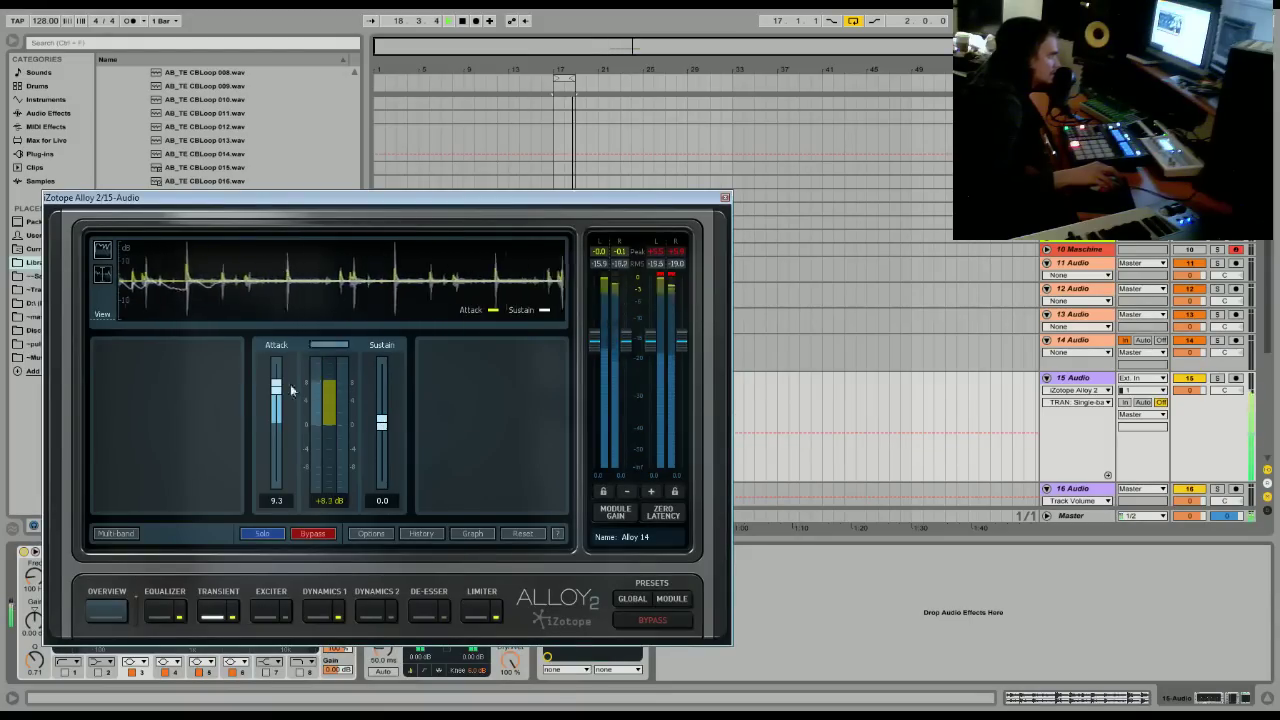
Show the Exciter module and move it directly before the Limiter in the Signal Flow Graph.
left_click(271, 614)
key("space")
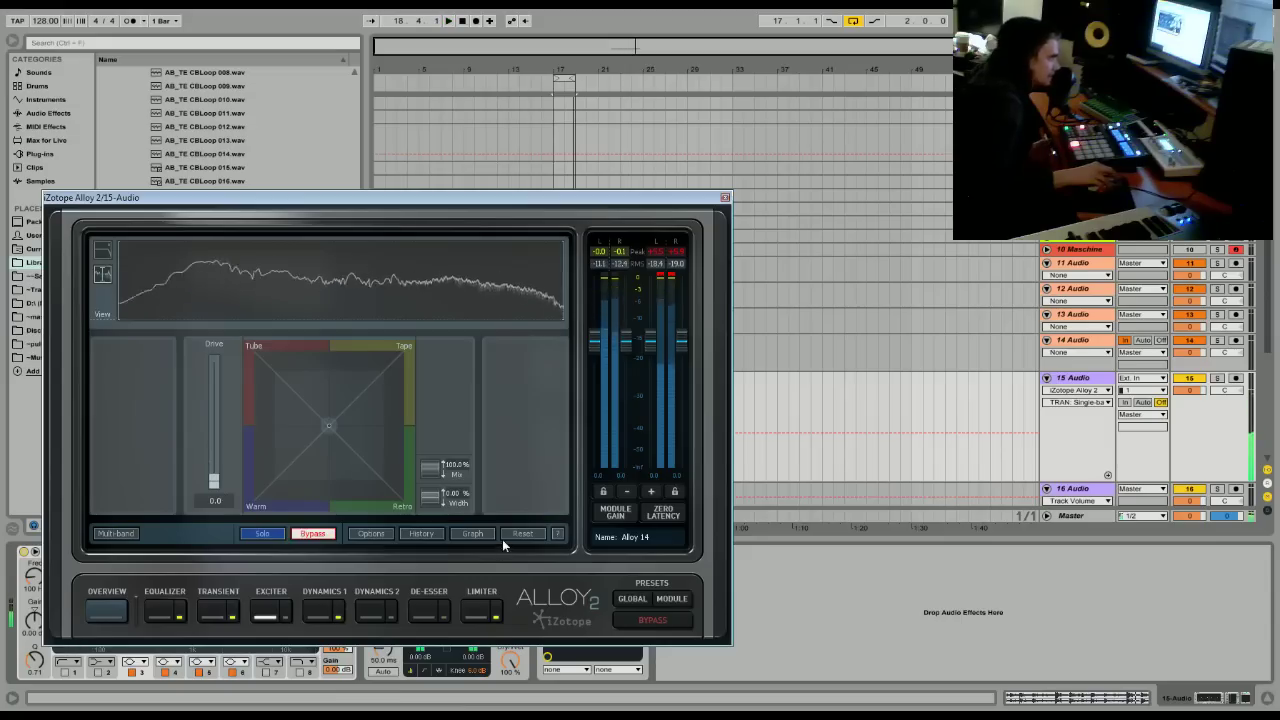
left_click(472, 533)
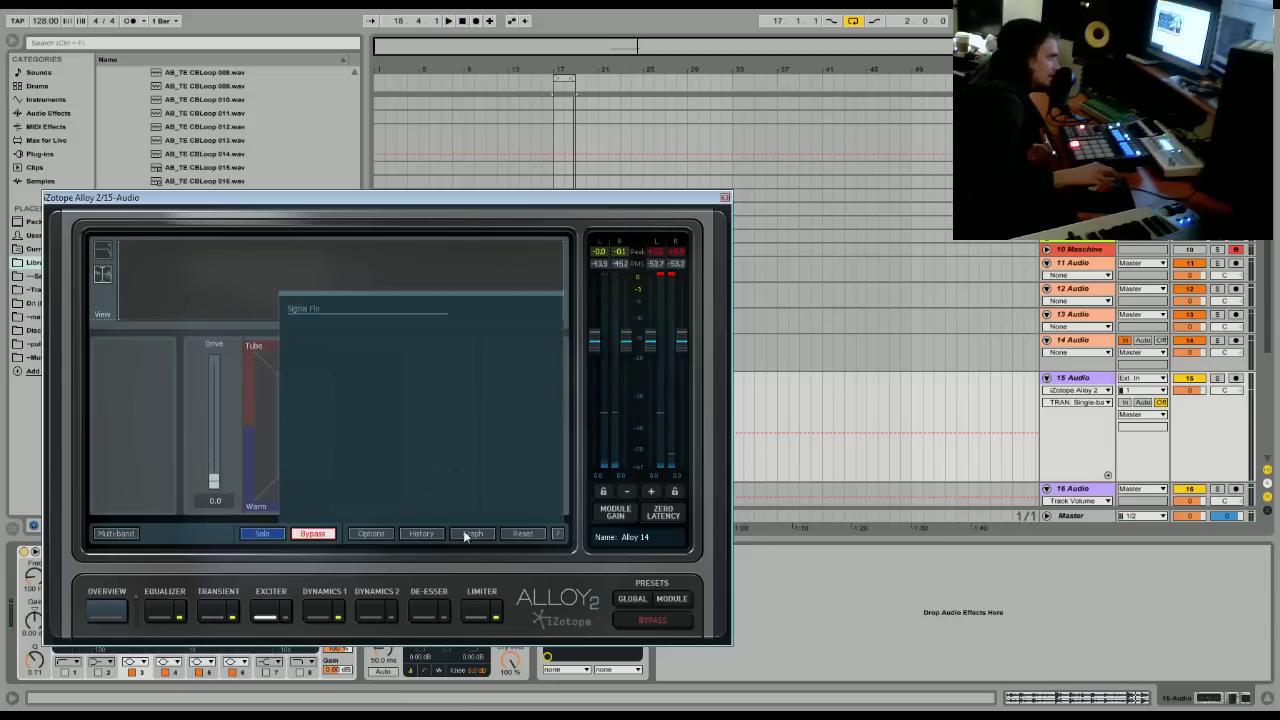
left_click_drag(408, 408, 490, 412)
left_click(543, 512)
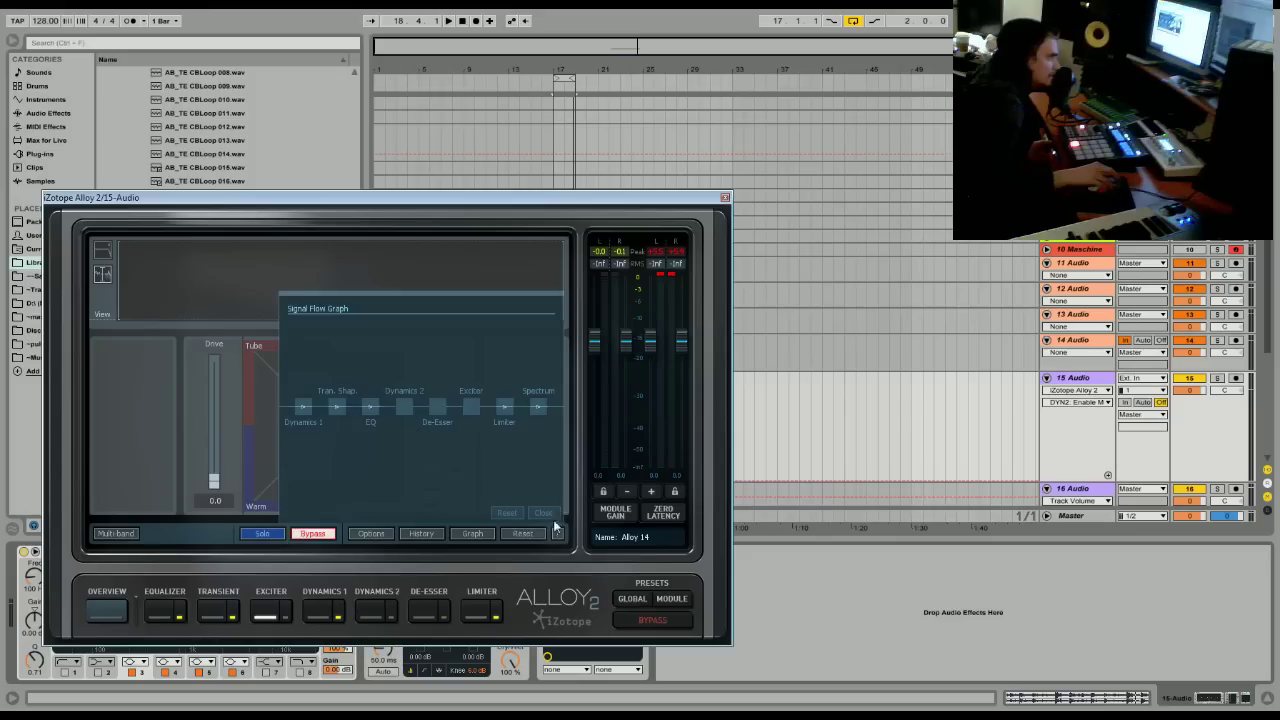
Enable the Exciter, set its character fully to Tape and raise its drive to 4.9 while the loop plays.
key("space")
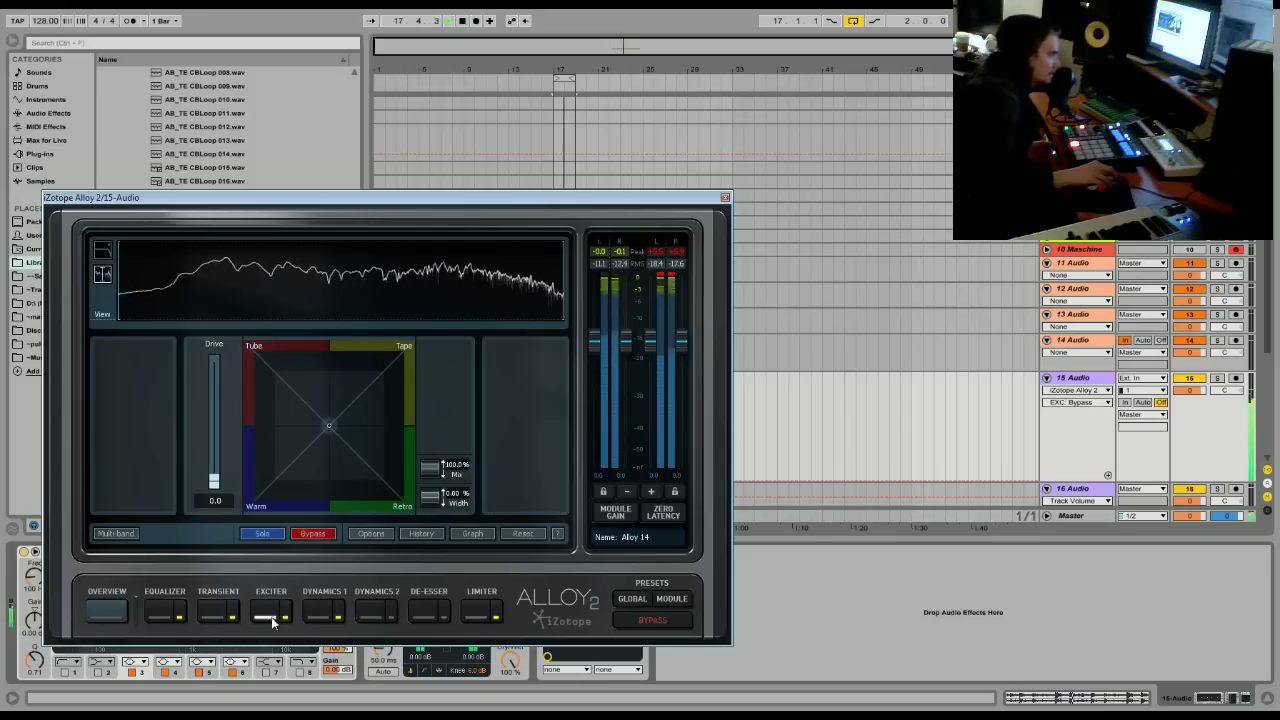
left_click_drag(330, 425, 421, 327)
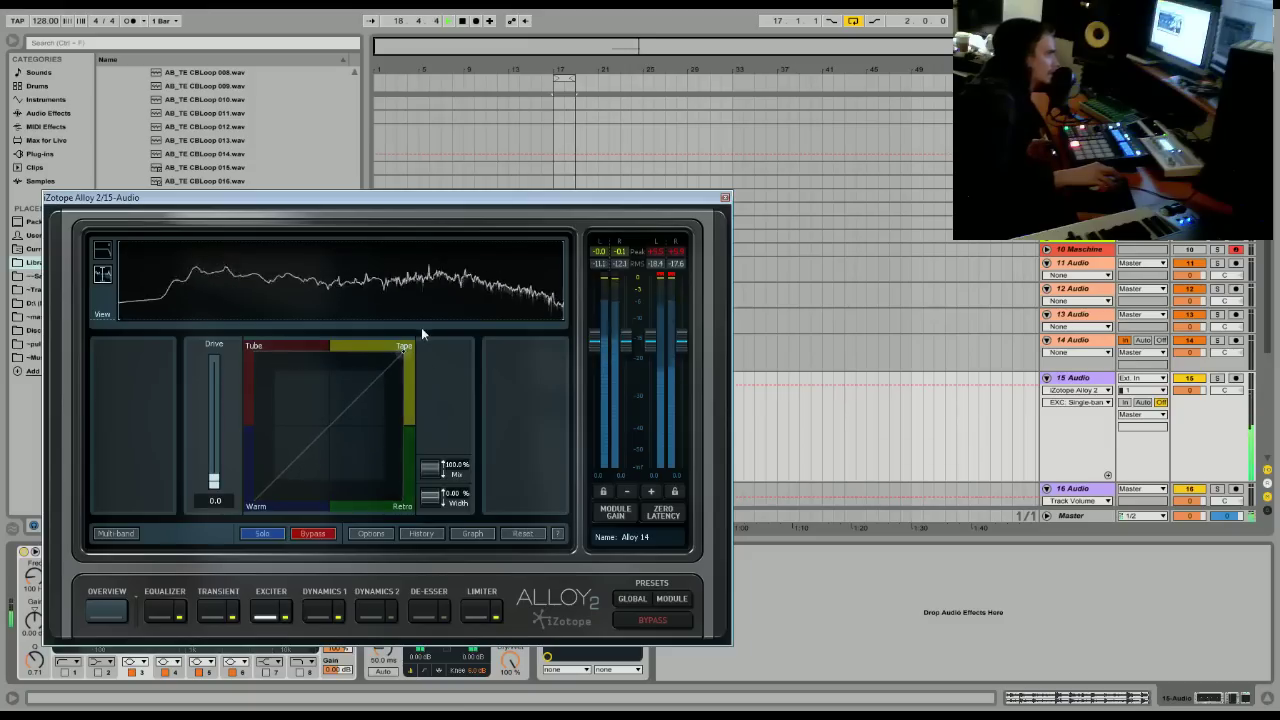
left_click_drag(224, 474, 225, 441)
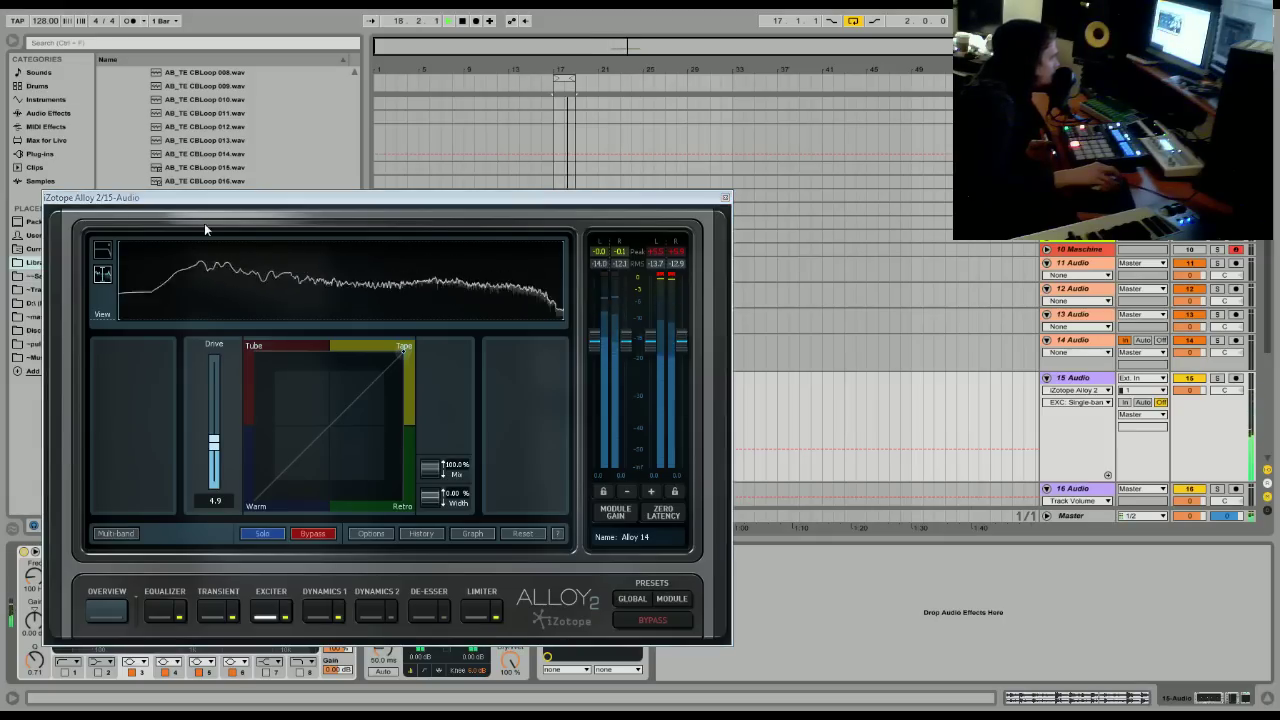
left_click_drag(245, 200, 239, 196)
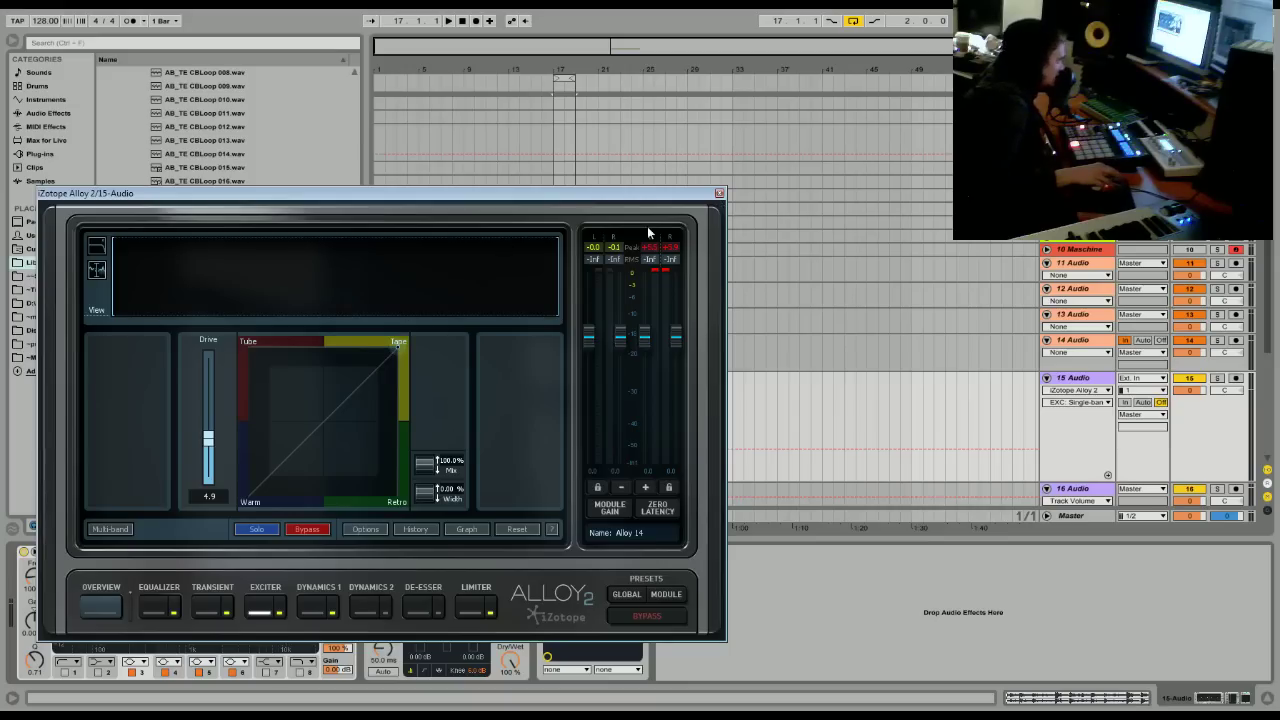
Close and reopen Alloy 2, and review its Equalizer, Overview and Transient views.
left_click(720, 194)
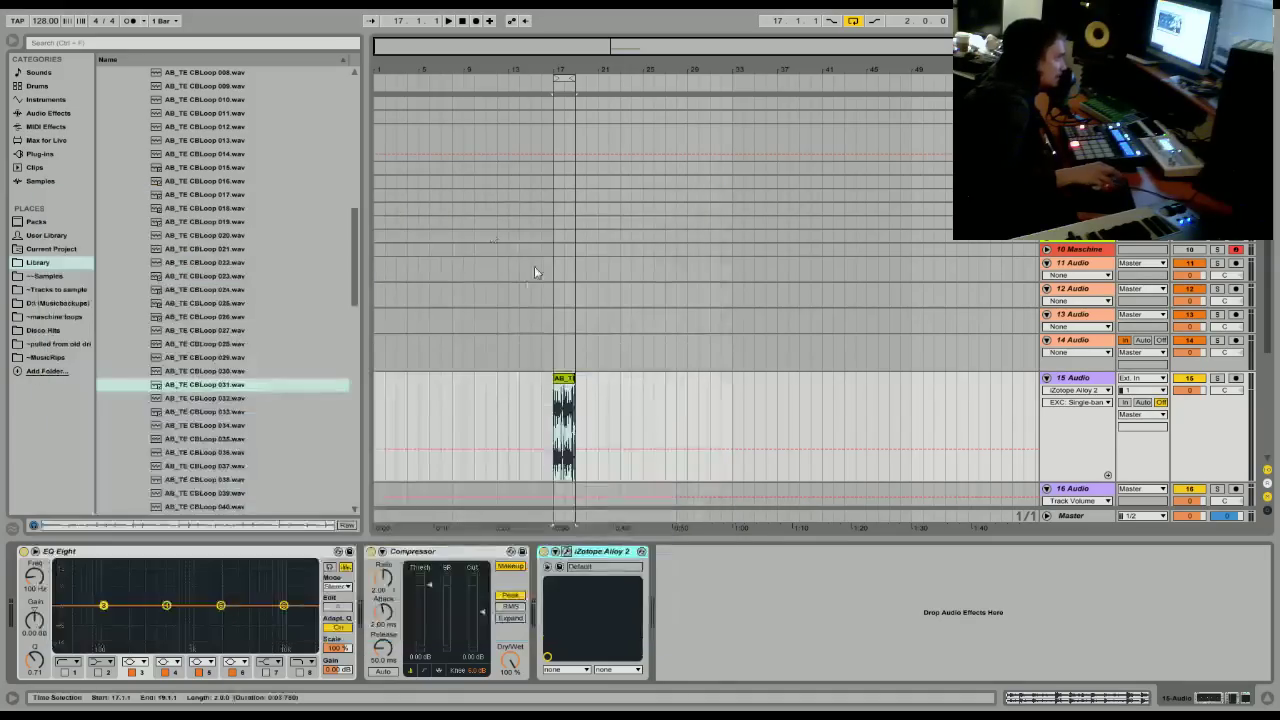
left_click(566, 552)
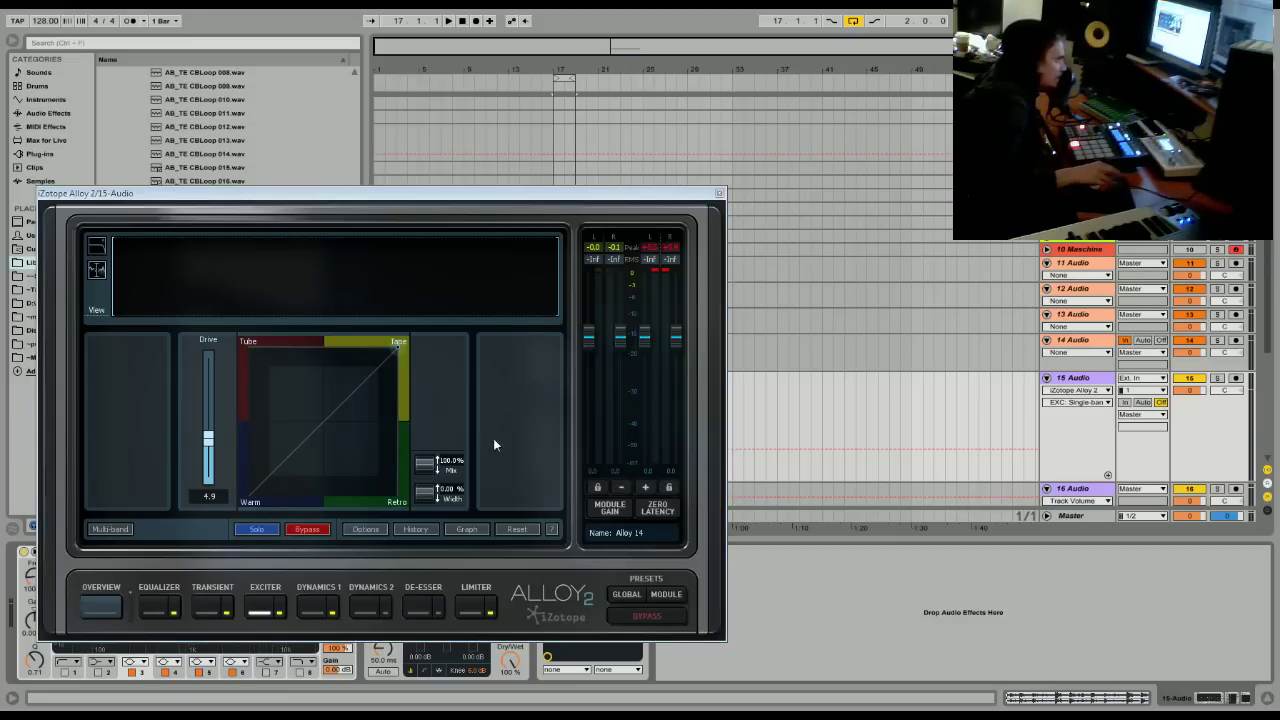
left_click(152, 610)
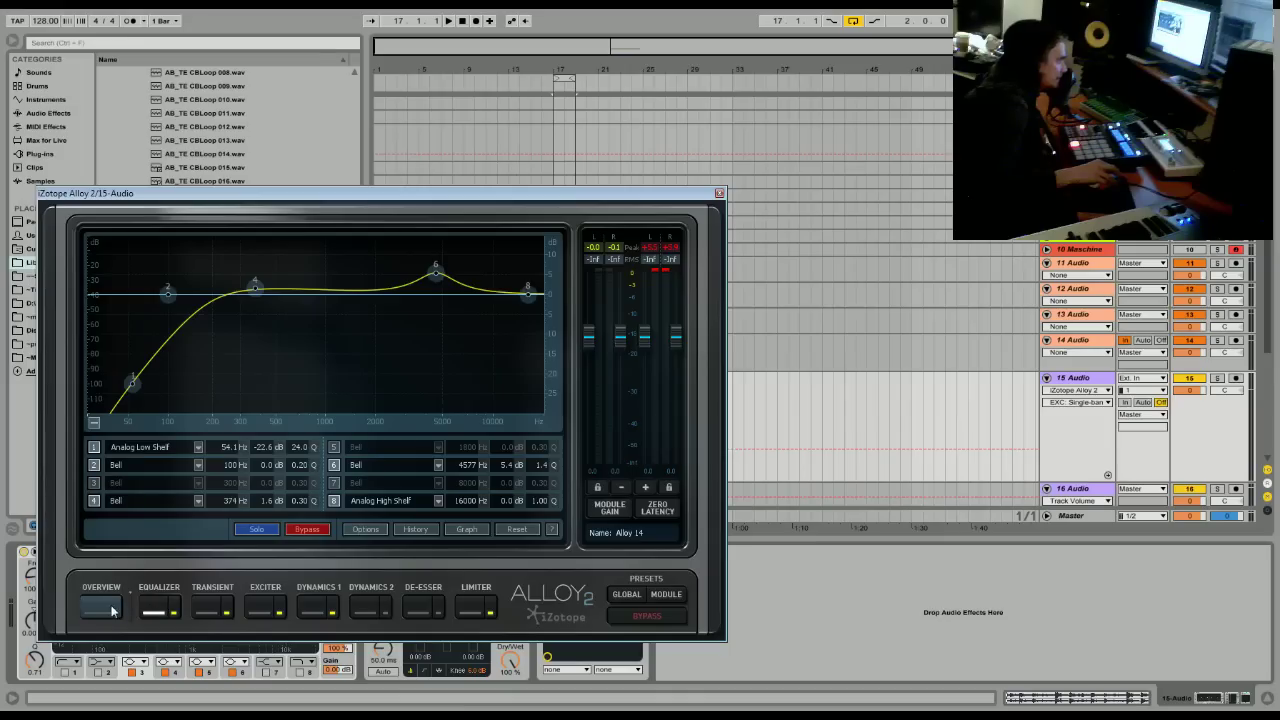
left_click(102, 609)
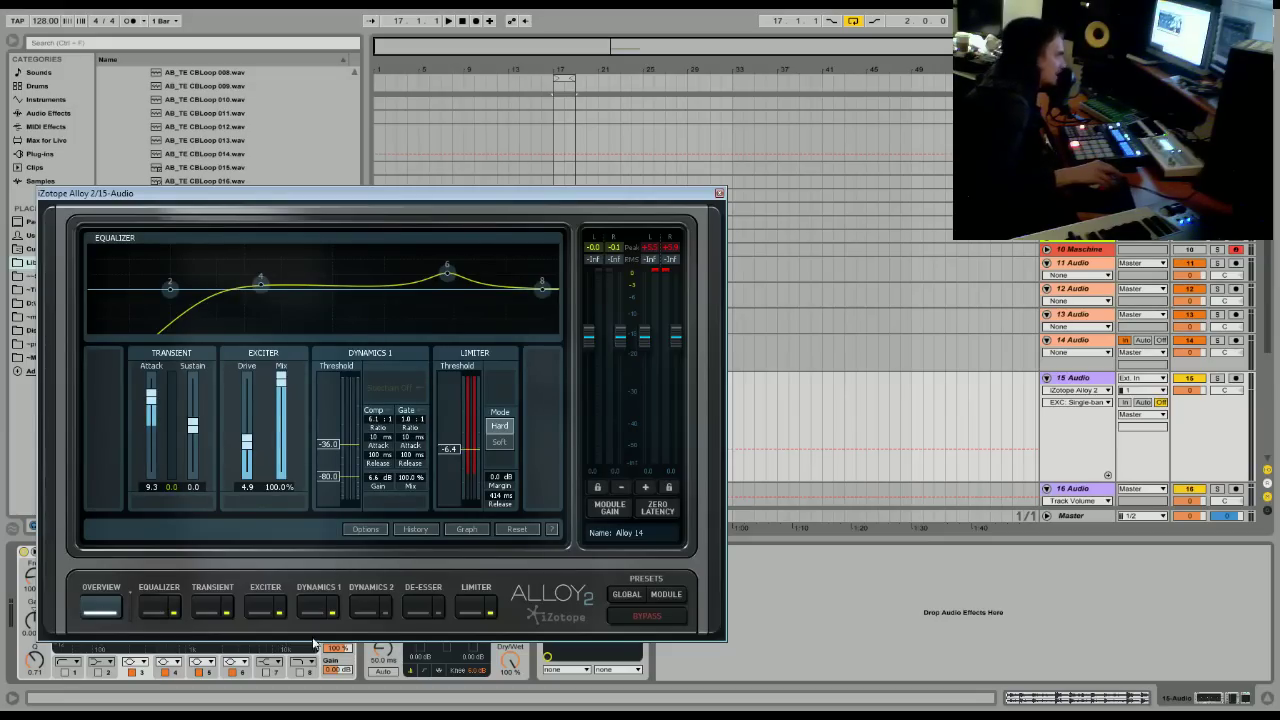
left_click(205, 610)
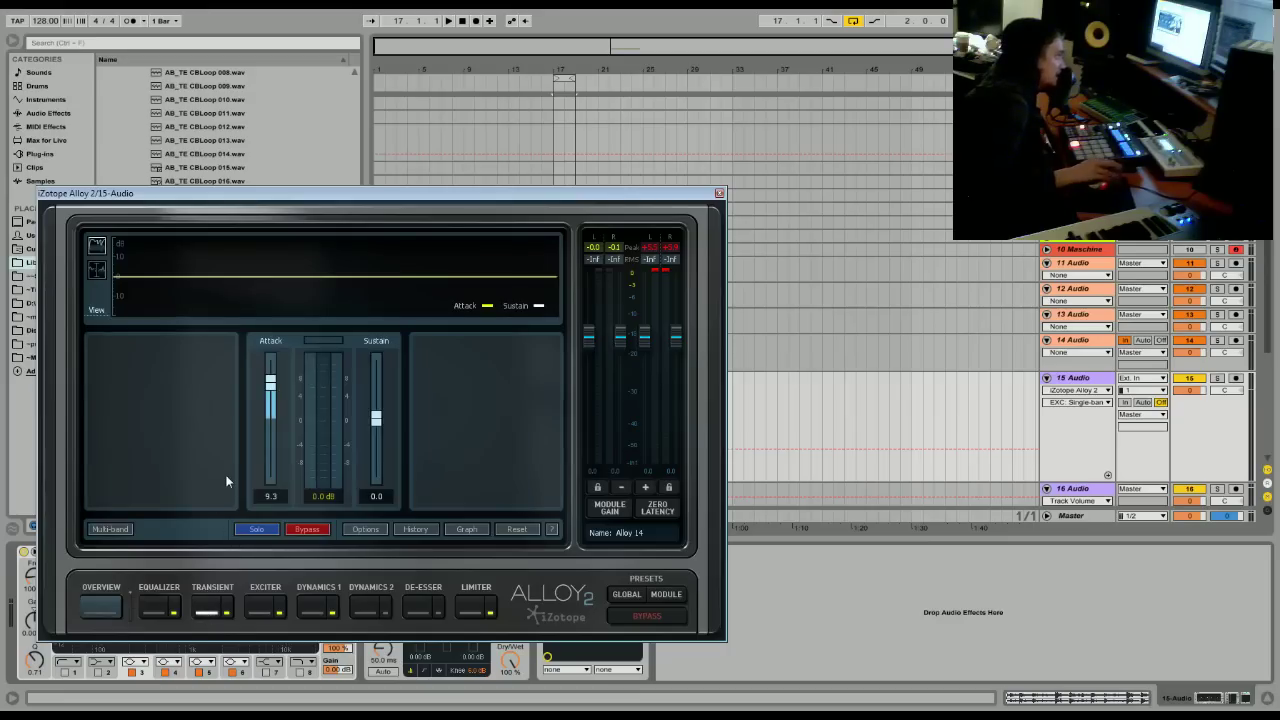